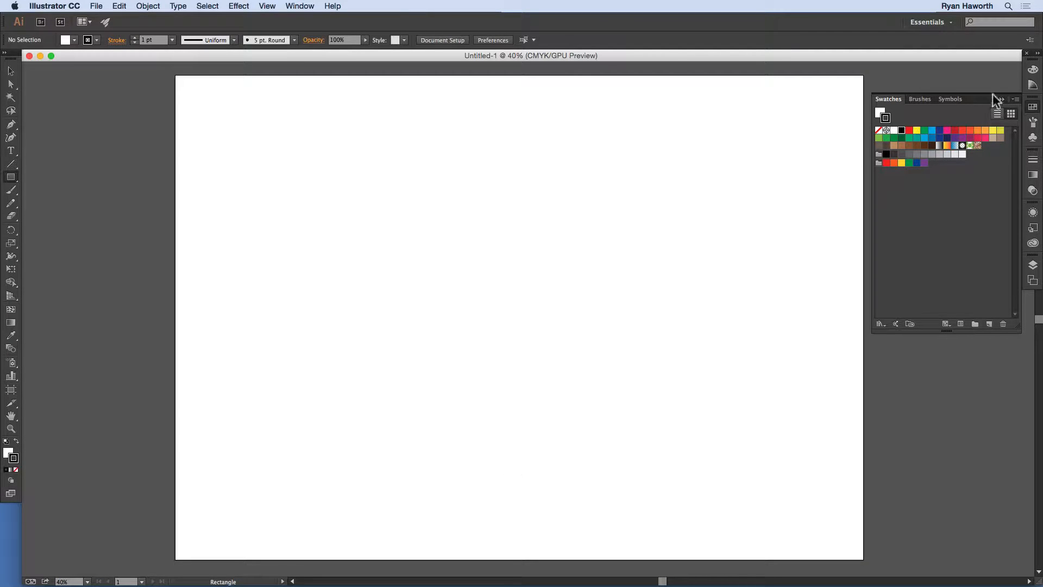
Draw a rectangle about 2385 × 1170 pt across the middle of the artboard, with the default white fill and black stroke.
click(1034, 109)
click(1033, 108)
key(m)
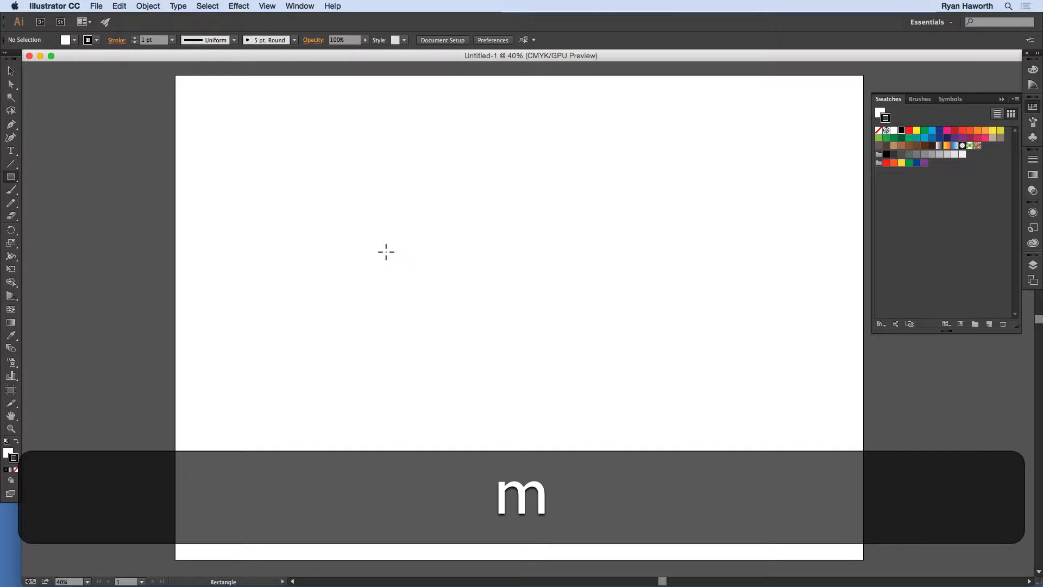
drag(250, 215, 767, 470)
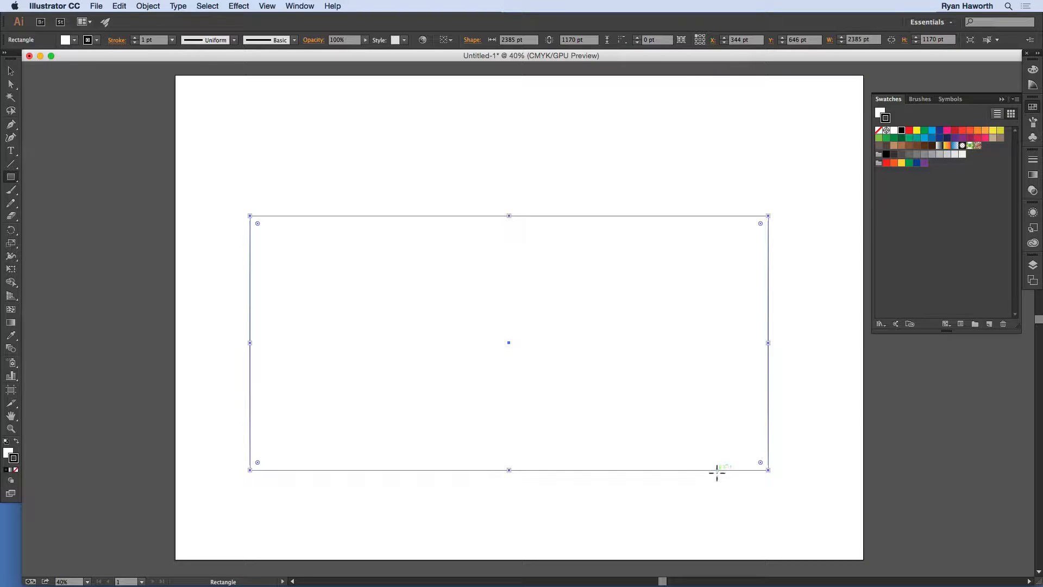
key(d)
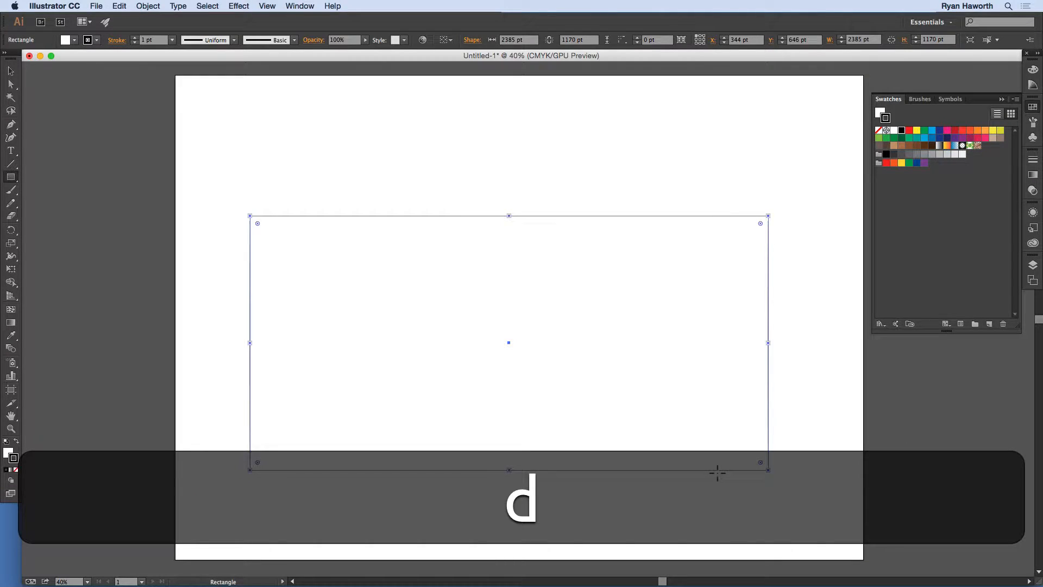
Try the green floral and brown swirl pattern swatches as the rectangle's fill, and restore the default fill and stroke.
key(x)
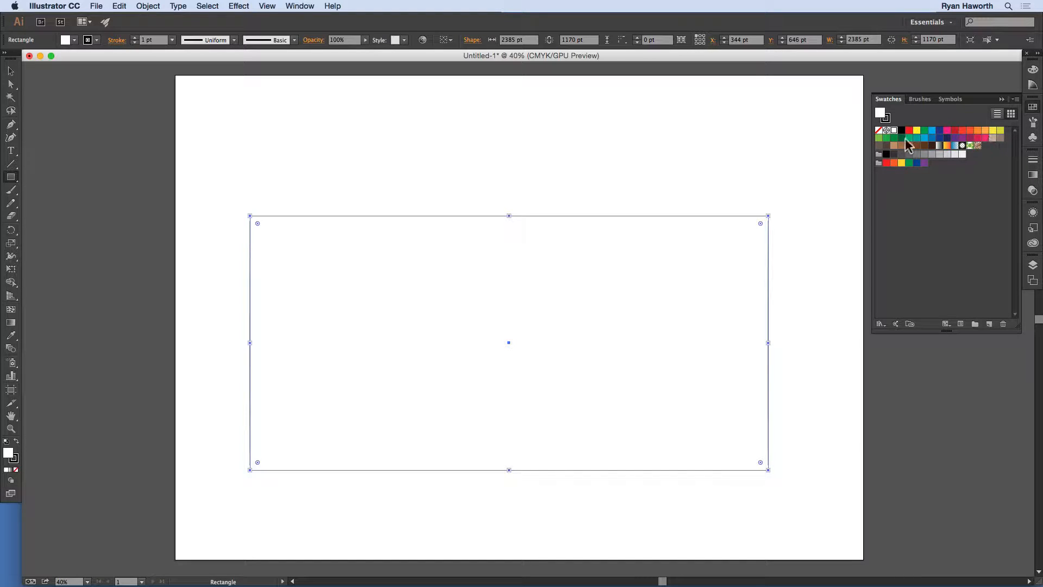
click(970, 145)
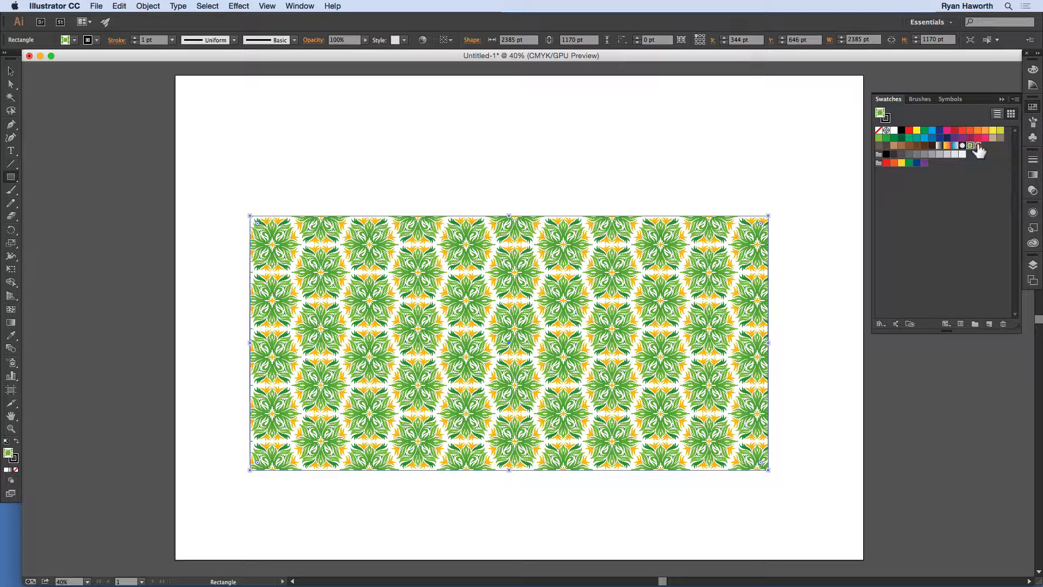
click(977, 146)
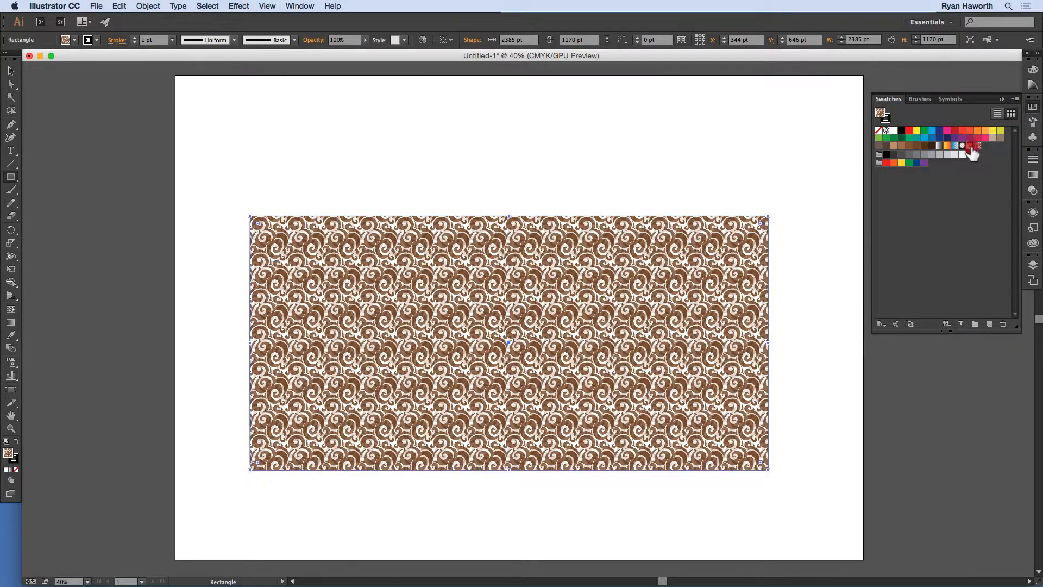
click(970, 145)
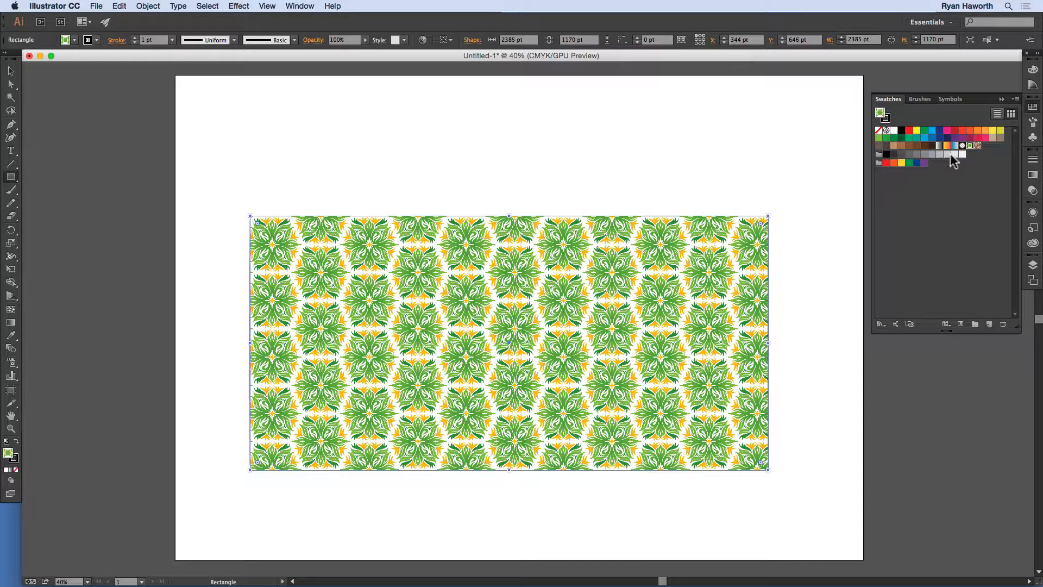
click(977, 145)
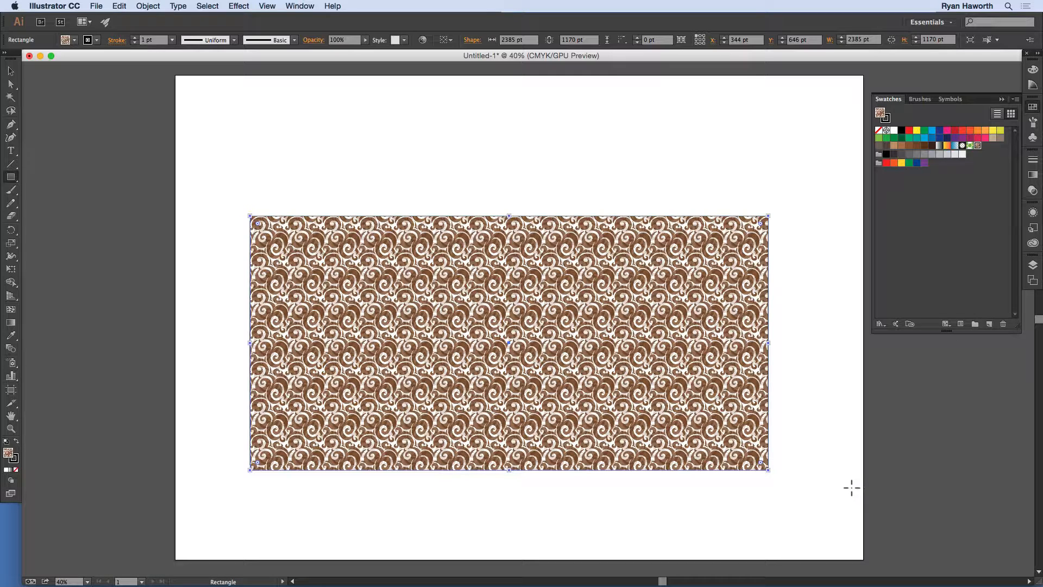
key(d)
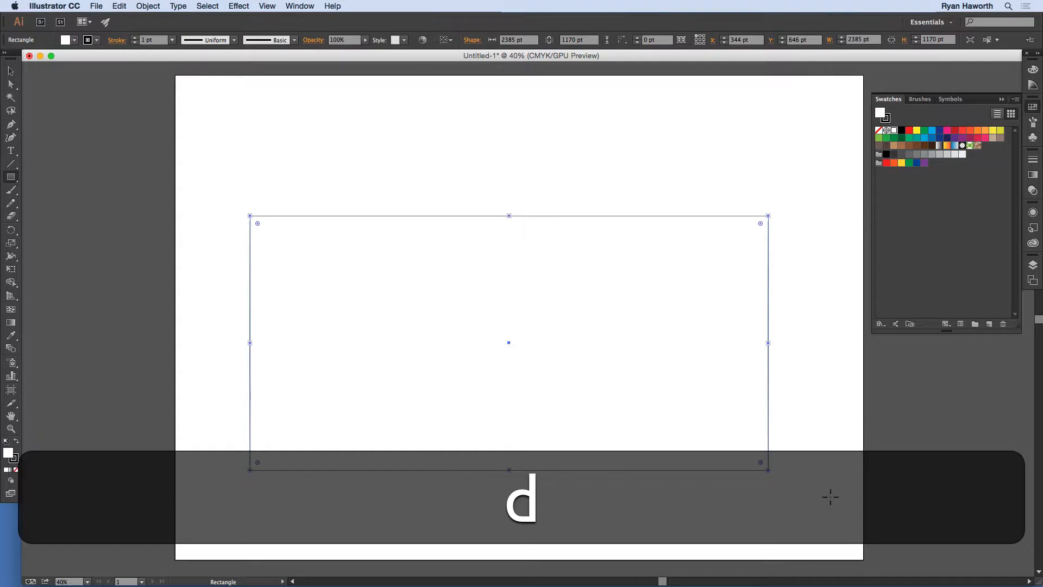
Move the rectangle straight down by about 338 pt to the lower part of the artboard and deselect it.
key(v)
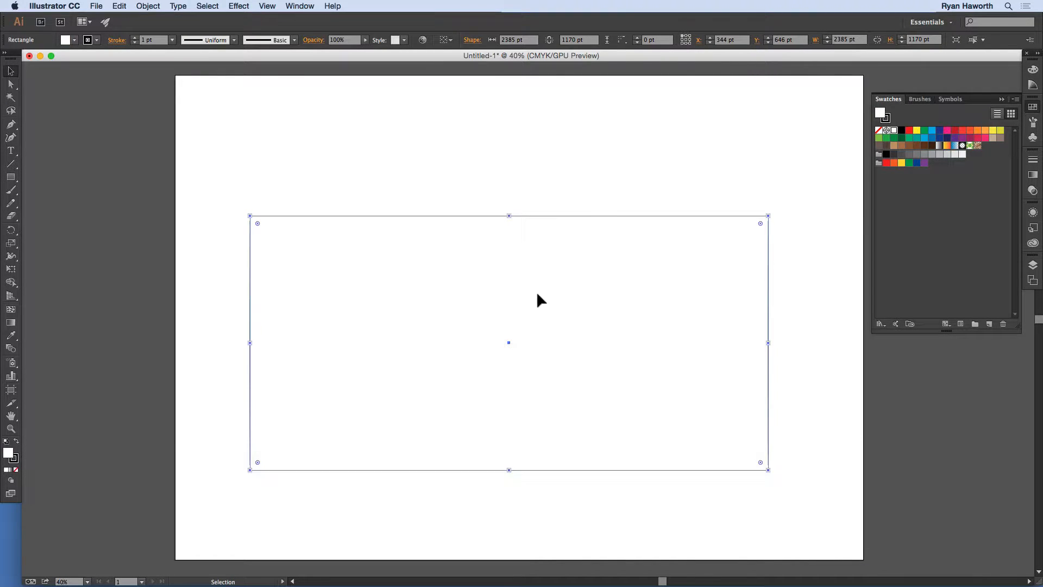
drag(538, 295, 536, 367)
click(577, 277)
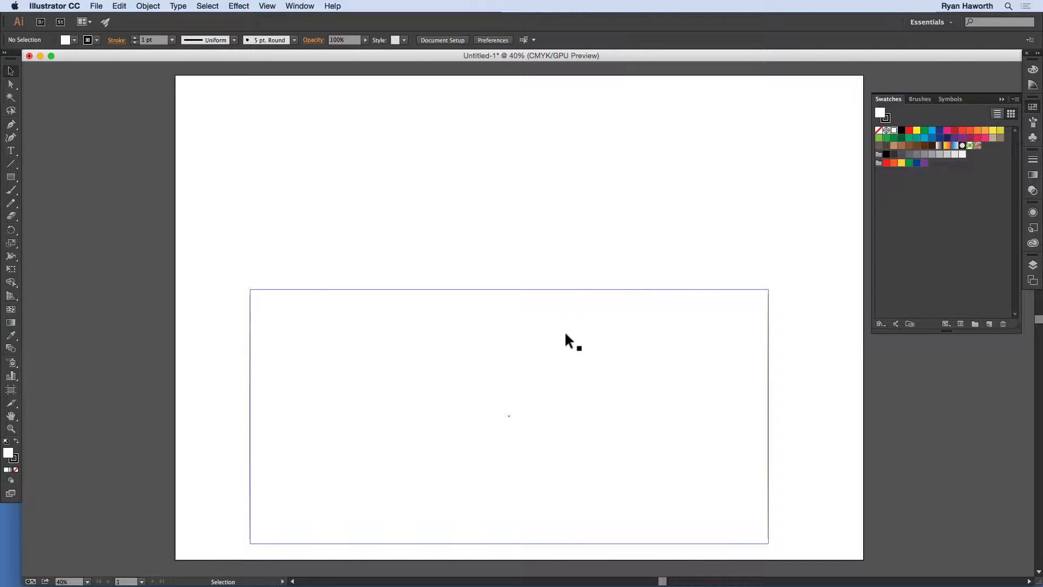
click(576, 264)
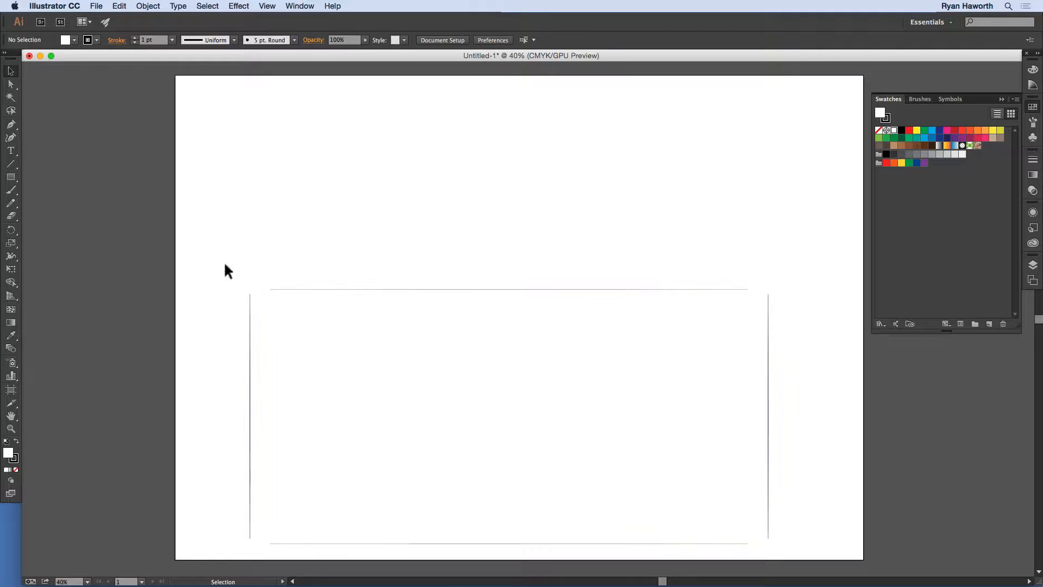
Draw a five-pointed star about 611 × 581 pt above the rectangle and fill it with dark blue.
drag(11, 177, 69, 225)
drag(375, 184, 312, 162)
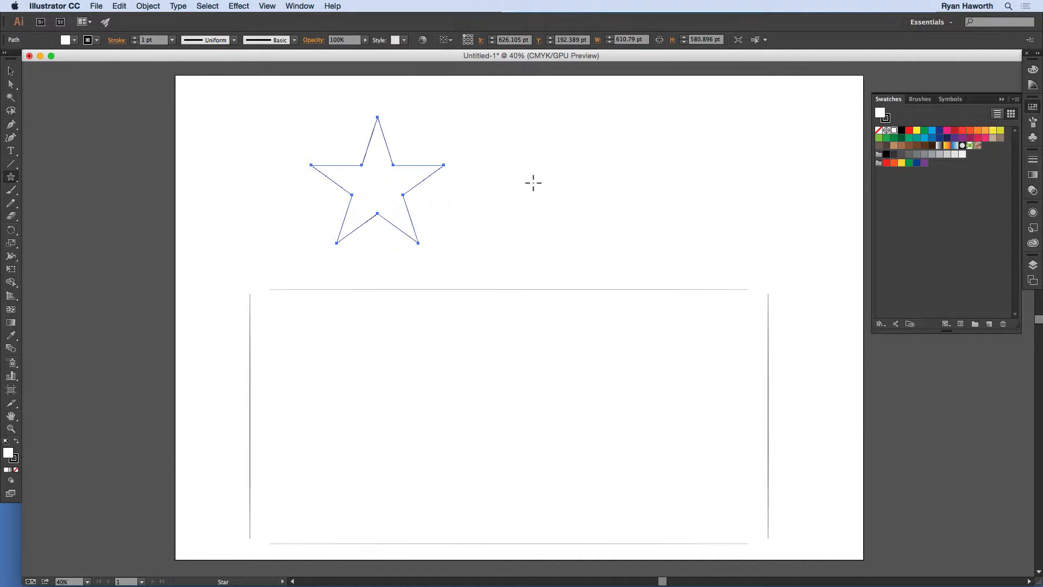
click(939, 130)
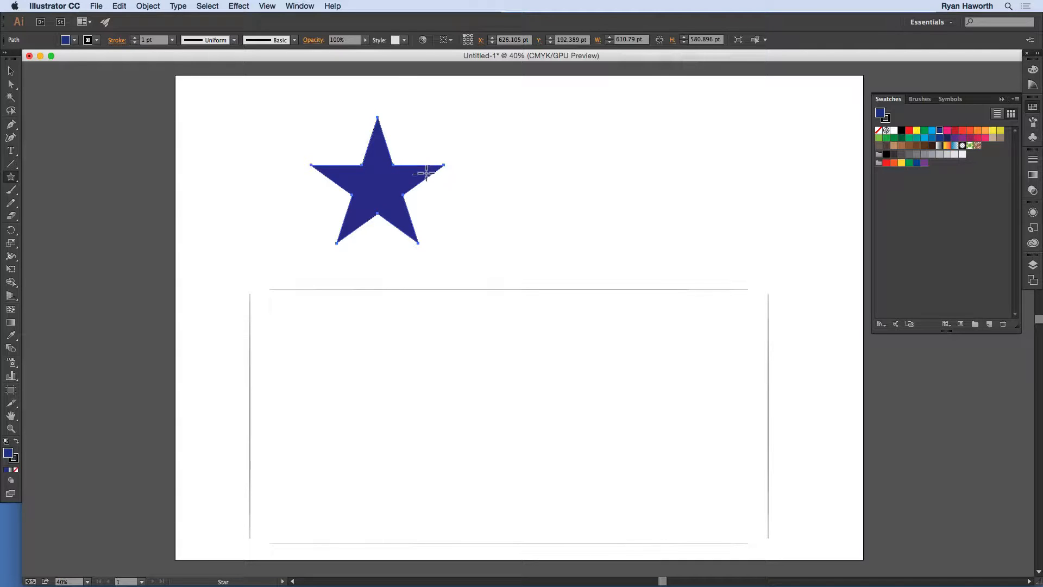
Duplicate the blue star, shrink the copy to about 195 × 185 pt over the large star's right arm, and fill it red.
drag(387, 189, 521, 177)
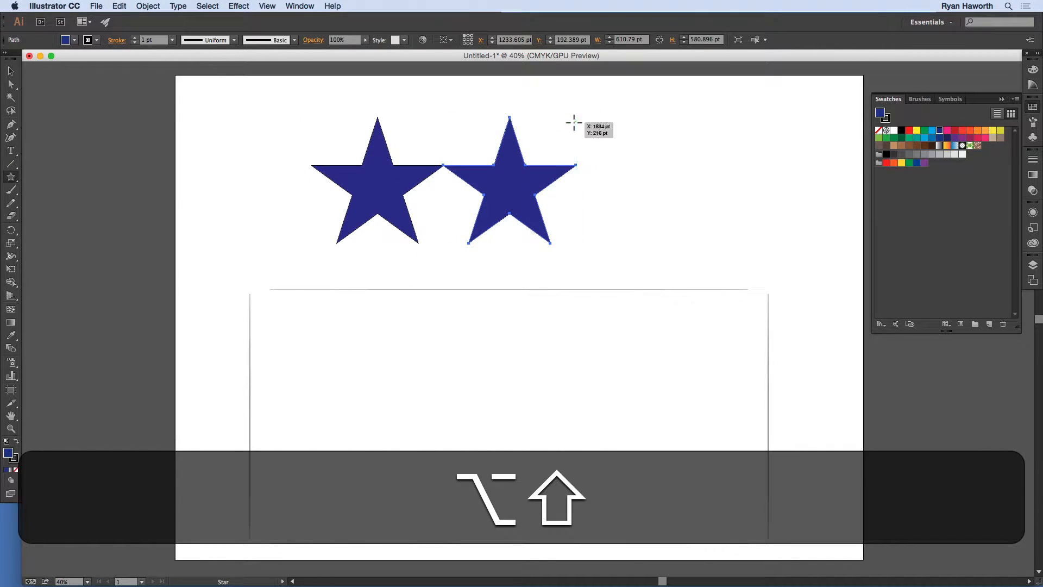
key(v)
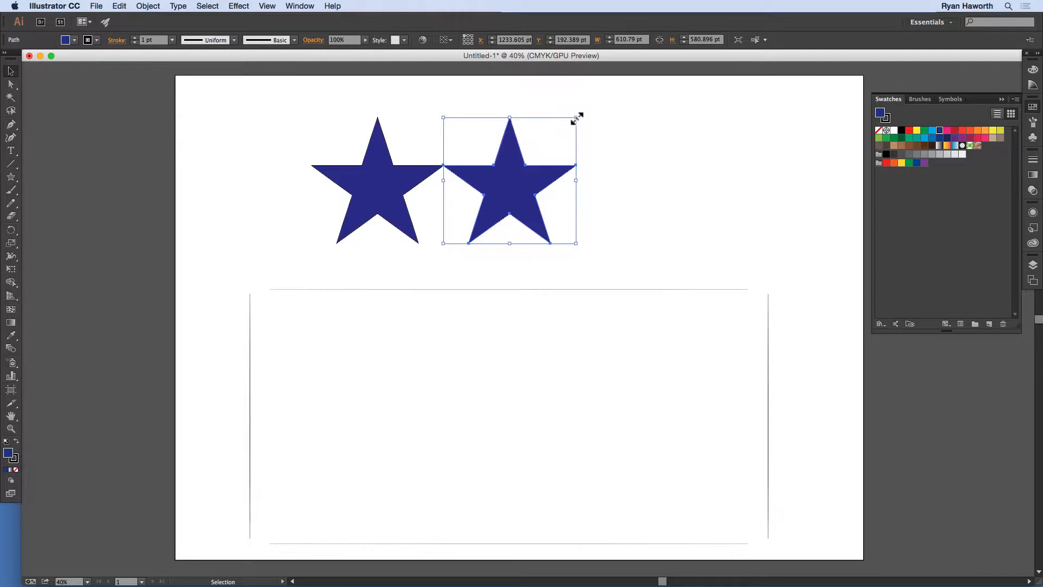
drag(575, 117, 414, 157)
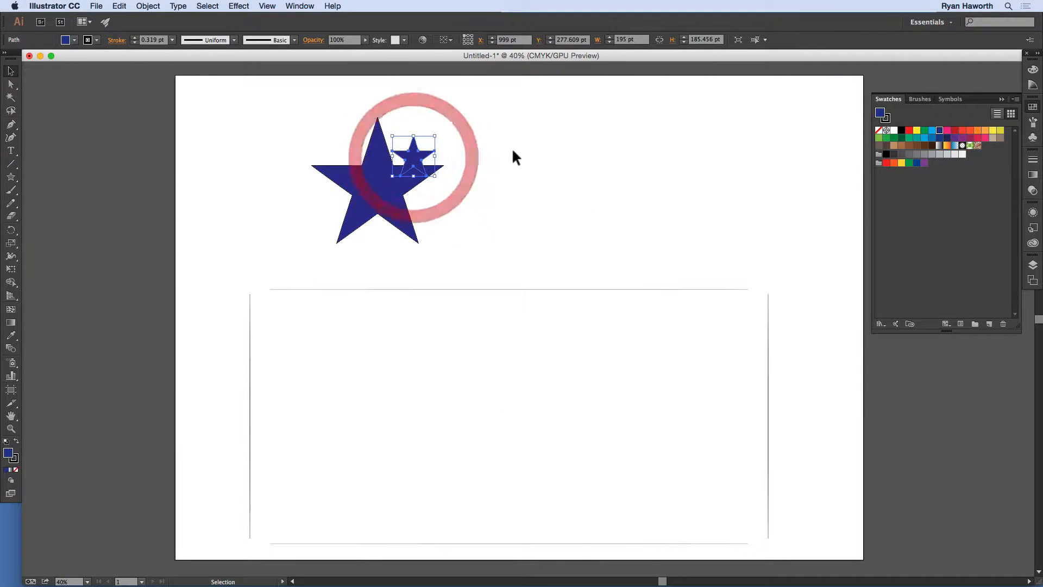
click(909, 130)
click(450, 219)
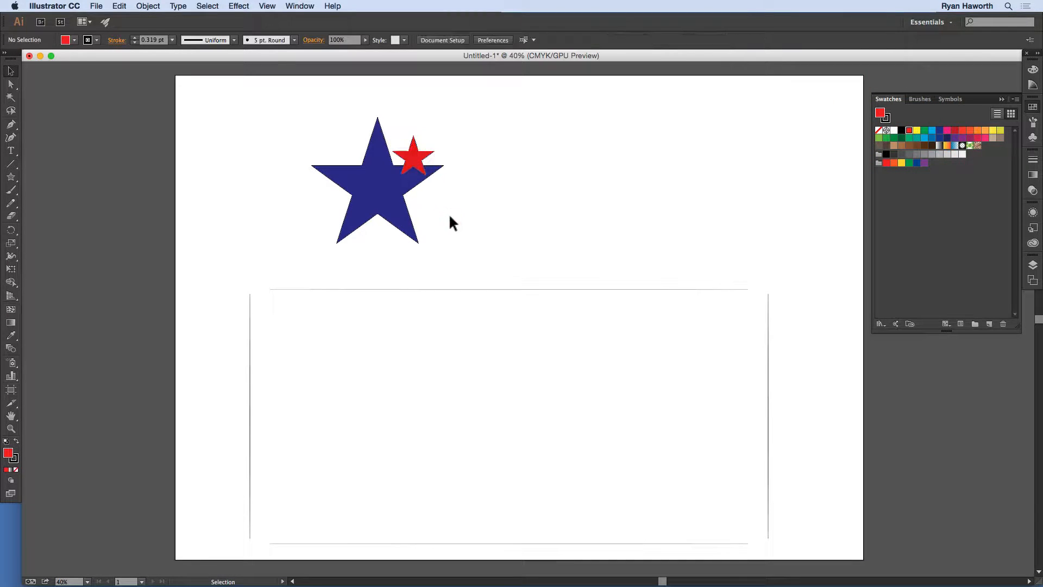
Copy the red star onto the blue star's lower-left point, and place a smaller red copy at the upper left of the blue star.
key(alt)
drag(416, 158, 357, 229)
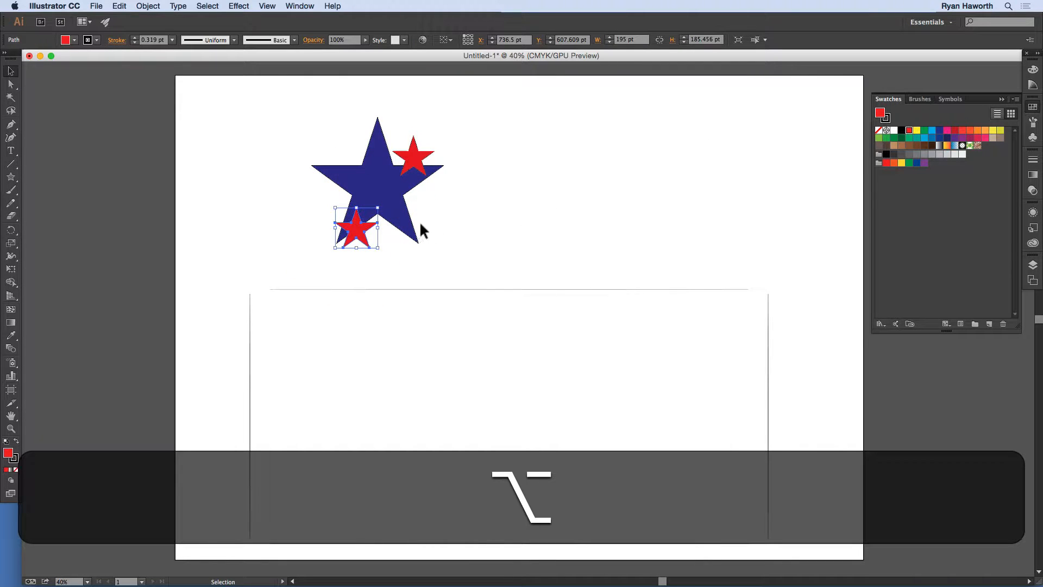
drag(403, 158, 332, 146)
click(352, 125)
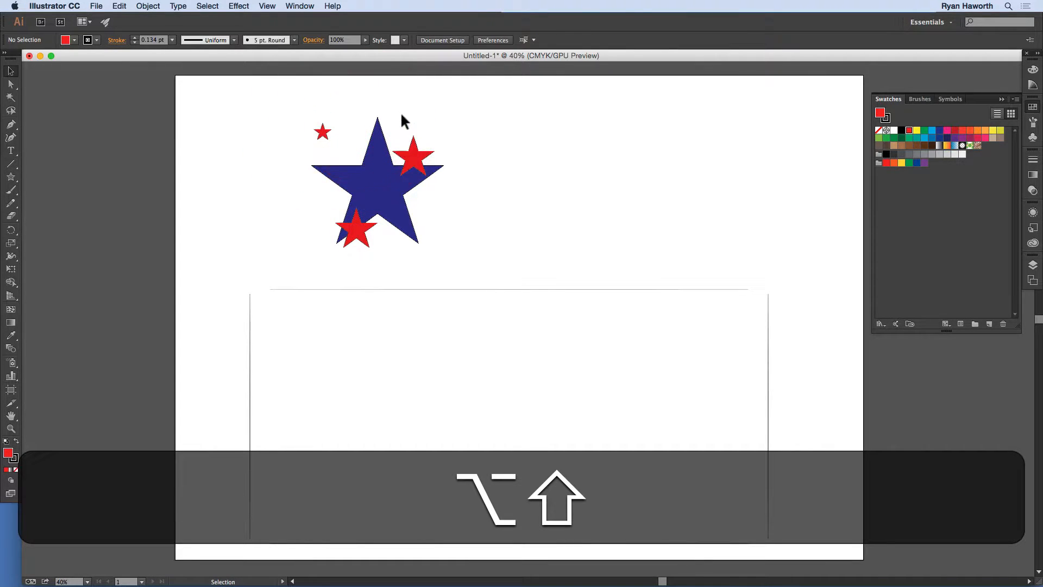
Remove the stroke from the blue star and all three red stars.
drag(313, 116, 478, 258)
click(885, 118)
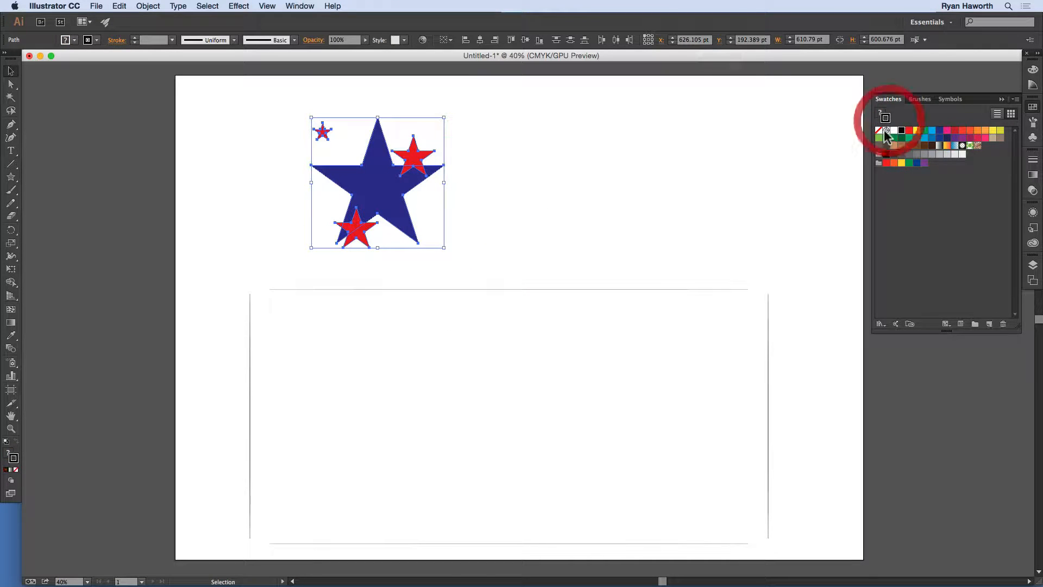
click(878, 130)
click(514, 202)
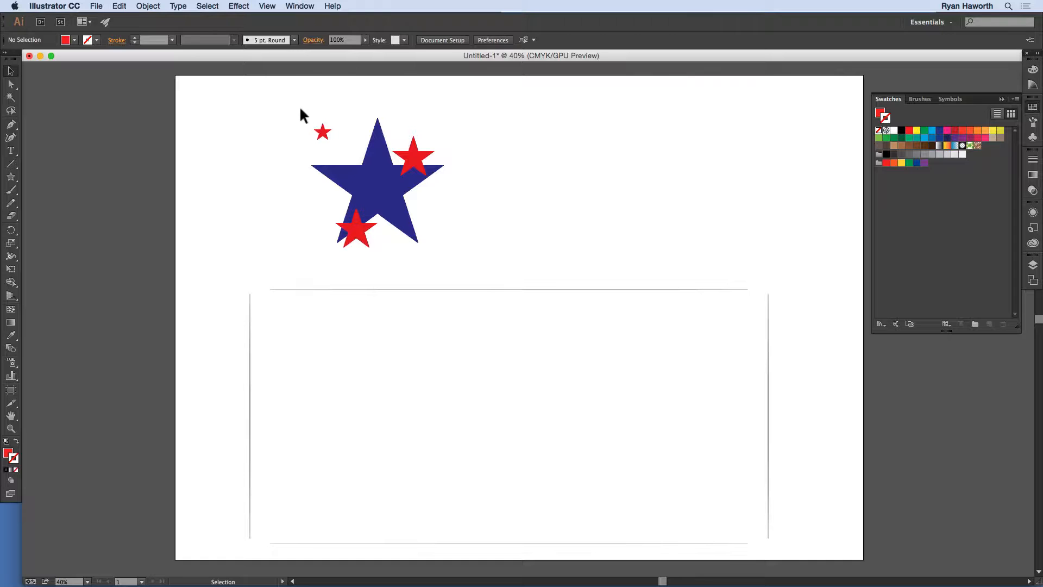
Save the blue star and the three red stars together as a new pattern swatch, and deselect them.
drag(300, 110, 476, 273)
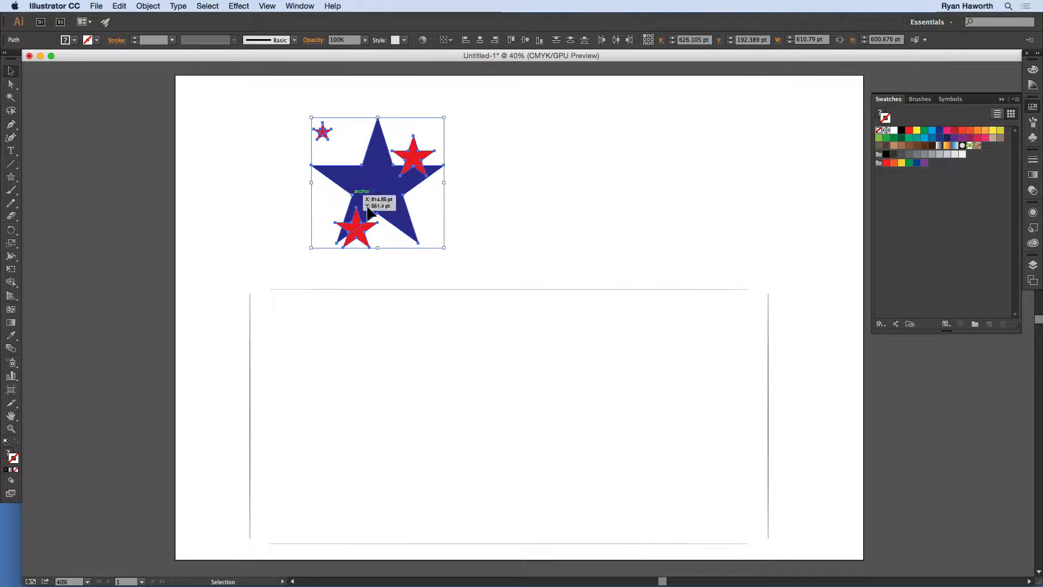
drag(410, 185, 991, 157)
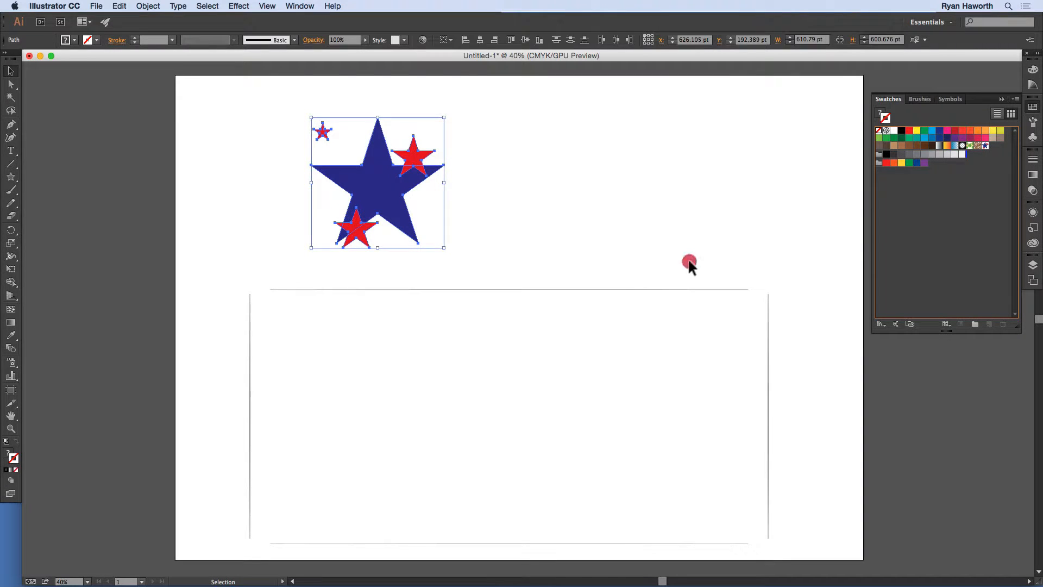
click(689, 265)
Apply the new star pattern to both the fill and the stroke of the rectangle, with an 80 pt stroke weight.
click(985, 145)
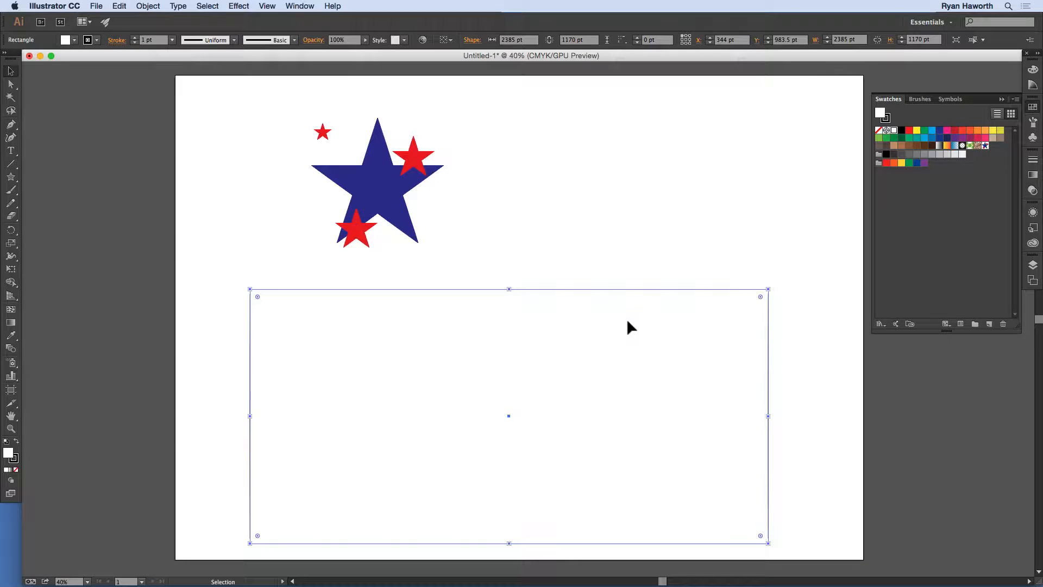
click(985, 145)
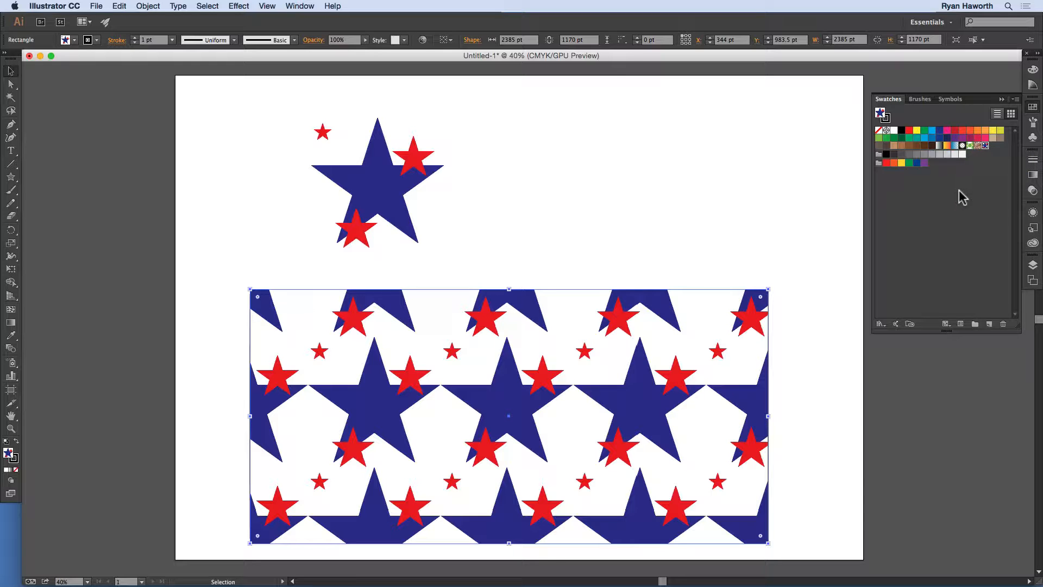
click(885, 120)
click(984, 148)
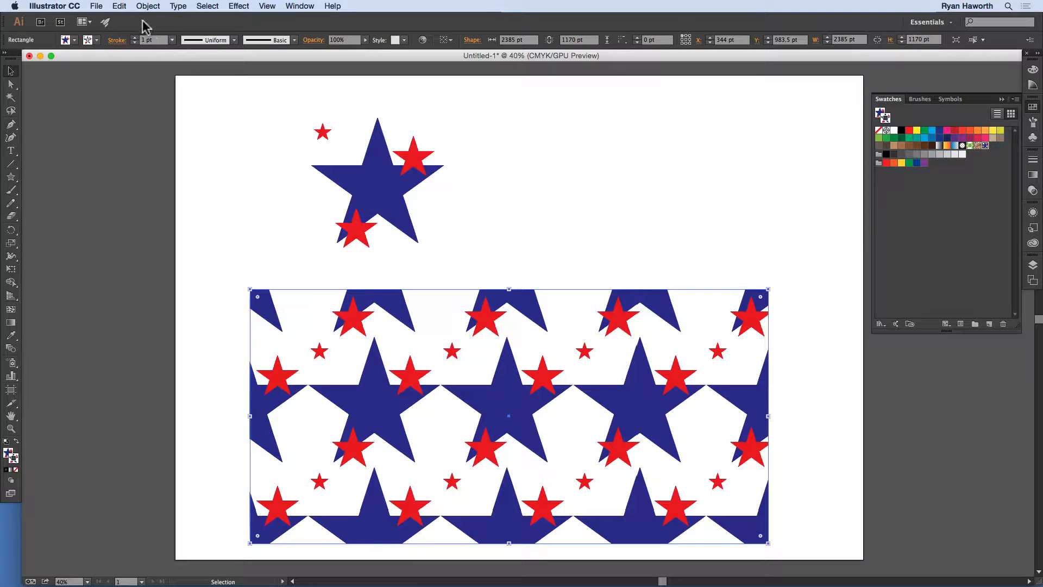
click(171, 40)
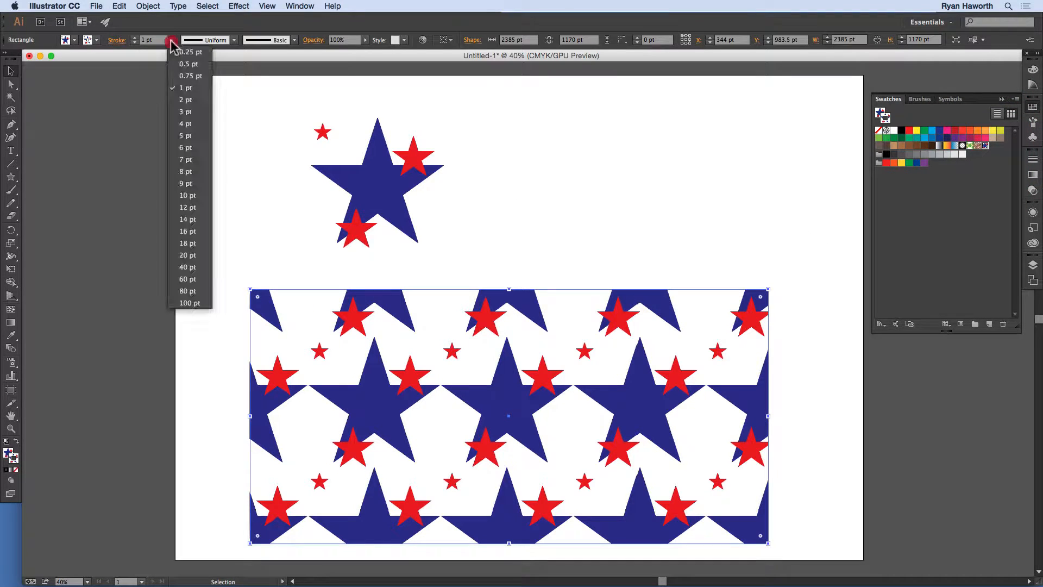
click(199, 290)
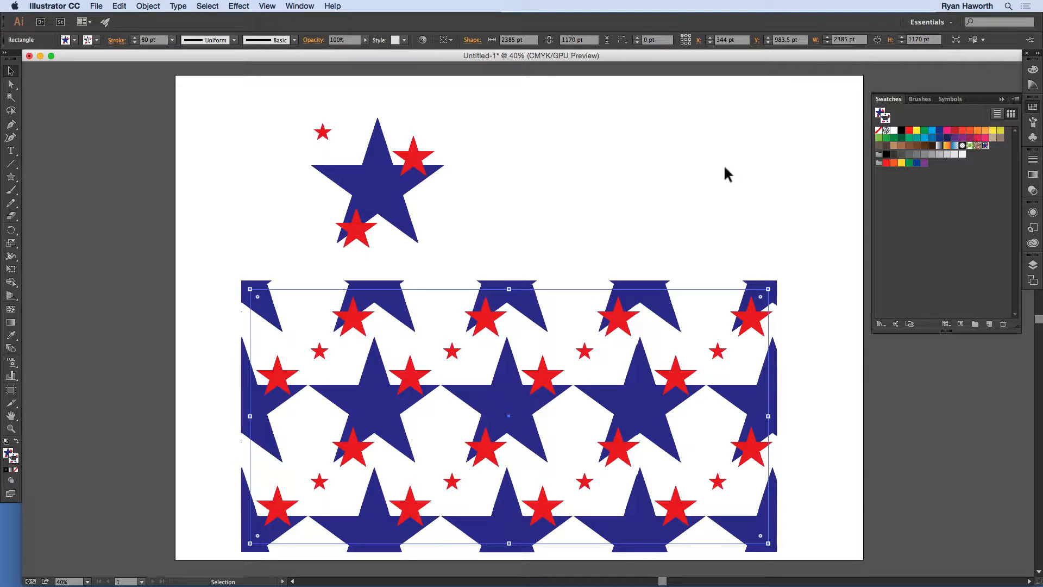
Set the rectangle's fill to white, and swap its fill with its patterned stroke.
click(879, 114)
click(894, 130)
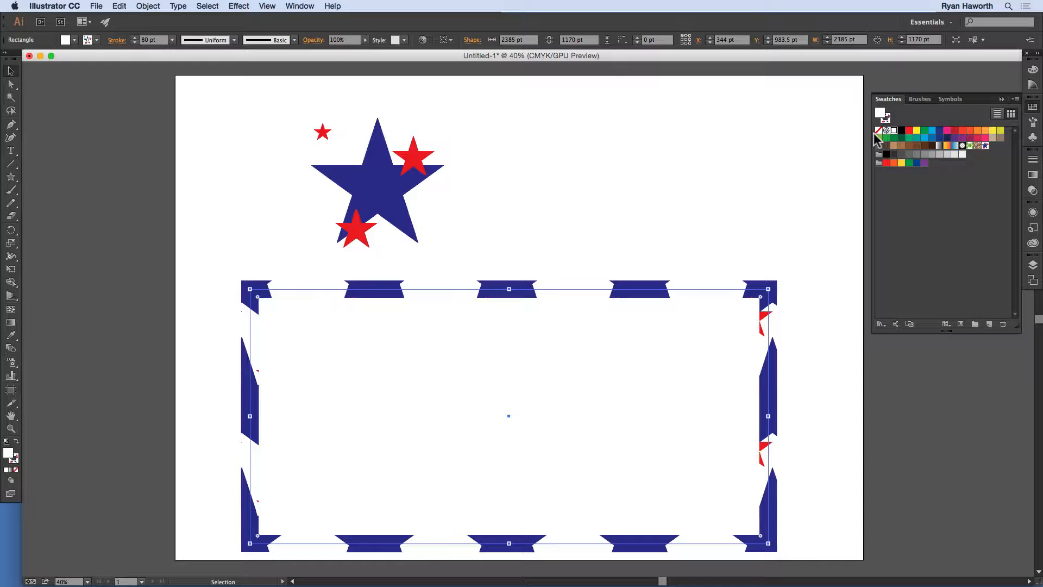
click(624, 288)
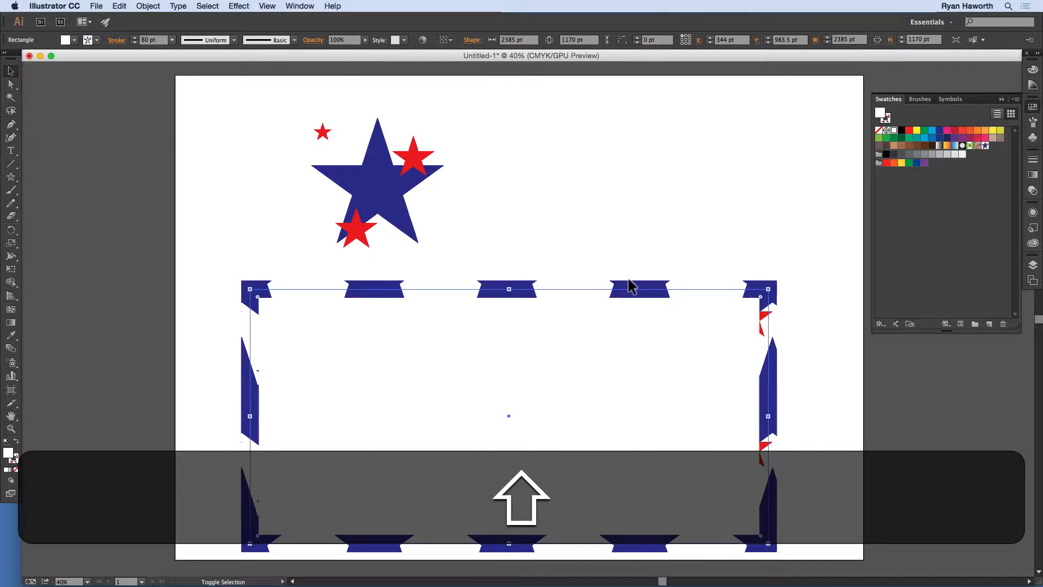
key(shift+x)
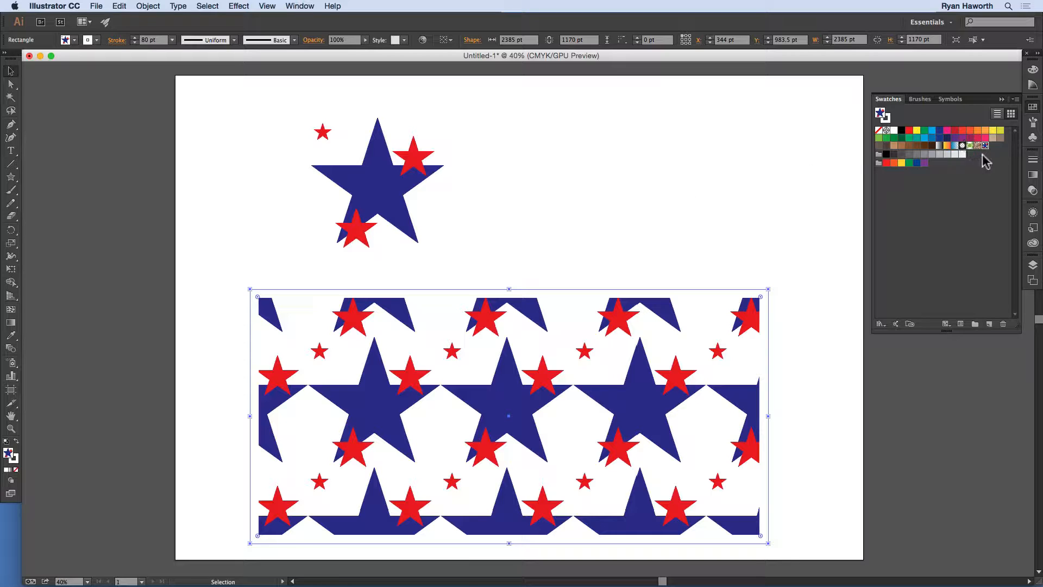
Place an editable copy of the star pattern's artwork on the artboard beside the original stars, and select that copy.
drag(986, 150, 620, 158)
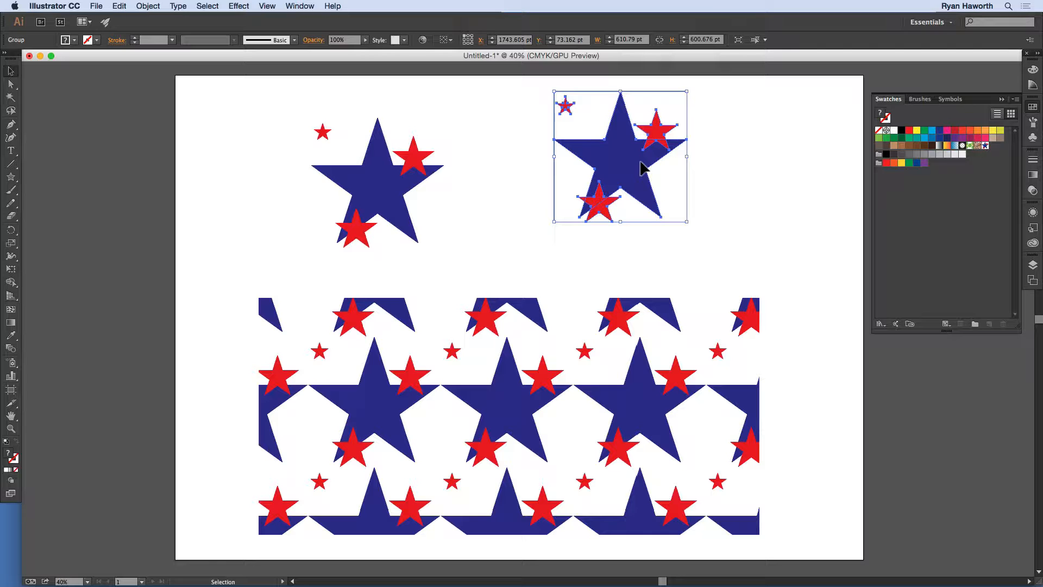
click(300, 105)
drag(298, 102, 487, 251)
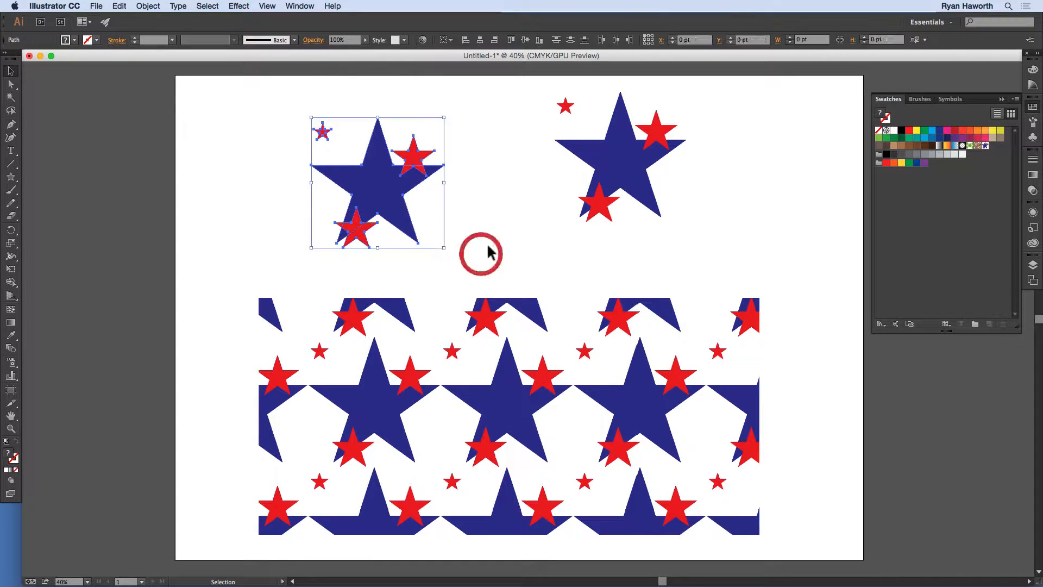
drag(535, 88, 730, 254)
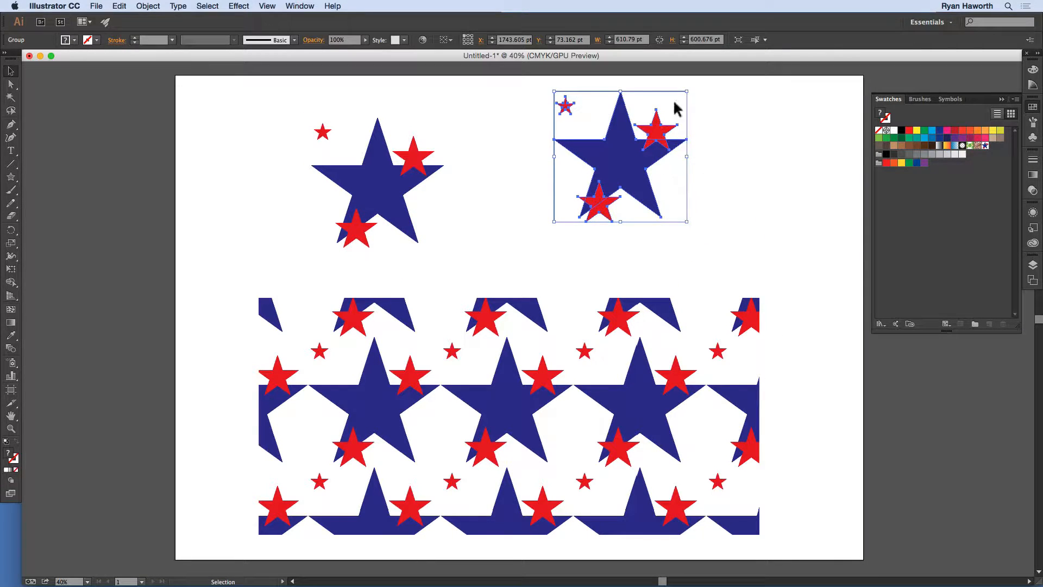
Deselect the copied pattern artwork and switch the artboard to outline view to inspect its unpainted bounding rectangle.
click(716, 136)
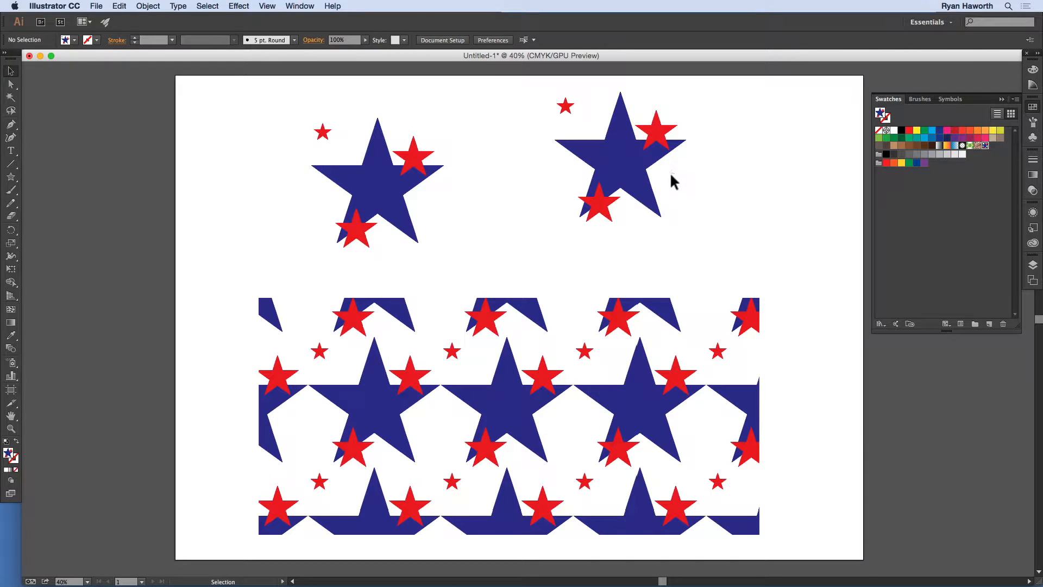
click(593, 218)
shift+click(598, 214)
key(super)
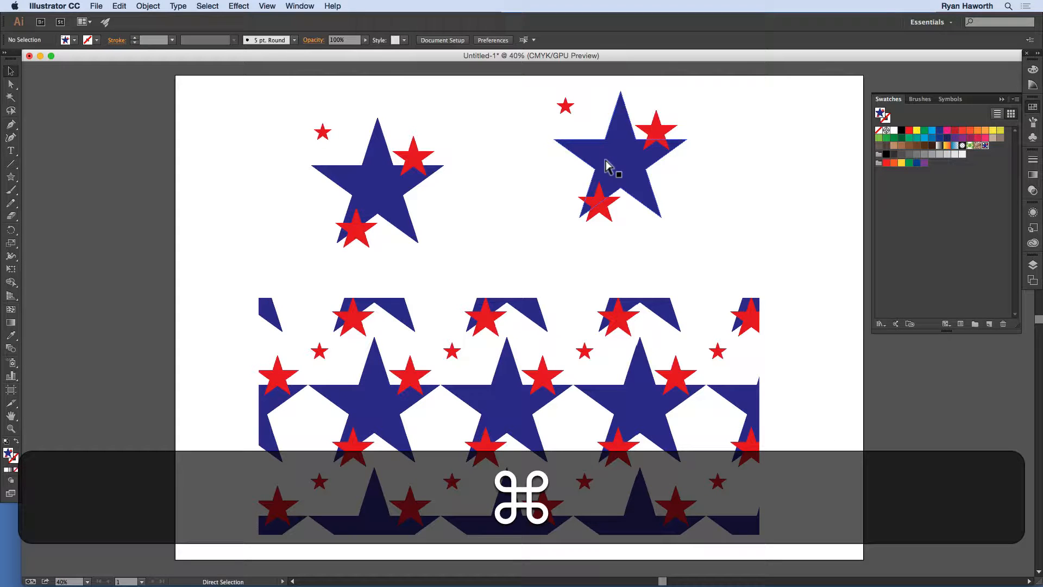
key(super+y)
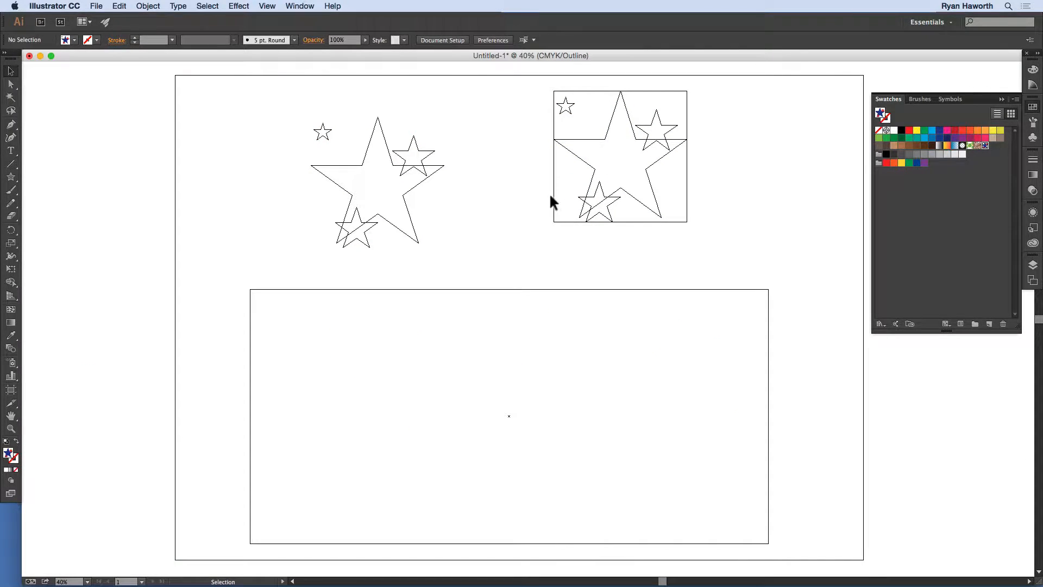
Move the copied pattern artwork closer to the original stars and level with them, and deselect it.
click(605, 140)
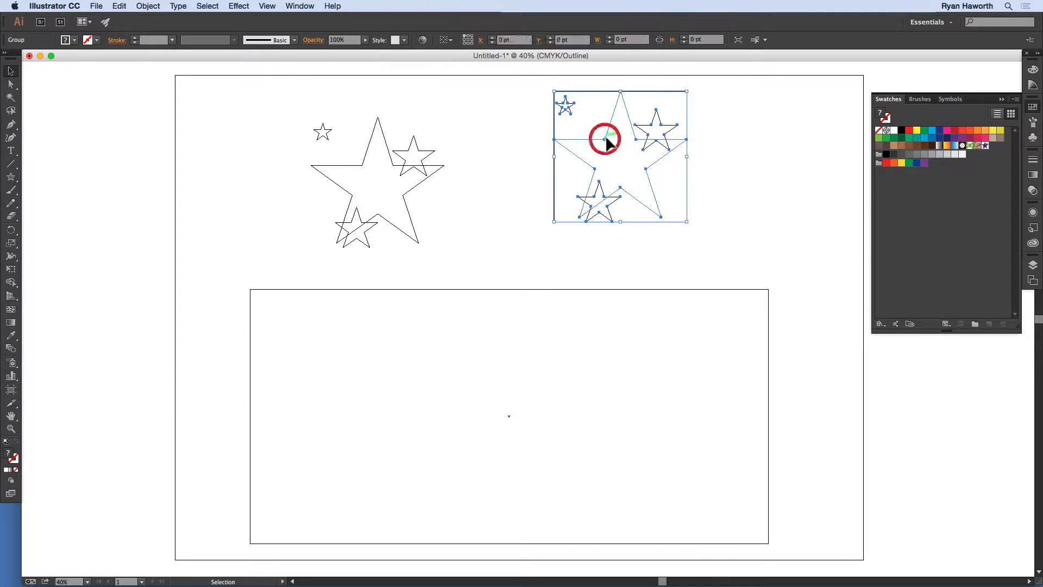
drag(604, 139, 540, 168)
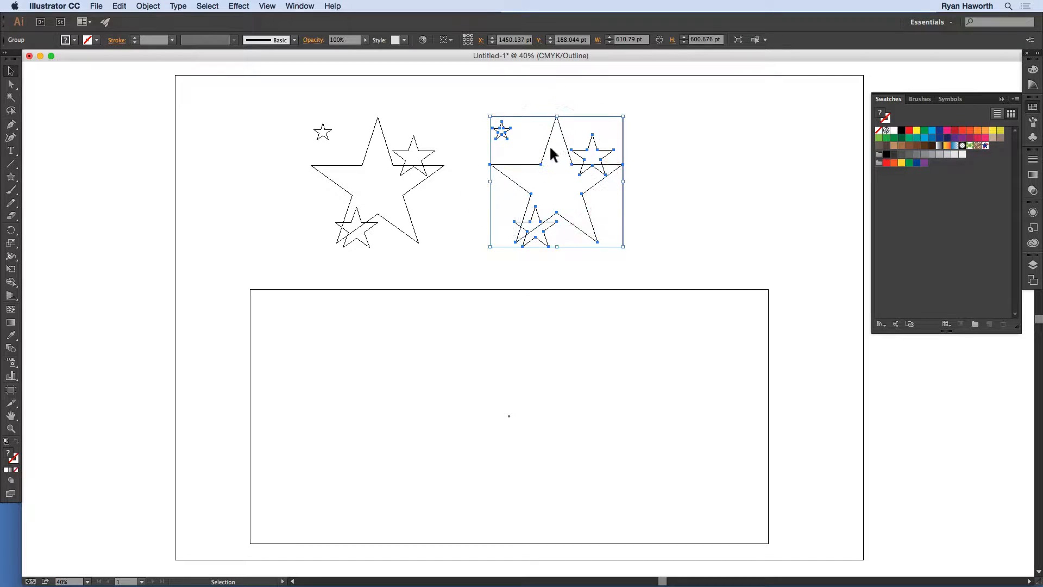
click(481, 114)
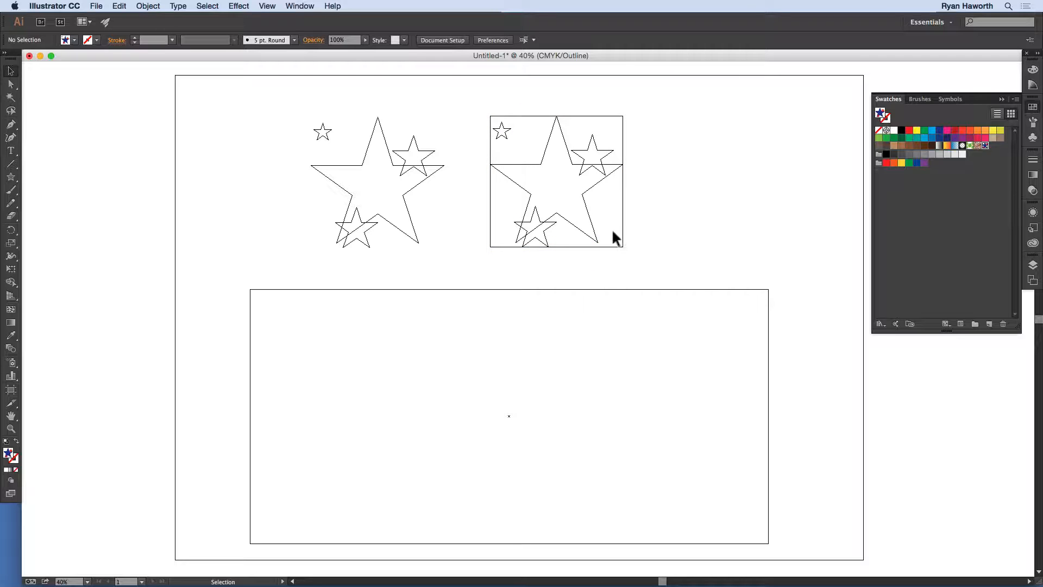
Enlarge the unpainted bounding rectangle inside the copied group to about 864 by 740 pt, and check it in outline view.
click(623, 126)
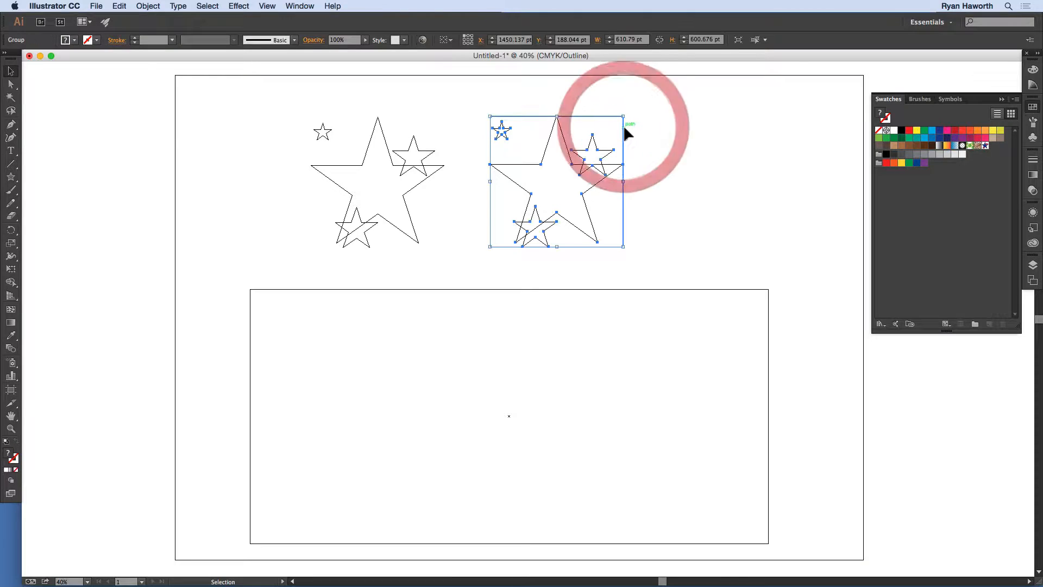
double_click(623, 126)
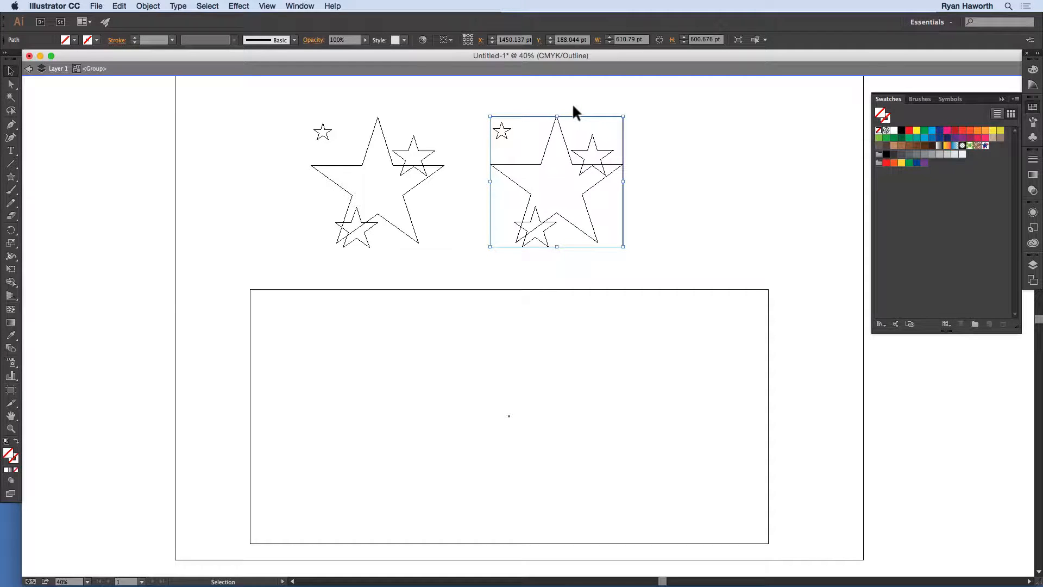
key(super+y)
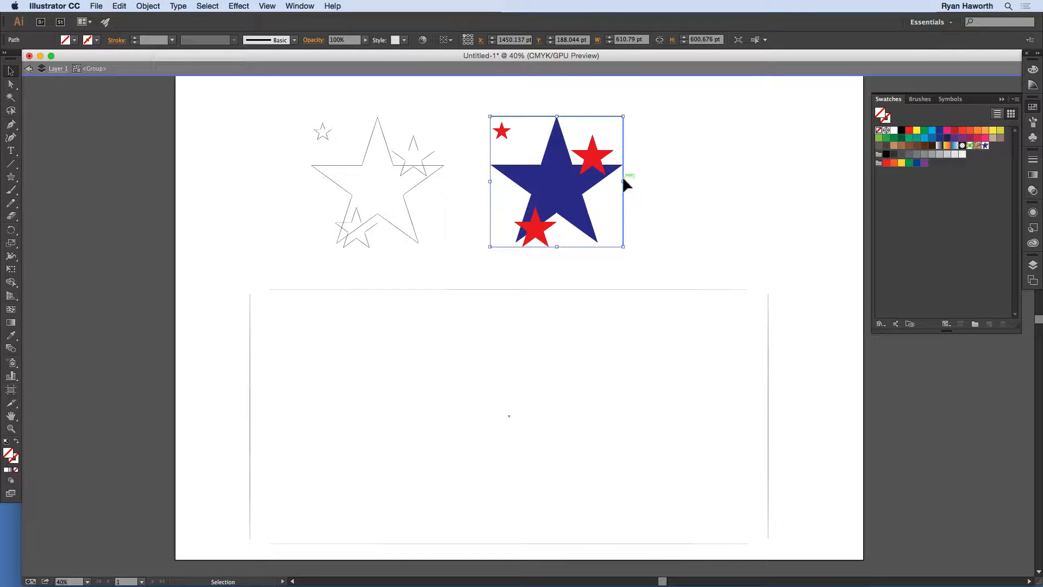
drag(623, 181, 678, 181)
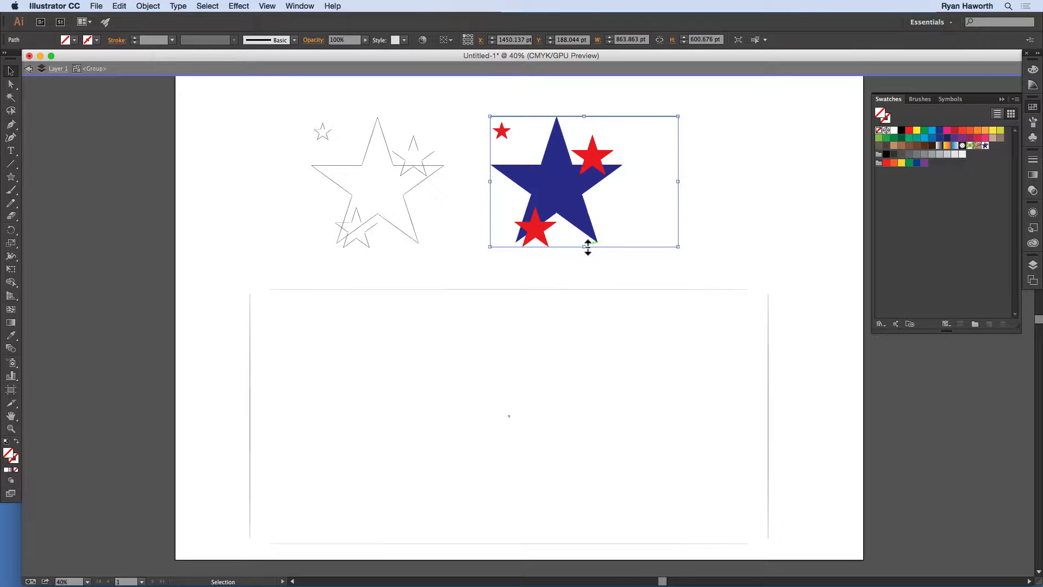
drag(587, 248, 585, 277)
double_click(702, 201)
key(super+y)
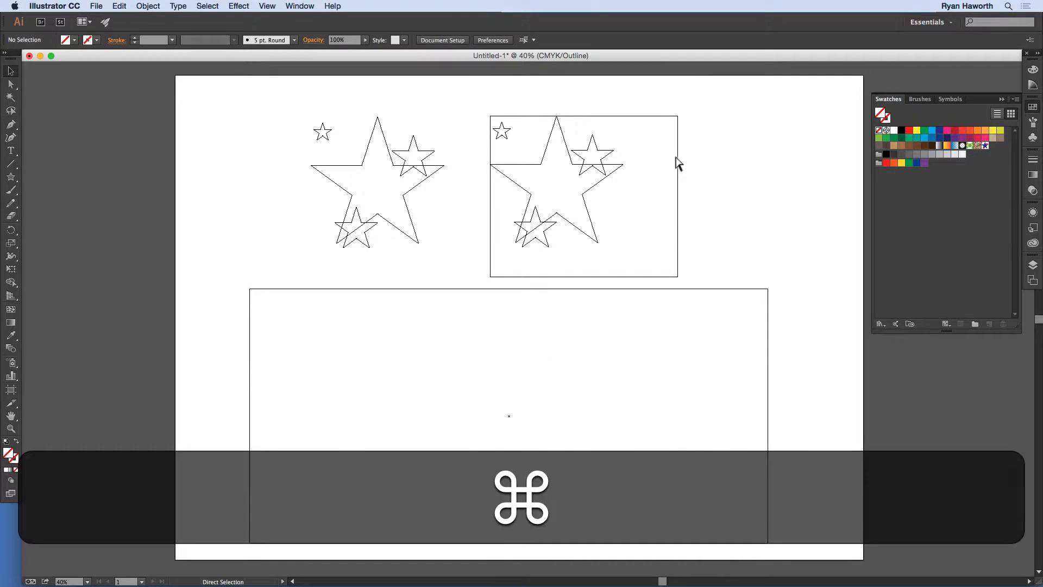
key(super+y)
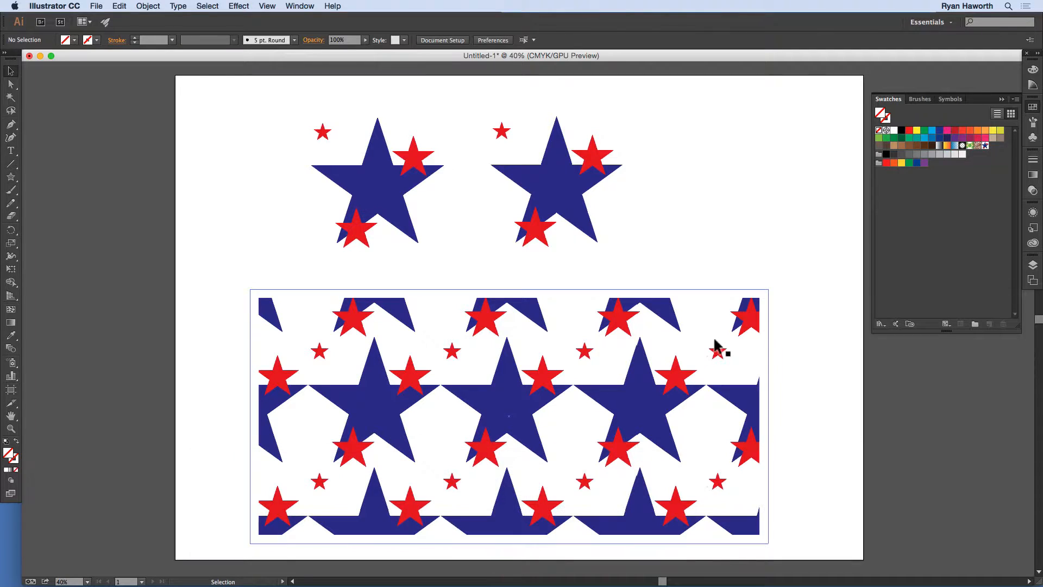
Move the resized pattern group slightly away from the original stars, and replace the existing star pattern swatch with it.
click(568, 171)
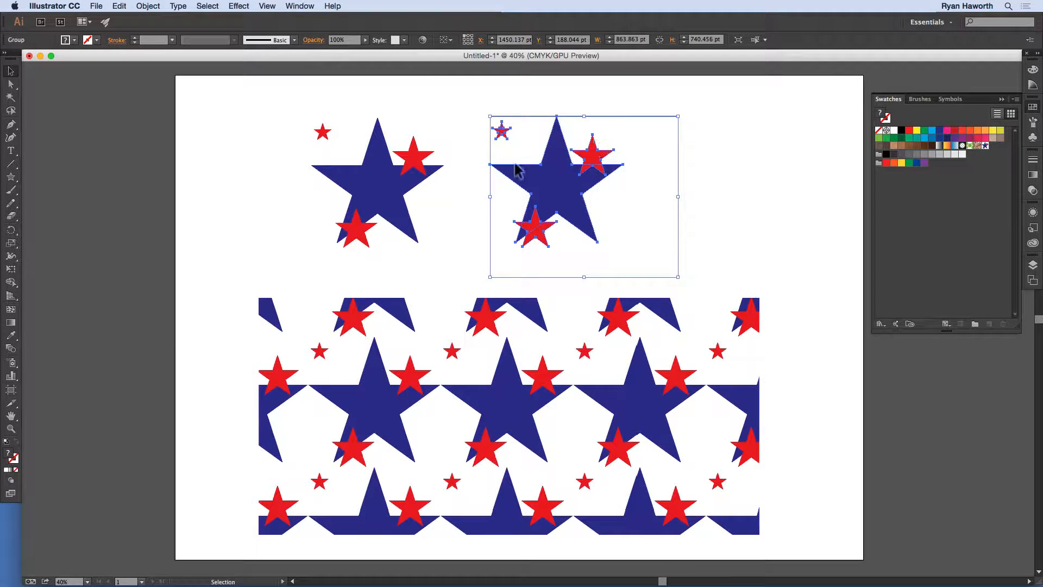
drag(563, 181, 602, 178)
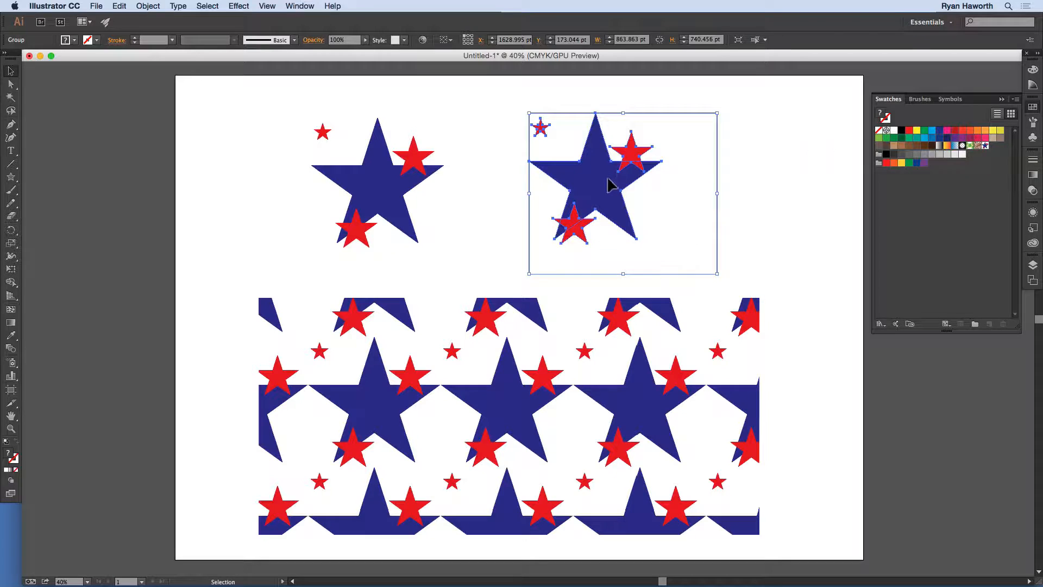
drag(597, 190, 984, 149)
key(alt)
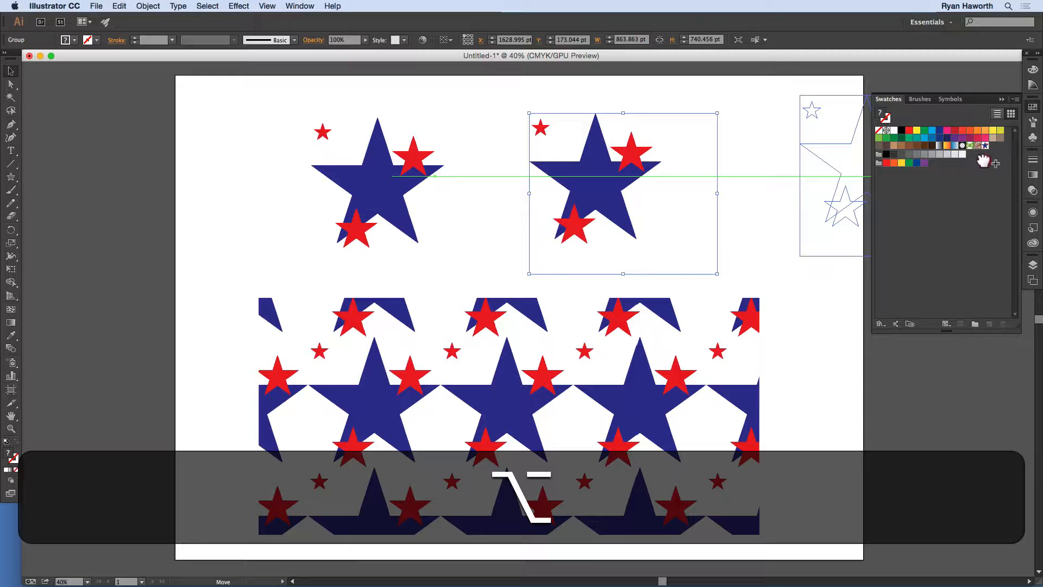
drag(986, 160, 986, 149)
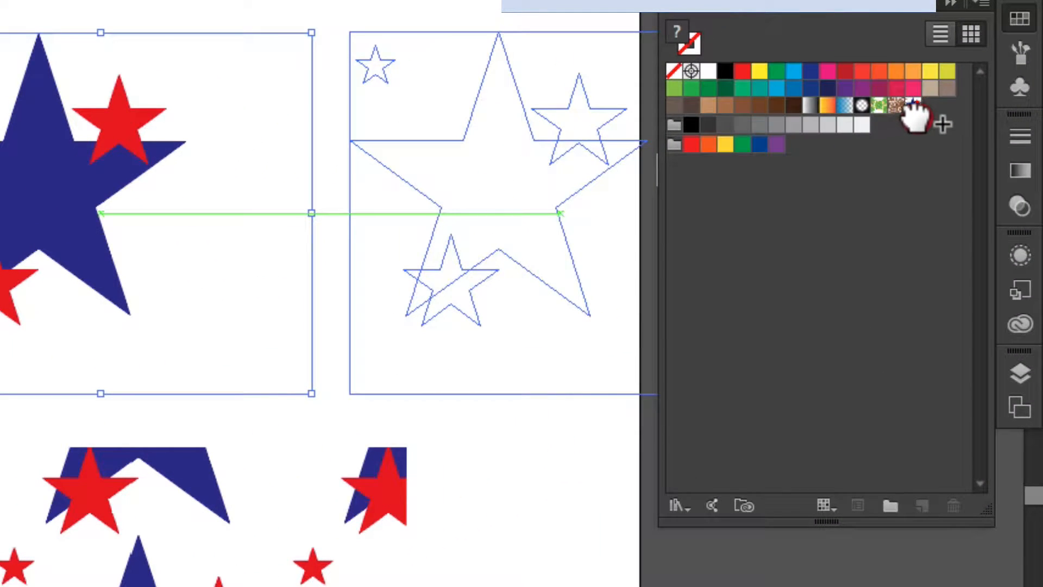
drag(911, 103, 910, 95)
mouse_move(910, 108)
mouse_down()
mouse_move(921, 108)
mouse_move(922, 131)
mouse_move(912, 106)
mouse_up()
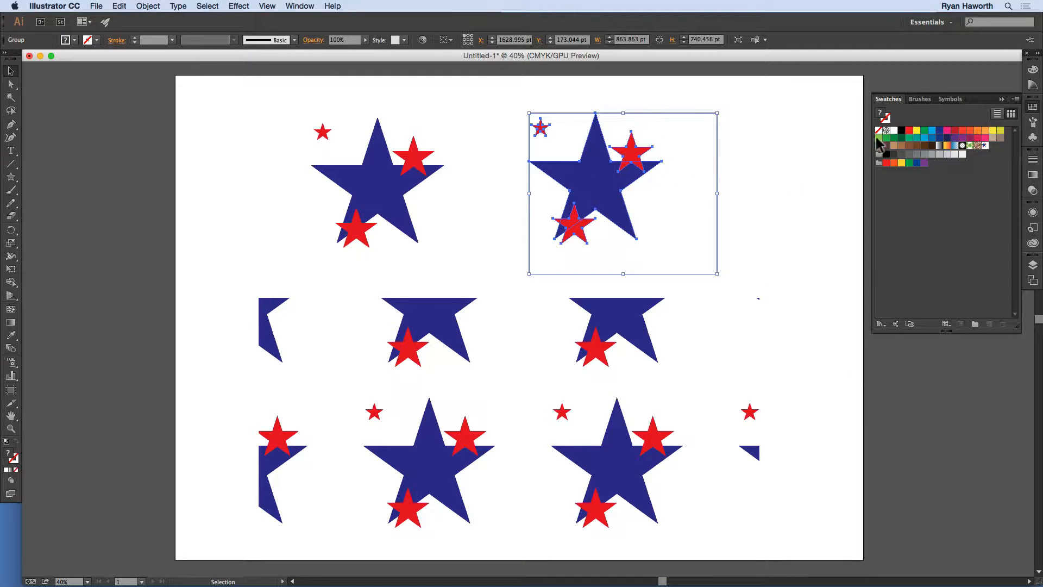
Open the updated star pattern swatch for editing and rename it "Blue - Red Stars".
double_click(984, 147)
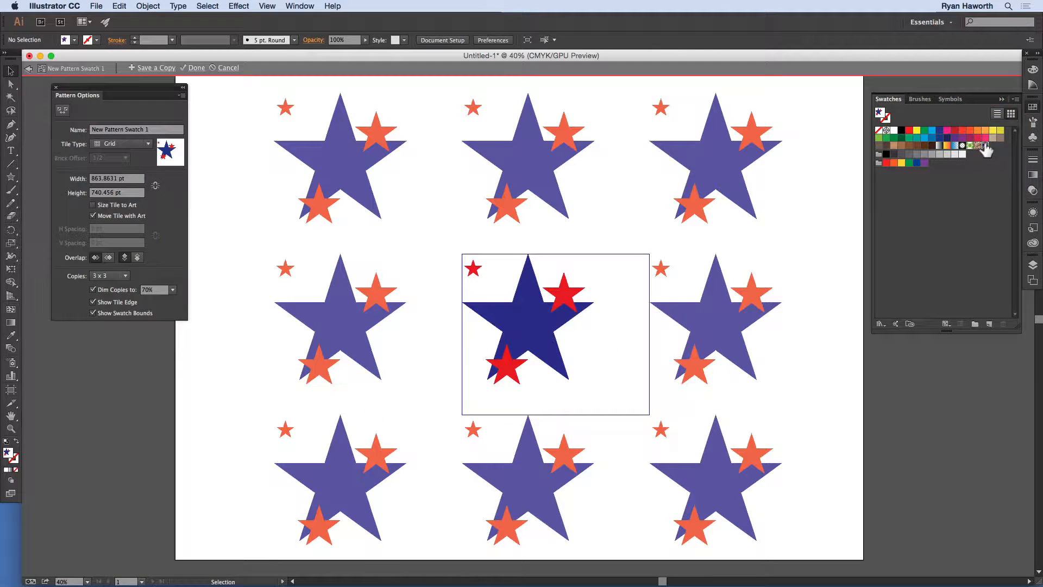
drag(116, 92, 231, 167)
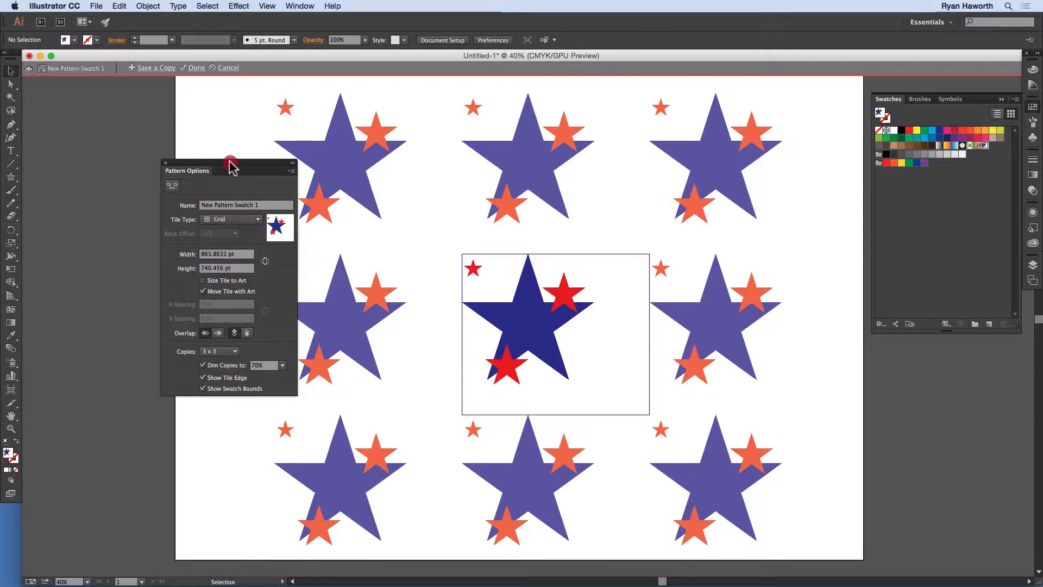
click(259, 206)
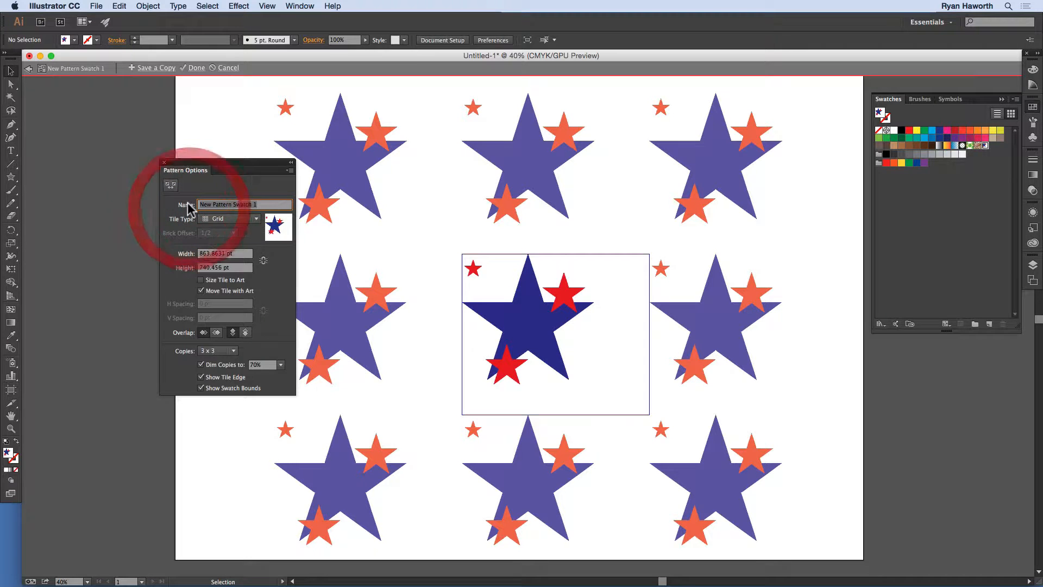
text(Blue )
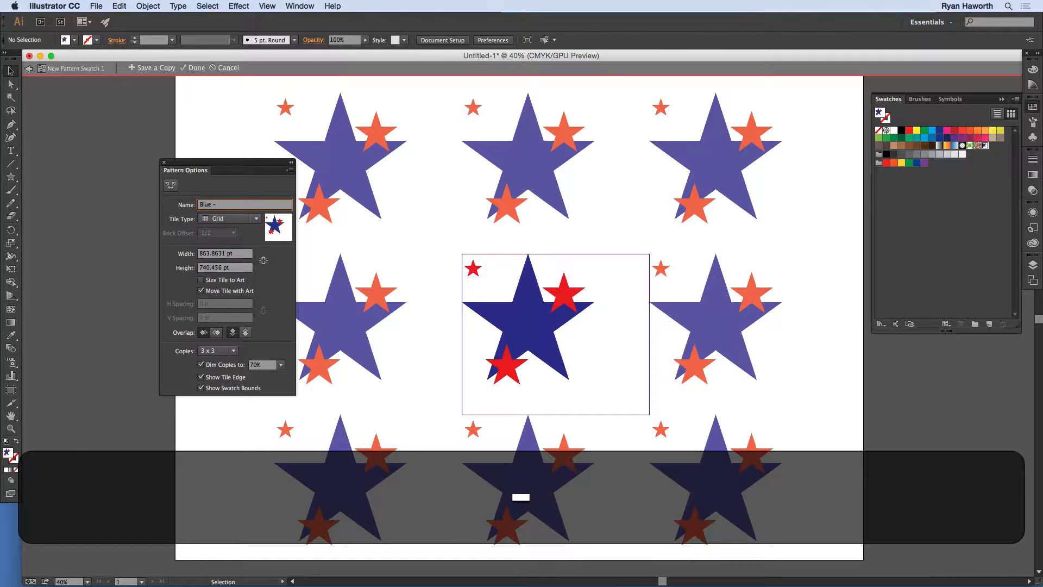
text(-)
key(BackSpace)
key(BackSpace)
key(BackSpace)
text(- Red Stars)
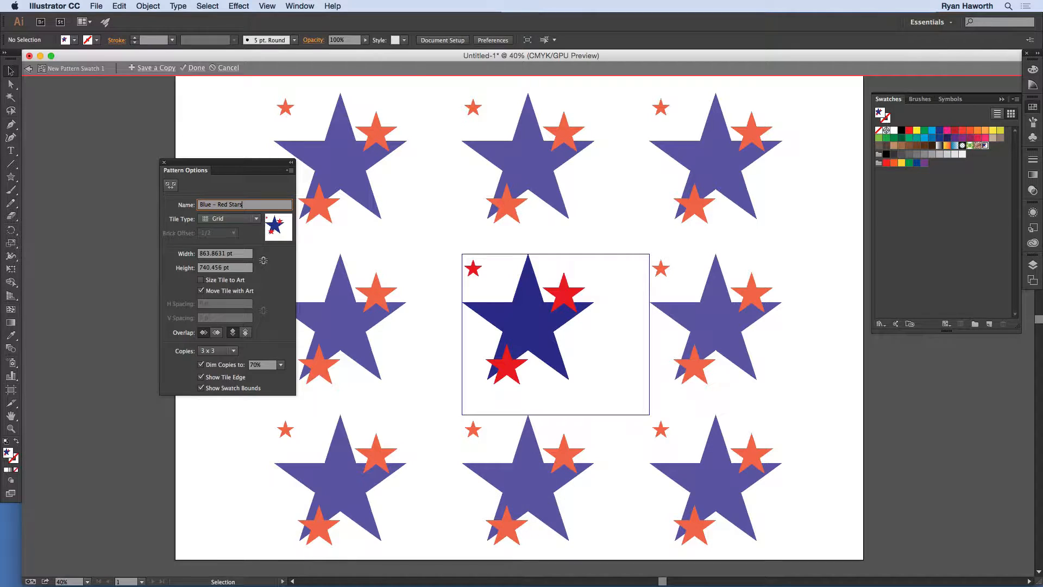
Try the Brick by Row, Brick by Column, Hex by Column and Hex by Row tile types, and return to Grid.
click(255, 219)
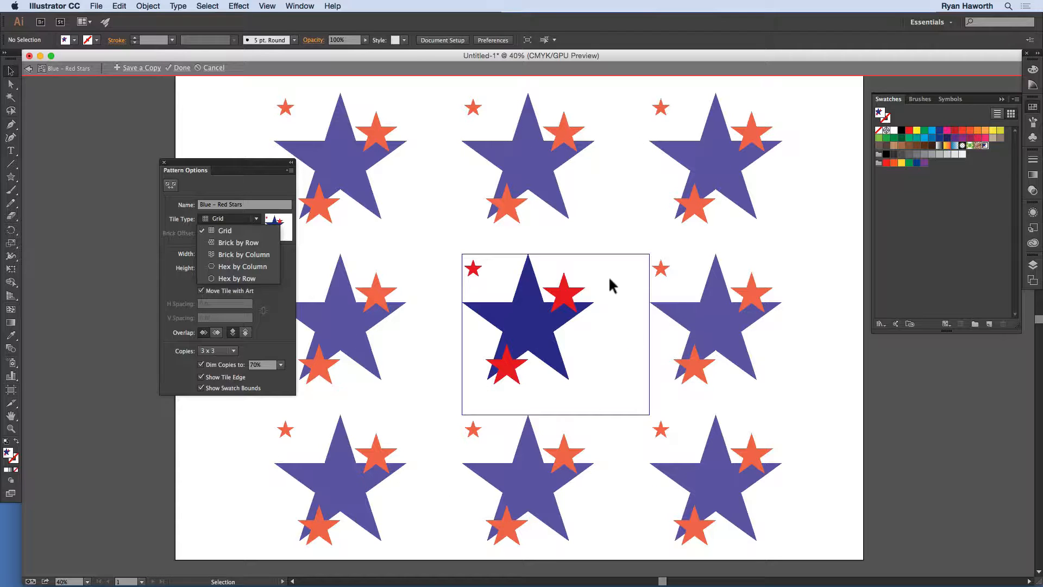
click(244, 243)
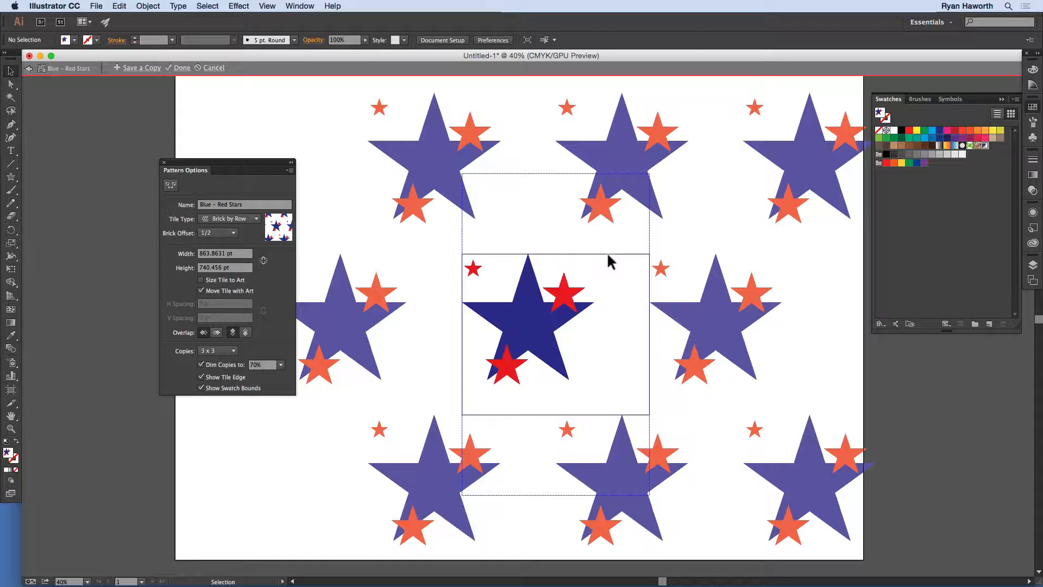
click(255, 218)
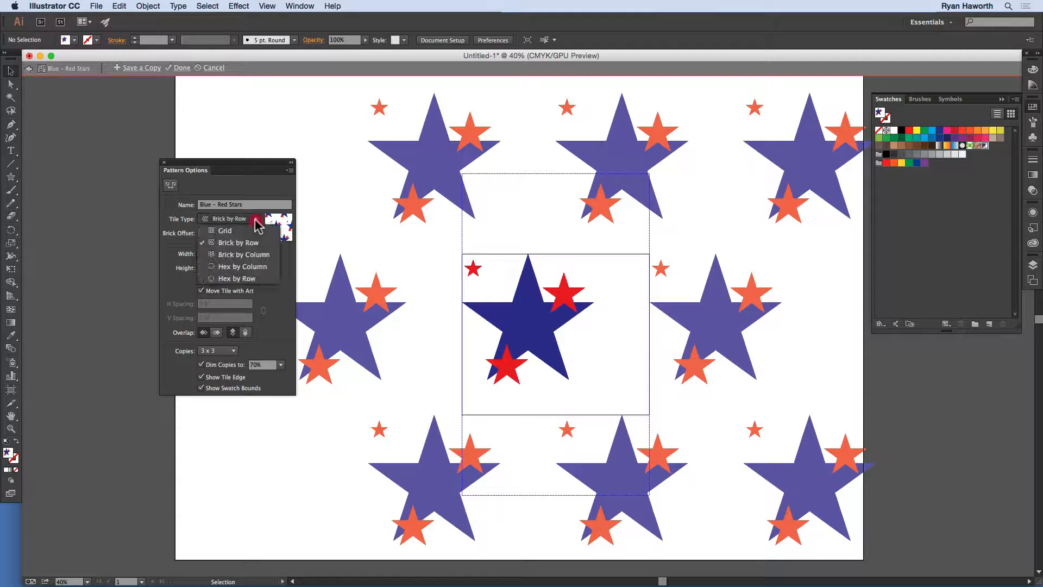
click(247, 249)
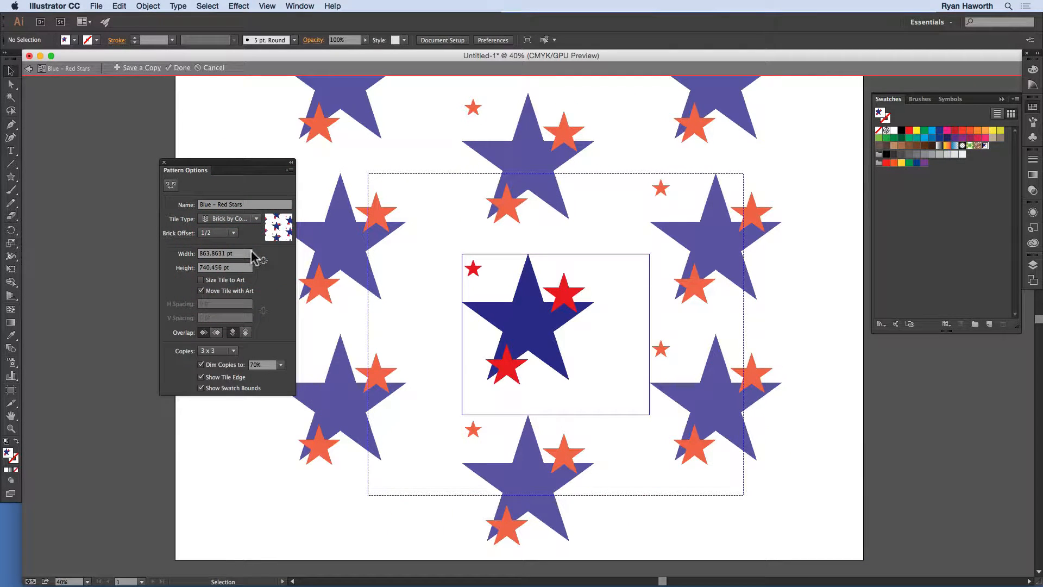
click(254, 218)
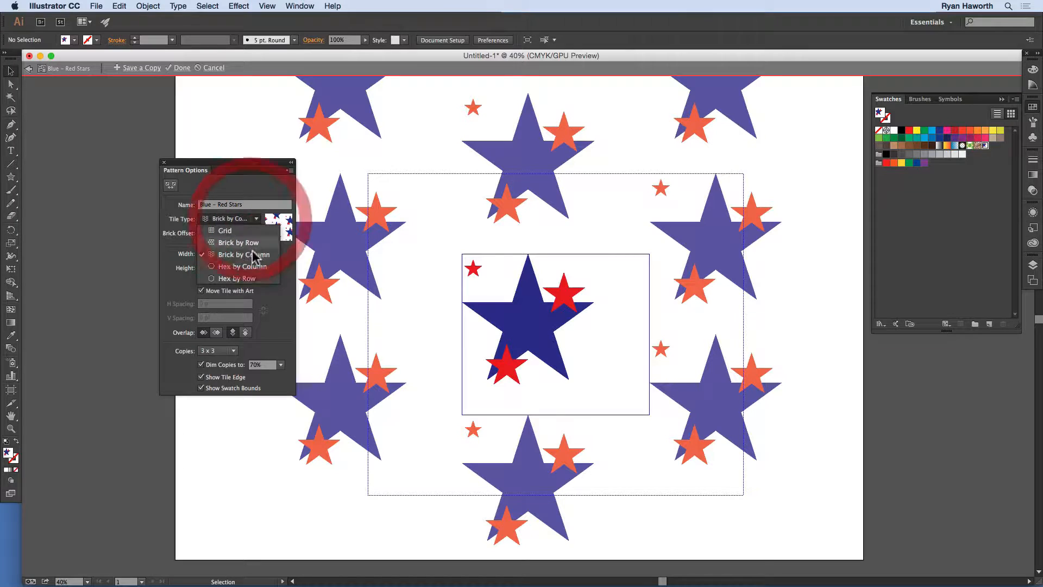
click(254, 267)
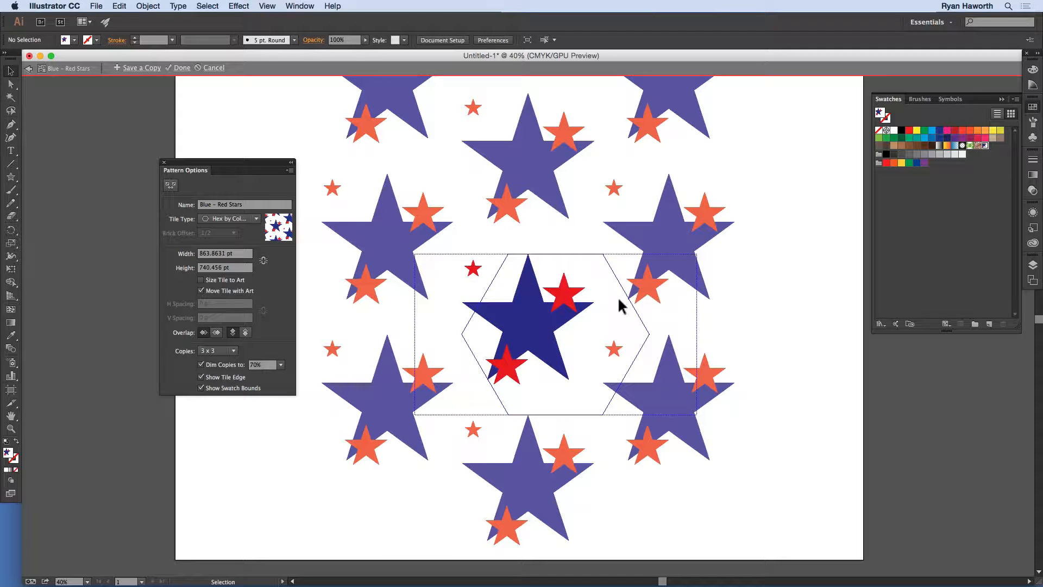
click(255, 219)
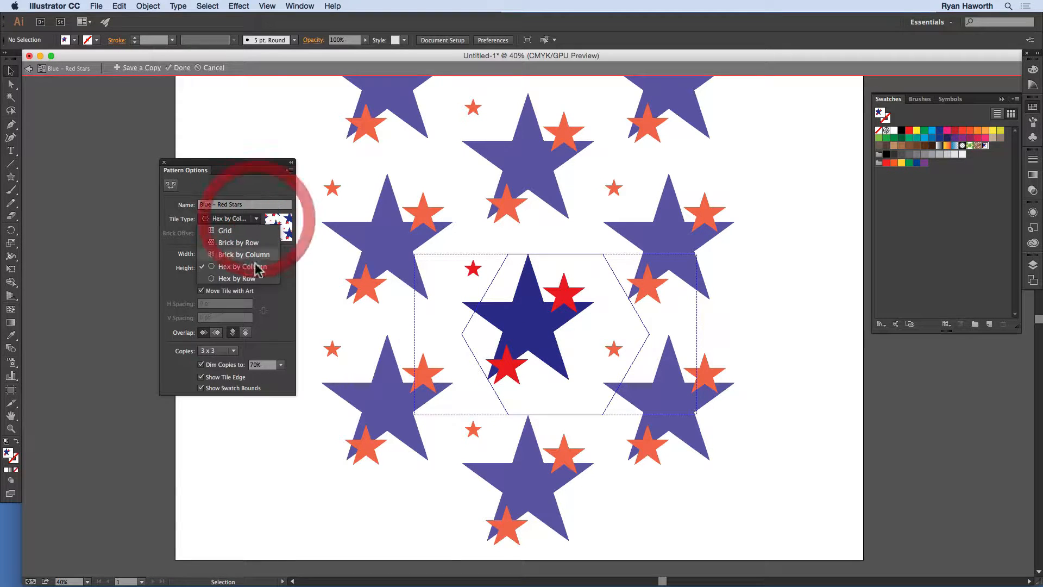
click(252, 278)
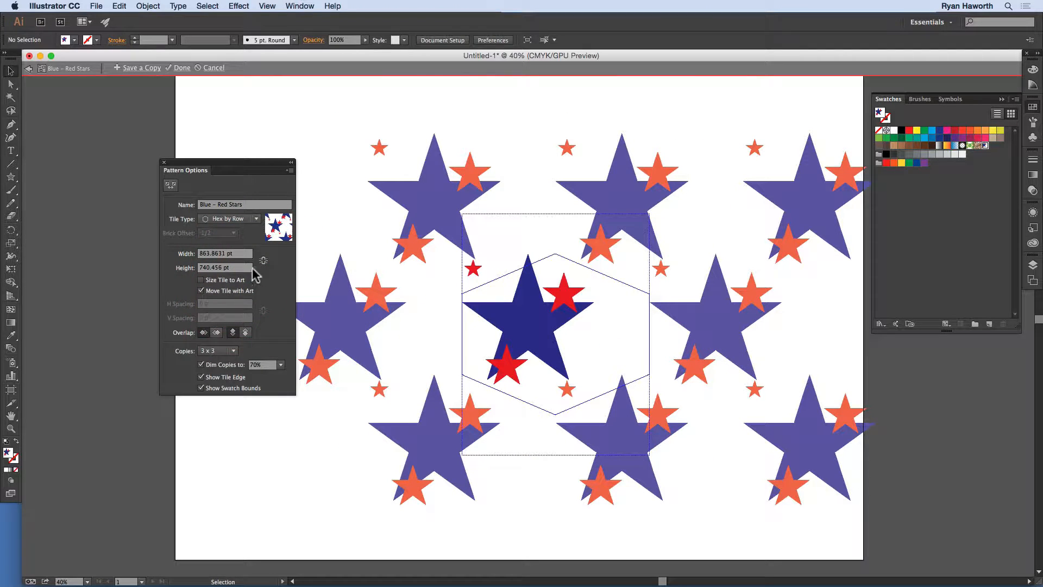
click(256, 219)
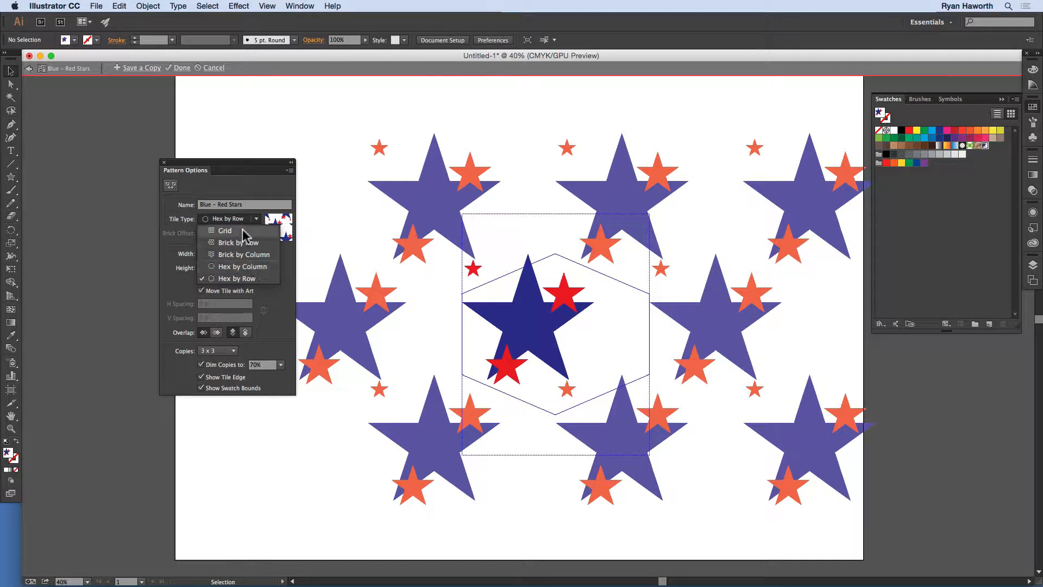
click(242, 232)
Set the pattern's tile type to Brick by Row, try brick offsets of 1/4 and 1/3, and return to 1/2.
click(256, 219)
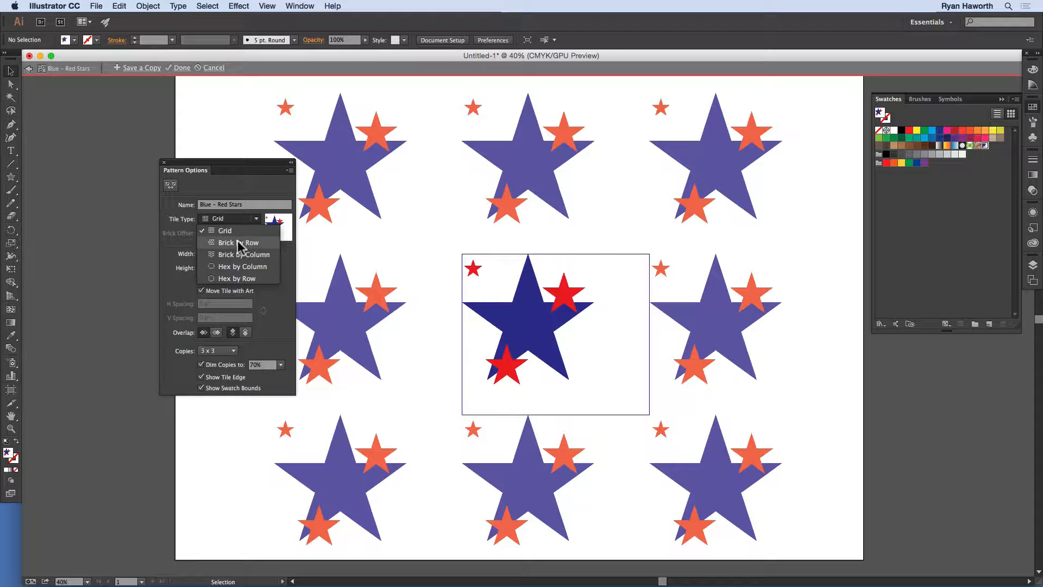
click(236, 242)
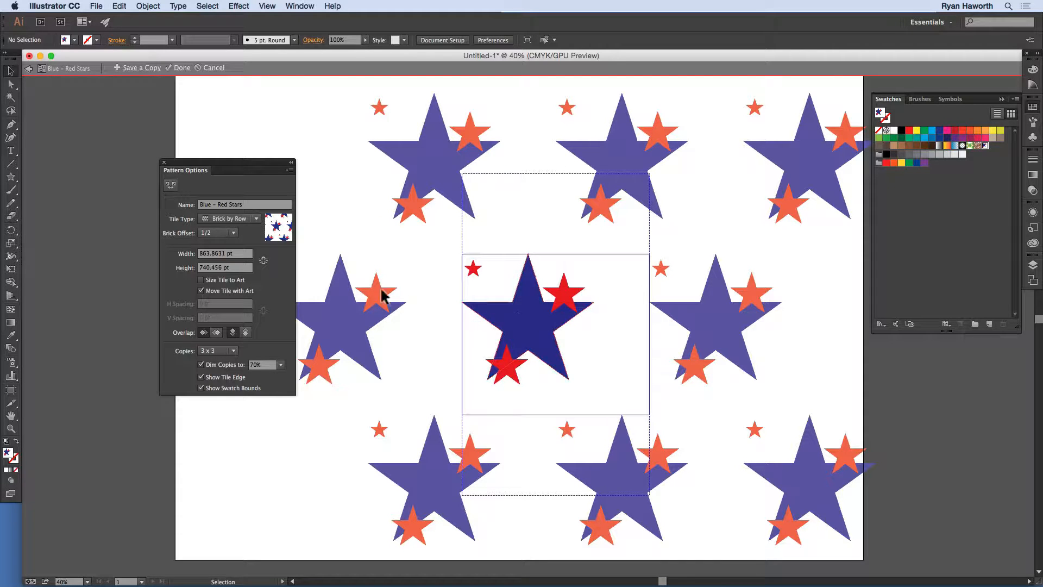
click(235, 233)
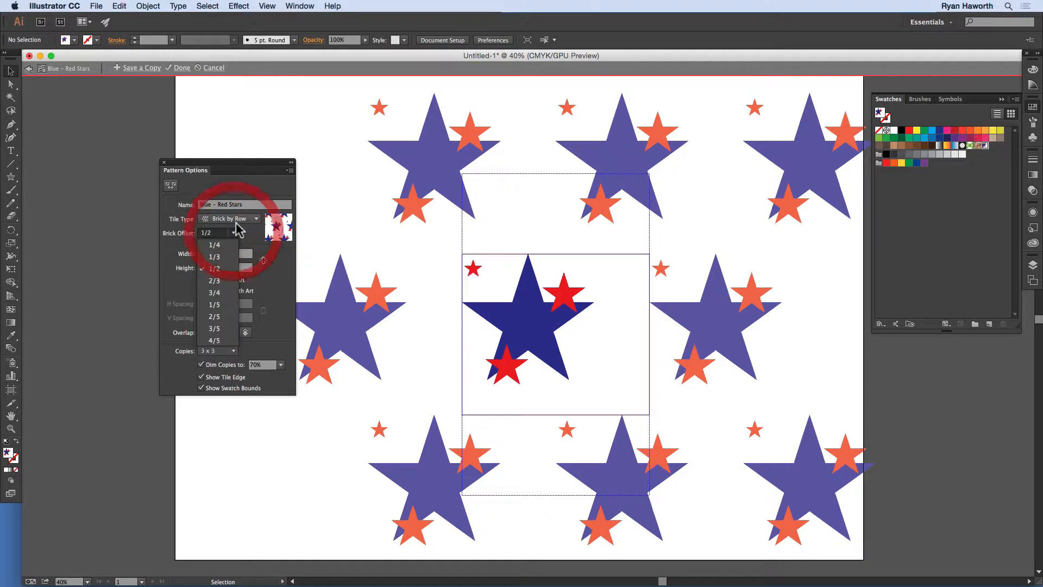
click(223, 246)
click(234, 232)
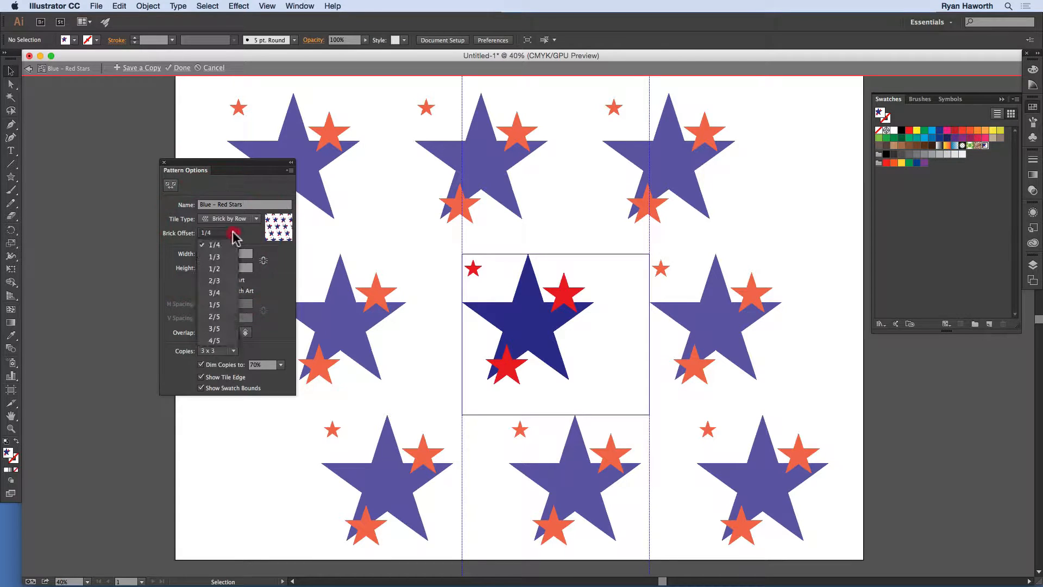
click(234, 257)
click(233, 232)
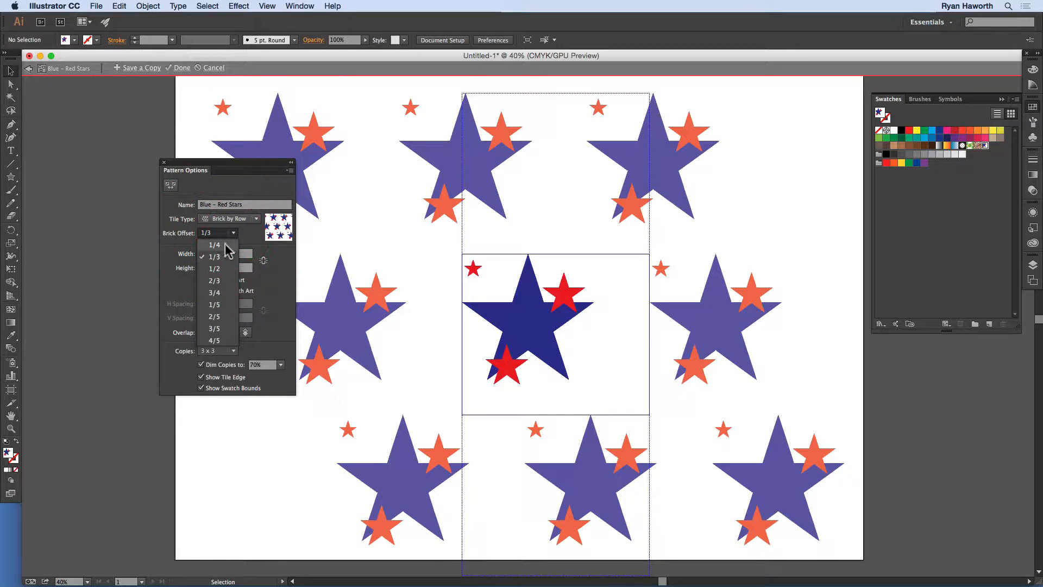
click(216, 269)
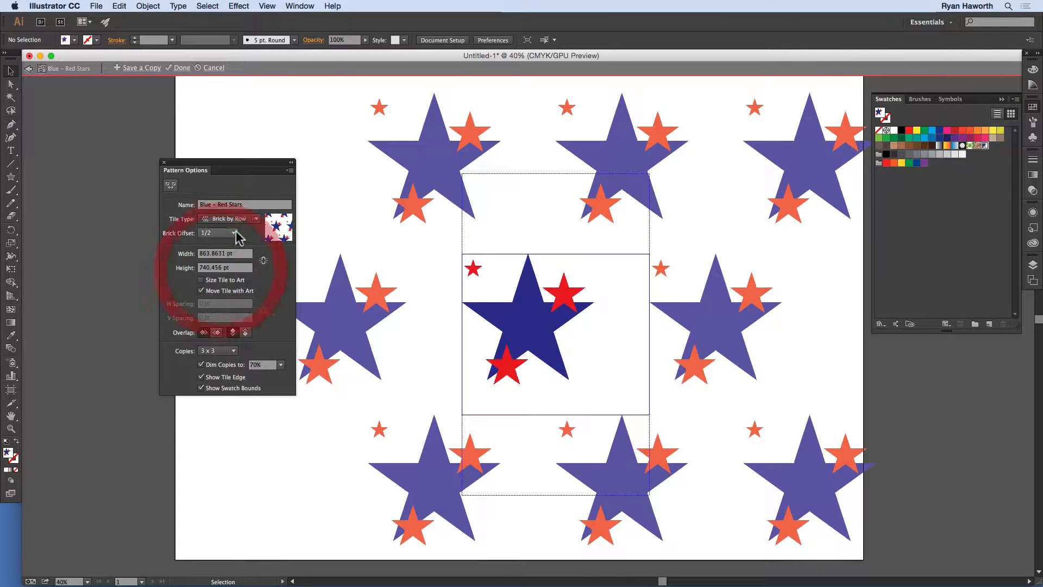
Try brick offsets of 2/3, 3/4, 3/5, 4/5 and 1/5 on the Brick by Row pattern, and return to 1/2.
click(234, 234)
click(214, 280)
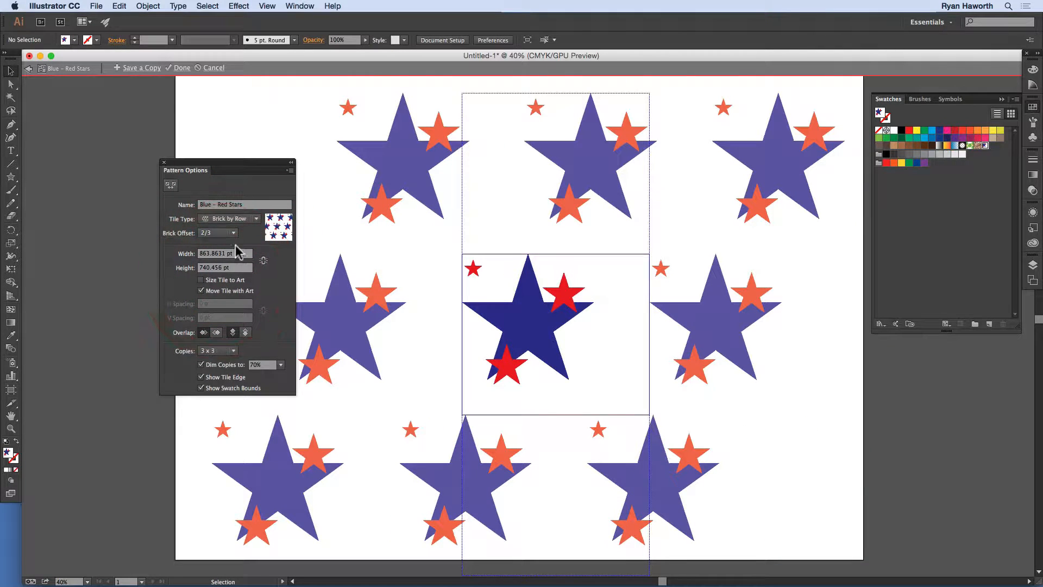
click(234, 234)
click(214, 292)
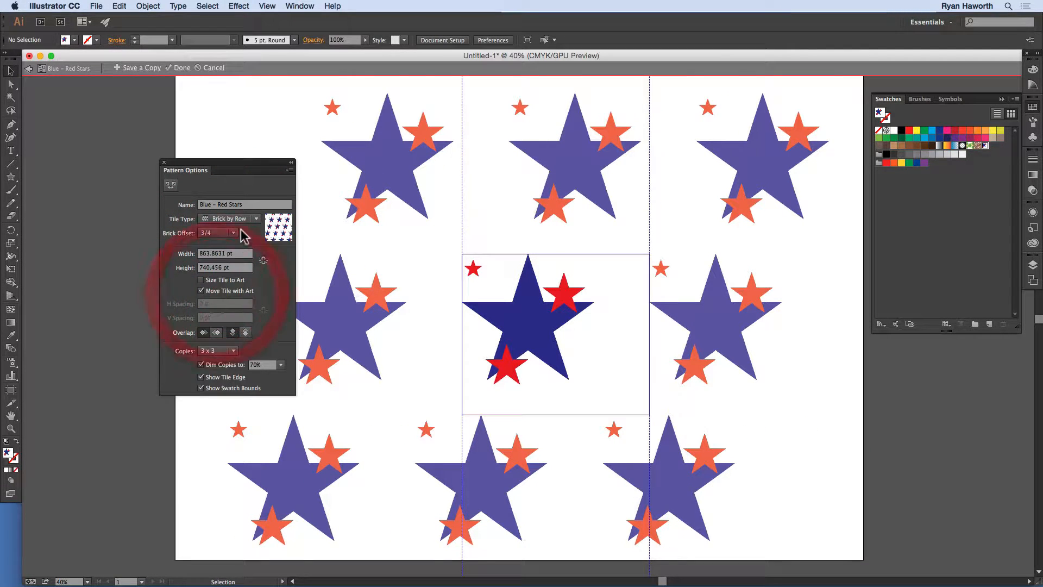
click(234, 234)
click(215, 328)
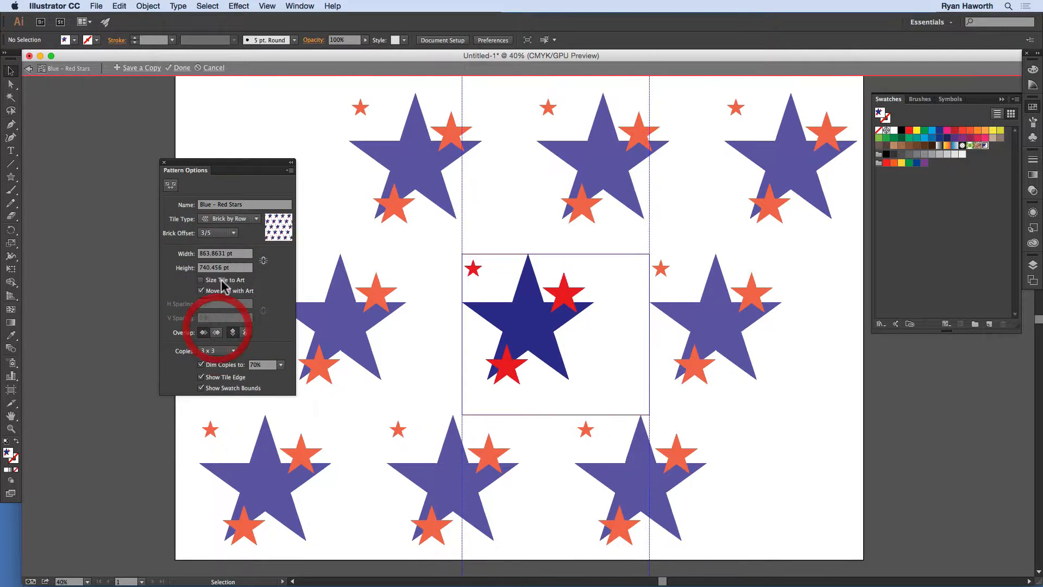
click(234, 234)
click(215, 340)
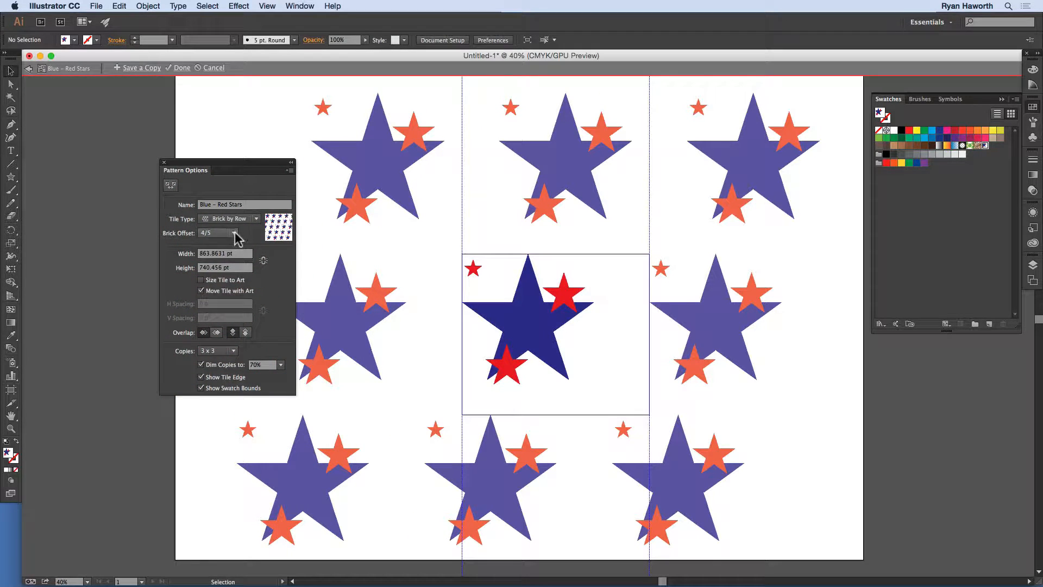
click(234, 234)
click(214, 304)
click(234, 234)
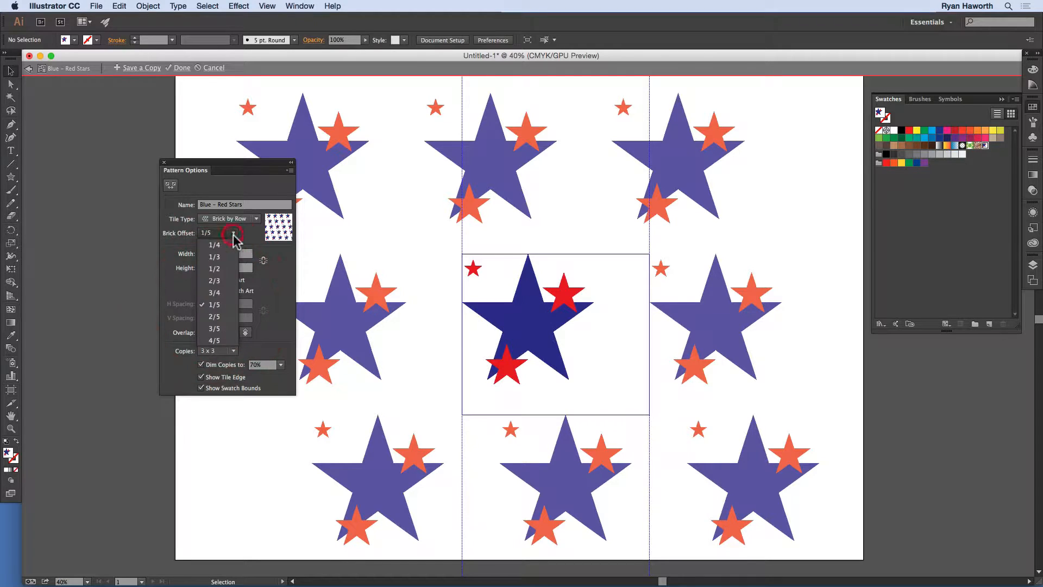
click(214, 268)
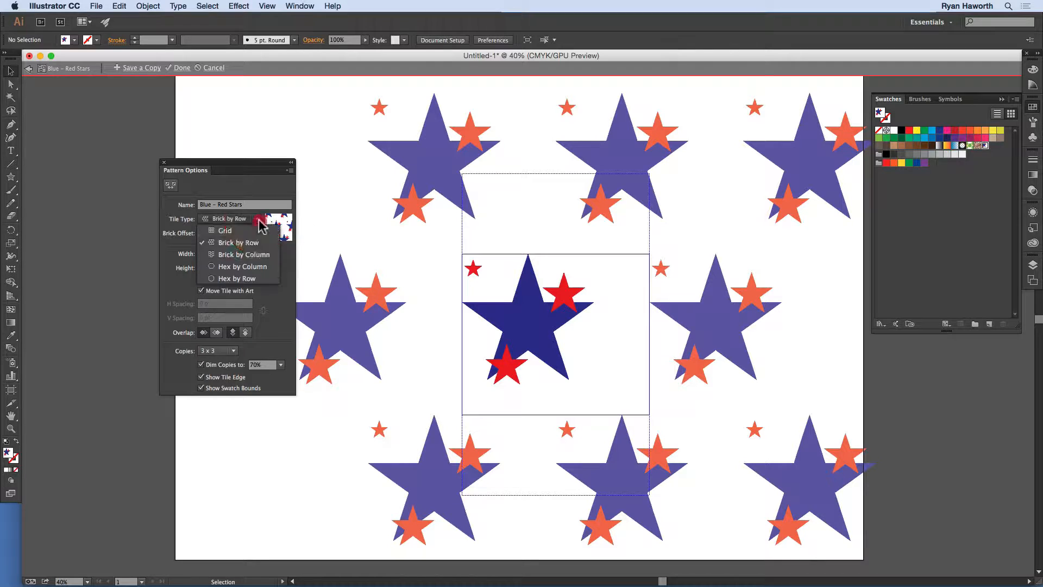
Change the tile type to Brick by Column, try brick offsets of 3/4 and 2/5, and return to 1/2.
click(243, 254)
click(234, 232)
click(215, 292)
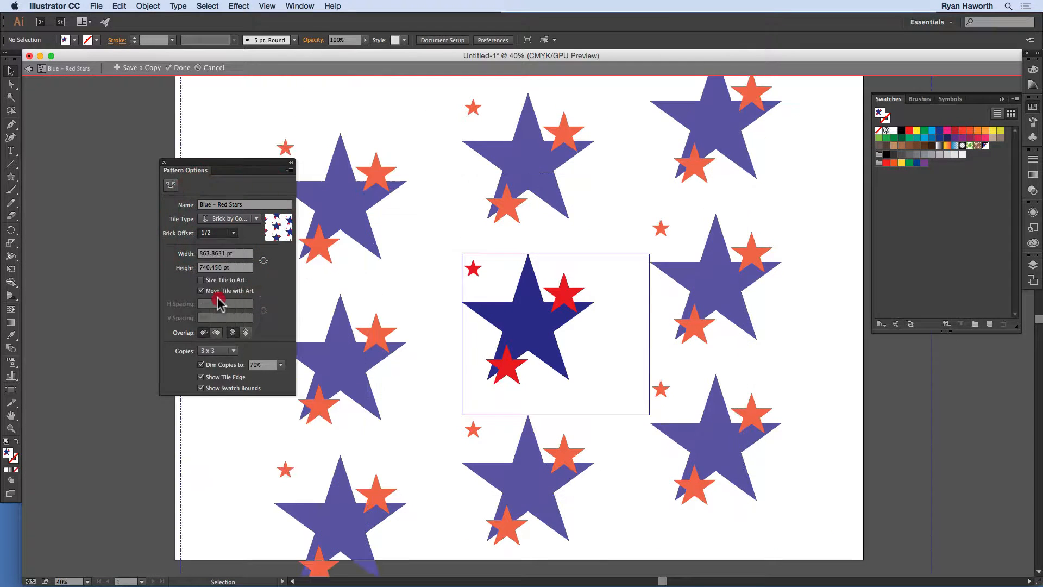
click(234, 232)
click(216, 316)
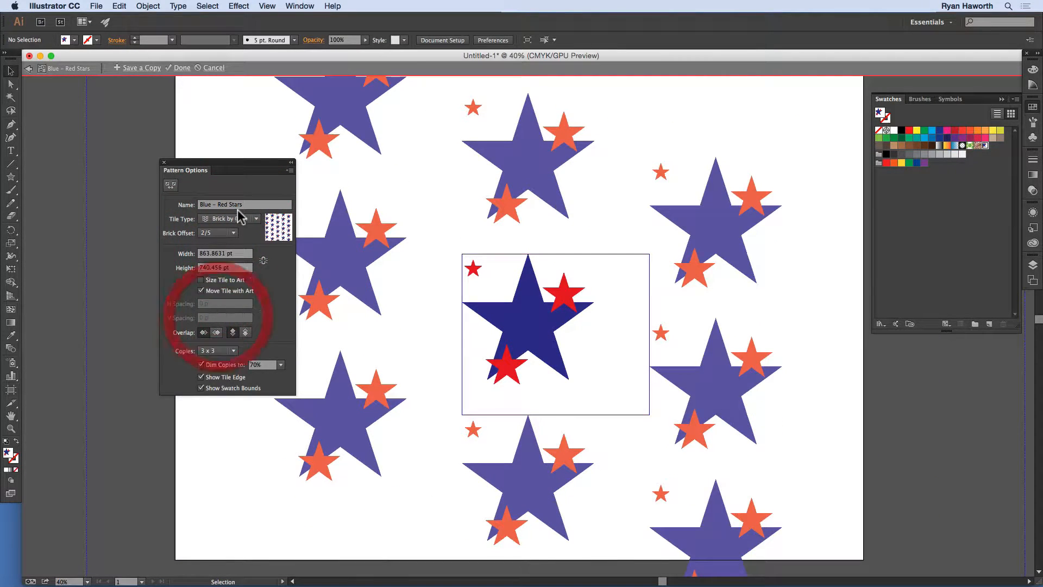
click(235, 232)
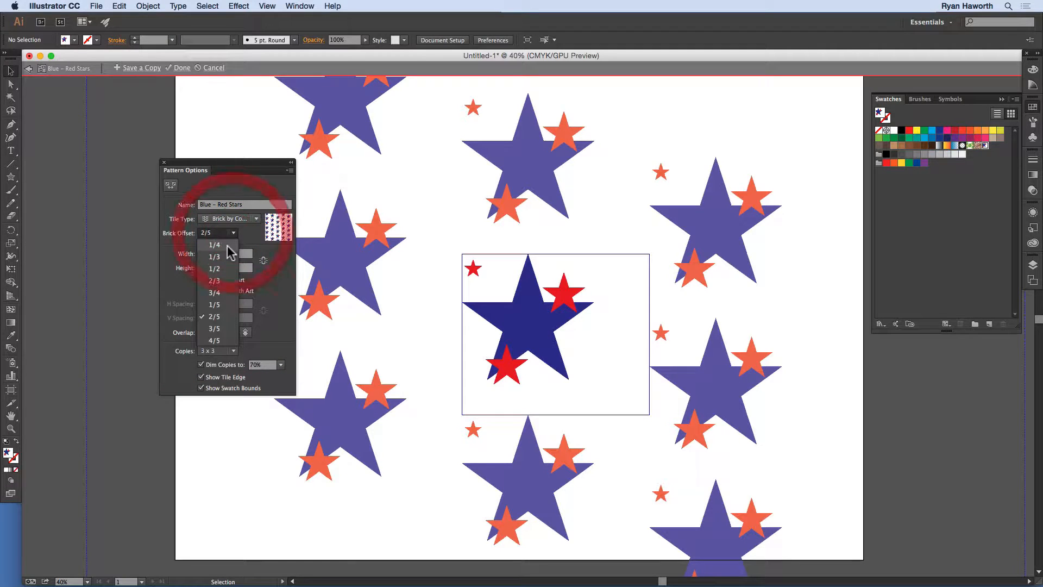
click(217, 266)
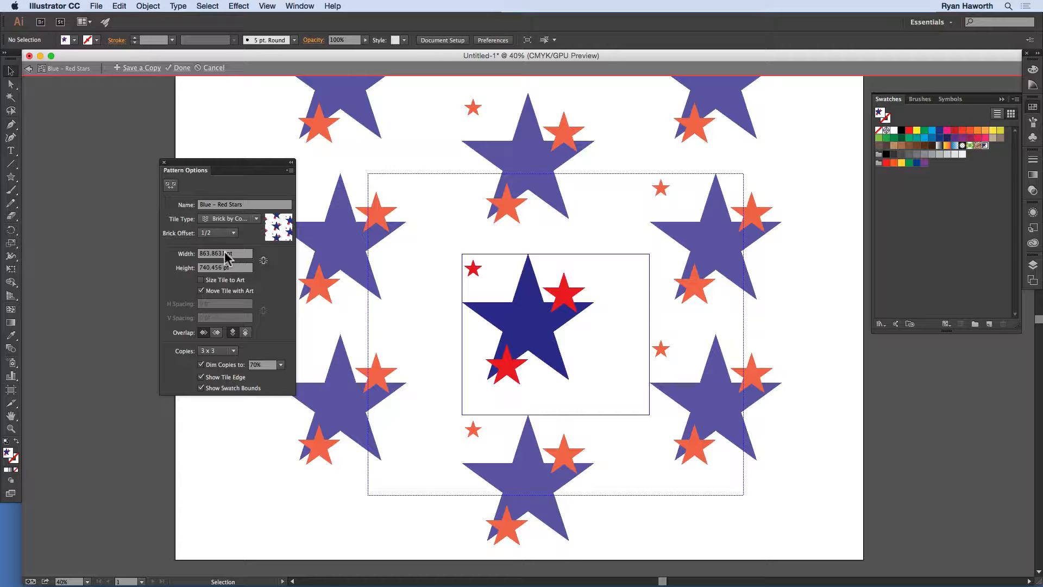
Keep the tile's width and height proportions unlinked, and set both its width and height to 70 pt.
click(263, 261)
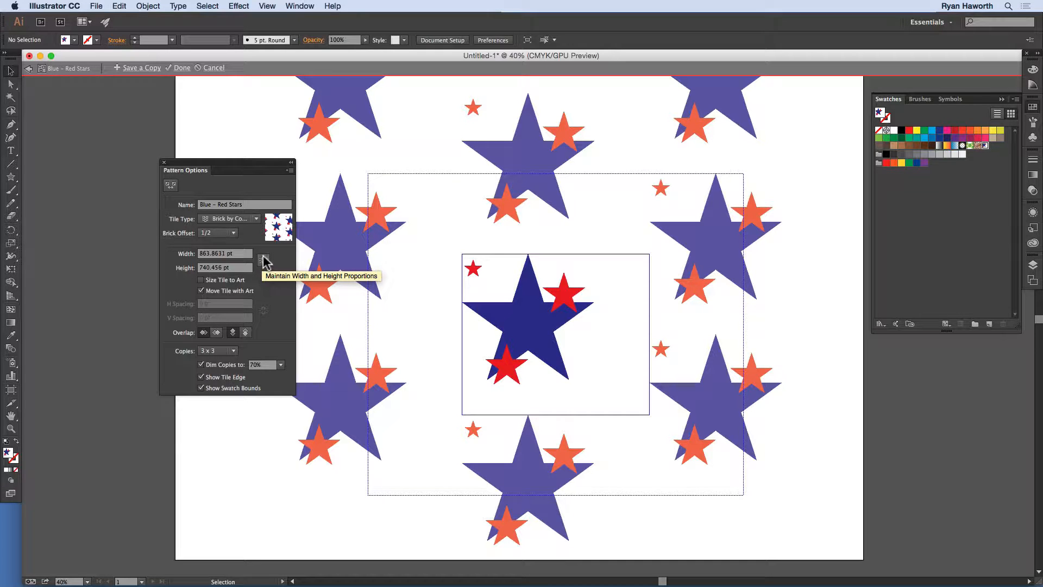
click(264, 260)
click(266, 261)
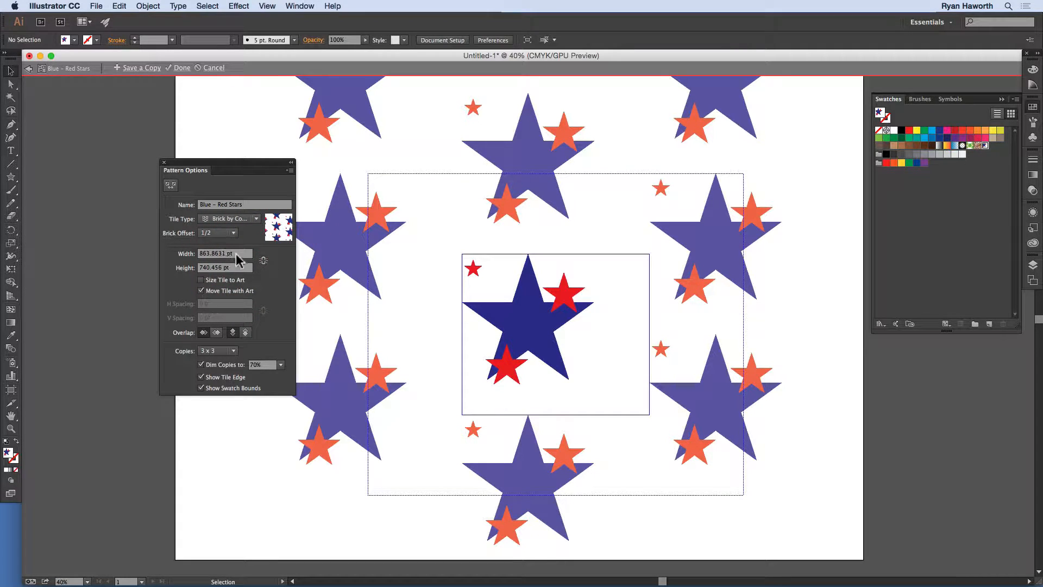
click(200, 253)
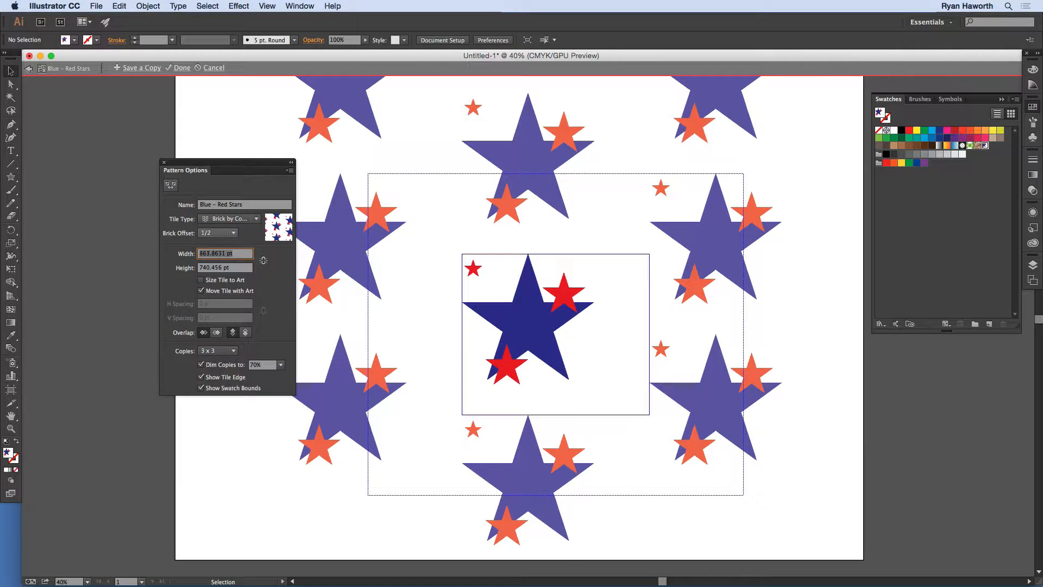
text(70 pt)
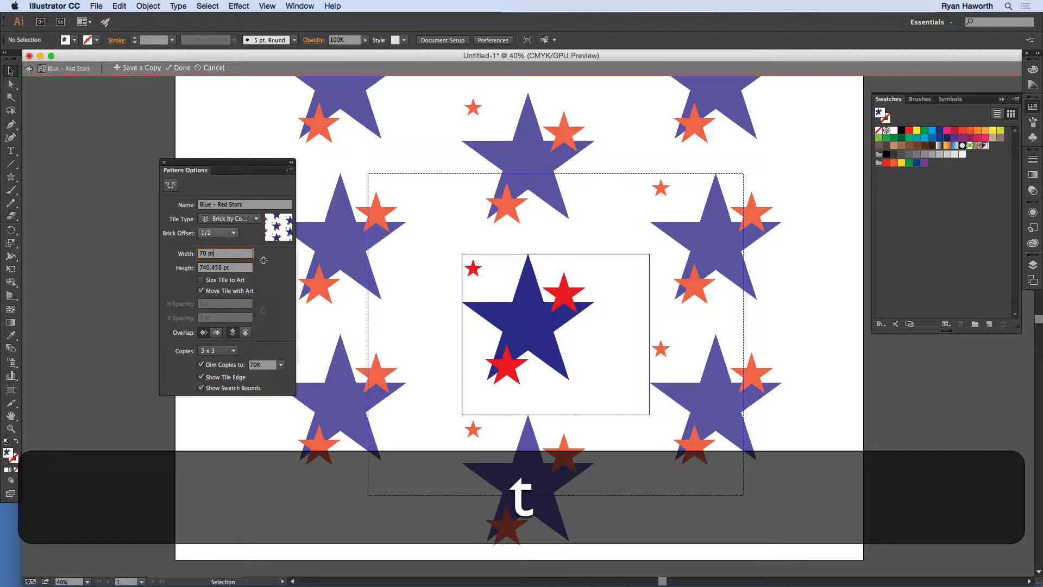
key(Tab)
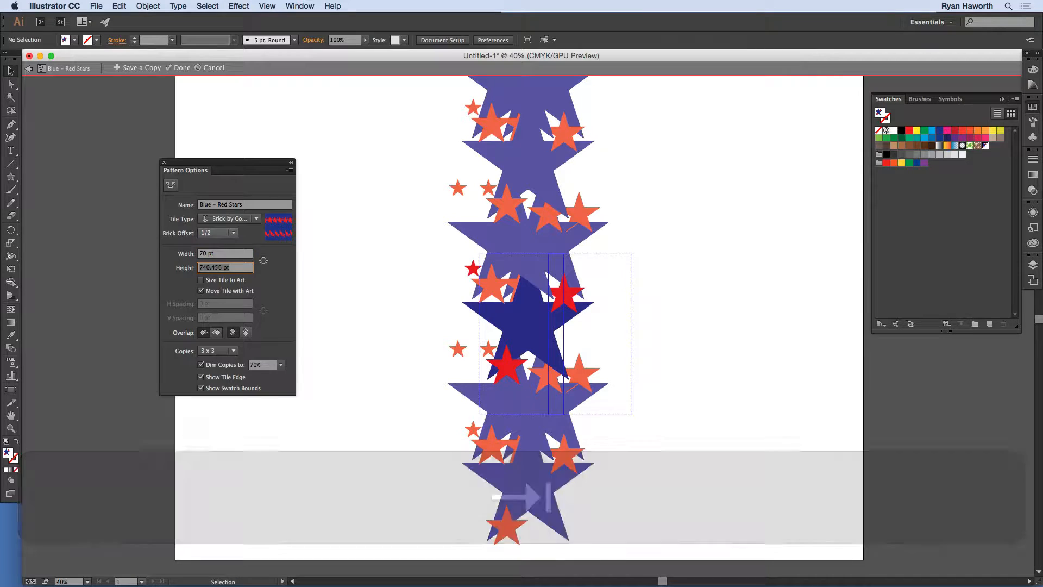
text(70 pt)
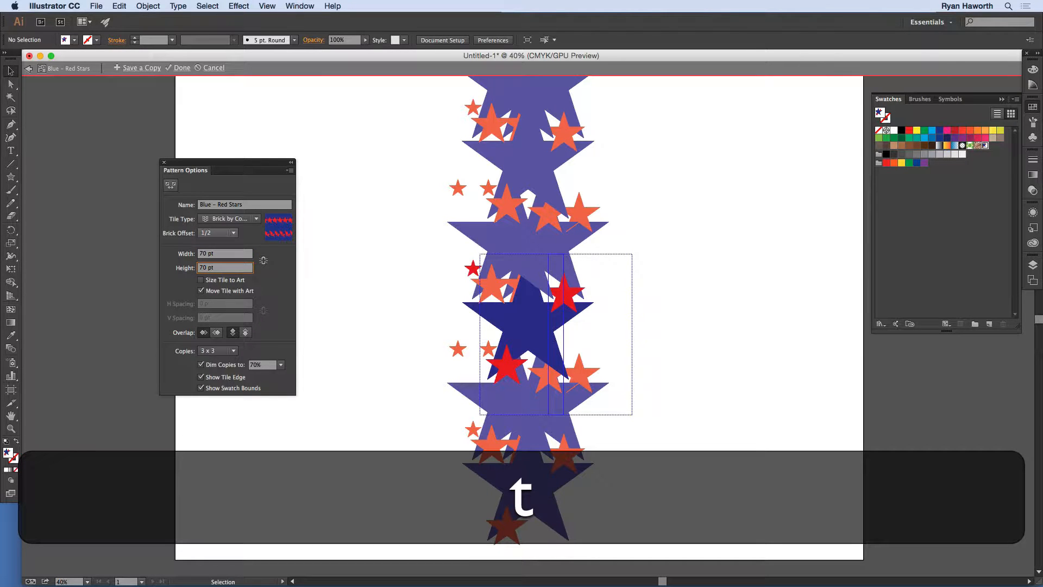
key(Tab)
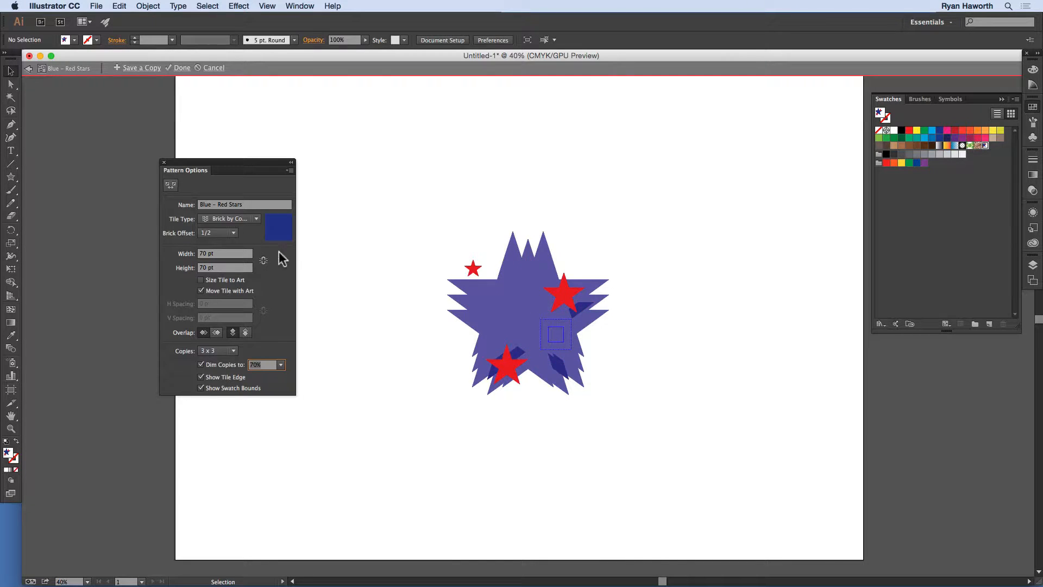
Size the pattern tile to the art, switching the option off and back on to compare, and keep the tile moving with the art.
click(206, 279)
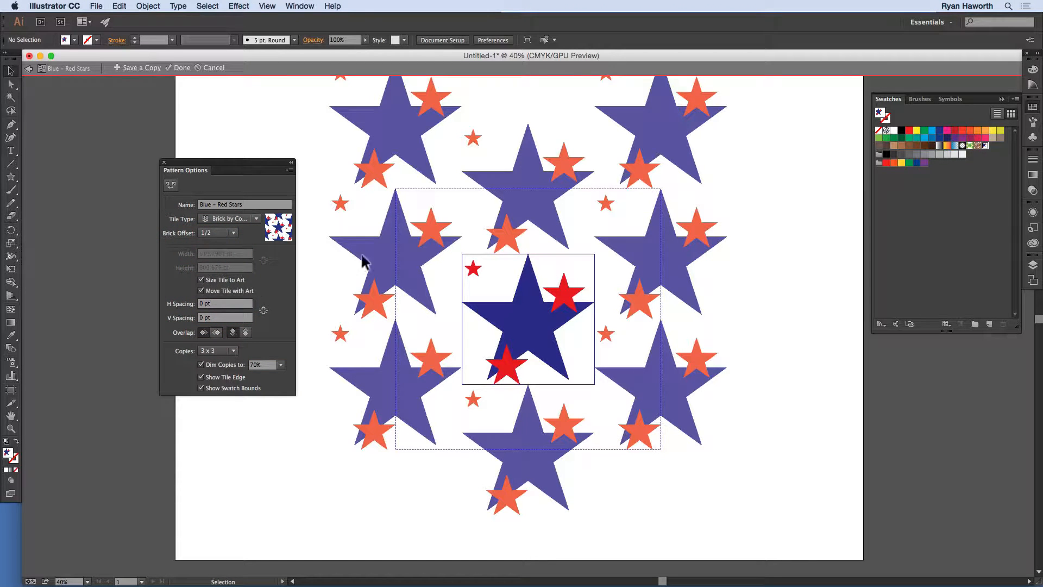
click(201, 280)
click(201, 291)
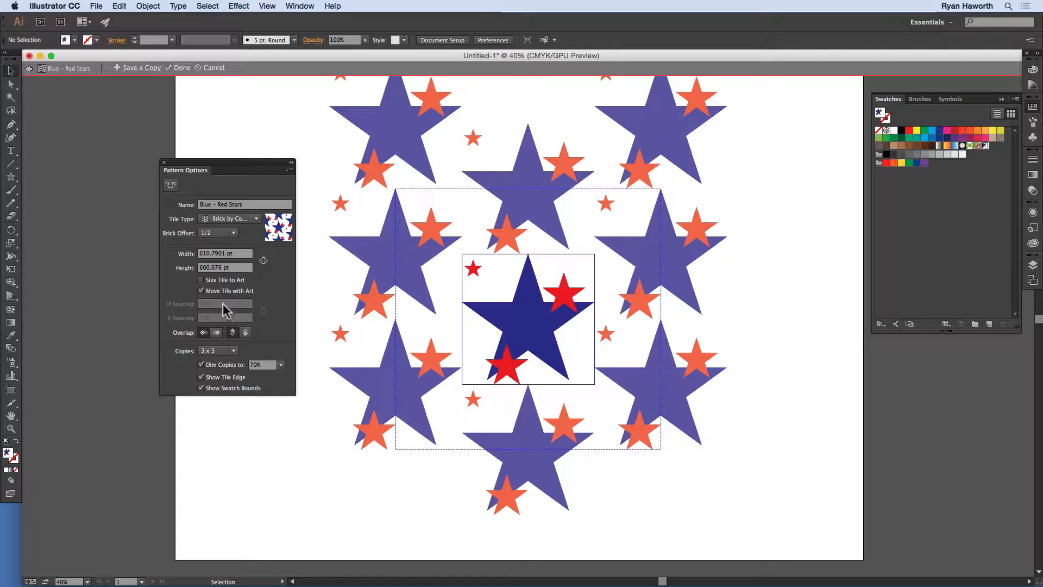
click(202, 279)
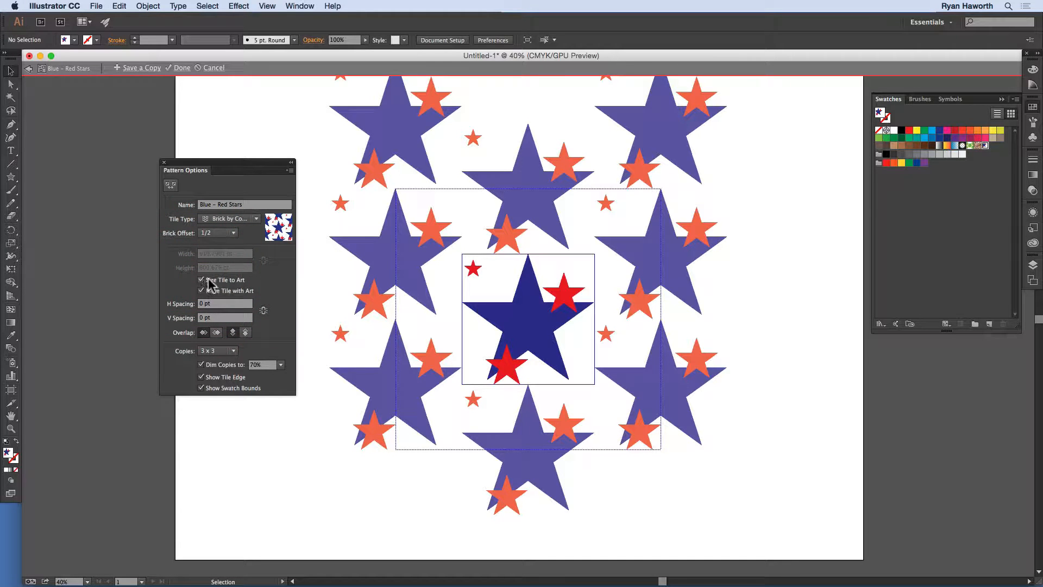
Set the tile's horizontal spacing to 60 pt and its vertical spacing to 600 pt.
click(202, 304)
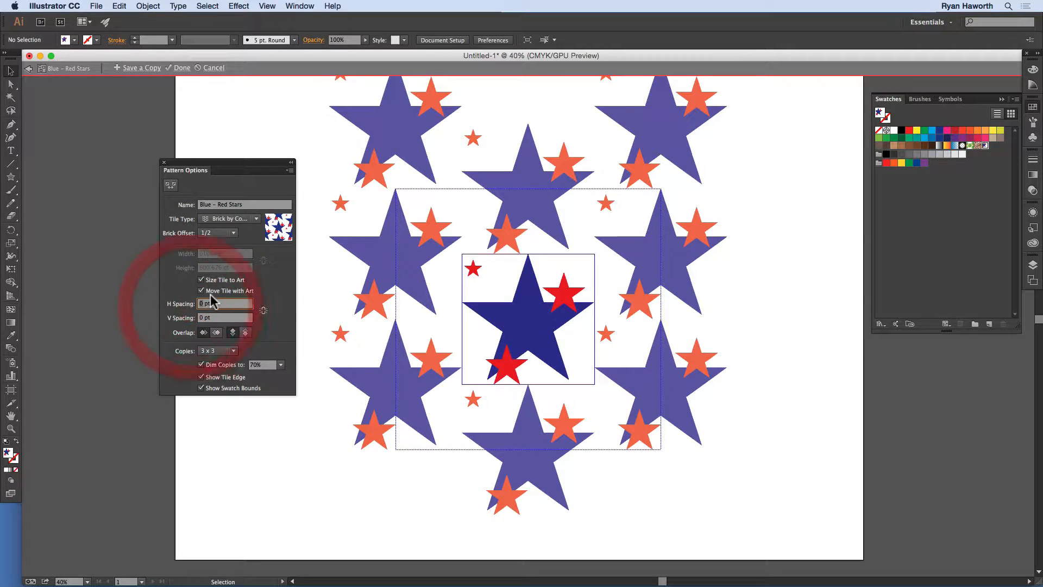
text(60)
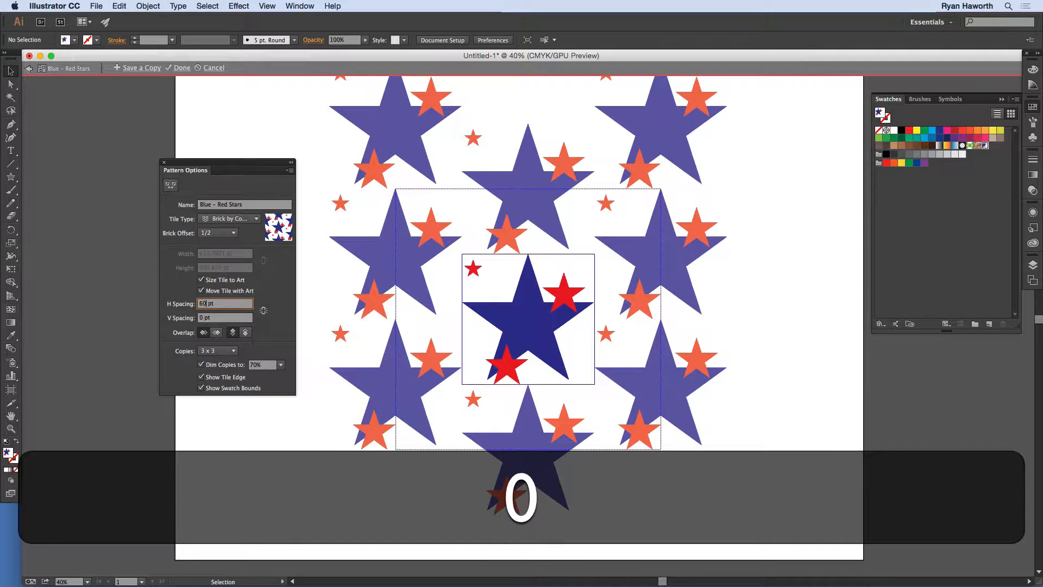
key(Tab)
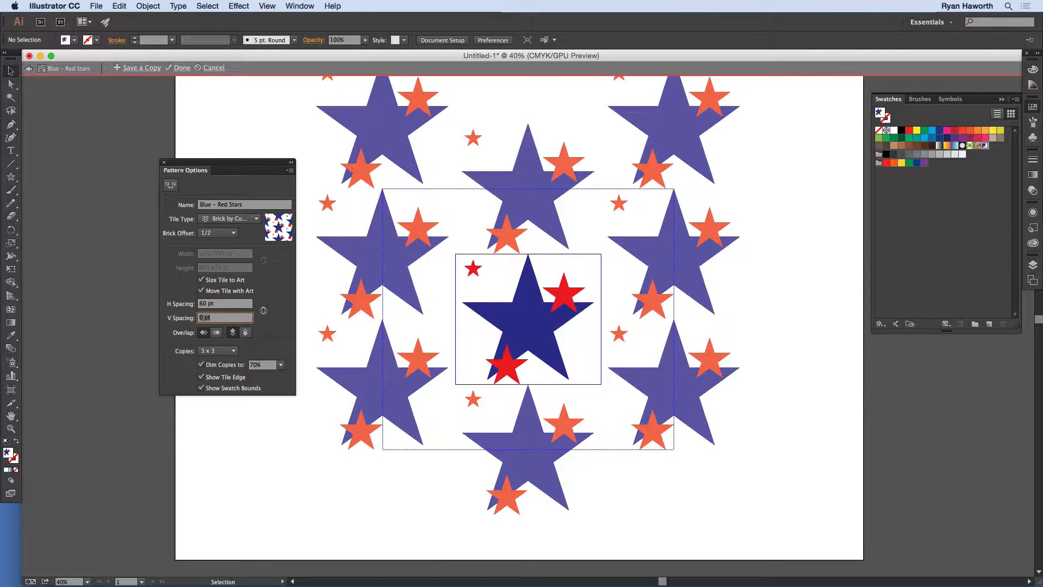
text(600)
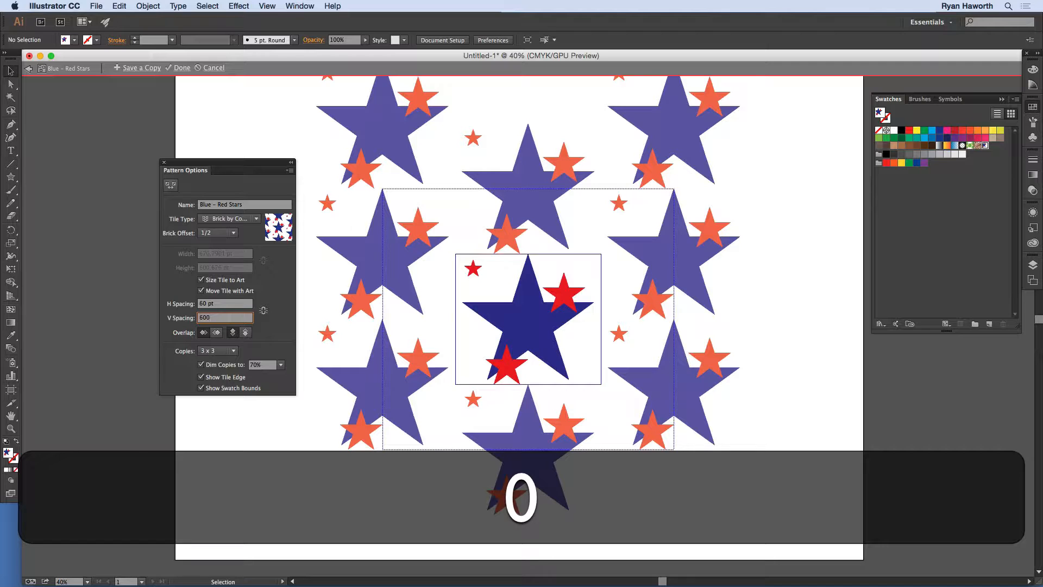
text( pt)
key(Tab)
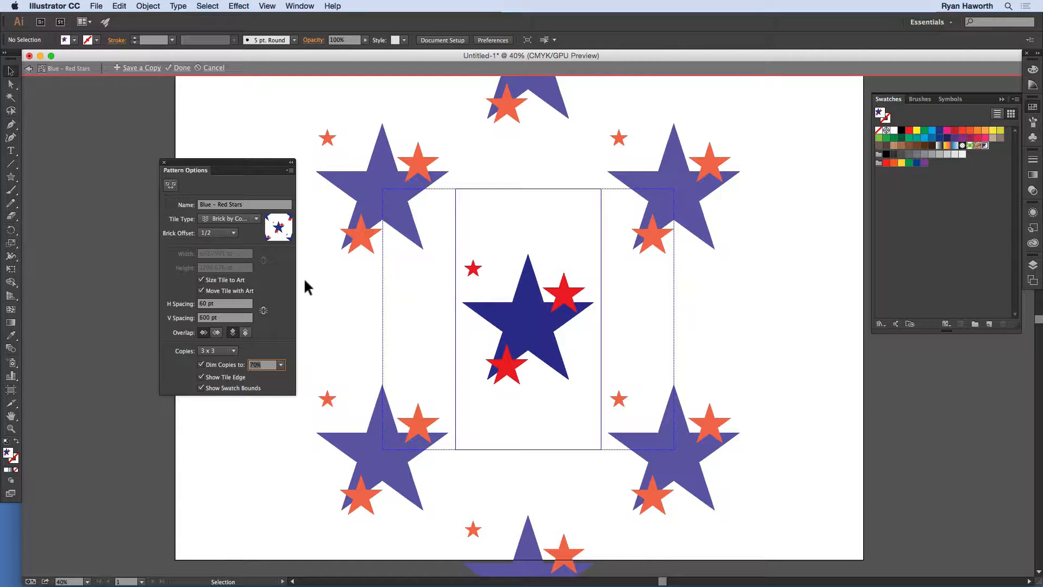
Try the Right in Front and Bottom in Front overlap options, and return to Left in Front and Top in Front.
click(216, 332)
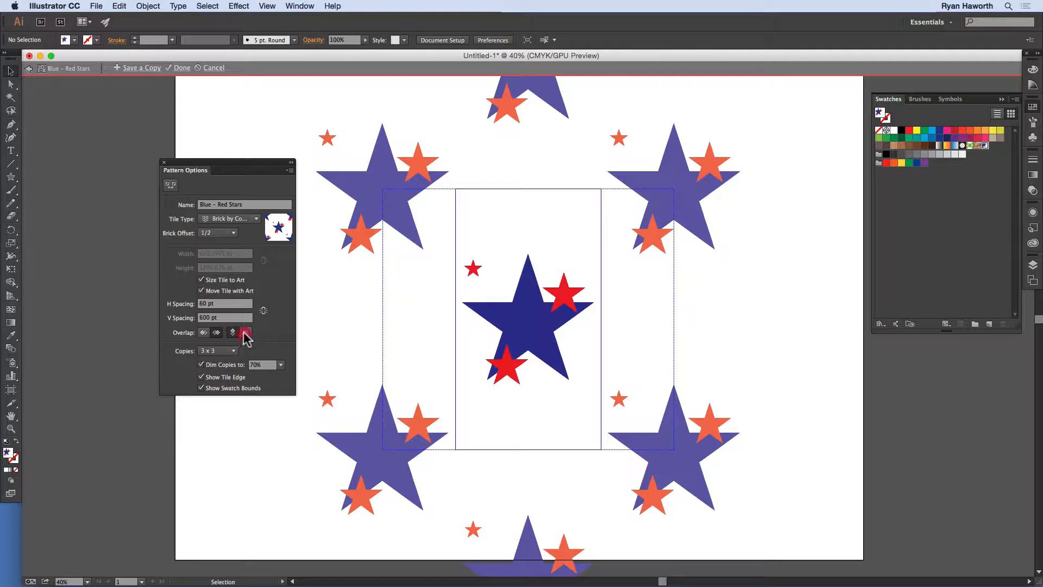
click(204, 332)
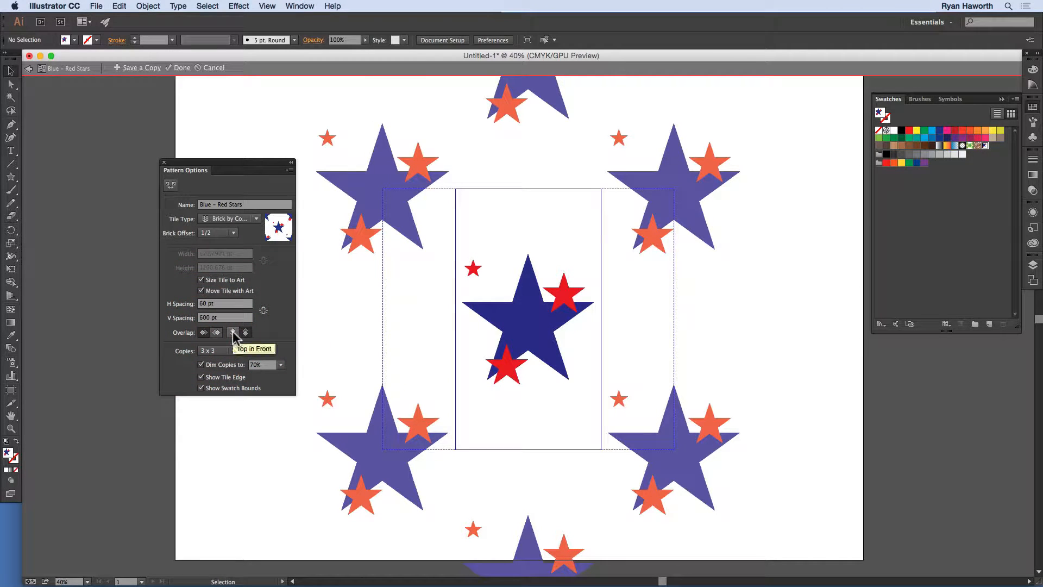
click(233, 332)
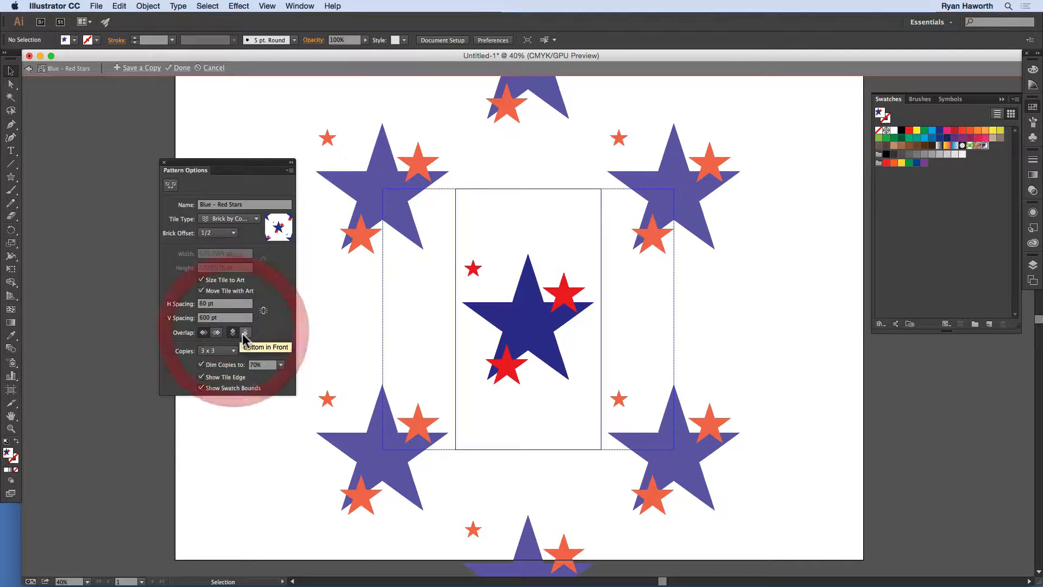
Set both the horizontal and vertical spacing of the pattern tile to 15 pt.
click(202, 303)
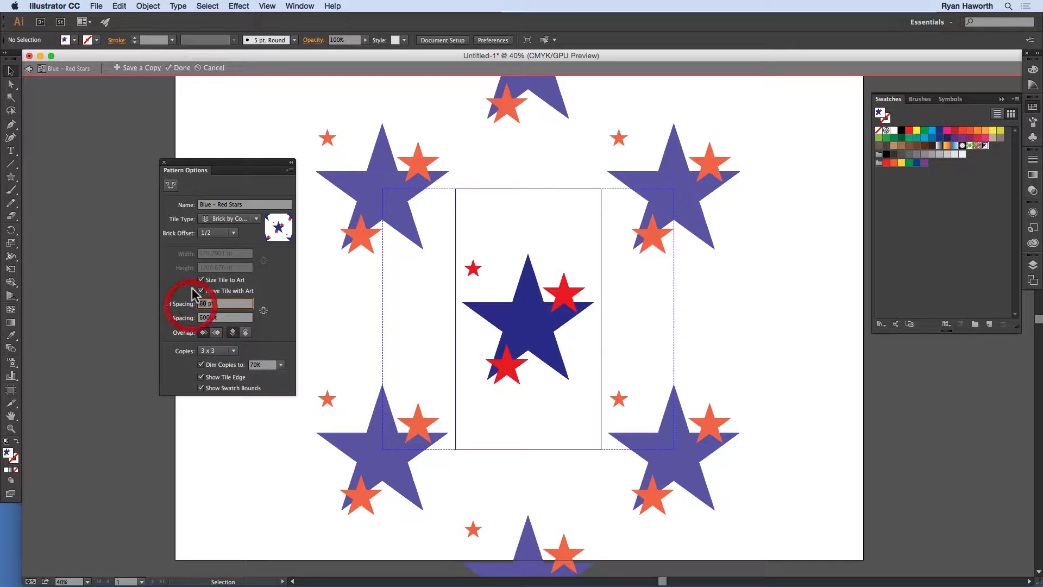
text(15)
key(Tab)
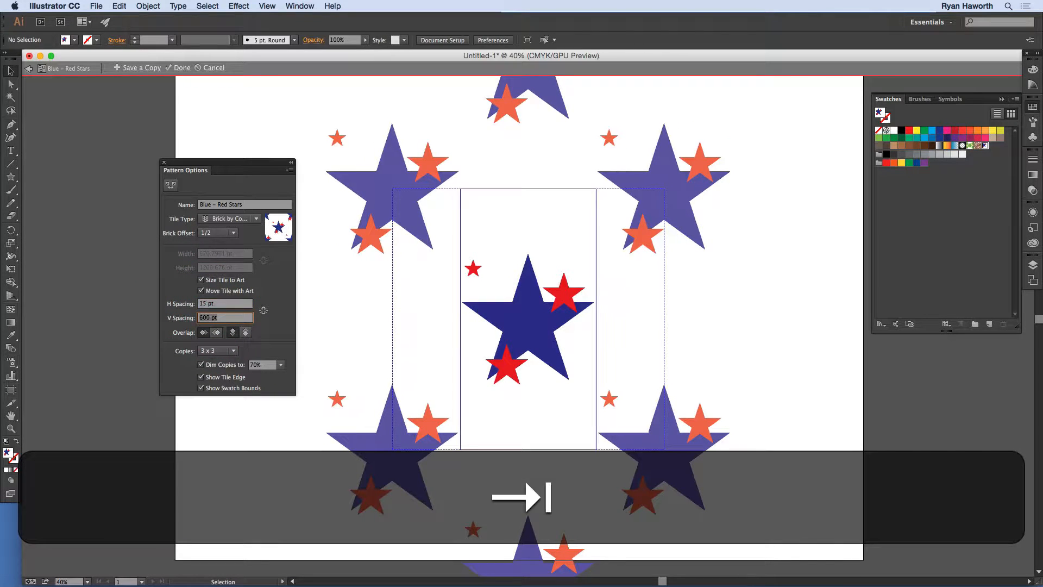
text(15 )
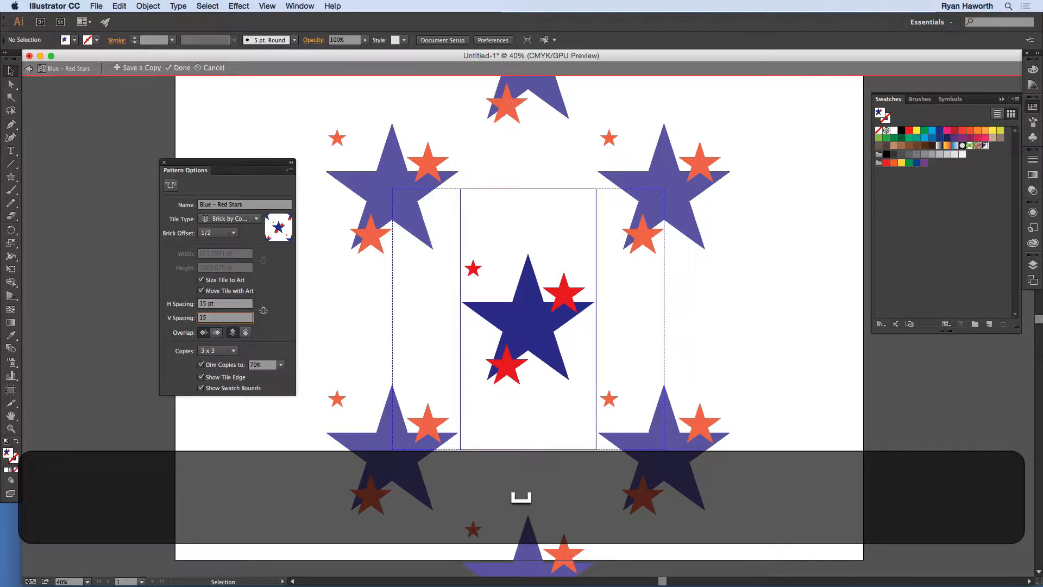
text(pt)
key(Tab)
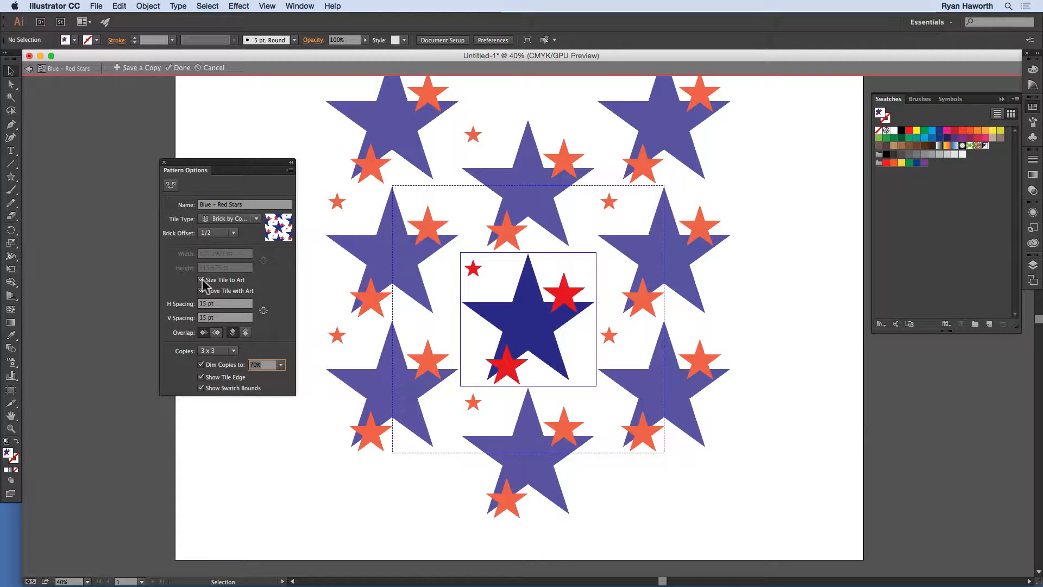
Remove the gaps between tiles by setting the horizontal and vertical spacing to 0 pt.
click(203, 302)
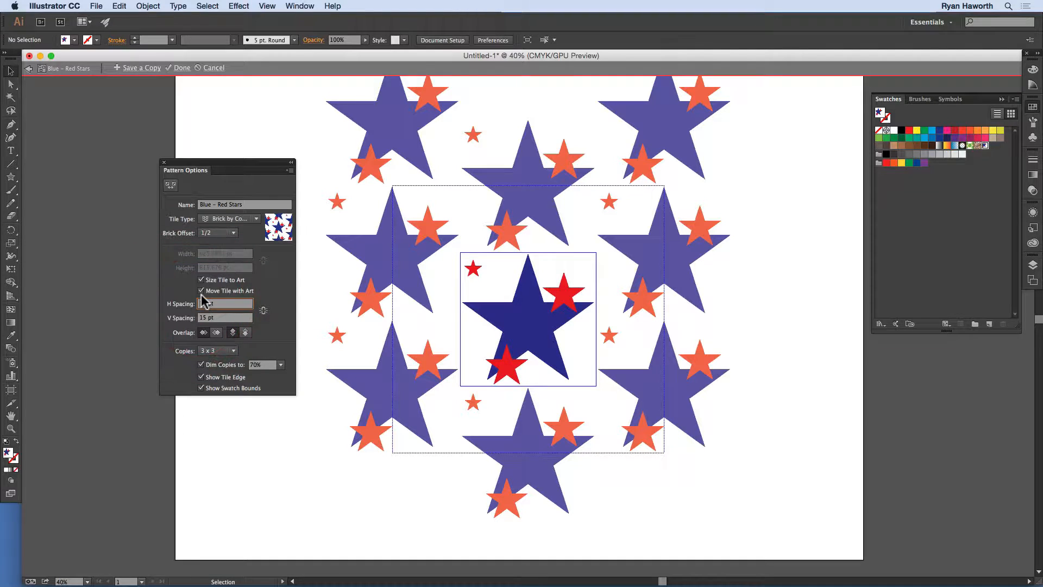
text(0)
key(Tab)
text(0)
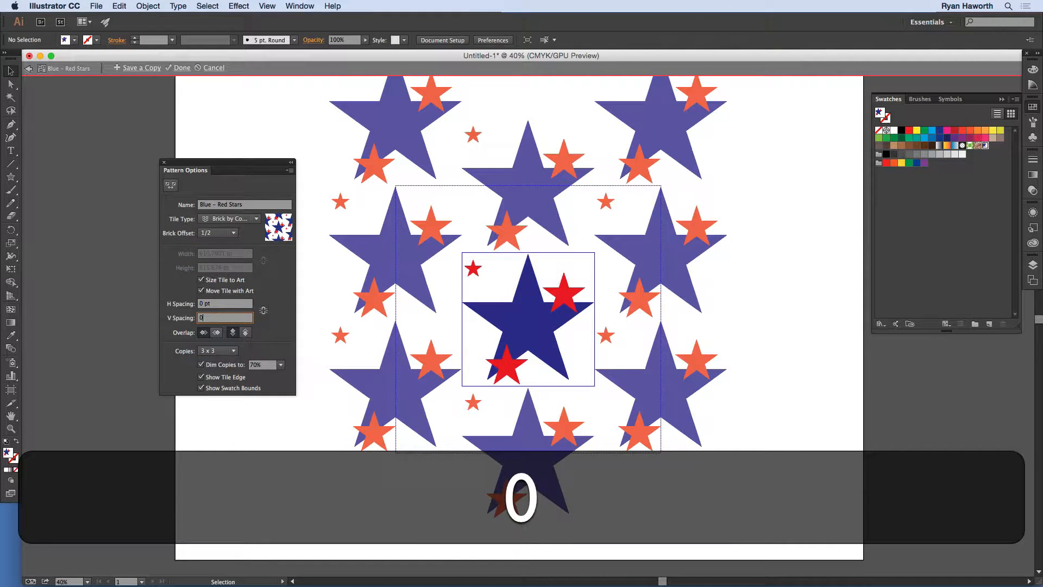
key(Tab)
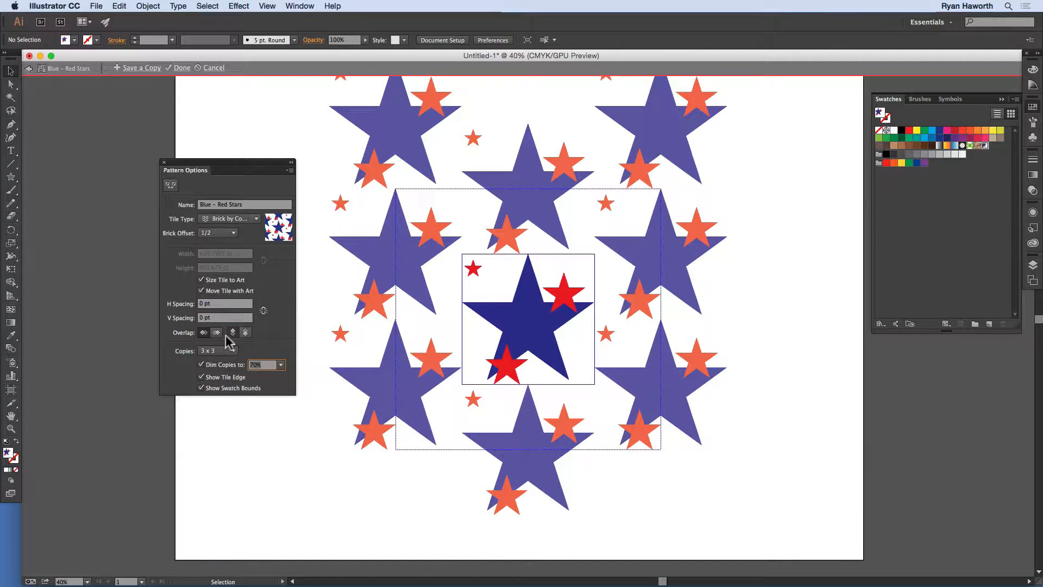
Switch Size Tile to Art off and back on, and do the same with Move Tile with Art.
click(201, 279)
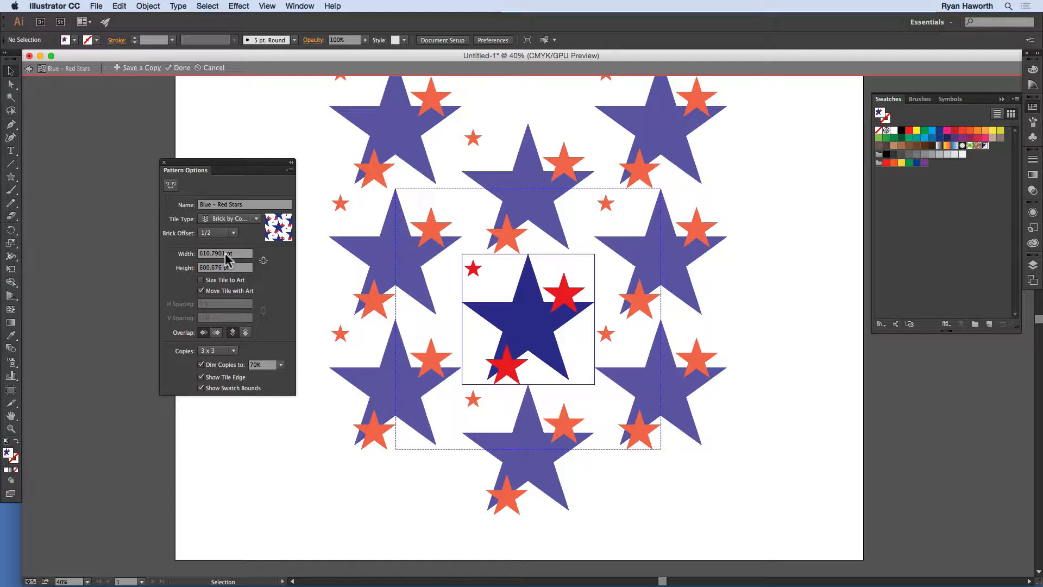
click(201, 279)
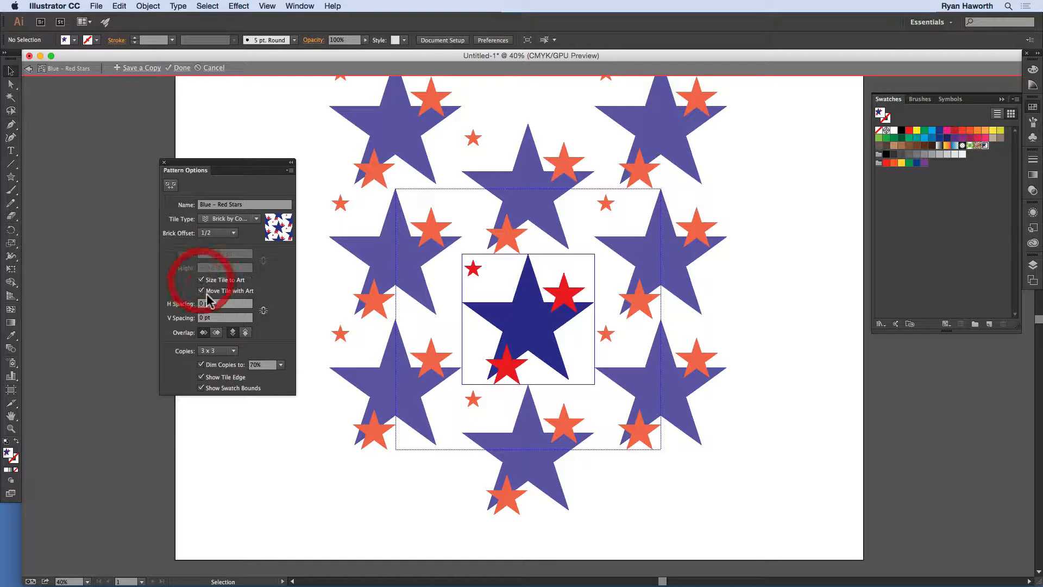
click(201, 291)
click(201, 291)
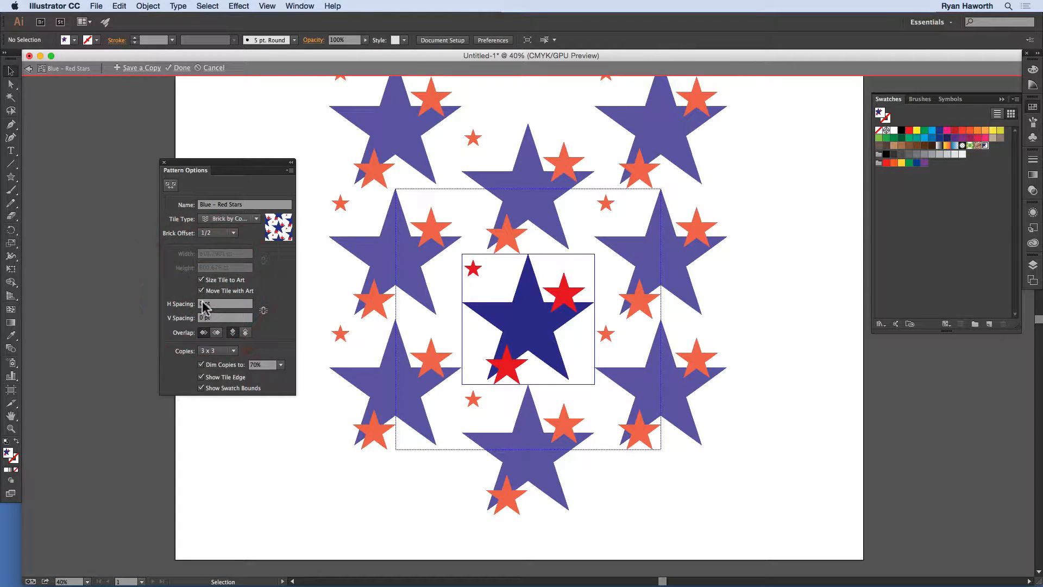
Make the tiles overlap by setting the horizontal and vertical spacing to -40 pt.
click(203, 303)
text(-)
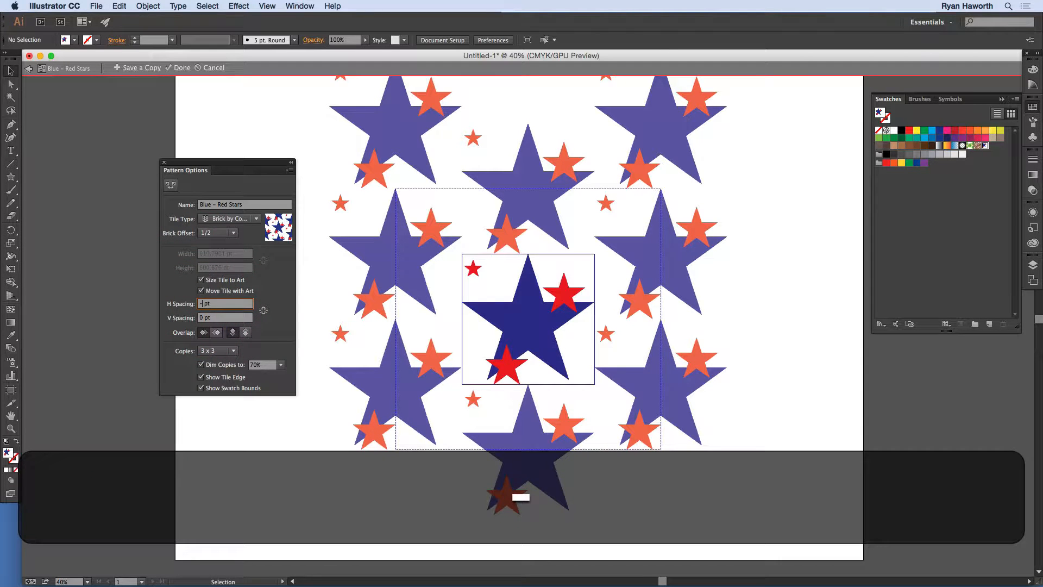
text(40)
key(Tab)
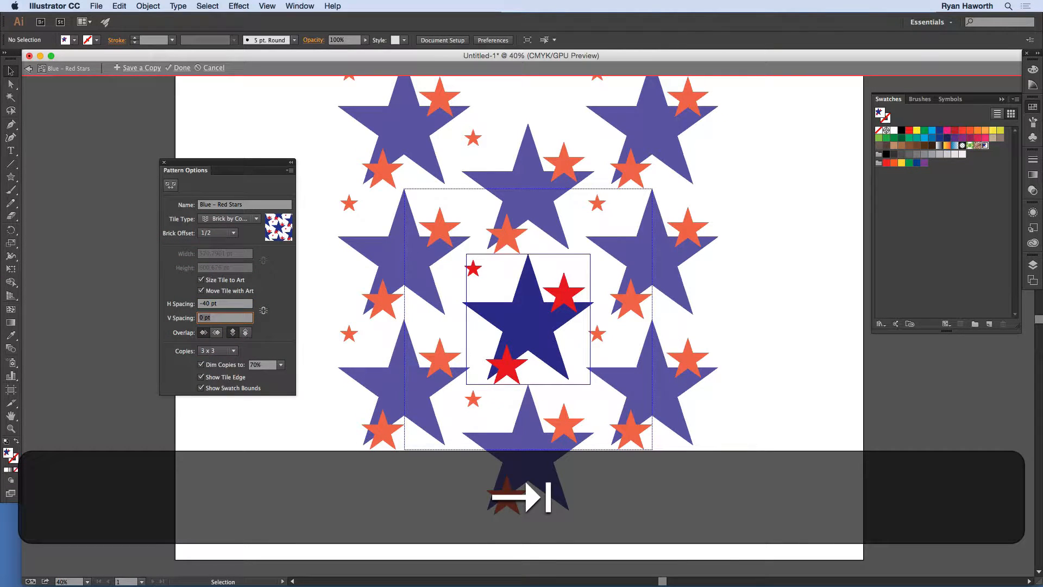
text(-40)
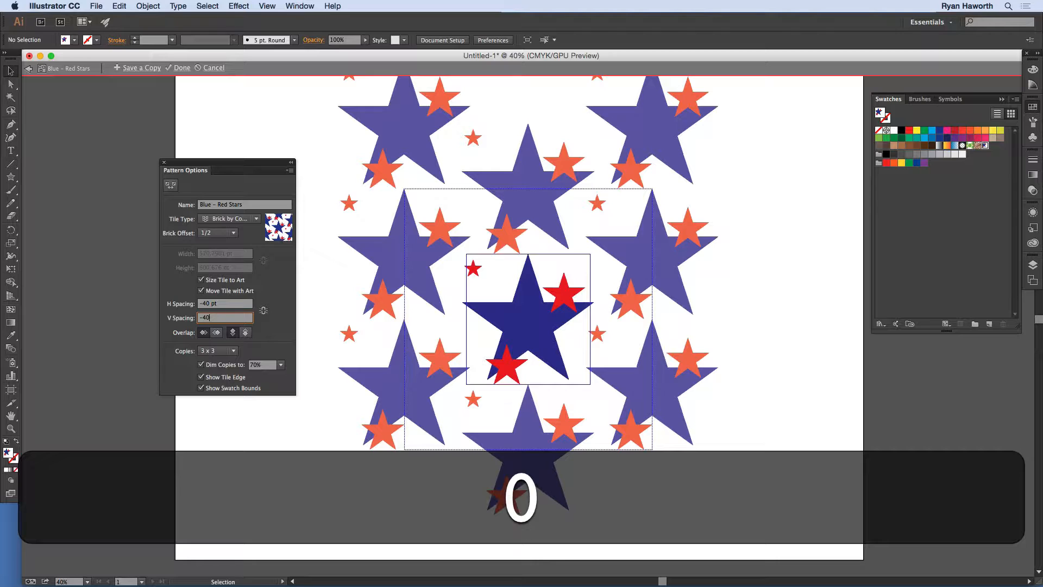
key(Tab)
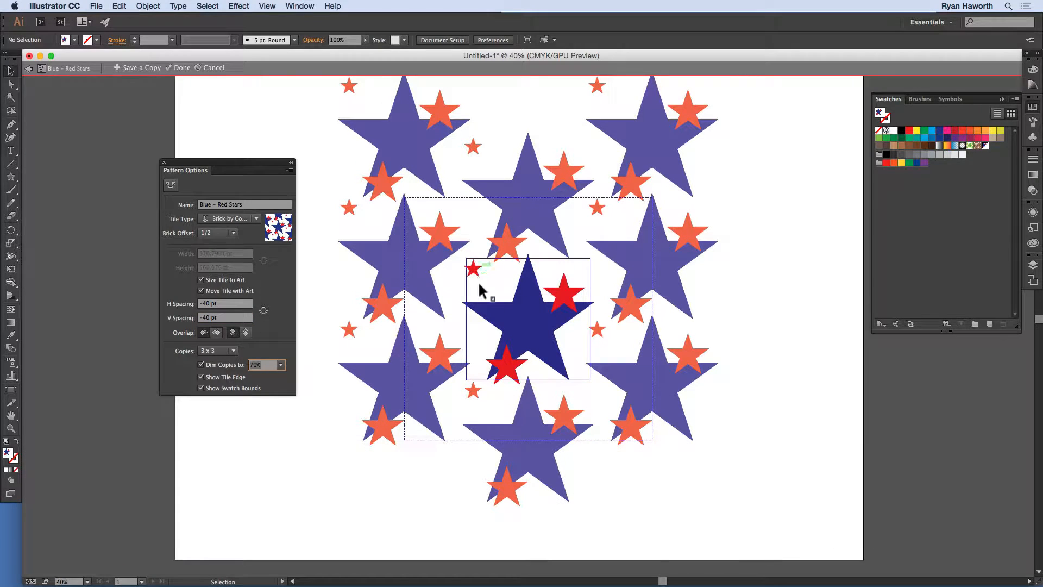
Set the horizontal overlap to Right in Front, and set both the horizontal and vertical spacing to -150 pt.
click(216, 334)
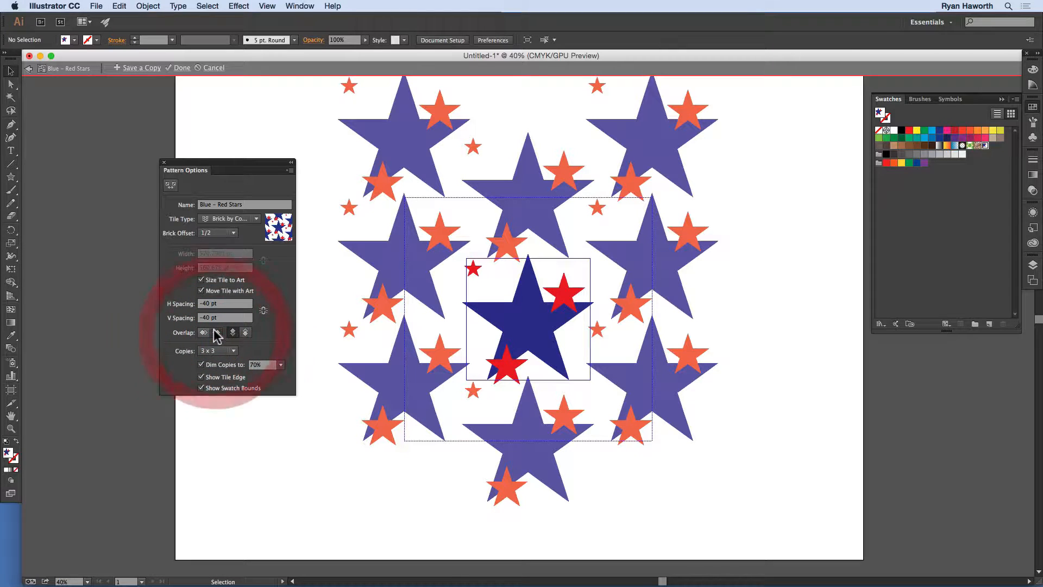
click(207, 304)
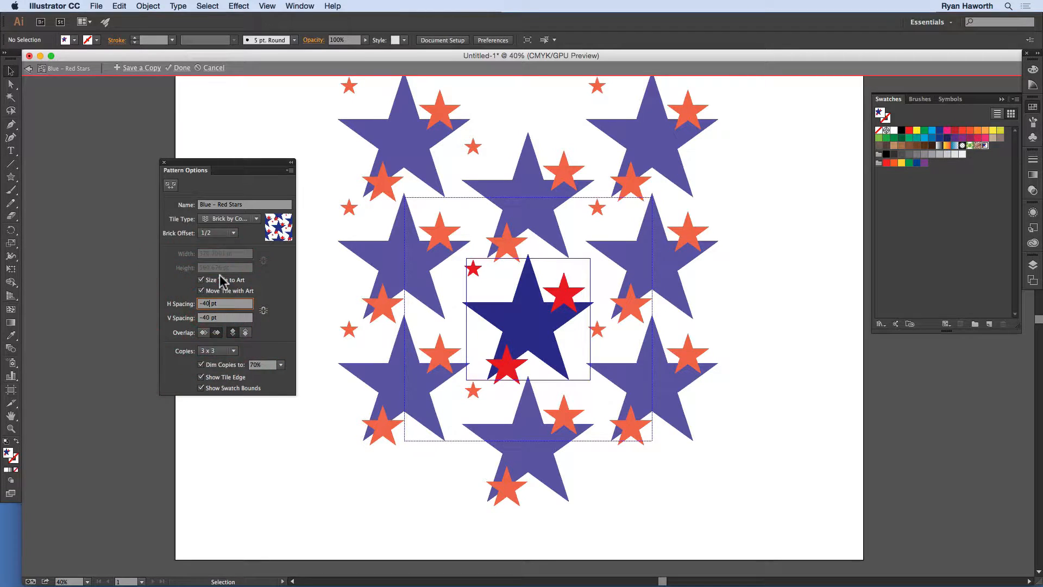
key(BackSpace)
text(150)
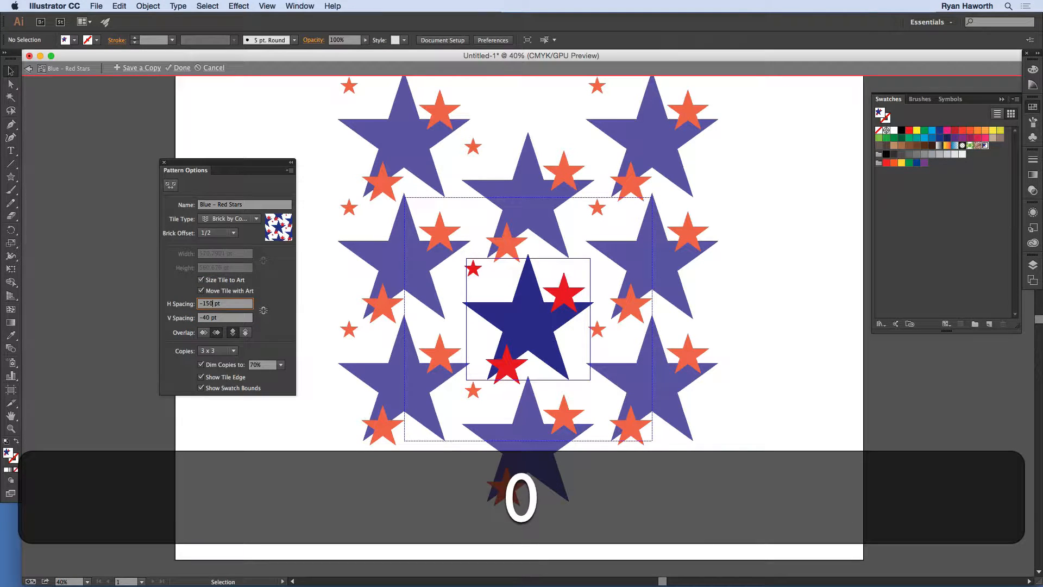
key(Tab)
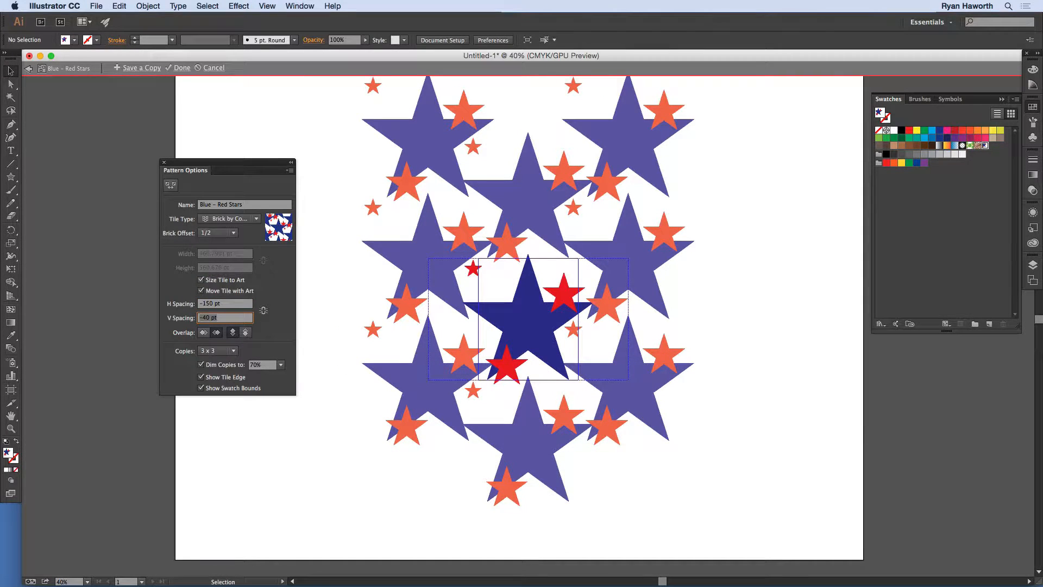
text(-150 )
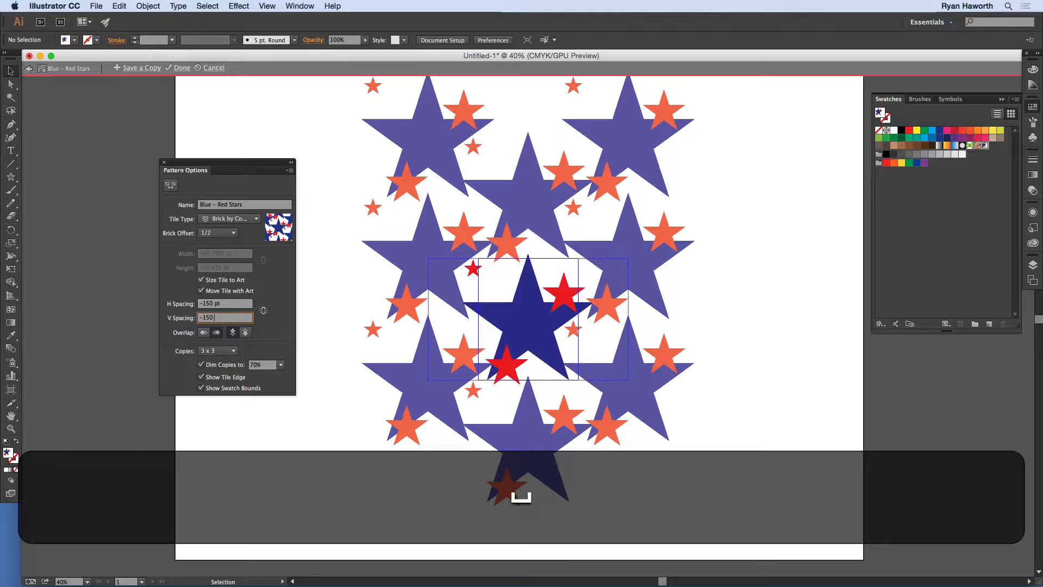
text(pt)
key(Tab)
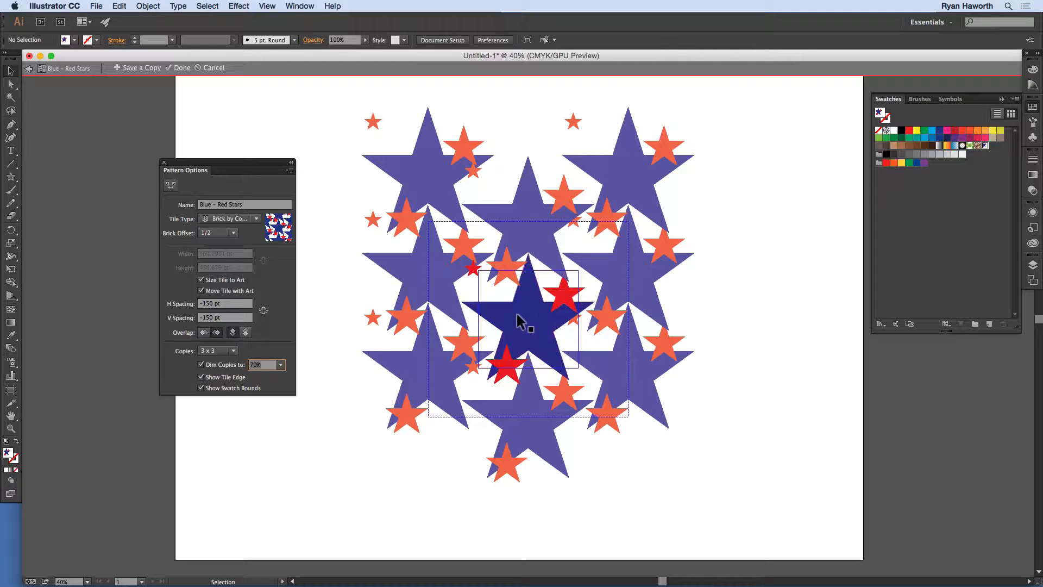
Alternate between Left in Front and Right in Front to compare the overlap, and return to Right in Front.
click(203, 331)
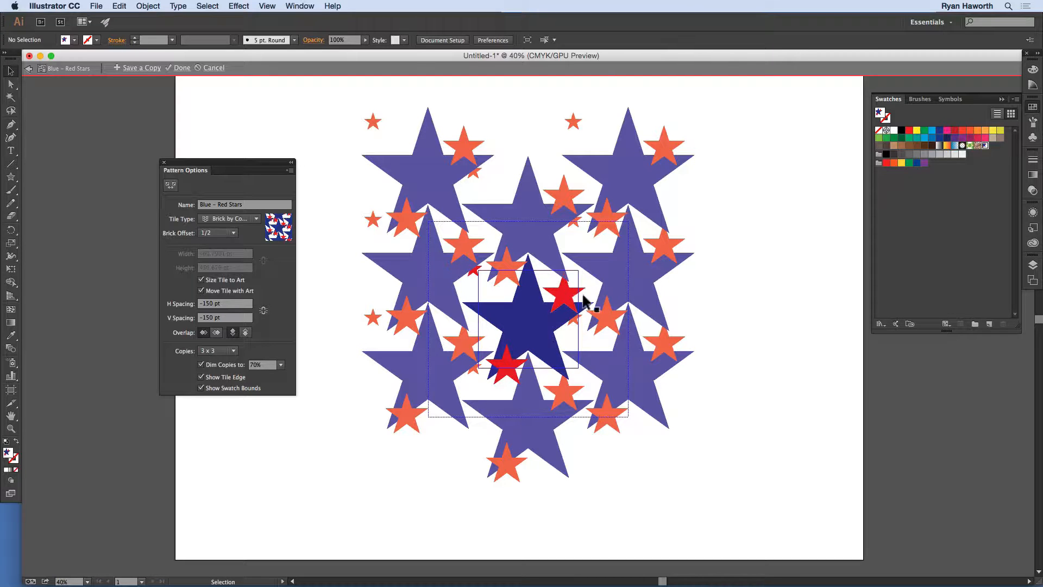
click(216, 332)
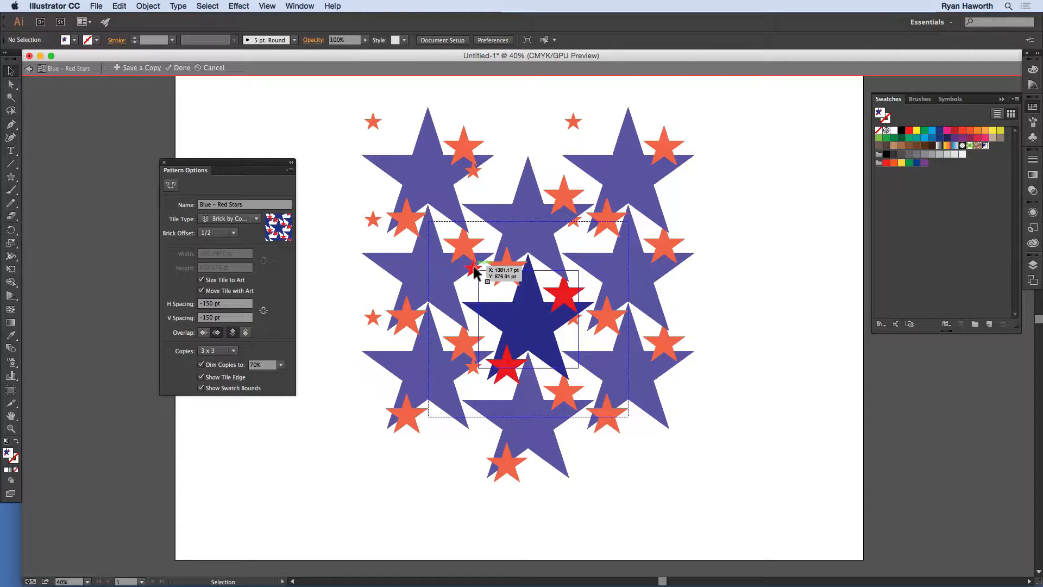
click(216, 334)
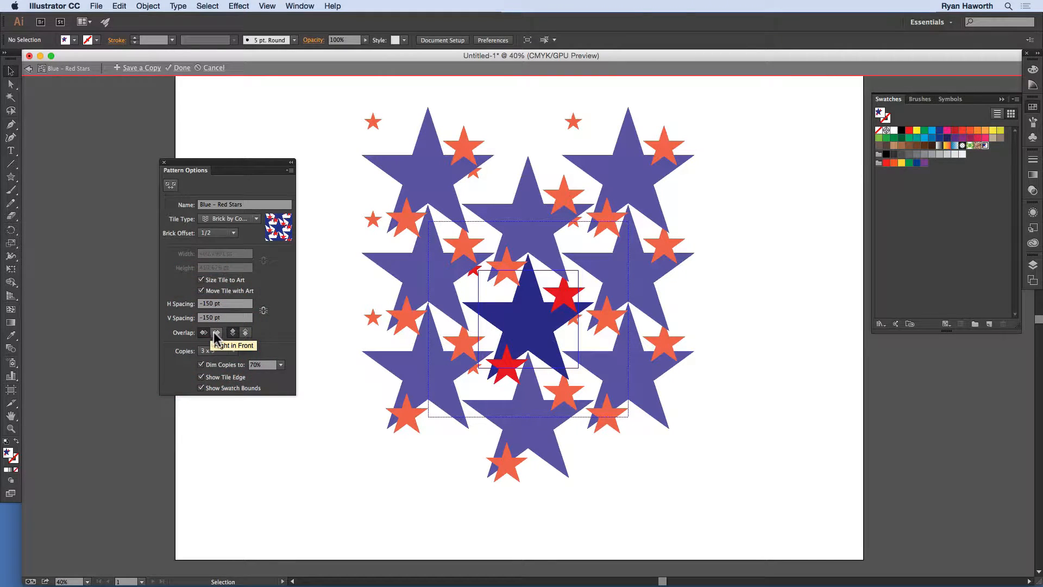
click(216, 333)
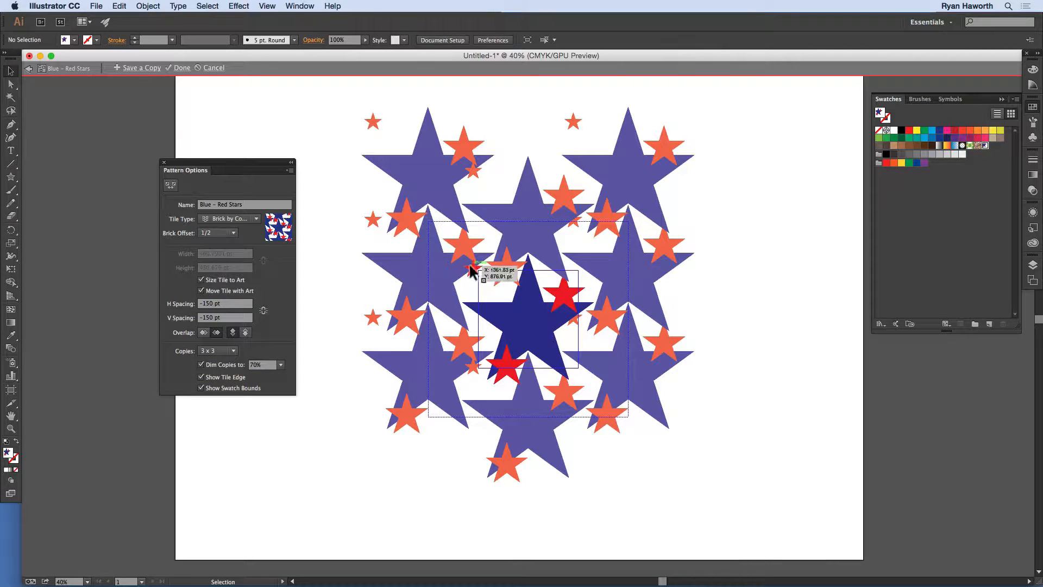
click(204, 332)
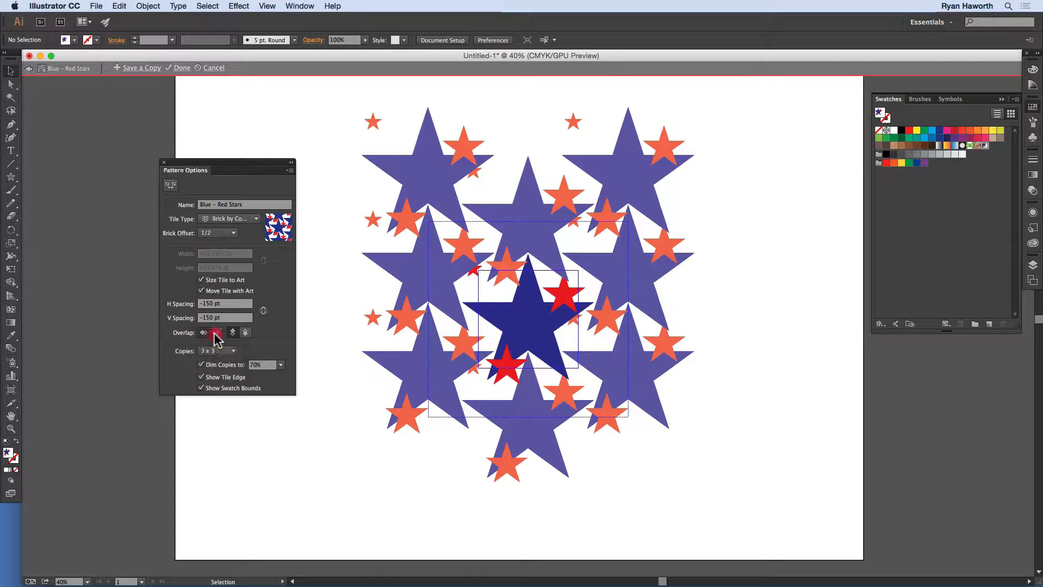
click(203, 332)
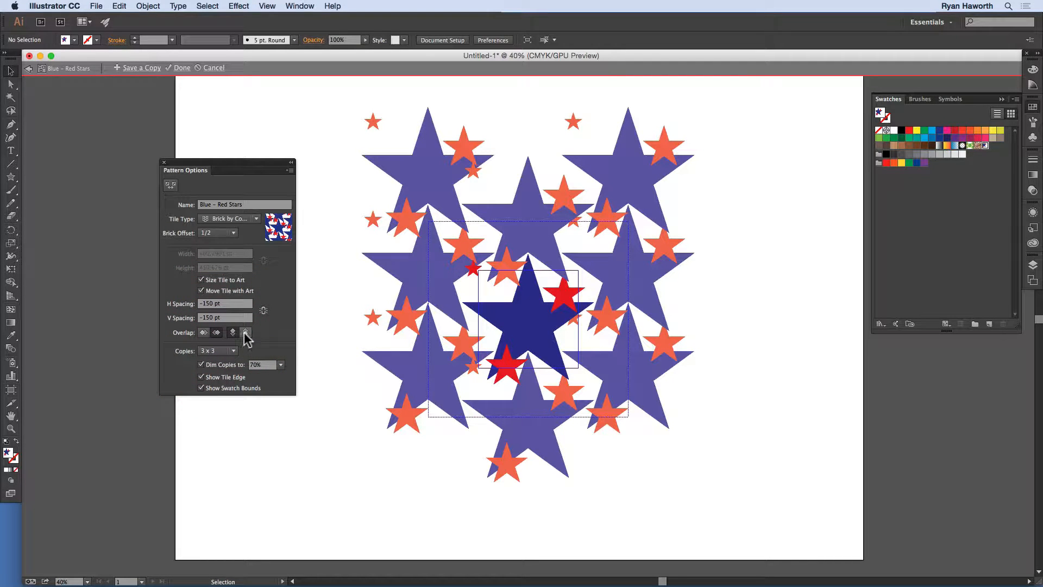
Compare the Top in Front and Bottom in Front overlap options, and keep Bottom in Front.
click(244, 332)
click(233, 332)
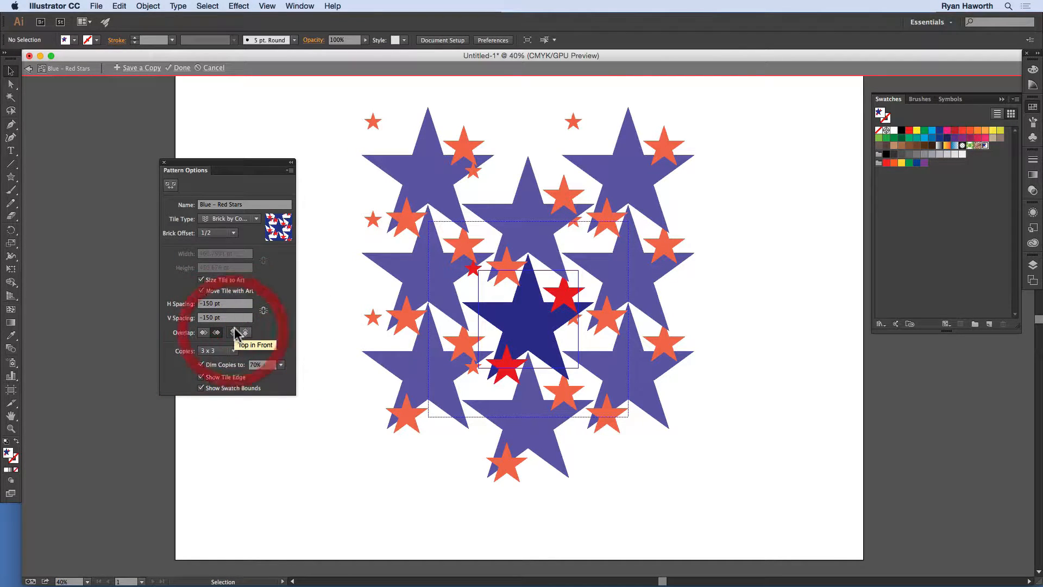
click(245, 332)
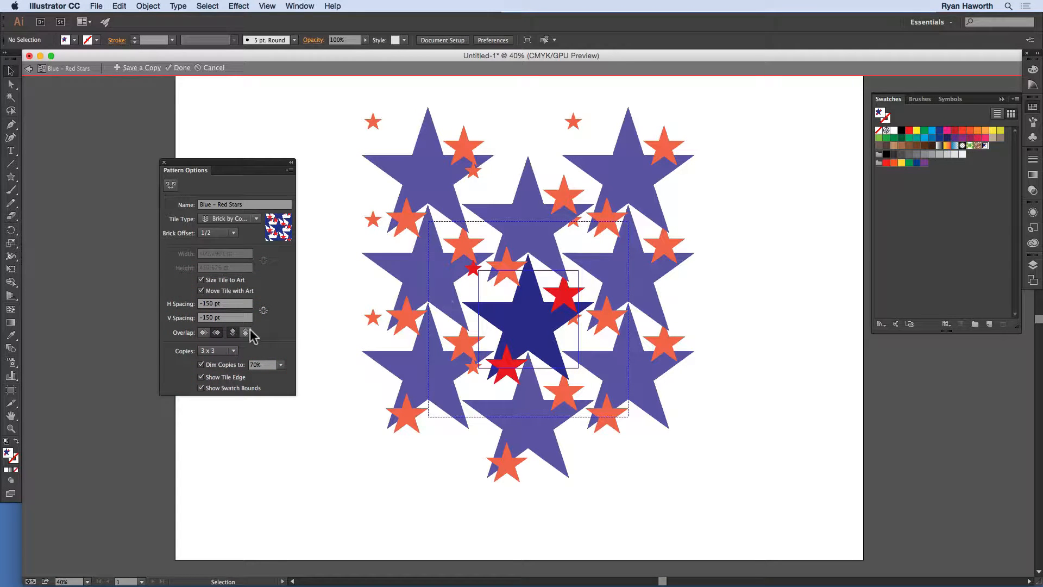
click(246, 332)
Increase the tile overlap by setting the horizontal and vertical spacing to -250 pt.
click(208, 303)
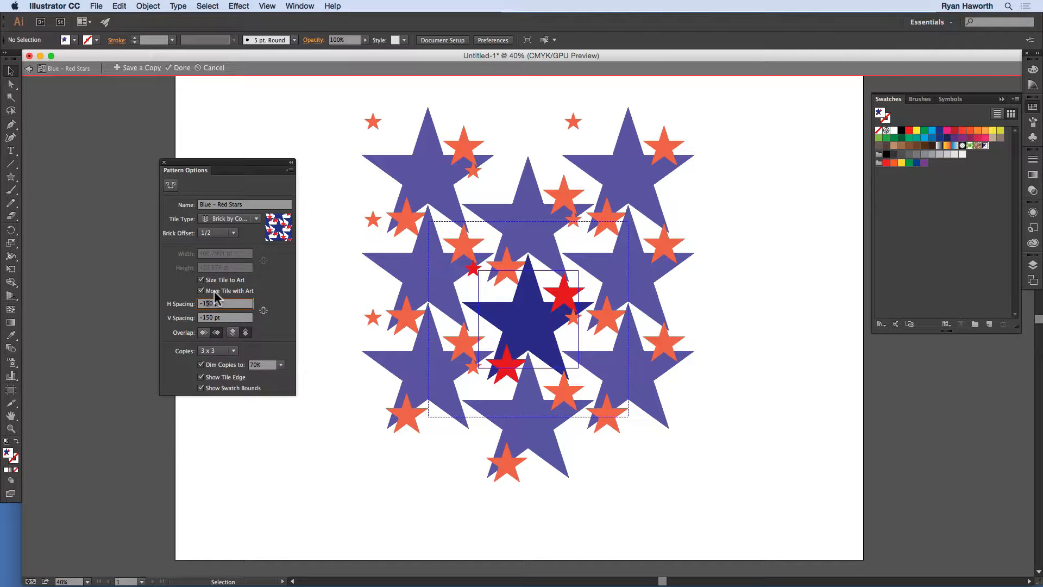
key(BackSpace)
text(25)
key(Tab)
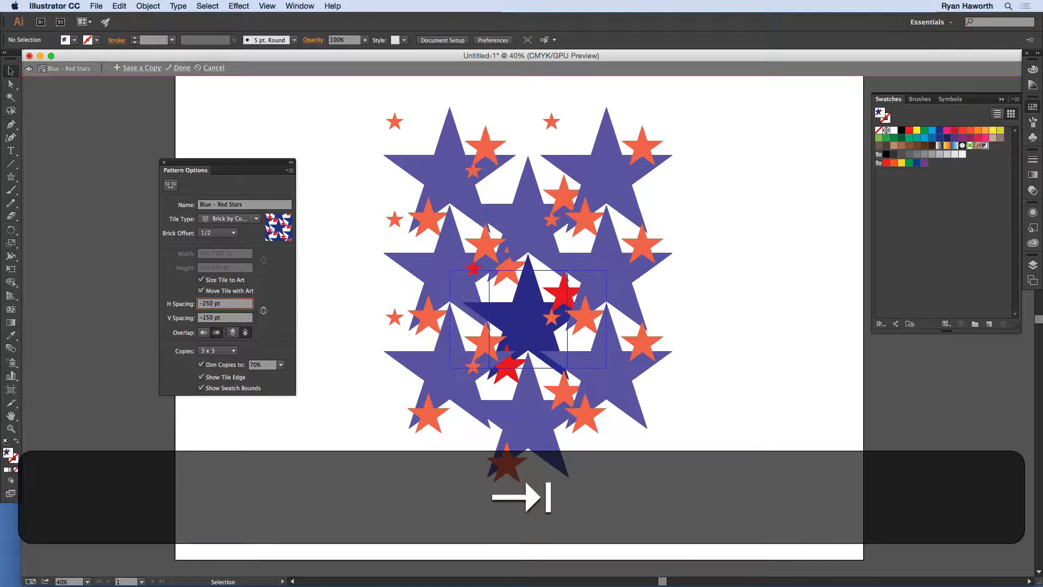
text(-250)
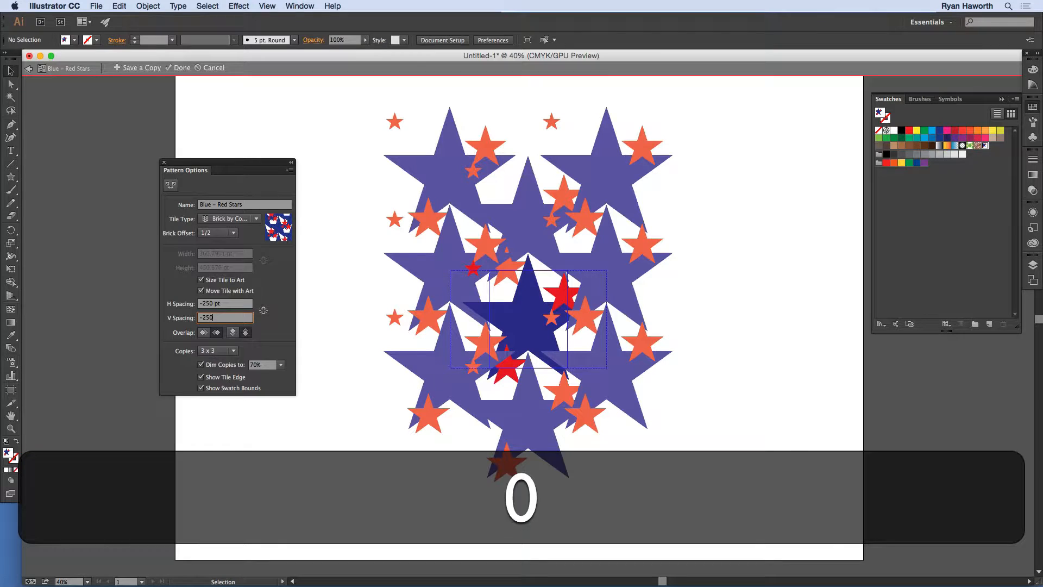
key(Tab)
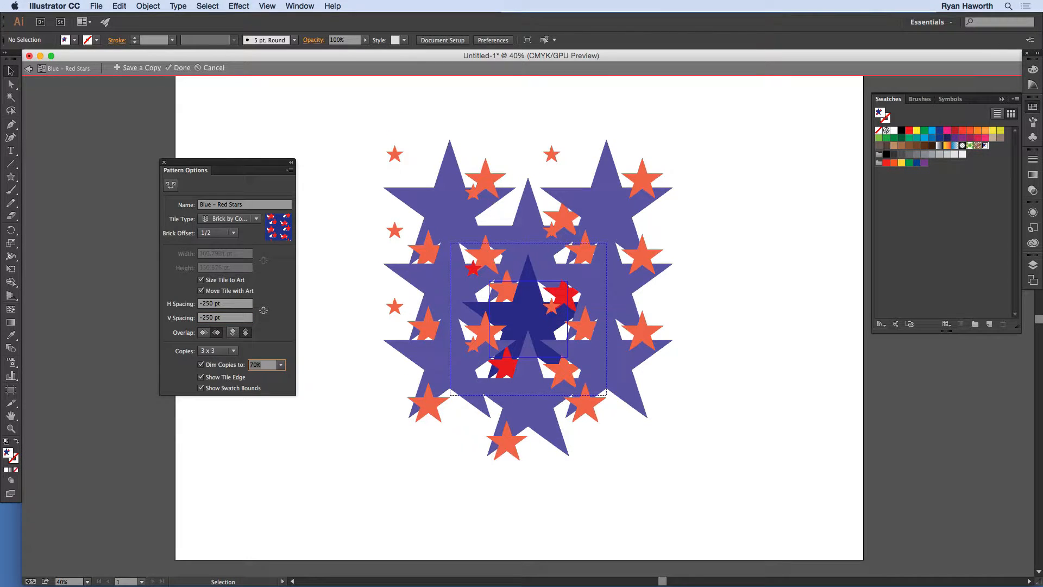
Try the Top in Front overlap, return to Bottom in Front, and choose Left in Front.
click(232, 333)
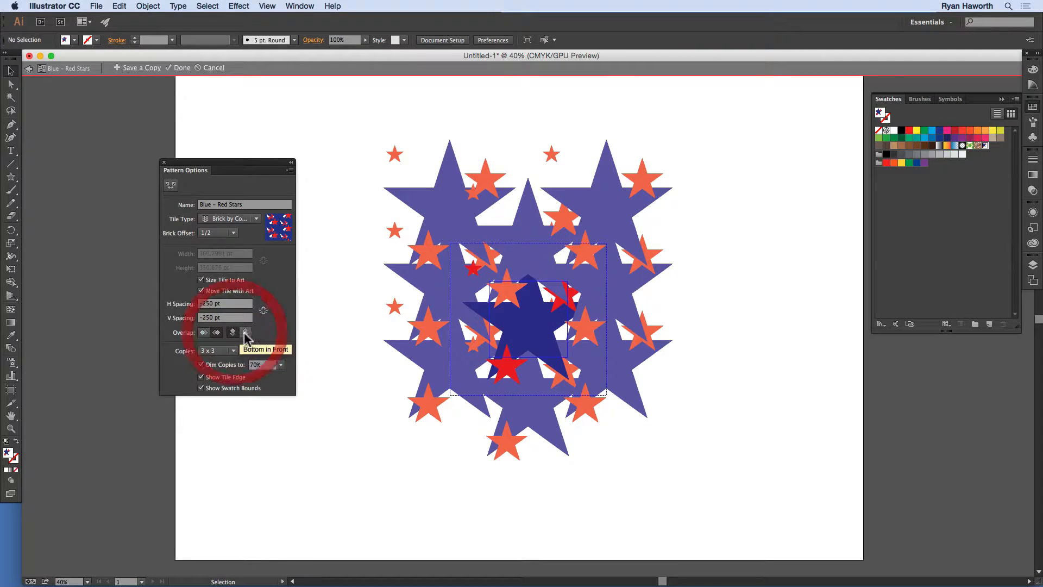
click(245, 333)
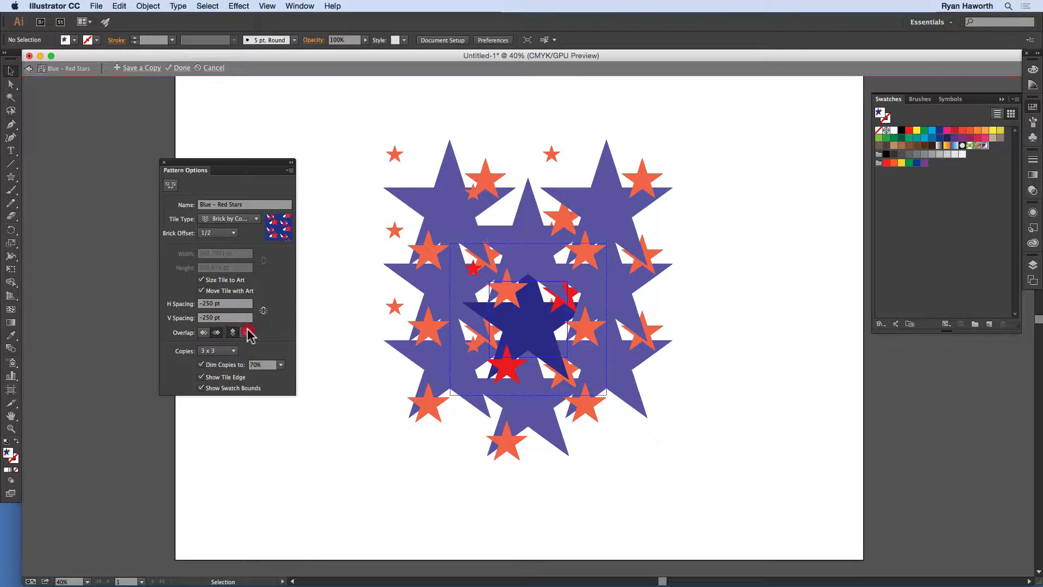
click(203, 332)
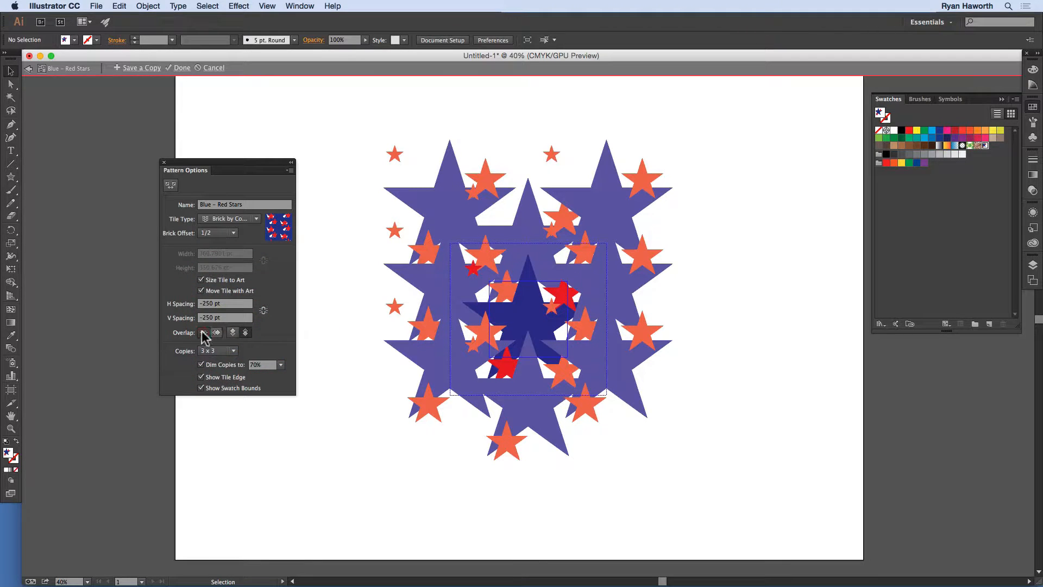
Return the overlap to Right in Front with Bottom in Front, and try 5 x 3 before choosing 7 x 5 preview copies.
click(245, 332)
click(234, 351)
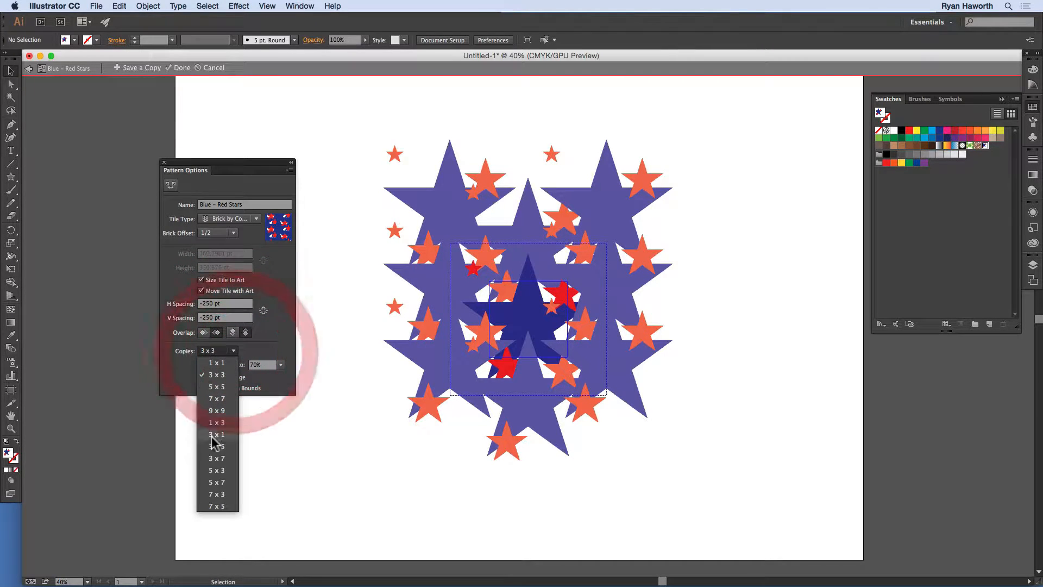
click(220, 470)
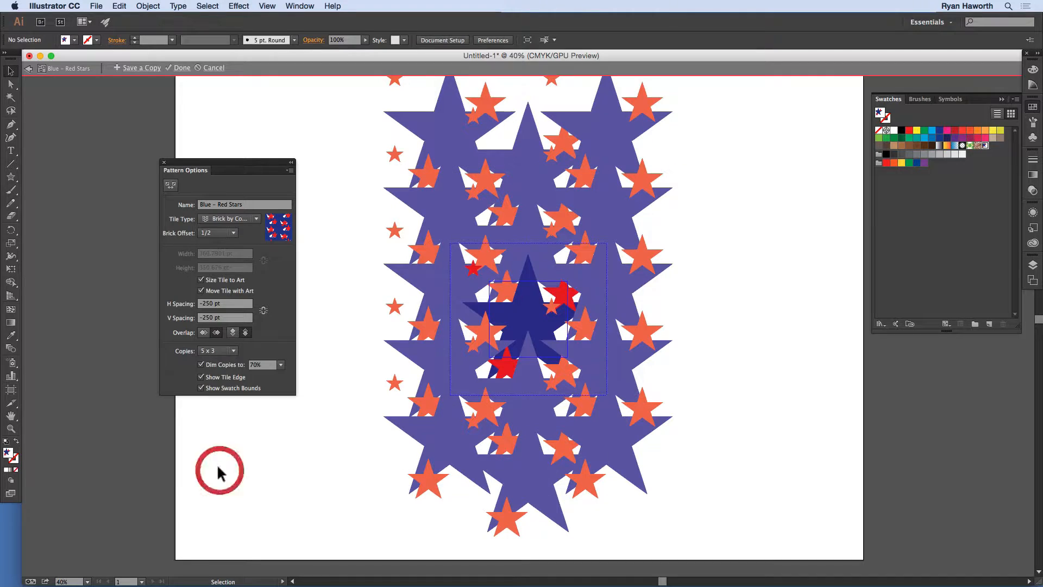
click(233, 352)
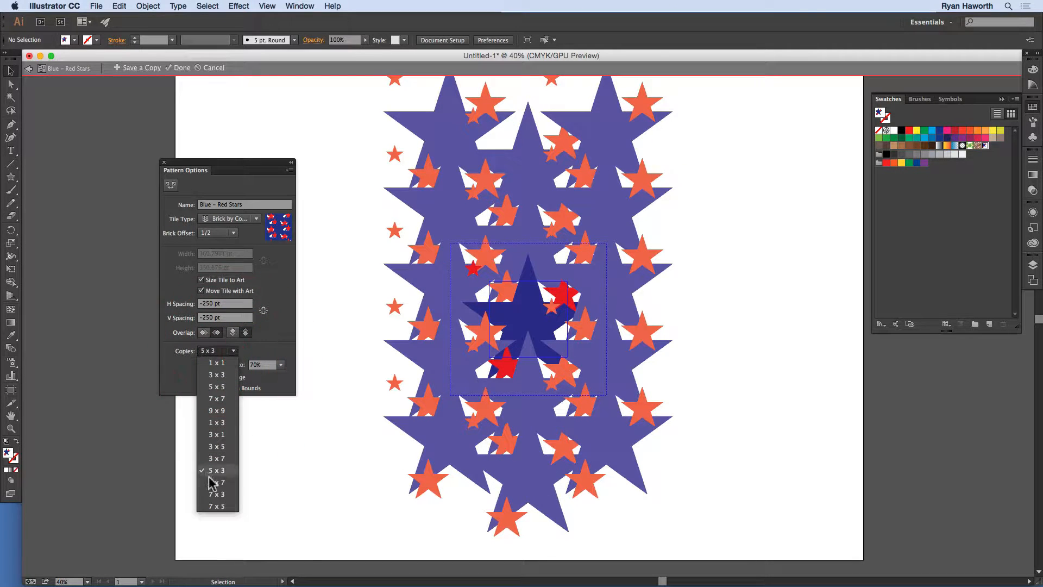
click(216, 504)
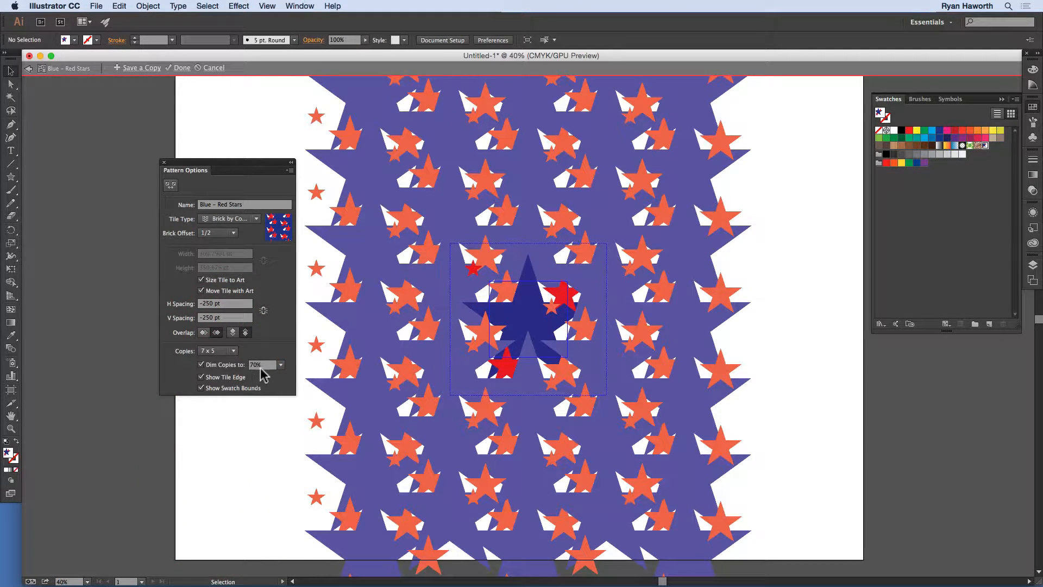
Try dimming the pattern copies to 10%, and settle on 50%.
click(280, 366)
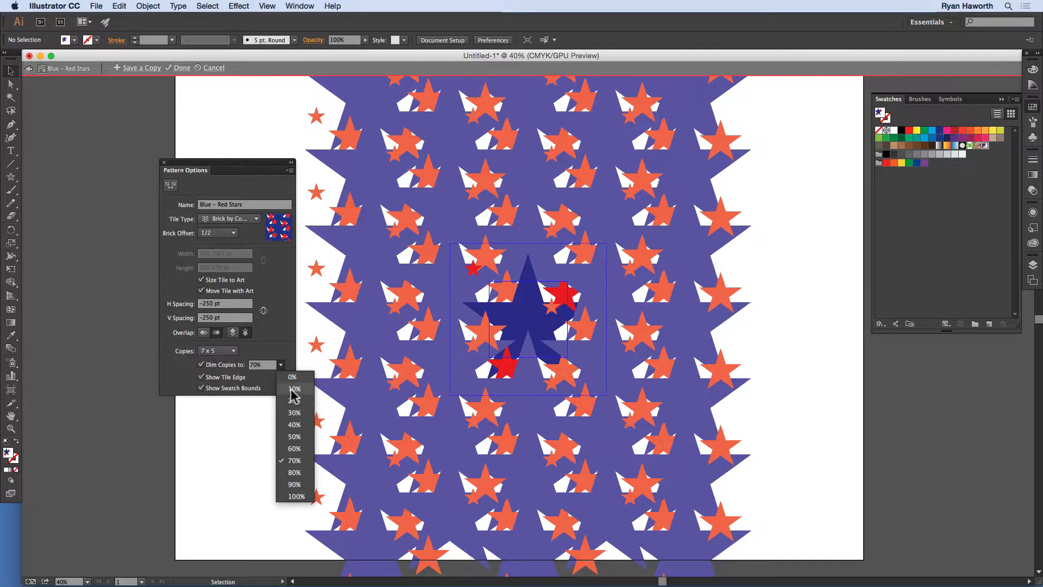
click(282, 390)
click(280, 365)
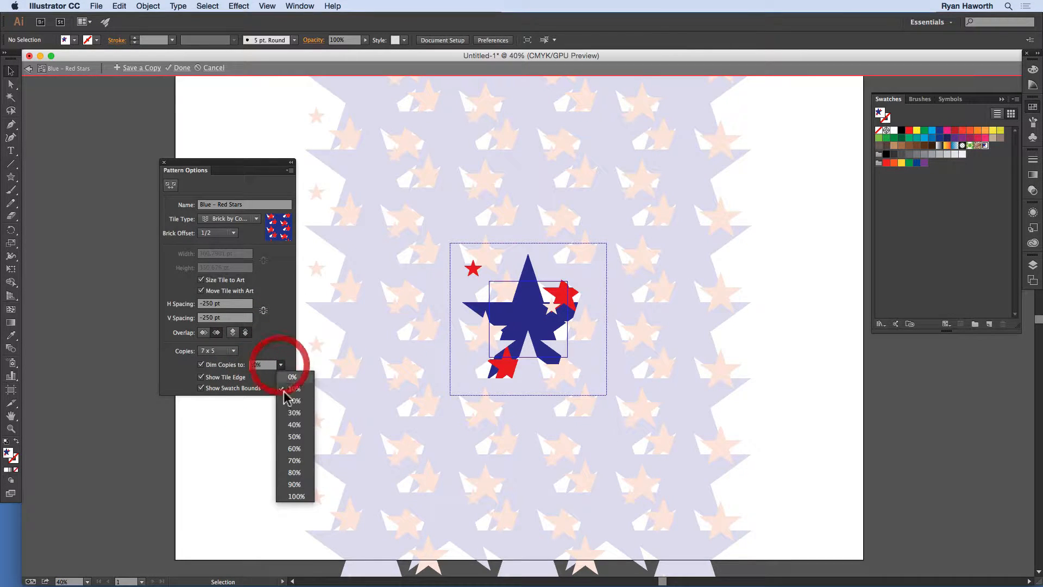
click(293, 436)
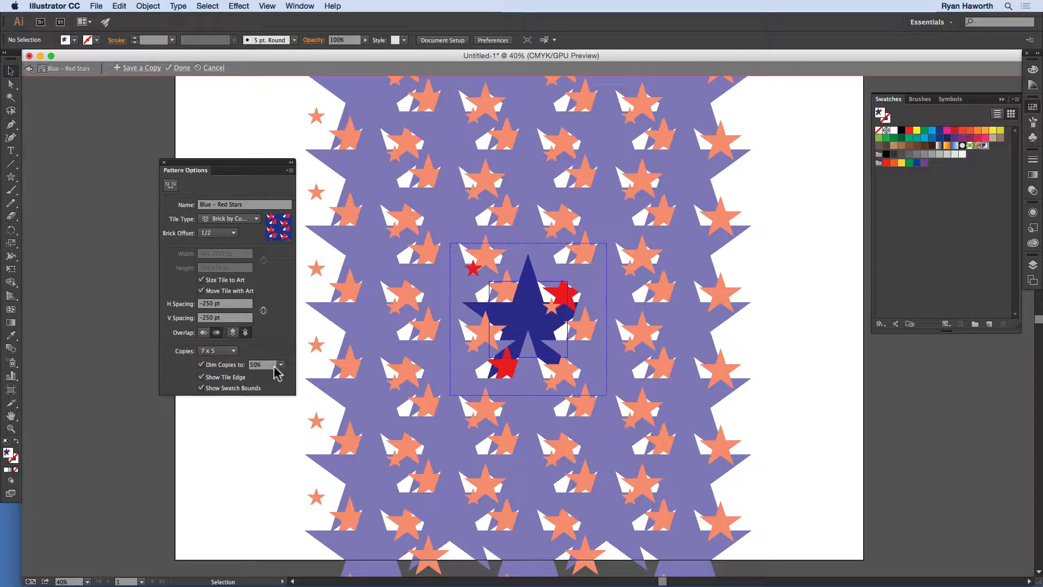
Toggle the tile edge and swatch bounds display off and back on, and set the preview copies to 5 x 5.
click(202, 379)
click(201, 378)
click(201, 388)
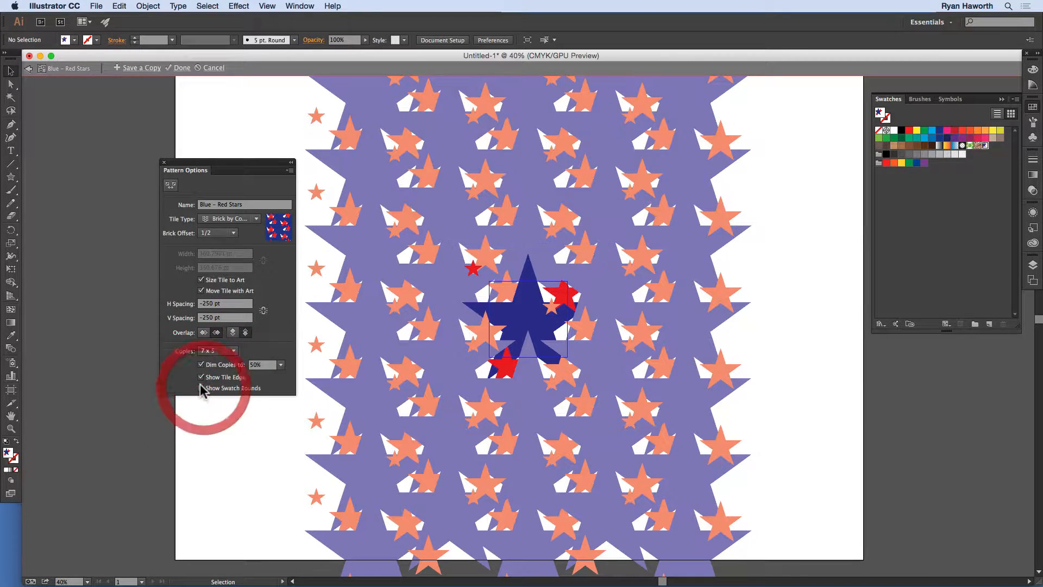
click(201, 388)
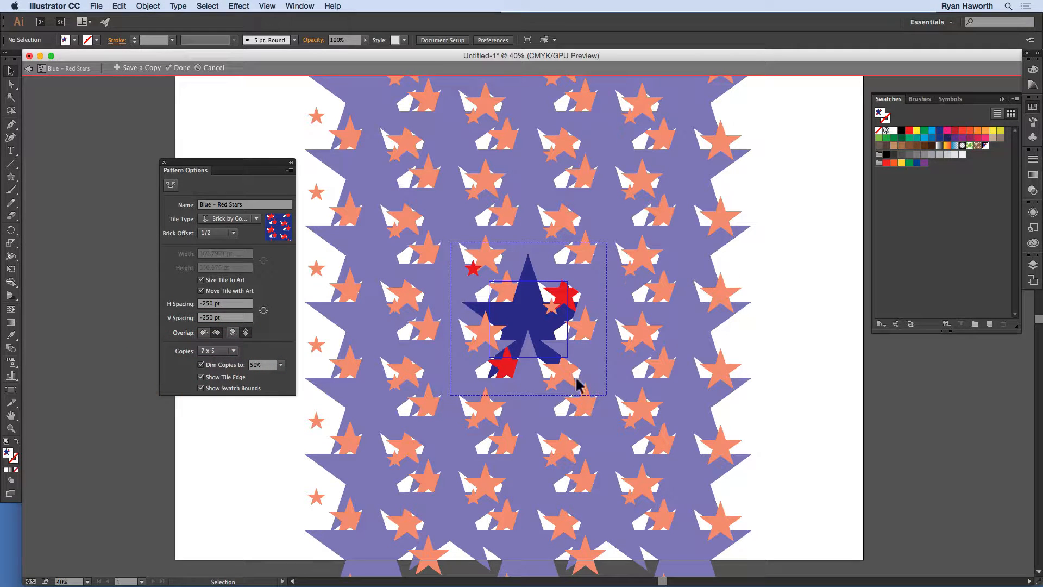
click(224, 351)
click(222, 387)
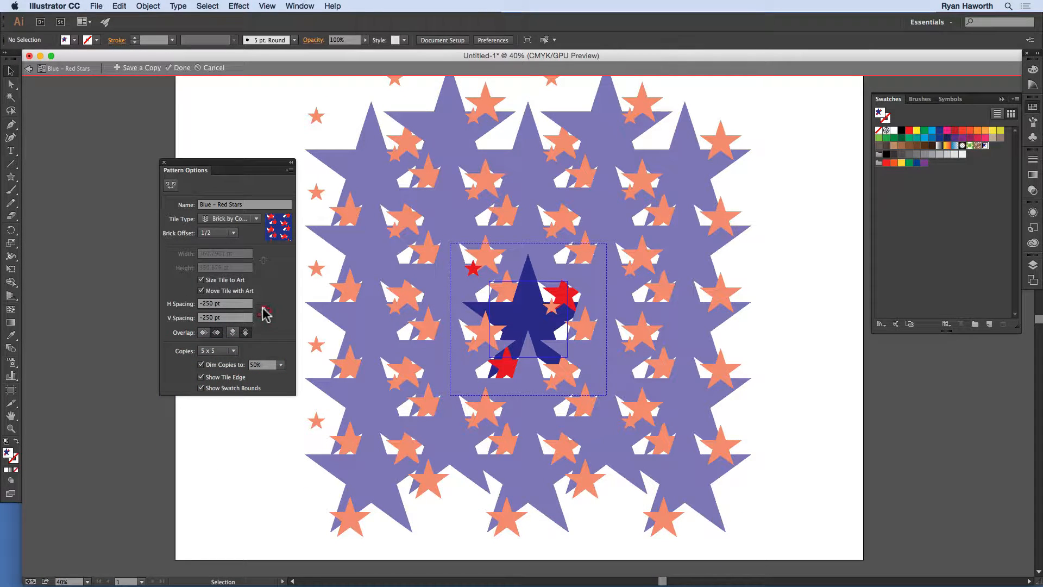
Link the horizontal and vertical spacing so they change together, and set both to 0 pt.
click(264, 311)
click(264, 311)
click(265, 311)
click(224, 303)
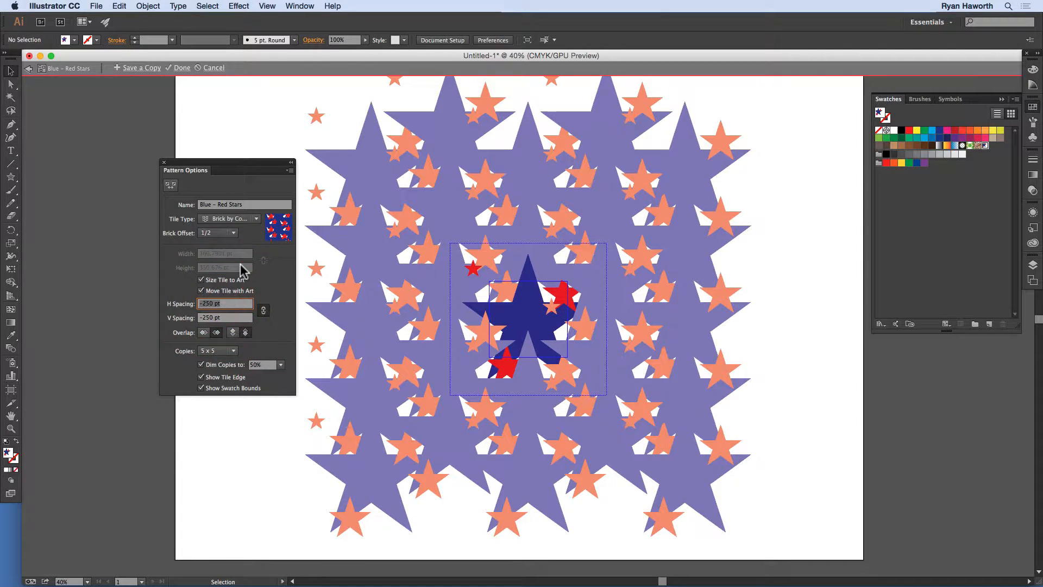
text(0)
key(Tab)
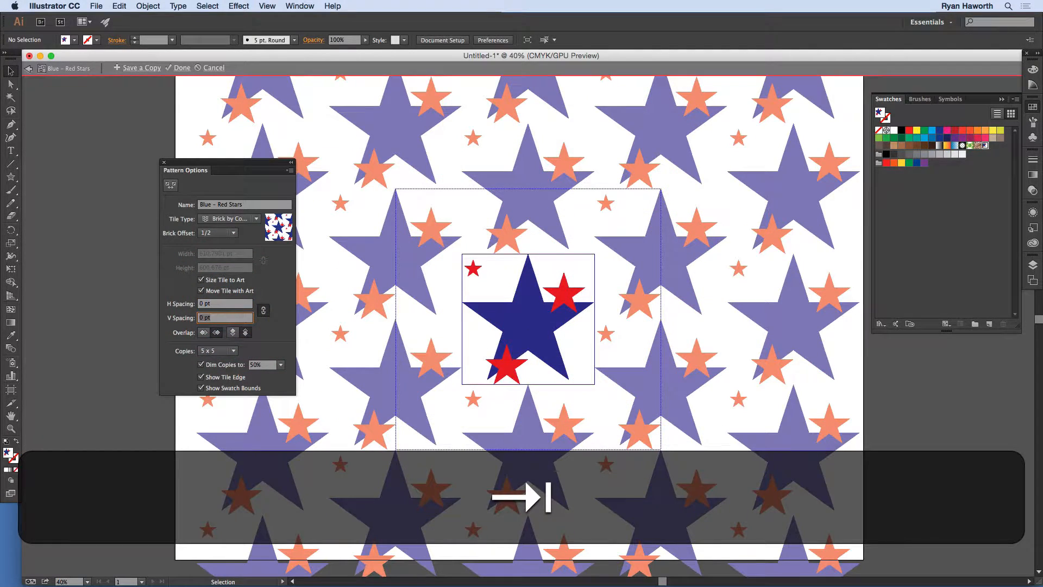
Try wider linked tile spacing, first 60 pt and then 600 pt.
click(204, 303)
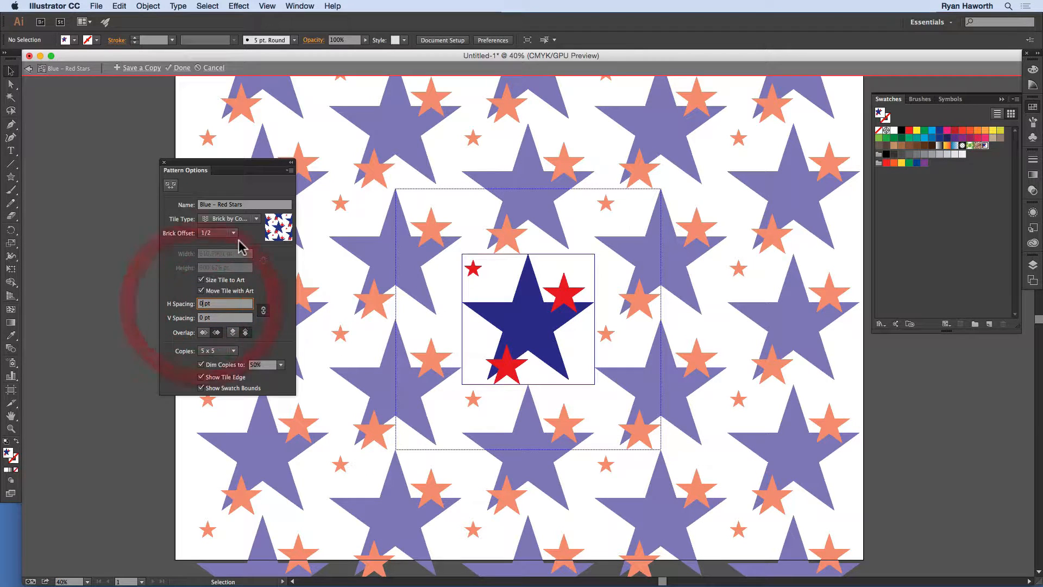
key(BackSpace)
text(60)
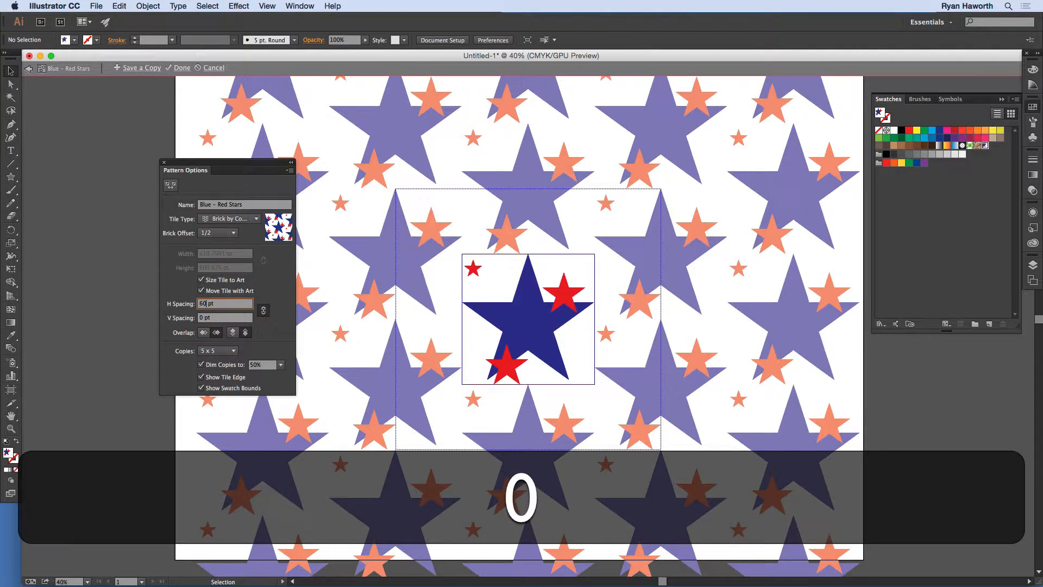
key(Tab)
text(600 pt)
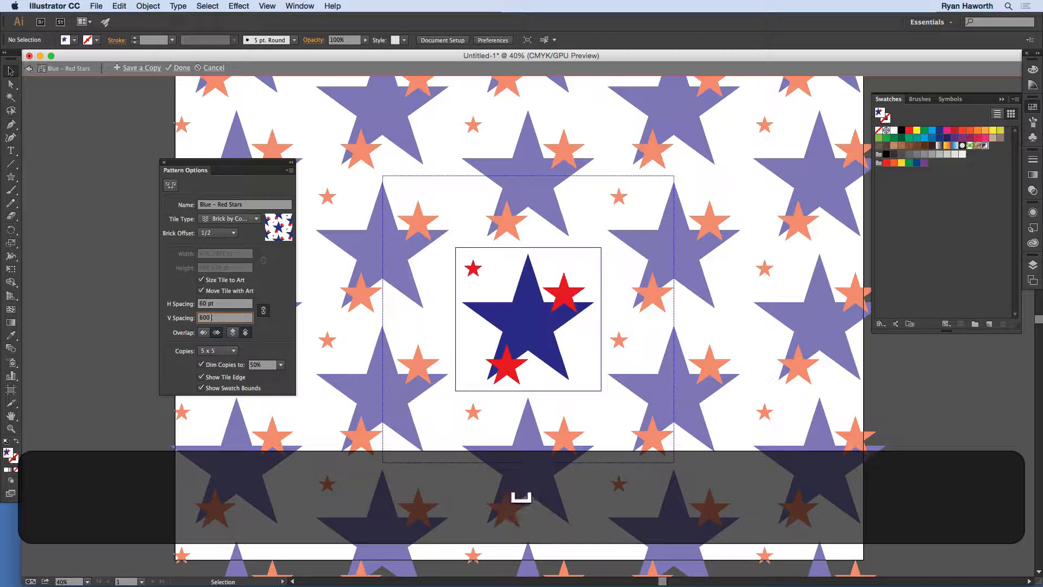
key(Tab)
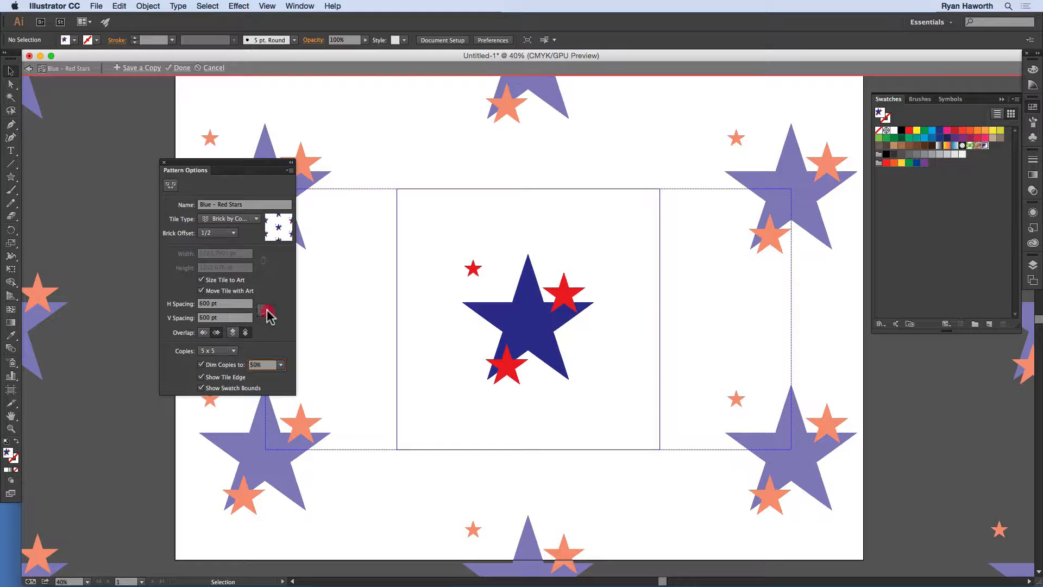
Set the linked horizontal and vertical tile spacing to 300 pt.
click(207, 304)
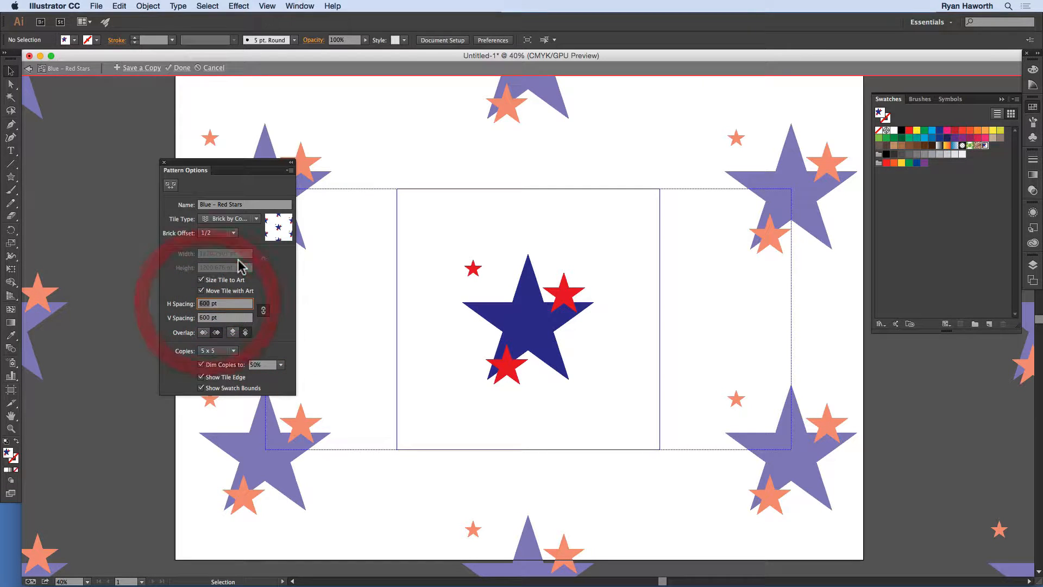
text(300)
key(Tab)
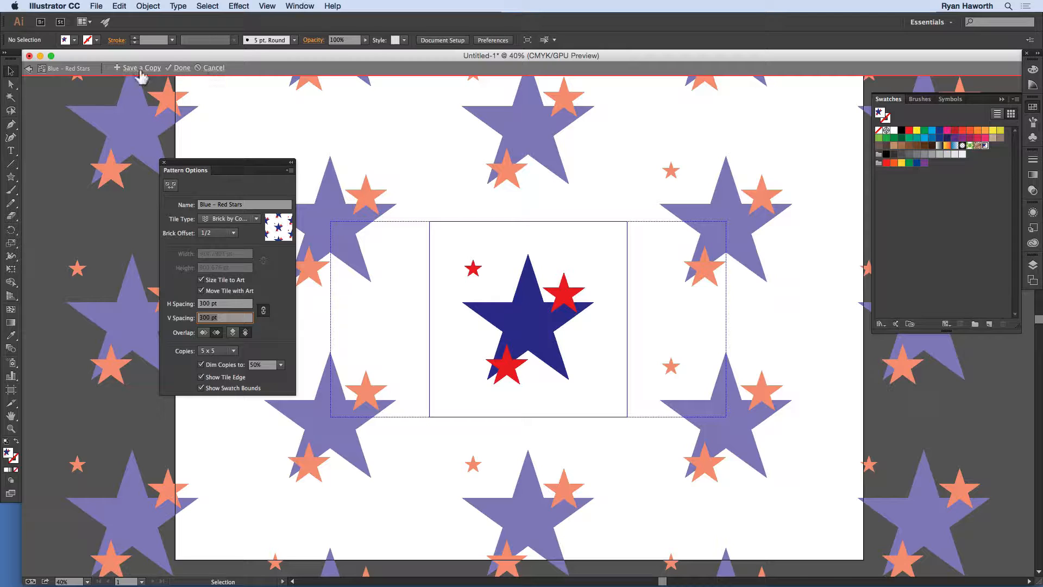
With the Pattern Tile Tool, enlarge the tile by its corners to spacing of about 612 pt horizontally and 429 pt vertically.
click(170, 186)
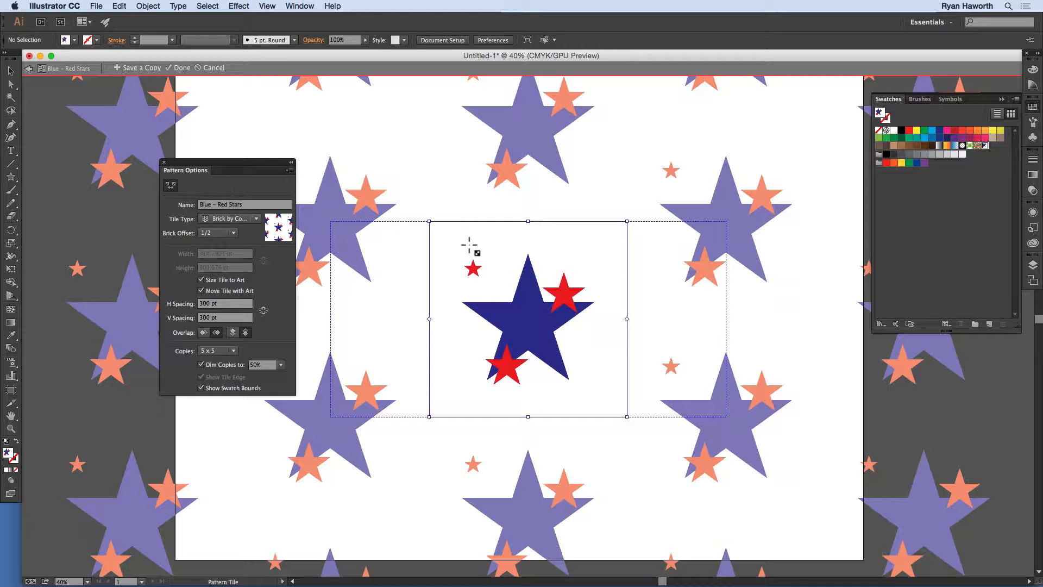
drag(429, 221, 399, 191)
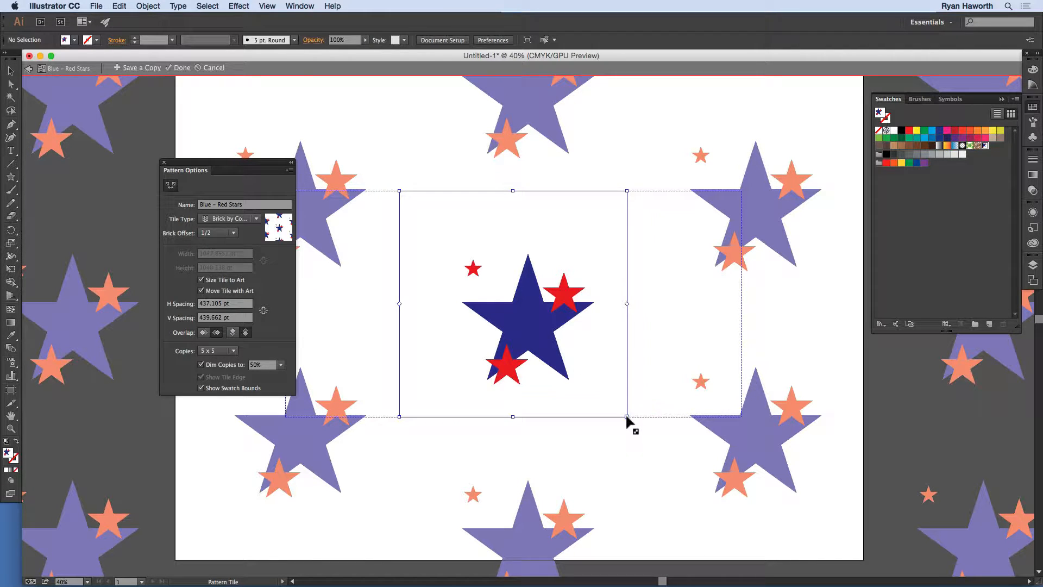
drag(628, 417, 664, 414)
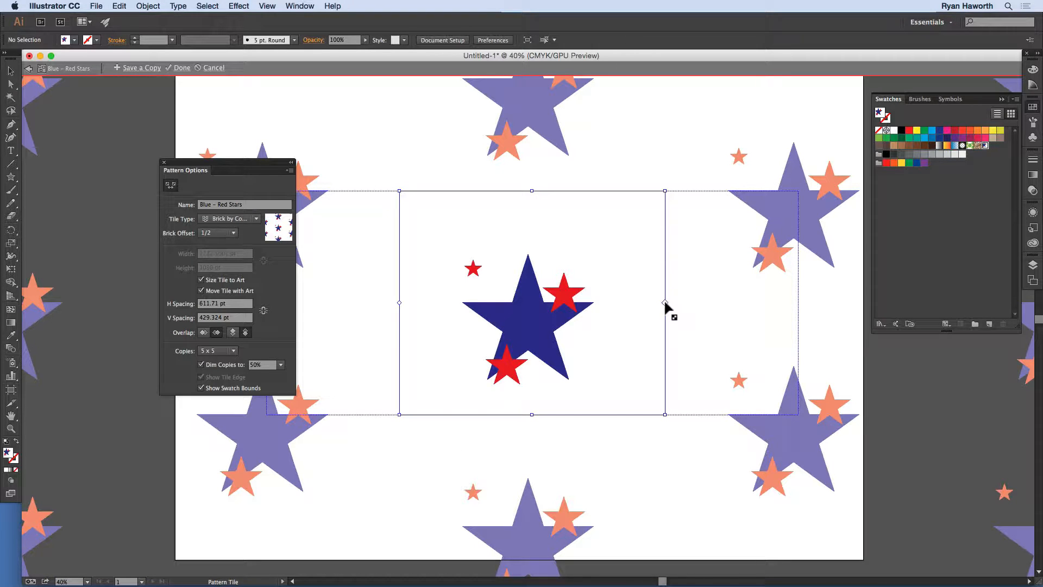
Slide the brick offset along the tile's sides to 4/5 and 1/5, and return it to 1/2.
drag(665, 303, 665, 372)
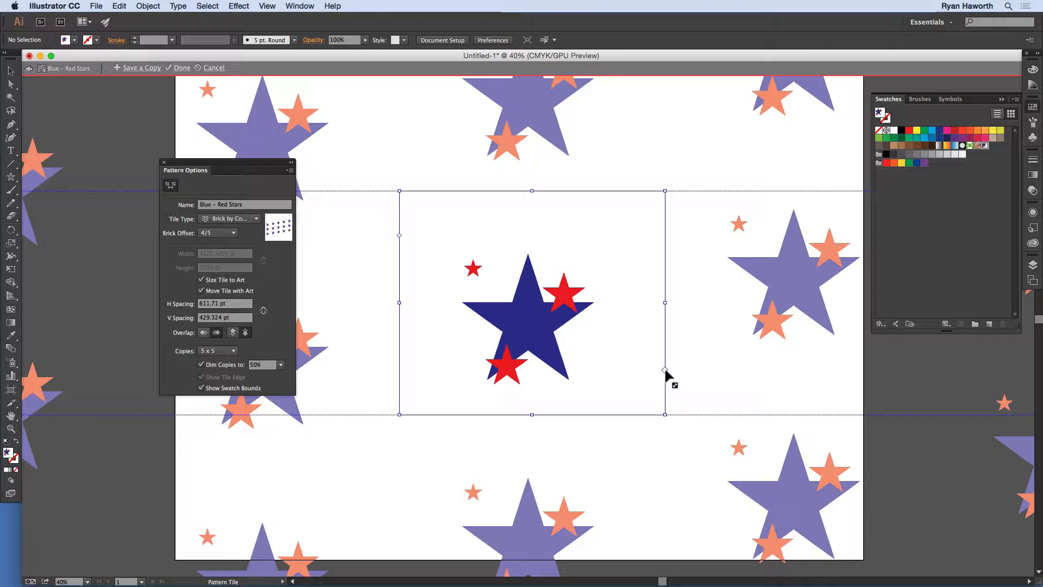
click(665, 389)
drag(400, 235, 405, 393)
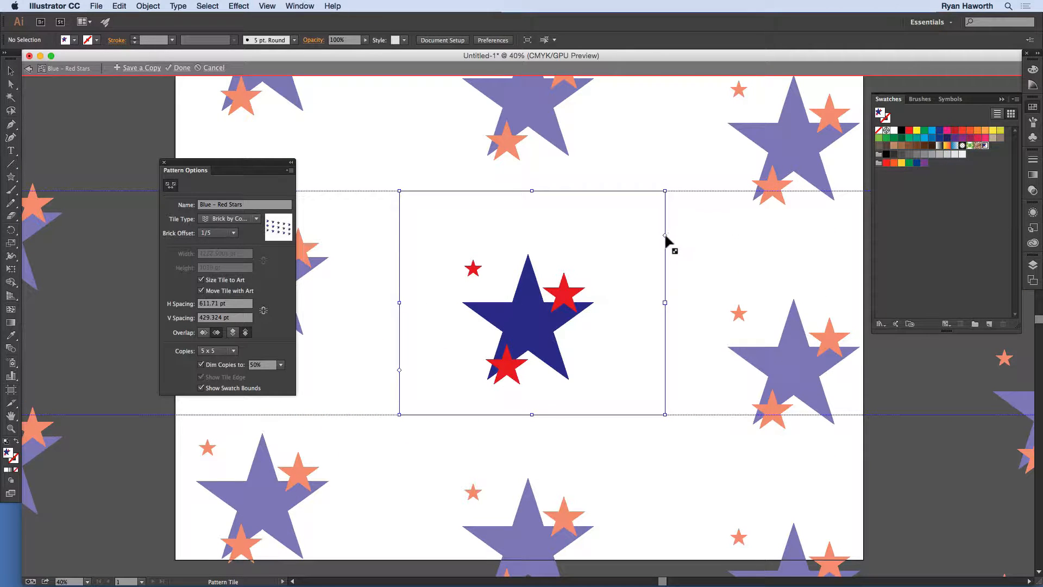
drag(399, 370, 399, 302)
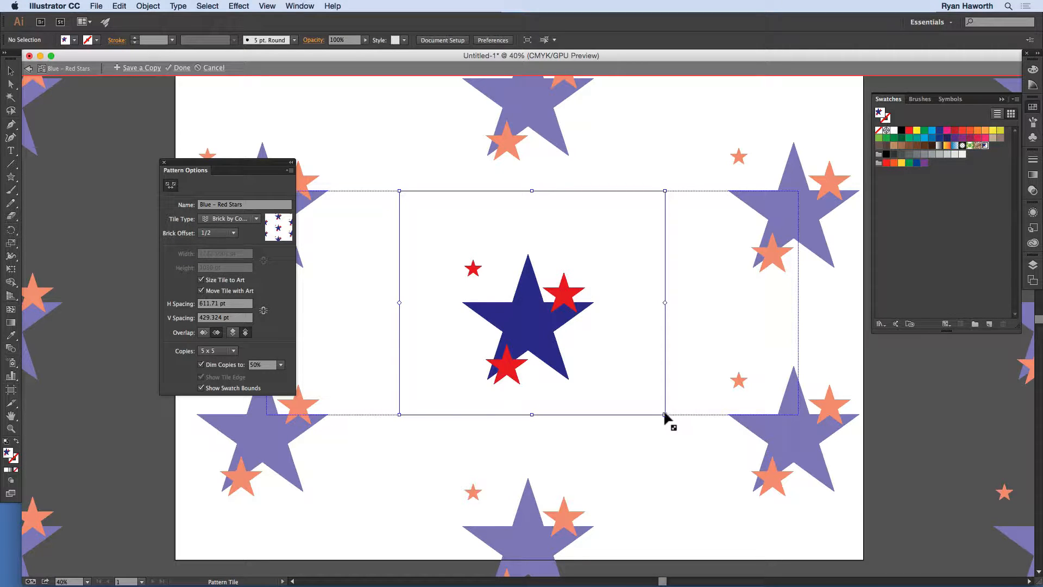
Shrink the pattern tile by its corners to spacing of about 227 pt by 212 pt, and finish editing the pattern.
drag(664, 413, 610, 402)
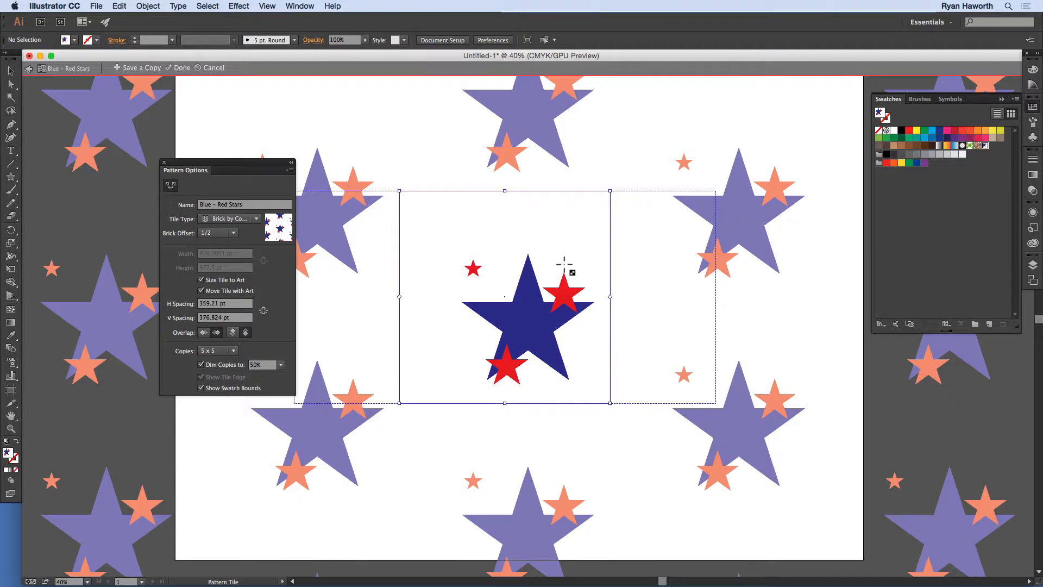
drag(607, 191, 604, 217)
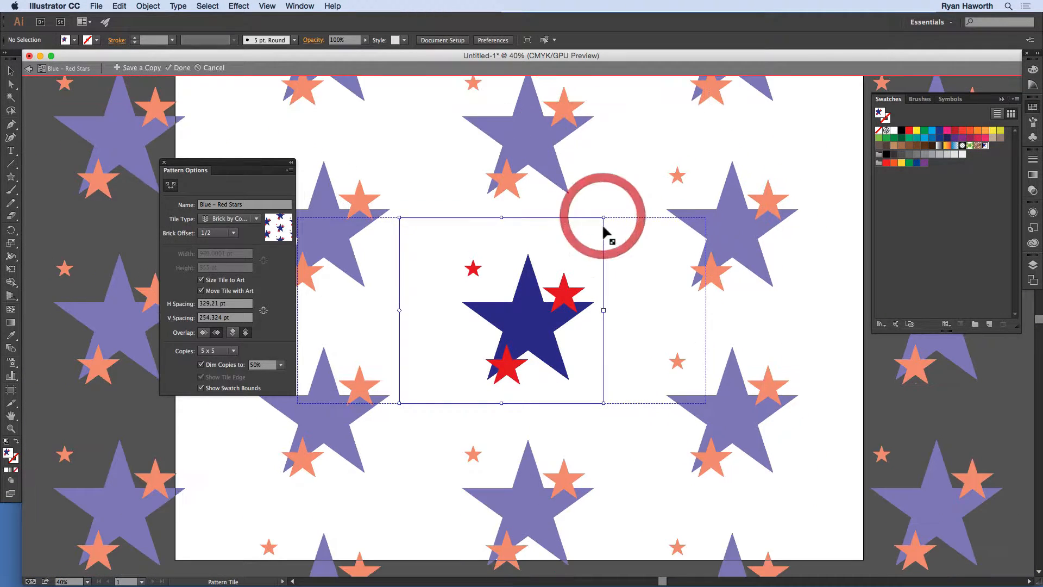
drag(400, 218, 421, 226)
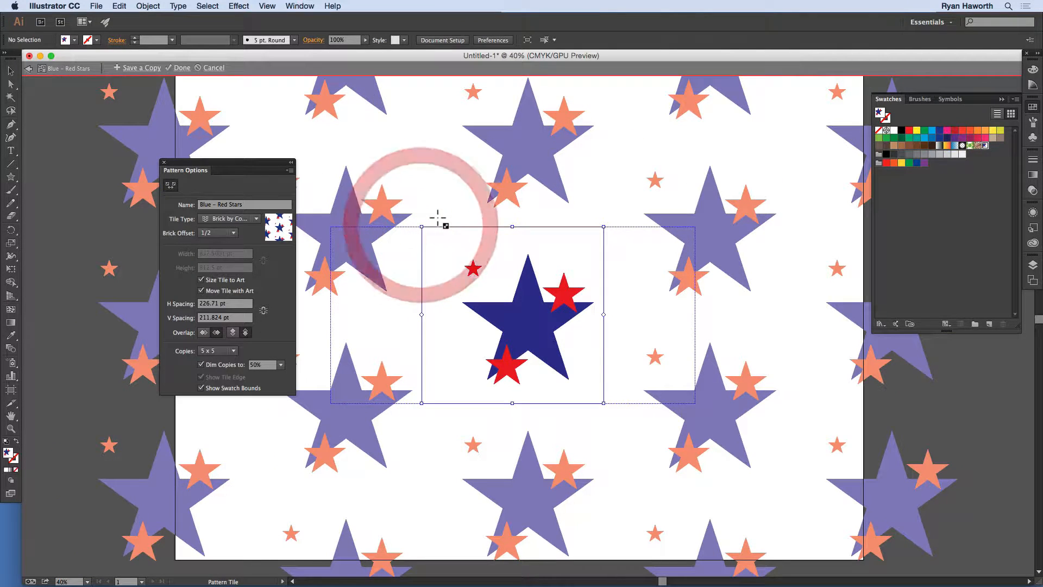
click(181, 69)
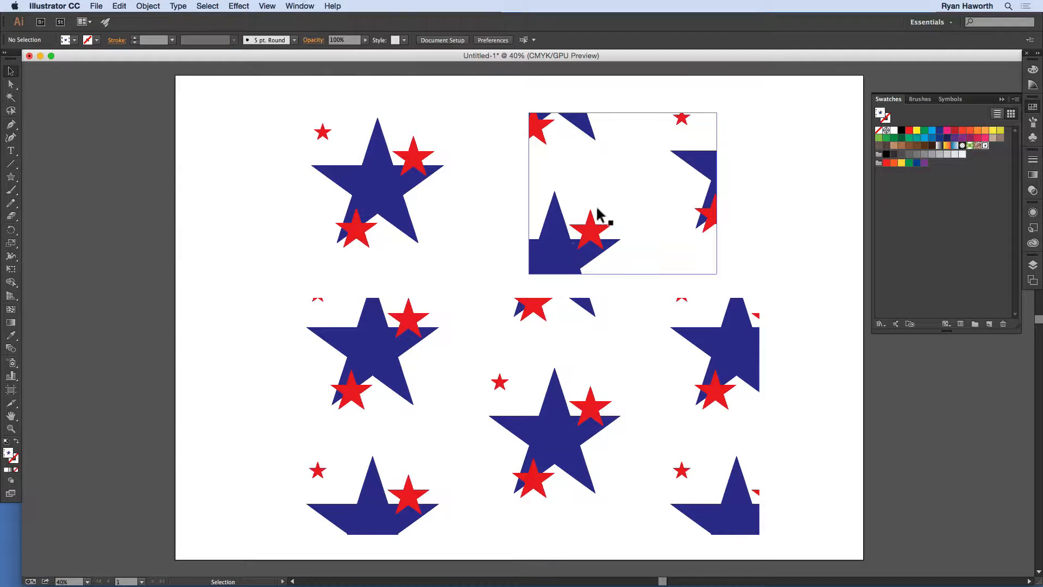
Delete the pattern-filled star group and the original blue and red star artwork above the rectangle.
click(660, 184)
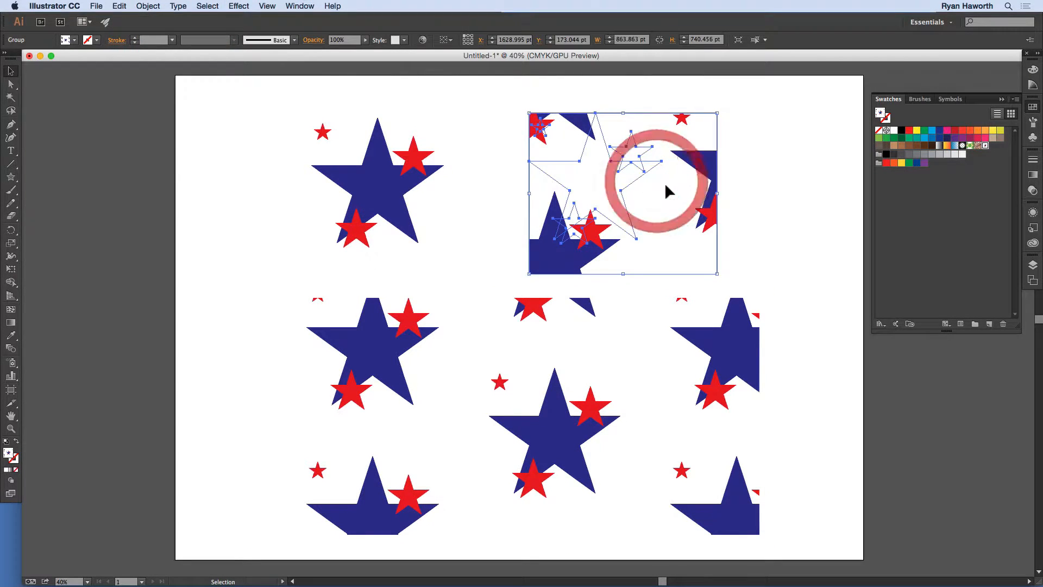
key(BackSpace)
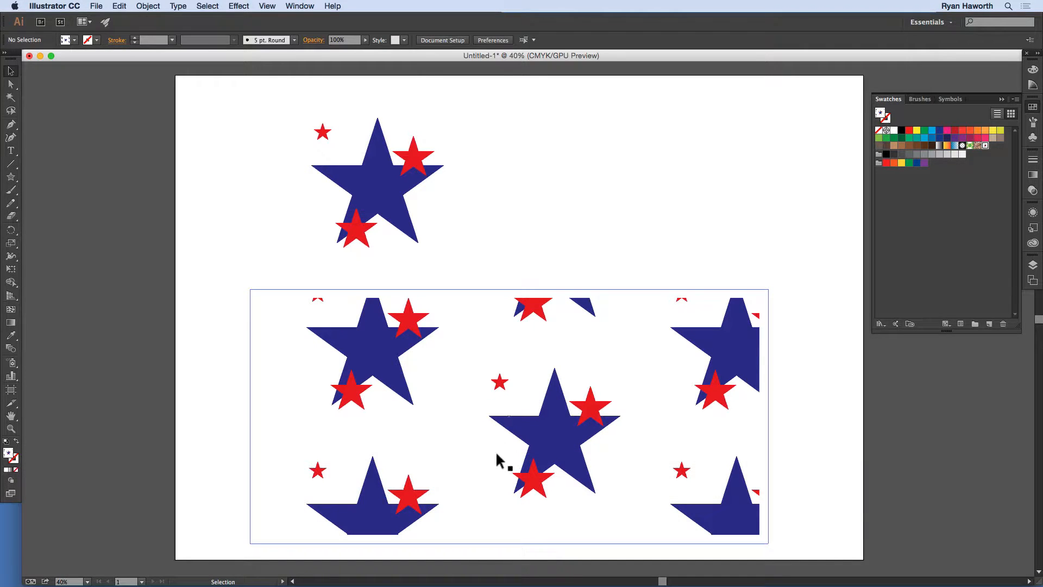
click(546, 347)
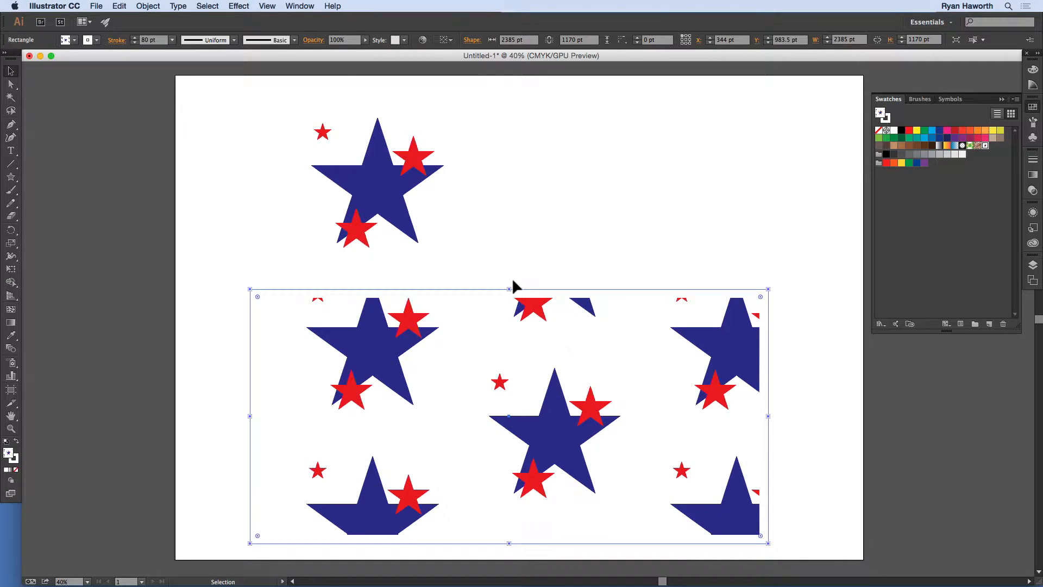
drag(298, 107, 482, 250)
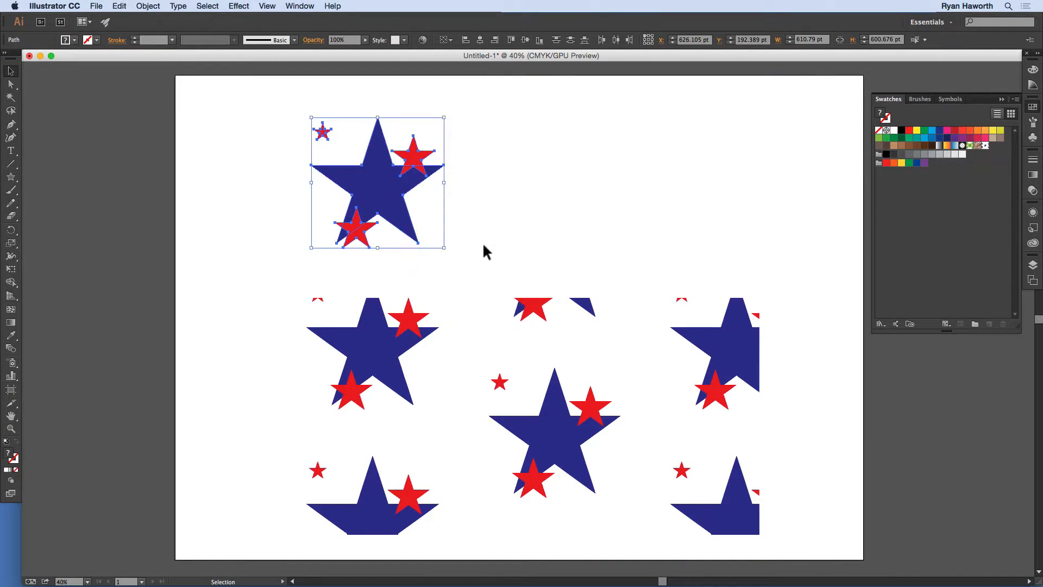
key(BackSpace)
Resize the pattern-filled rectangle by its upper corners to about 2272 by 1845 pt.
click(515, 388)
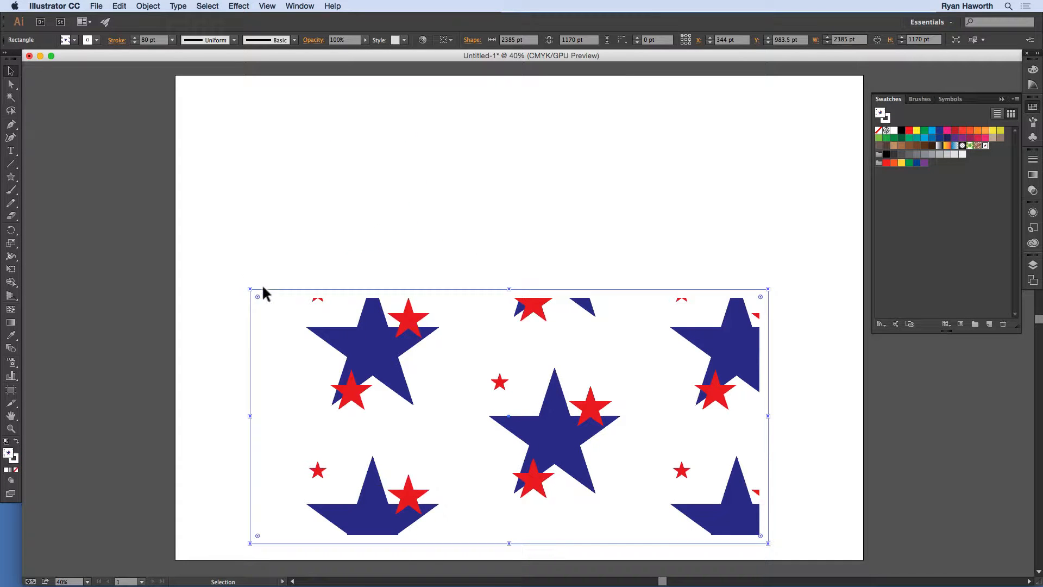
drag(249, 287, 276, 157)
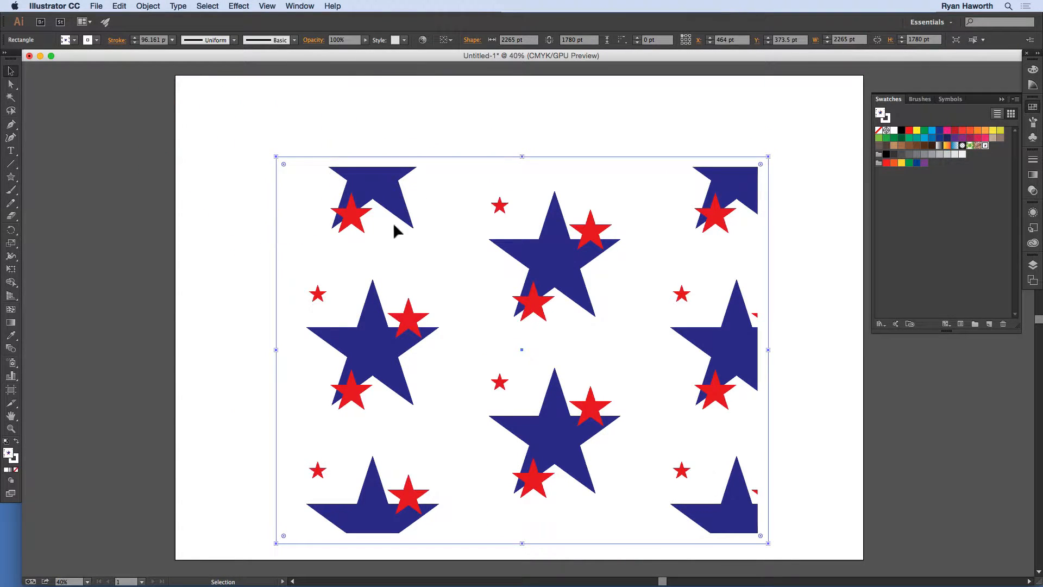
mouse_move(768, 156)
mouse_down()
mouse_move(704, 220)
mouse_move(769, 142)
mouse_up()
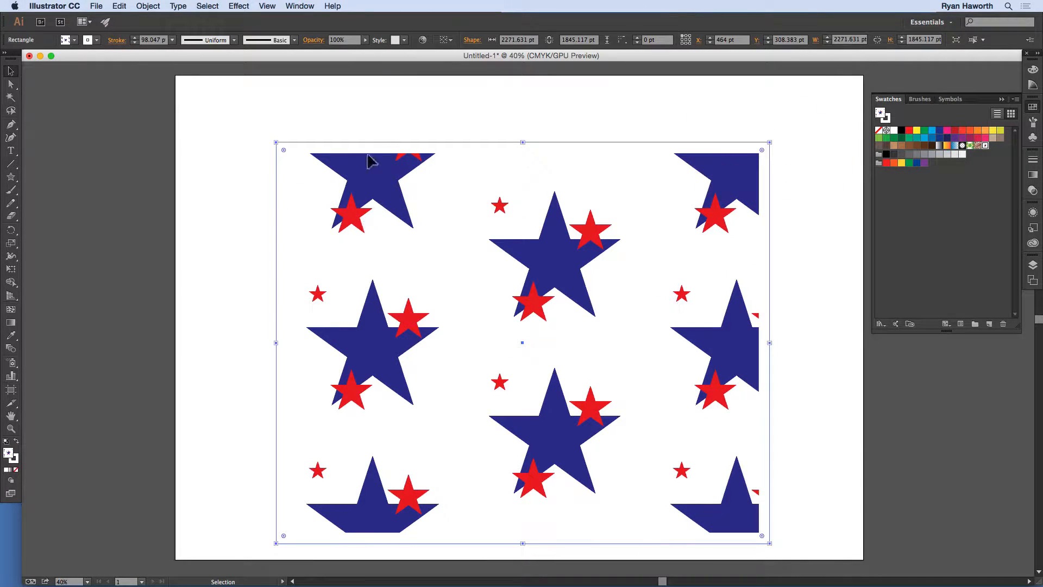
Stretch the pattern rectangle to about 2046 pt high, and place a black 3168 by 2216 pt rectangle behind it covering the artboard.
drag(524, 142, 522, 99)
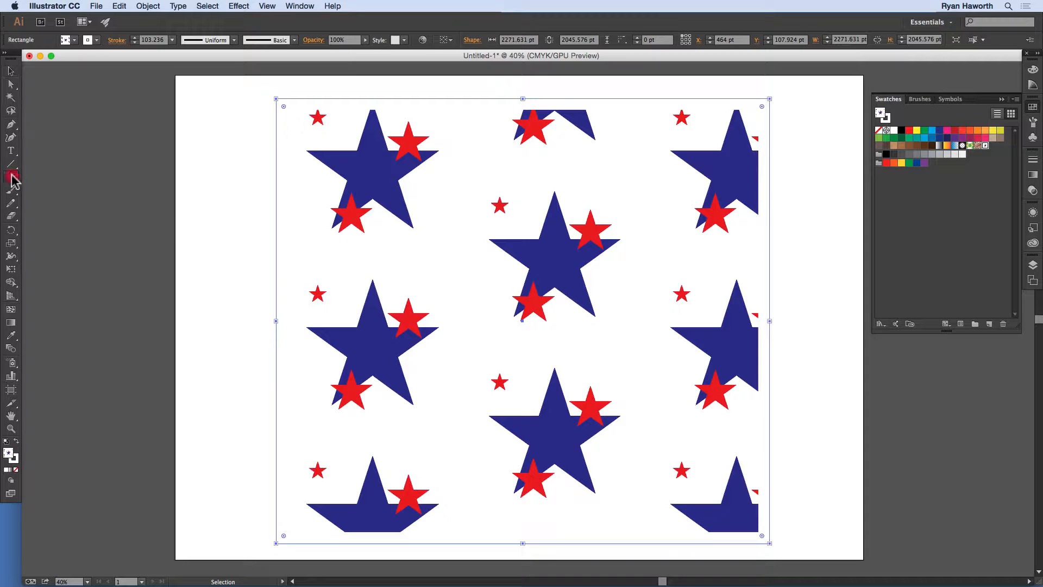
drag(12, 175, 40, 174)
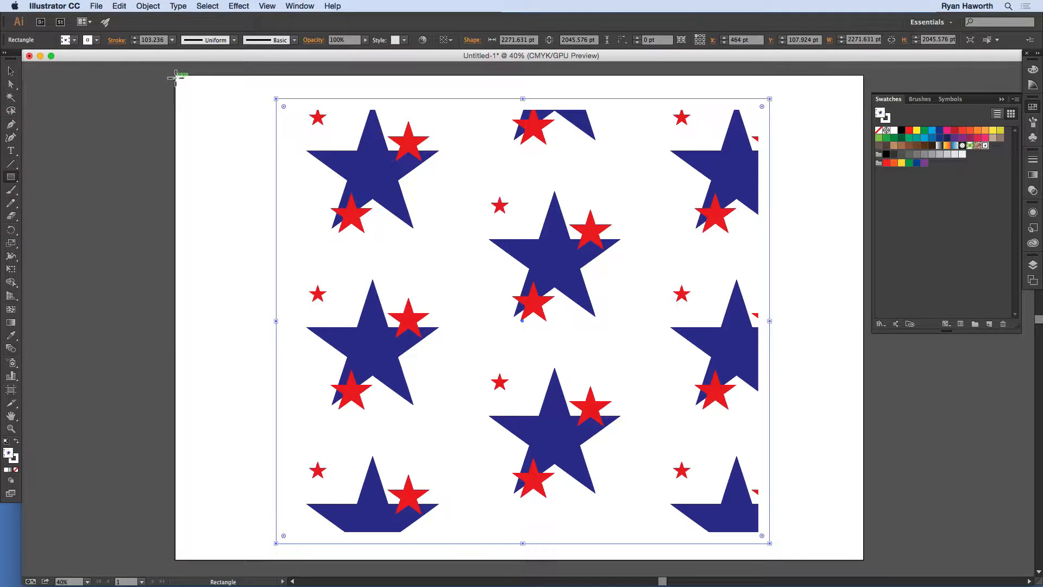
mouse_move(175, 77)
mouse_down()
mouse_move(675, 389)
mouse_move(853, 536)
mouse_move(861, 557)
mouse_up()
key(d)
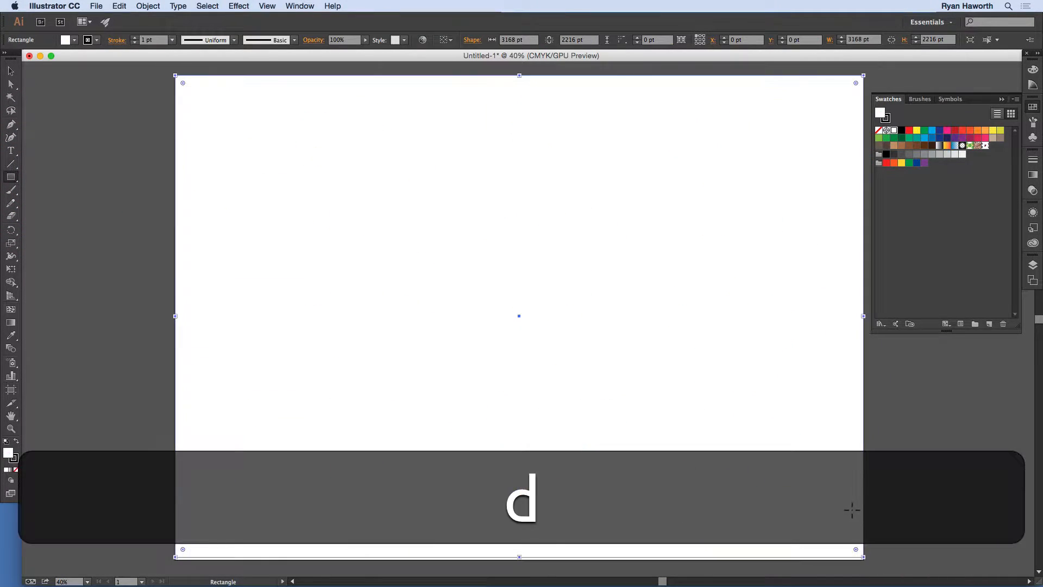
key(shift+x)
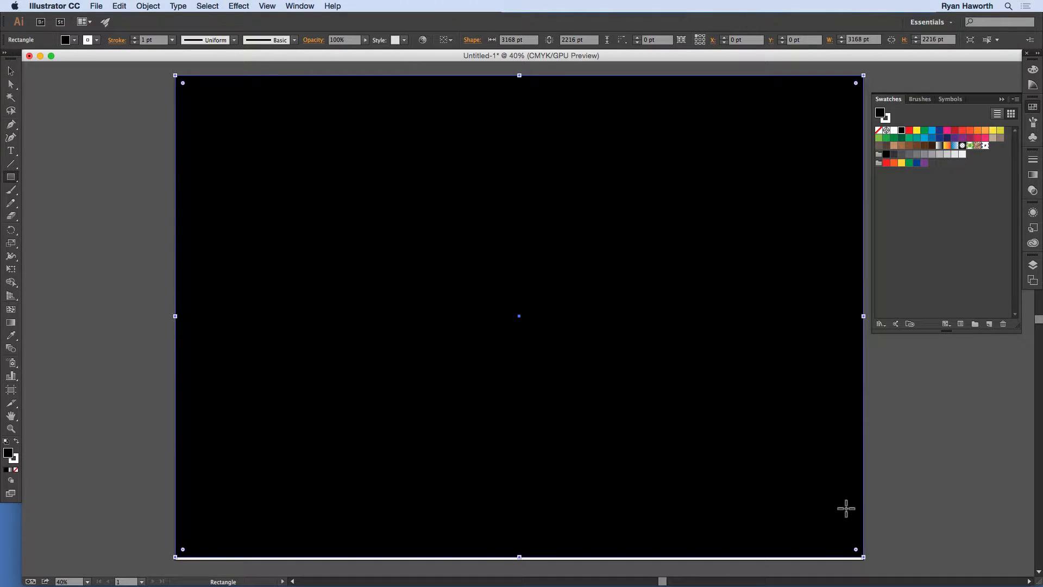
key(shift+super+bracketleft)
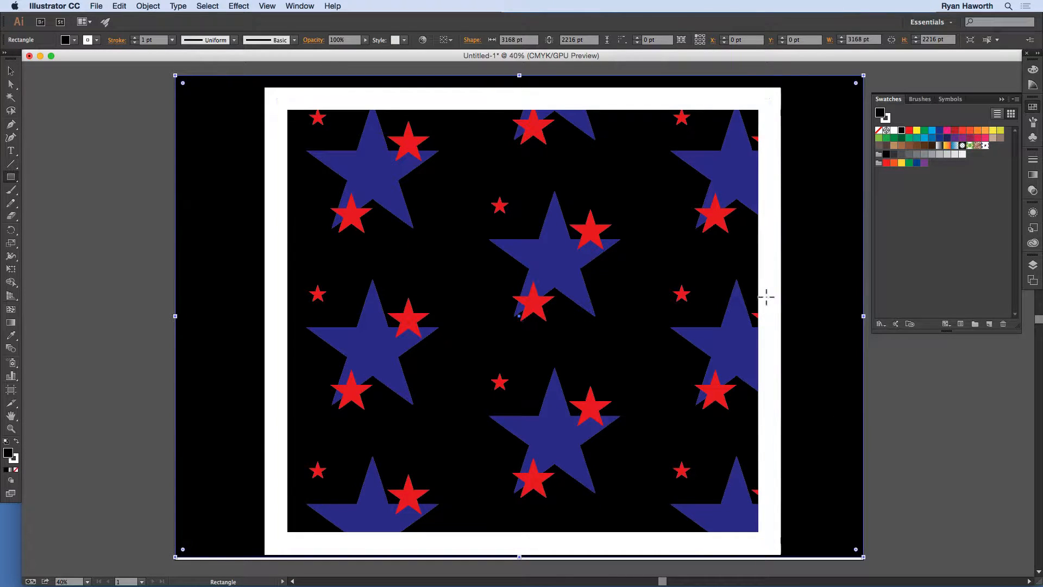
Shrink the pattern-filled rectangle to about 1590 by 1337.5 pt and move it around over the black background.
key(v)
click(498, 206)
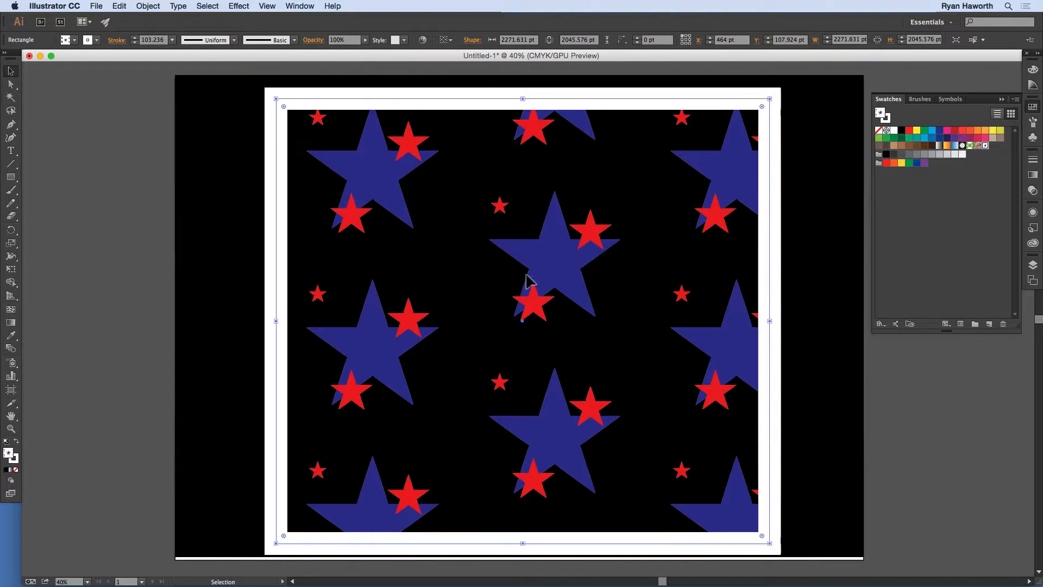
drag(553, 258, 528, 272)
drag(748, 113, 600, 262)
drag(550, 290, 621, 196)
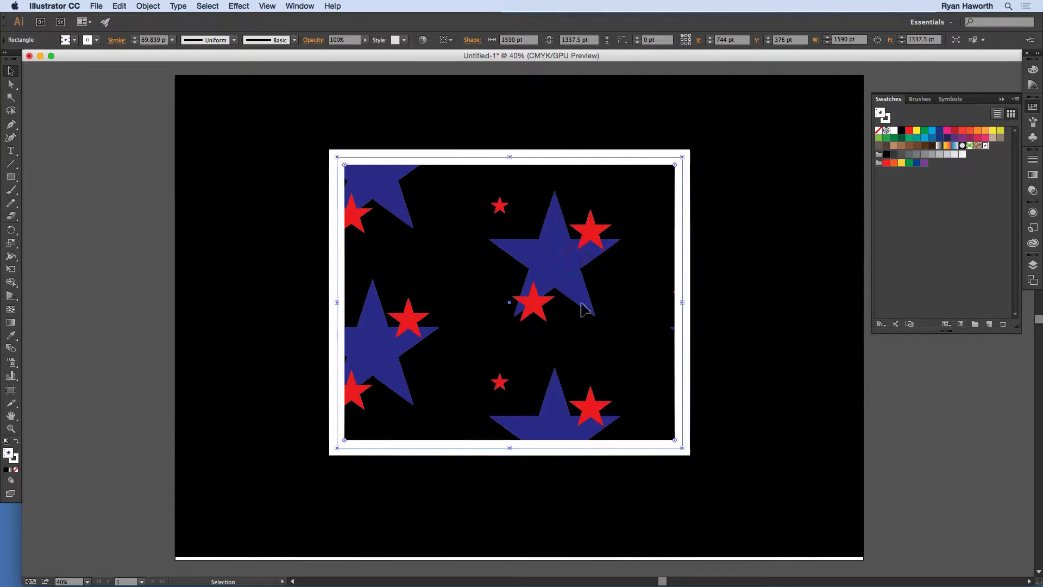
drag(589, 275, 652, 272)
drag(564, 266, 406, 239)
Delete the black background rectangle, and move the pattern-filled rectangle to about X 194 pt, Y 719 pt.
click(705, 259)
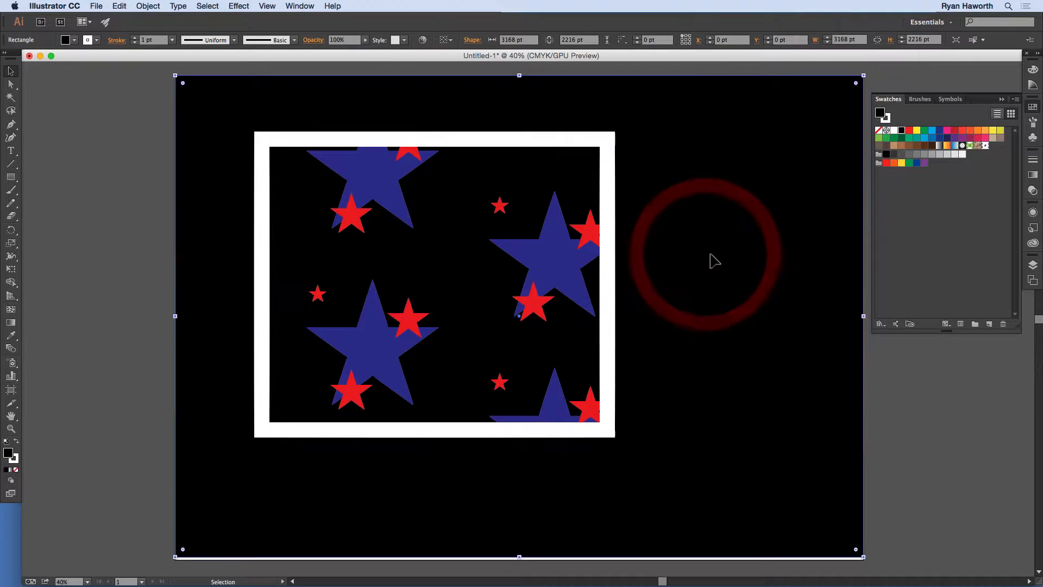
key(BackSpace)
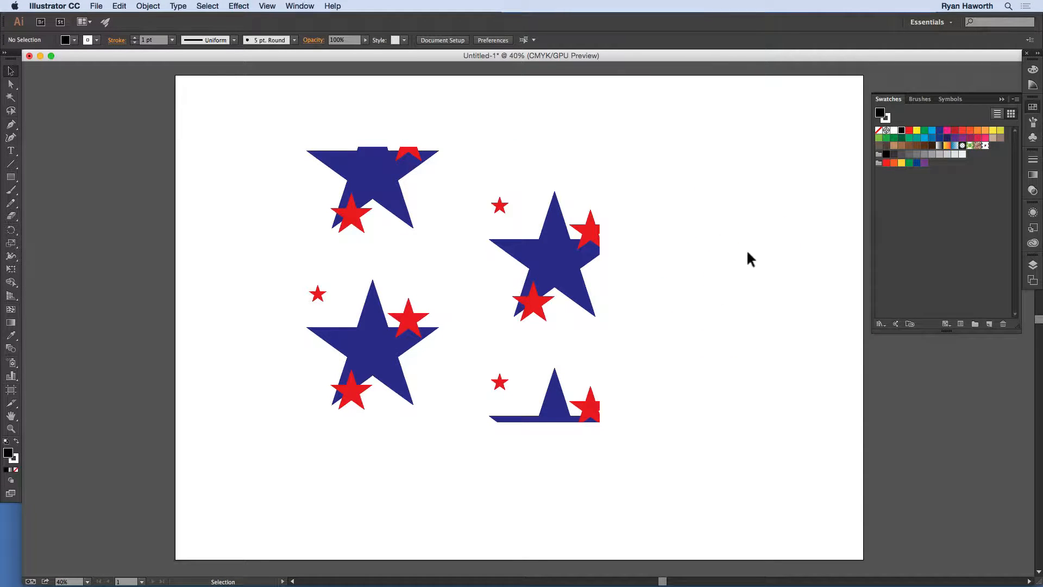
drag(559, 242, 517, 333)
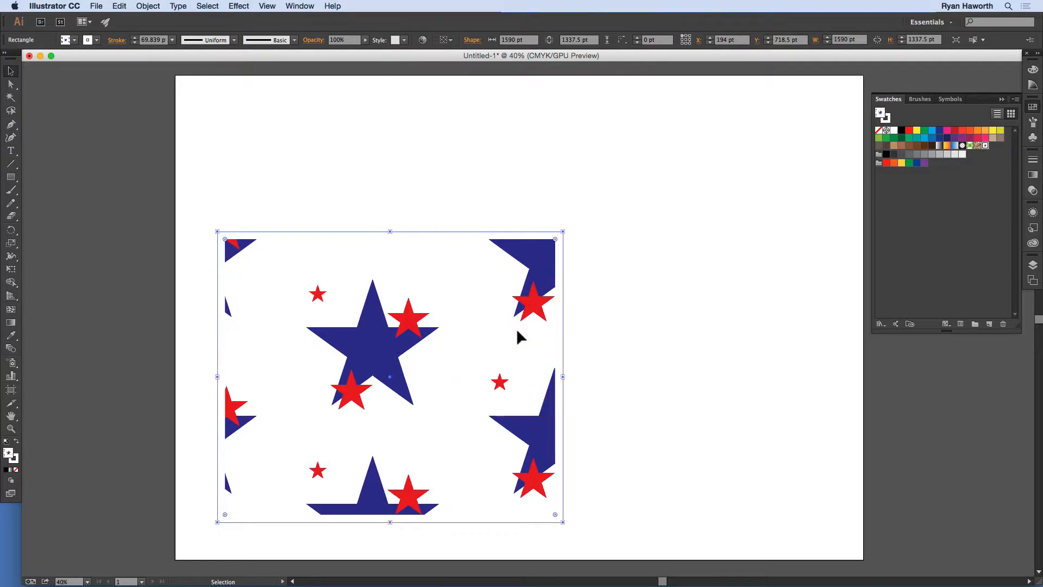
Place the star pattern swatch's artwork on the upper part of the artboard and isolate its group for editing.
drag(986, 152, 644, 172)
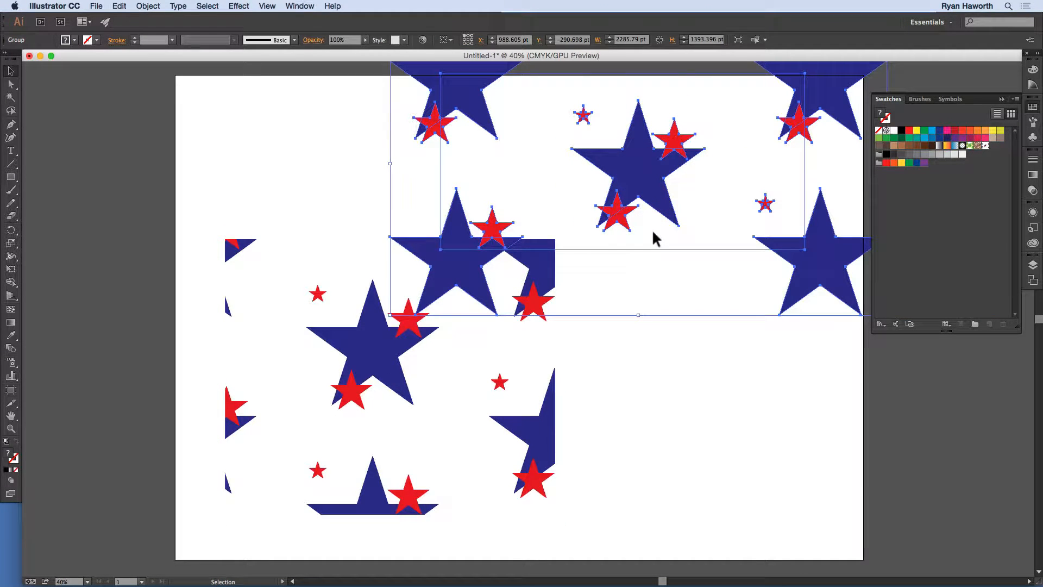
drag(652, 210, 601, 288)
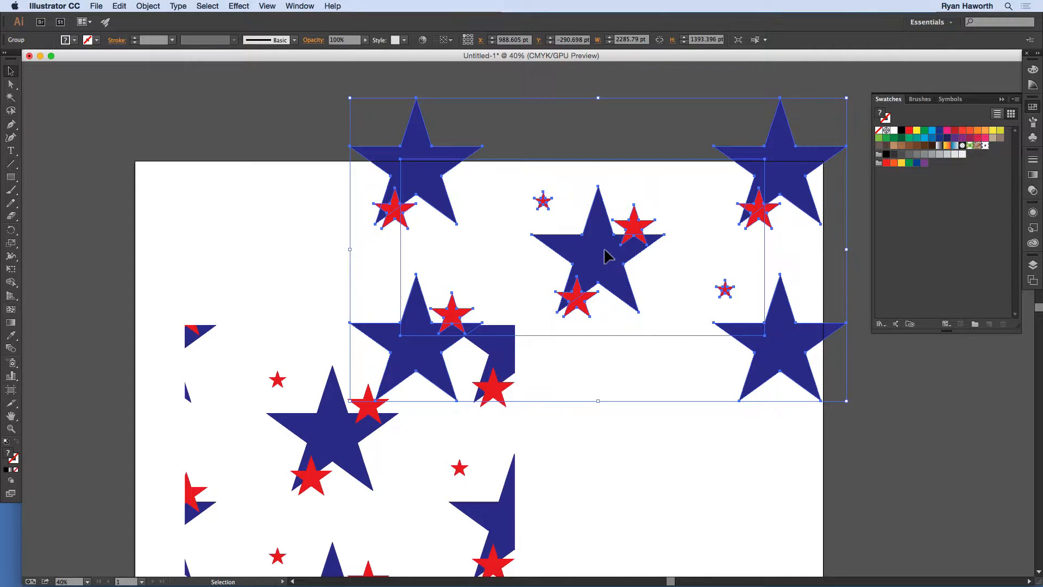
click(609, 408)
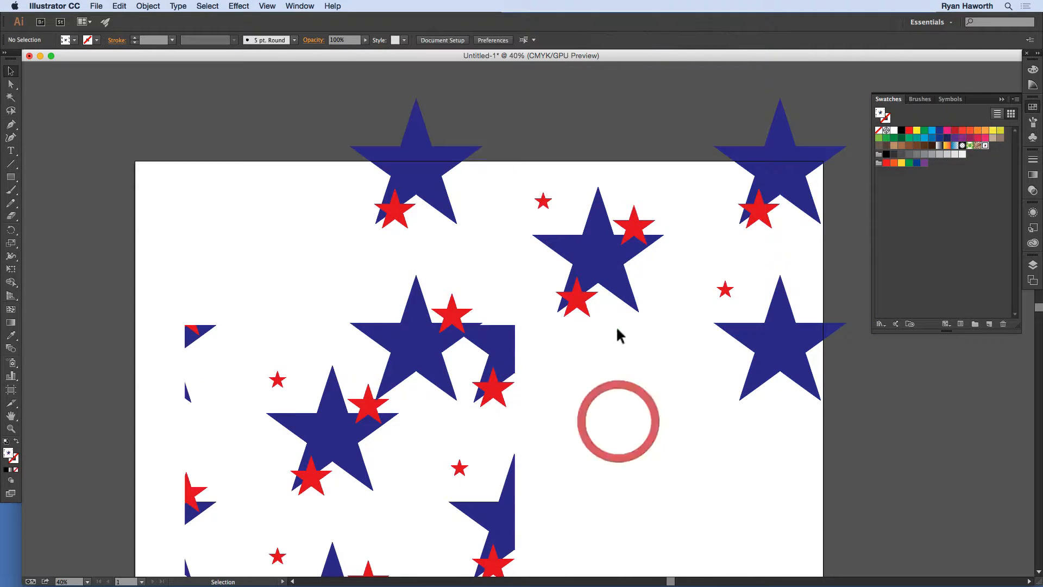
click(609, 256)
right_click(609, 258)
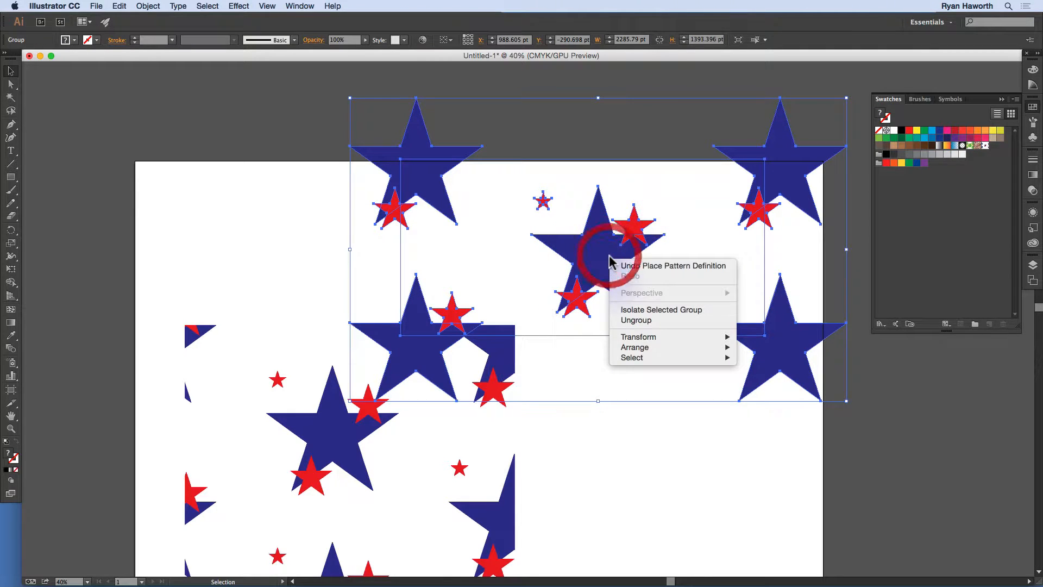
click(632, 311)
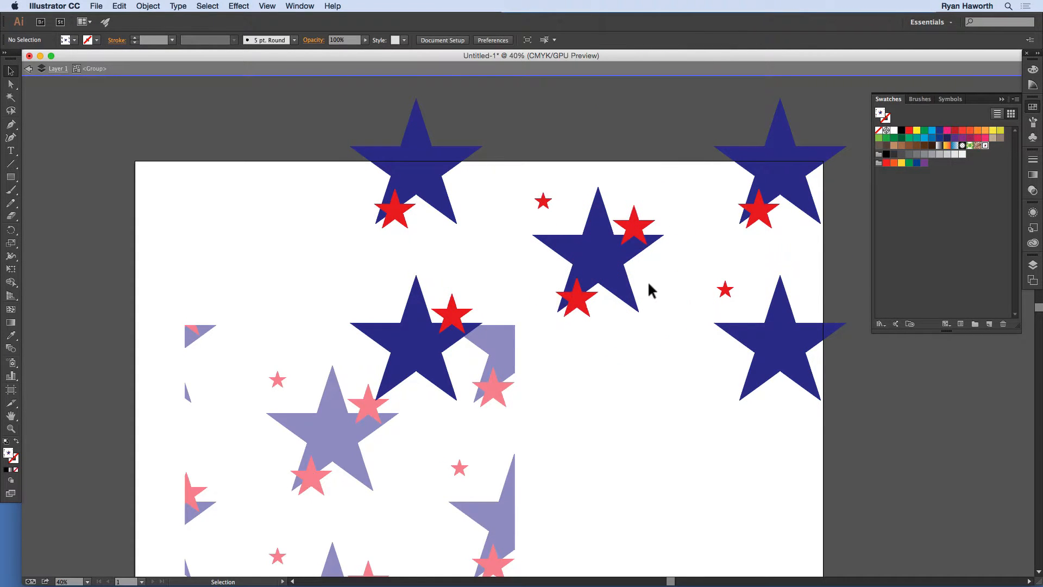
Draw a yellow background rectangle of about 2520 by 1522.5 pt behind the isolated stars, and exit the group.
key(m)
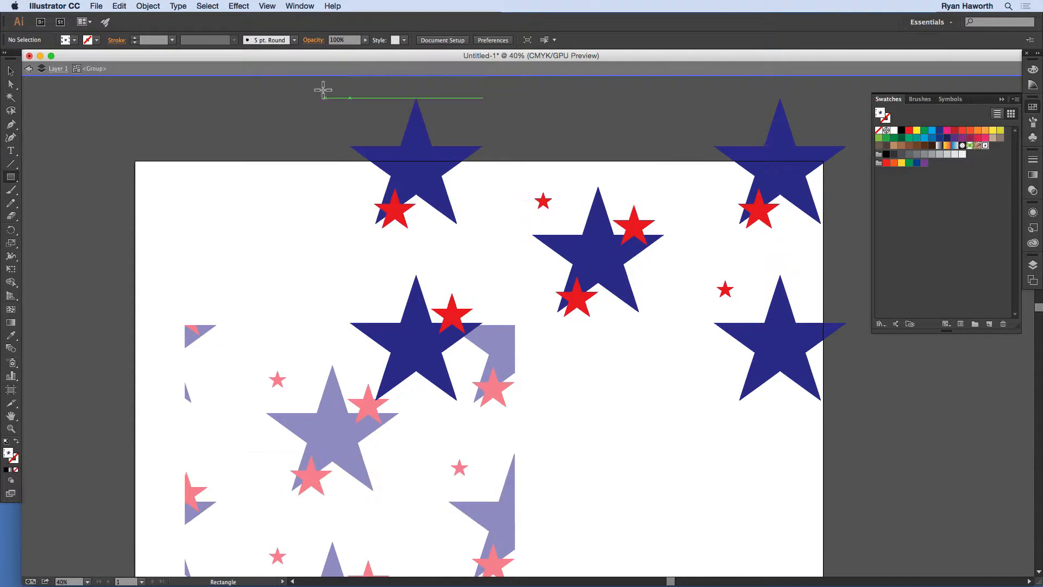
drag(314, 93, 862, 423)
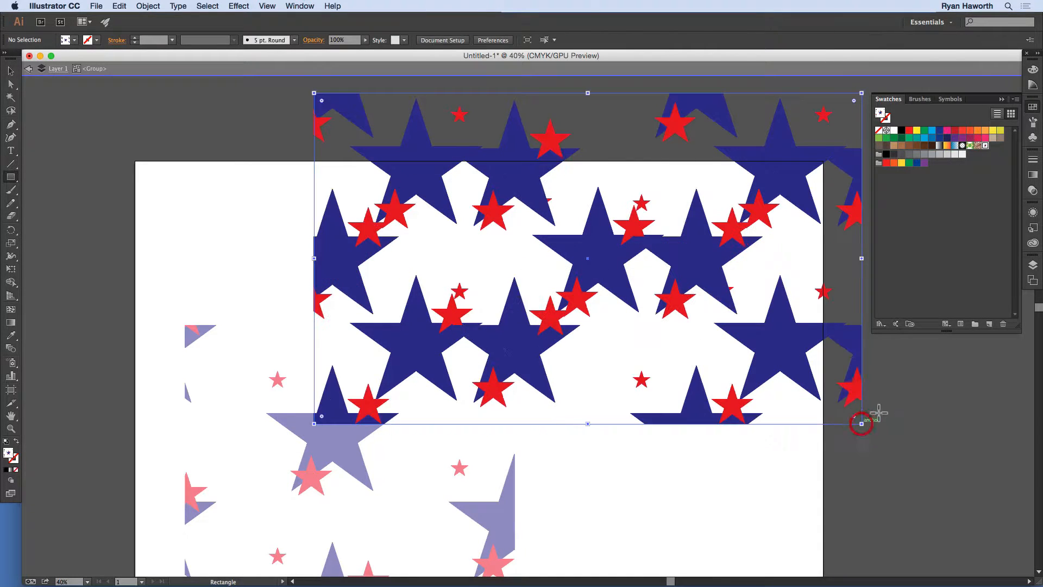
click(909, 132)
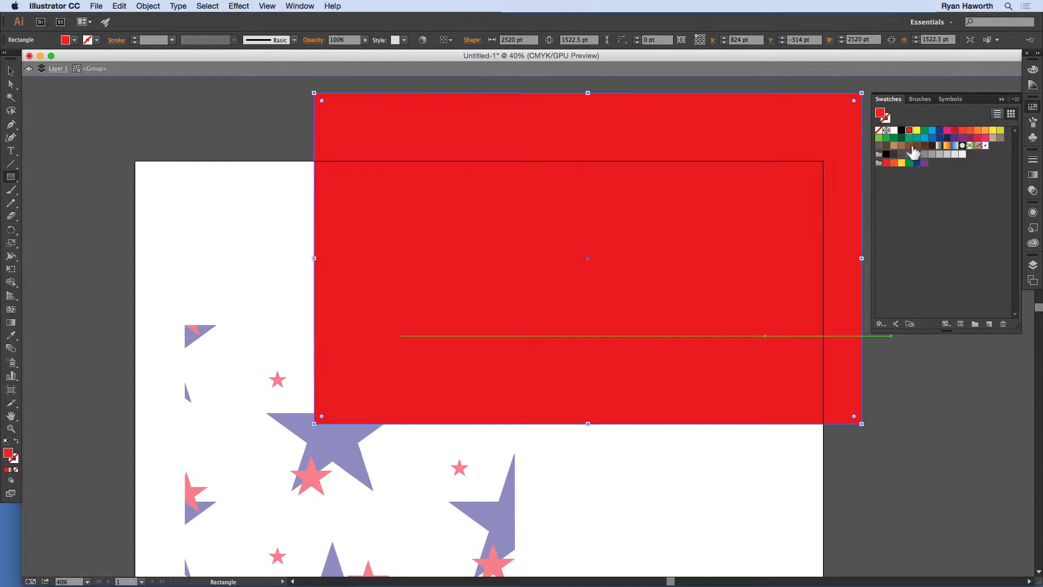
key(shift+super+bracketleft)
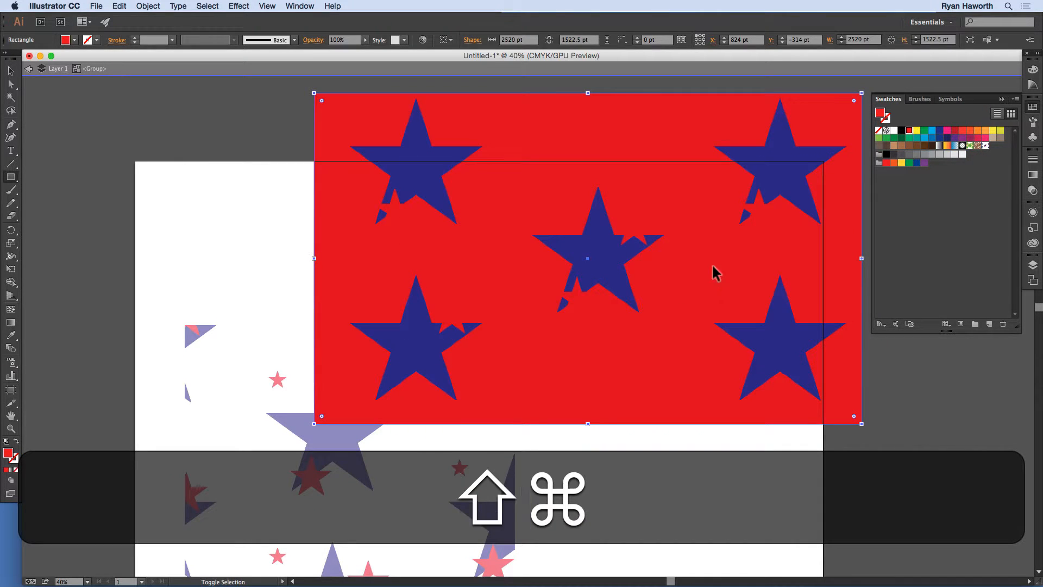
click(993, 132)
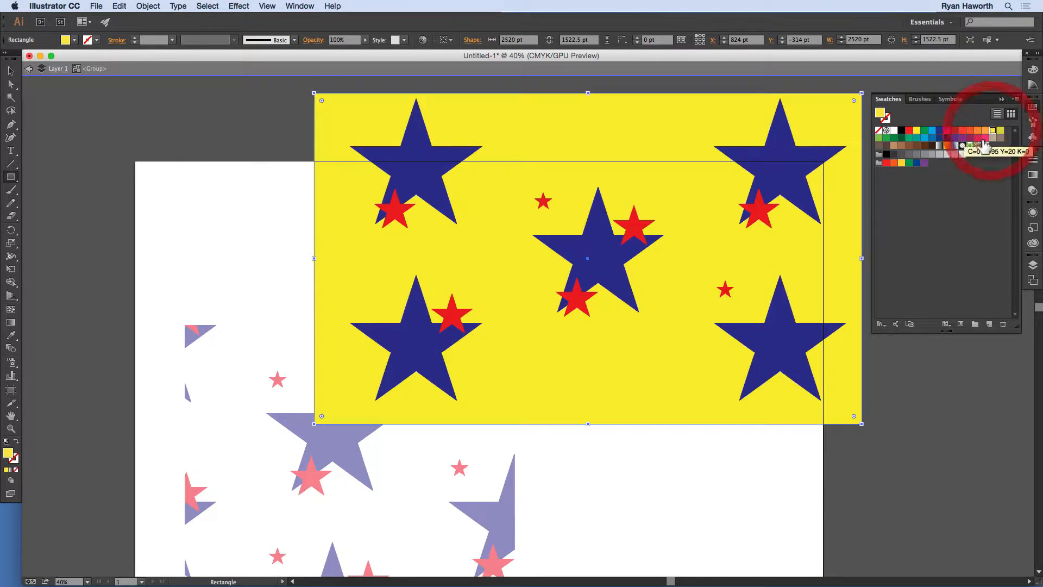
key(super)
super+click(566, 455)
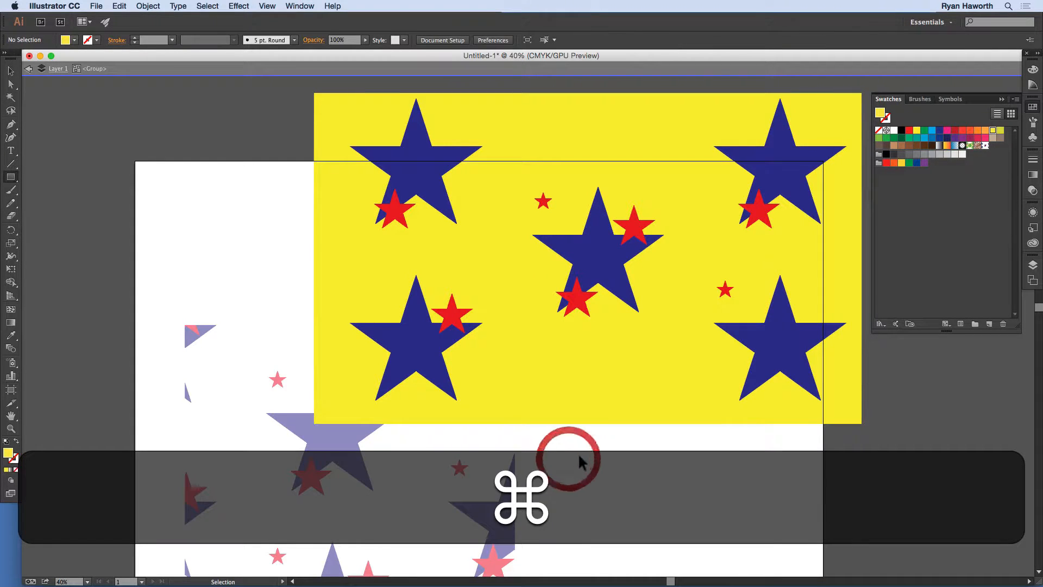
super+click(642, 450)
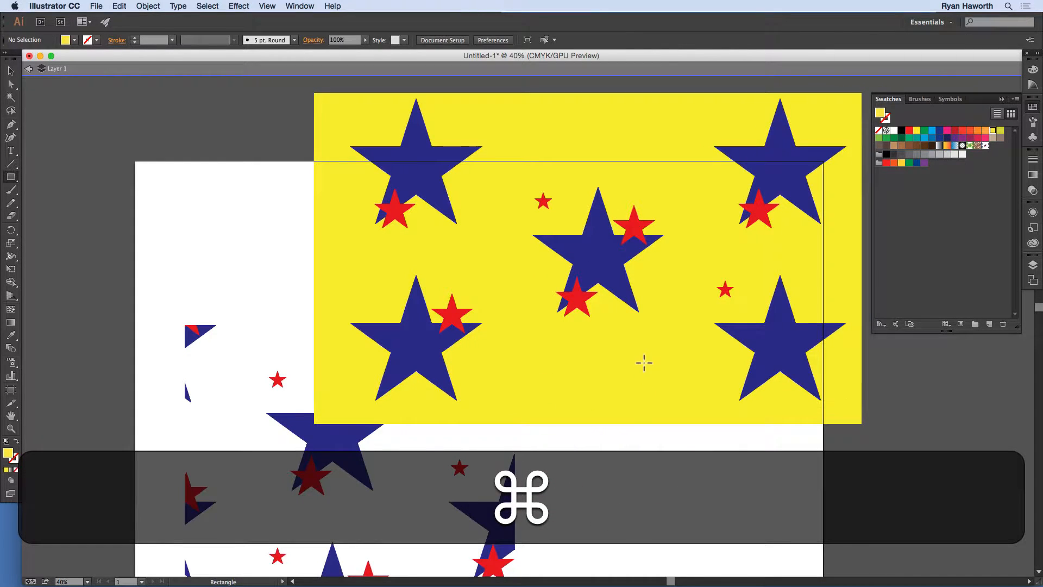
super+click(642, 380)
super+click(617, 465)
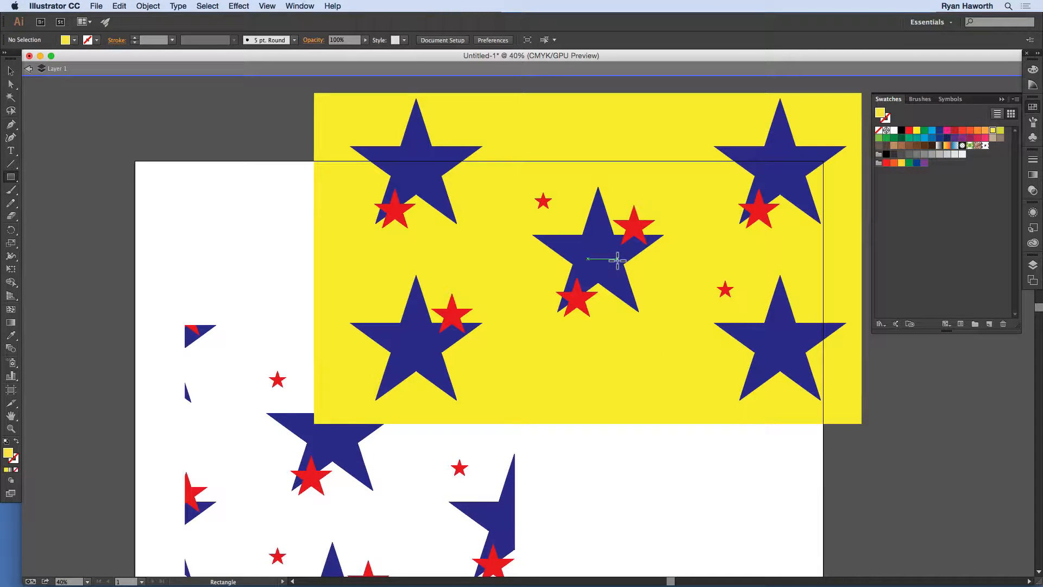
Replace the star pattern swatch with the yellow-backed star group, and delete the group from the artboard.
key(v)
drag(619, 260, 984, 145)
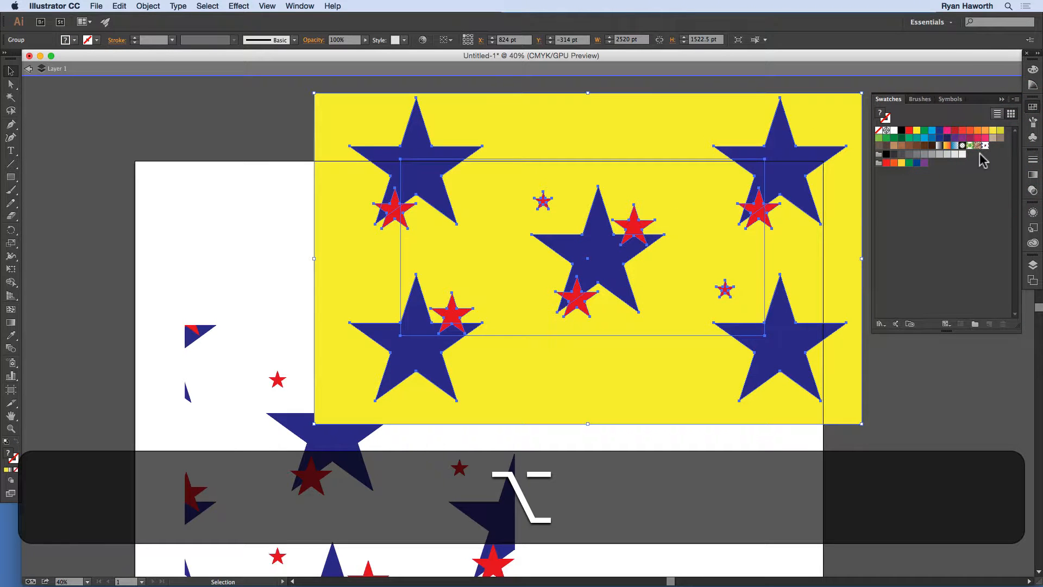
click(644, 179)
key(BackSpace)
Move the pattern-filled rectangle to about X 562 pt, Y 186 pt, and exit isolation mode.
click(452, 354)
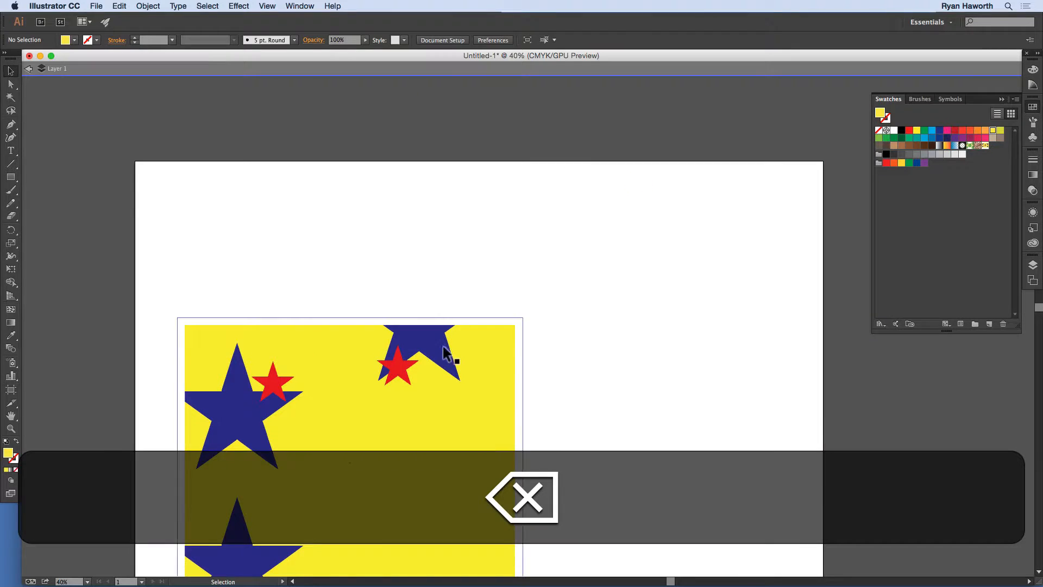
drag(456, 329, 525, 245)
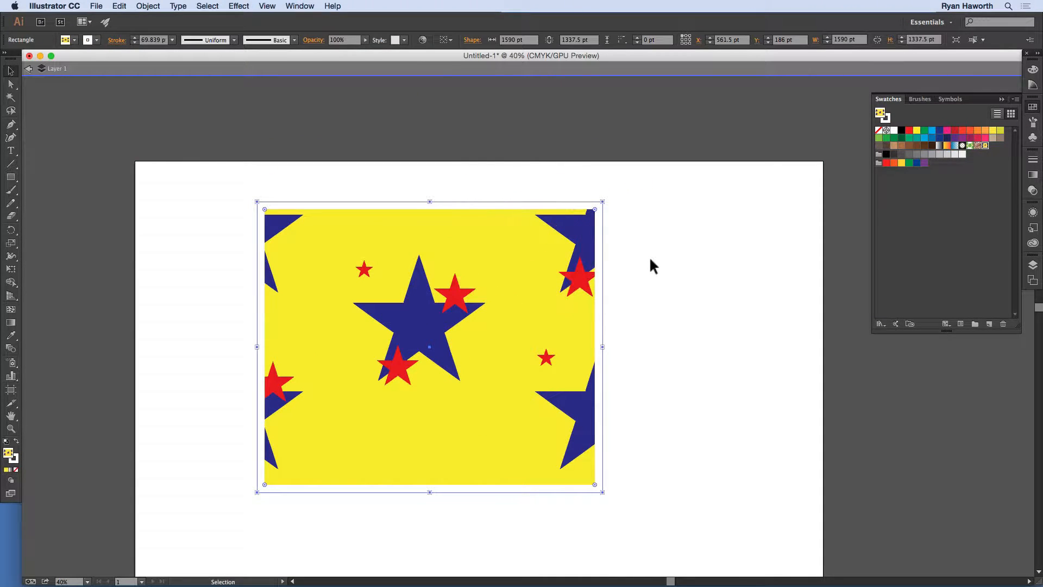
key(super+0)
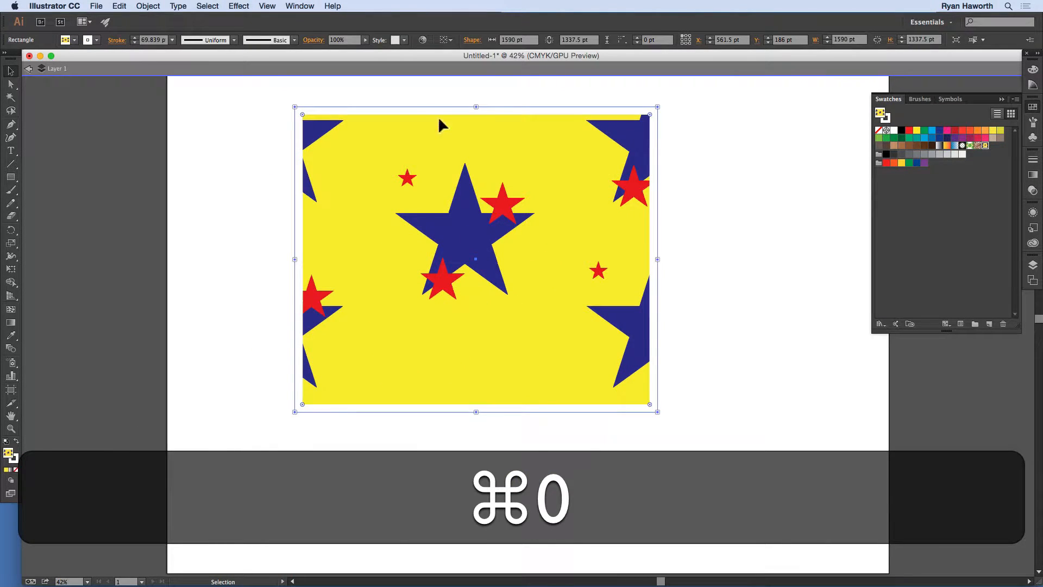
double_click(193, 240)
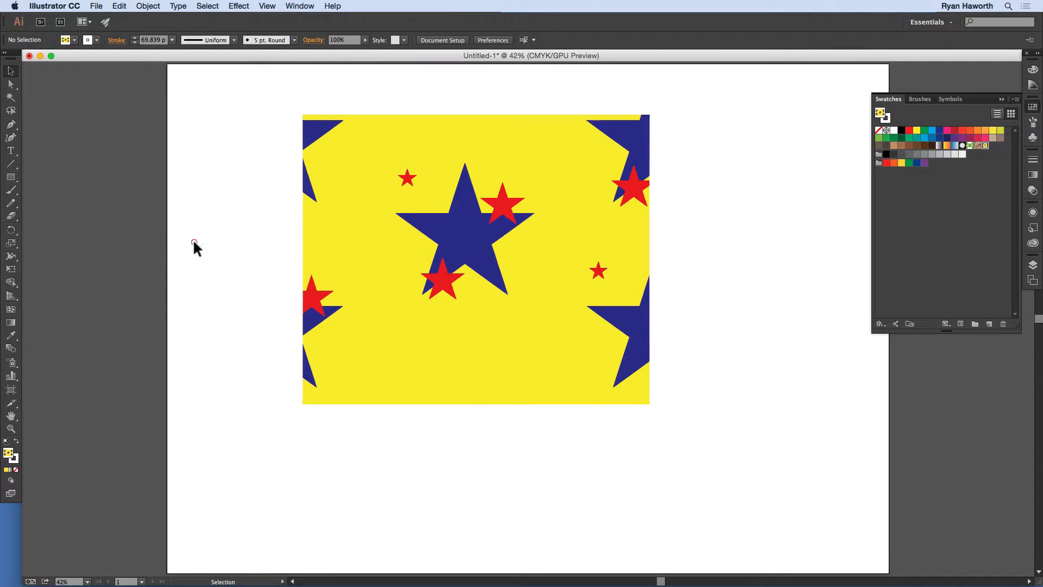
Delete the yellow star-patterned rectangle from the artboard.
click(394, 195)
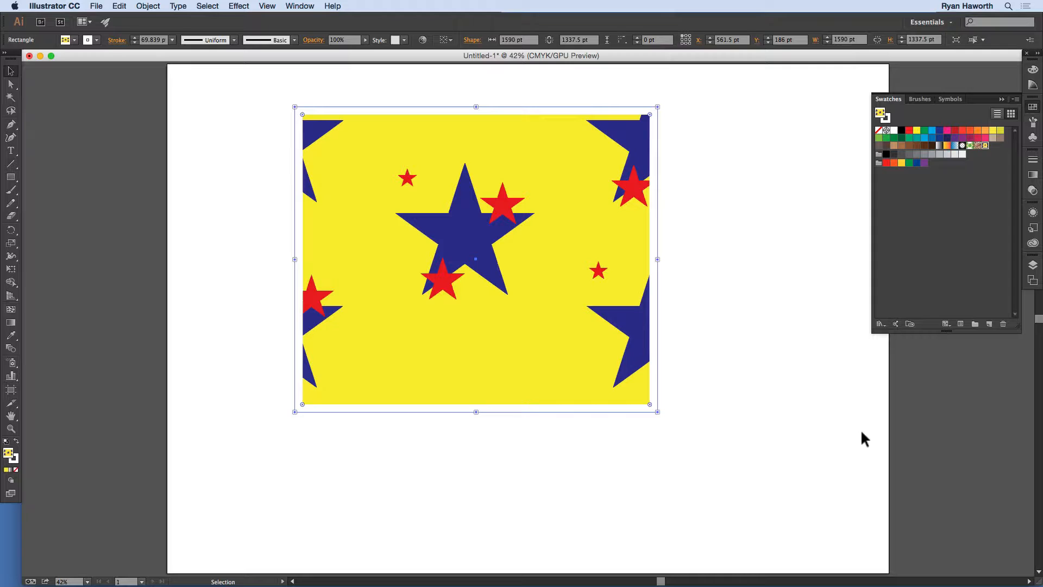
key(BackSpace)
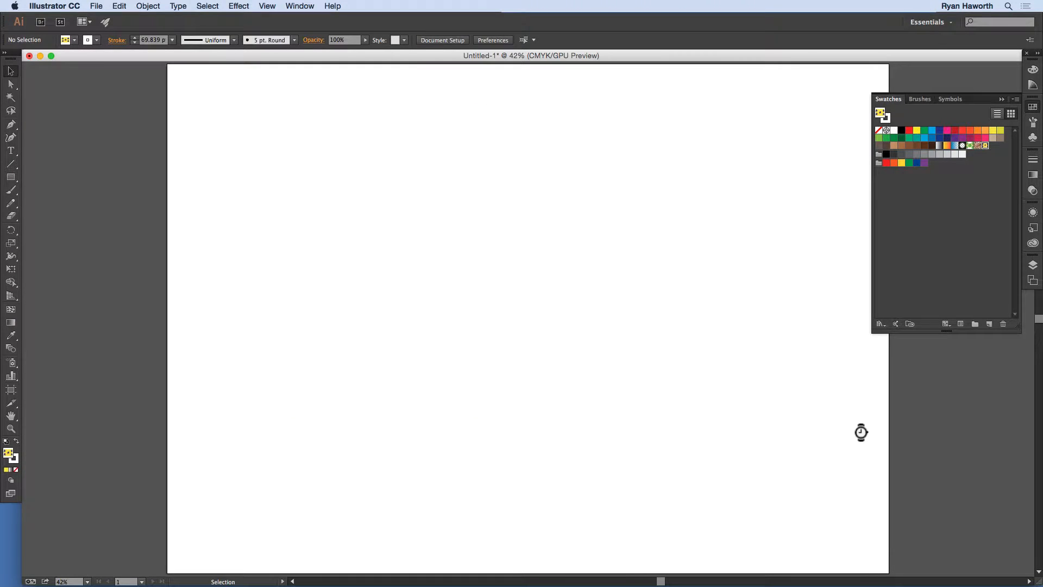
Draw a square of about 269 by 269 pt with the default white fill and black stroke in the artboard's upper-left area.
key(m)
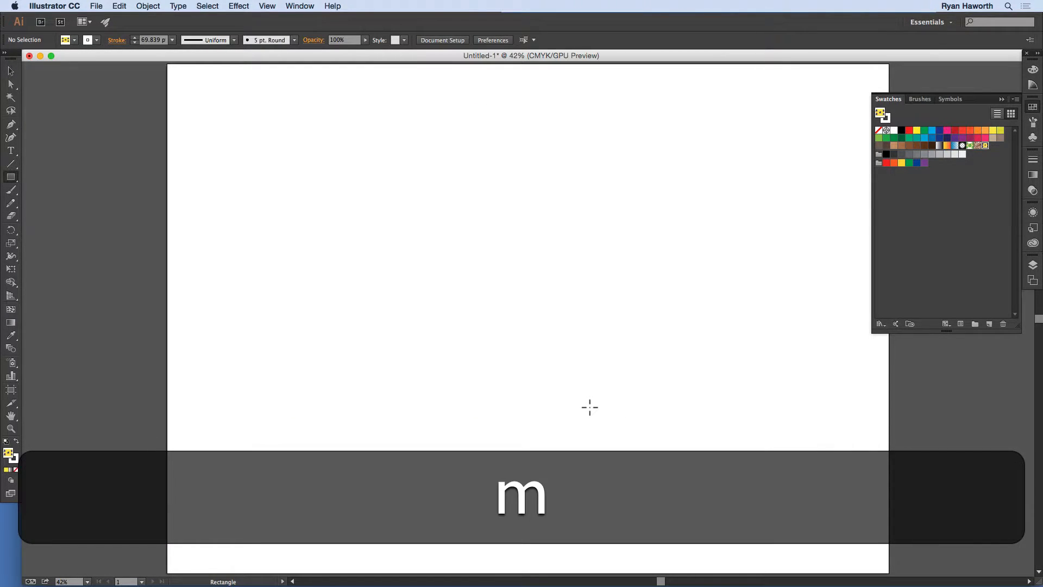
key(d)
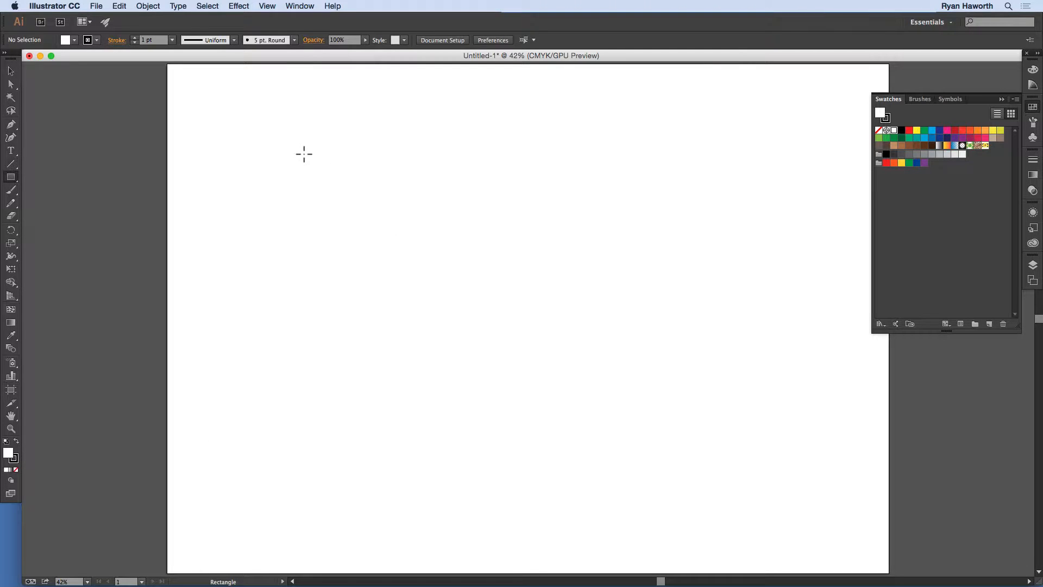
mouse_move(304, 153)
mouse_down()
mouse_move(351, 240)
mouse_move(330, 223)
mouse_move(308, 196)
mouse_move(334, 215)
mouse_move(364, 215)
mouse_up()
key(shift)
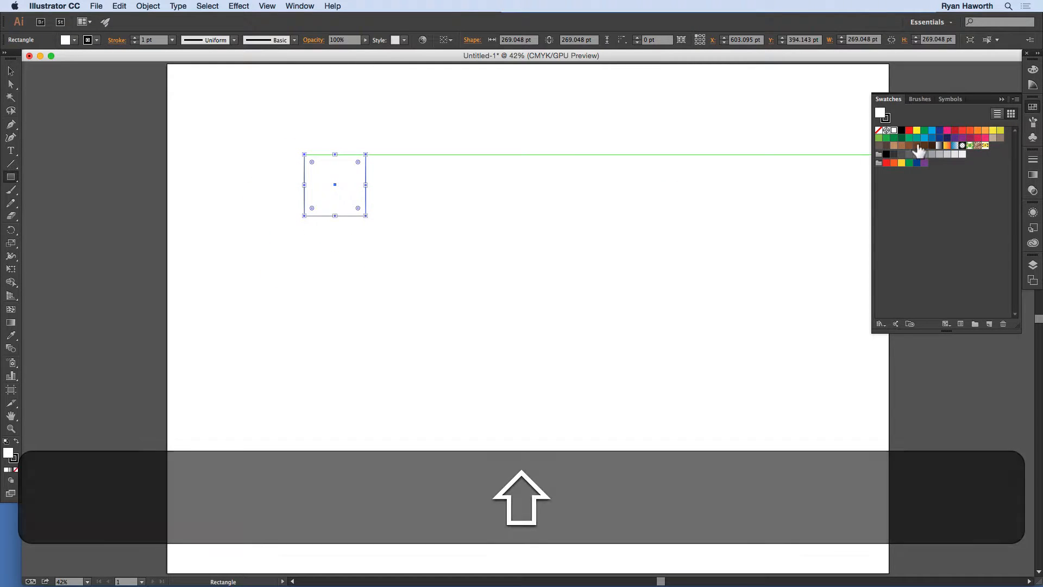
Fill the square with the white-to-black gradient swatch and redirect the gradient to run from white at its top to black at its bottom.
click(939, 145)
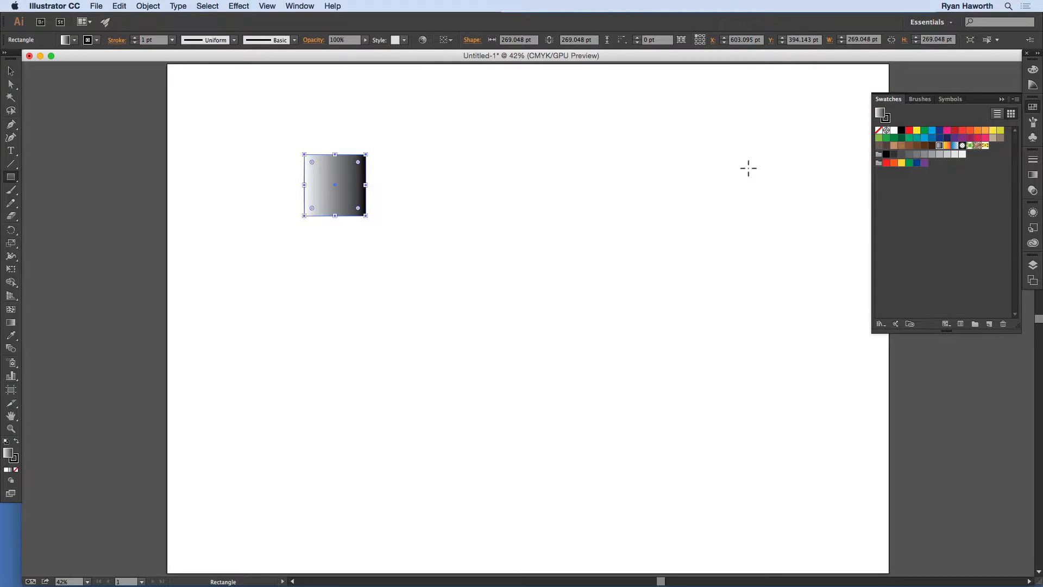
key(g)
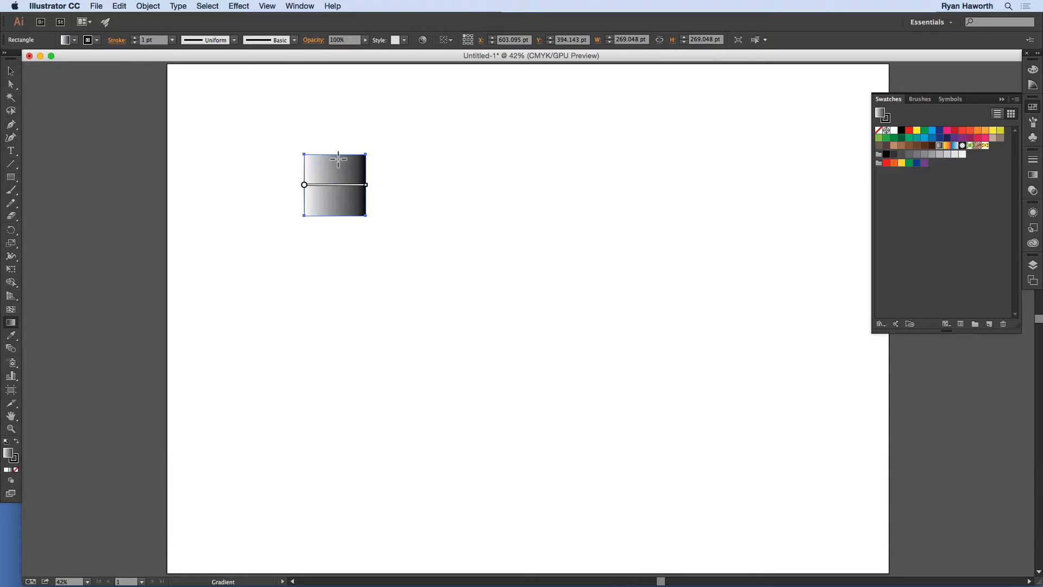
drag(338, 158, 342, 218)
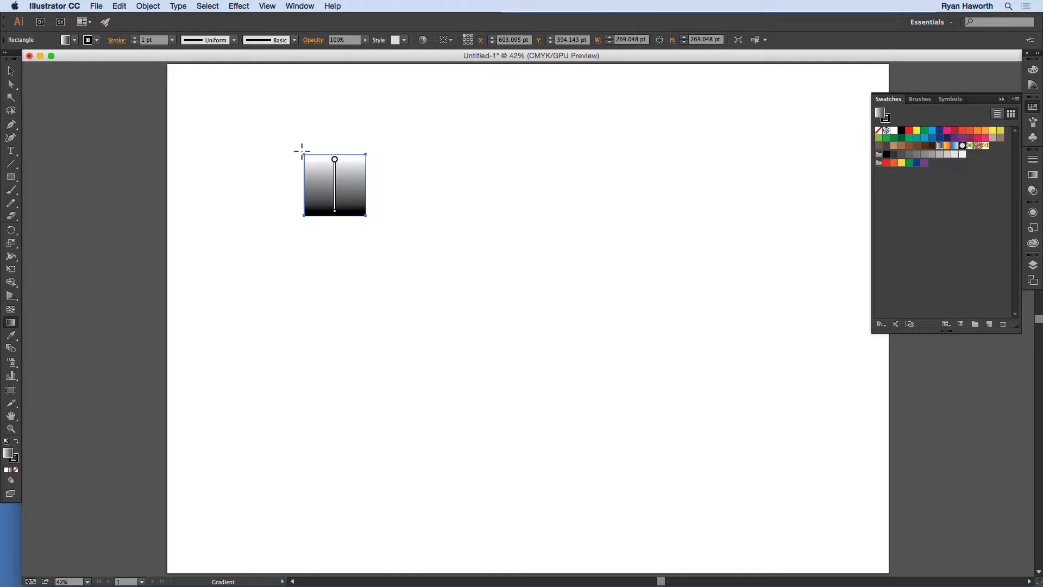
Scale the gradient square down proportionally in several passes to about 0.11 by 0.11 pt.
key(v)
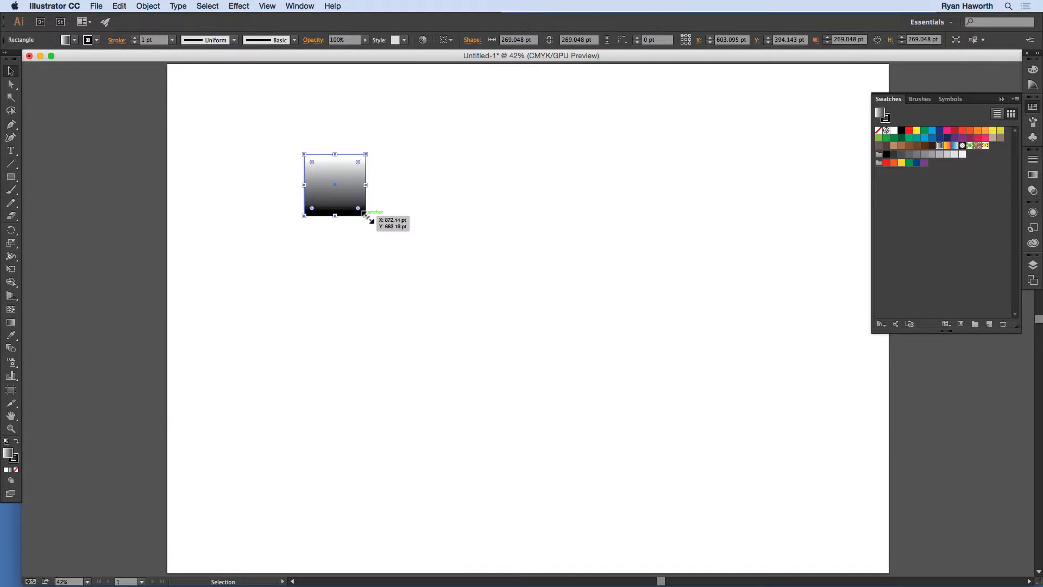
drag(368, 216, 756, 580)
key(super+space)
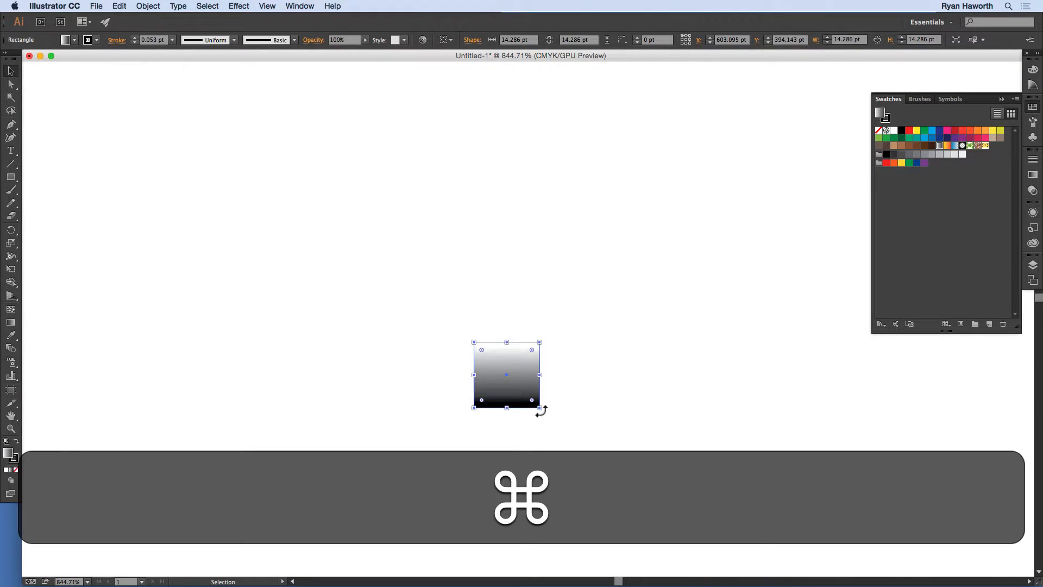
drag(540, 407, 795, 585)
key(super+space)
key(space)
drag(590, 457, 775, 566)
key(shift)
key(super+space)
drag(614, 490, 472, 320)
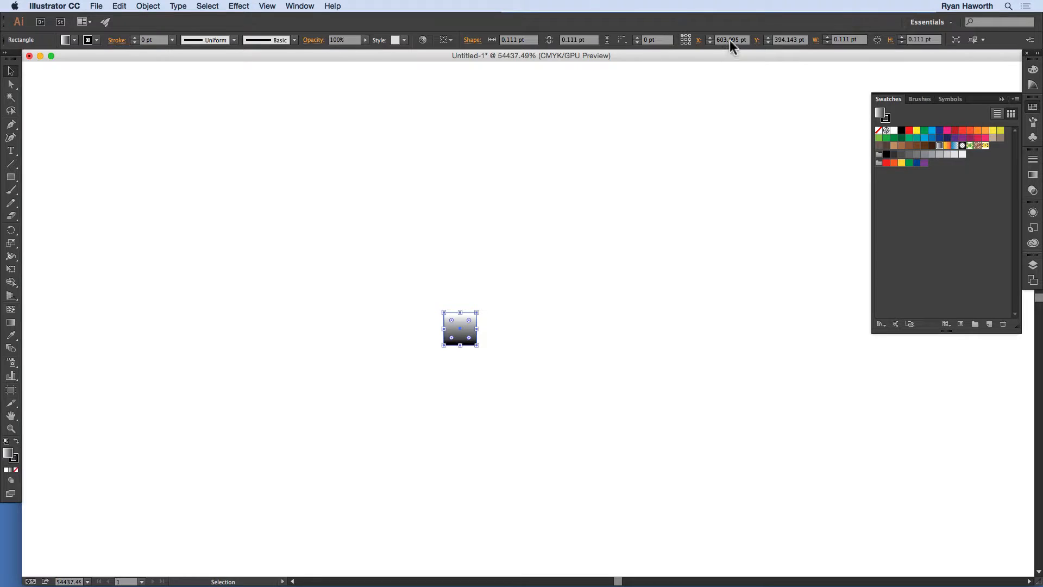
Set the tiny gradient square's width and height to 0.1 pt each, and link its proportions.
double_click(843, 40)
text(10)
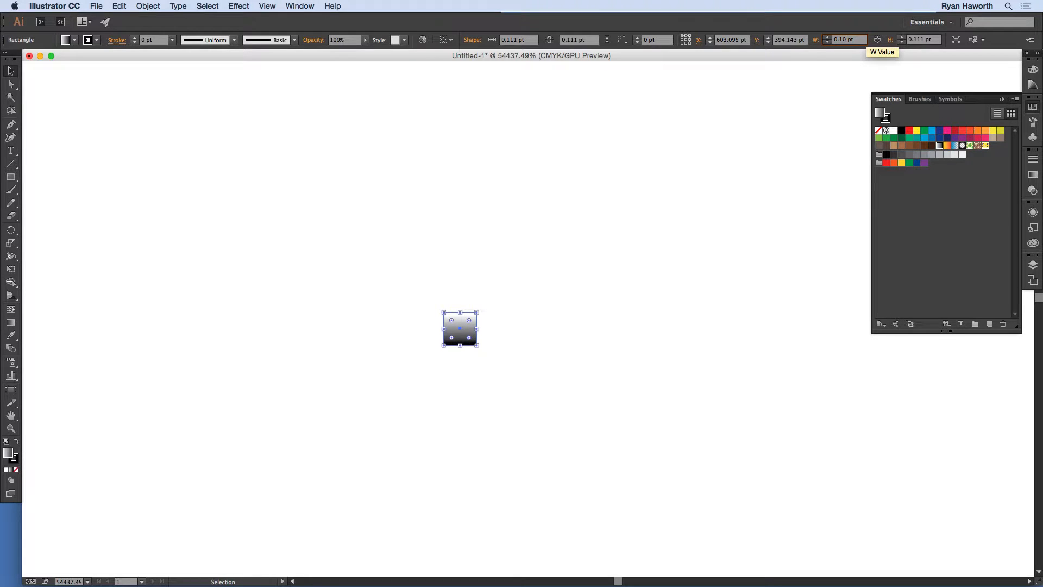
click(876, 40)
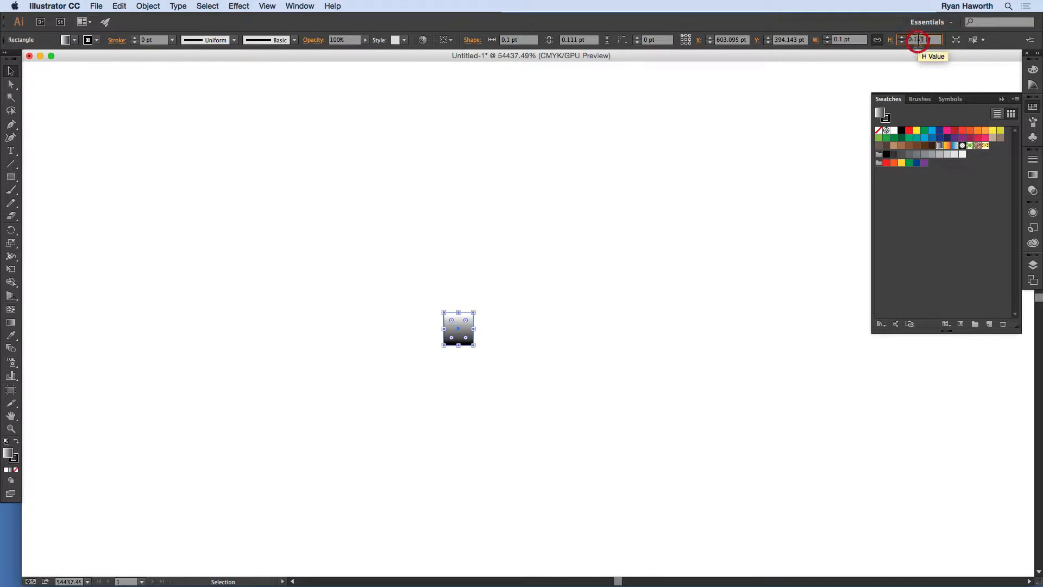
click(877, 40)
click(916, 41)
key(BackSpace)
key(BackSpace)
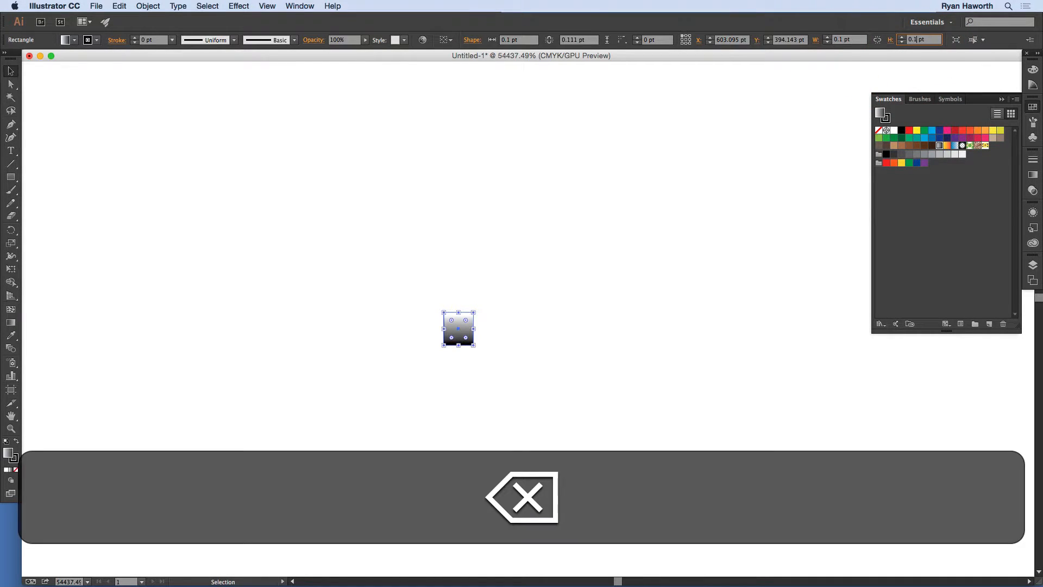
click(877, 39)
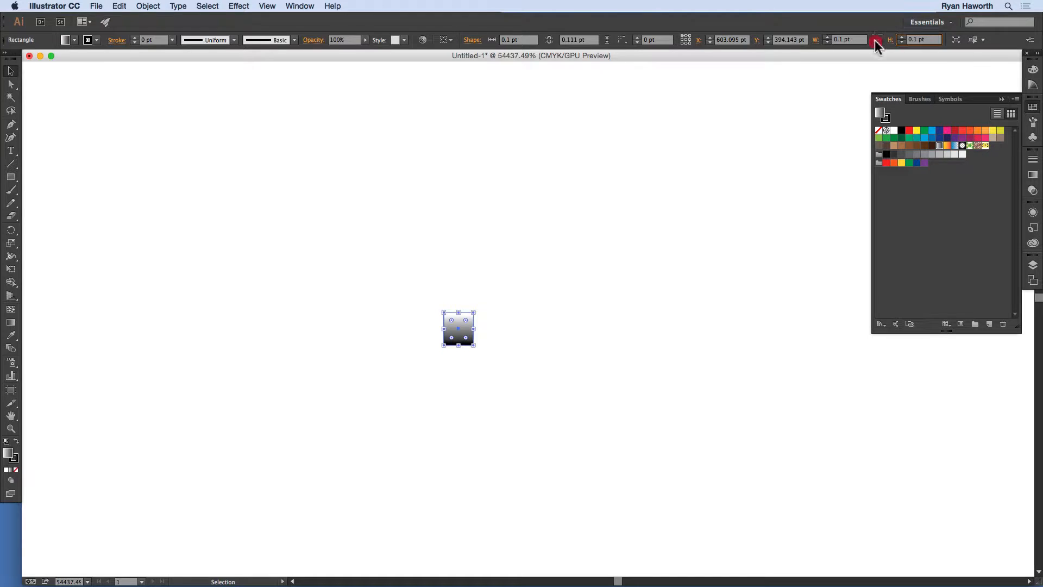
mouse_move(474, 342)
mouse_down()
mouse_move(539, 405)
mouse_move(473, 341)
mouse_up()
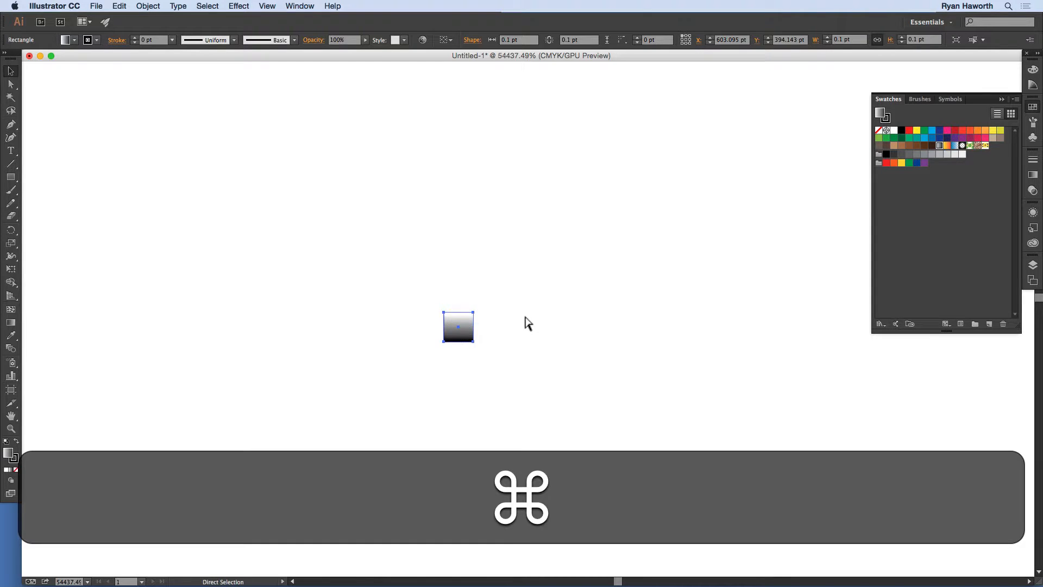
Add the 0.1 pt gradient square to the swatches as a new pattern, and deselect it.
key(super+minus)
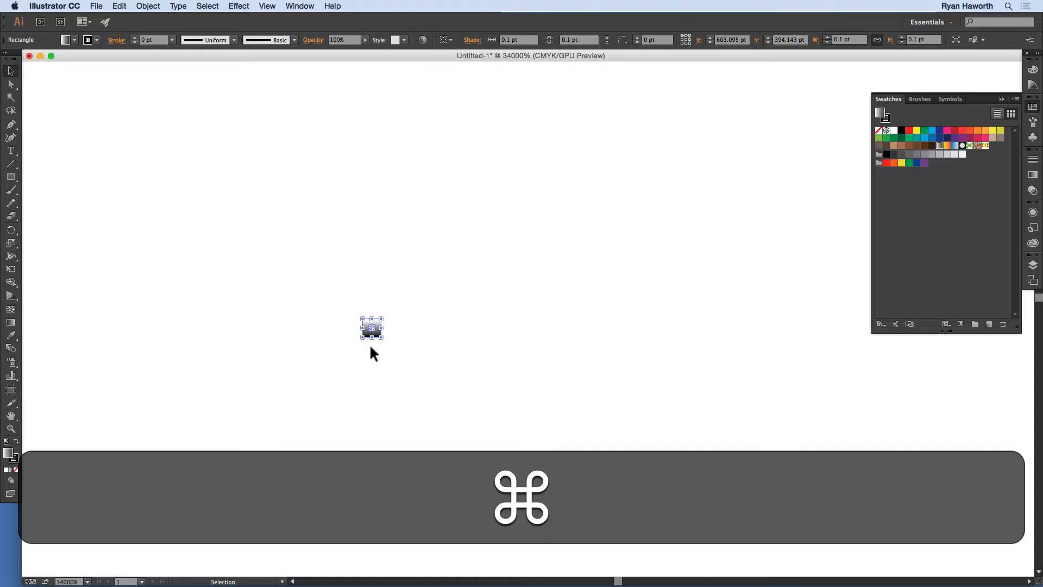
click(404, 323)
click(371, 328)
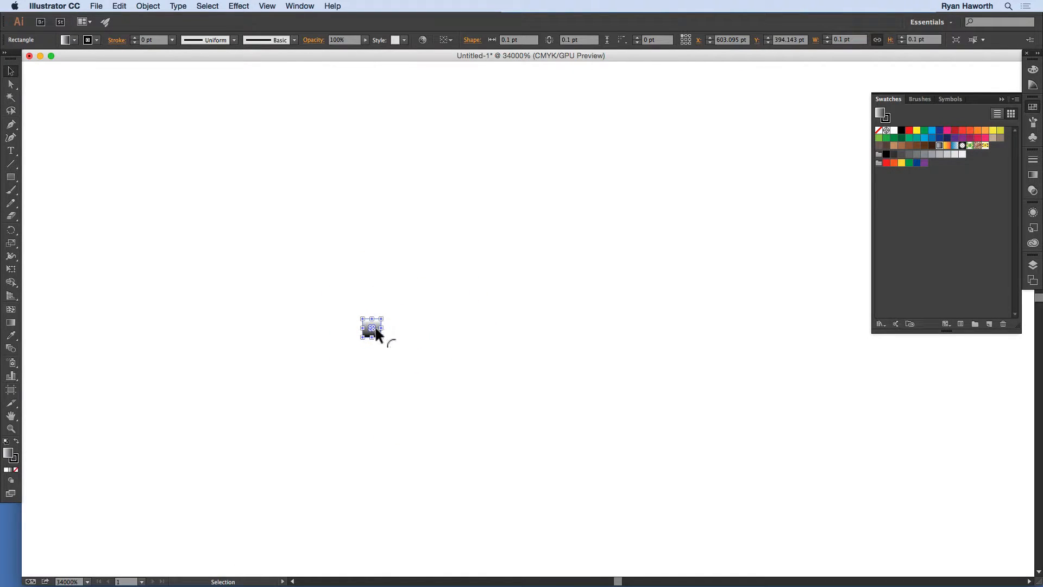
key(super+equal)
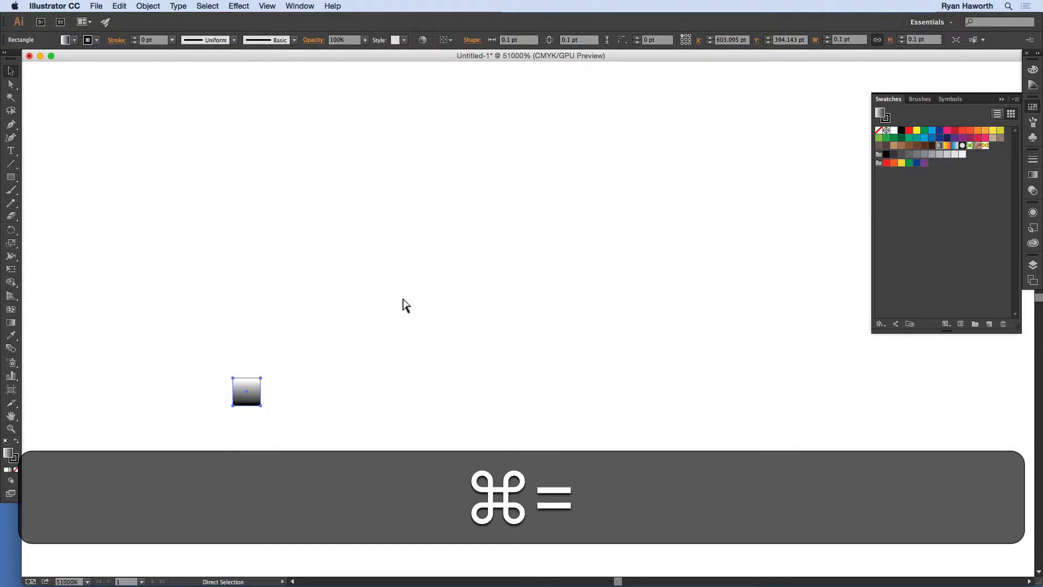
key(super+equal)
key(space)
drag(261, 400, 447, 393)
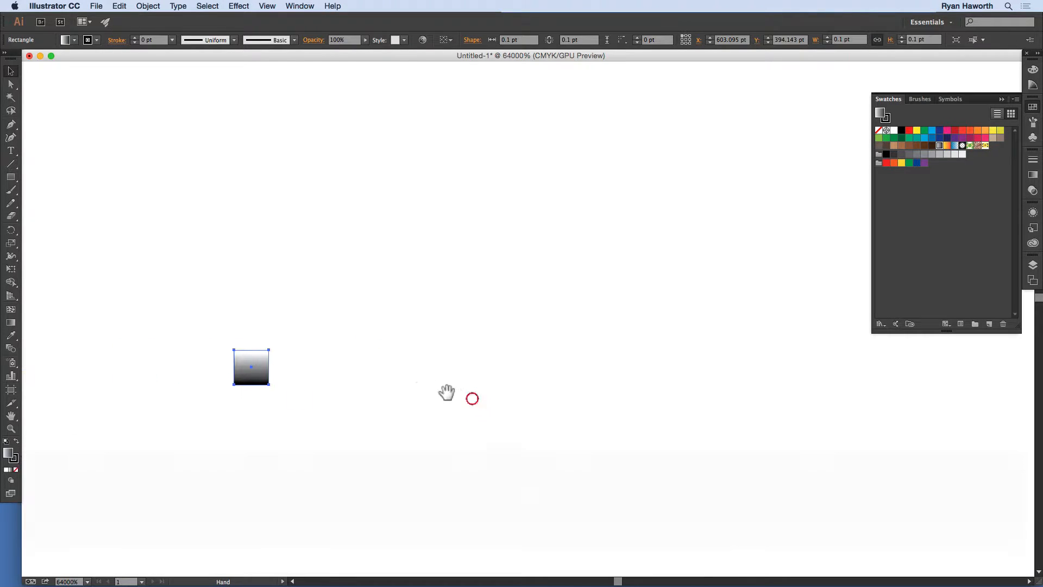
drag(253, 363, 969, 178)
click(461, 370)
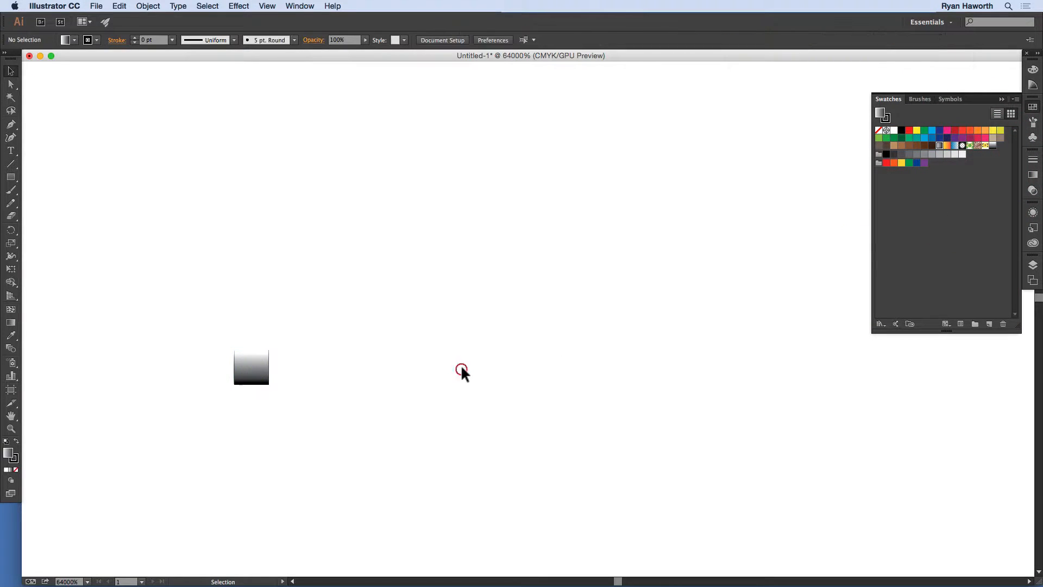
Draw a rectangle of about 4.1 by 2.4 pt beside the gradient square and fill it with the new gradient tile pattern swatch.
key(super+minus)
key(super+minus)
key(super+minus)
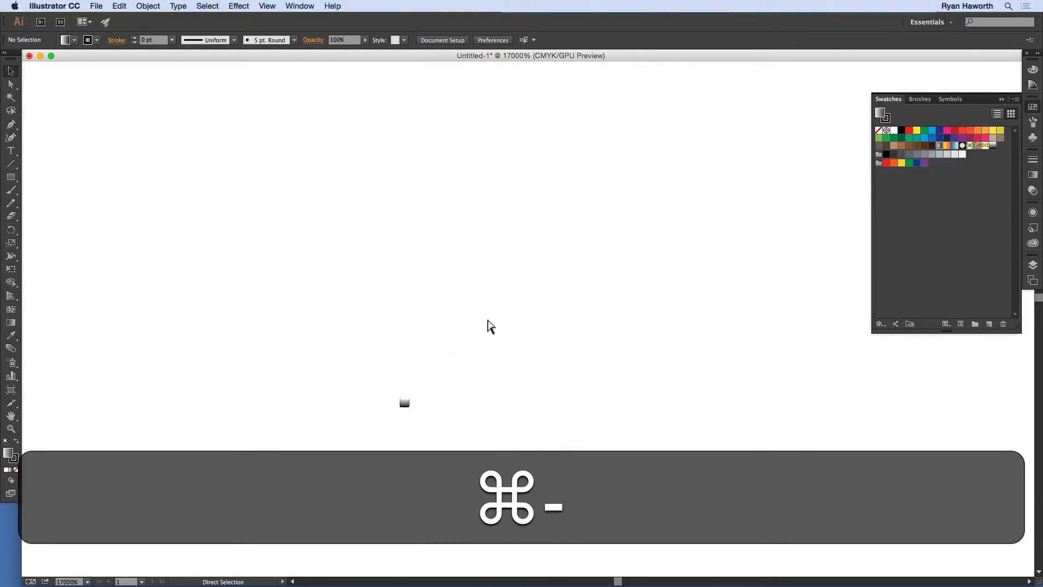
drag(500, 422, 401, 342)
key(m)
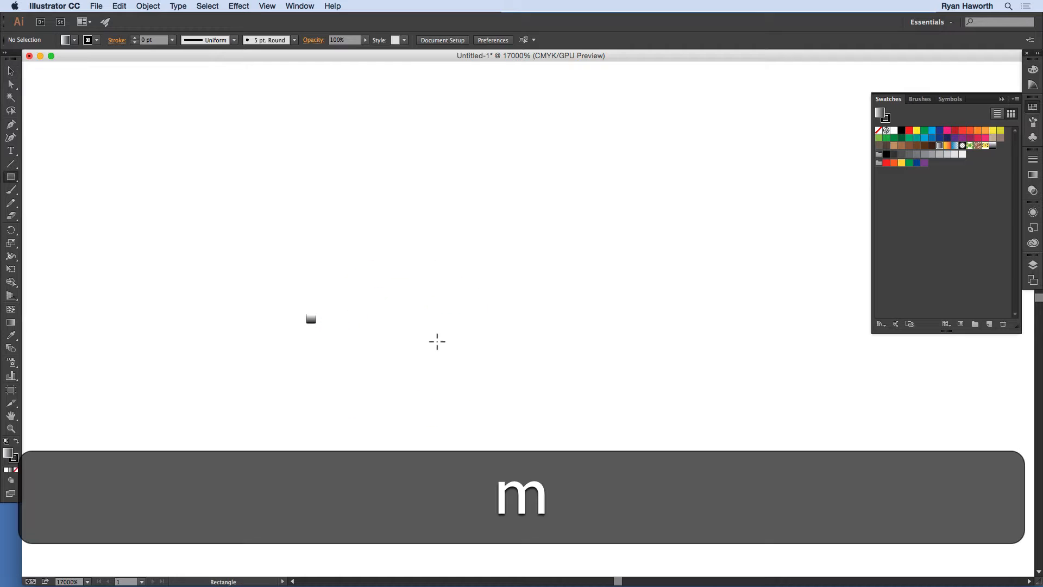
drag(369, 257, 748, 481)
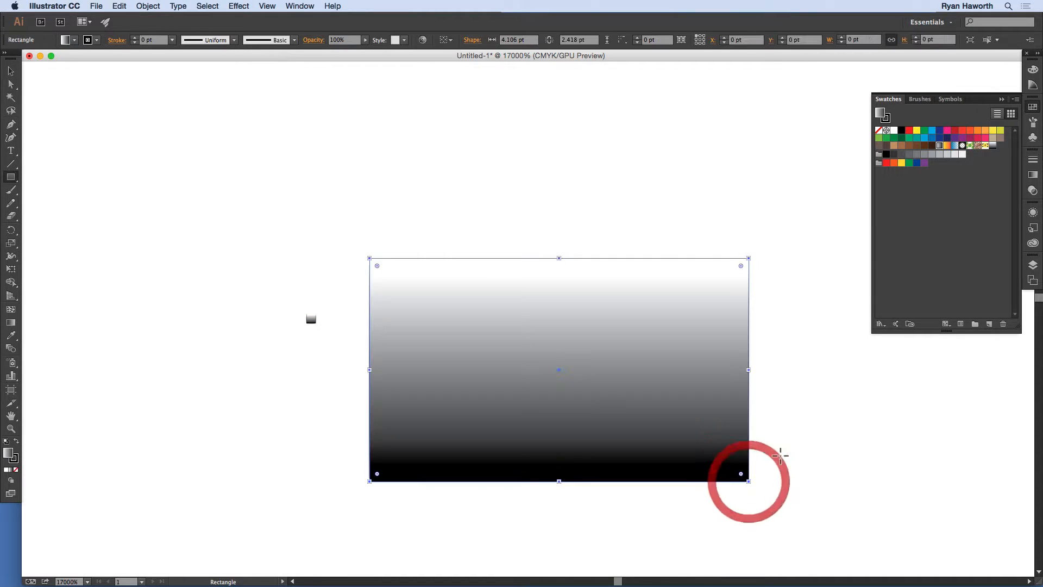
click(993, 145)
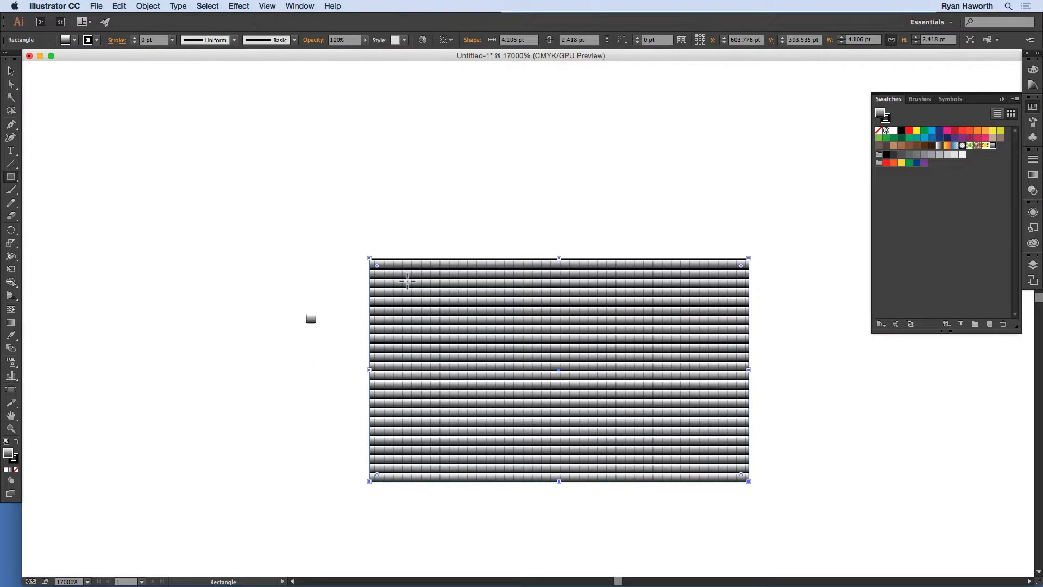
Examine the pattern tiling up close, and delete the pattern-filled rectangle.
key(super+space)
drag(384, 275, 641, 443)
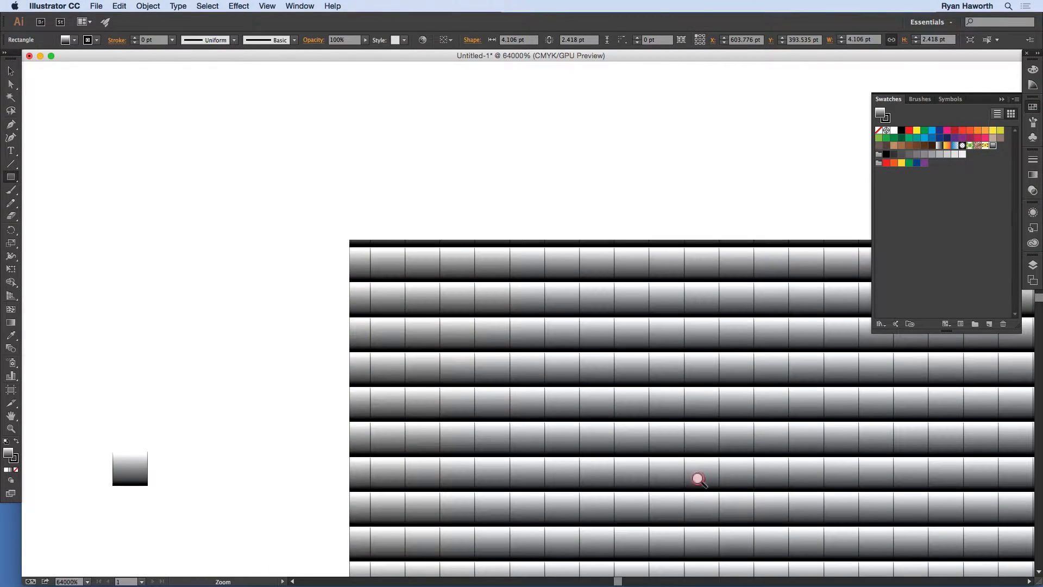
drag(696, 477, 596, 375)
drag(448, 270, 533, 279)
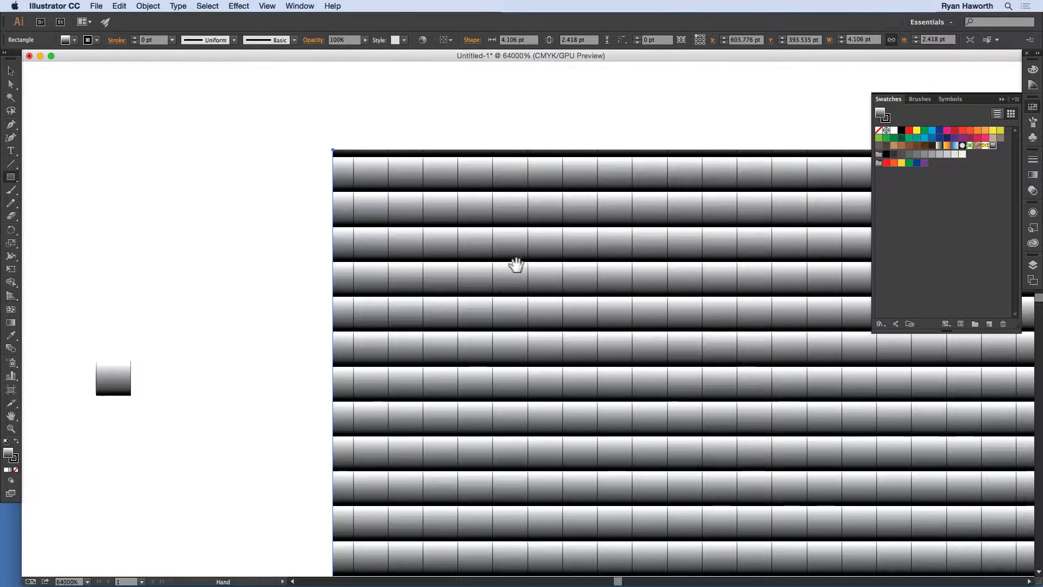
key(BackSpace)
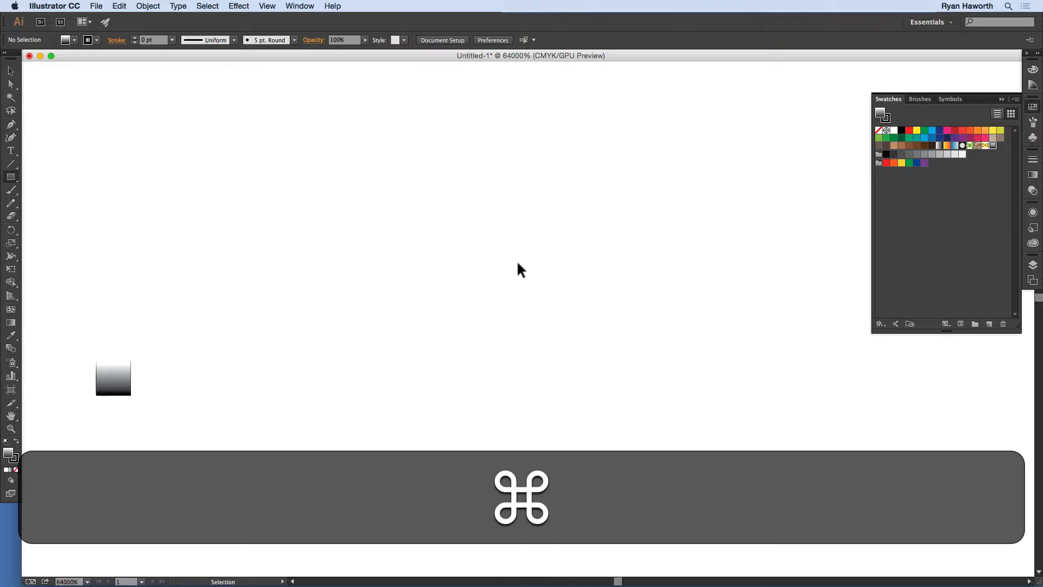
Remove the stroke from the small gradient square.
key(super+minus)
drag(279, 500, 500, 412)
click(296, 302)
click(396, 419)
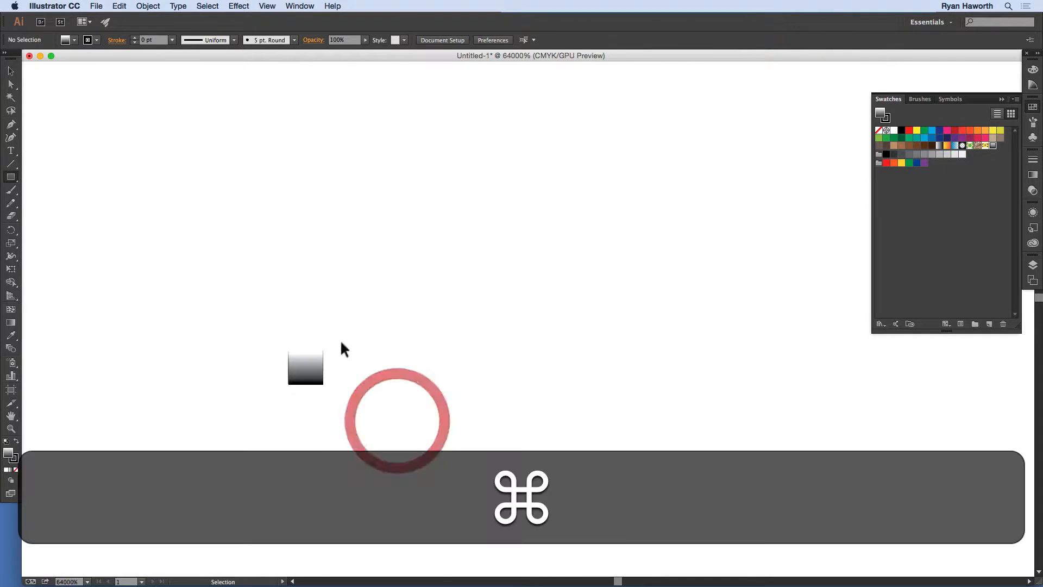
super+click(307, 365)
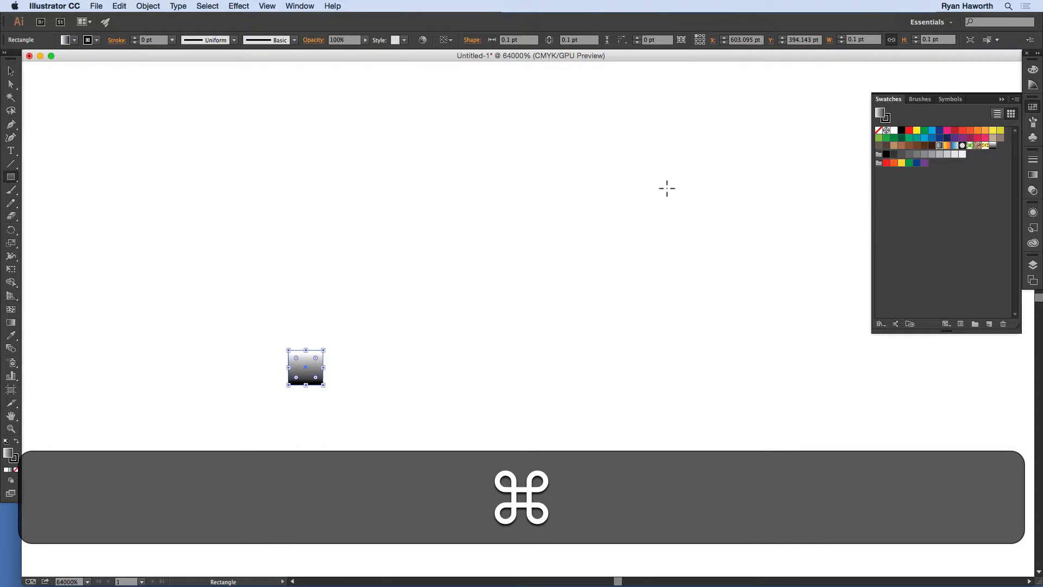
key(x)
key(slash)
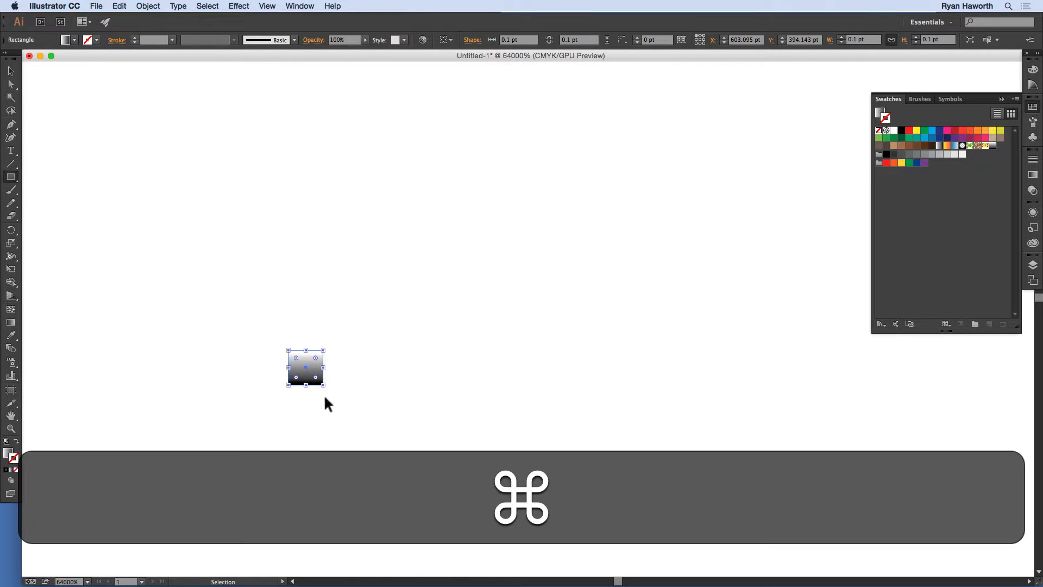
Stretch the gradient square downward into a strip about 0.41 pt tall, keeping its 0.1 pt width.
super+click(325, 396)
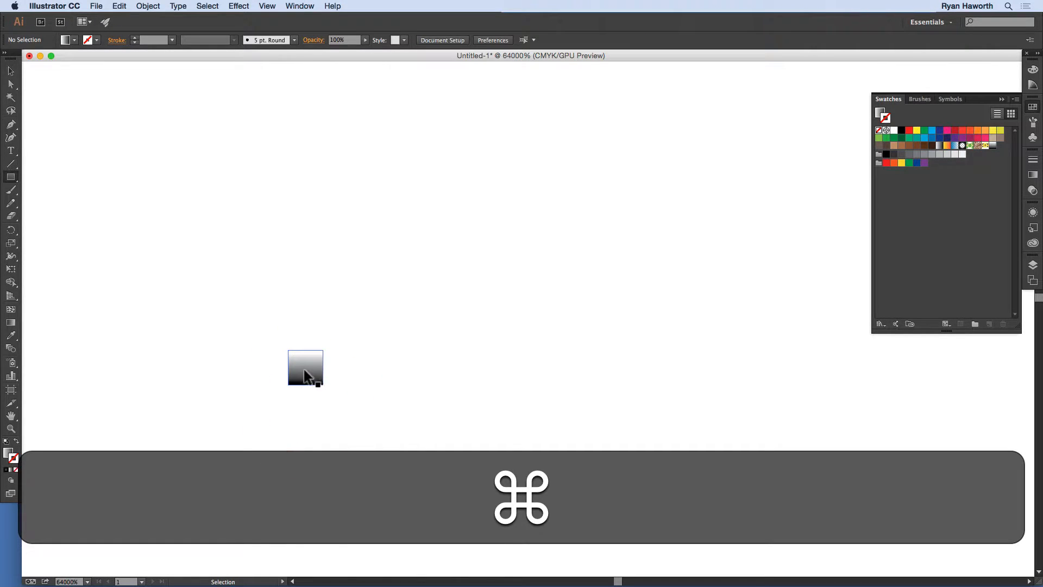
super+click(309, 380)
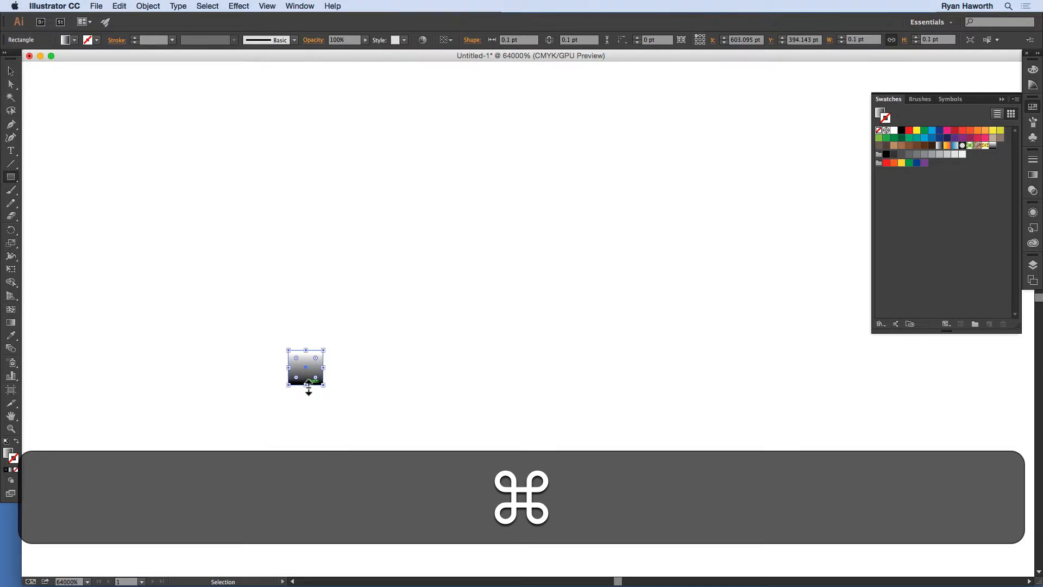
drag(303, 384, 304, 492)
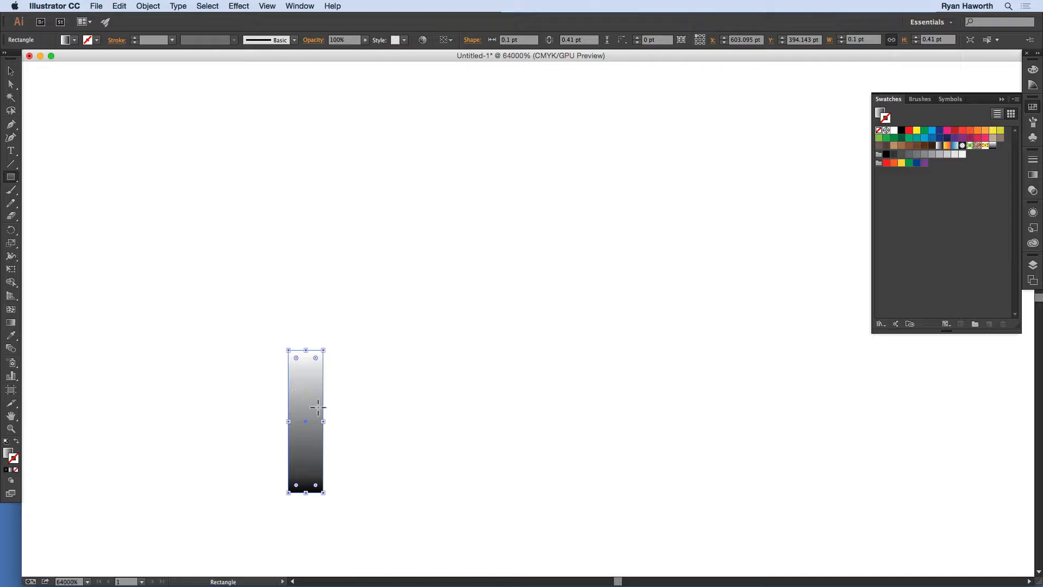
Set the white starting stop of the strip's gradient to 20% black (K).
click(1033, 174)
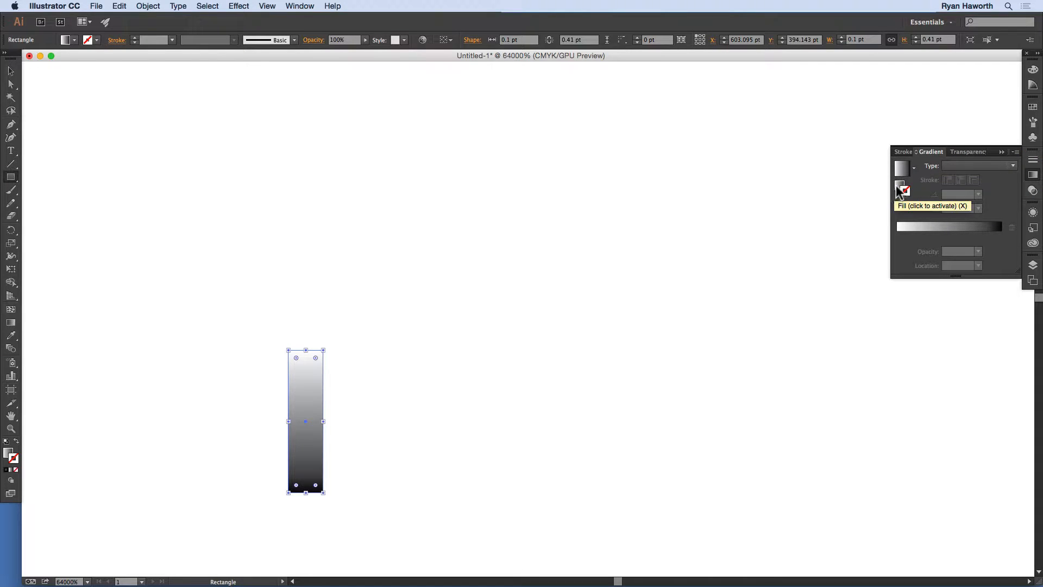
click(901, 168)
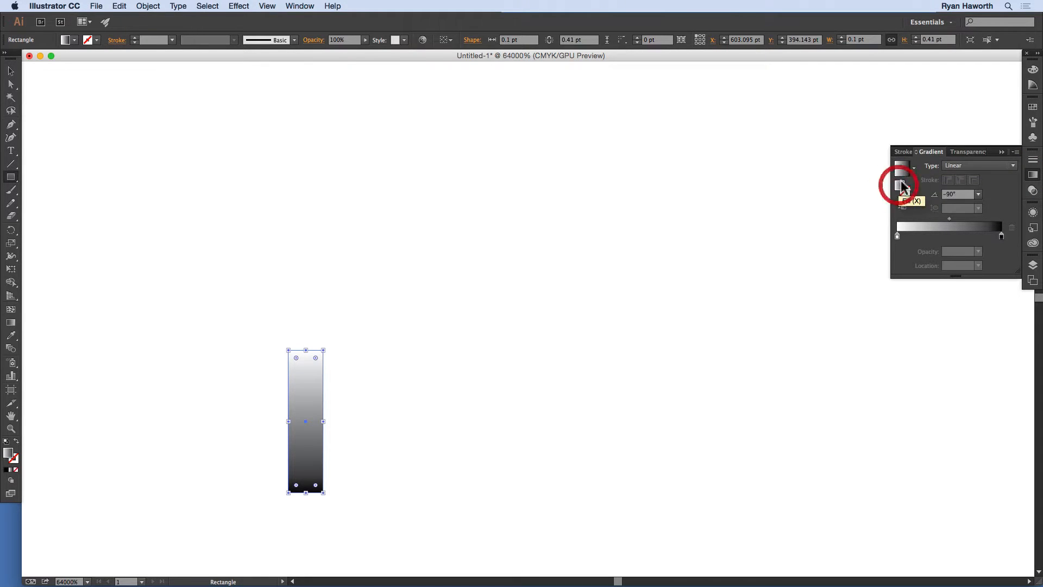
double_click(897, 237)
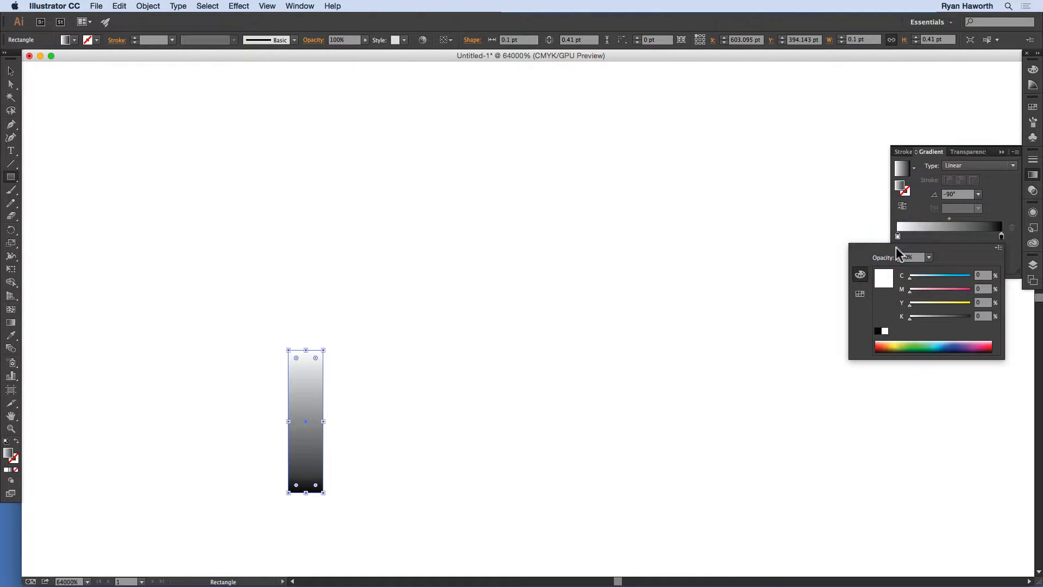
click(912, 319)
drag(912, 319, 922, 324)
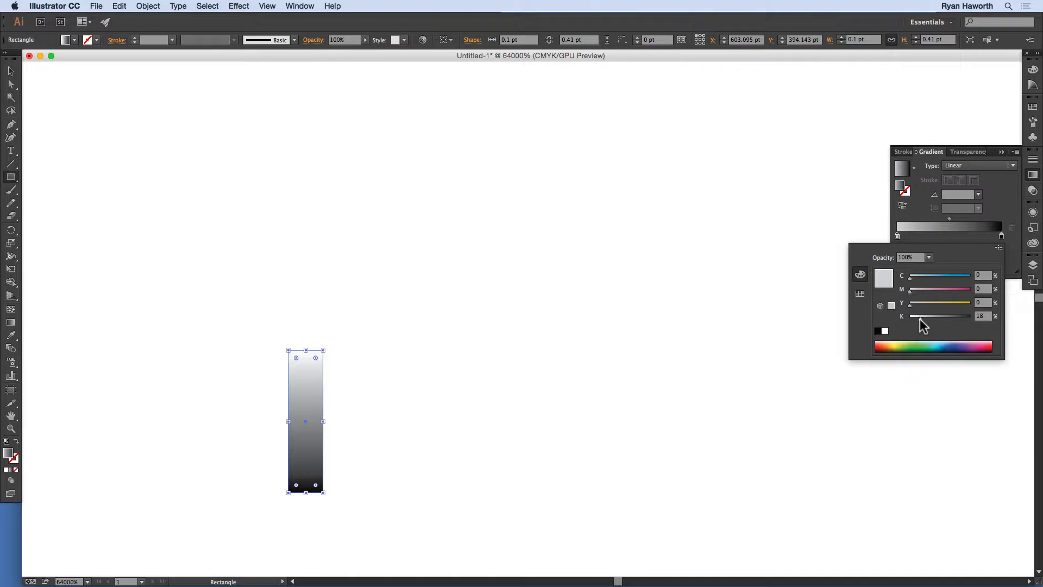
drag(921, 320, 920, 319)
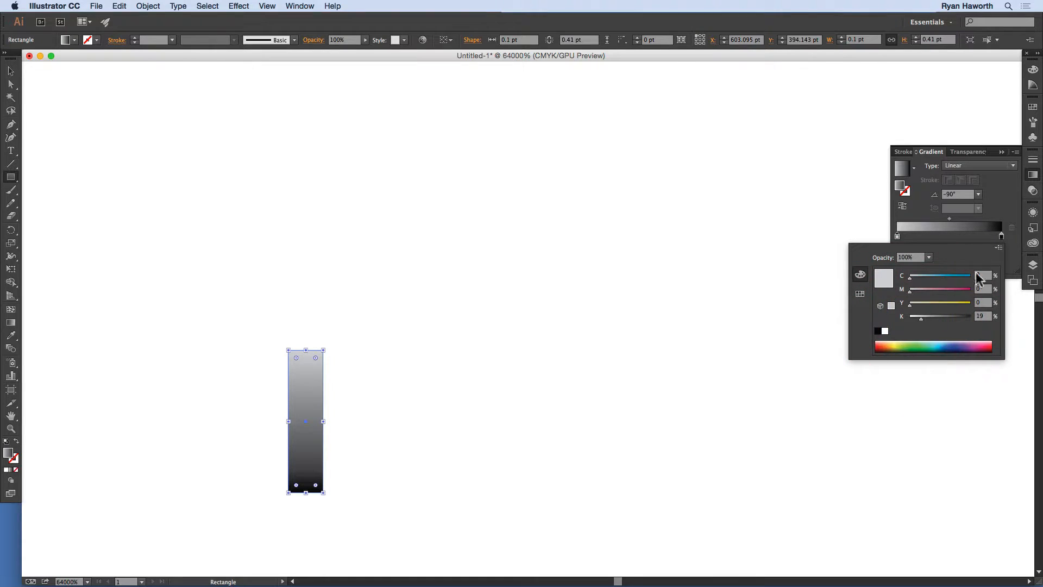
click(982, 316)
text(20)
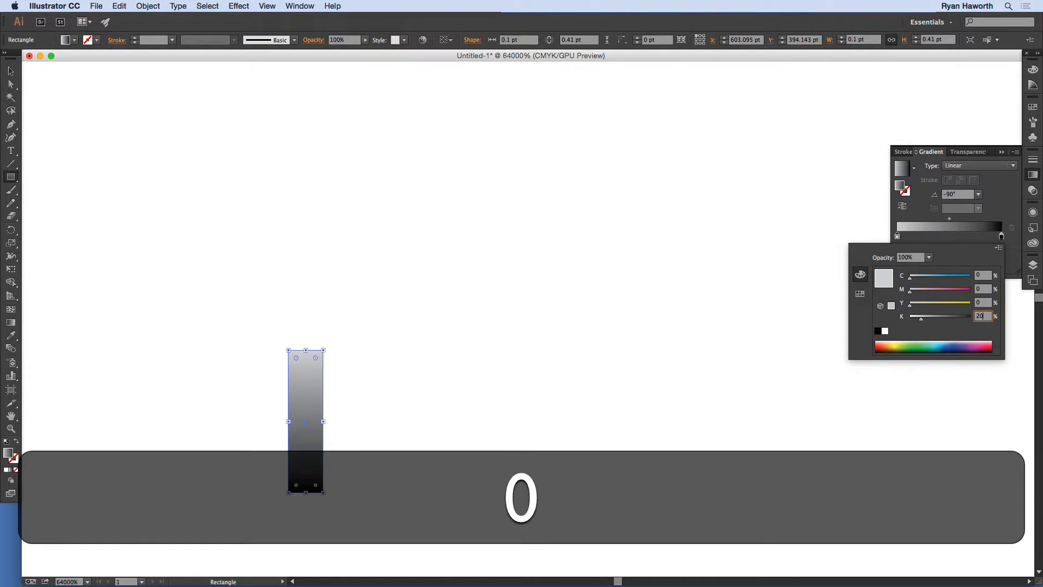
key(Return)
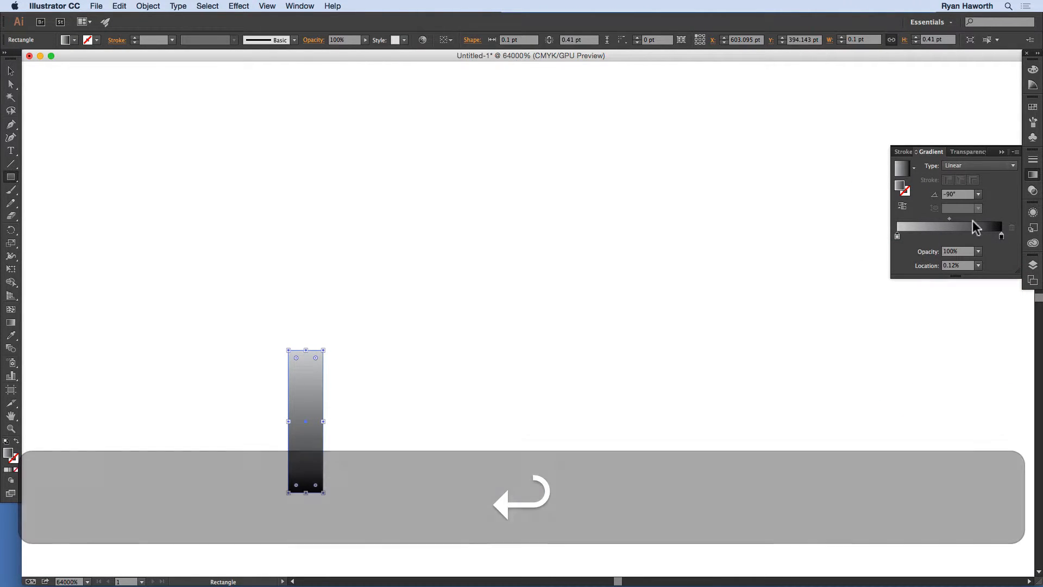
Move the gradient's black stop to about the middle of the ramp and darken the light grey starting stop.
drag(1001, 236, 954, 236)
click(897, 237)
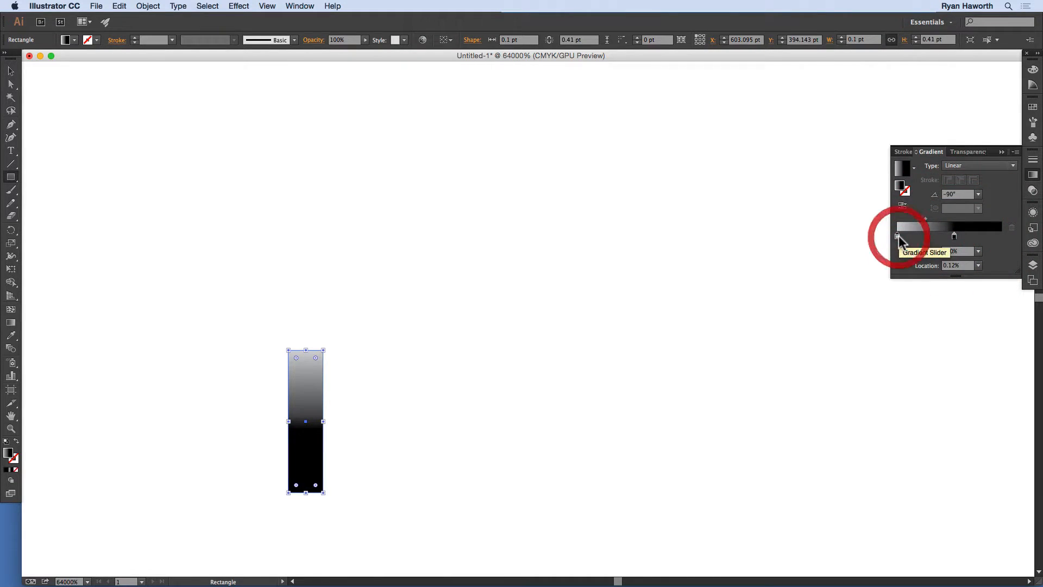
double_click(897, 237)
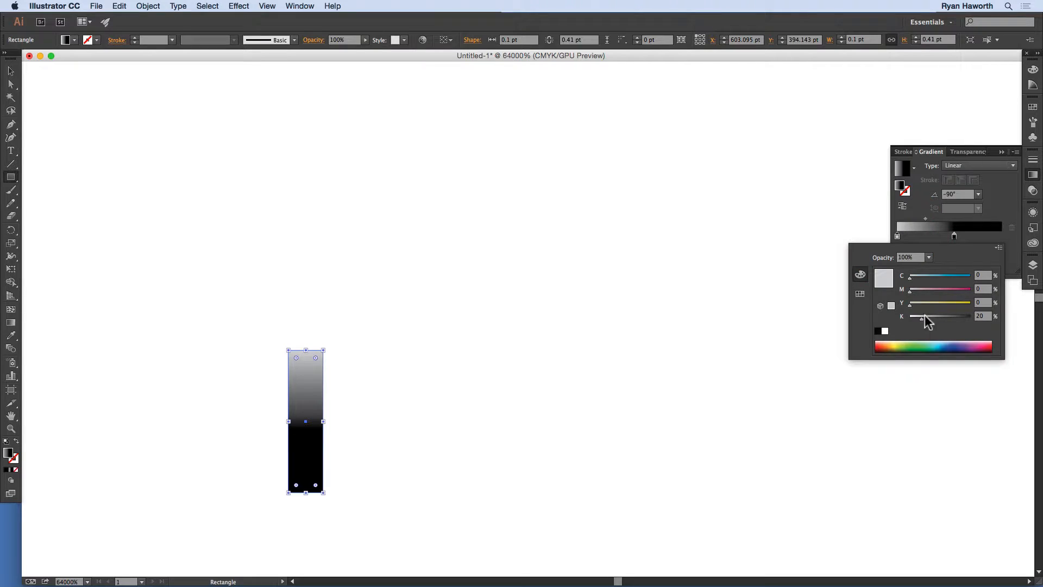
drag(925, 315, 931, 317)
click(983, 315)
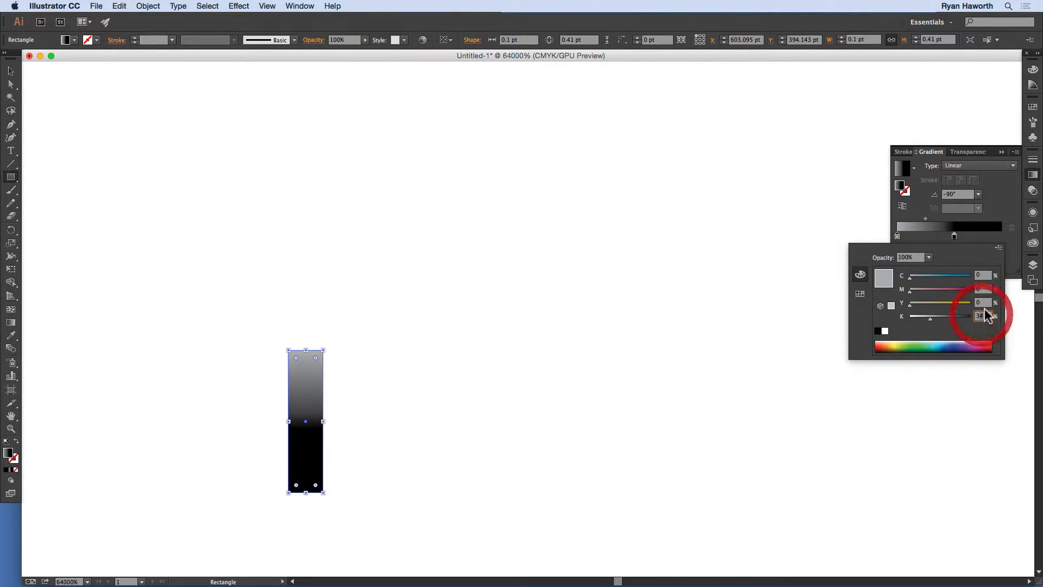
text(5)
key(Return)
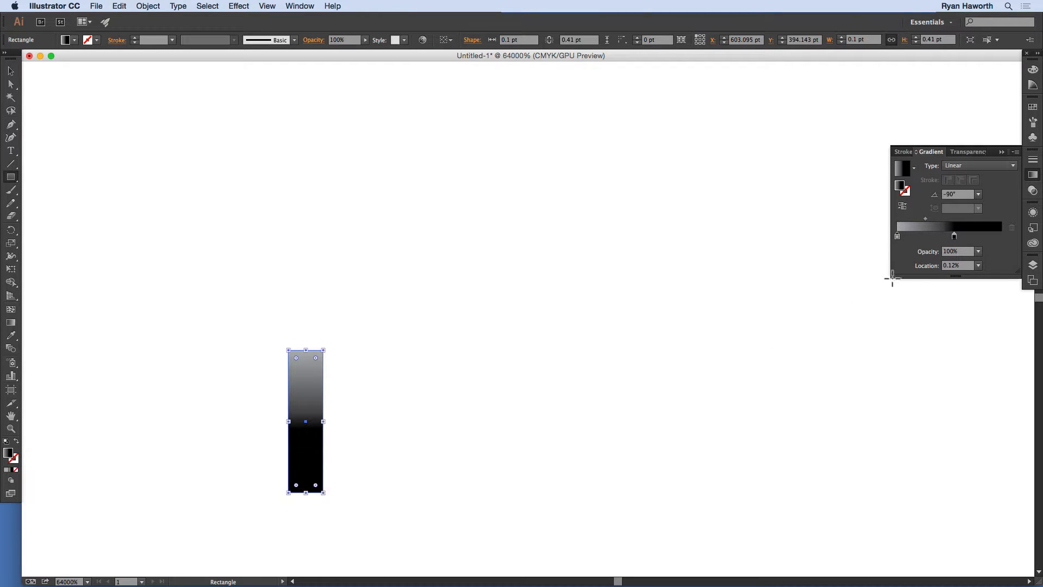
click(983, 236)
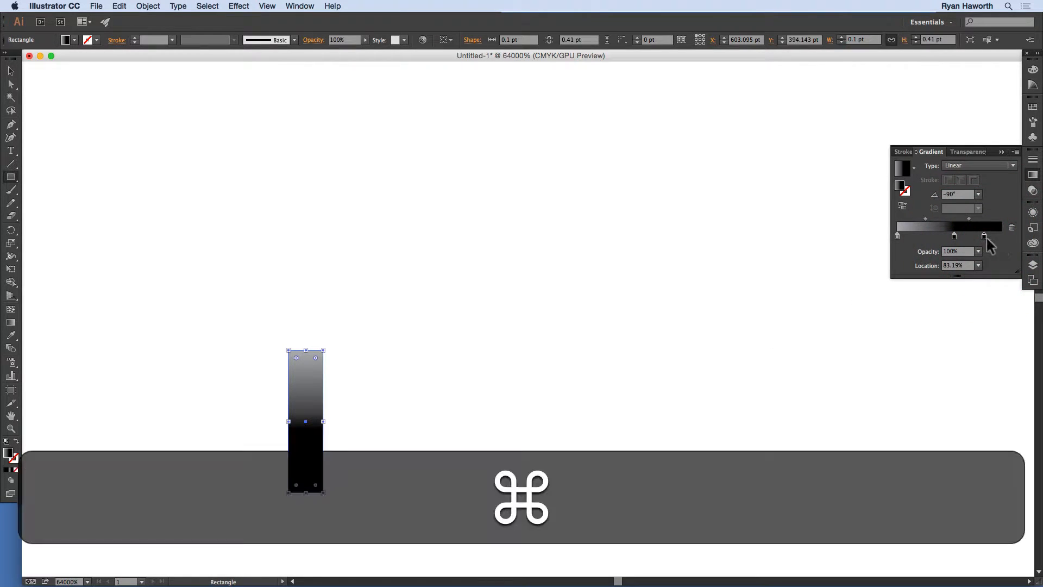
key(super+z)
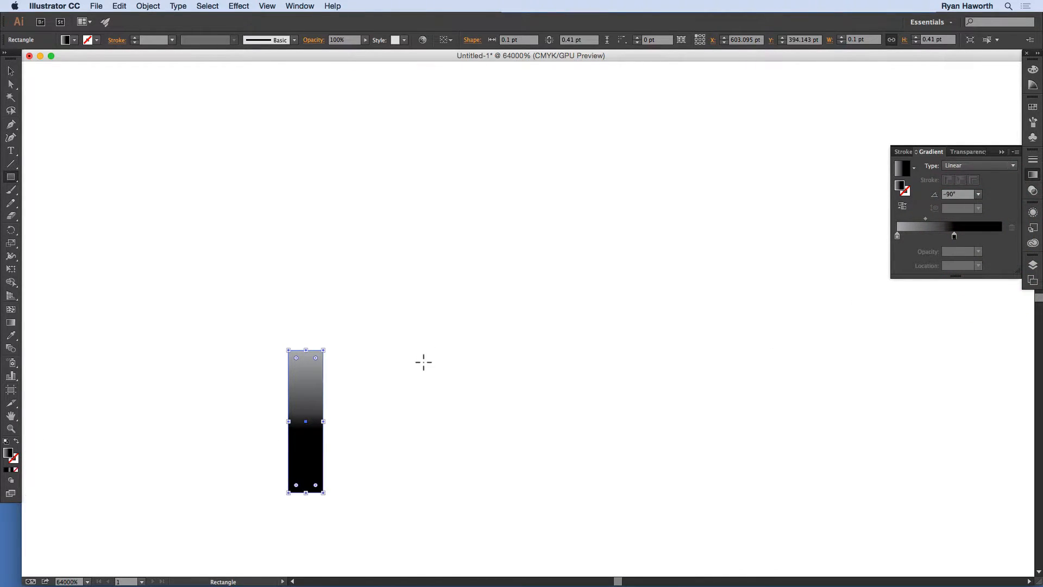
Place a copy of the gradient strip diagonally against the original's lower half, and delete the copy.
key(v)
click(424, 360)
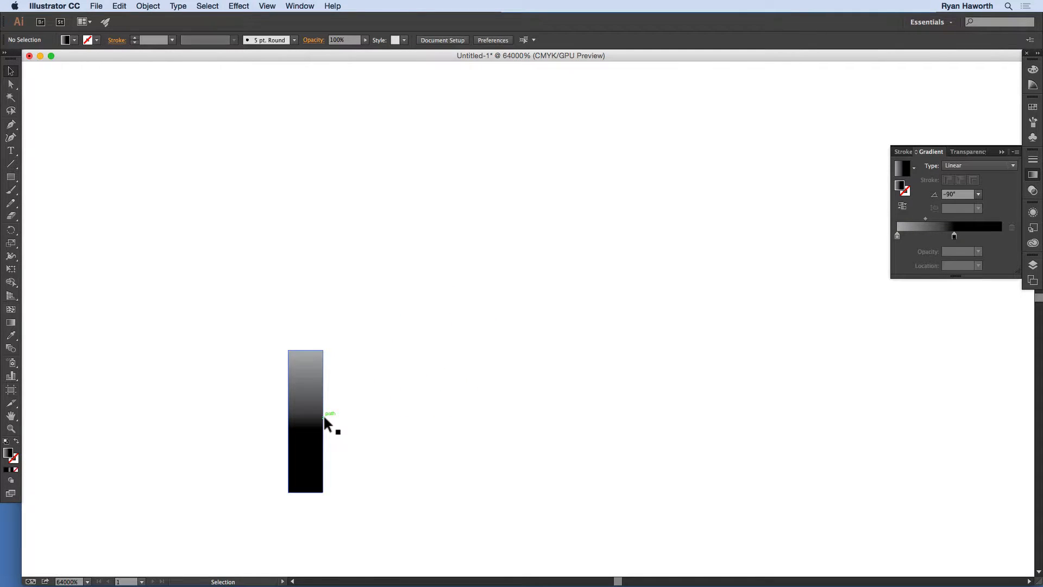
key(super+minus)
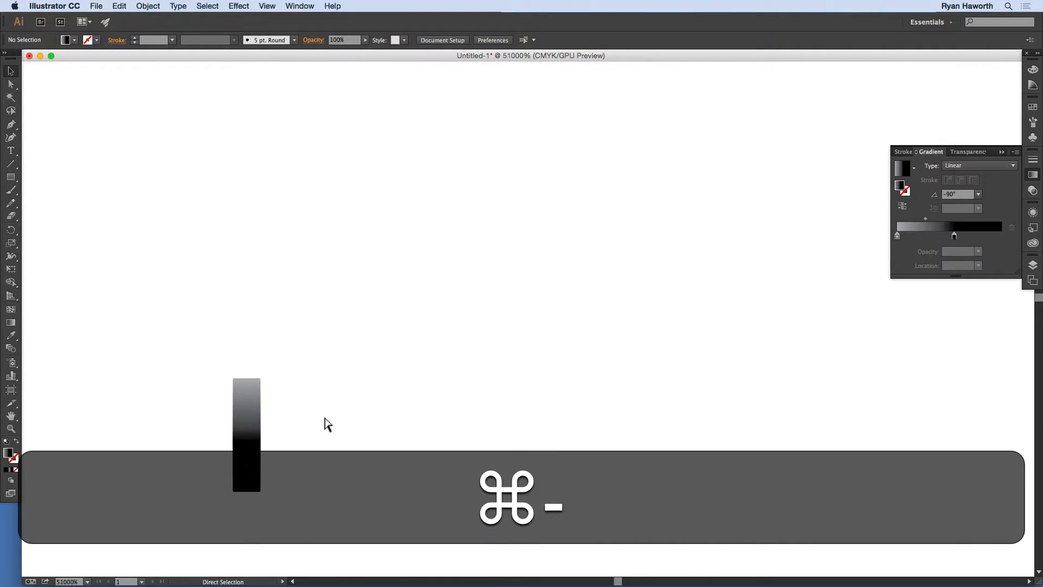
drag(340, 430, 477, 351)
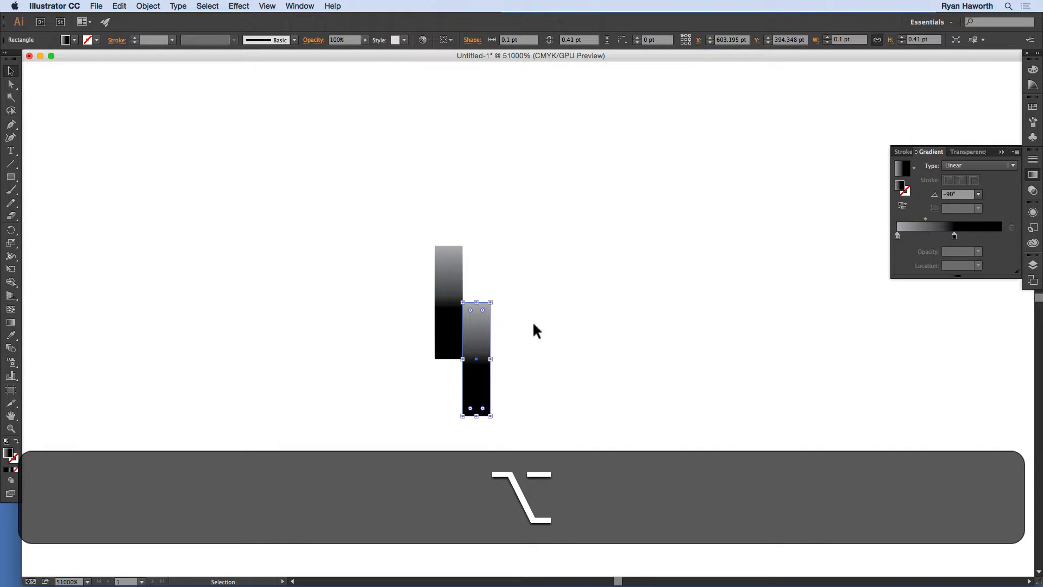
key(alt+BackSpace)
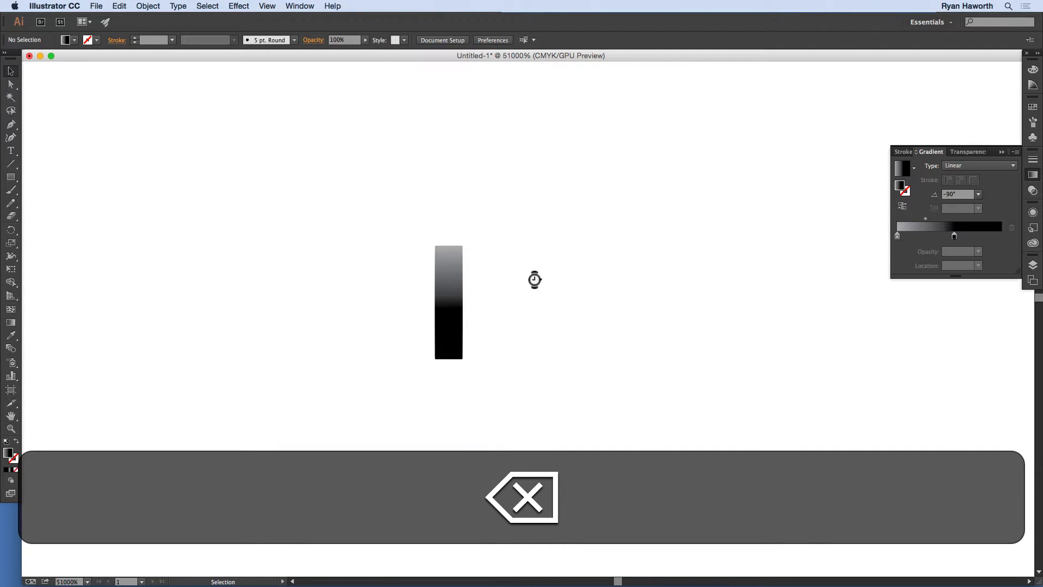
Save the gradient strip as a new pattern swatch.
drag(416, 237, 533, 423)
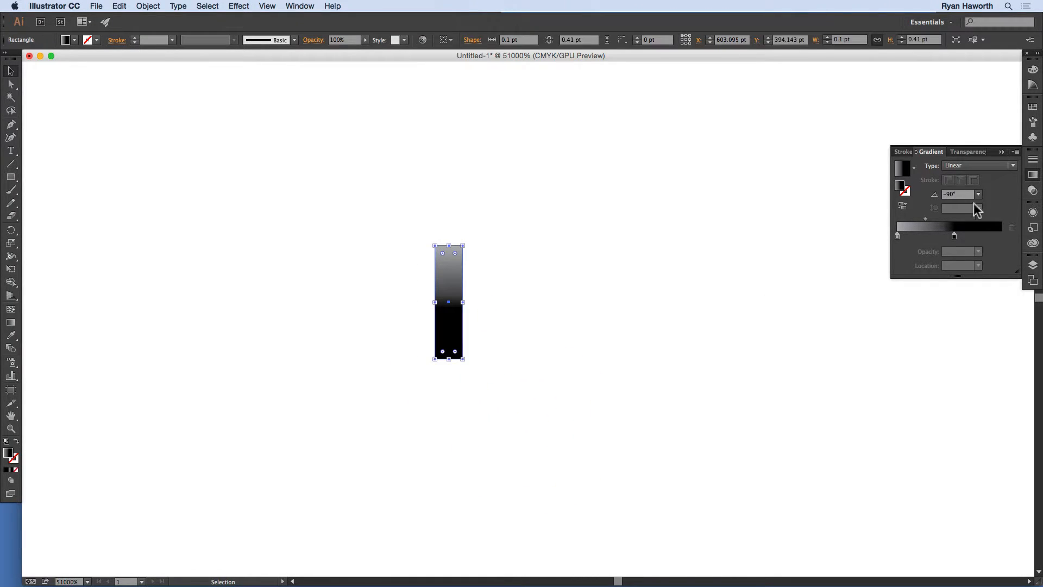
click(1033, 108)
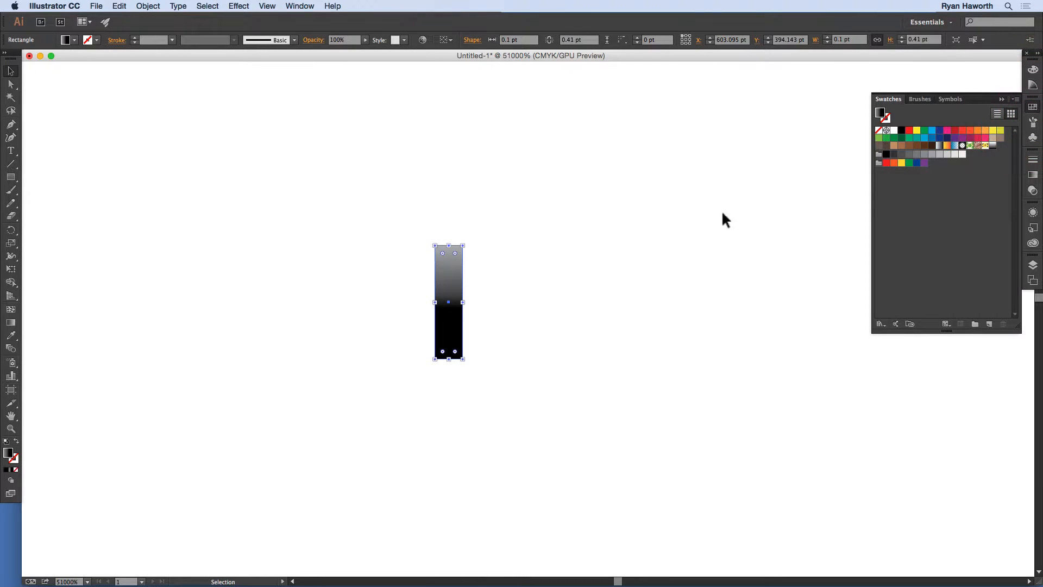
drag(450, 288, 999, 158)
Draw a rectangle of about 4.8 by 2.8 pt beside the strip and fill it with the new strip pattern swatch.
key(super+minus)
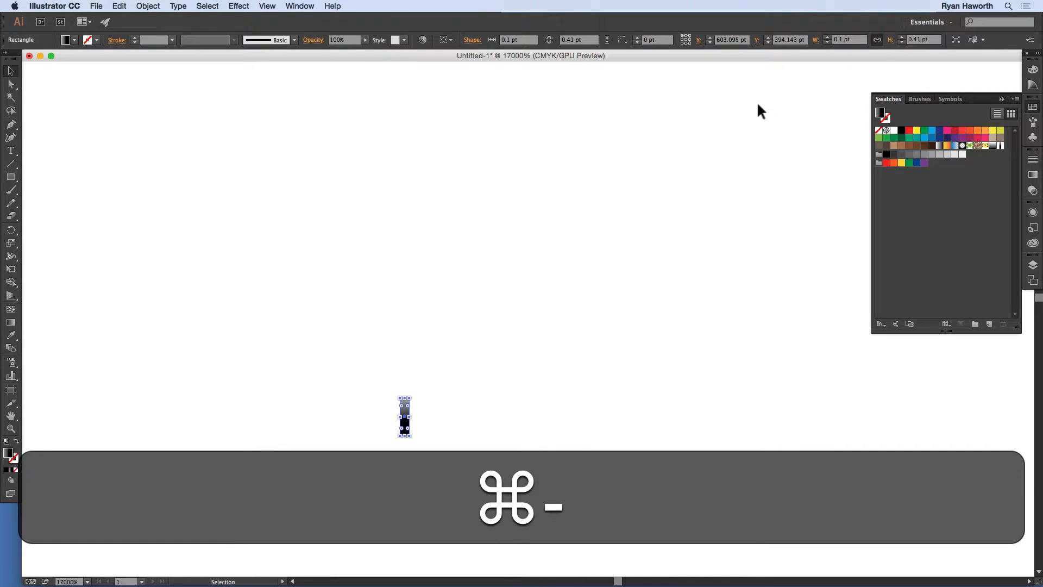
key(m)
drag(517, 422, 351, 310)
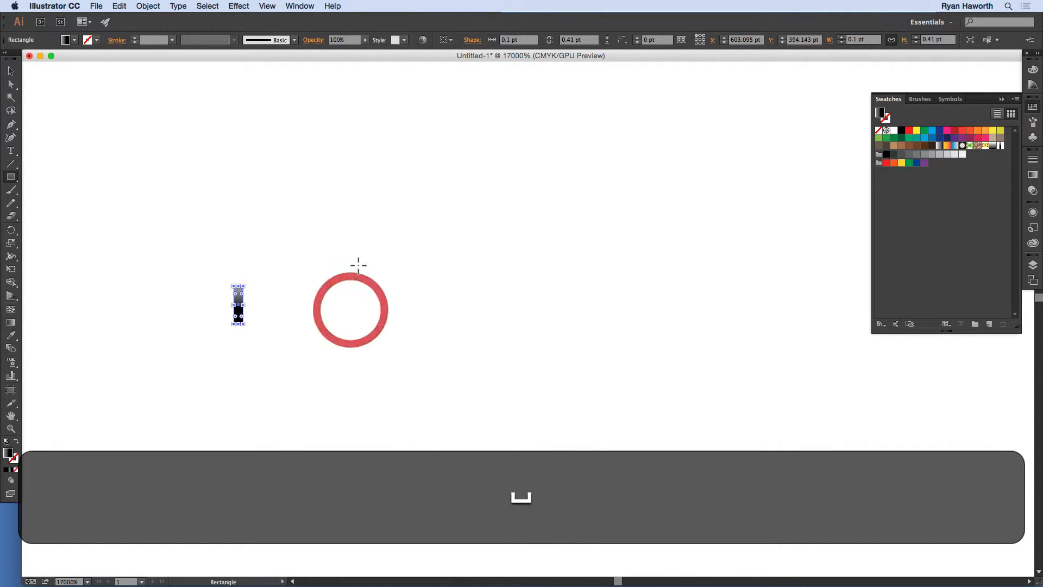
mouse_move(357, 261)
mouse_down()
mouse_move(606, 425)
mouse_move(800, 516)
mouse_up()
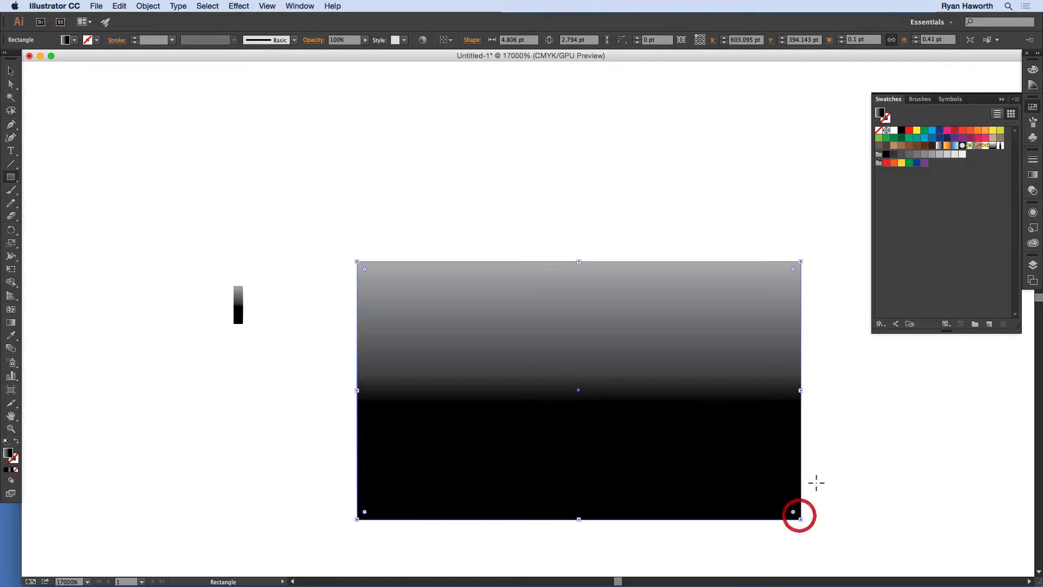
click(1000, 146)
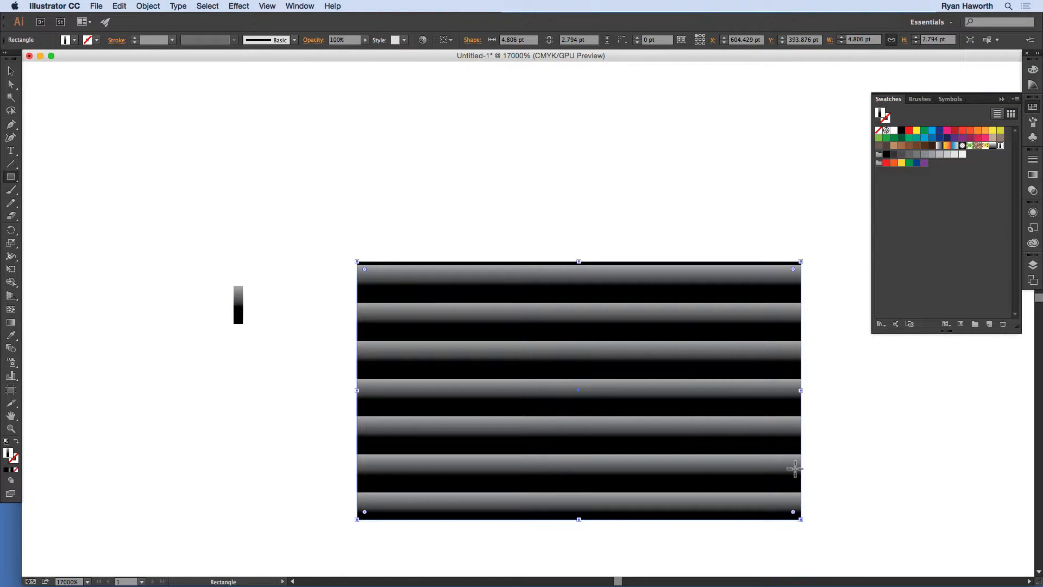
Open the strip pattern swatch for editing and set its tile type to Brick by Row.
double_click(999, 145)
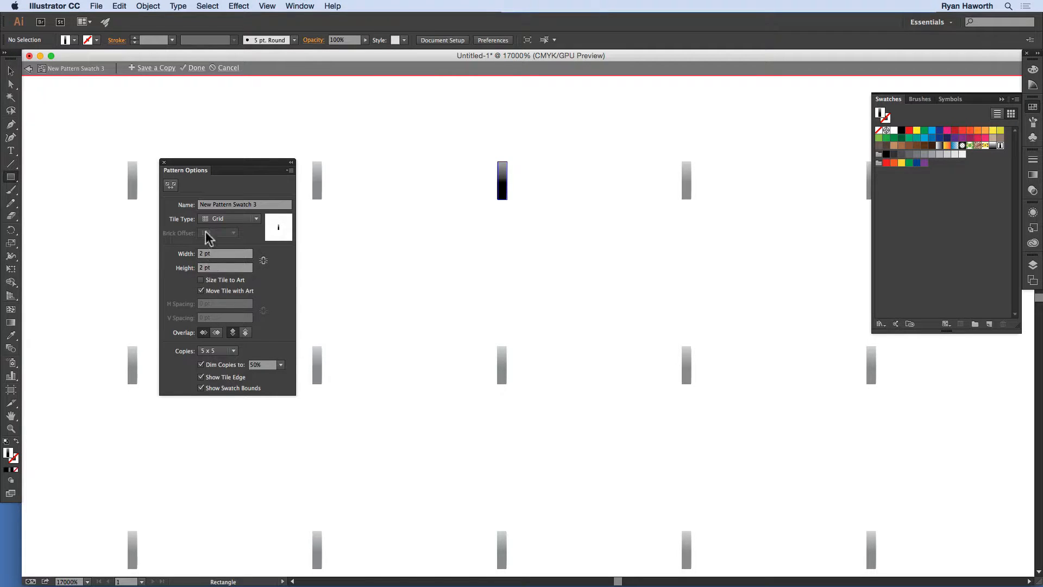
click(226, 219)
click(234, 242)
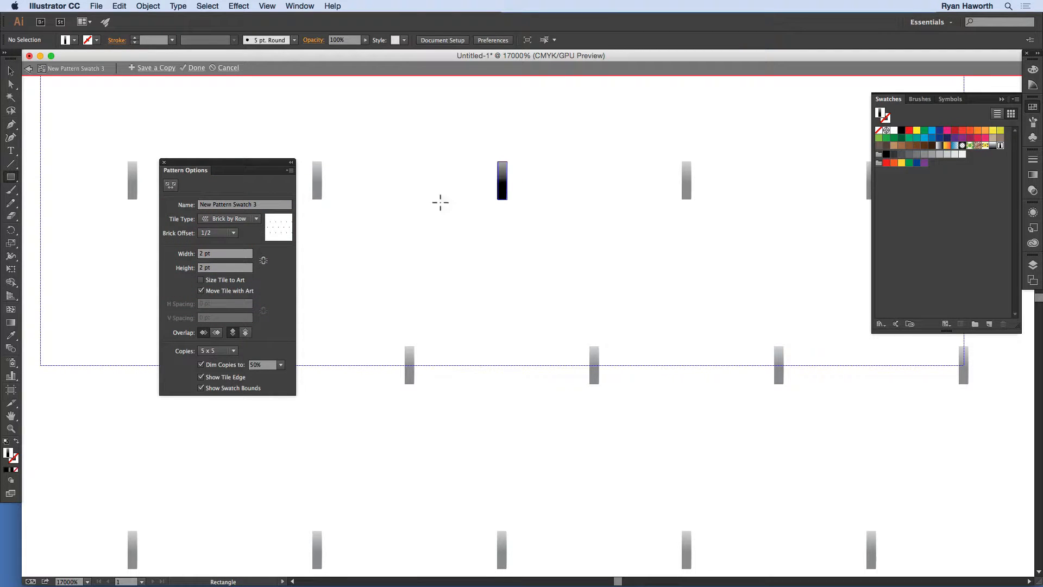
Link the pattern tile's width and height and try to set both to 0 pt.
click(263, 260)
click(201, 254)
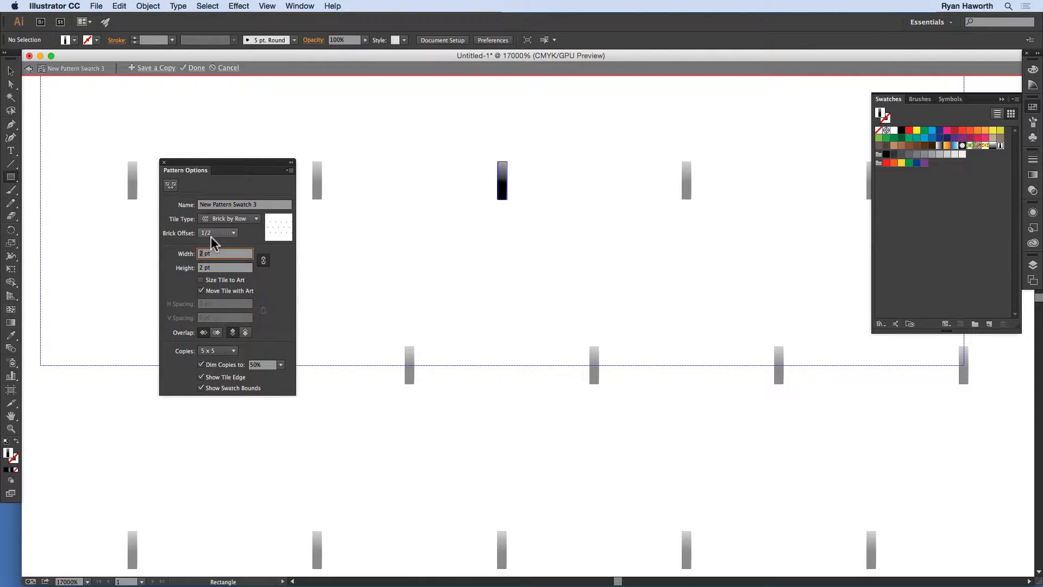
text(0)
key(Tab)
text(2)
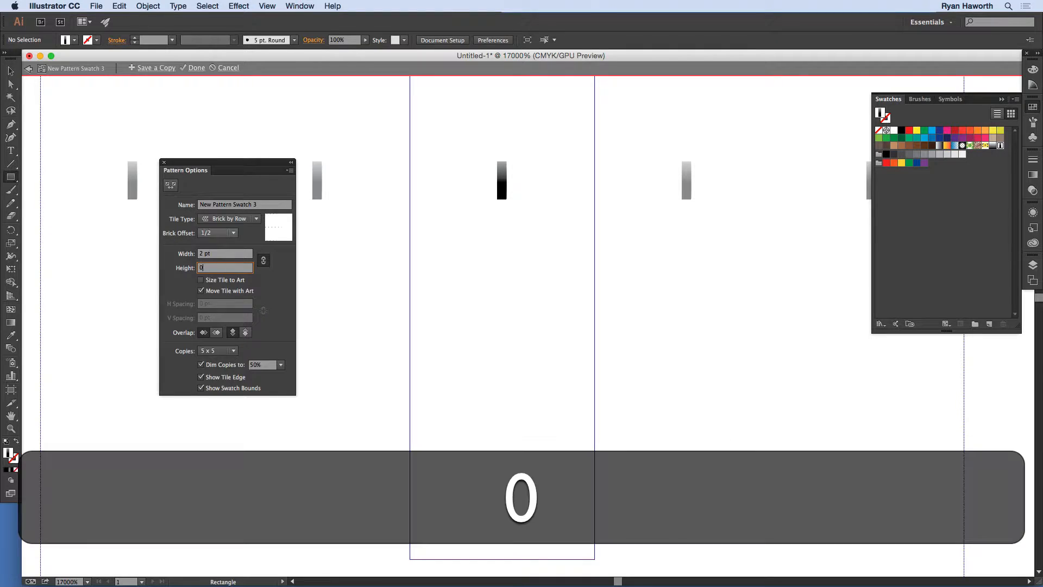
key(Return)
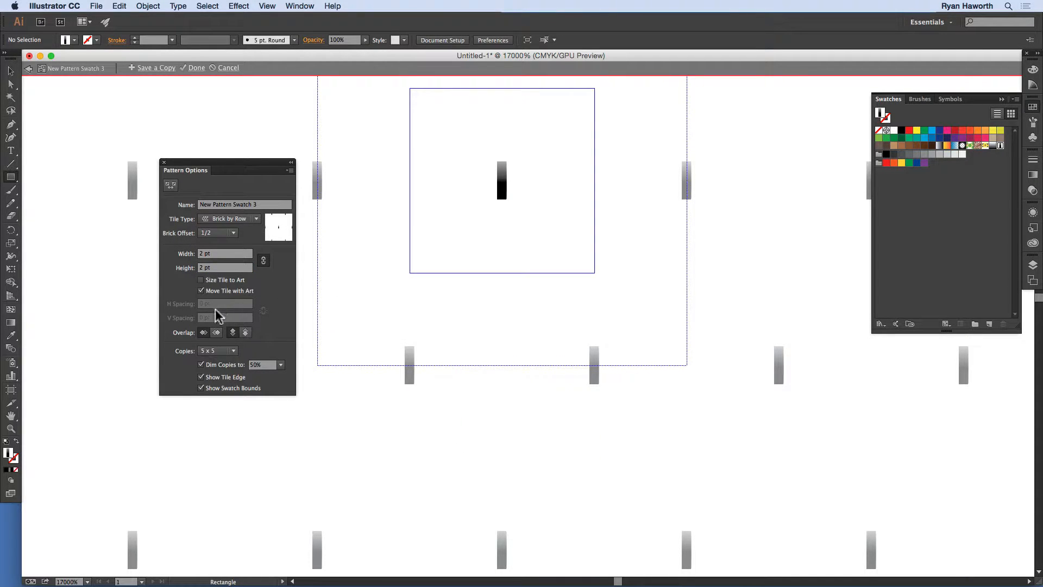
Size the tile to the art and set the horizontal spacing to -47 pt.
click(201, 280)
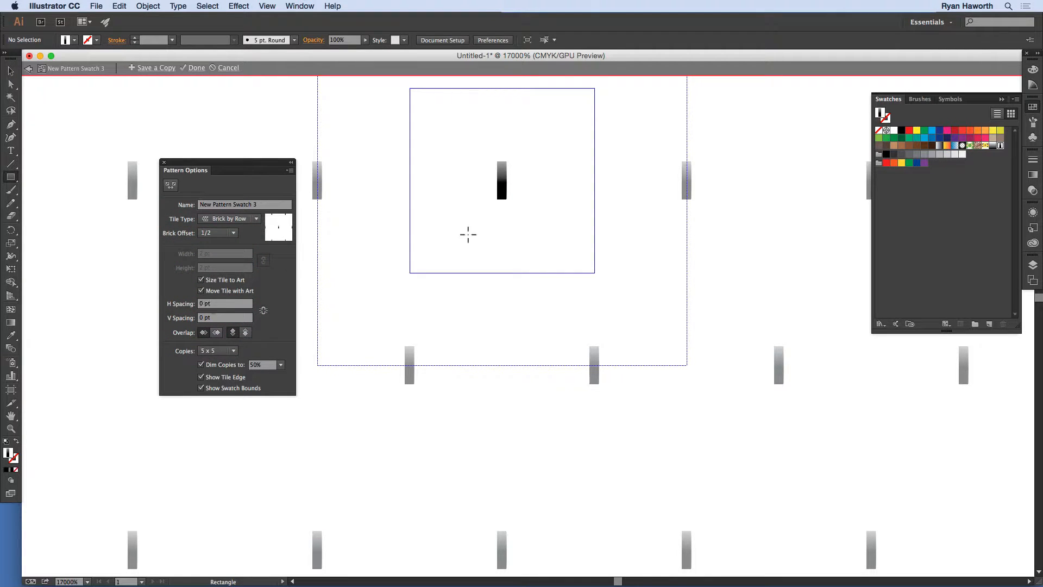
click(203, 306)
key(Down)
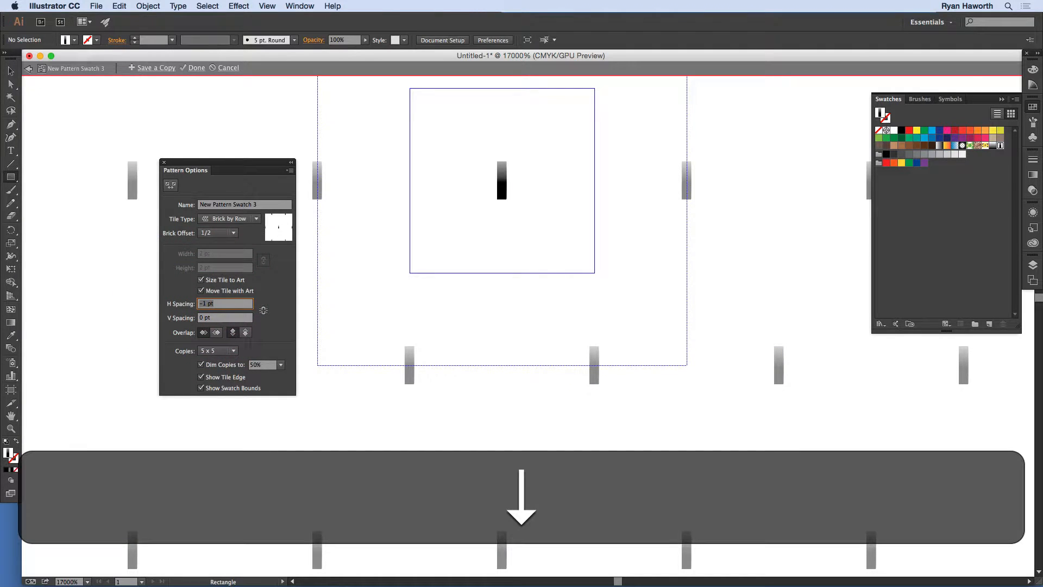
key(Down)
key(Down)
key(Down)
key(Down)
key(Down)
key(Down)
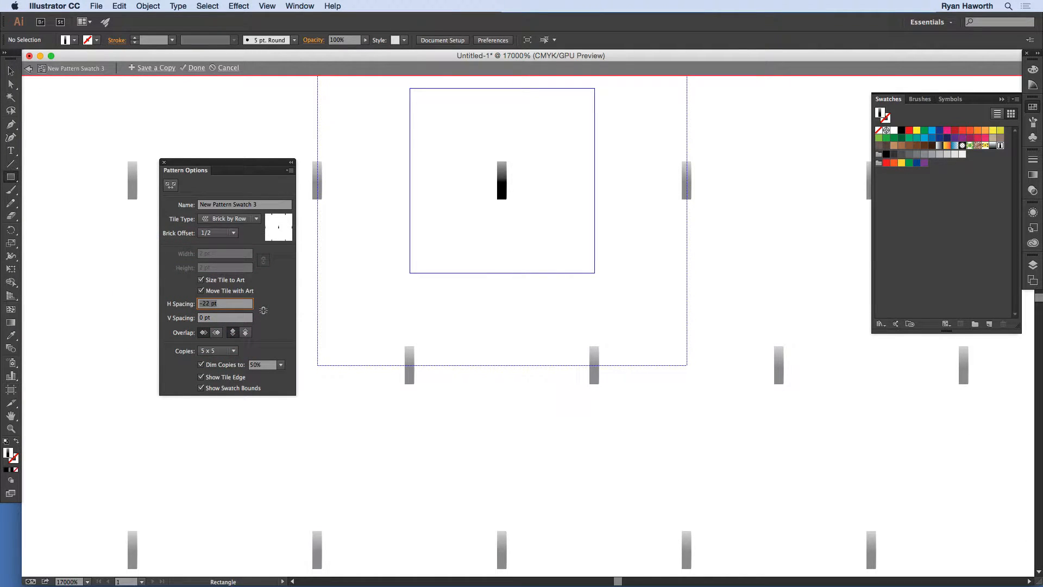
key(Down)
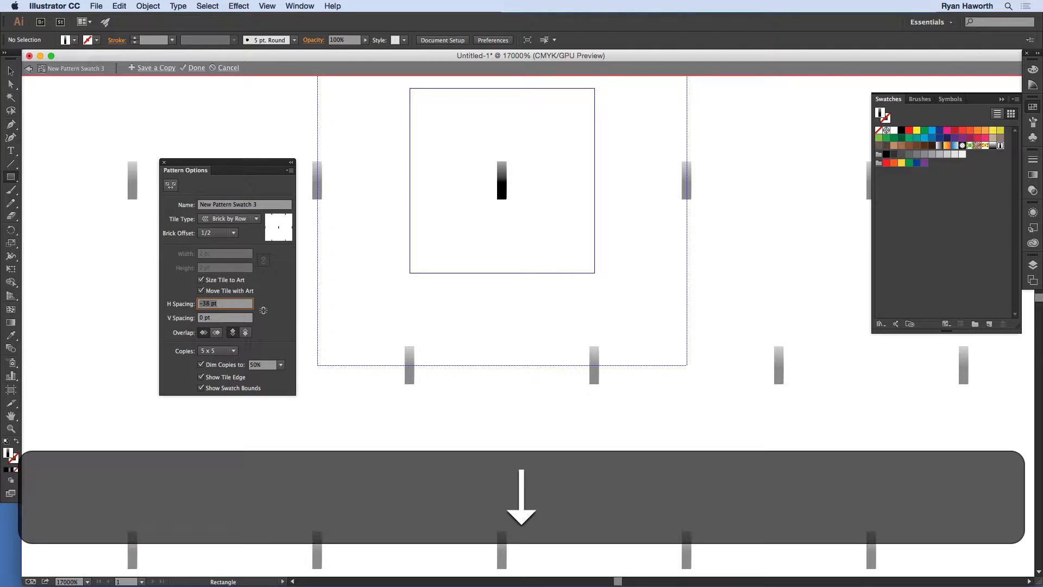
key(Down)
key(Down)
key(Down)
key(Down)
key(Tab)
Set the pattern tile's vertical spacing to -19 pt.
key(Down)
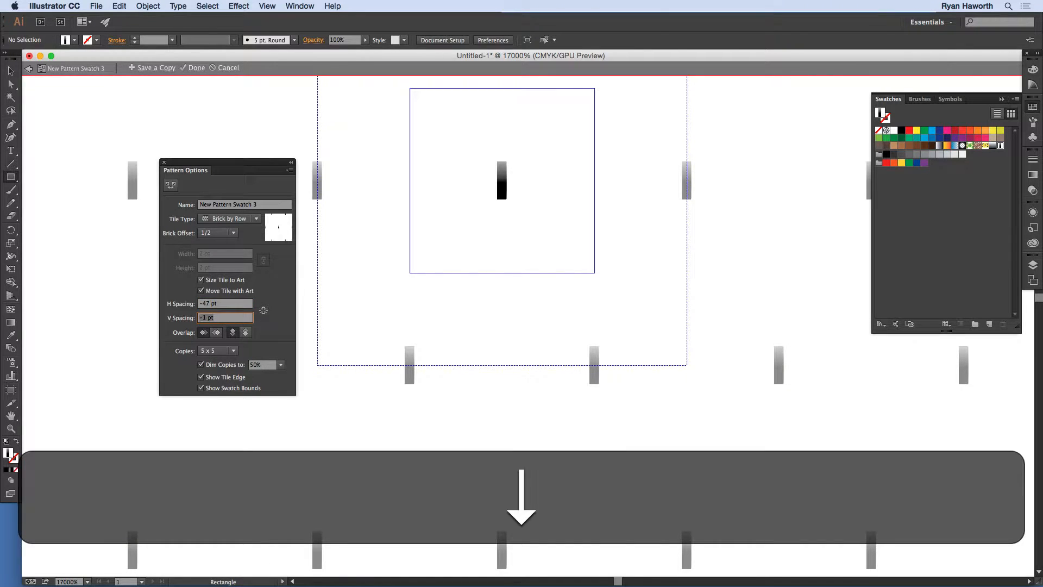
key(Down)
key(Down)
key(Down)
key(Down)
key(Down)
key(Down)
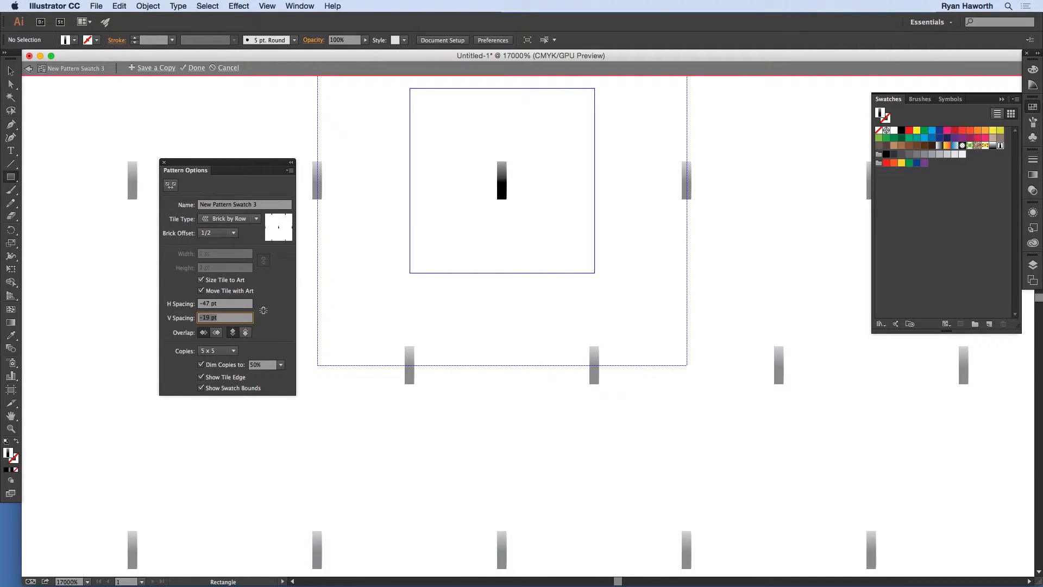
key(Tab)
Try to shrink the pattern tile to the strip with the Pattern Tile tool from several of its corners.
click(171, 185)
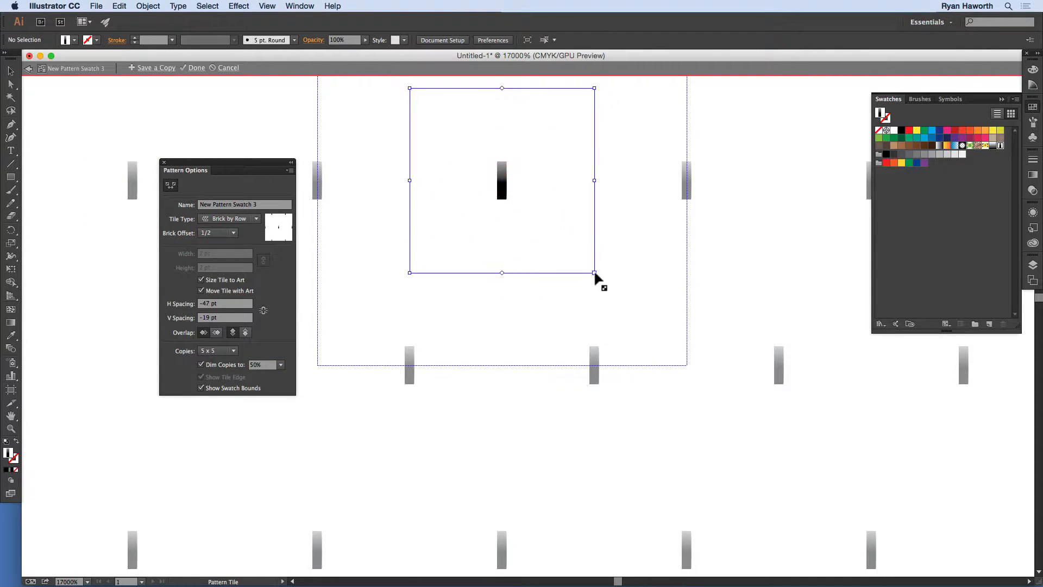
drag(594, 273, 547, 235)
drag(596, 92, 538, 162)
drag(594, 91, 527, 148)
drag(410, 272, 476, 211)
Switch the tile type to Brick by Column, try to resize the tile from its corner again, and leave the Pattern Tile tool.
click(255, 219)
click(244, 254)
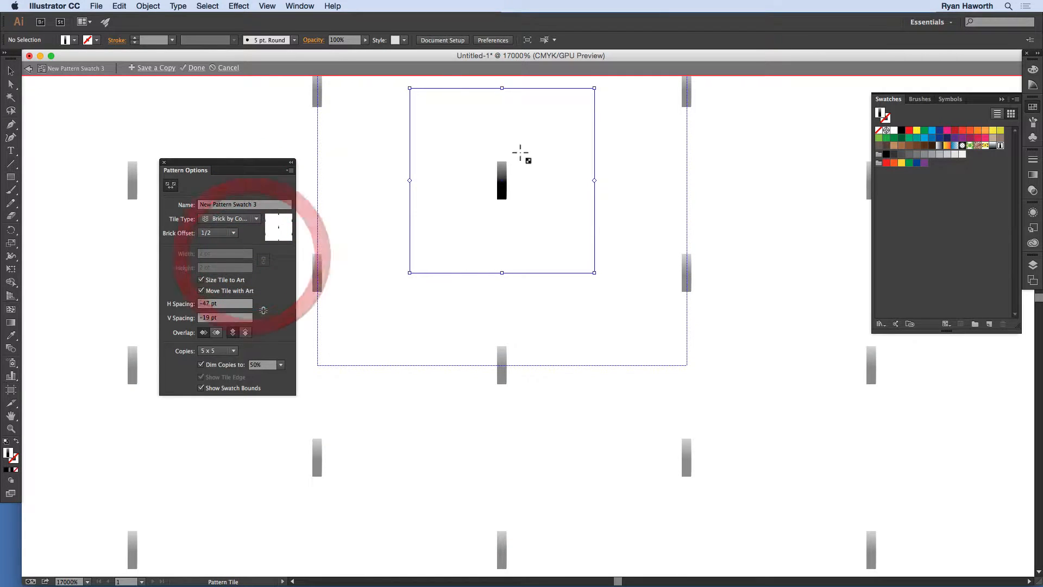
drag(594, 89, 549, 139)
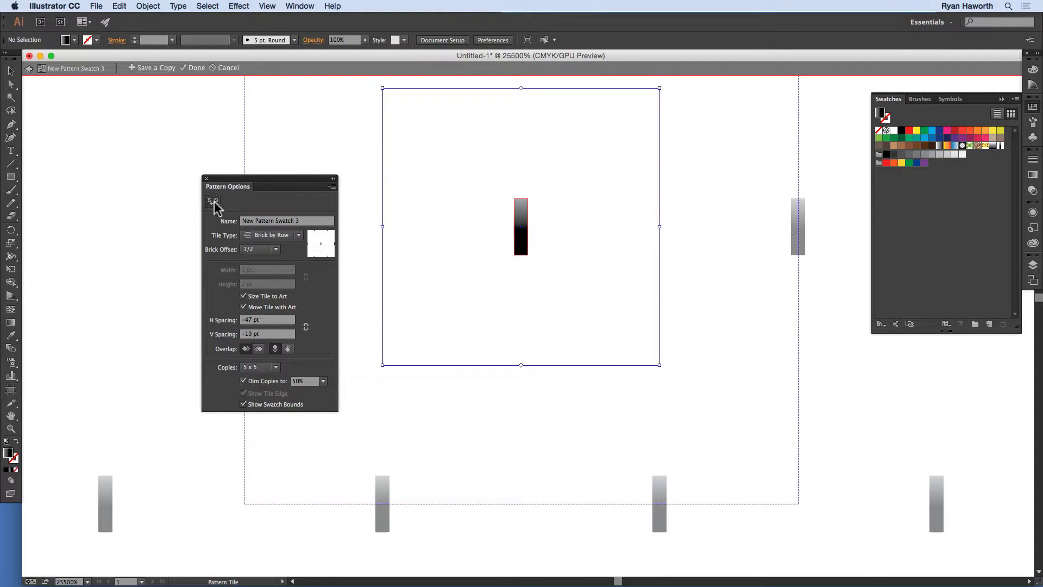
click(213, 203)
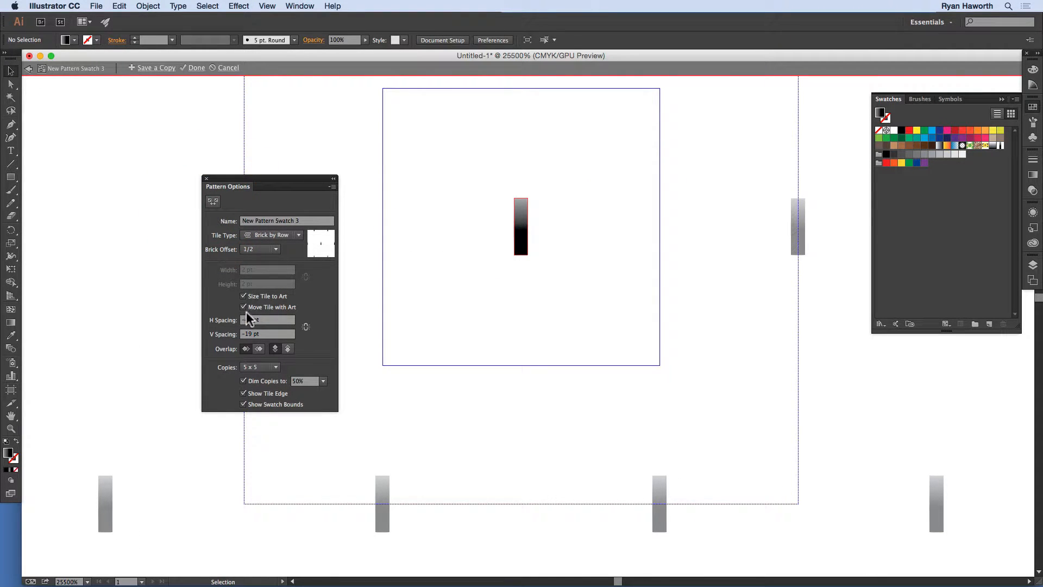
Turn off Size Tile to Art and try to reduce the tile width below 2 pt.
click(243, 296)
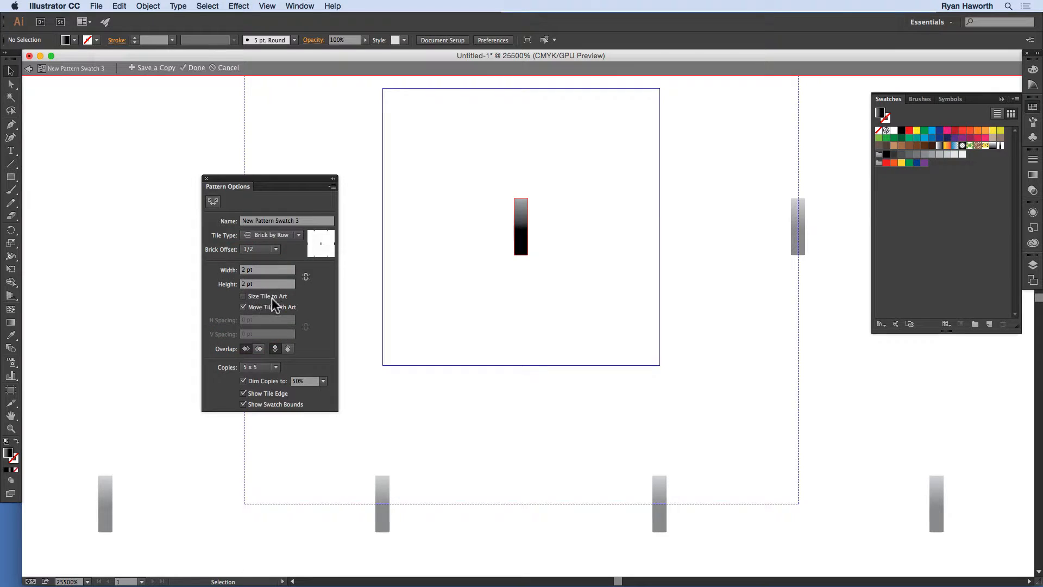
click(243, 269)
key(Down)
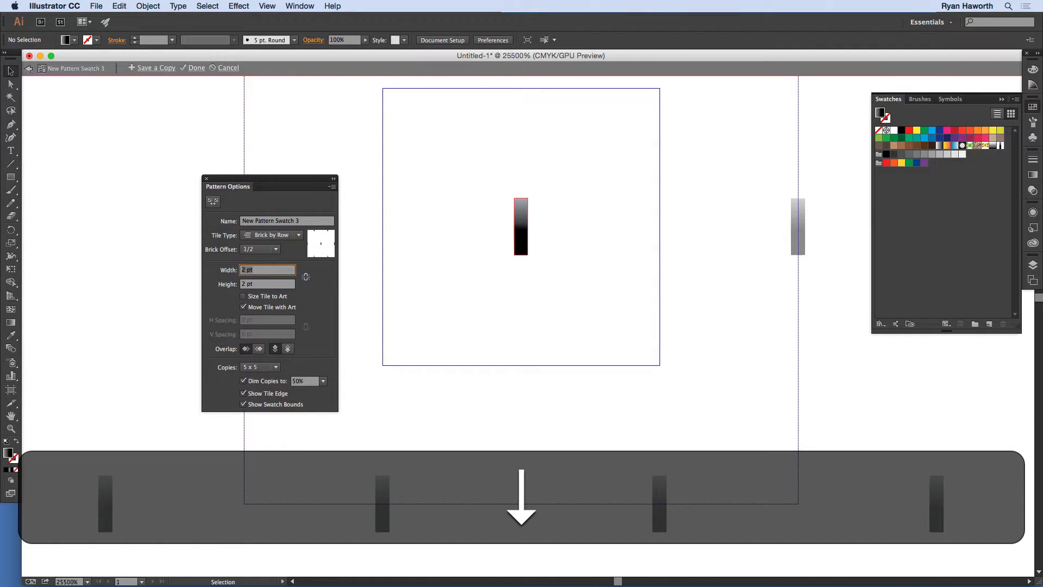
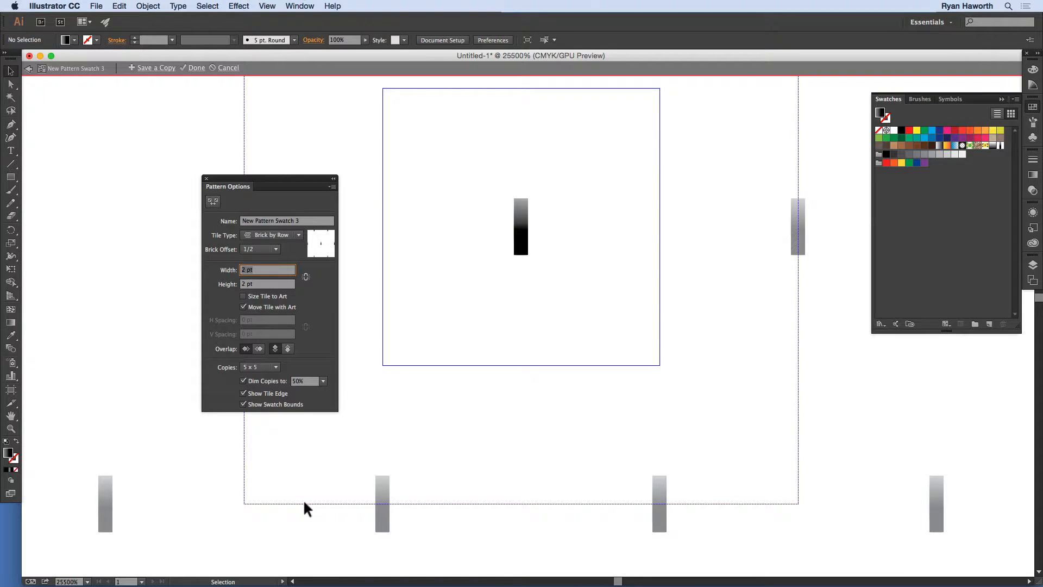
Toggle the tile edge and swatch bounds display off and back on to compare the two outlines.
click(242, 393)
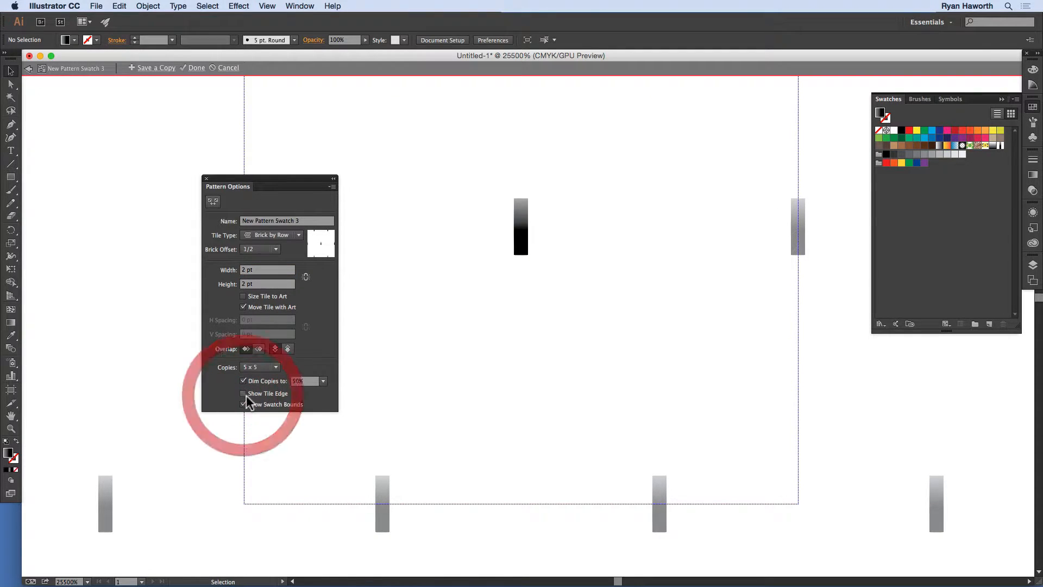
click(243, 393)
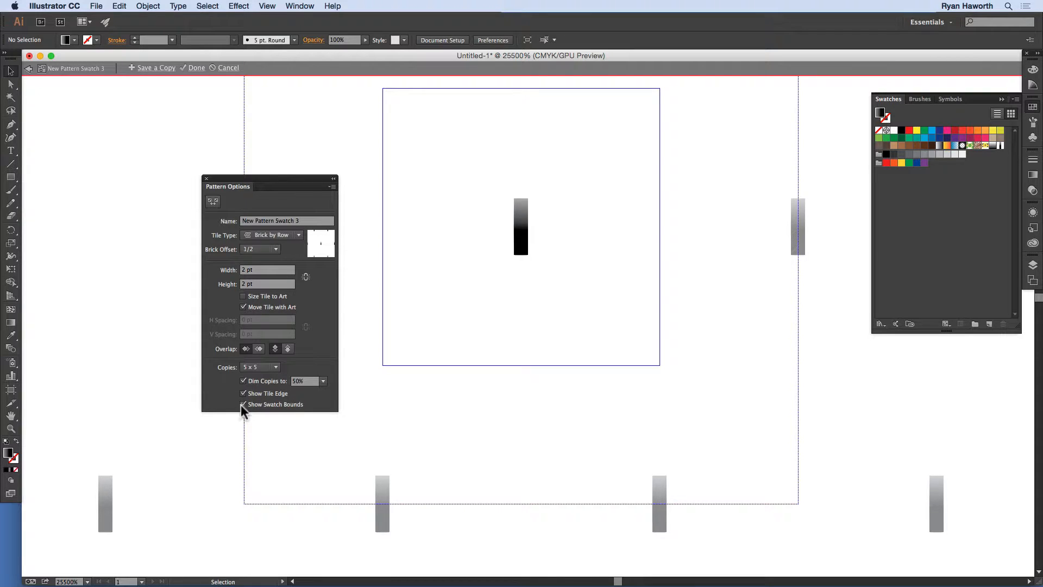
click(243, 405)
click(243, 404)
Move the strip and its tile to another spot in the pattern, and finish editing the pattern swatch.
click(520, 223)
drag(520, 222, 391, 105)
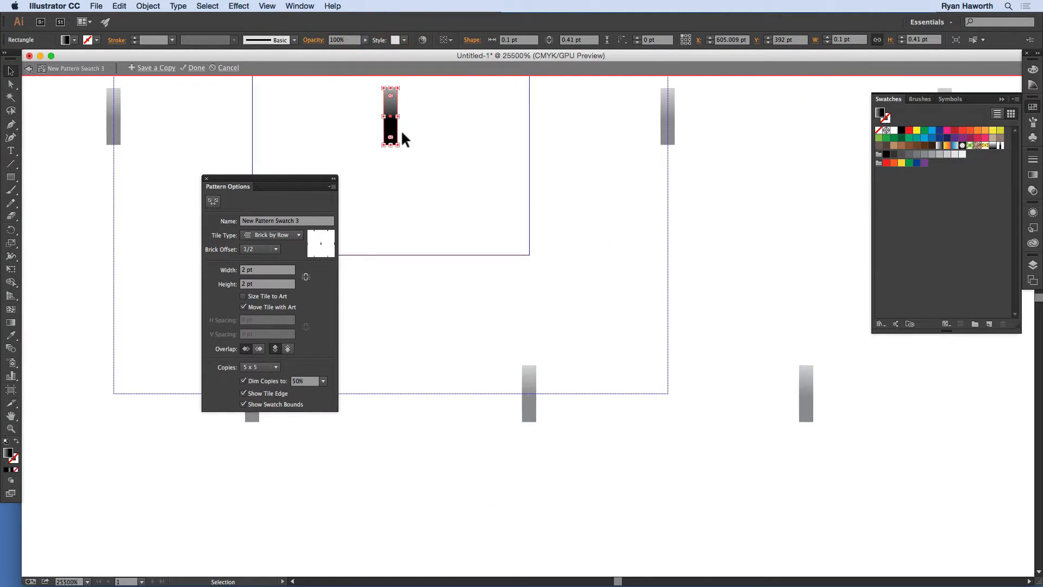
key(space)
drag(456, 158, 640, 304)
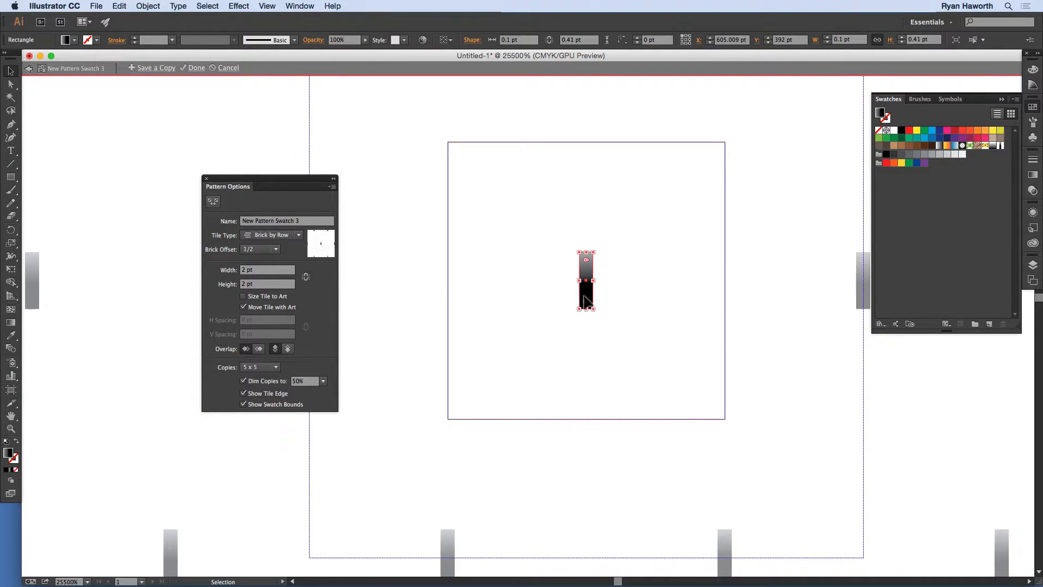
click(197, 69)
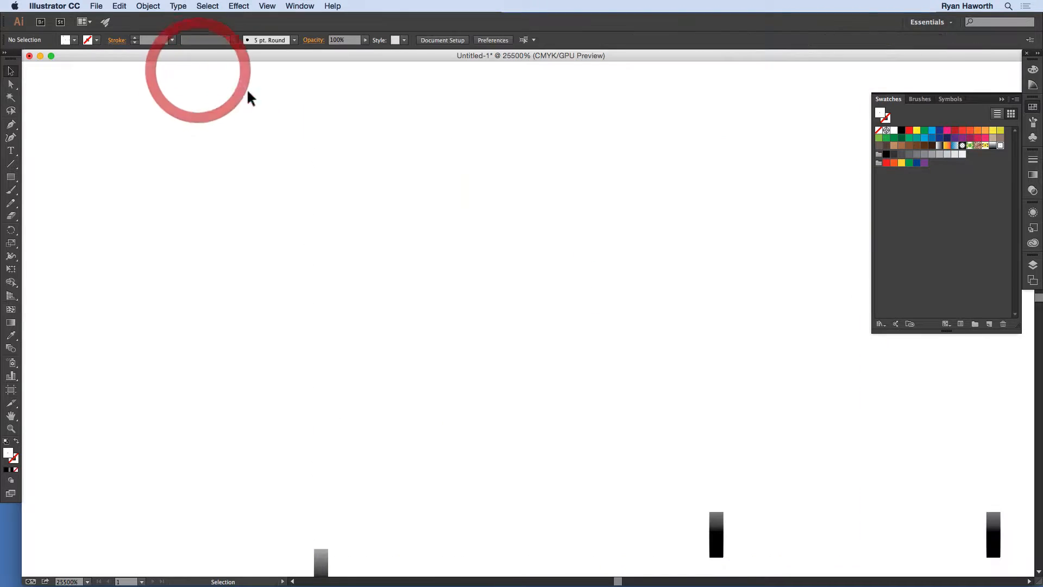
Move the loose gradient strip to an empty area away from the patterned artwork and deselect it.
key(space)
drag(658, 383, 522, 206)
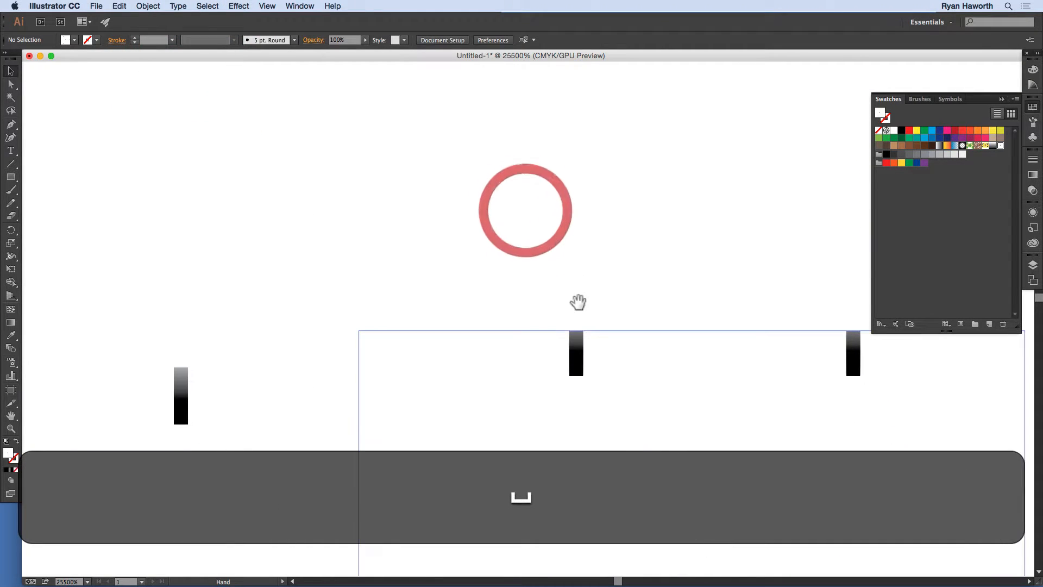
drag(188, 388, 355, 200)
key(space)
drag(422, 240, 630, 380)
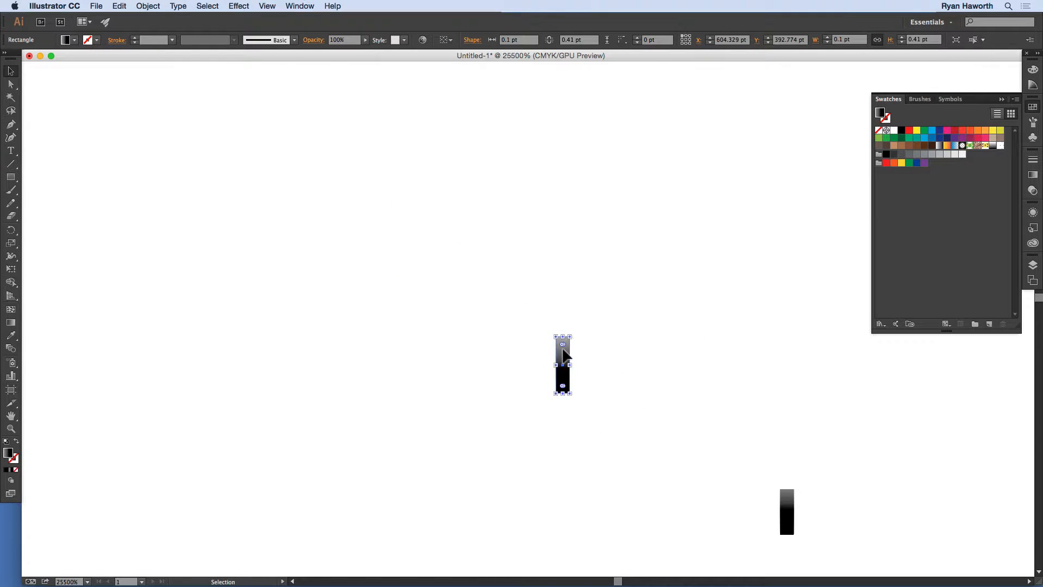
drag(562, 345, 350, 217)
click(414, 218)
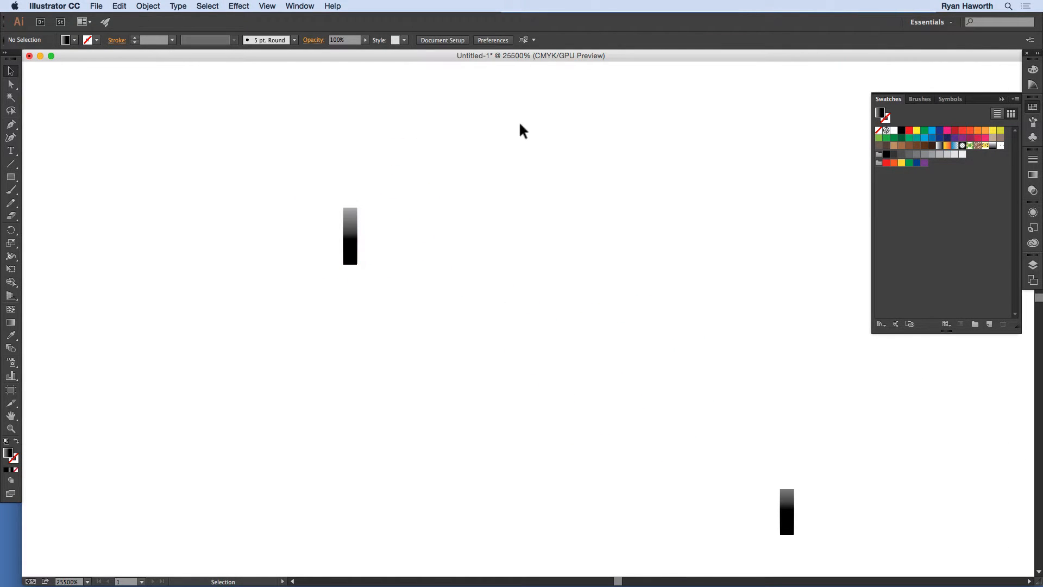
Create a 2 pt by 2 pt square beside the gradient strip and give it no fill.
key(m)
click(402, 155)
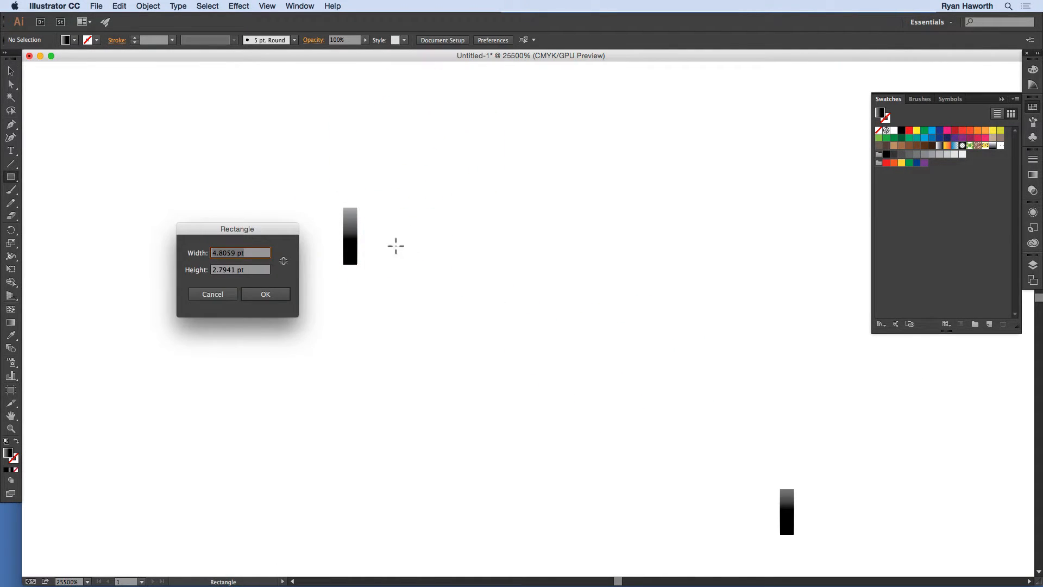
text(2 )
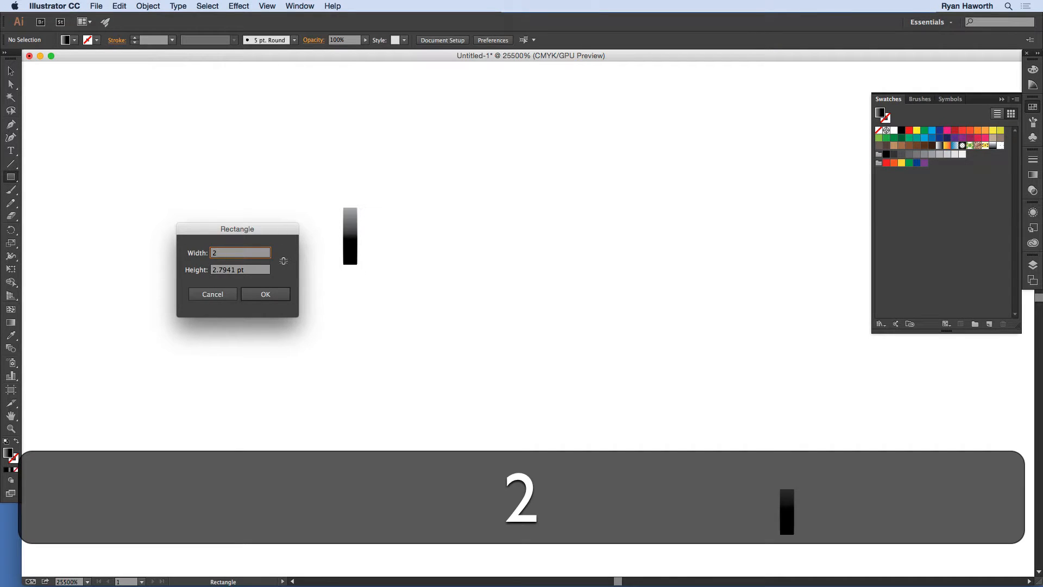
text(pt)
key(Tab)
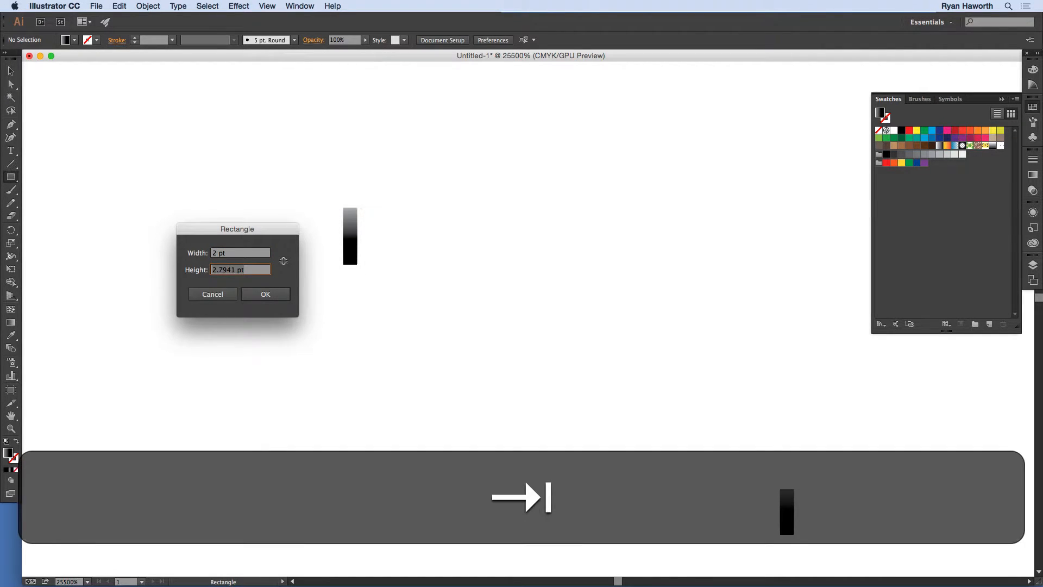
text(2pt)
key(Return)
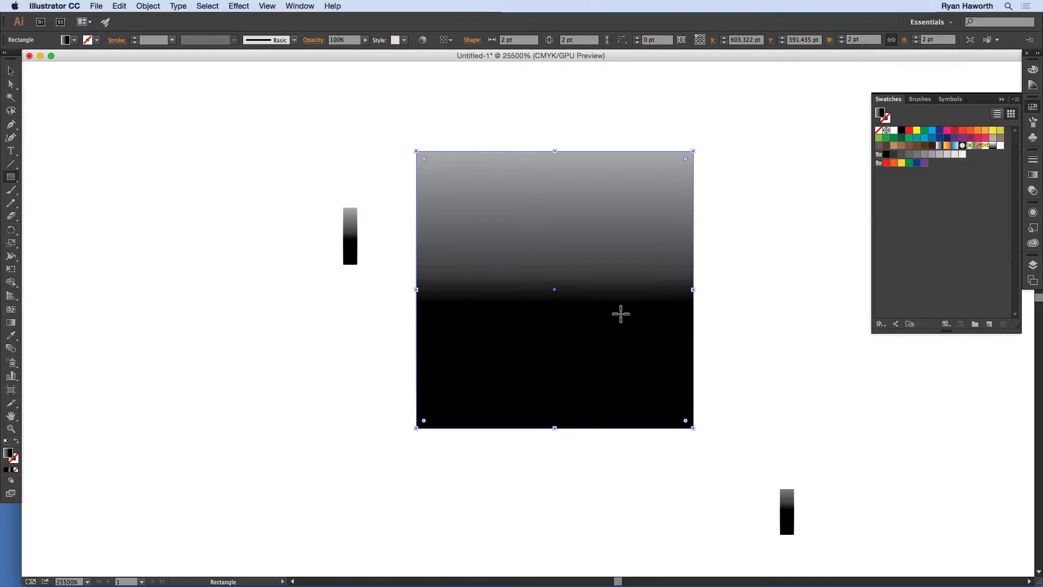
key(slash)
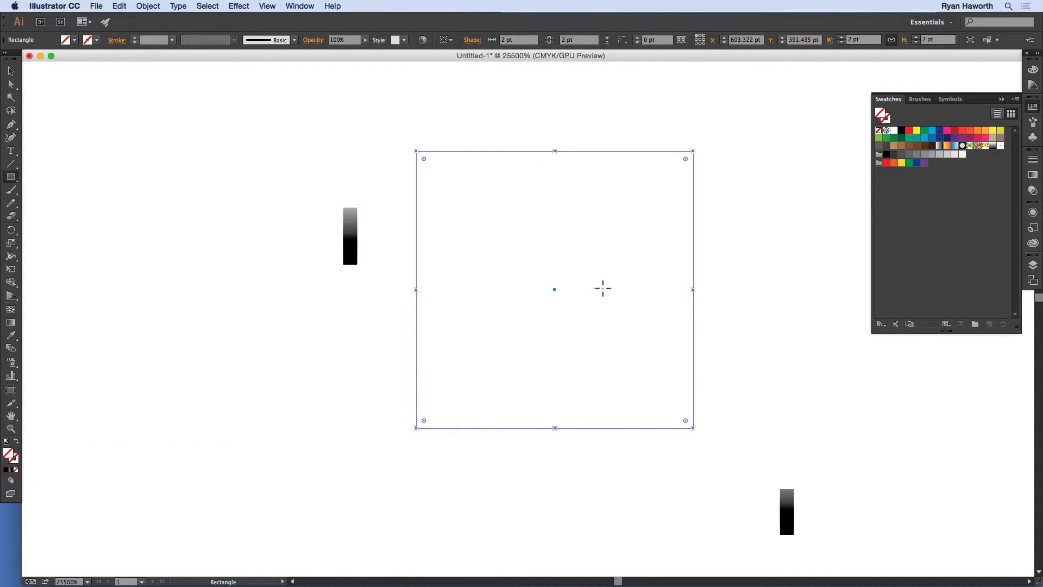
Switch to outline view and snap the gradient strip into the upper-left corner of the square.
key(v)
click(402, 246)
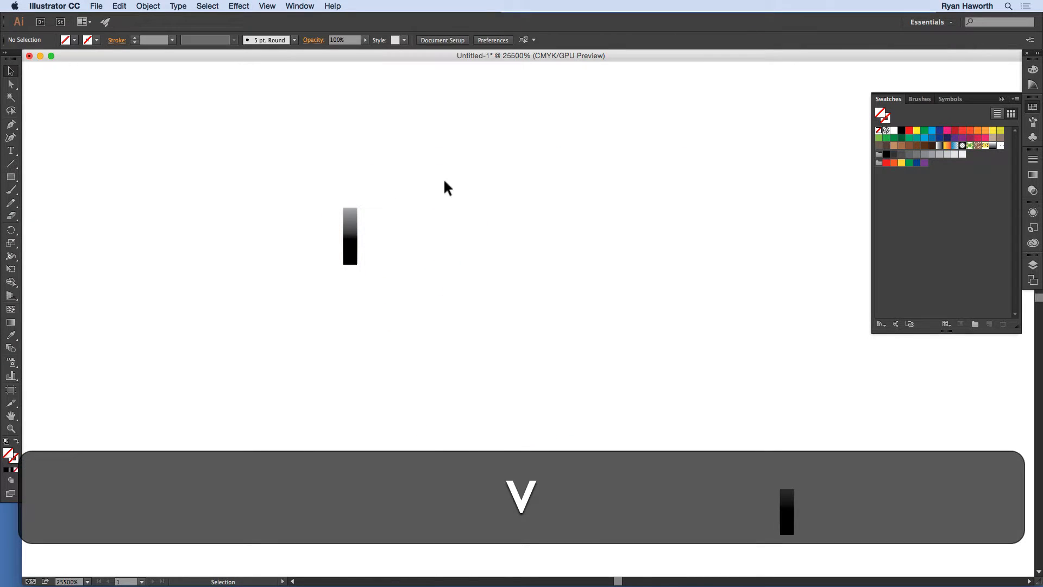
key(super+y)
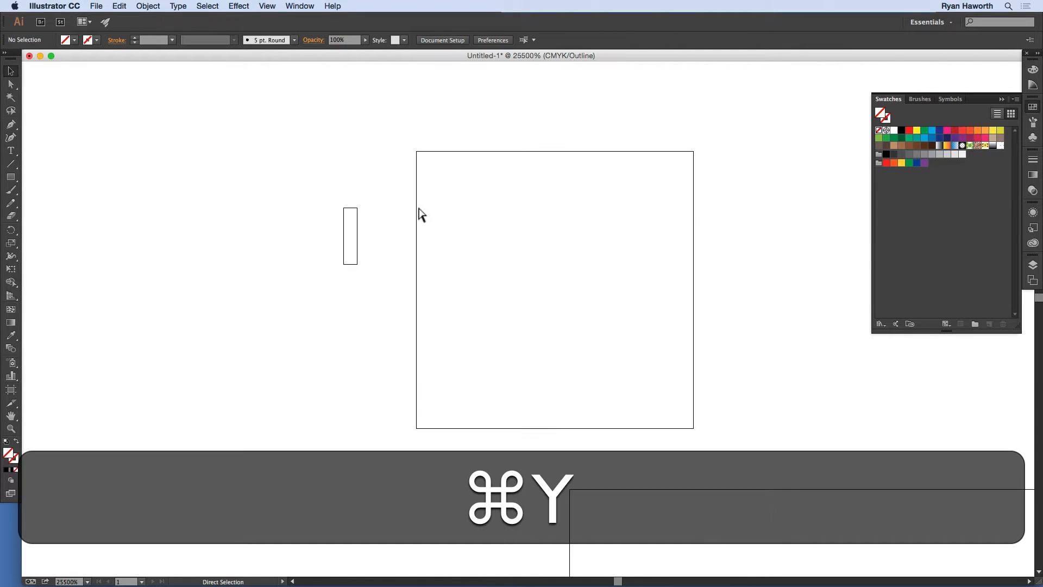
drag(351, 225, 423, 185)
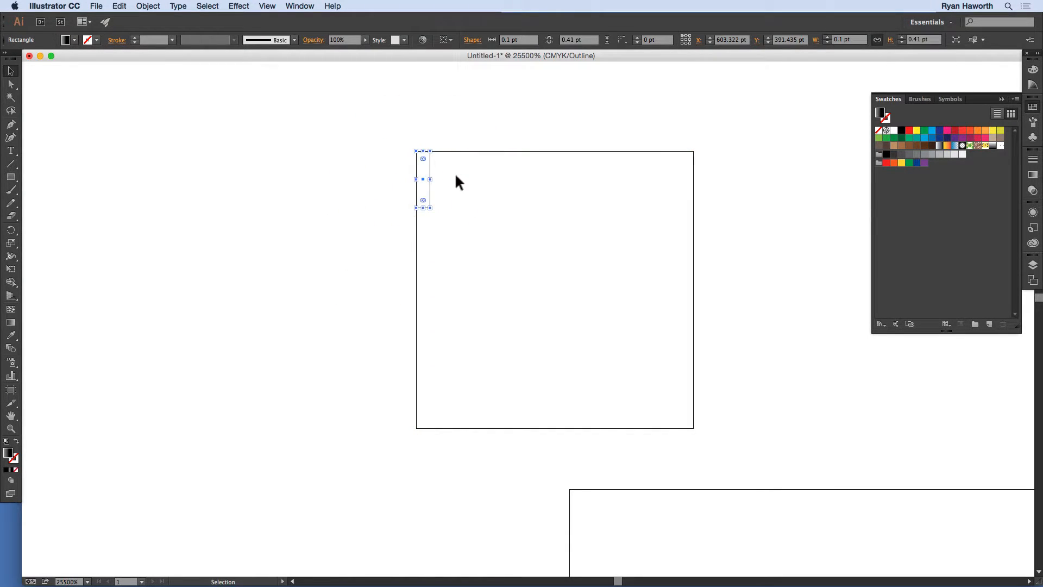
Duplicate the strip directly beside the original, offset half its height downward.
key(alt)
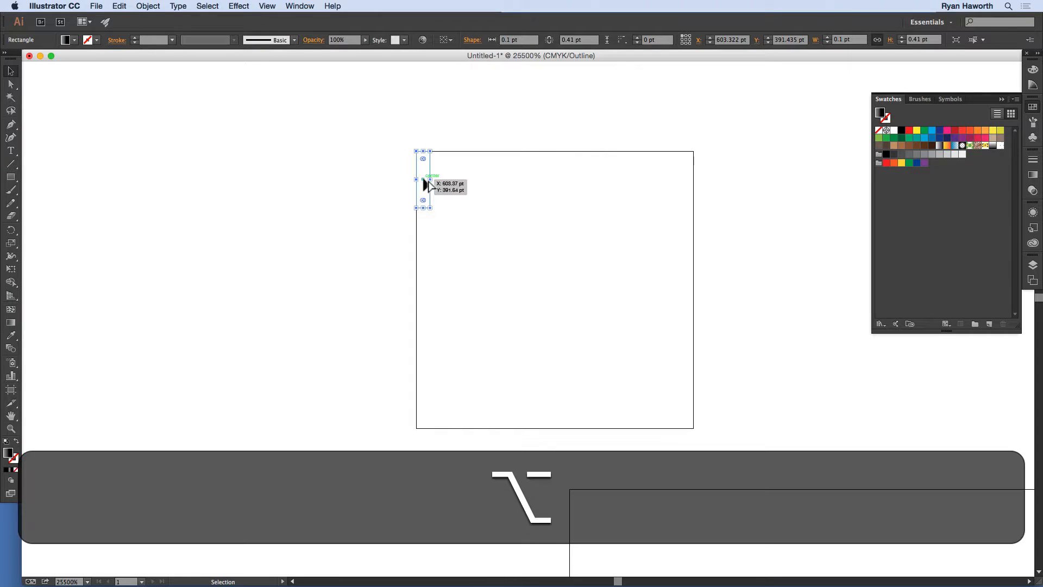
drag(428, 185, 438, 210)
key(super)
key(alt+super+z)
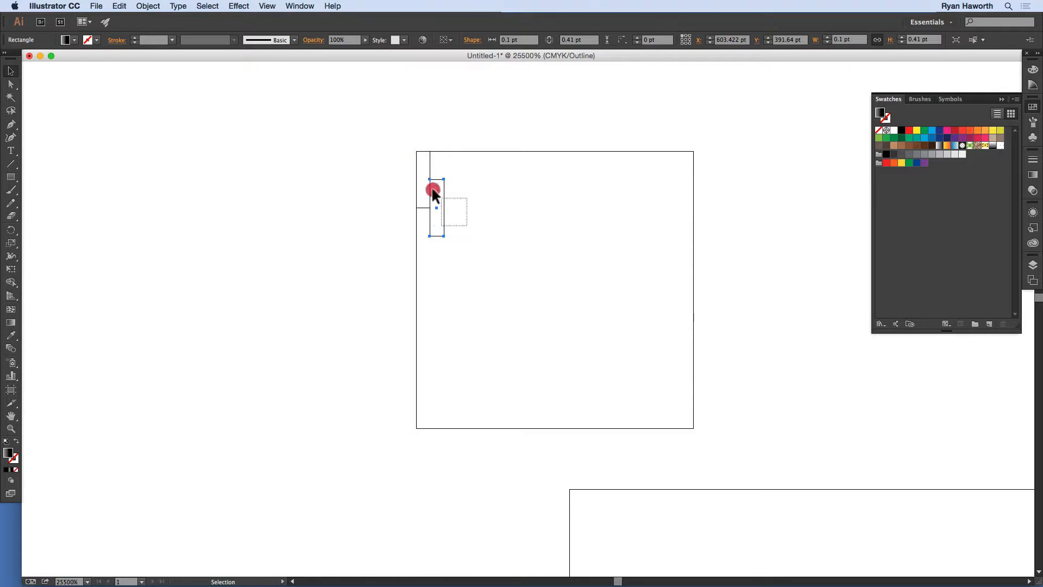
Fill the square with staggered strips by duplicating the pair across its width and copying the rows down past its lower edge.
drag(433, 193, 675, 179)
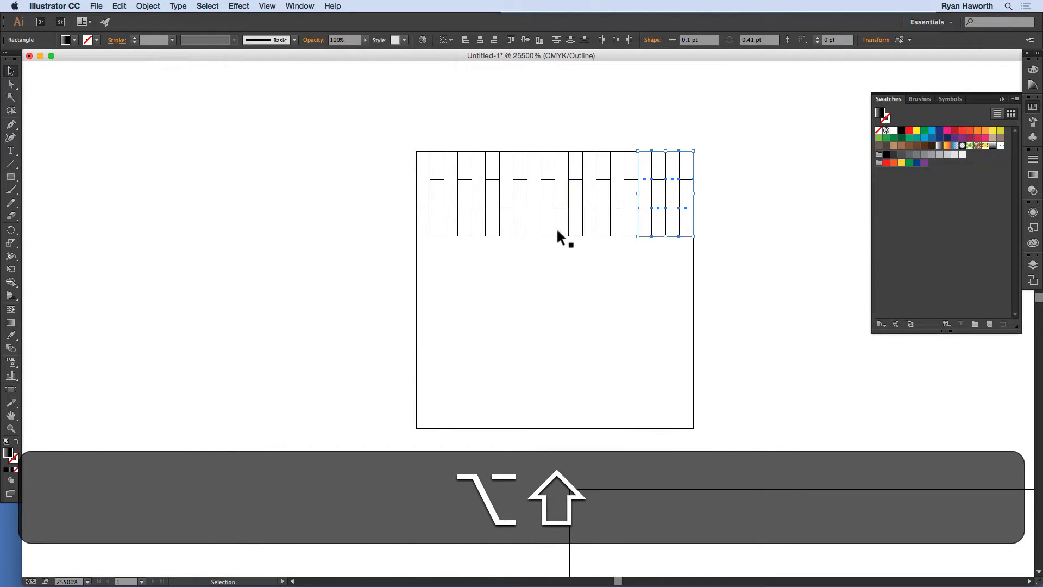
drag(423, 252, 677, 408)
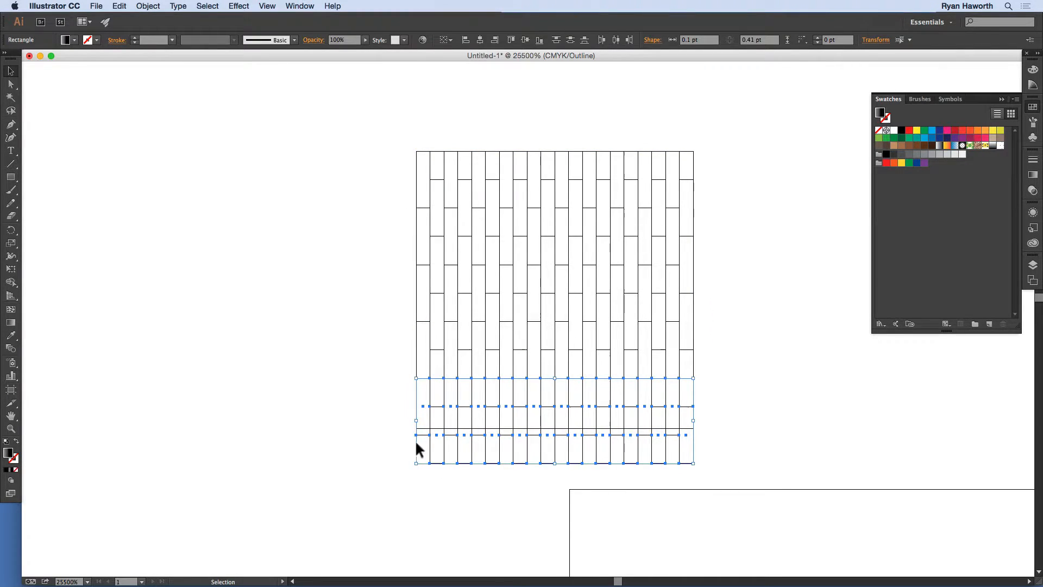
Select all the strips without the 2 pt square and try to scale them vertically to align with its lower edge.
drag(406, 477, 700, 144)
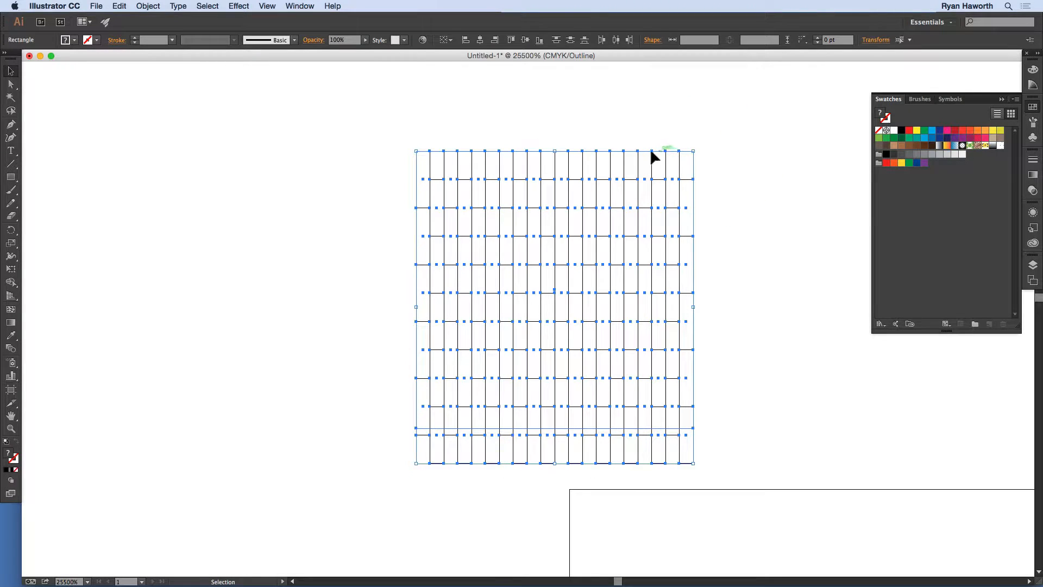
key(shift)
shift+click(660, 154)
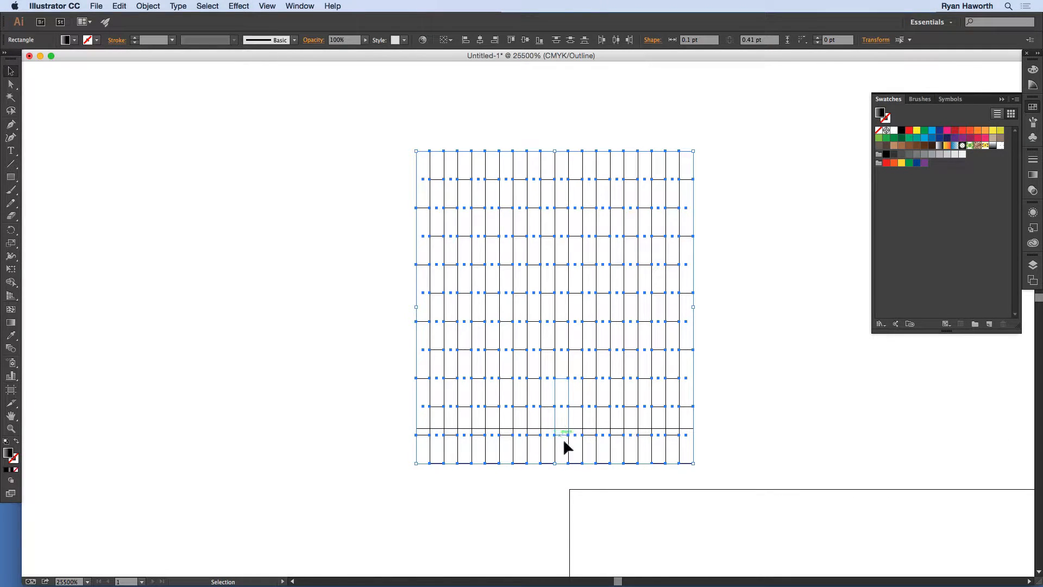
drag(557, 463, 557, 456)
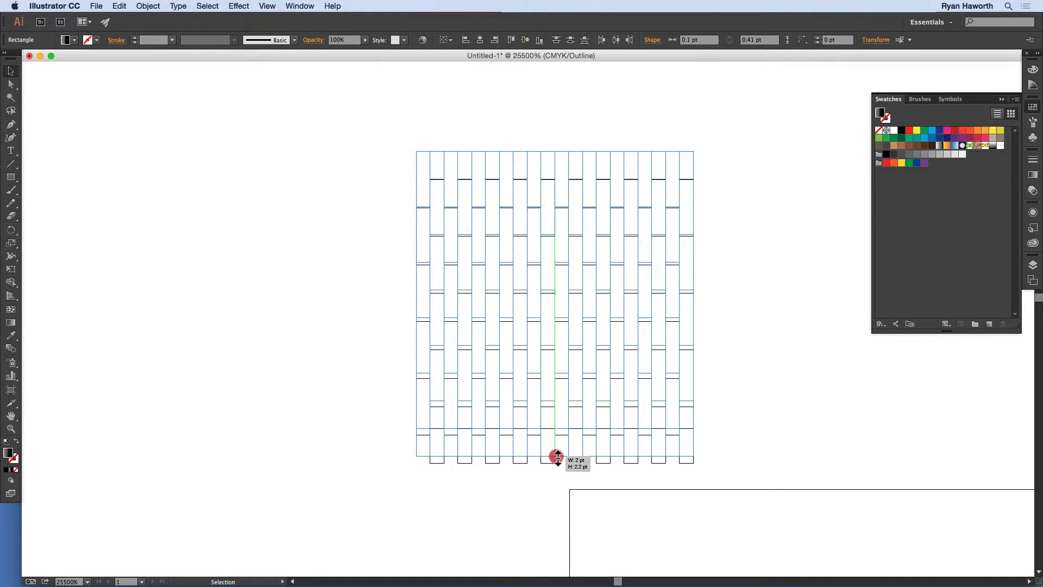
mouse_move(557, 456)
mouse_down()
mouse_move(557, 468)
mouse_move(555, 455)
mouse_up()
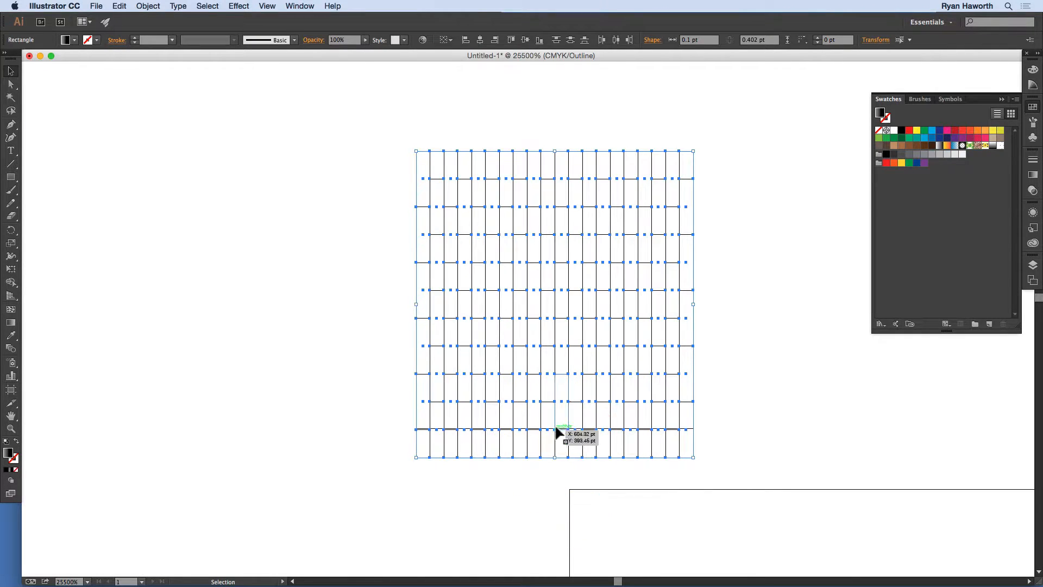
key(super+z)
Scale the selected strips vertically to 0.4 pt high each so a row boundary aligns with the square's lower edge.
drag(526, 411, 690, 554)
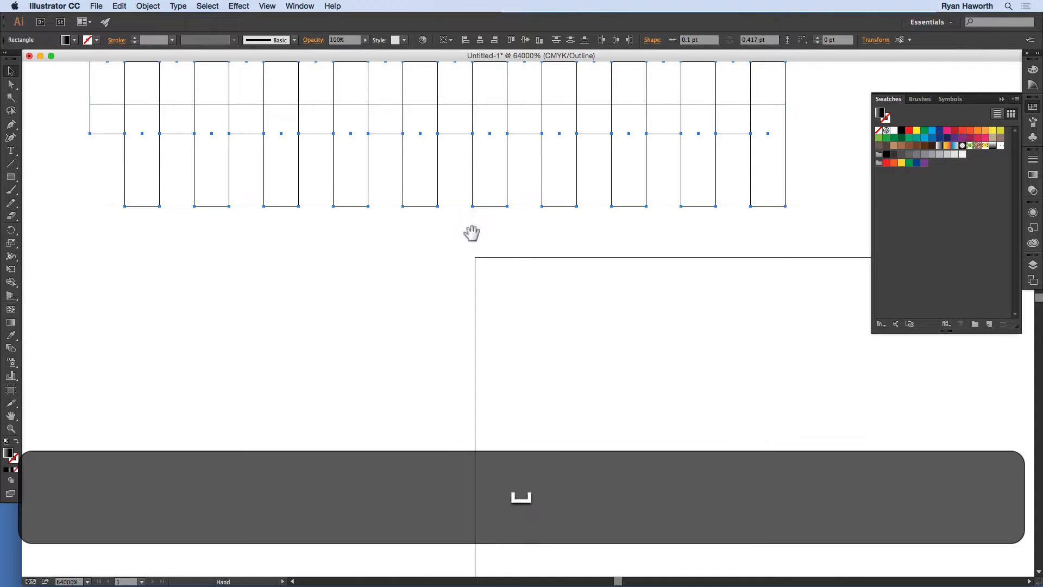
drag(471, 233, 538, 343)
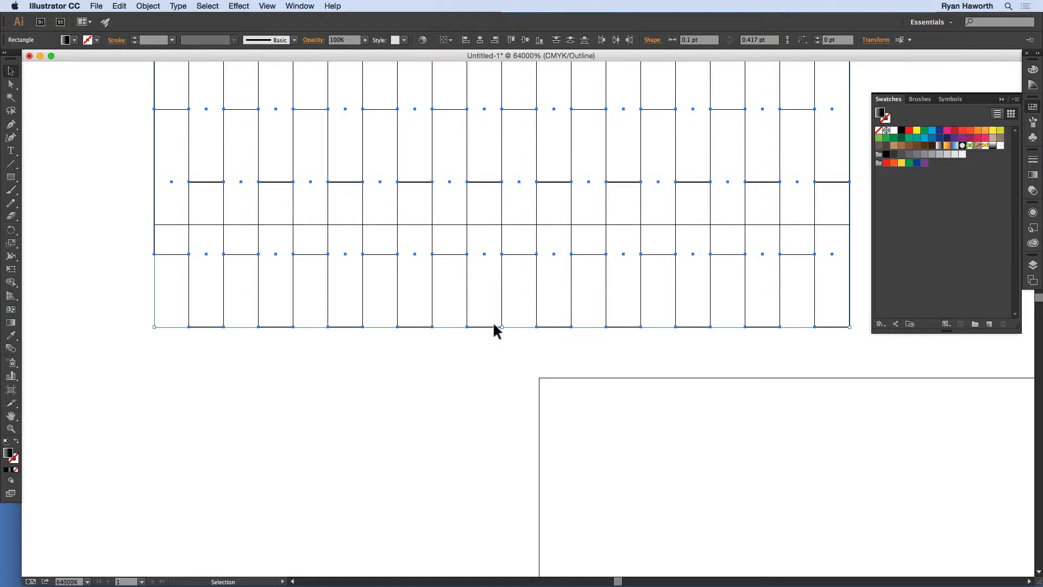
drag(501, 327, 499, 296)
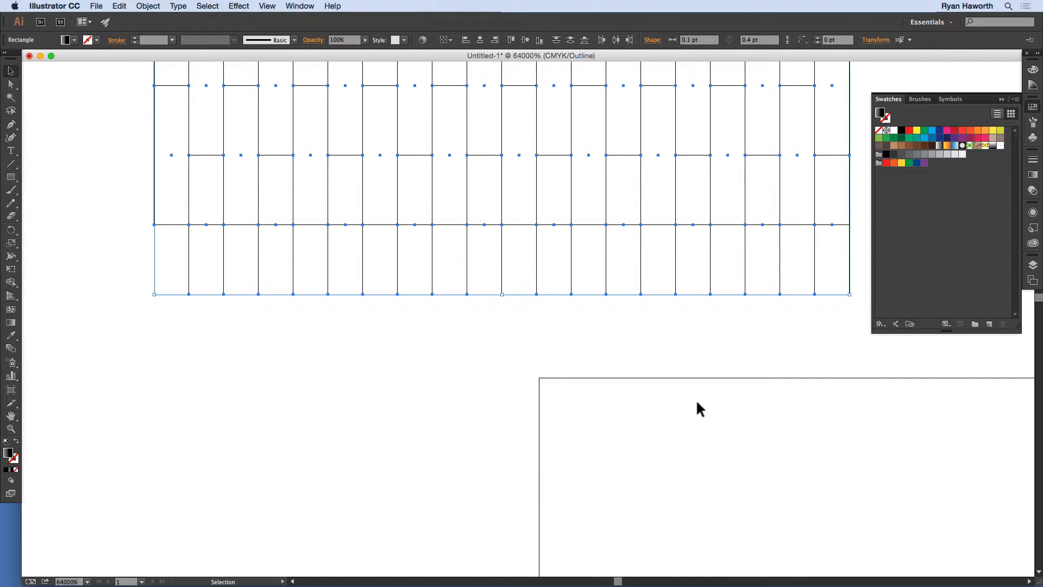
key(super+minus)
key(super+minus)
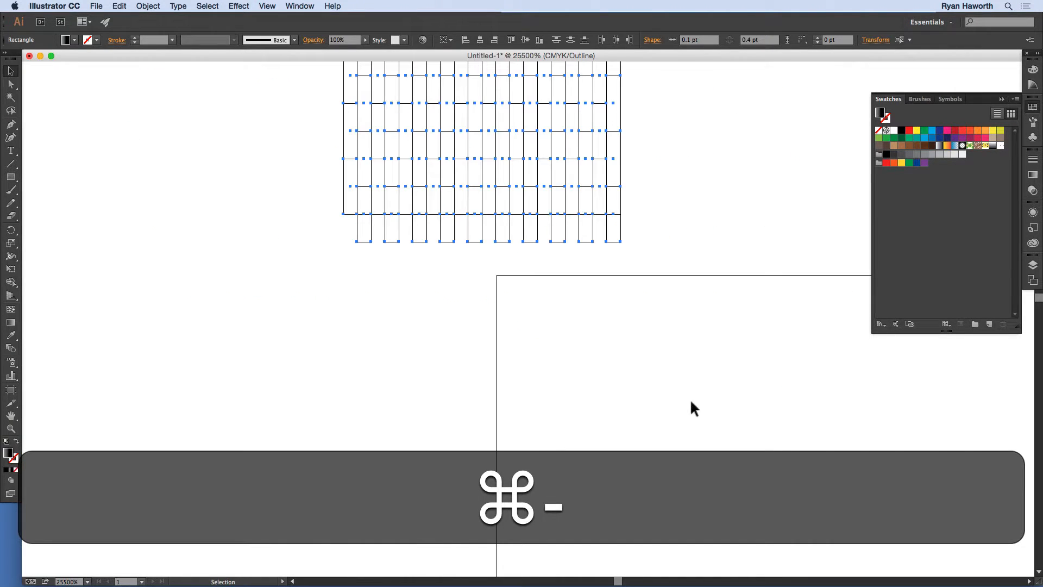
Return the artwork to preview display and save all the strips together with the 2 pt square as a new pattern swatch.
key(super+space)
drag(520, 433, 515, 405)
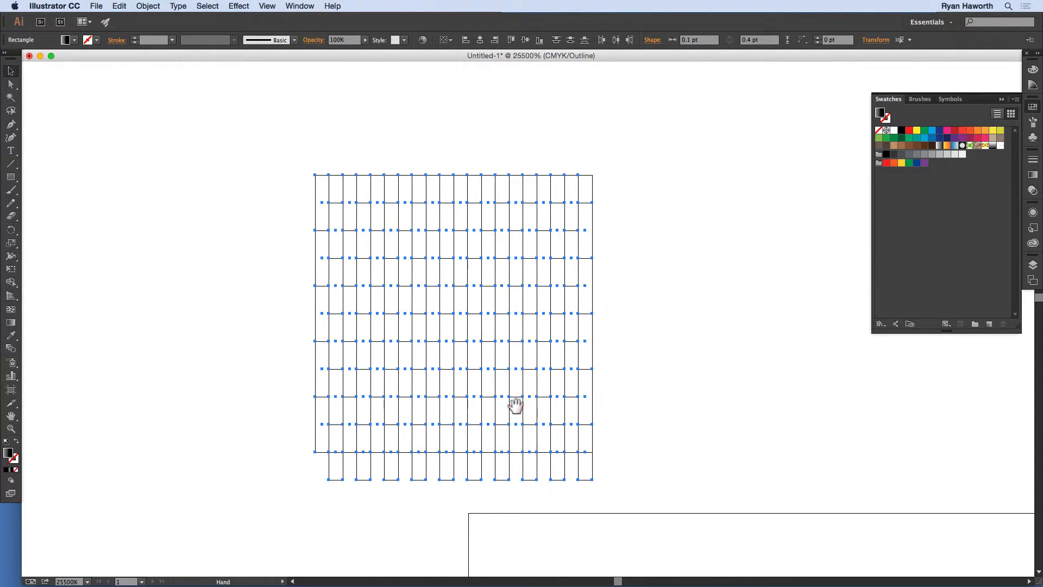
key(super)
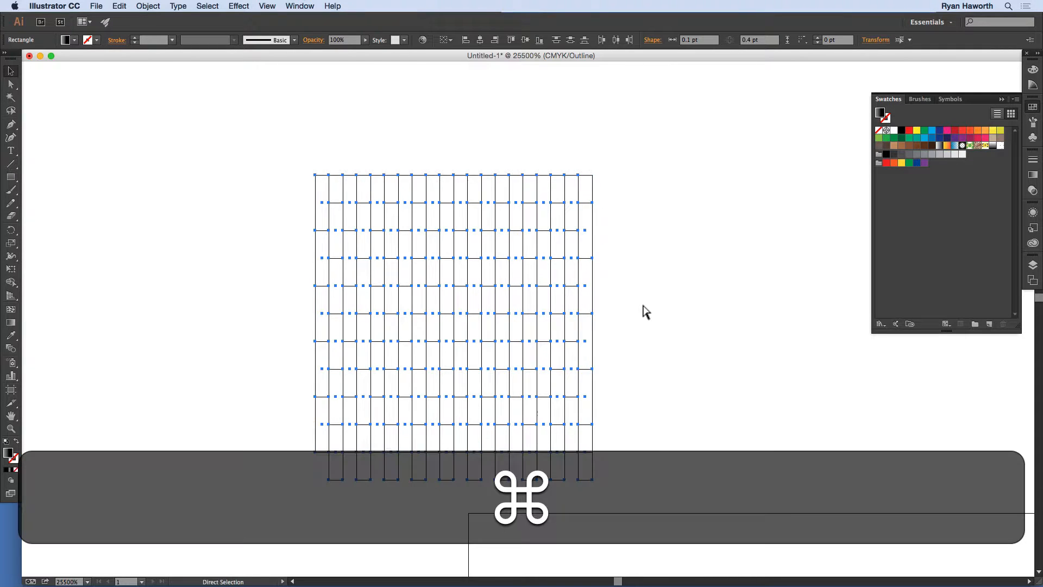
key(super+y)
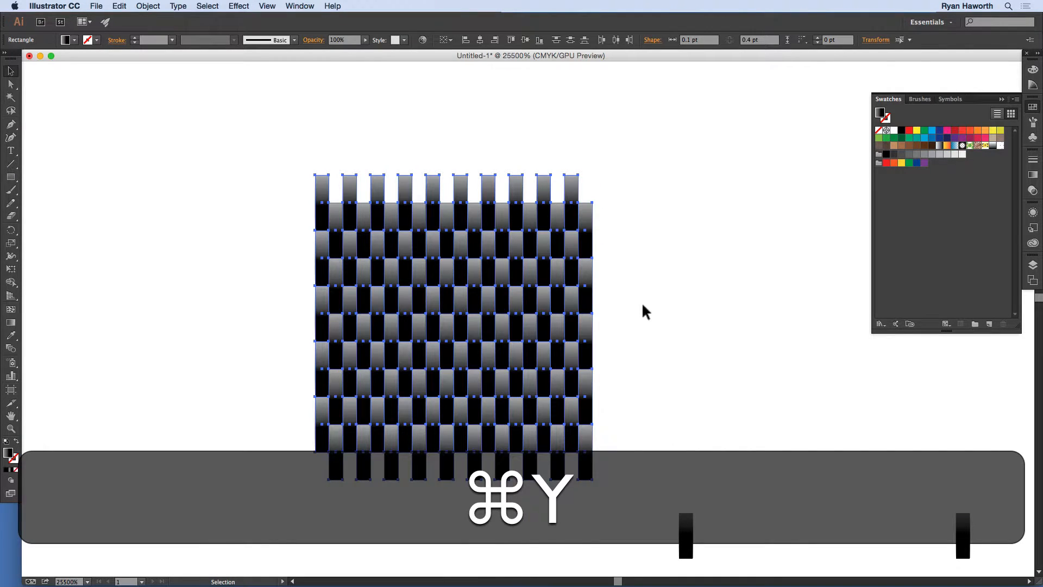
click(642, 305)
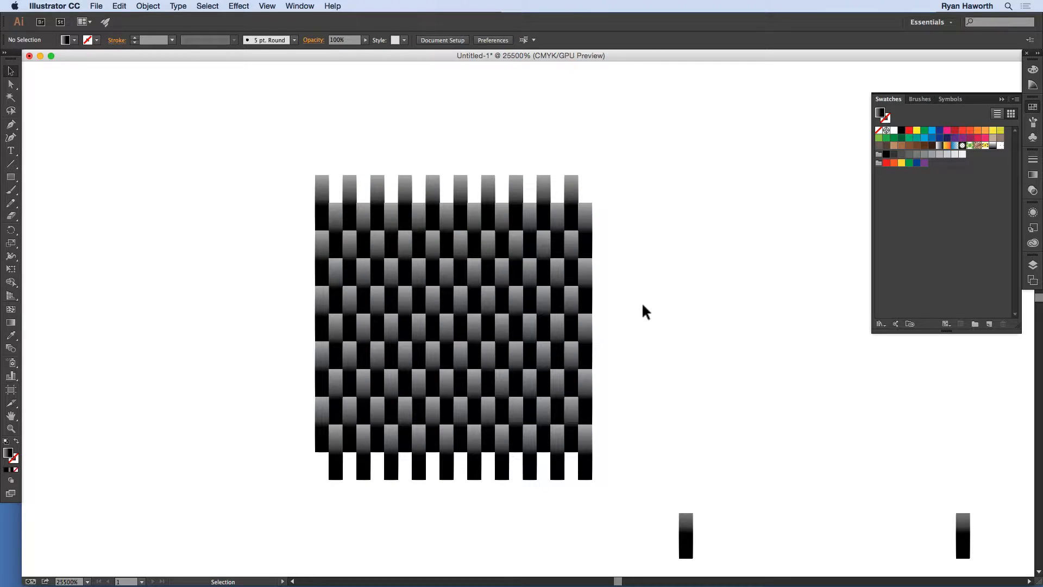
drag(271, 144, 664, 497)
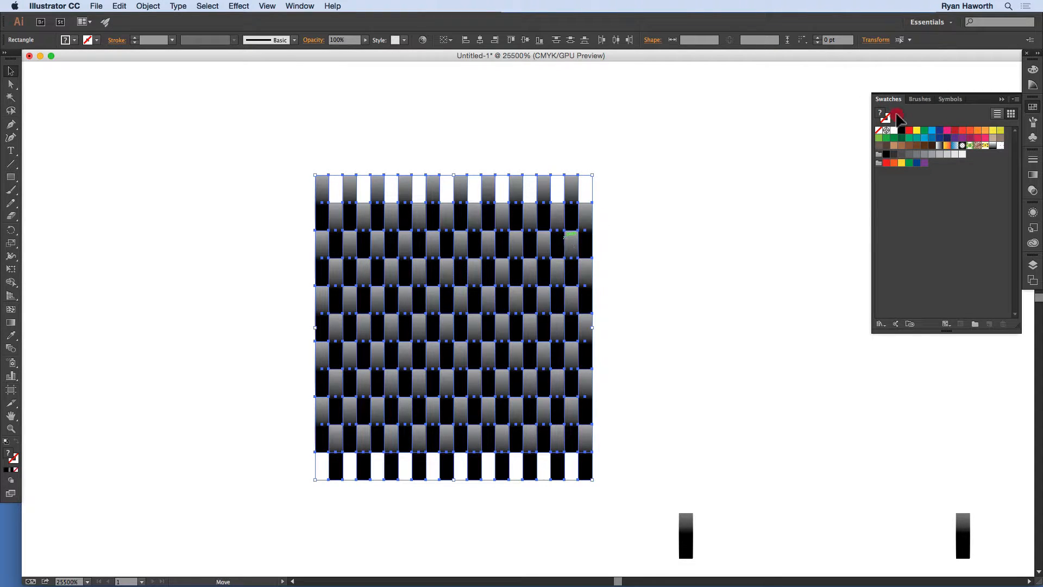
drag(567, 243, 981, 167)
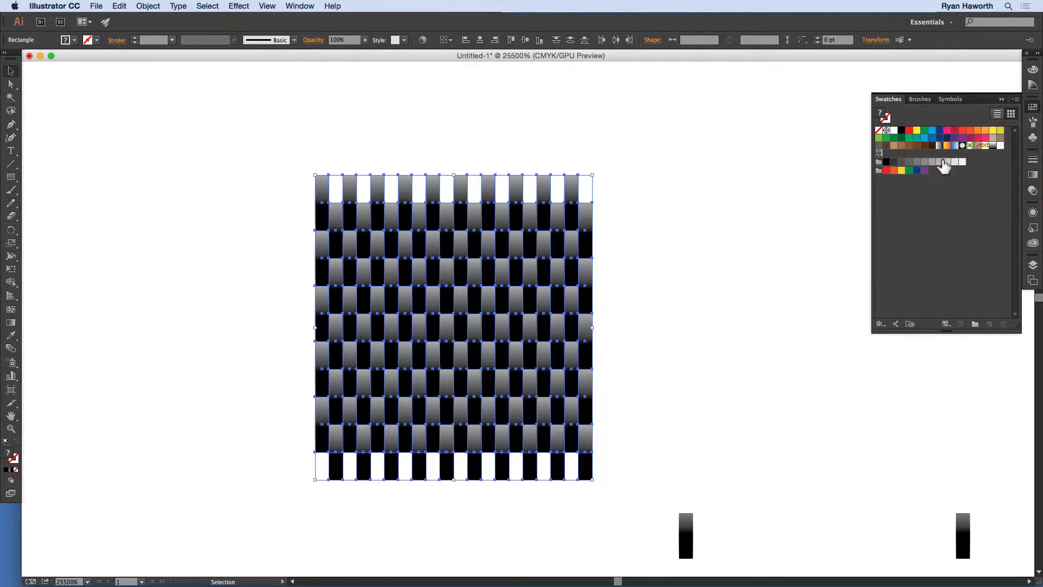
double_click(879, 155)
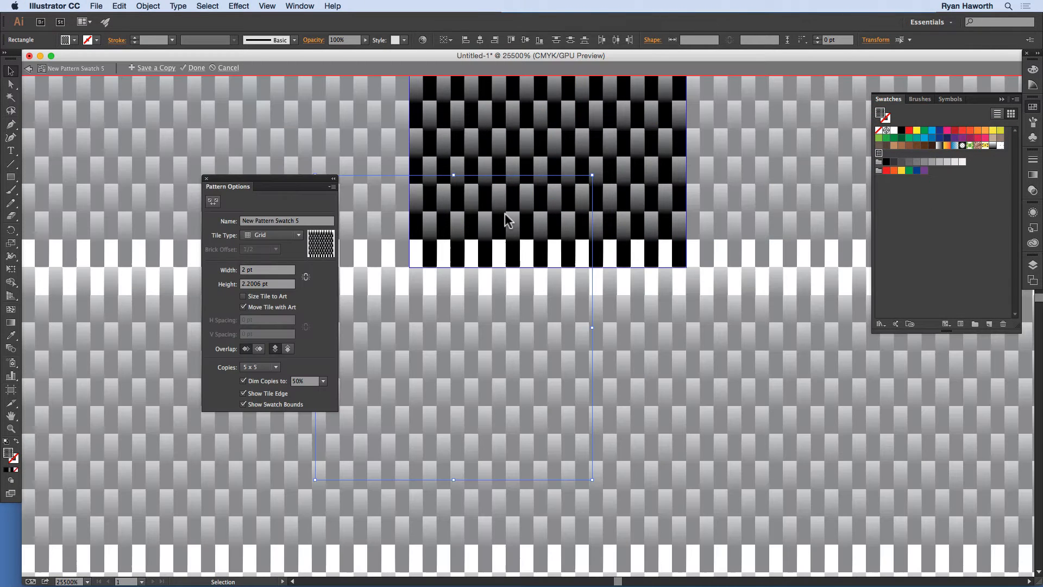
key(super+z)
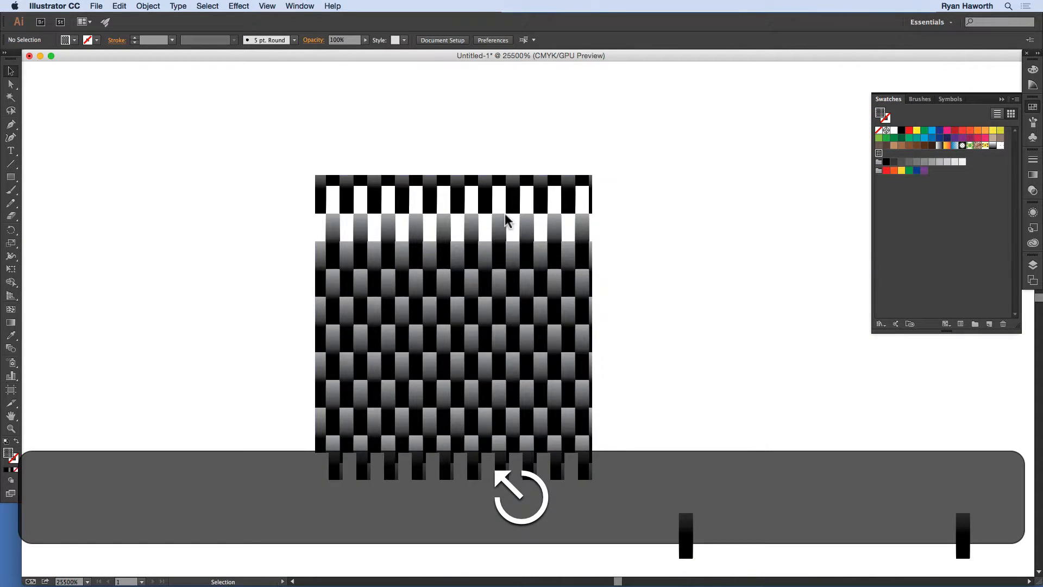
click(645, 314)
key(super+z)
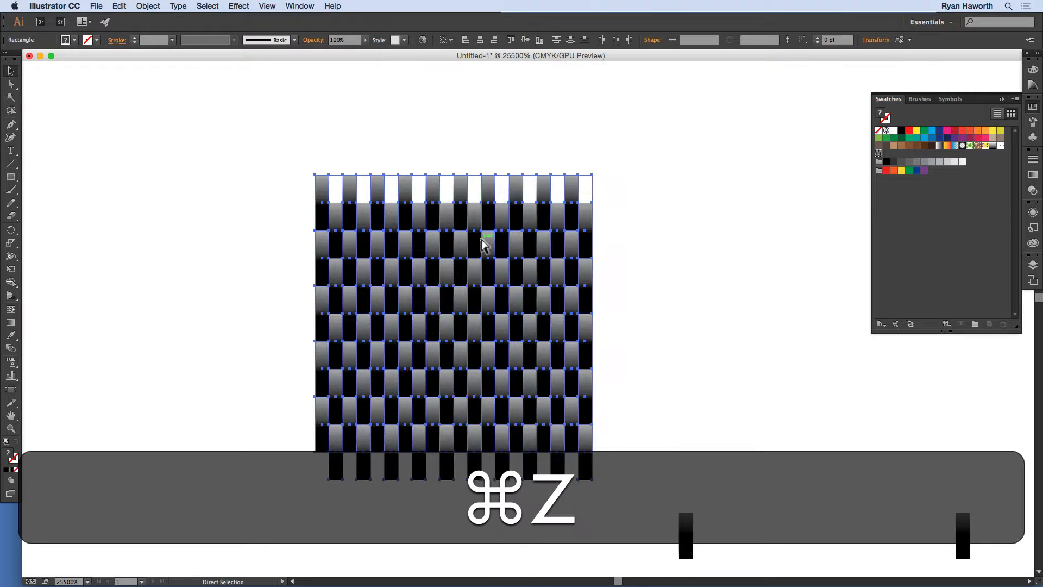
Fill the white rectangle below the strips with the new pattern swatch and compare its seams with the tile's upper and lower edges.
click(659, 210)
drag(659, 210, 387, 121)
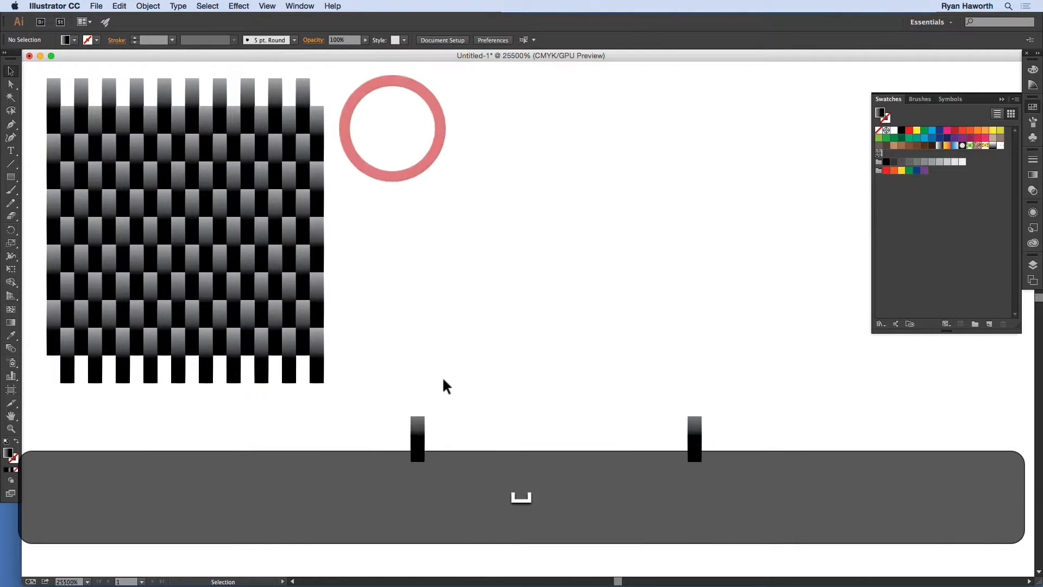
click(455, 448)
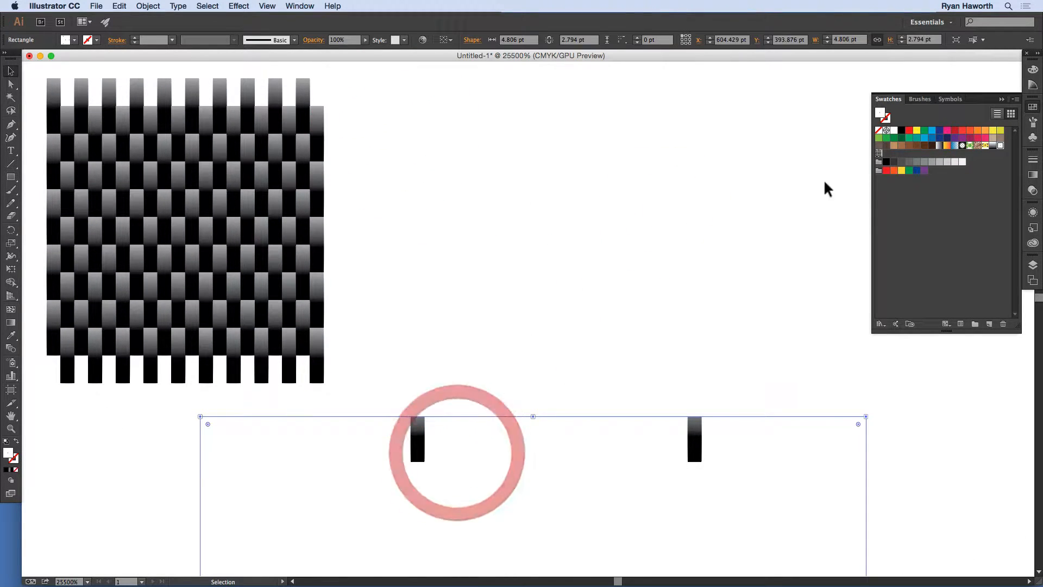
click(879, 153)
drag(549, 358, 534, 145)
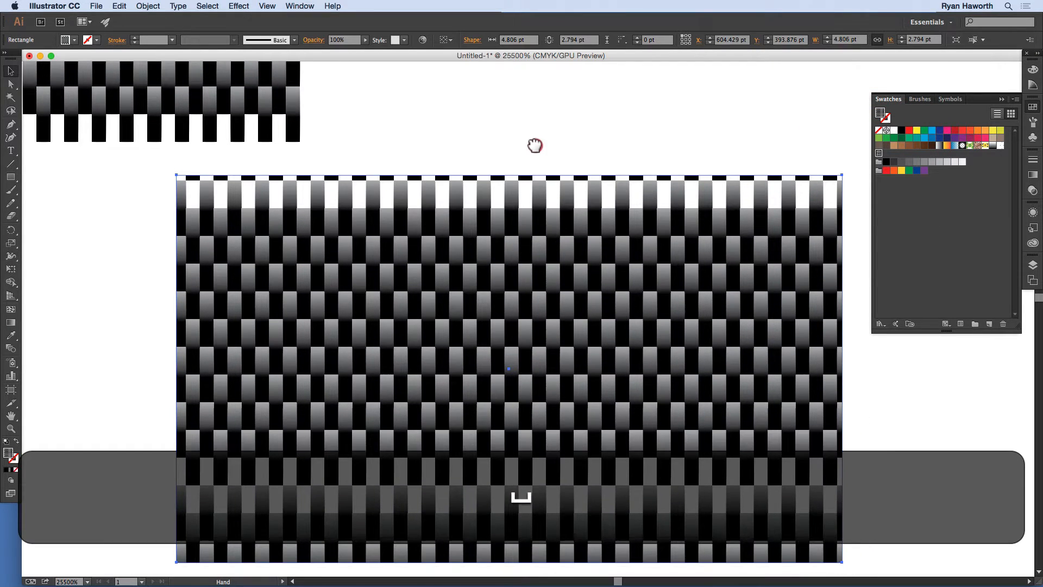
drag(484, 352, 520, 340)
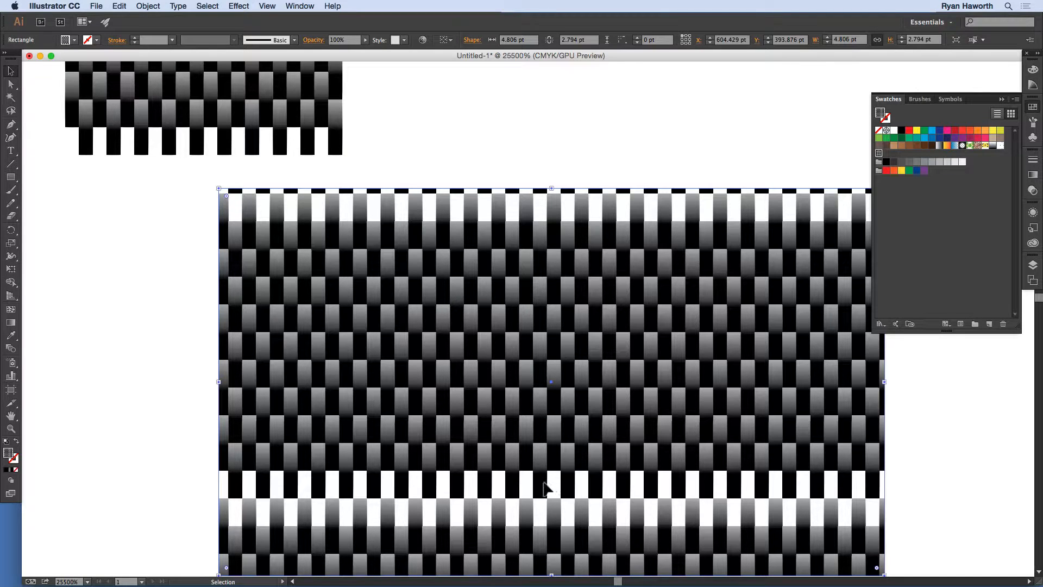
drag(303, 109, 468, 468)
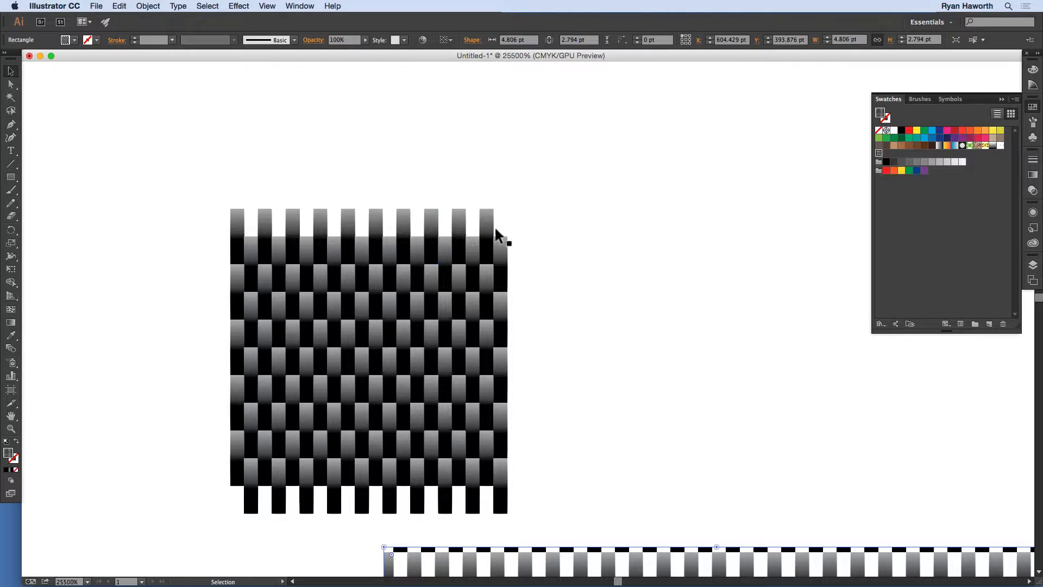
drag(444, 414, 447, 214)
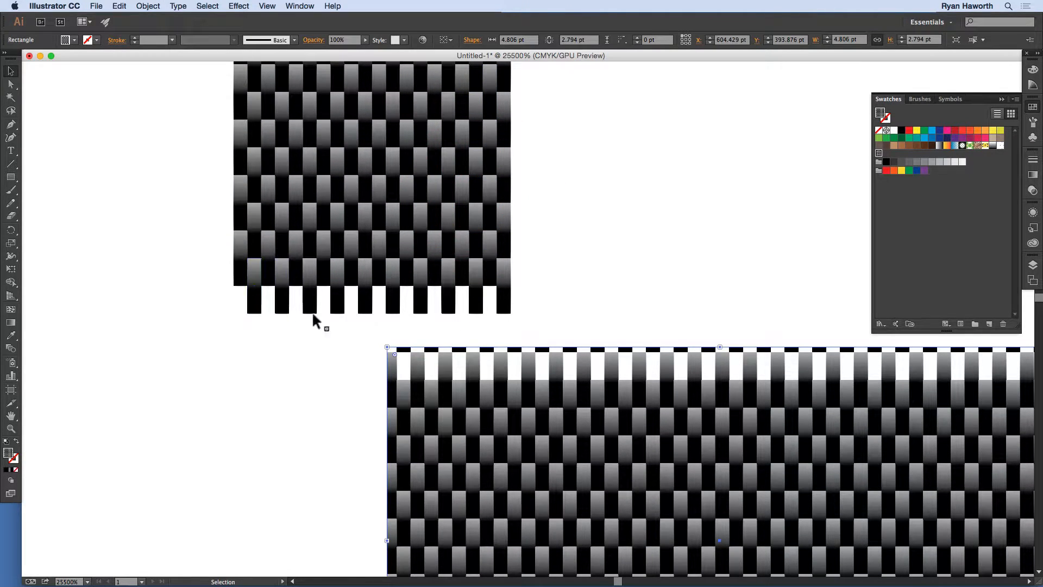
Open the saved woven pattern swatch for editing.
drag(557, 317, 529, 232)
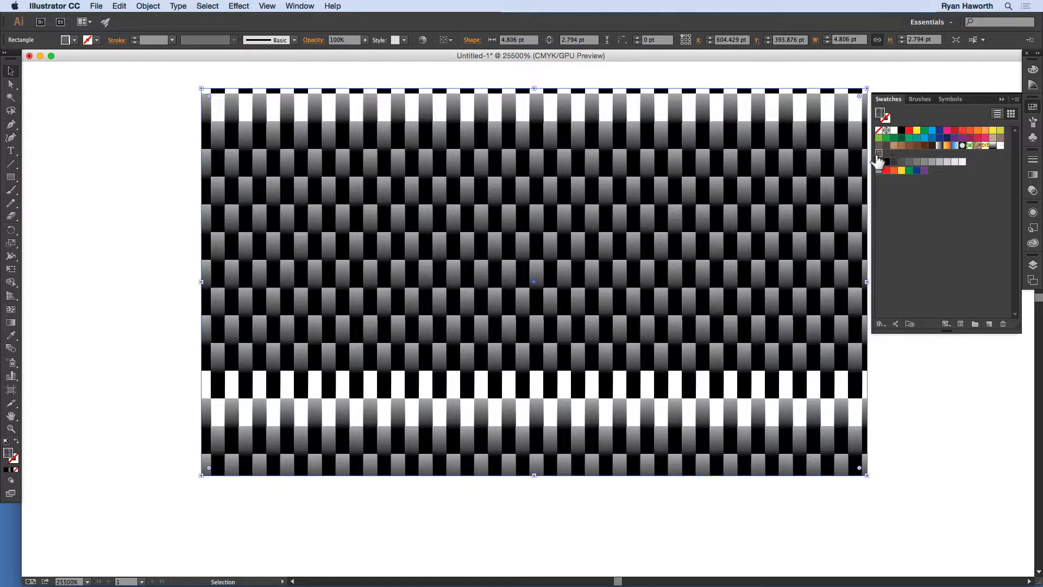
drag(729, 136, 581, 476)
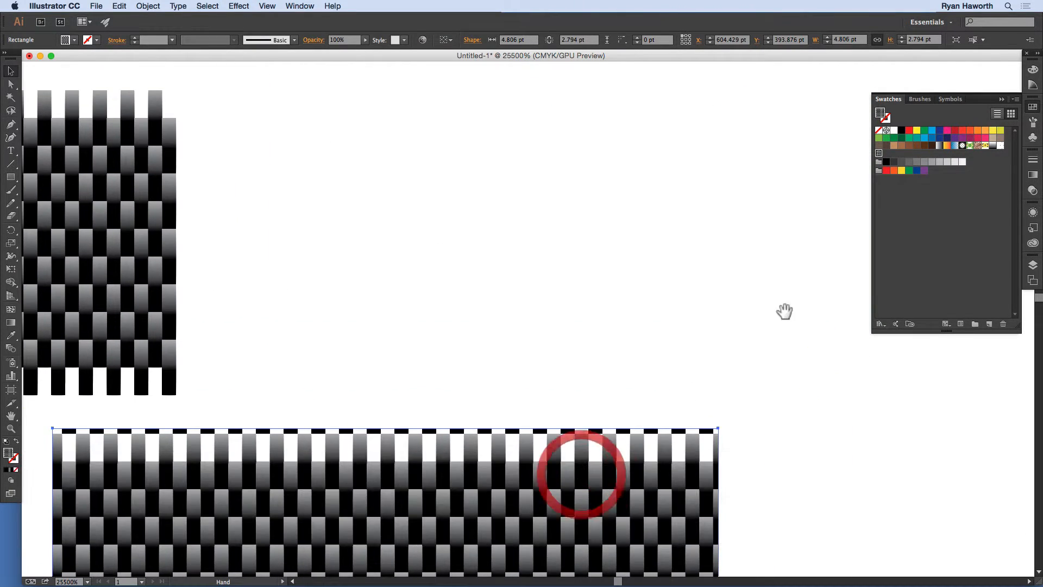
double_click(878, 152)
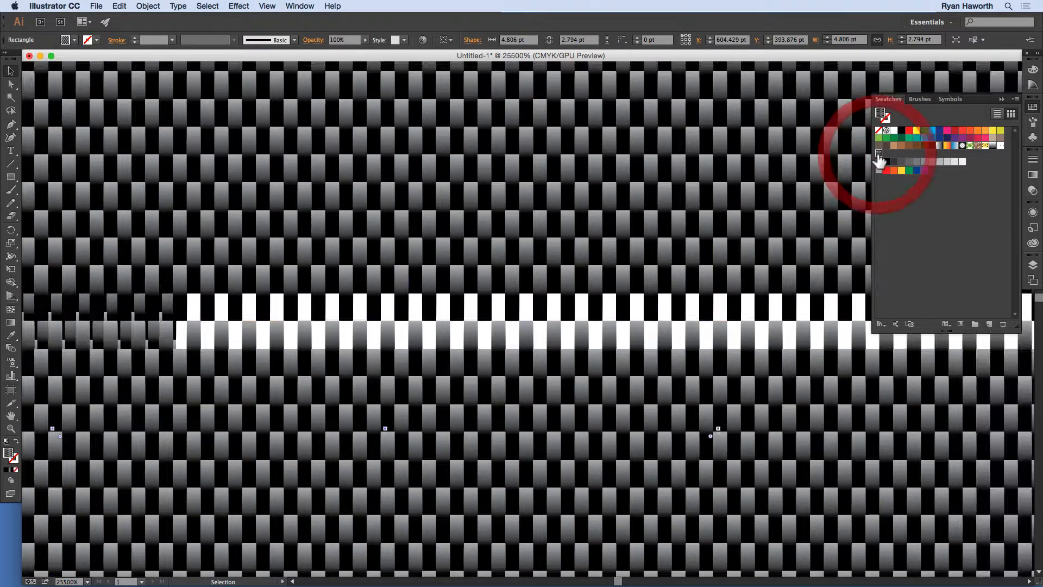
drag(471, 251, 486, 374)
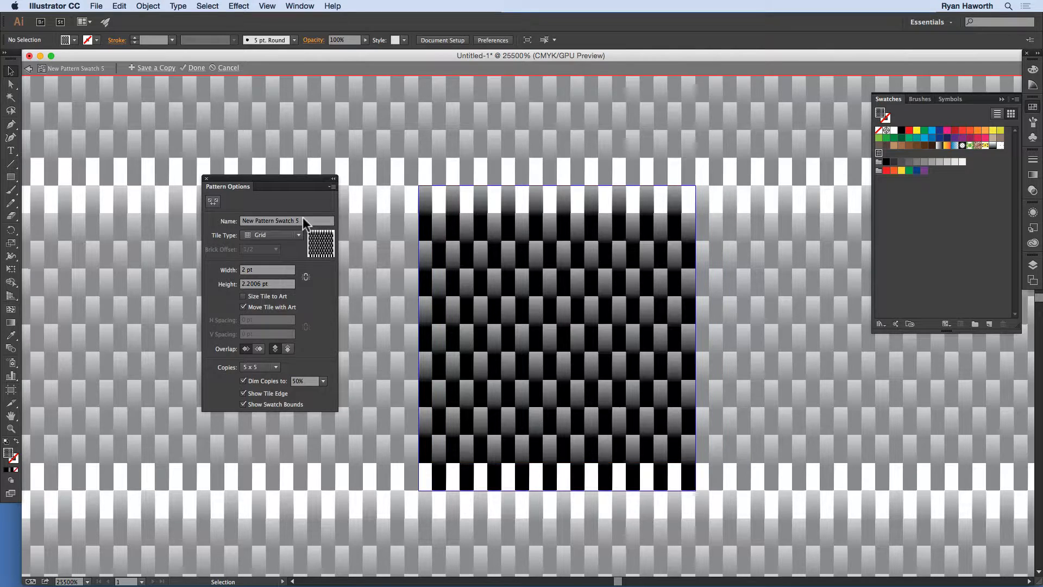
Set the pattern tile's height to 2 pt with the Grid tile type and finish editing the pattern.
click(259, 283)
key(BackSpace)
key(BackSpace)
key(BackSpace)
key(BackSpace)
key(BackSpace)
key(Tab)
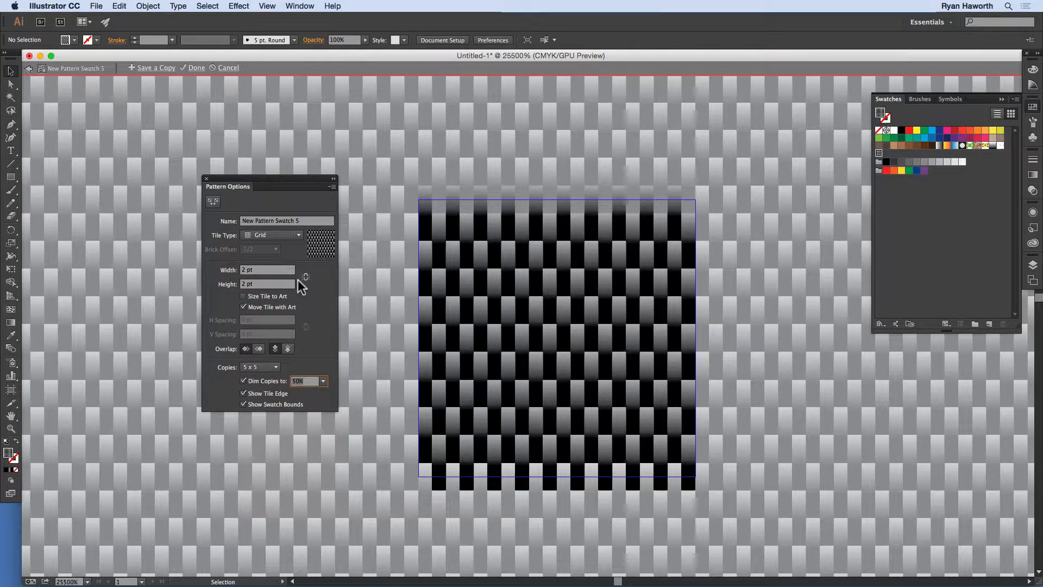
click(265, 248)
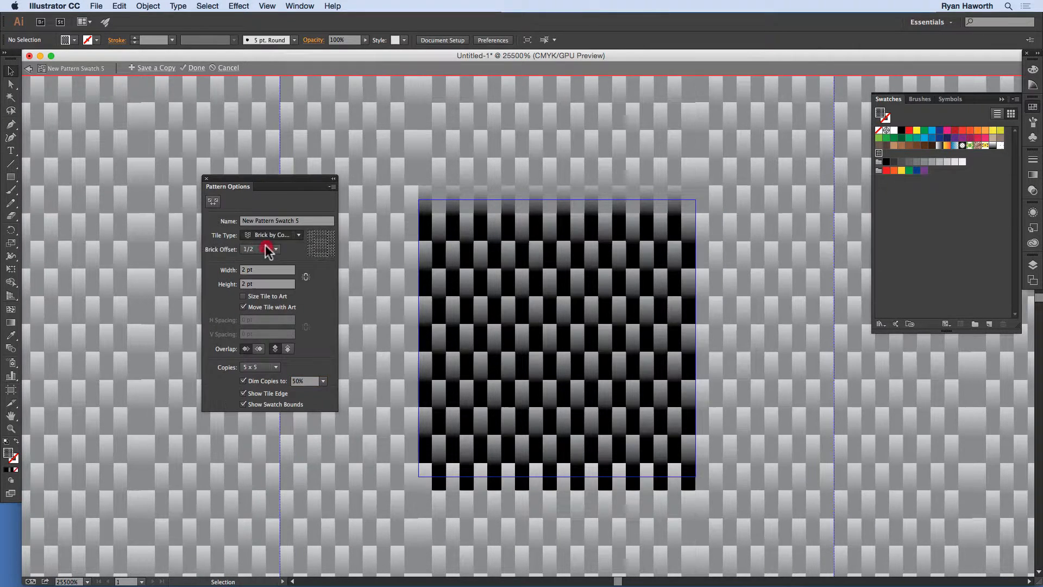
key(super+z)
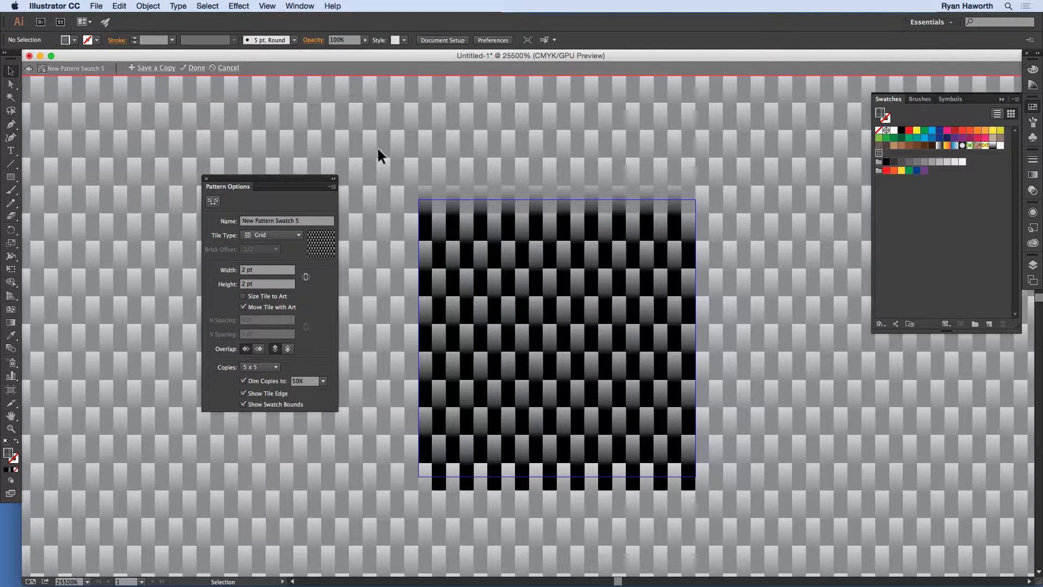
click(194, 69)
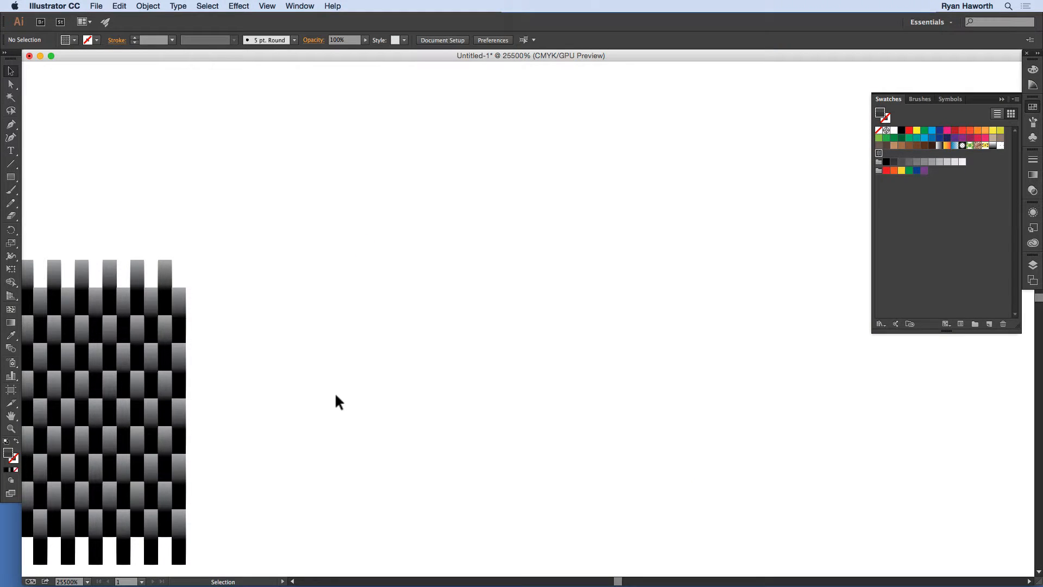
Enlarge the pattern-filled rectangle to about 6.5 by 6.3 pt, extending it downward, sideways and upward.
key(space)
drag(333, 358, 411, 18)
drag(408, 257, 386, 132)
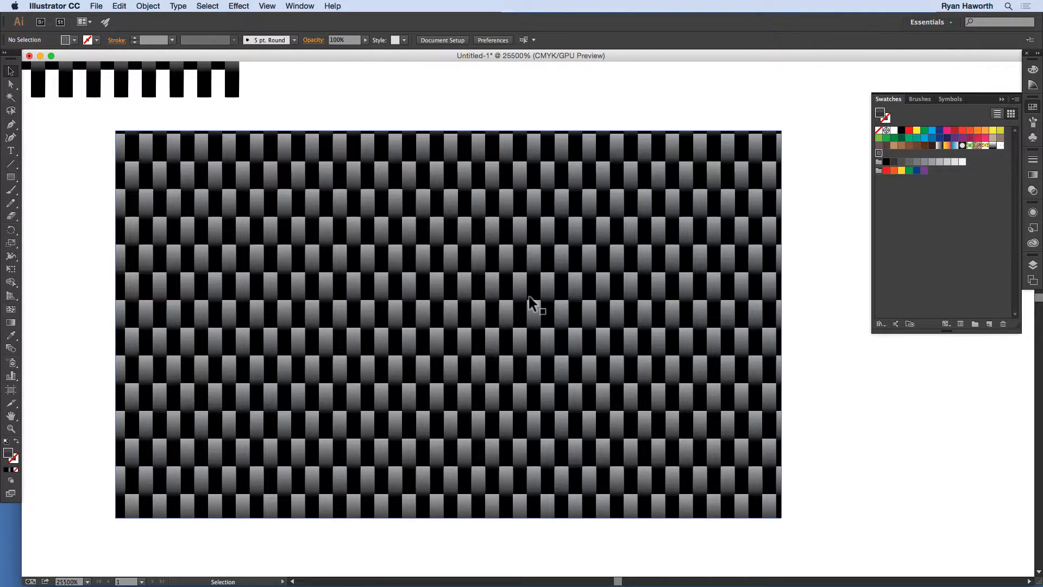
key(super+minus)
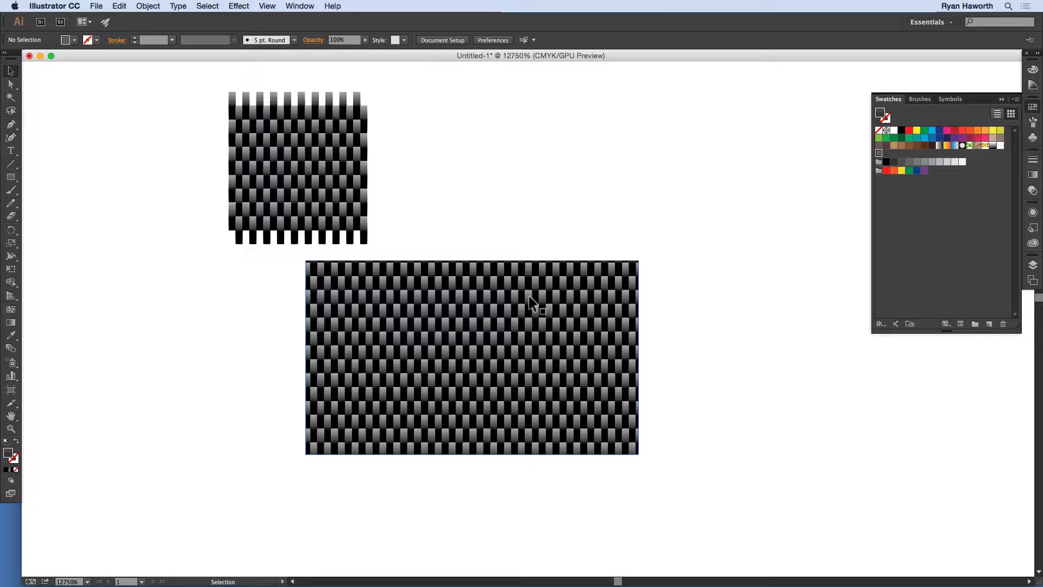
click(491, 324)
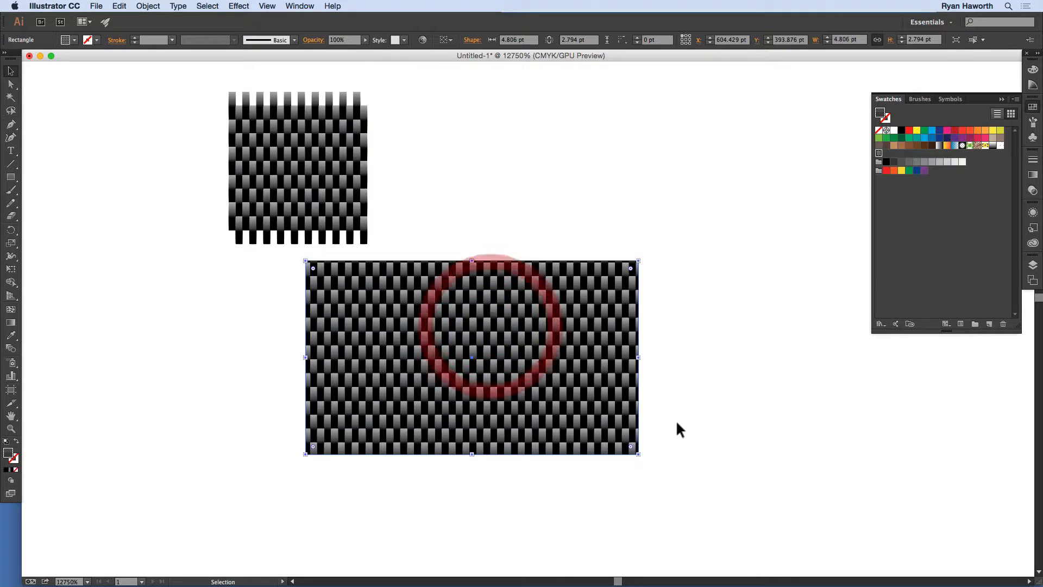
drag(639, 454, 758, 517)
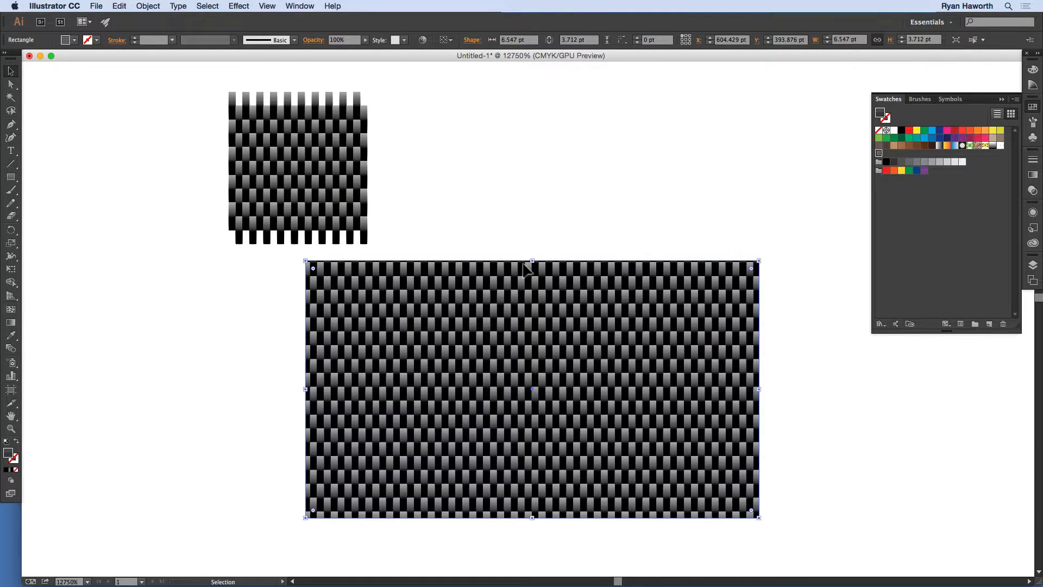
drag(531, 261, 554, 83)
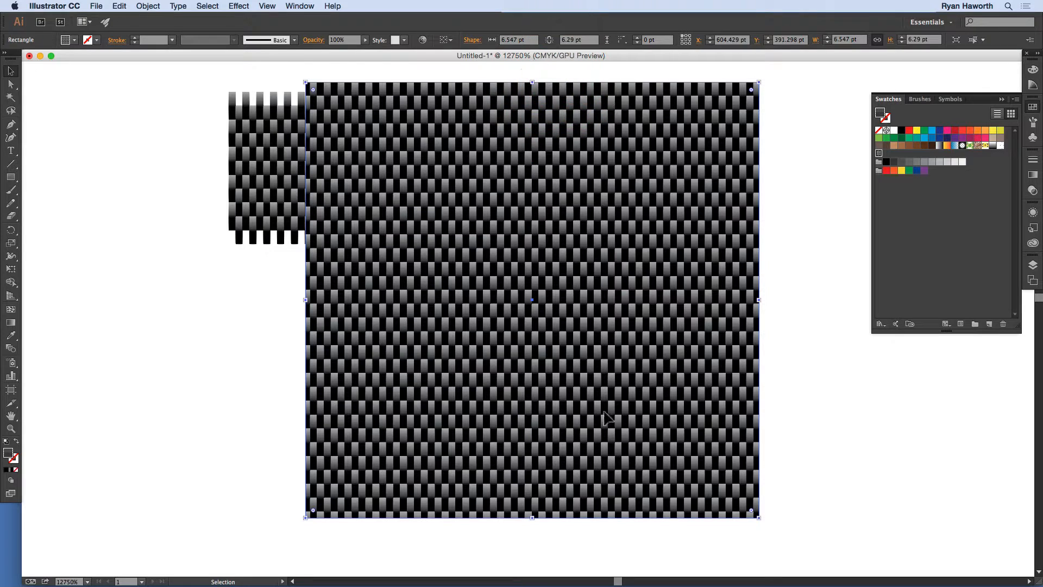
Move the pattern-filled rectangle clear of the small weave tile and enlarge it to about 12.5 by 12 pt.
key(super+minus)
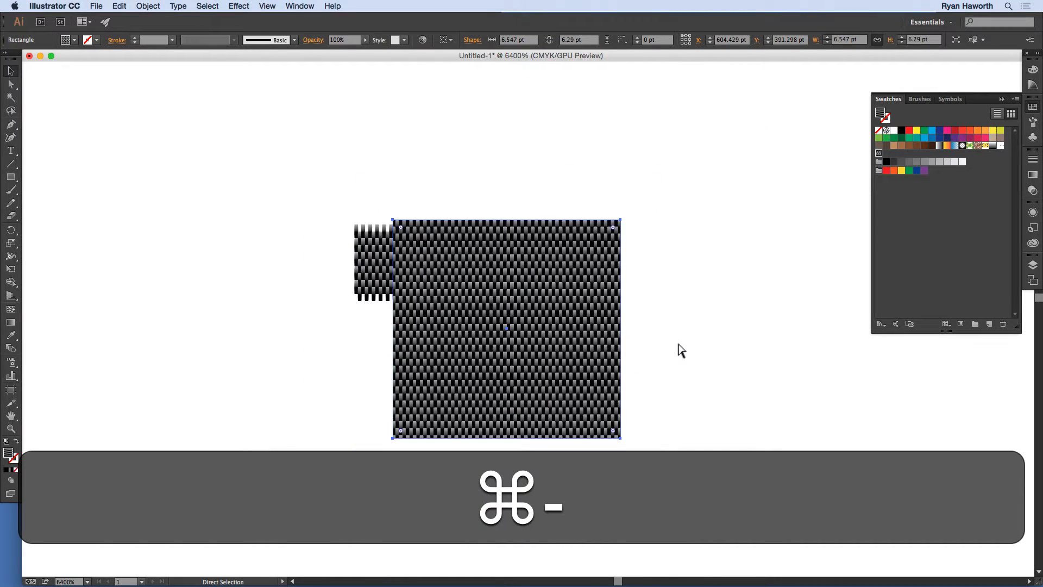
key(super+minus)
key(super+minus)
key(super+minus)
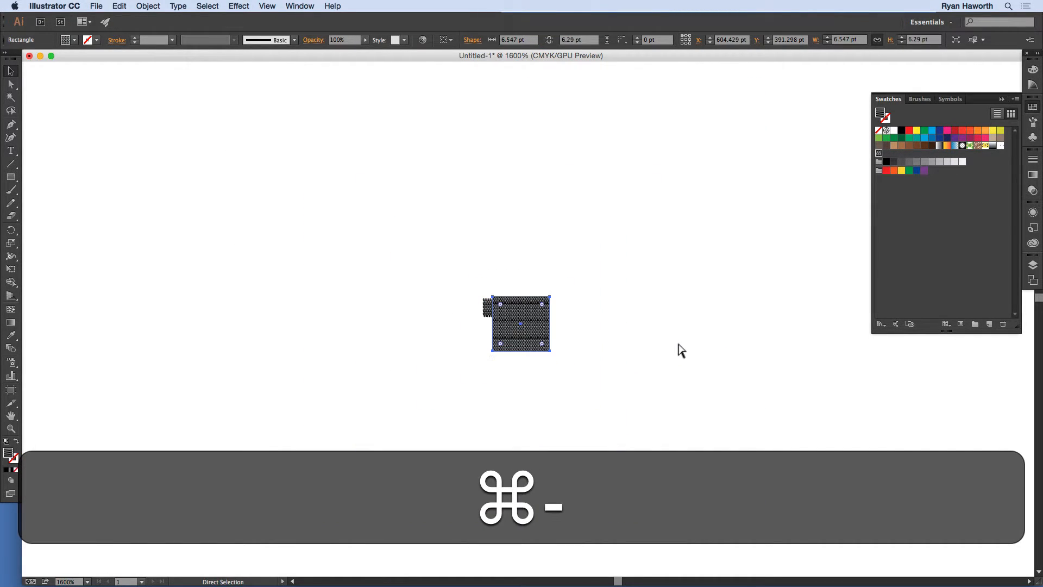
key(super+equal)
key(super+equal)
key(super+equal)
key(super+equal)
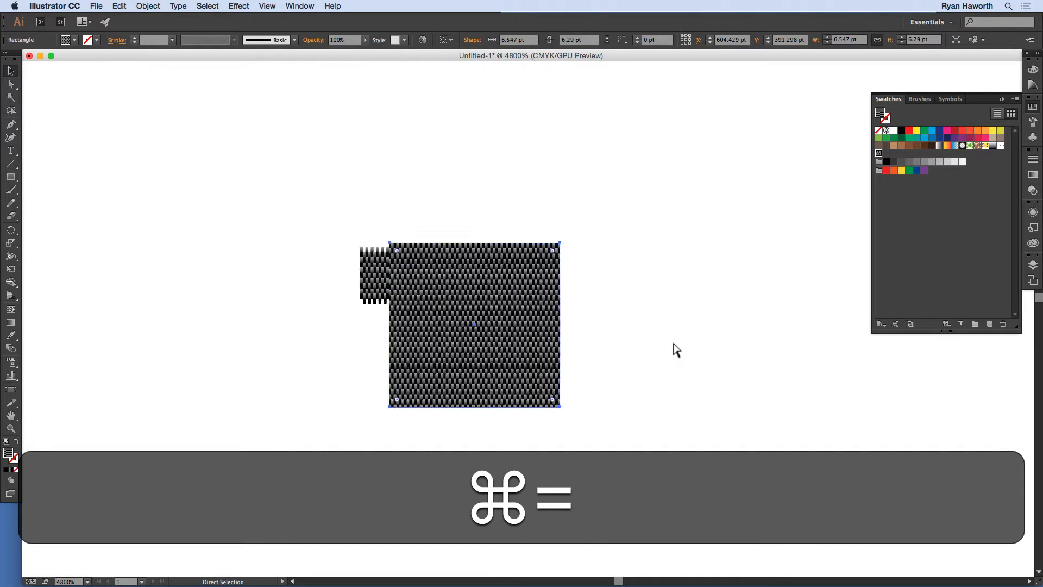
drag(572, 332, 691, 314)
drag(689, 421, 841, 537)
drag(632, 390, 469, 291)
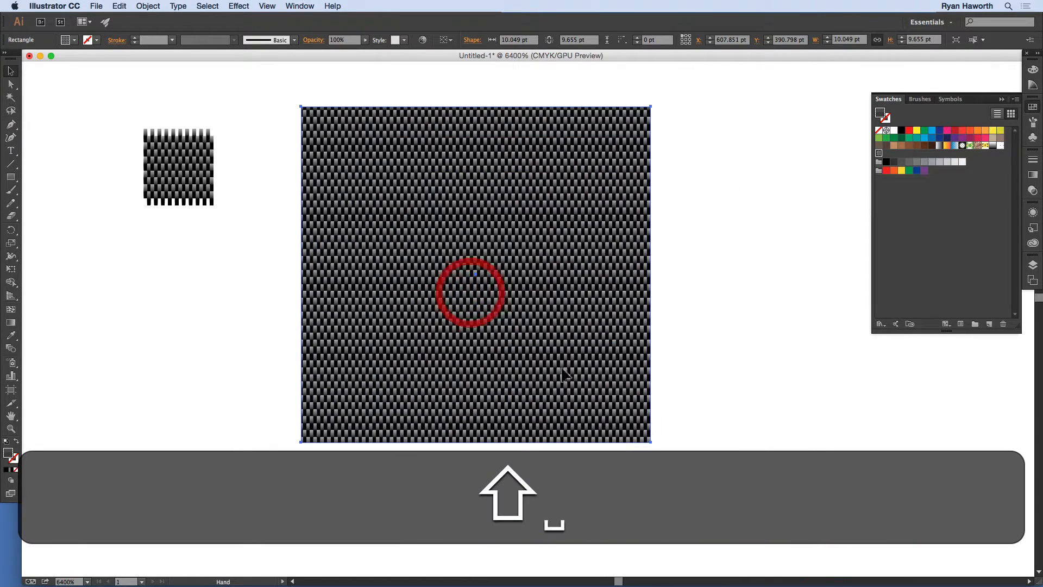
drag(652, 441, 771, 523)
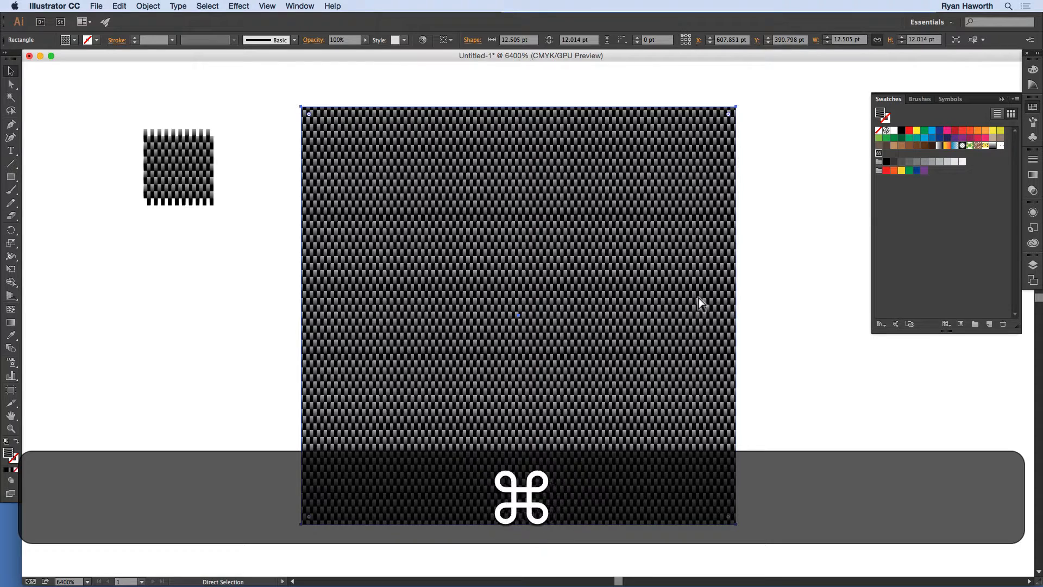
Try scaling up the original weave tile and pattern-filled rectangle together, view them on the whole artboard, and undo the scaling.
key(super+minus)
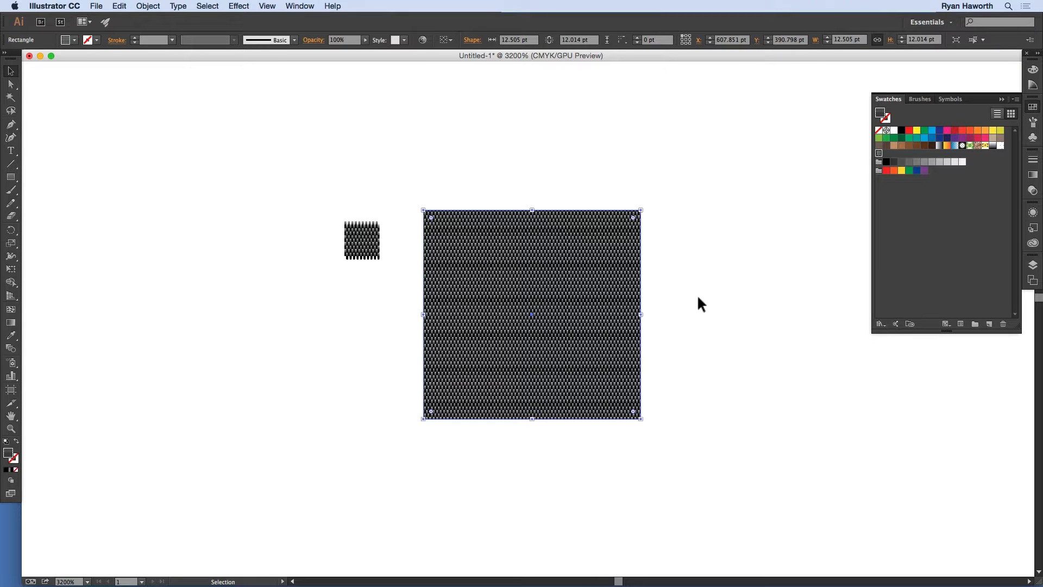
key(super)
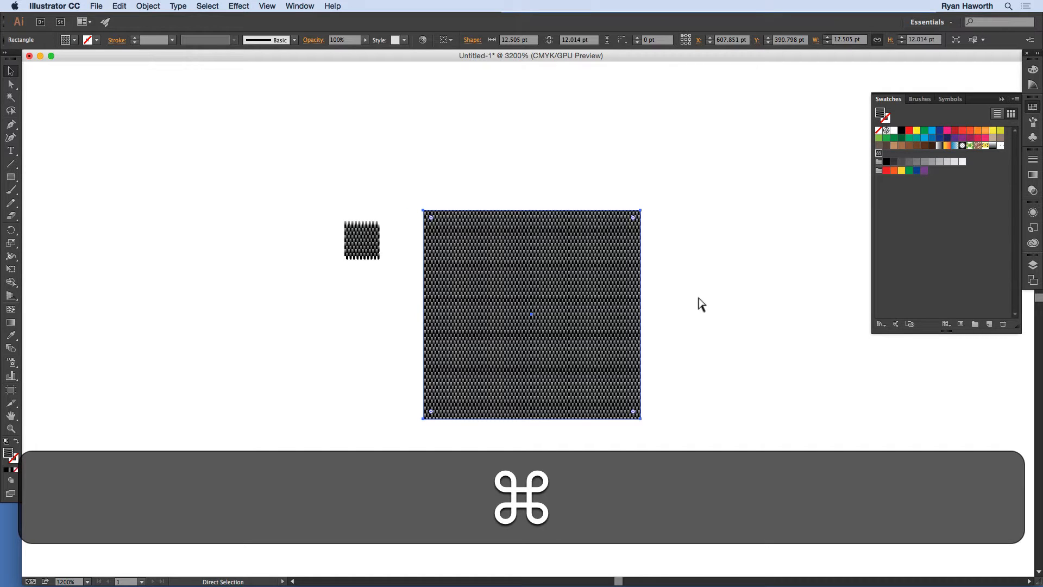
key(super+0)
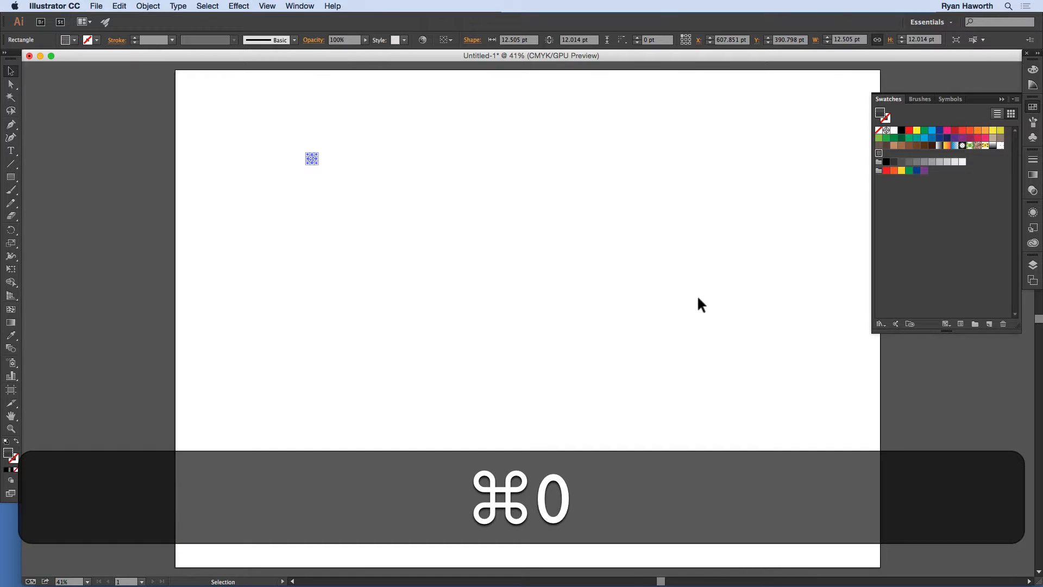
click(403, 222)
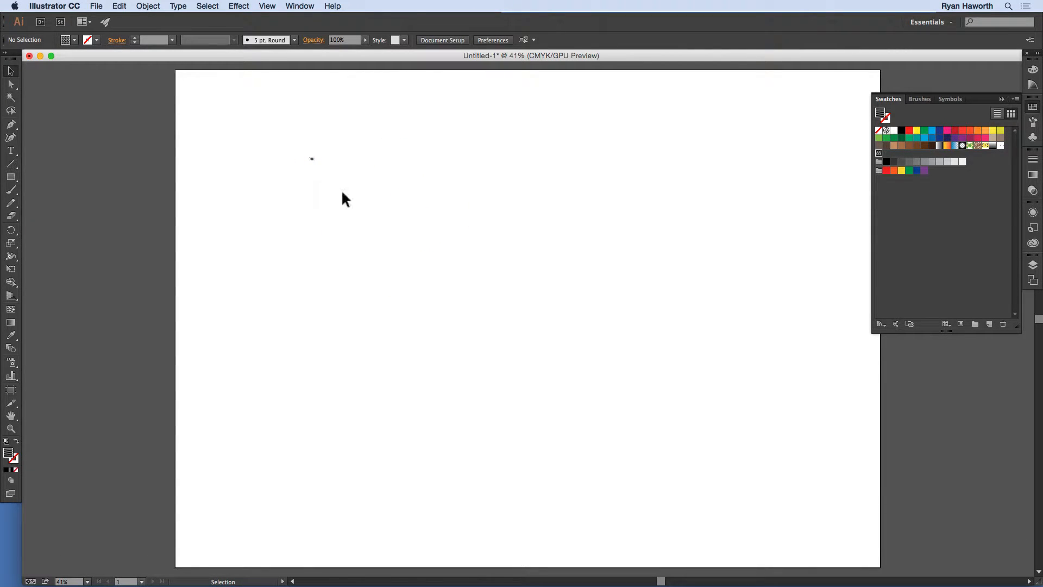
key(super+space)
drag(298, 155, 568, 238)
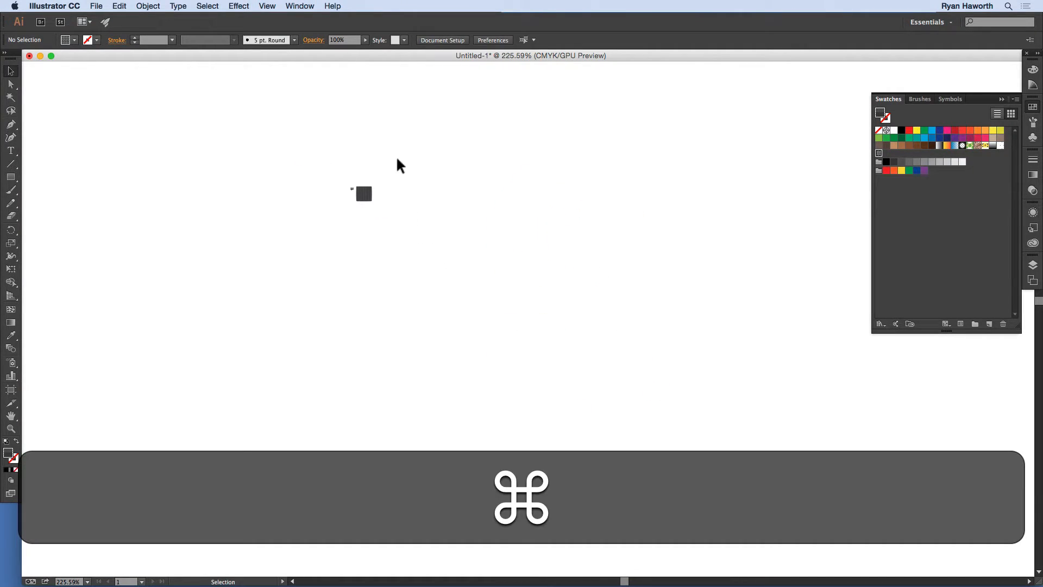
drag(311, 165, 423, 284)
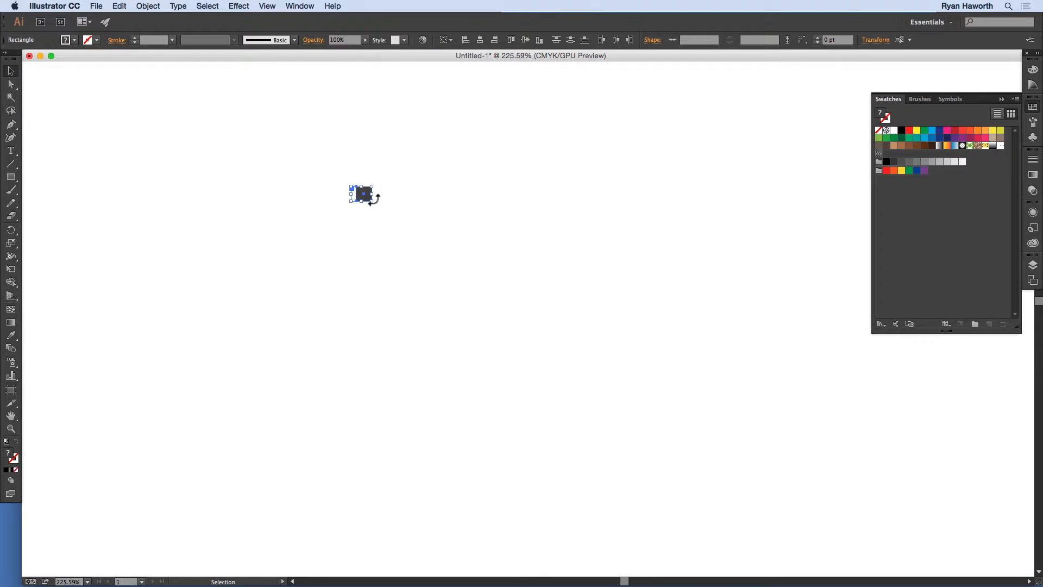
drag(373, 202, 636, 384)
key(alt)
key(shift)
key(space)
drag(523, 281, 588, 342)
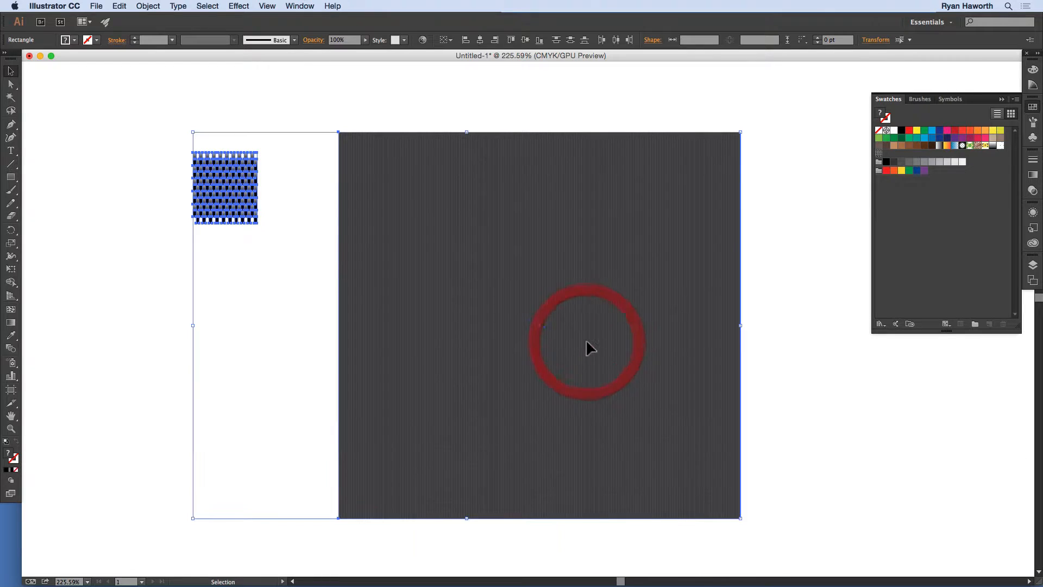
click(589, 319)
click(757, 266)
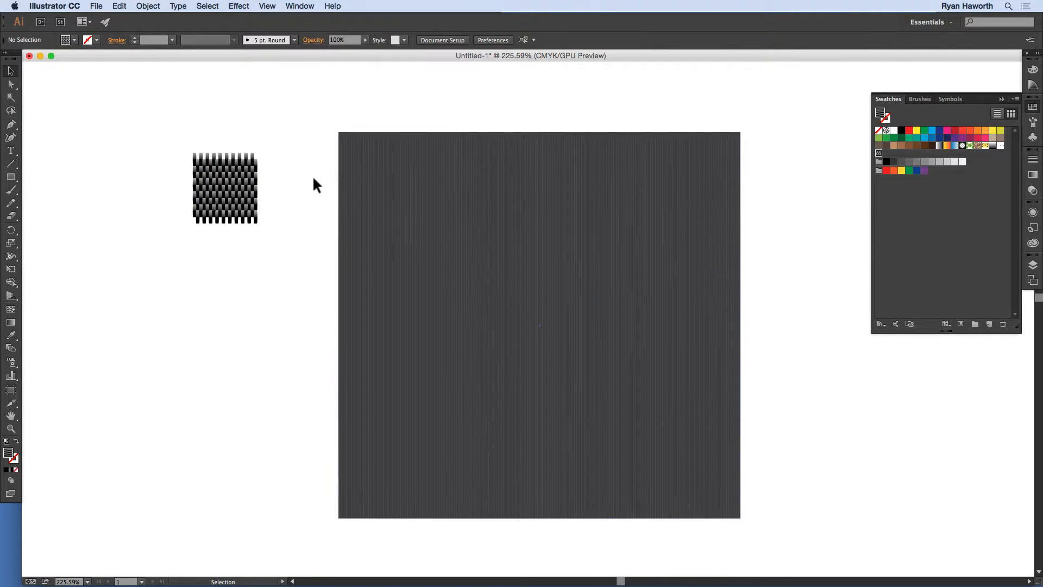
key(super)
key(super+0)
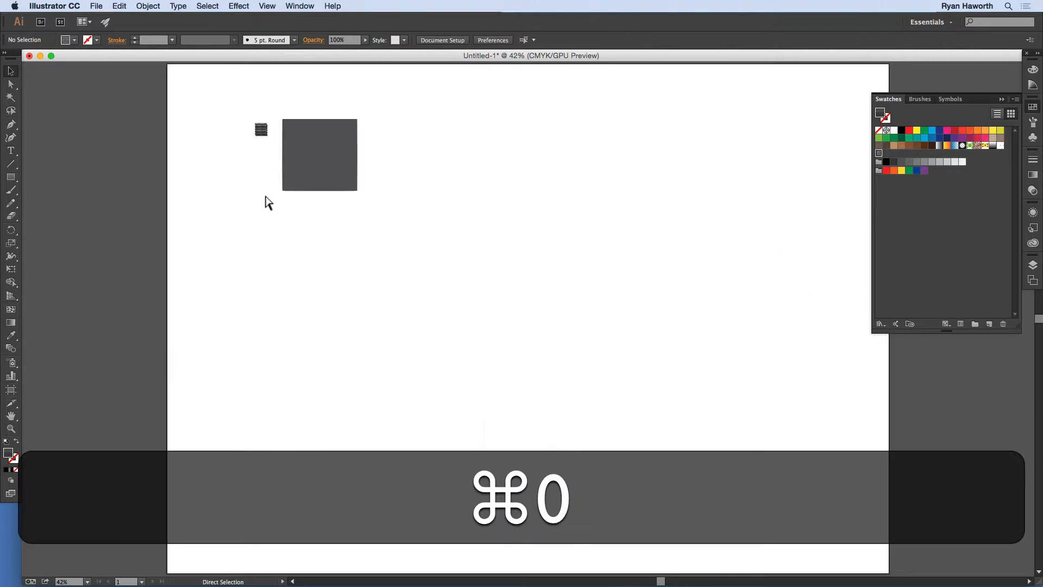
key(super+z)
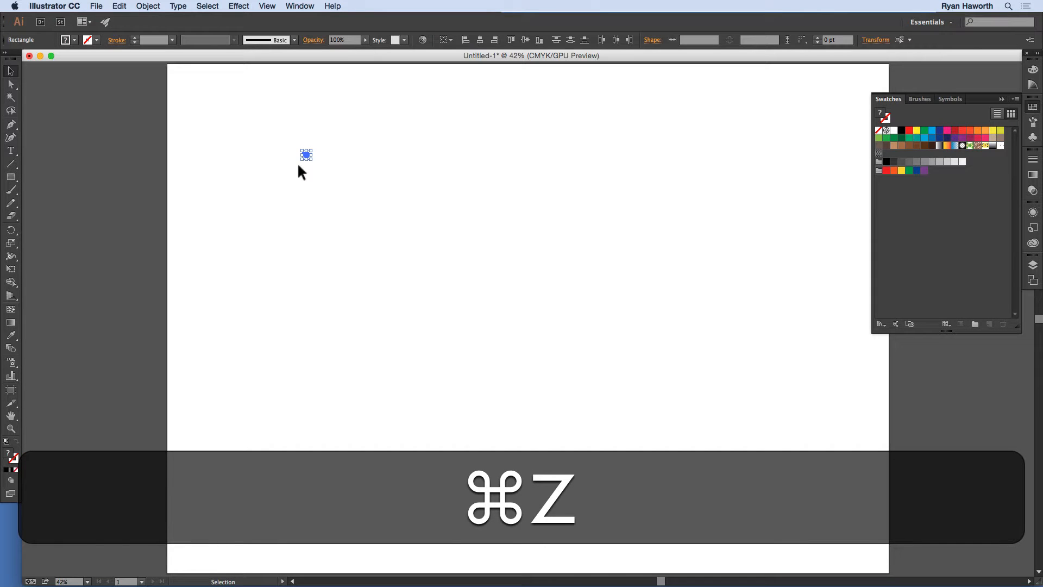
Make an enlarged copy of the weave tile and pattern-filled rectangle beside the small originals, and deselect it.
drag(306, 157, 493, 261)
key(space)
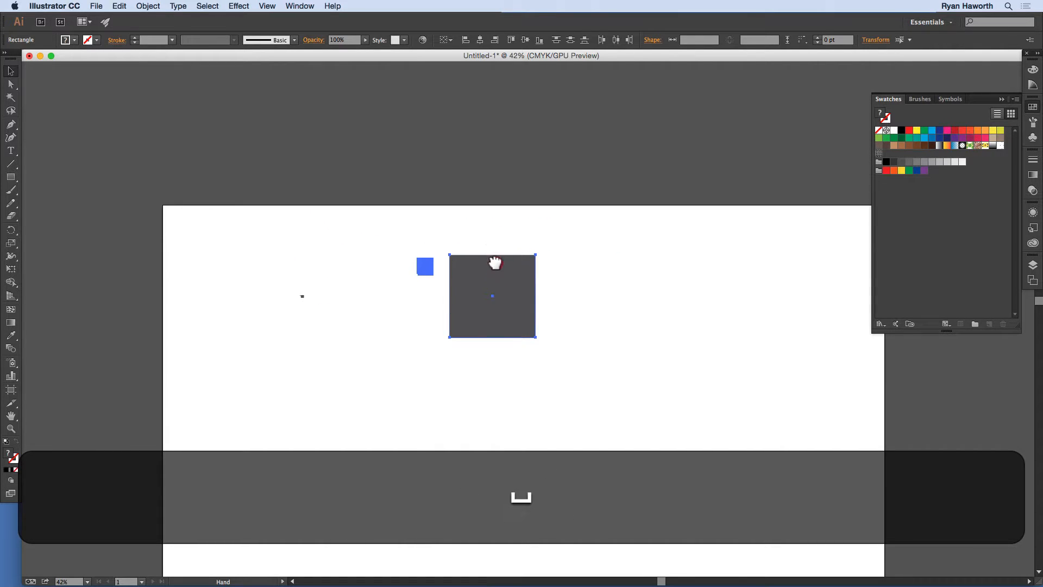
click(390, 254)
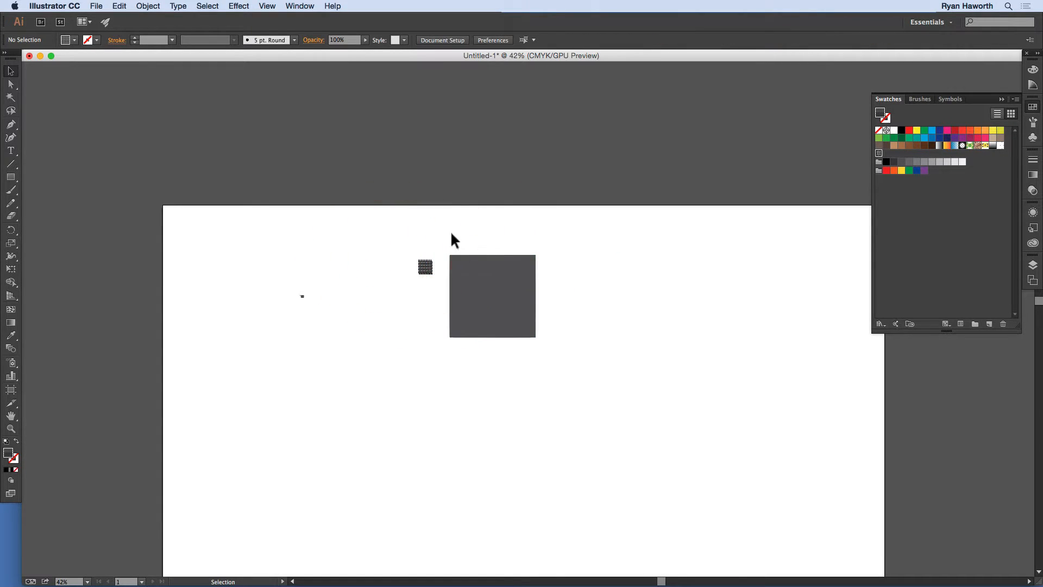
Add the enlarged weave tile artwork as a new pattern swatch and open that swatch for editing.
drag(406, 248, 957, 202)
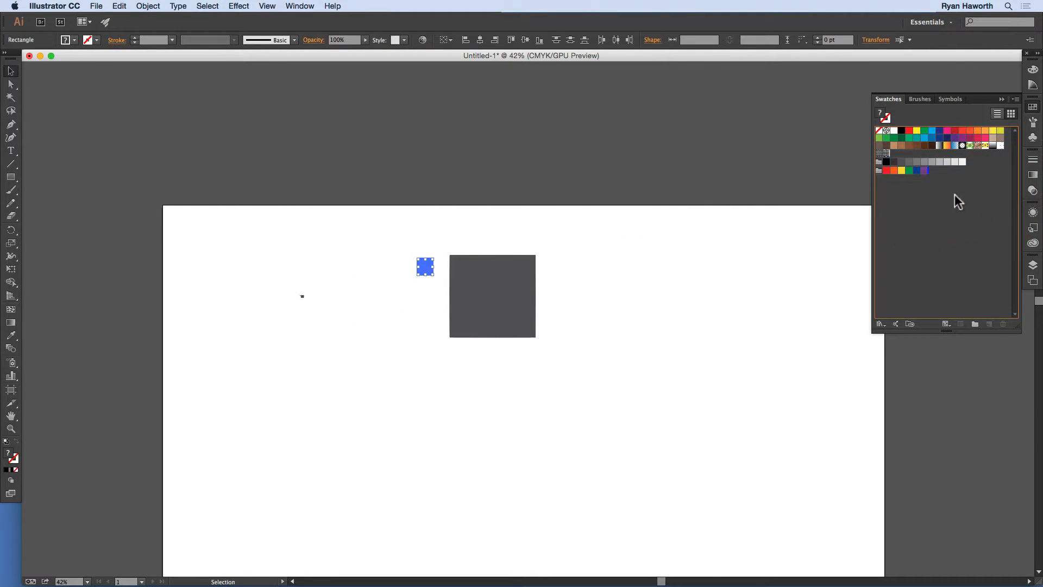
click(883, 153)
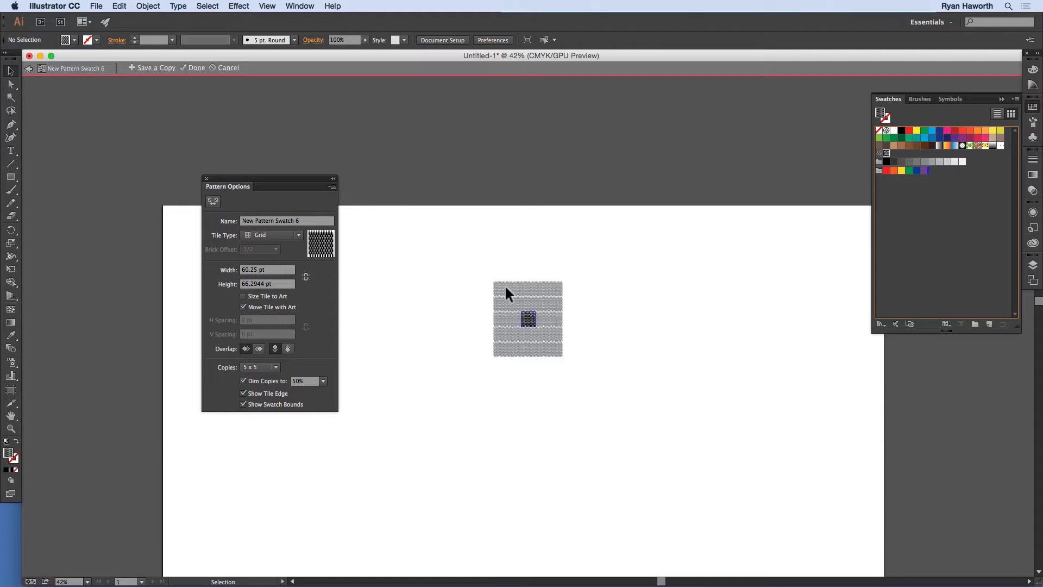
Set the new pattern's tile width to 60 pt and its copy dimming to 60%.
key(super+space)
drag(498, 286, 702, 496)
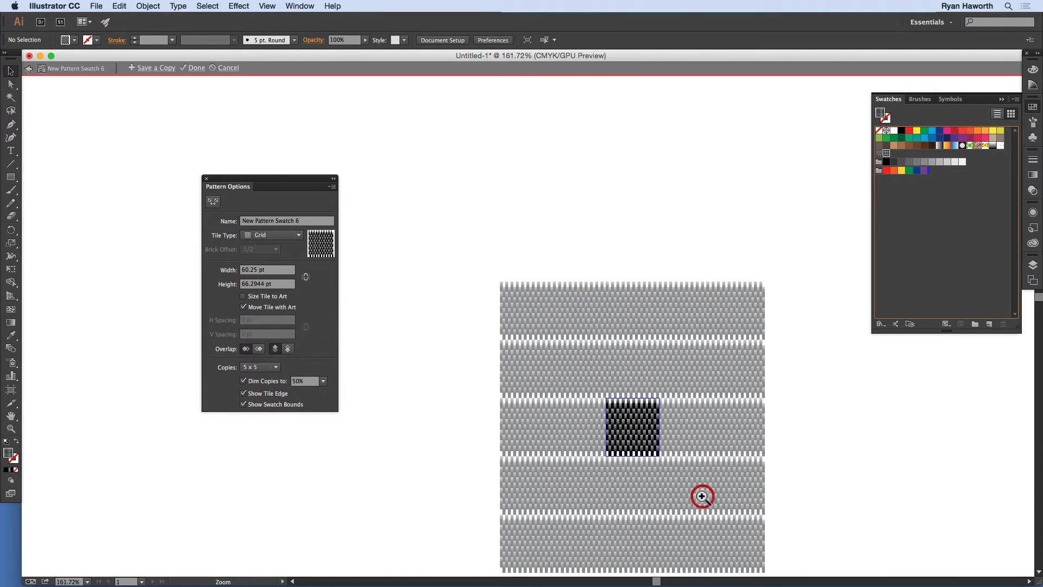
click(257, 271)
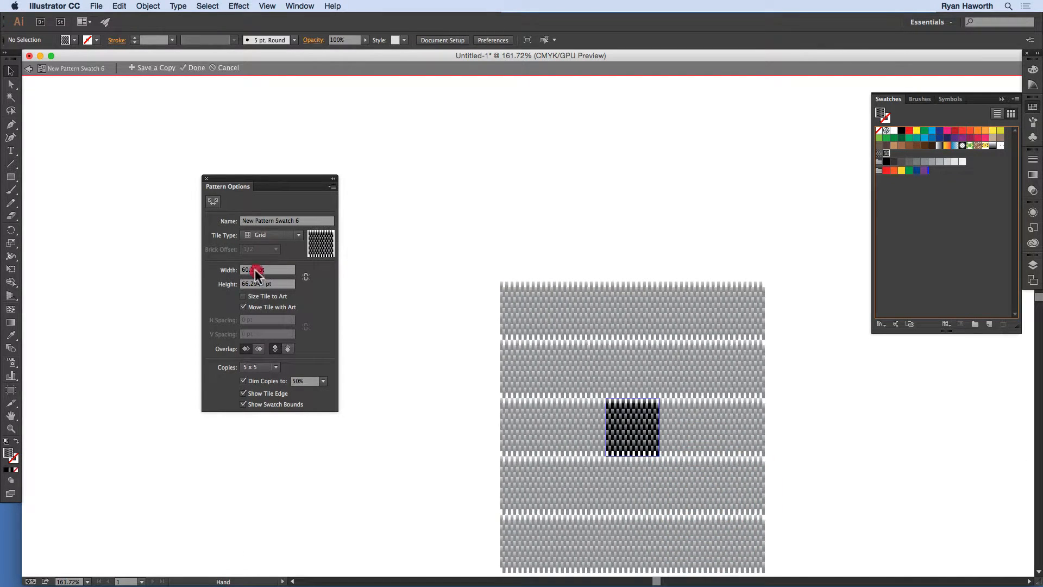
click(228, 277)
text(60)
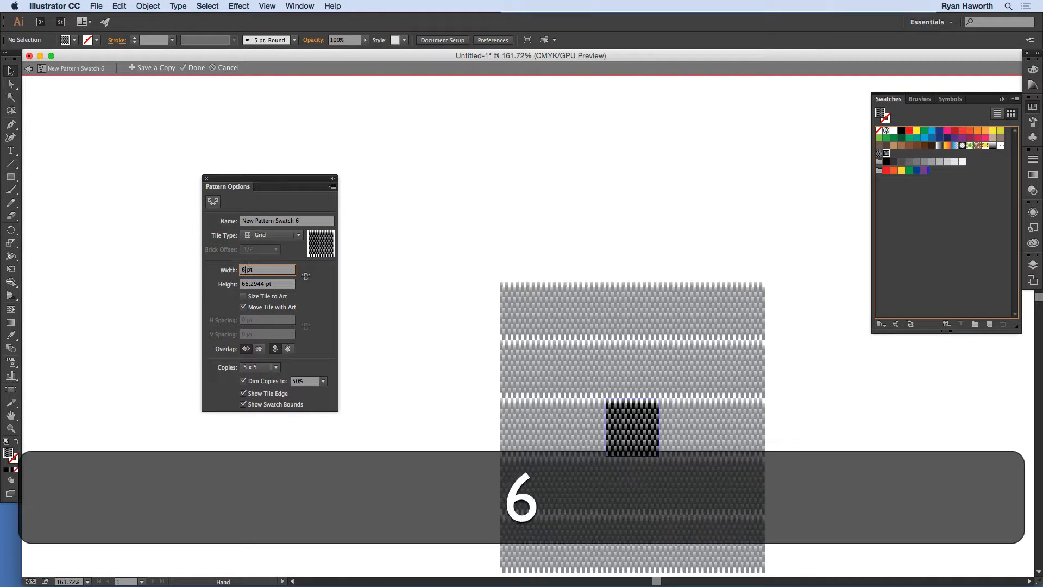
key(Tab)
key(Tab)
text(60)
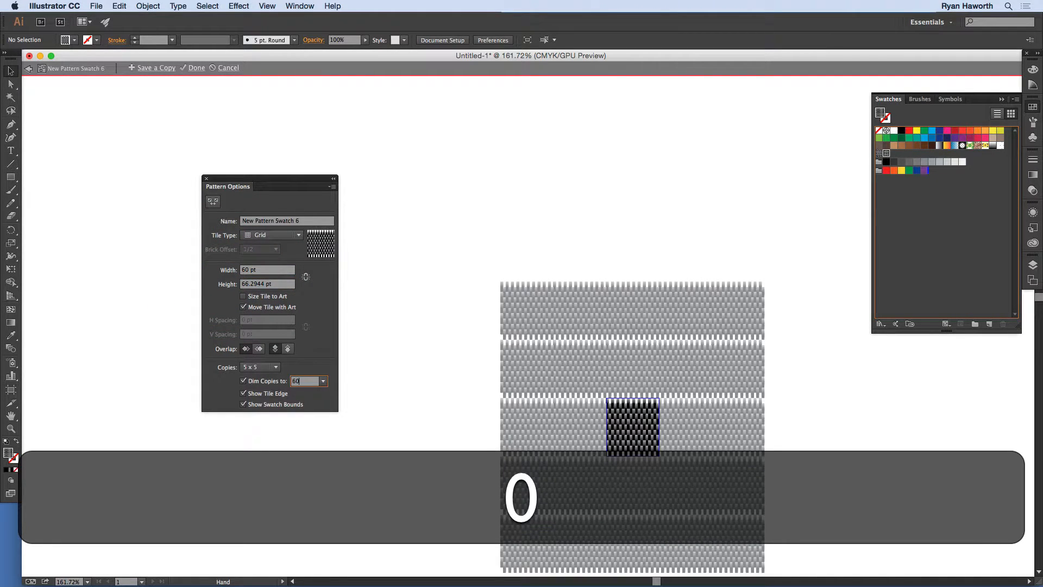
key(Escape)
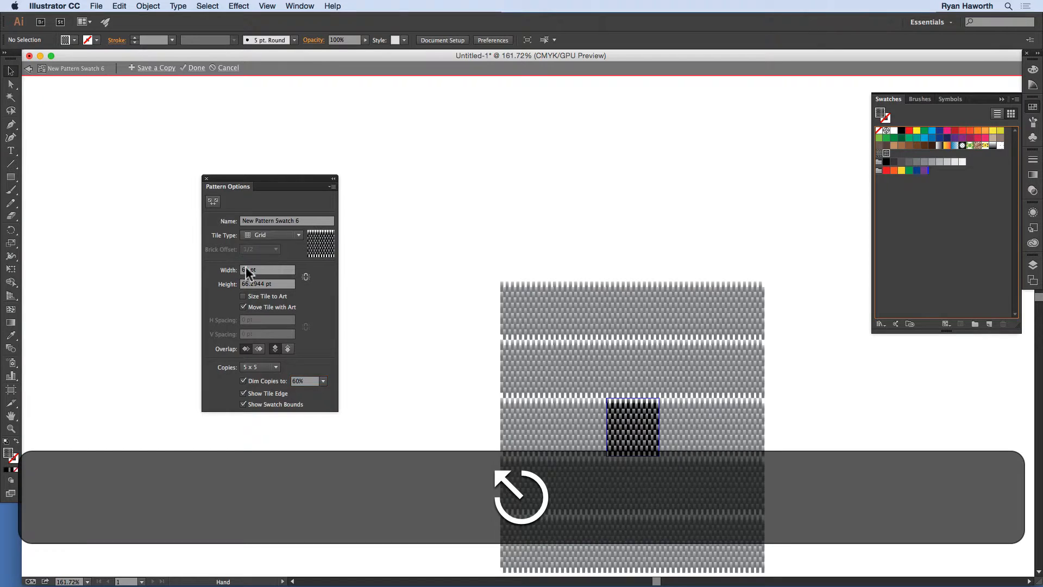
Set the pattern tile's height to 60 pt and finish editing the swatch.
click(209, 289)
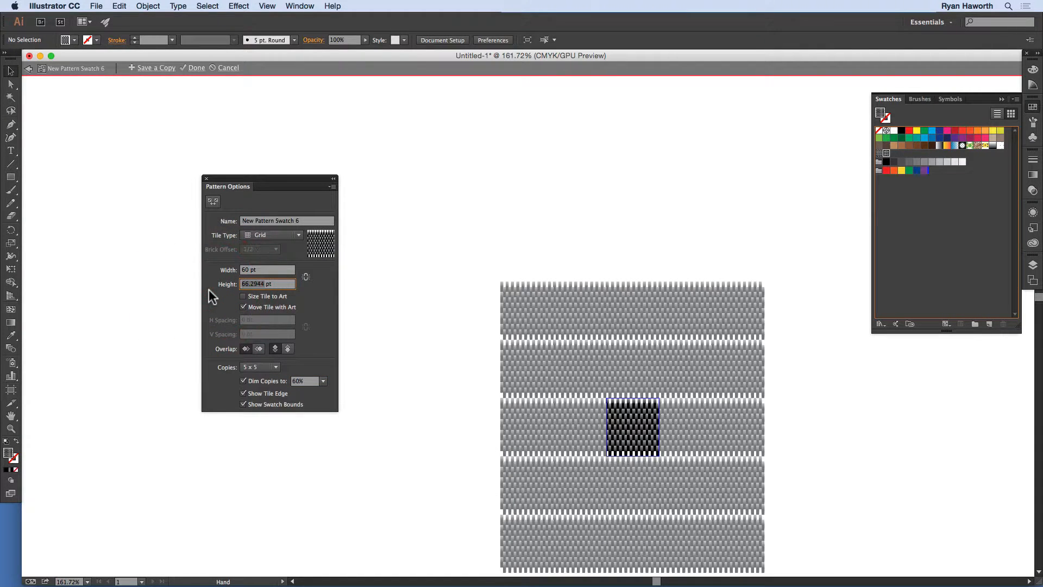
text(60)
key(Return)
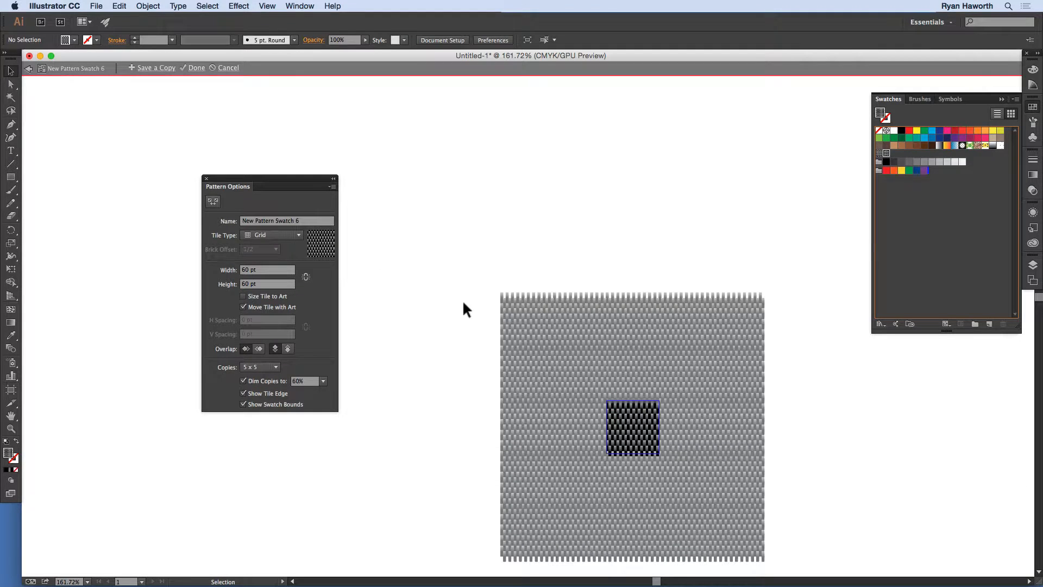
double_click(455, 321)
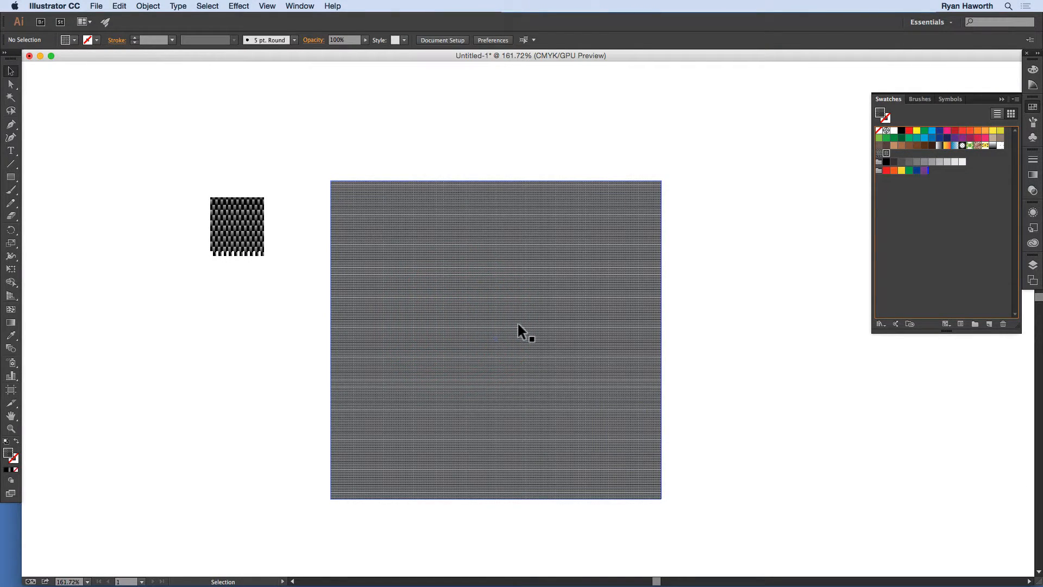
Fill the large rectangle beside the enlarged weave tile with New Pattern Swatch 6.
scroll(517, 322, up, 5)
key(super+minus)
key(super+minus)
key(super+minus)
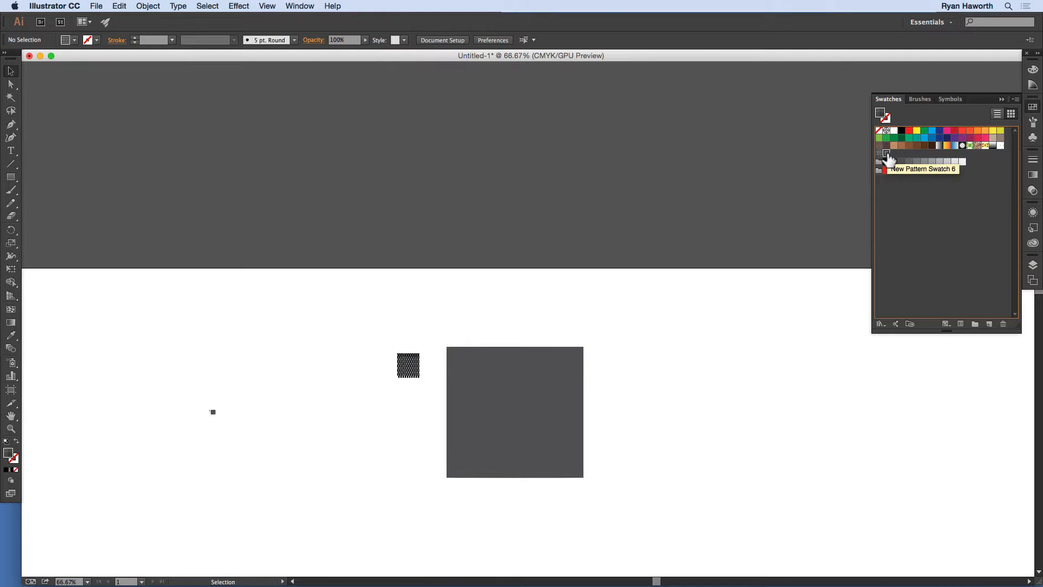
drag(888, 155, 520, 408)
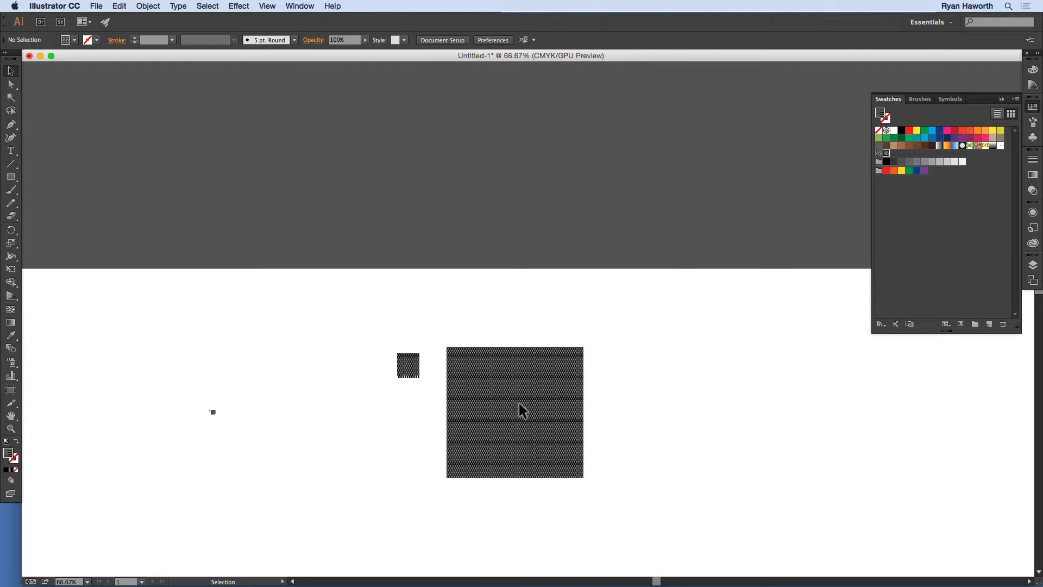
Reopen New Pattern Swatch 6 to check its tile settings, close it, and examine the filled rectangle for seams.
double_click(885, 154)
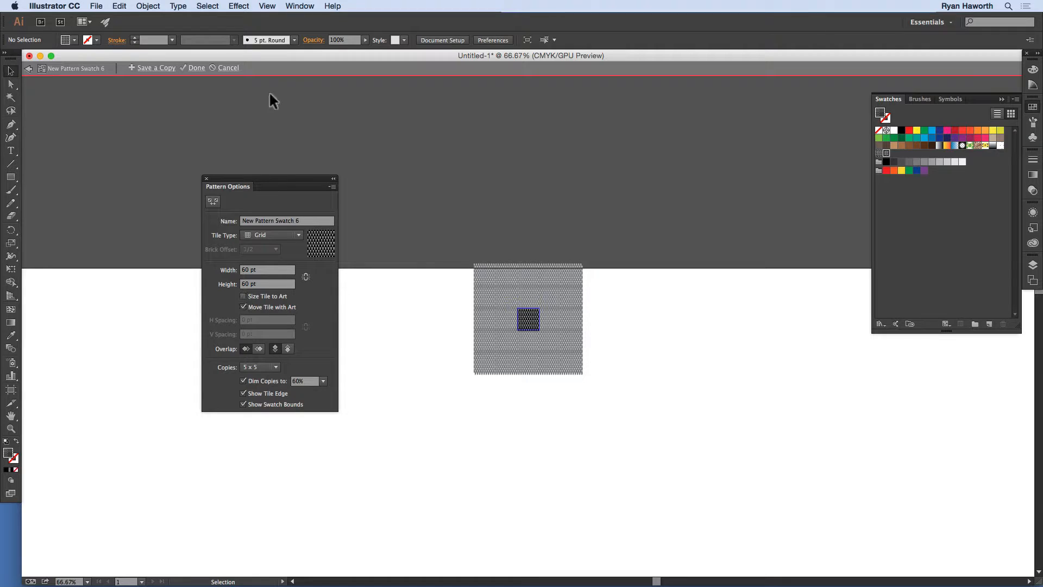
click(197, 68)
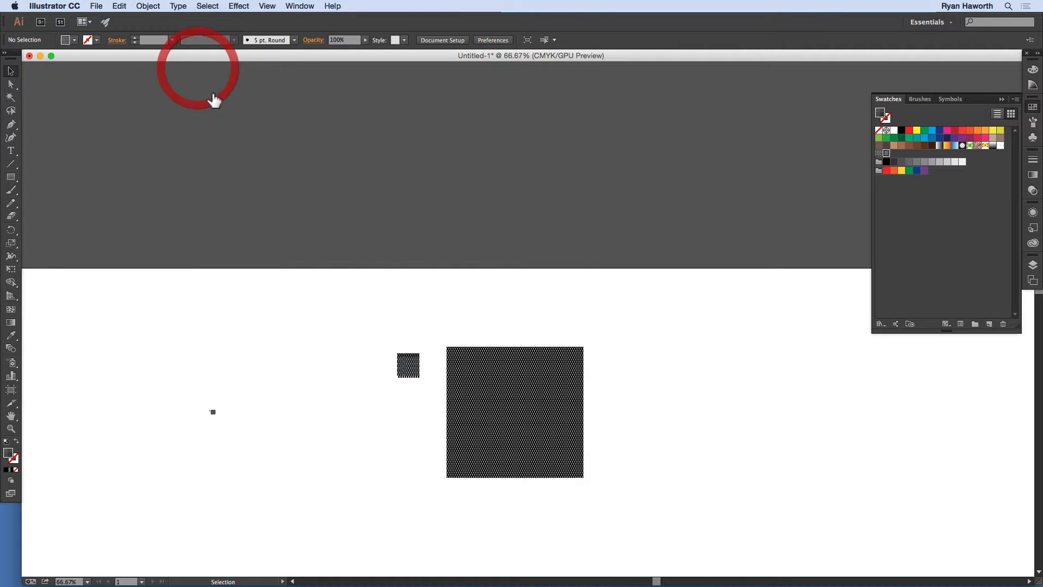
click(527, 338)
click(642, 356)
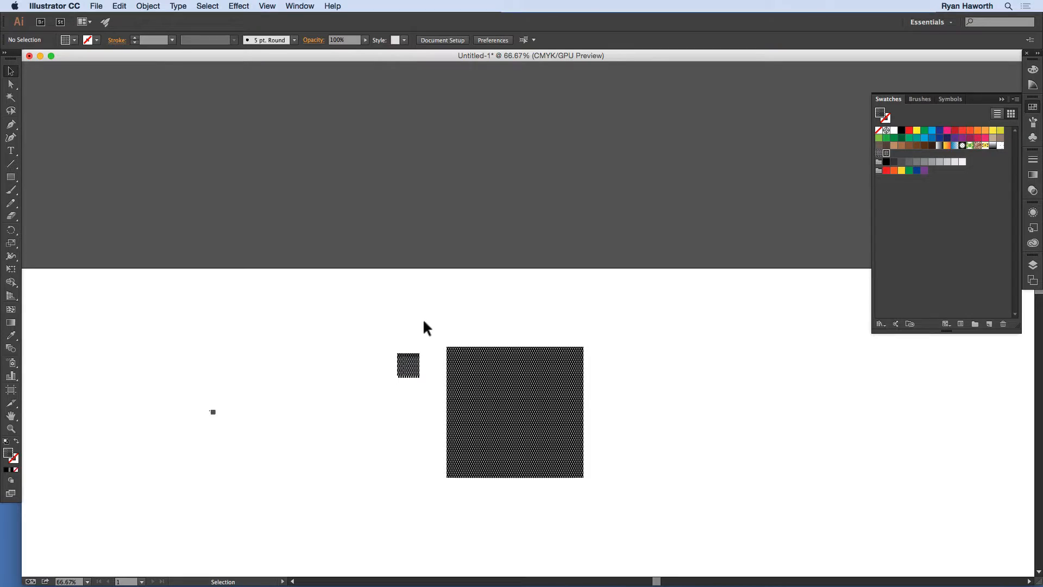
key(super)
drag(499, 445, 433, 279)
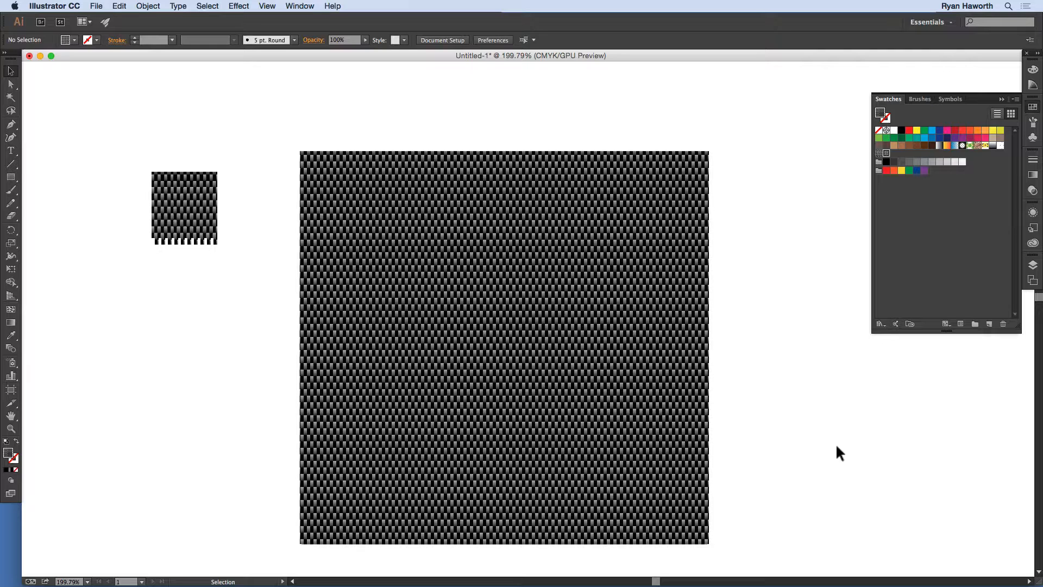
Delete all the artwork from the artboard.
key(super+0)
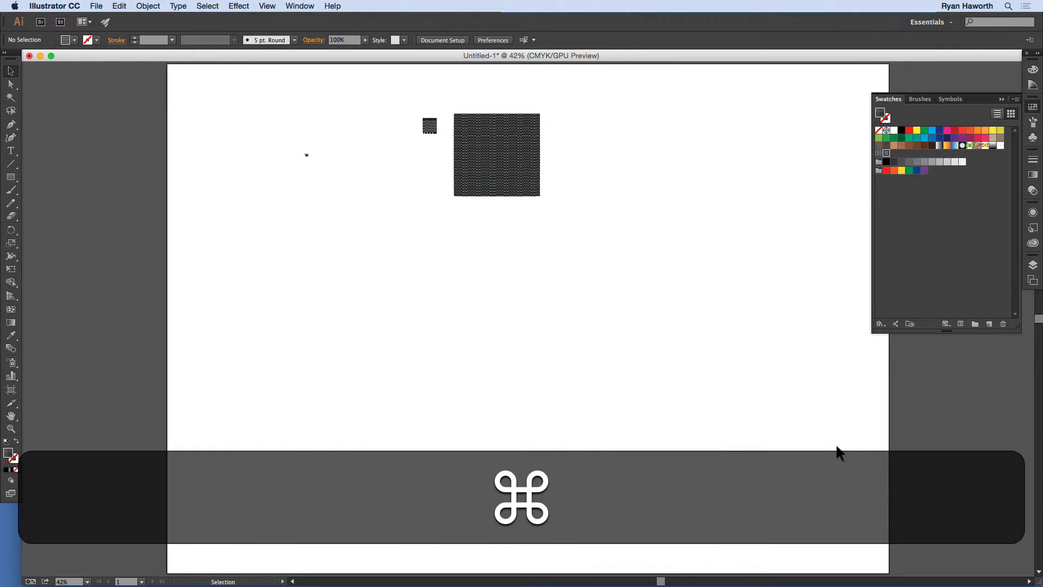
key(super+a)
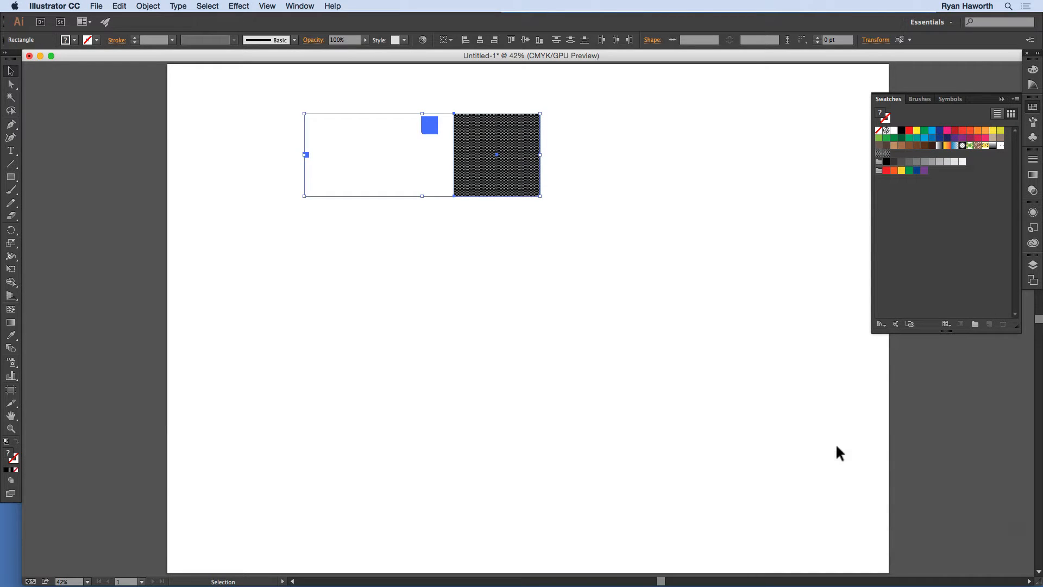
key(BackSpace)
click(565, 480)
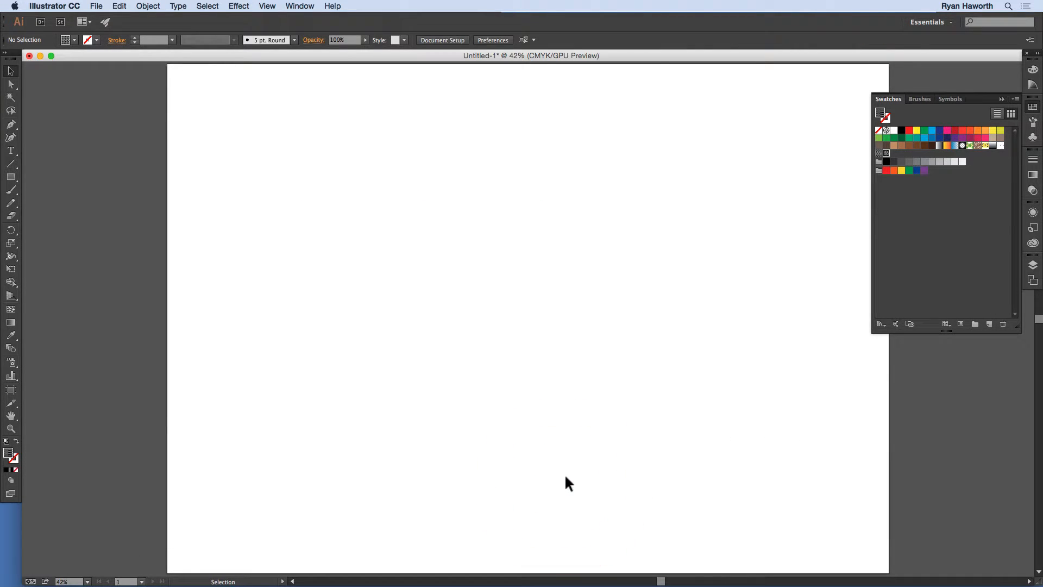
Draw a rectangular grid about 2952 by 2040 pt across nearly the whole artboard with the Rectangular Grid tool.
click(11, 165)
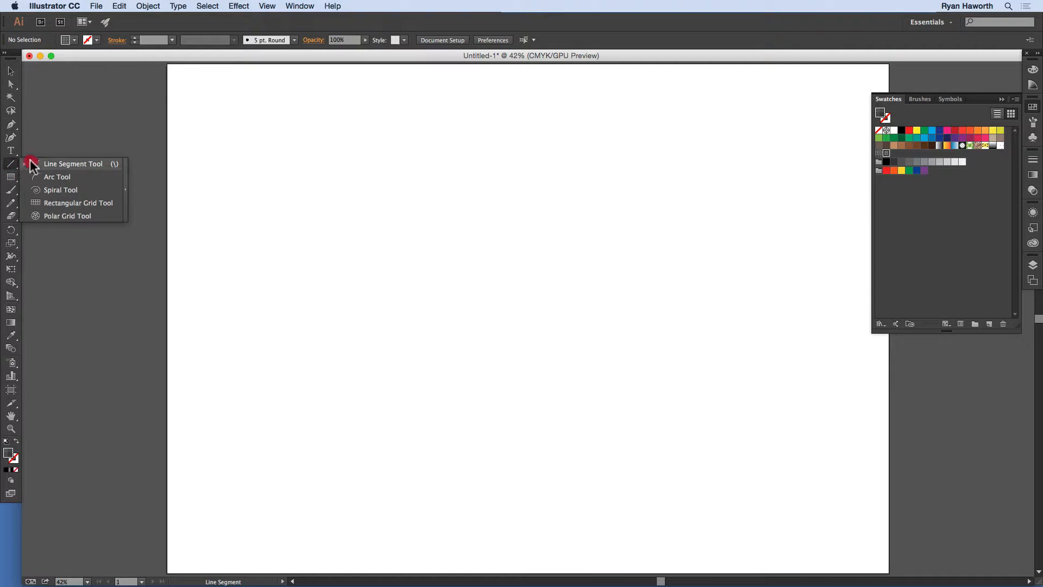
drag(69, 181, 73, 205)
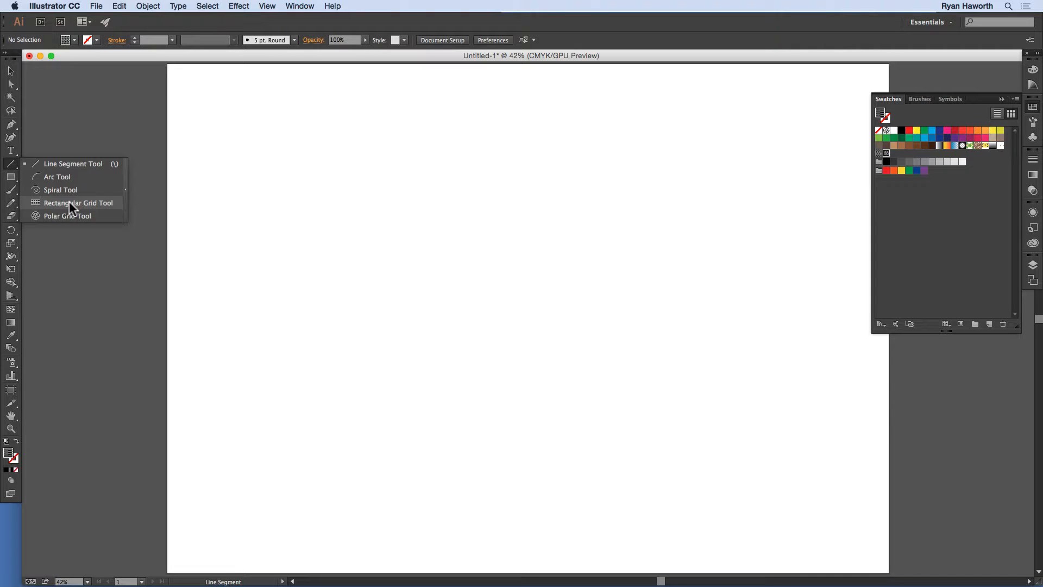
drag(68, 200, 67, 201)
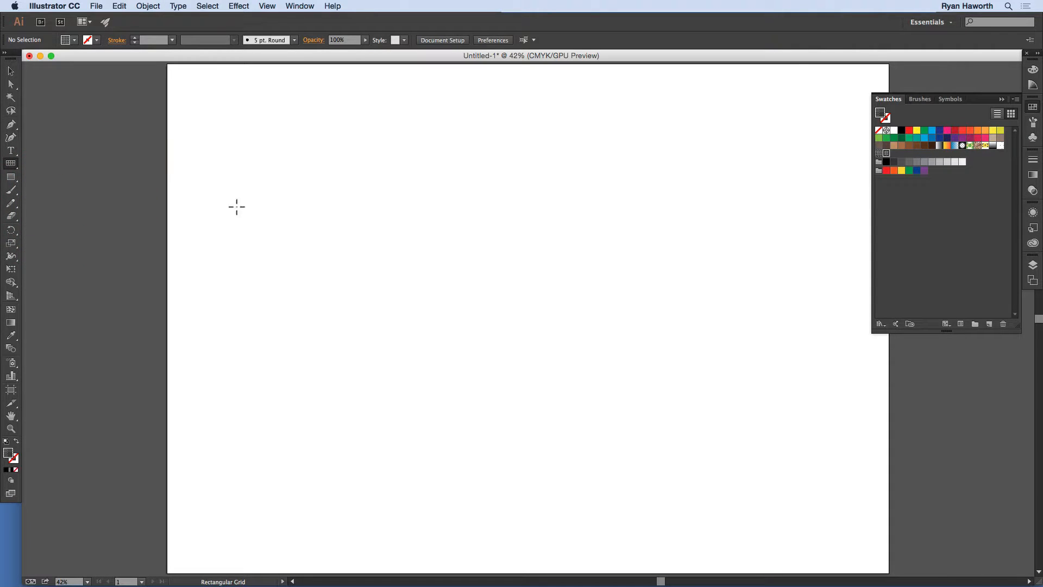
drag(184, 83, 857, 548)
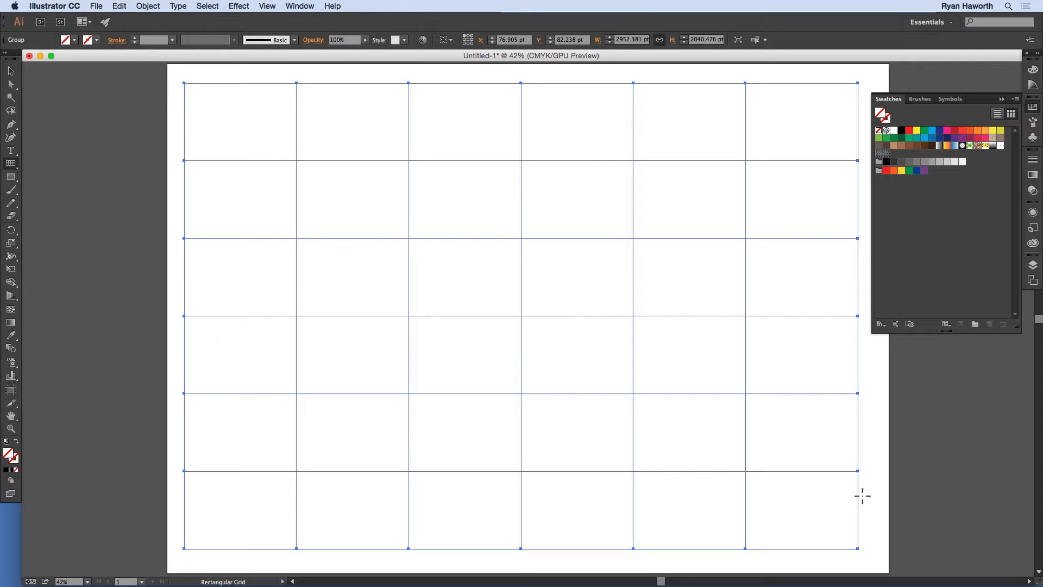
Give the grid a 5 pt stroke in light blue, with cyan 63.14% and magenta 10.2%.
key(x)
click(1032, 159)
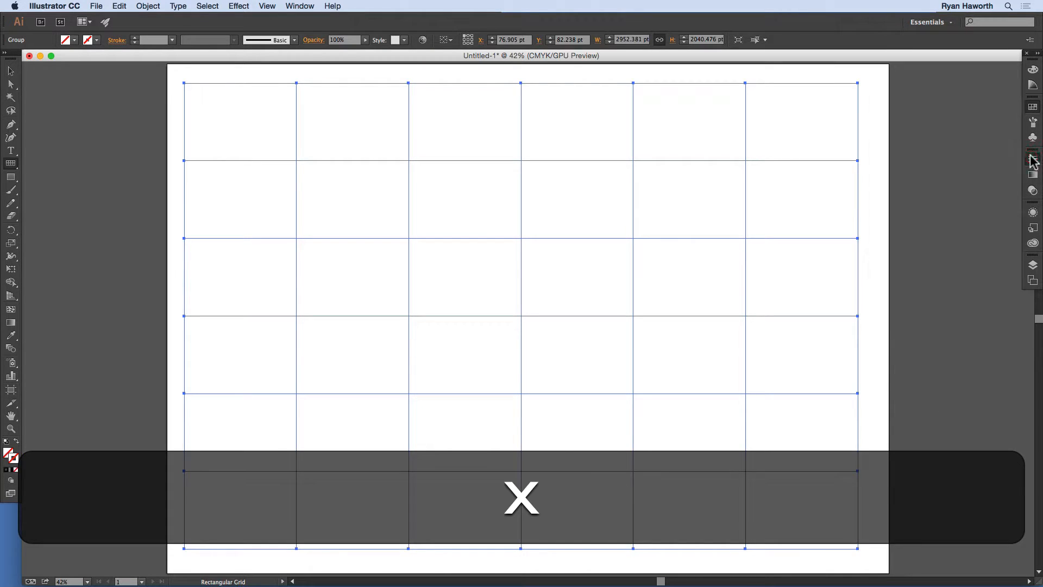
click(935, 166)
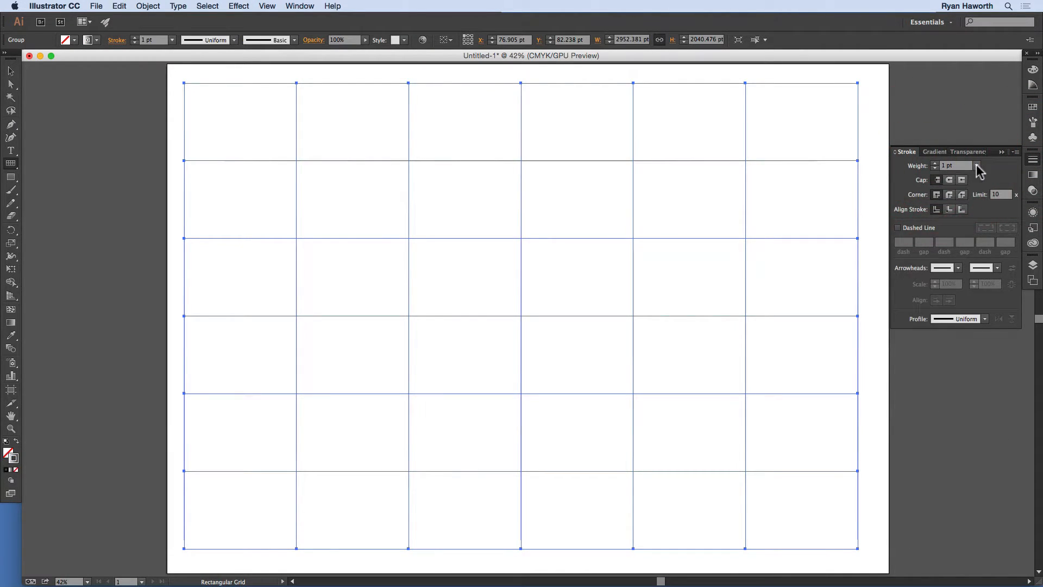
click(976, 165)
click(990, 261)
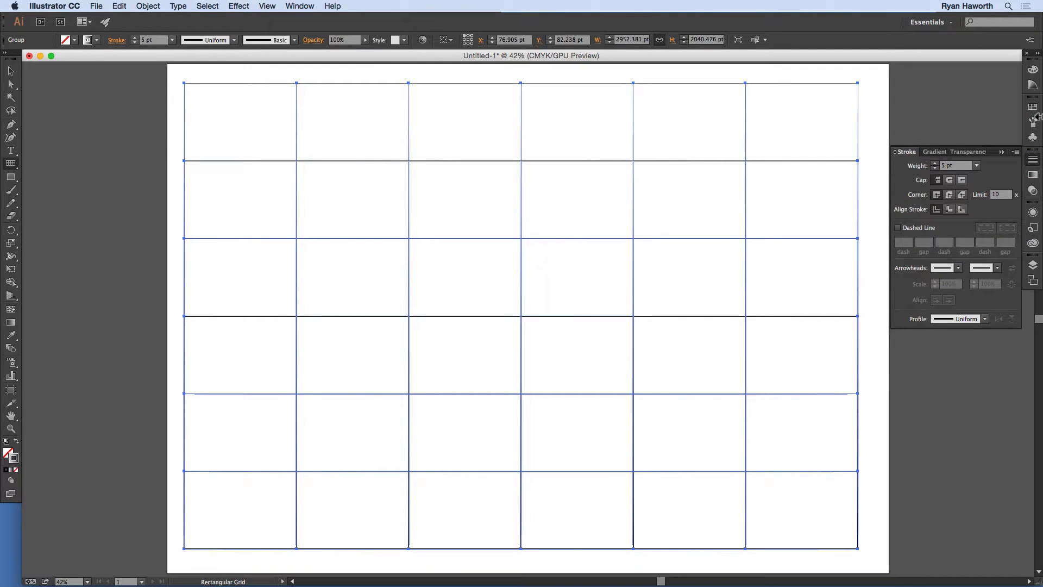
click(1032, 70)
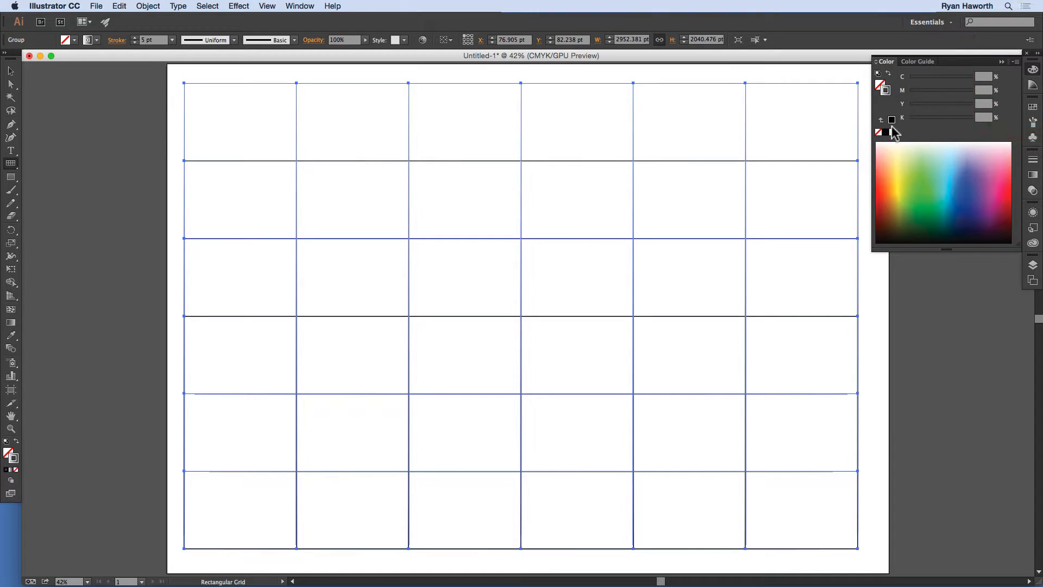
click(893, 115)
click(950, 184)
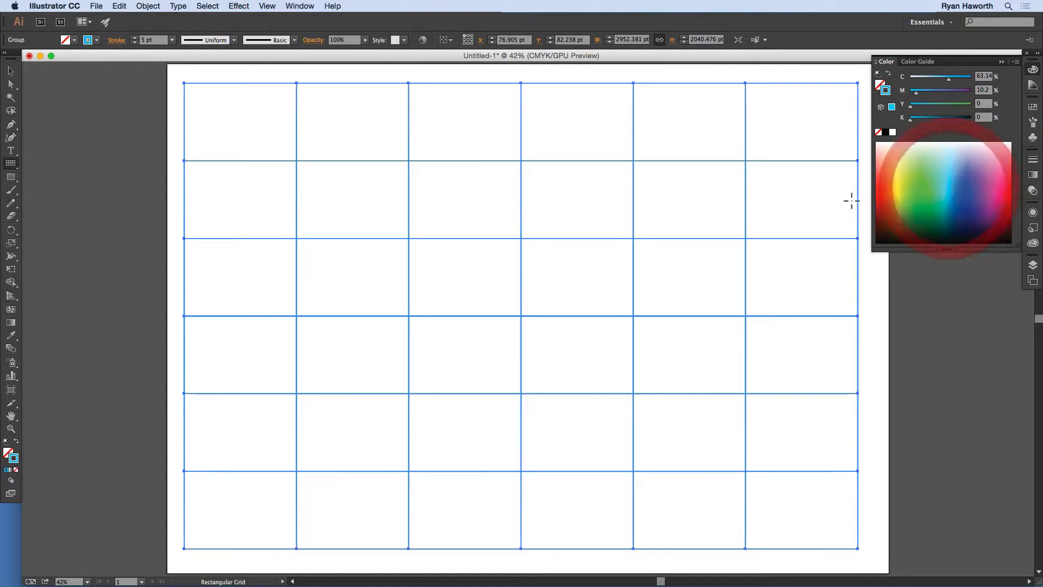
Delete the blue rectangular grid from the artboard.
super+click(872, 299)
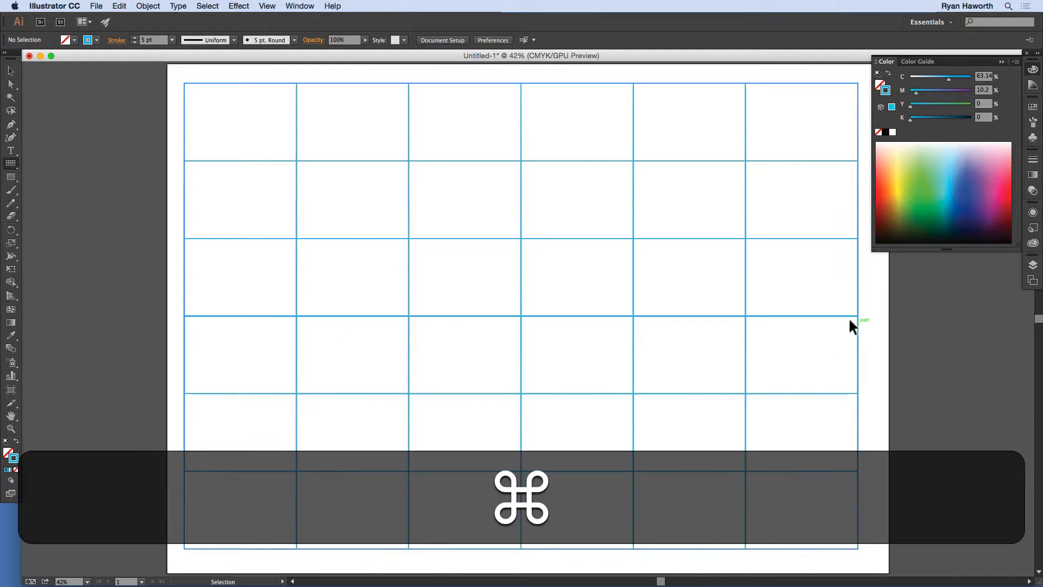
super+click(842, 314)
key(super+BackSpace)
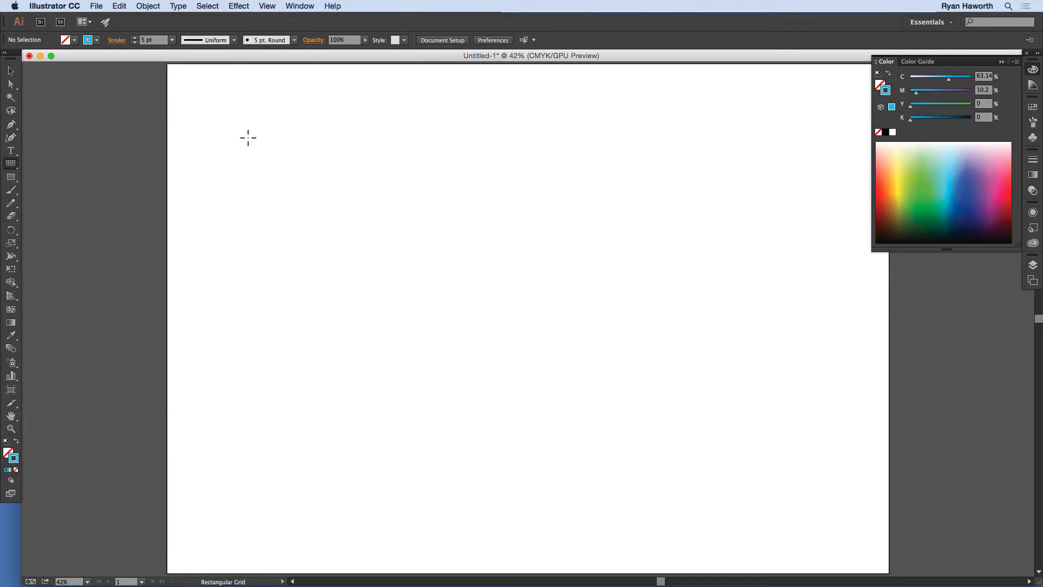
Draw a square grid about 1743 pt wide outward from a centre point in the artboard's upper-left area.
drag(254, 146, 454, 325)
key(shift)
key(alt)
key(shift)
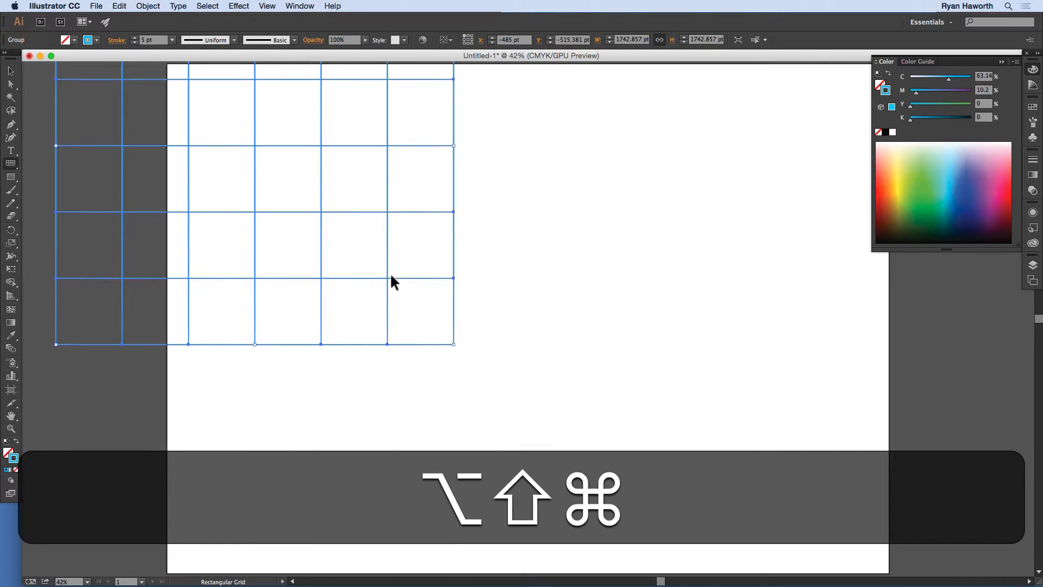
Move the square grid to the middle of the artboard and delete it.
drag(389, 276, 644, 449)
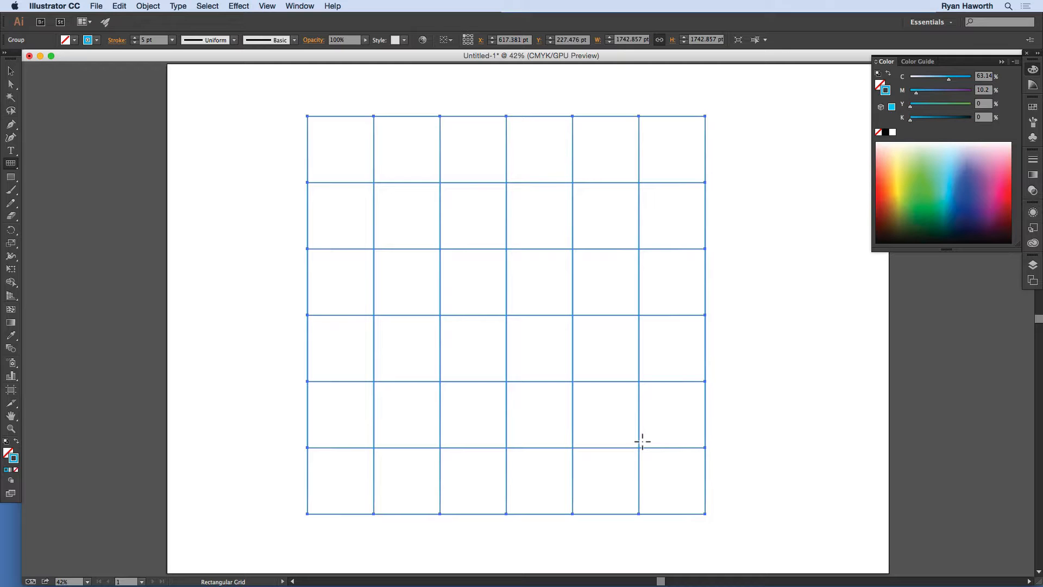
key(BackSpace)
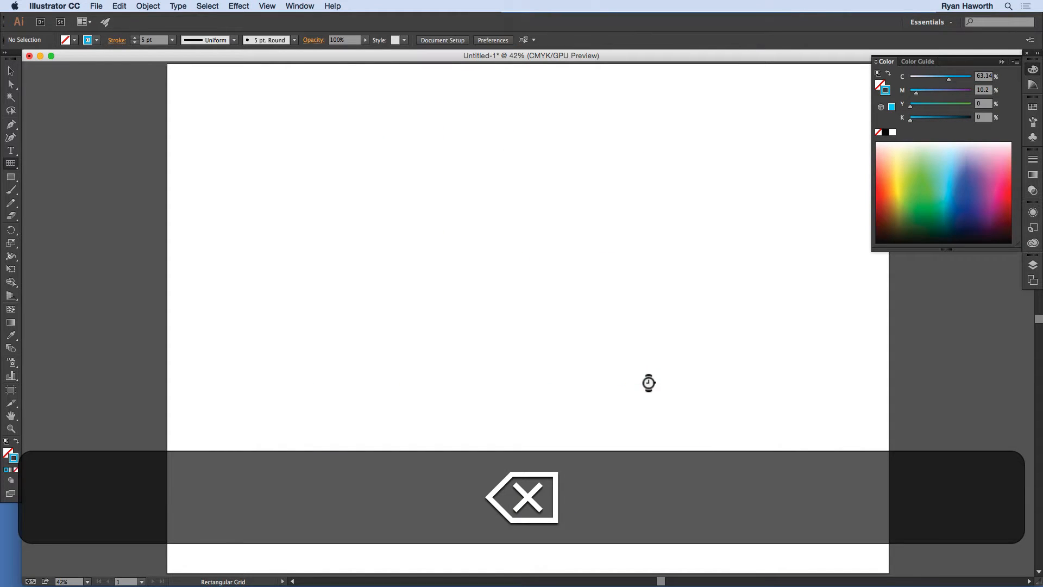
Draw a rectangular grid about 1369 by 936 pt in the artboard's upper-right area, varying its divisions while drawing and finishing with 7 rows and 8 columns.
mouse_move(516, 311)
mouse_down()
mouse_move(346, 194)
mouse_move(300, 182)
mouse_move(321, 202)
mouse_move(451, 173)
mouse_move(738, 180)
mouse_move(777, 156)
mouse_move(787, 121)
mouse_move(819, 88)
mouse_move(812, 118)
mouse_move(829, 96)
mouse_up()
key(Up)
key(Up)
key(Up)
key(Up)
key(Up)
key(Down)
key(Down)
key(Down)
key(Down)
key(Down)
key(Down)
key(Down)
key(Down)
key(Down)
key(Up)
key(Up)
key(Up)
key(Up)
key(Up)
key(Up)
key(Up)
key(Up)
key(Up)
key(Up)
key(Up)
key(Up)
key(Up)
key(Up)
key(Up)
key(Up)
key(Up)
key(Up)
key(Up)
key(Up)
key(Down)
key(Down)
key(Down)
key(Down)
key(Down)
key(Down)
key(Down)
key(Down)
key(Down)
key(Down)
key(Down)
key(Down)
key(Down)
key(Down)
key(Down)
key(Down)
key(Down)
key(Down)
key(Down)
key(Down)
key(Up)
key(Up)
key(Up)
key(Up)
key(Up)
key(Up)
key(Up)
key(Up)
key(Up)
key(Up)
key(Up)
key(Down)
key(Down)
key(Down)
key(Down)
key(Down)
key(Down)
key(Down)
key(Up)
key(Up)
key(Up)
key(Up)
key(Up)
key(Up)
key(Up)
key(Up)
key(Up)
key(Up)
key(Down)
key(Down)
key(Down)
key(Down)
key(Down)
key(Down)
key(Up)
key(Up)
key(Up)
key(Up)
key(Up)
key(Down)
key(Down)
key(Down)
key(Down)
key(Down)
key(Down)
key(Up)
key(Up)
key(Up)
key(Up)
key(Up)
key(Up)
key(Down)
key(Down)
key(Down)
key(Down)
key(Down)
key(Down)
key(Down)
key(Down)
key(Down)
key(Down)
key(Up)
key(Up)
key(Up)
key(Up)
key(Up)
key(Up)
key(Up)
key(Up)
key(Up)
key(Up)
key(Right)
key(Right)
key(Right)
key(Right)
key(Right)
key(Right)
key(Right)
key(Right)
key(Right)
key(Right)
key(Right)
key(Right)
key(Right)
key(Right)
key(Right)
key(Right)
key(Right)
key(Right)
key(Right)
key(Right)
key(Right)
key(Right)
key(Right)
key(Right)
key(Right)
key(Right)
key(Right)
key(Left)
key(Left)
key(Left)
key(Left)
key(Left)
key(Left)
key(Left)
key(Left)
key(Left)
key(Left)
key(Left)
key(Left)
key(Left)
key(Left)
key(Left)
key(Left)
key(Left)
key(Left)
key(Left)
key(Left)
key(Right)
key(Right)
key(Right)
key(Right)
key(Right)
key(Right)
key(Right)
key(Right)
key(Right)
key(Right)
key(Right)
key(Right)
key(Right)
key(Down)
key(Down)
key(Down)
key(Down)
key(Down)
key(Down)
key(Down)
key(Down)
key(Down)
key(Down)
key(Down)
key(Down)
key(Down)
key(Up)
key(Up)
key(Up)
key(Up)
key(Up)
key(Up)
key(Up)
key(Up)
key(Up)
key(Up)
key(Up)
key(Up)
key(Up)
key(Up)
key(Up)
key(Up)
key(Up)
key(Up)
key(Up)
key(Up)
key(Down)
key(Down)
key(Down)
key(Down)
key(Down)
key(Down)
key(Down)
key(Left)
key(Left)
key(Left)
key(Left)
key(Left)
key(Left)
key(Left)
key(Down)
key(Down)
key(Down)
key(Down)
key(Down)
key(Left)
key(Left)
key(Left)
key(Left)
key(Left)
key(Right)
key(Right)
key(Right)
key(Right)
key(Right)
key(Down)
key(Down)
key(Down)
key(Down)
key(Down)
key(Down)
key(Down)
key(Down)
key(Down)
key(Left)
key(Left)
key(Left)
key(Left)
key(Left)
key(Left)
key(Right)
key(Right)
key(Right)
key(Right)
key(Right)
key(Right)
key(Right)
key(Up)
key(Up)
key(Up)
key(Up)
key(Up)
key(Up)
key(Up)
key(Down)
key(Down)
key(Down)
key(Down)
key(Up)
key(Up)
key(Up)
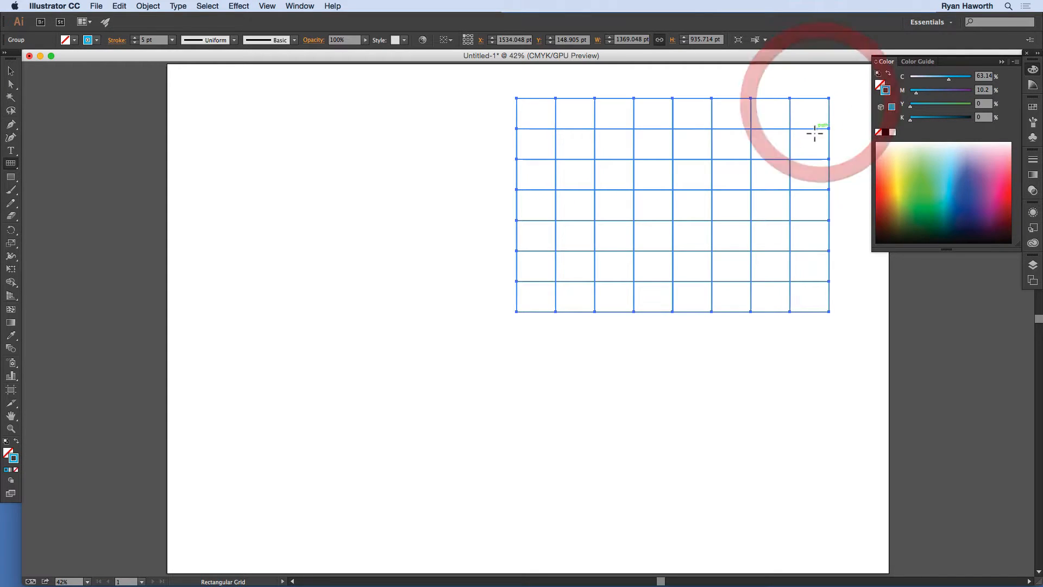
Delete the 7-row by 8-column rectangular grid and the tiny stray grid, leaving the artboard empty.
key(BackSpace)
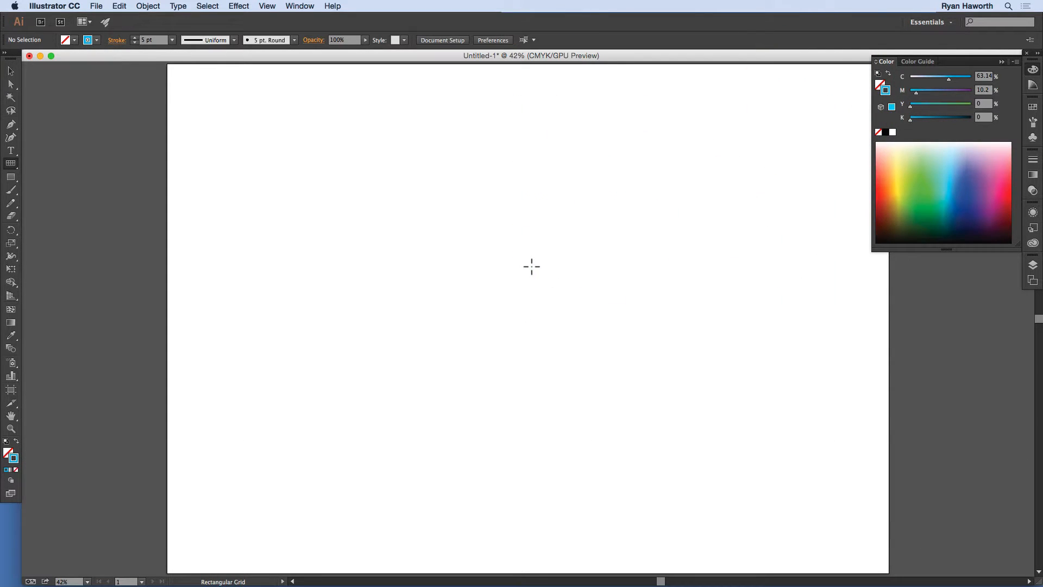
click(532, 267)
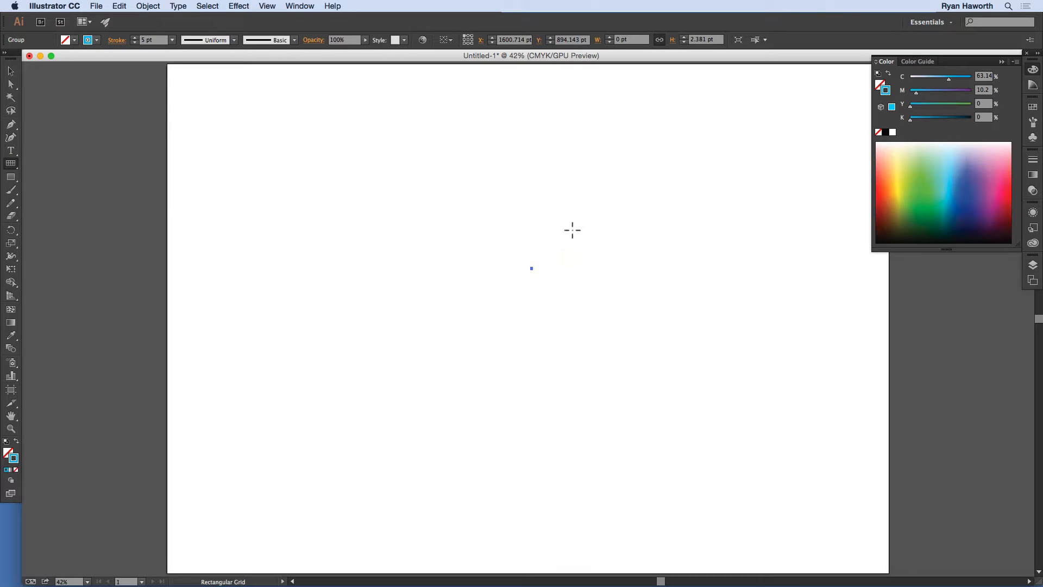
key(BackSpace)
Examine the Rectangular Grid tool's options for default size, horizontal and vertical dividers, skew, outside frame and fill, keeping the existing settings.
drag(456, 286, 455, 286)
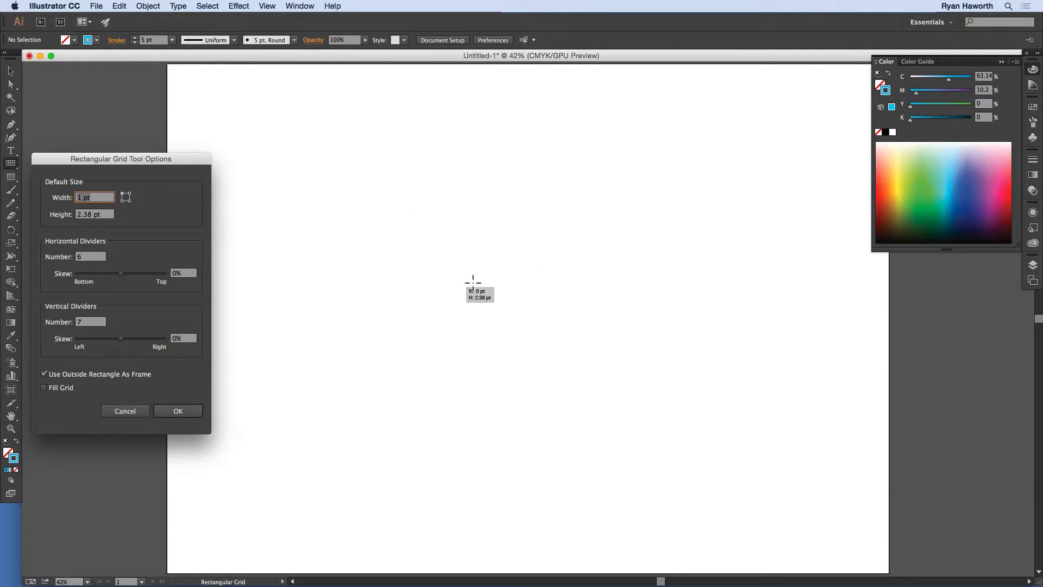
drag(168, 158, 317, 141)
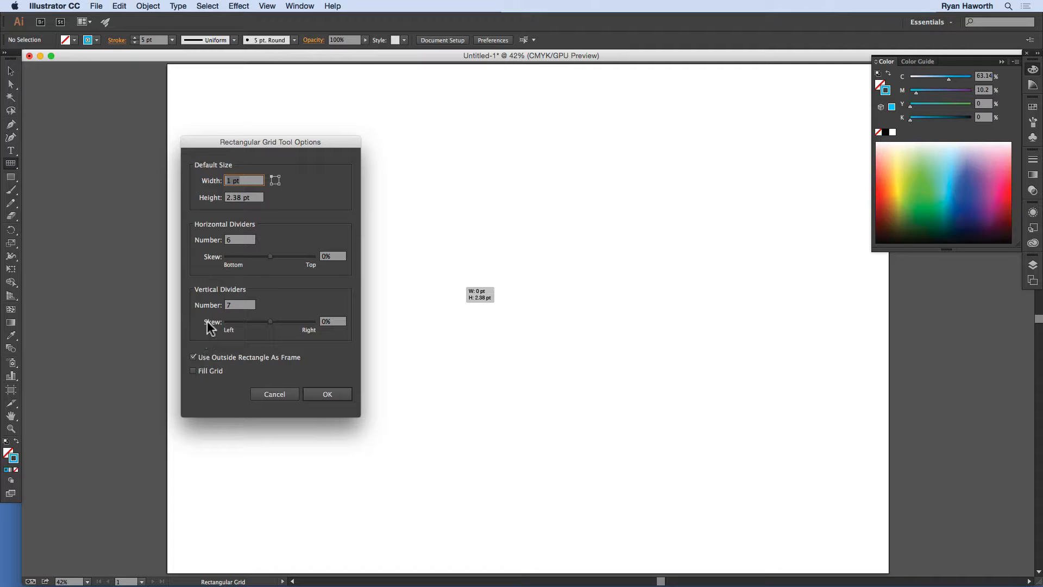
click(281, 396)
click(11, 164)
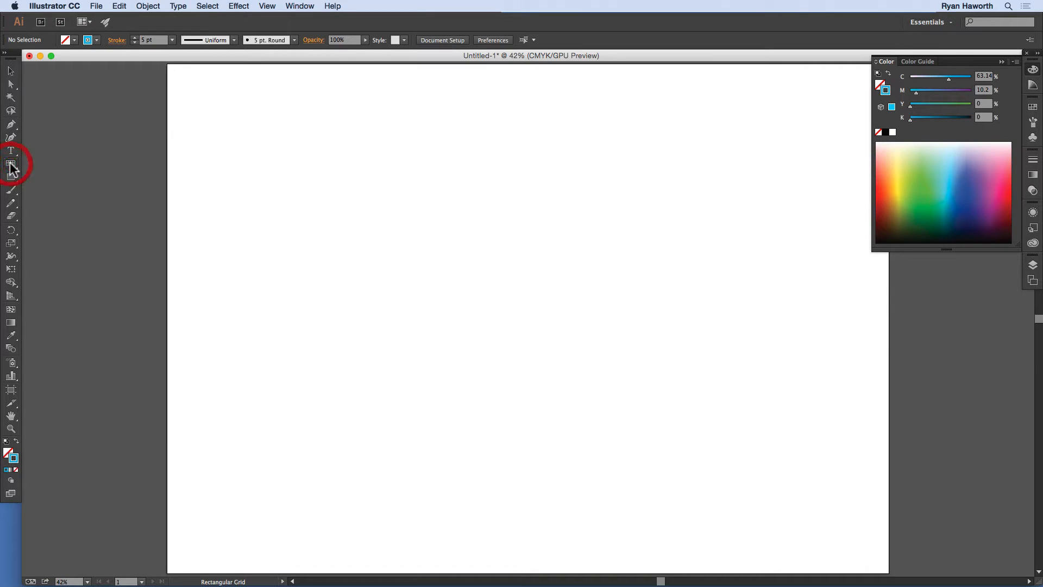
double_click(11, 163)
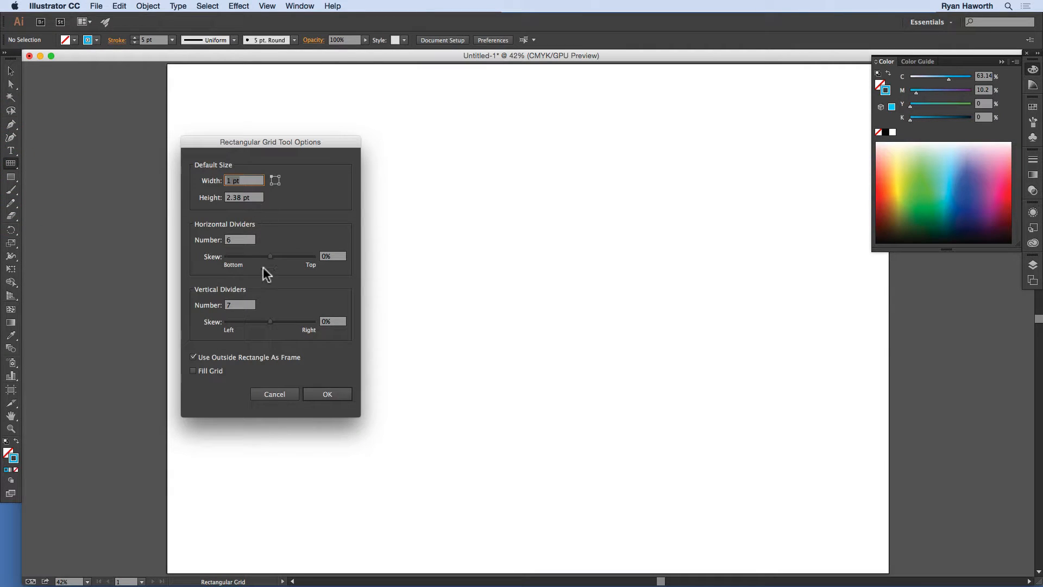
click(328, 395)
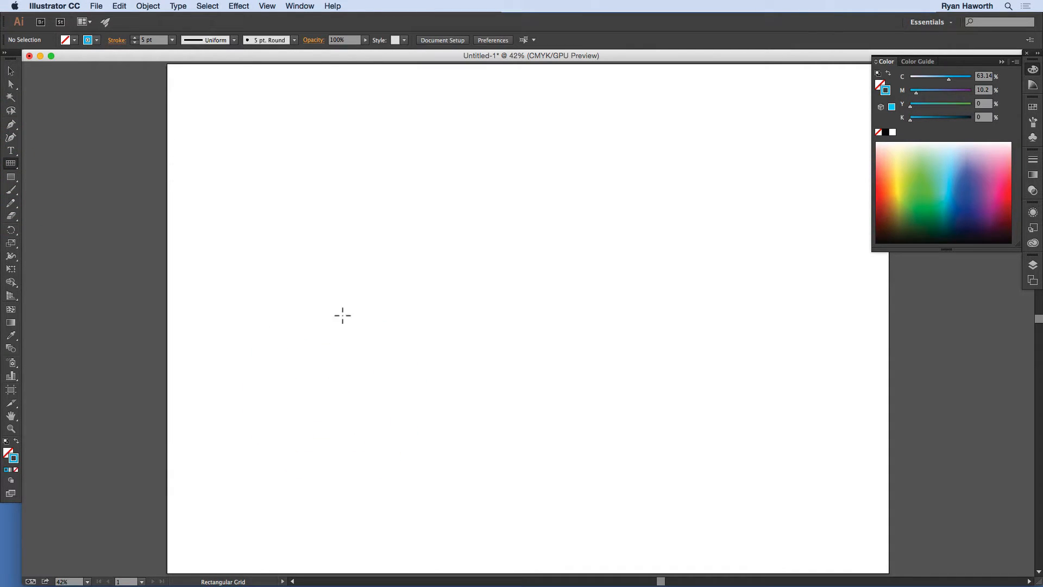
Draw a rectangular grid about 2026 by 1536 pt across the middle of the artboard and swap its fill and stroke twice.
drag(302, 156, 763, 507)
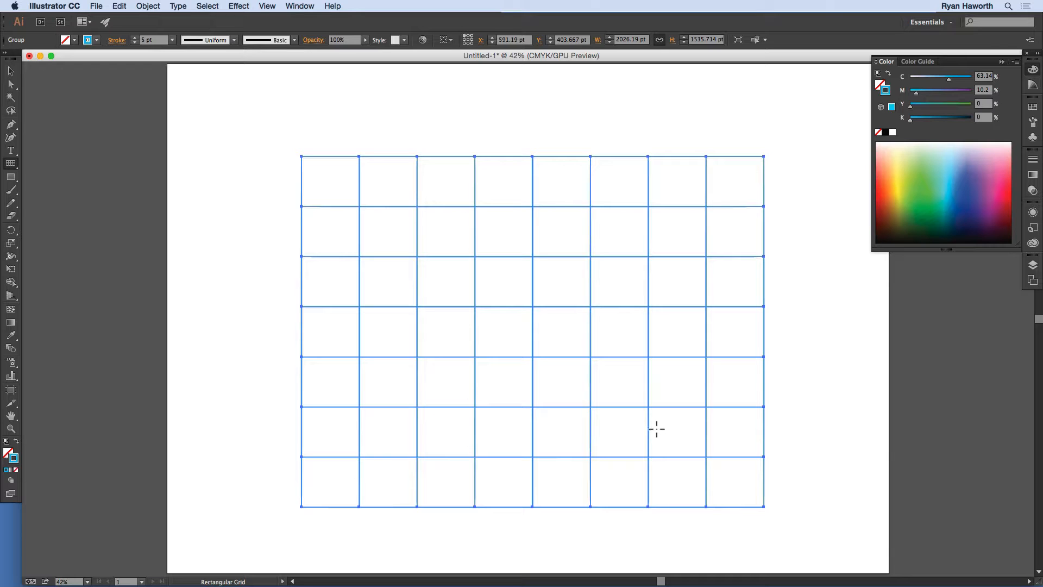
key(shift+x)
key(shift+x)
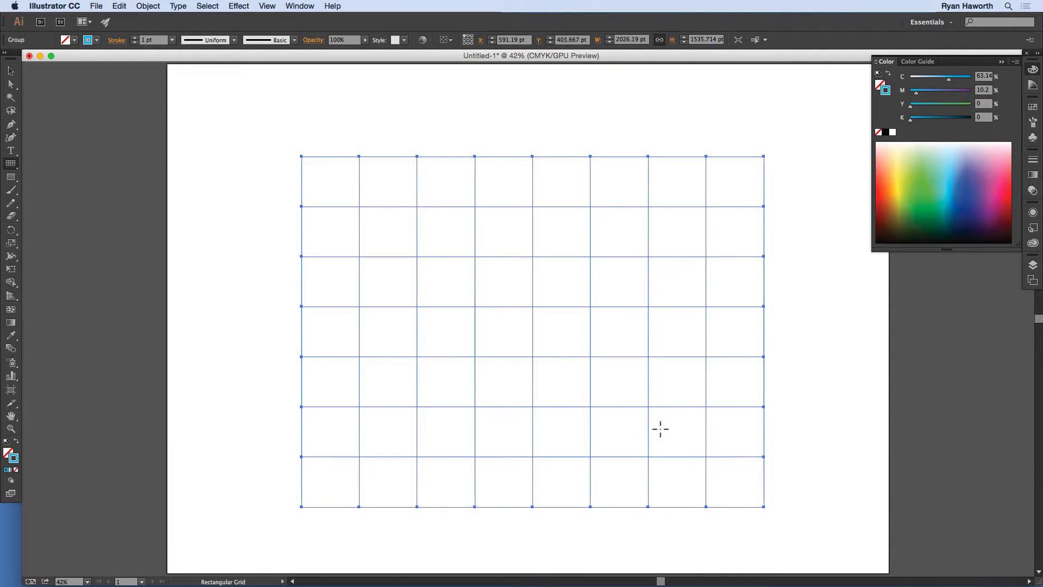
Directly select the grid's fourth horizontal divider, try moving it down and to the left, and undo the move.
key(v)
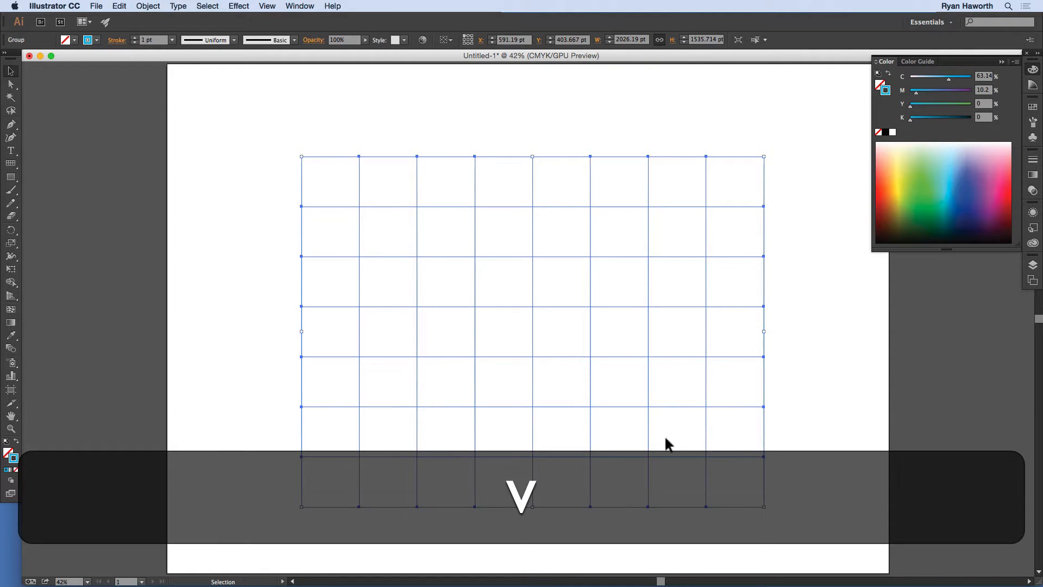
click(784, 400)
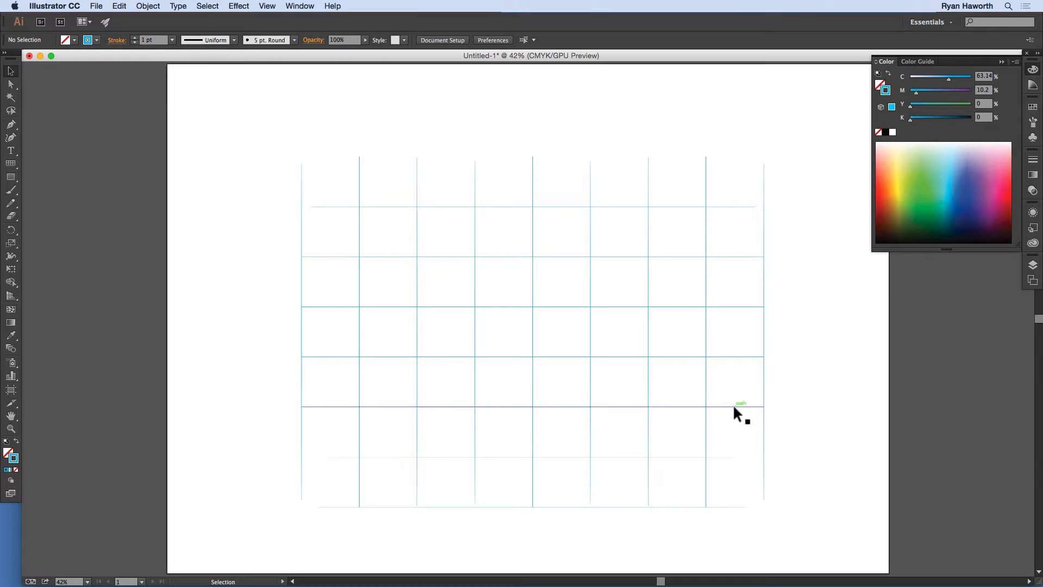
click(735, 407)
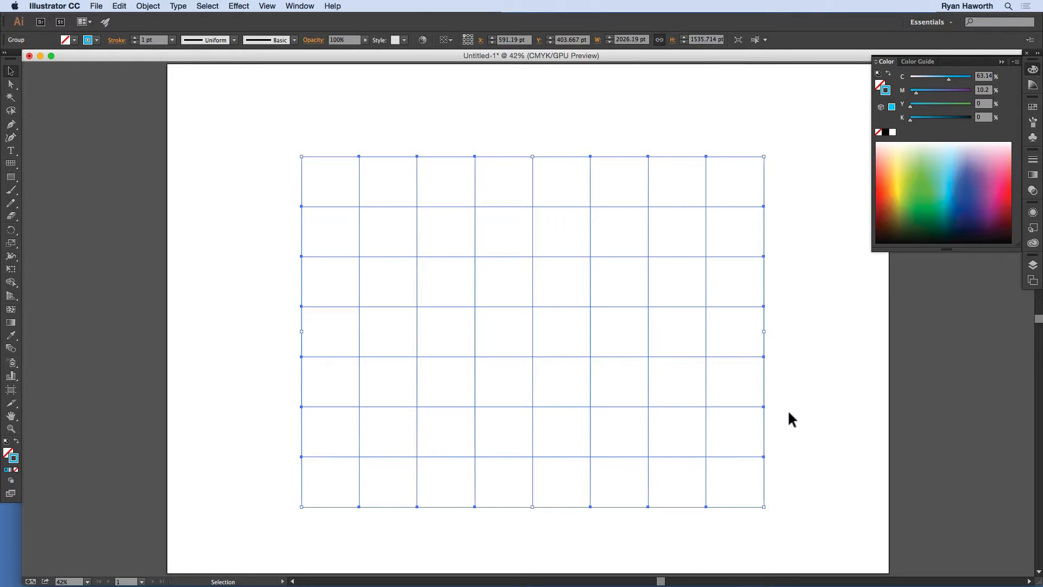
key(super)
key(a)
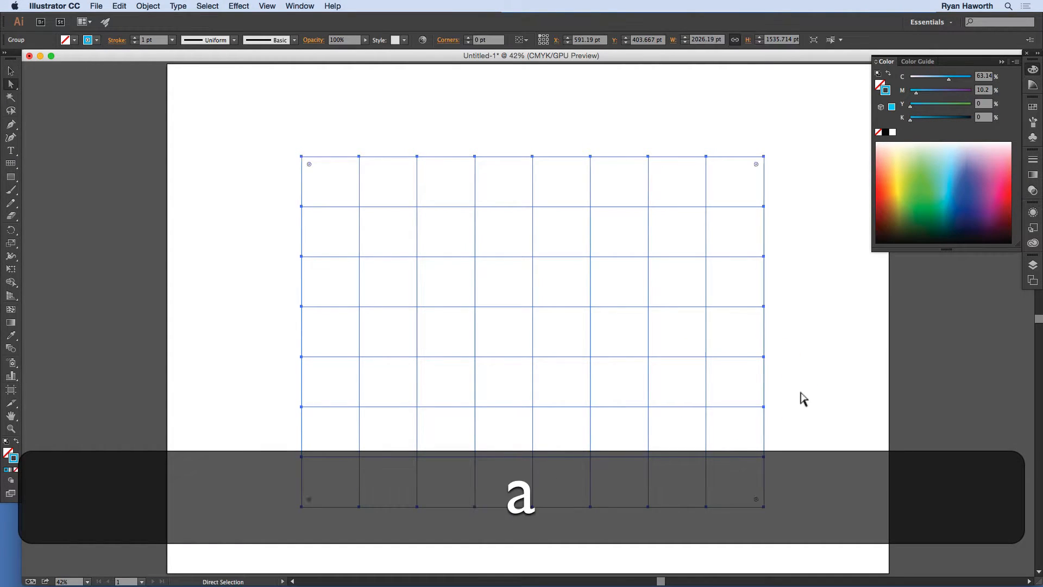
click(801, 393)
click(736, 358)
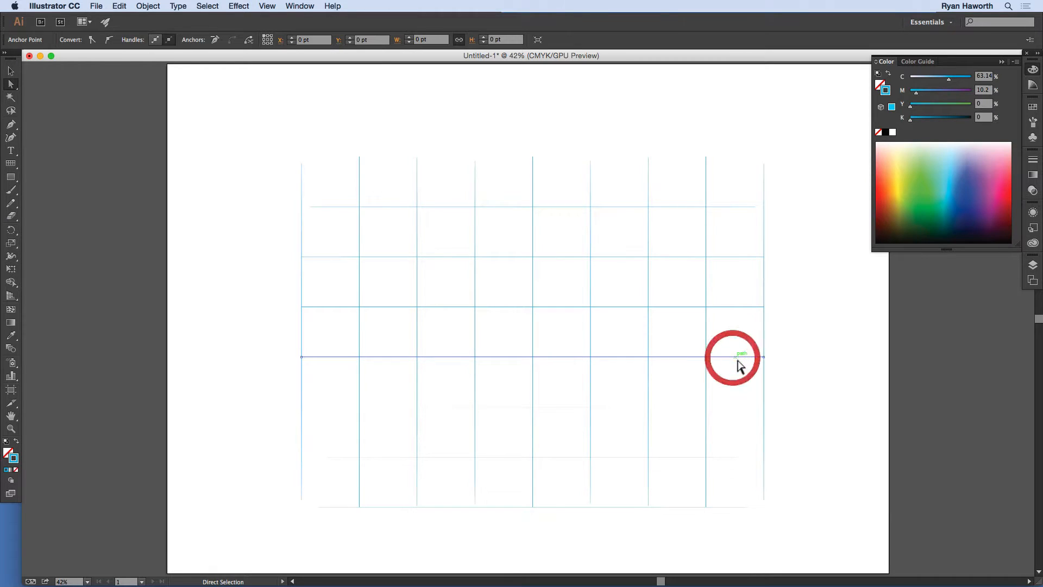
drag(728, 357, 654, 403)
key(super)
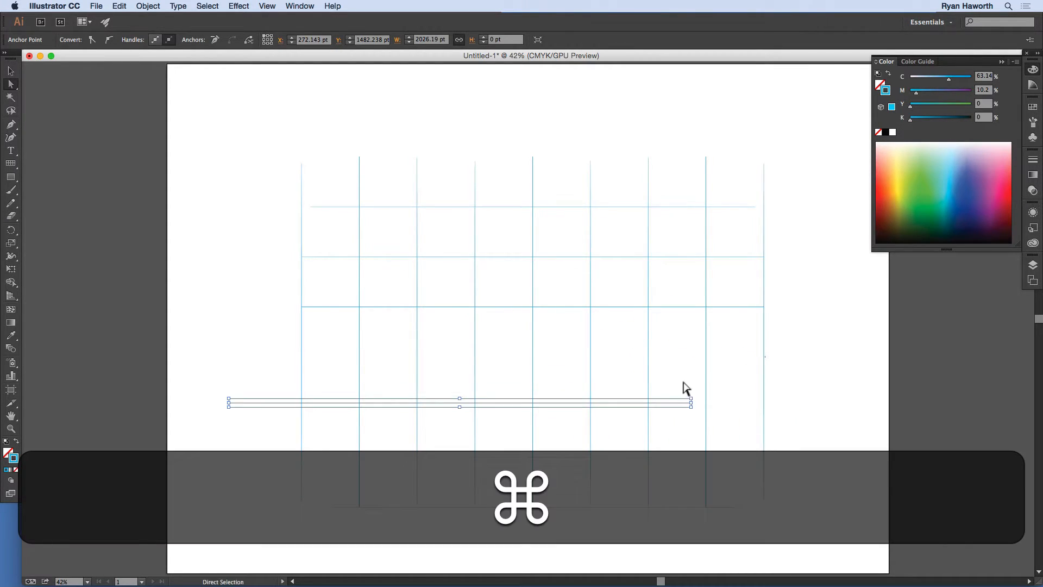
key(super+z)
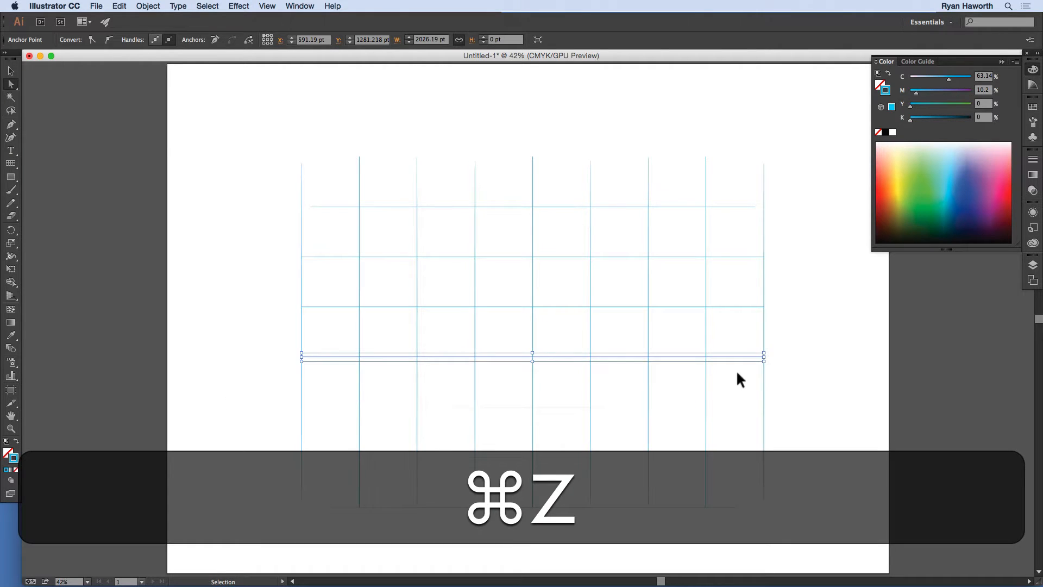
Try to tilt the grid's fourth horizontal divider by moving only its right end anchor.
super+click(785, 350)
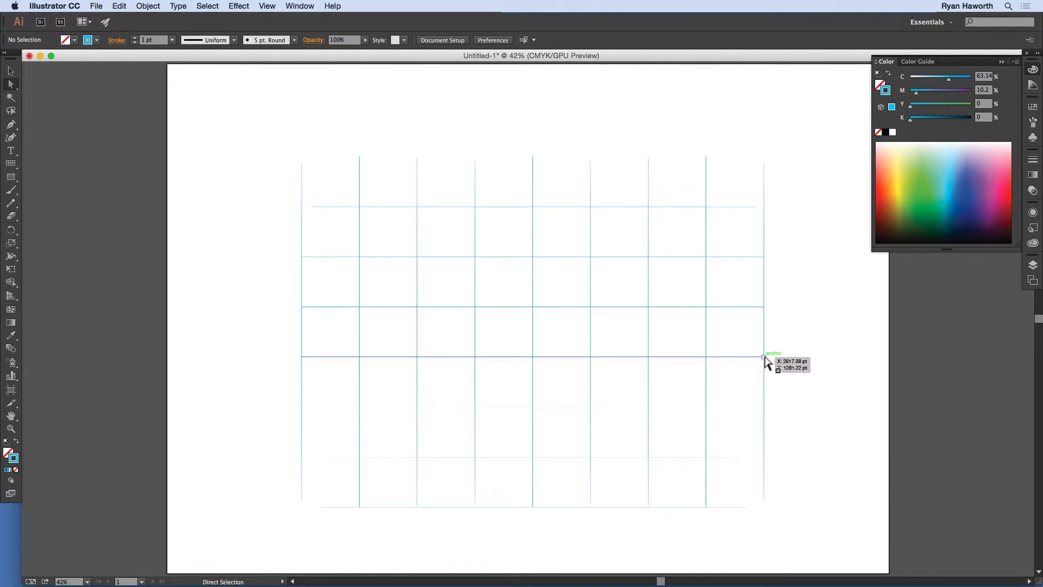
click(763, 357)
mouse_move(764, 356)
mouse_down()
mouse_move(679, 360)
mouse_move(722, 328)
mouse_move(781, 364)
mouse_move(781, 348)
mouse_up()
key(super)
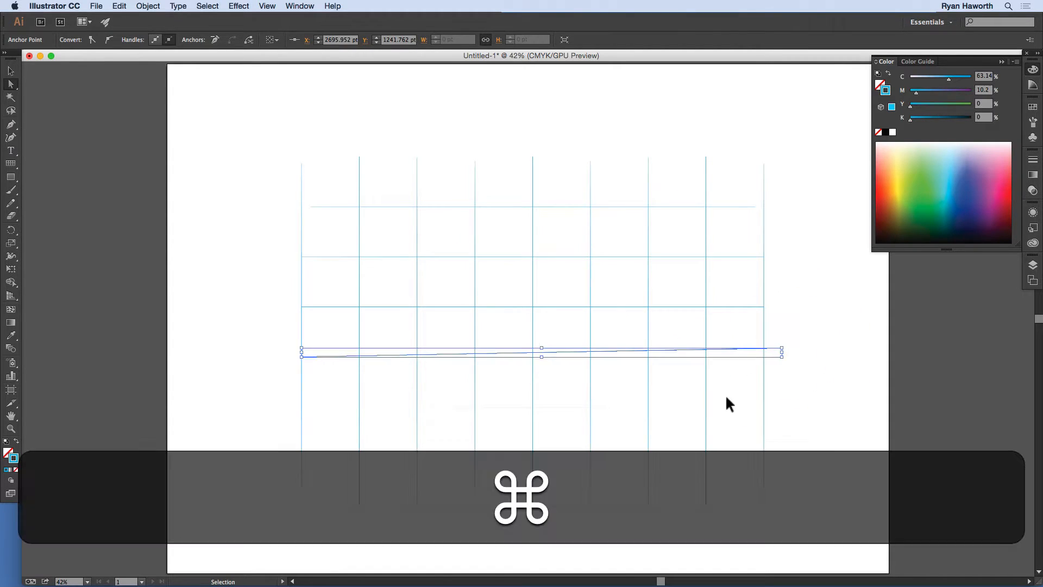
key(super+z)
super+click(797, 365)
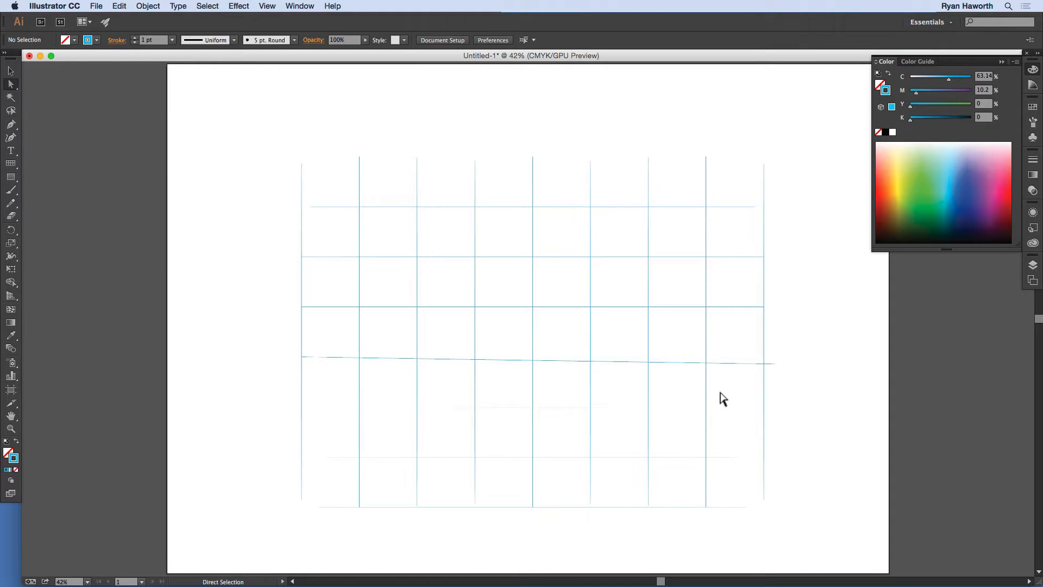
Undo the remaining divider edits and the grid's last fill and stroke swap.
key(super+z)
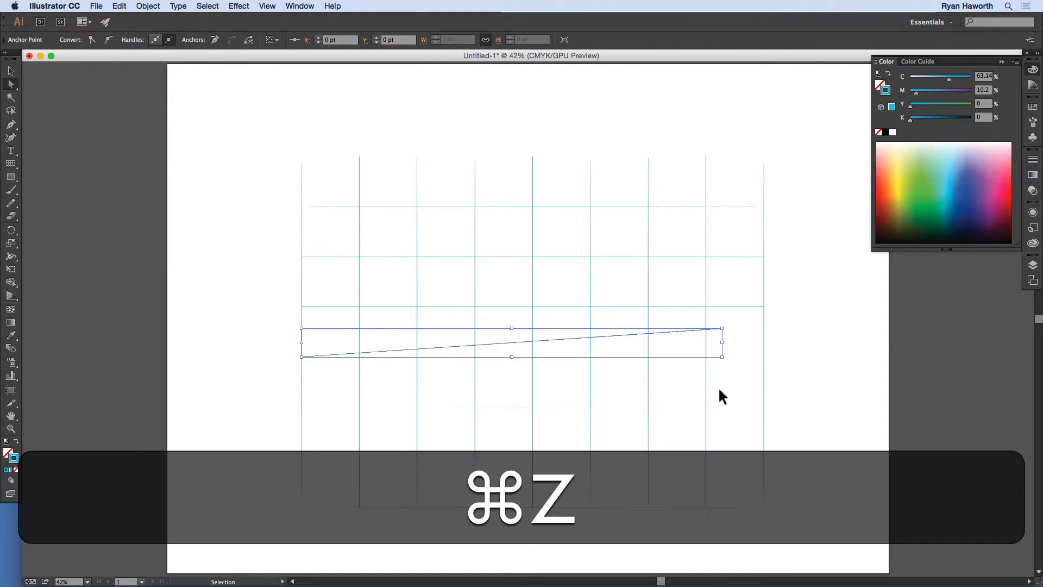
key(super+z)
key(super+z)
key(super+z)
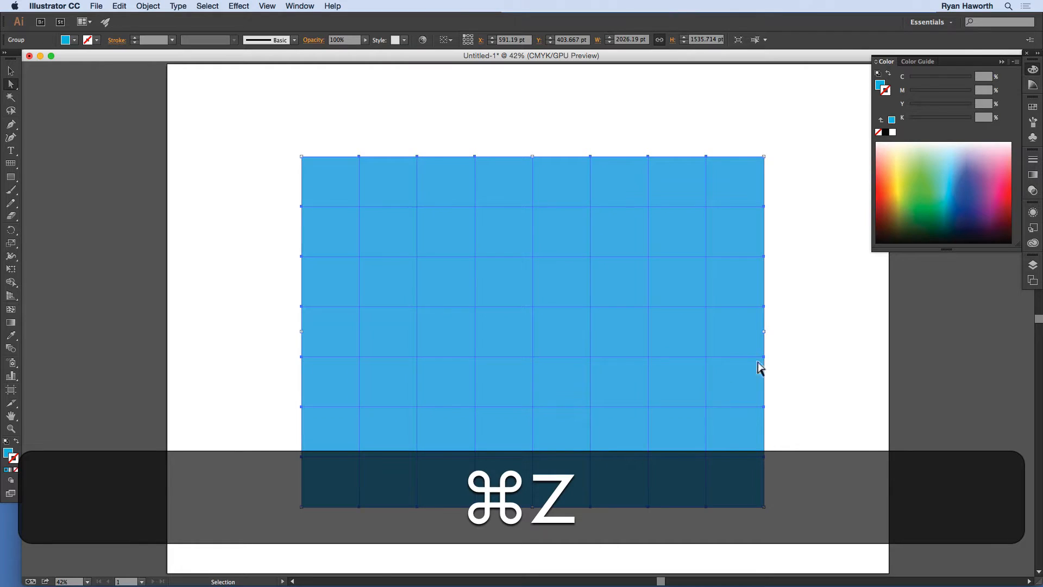
key(super+z)
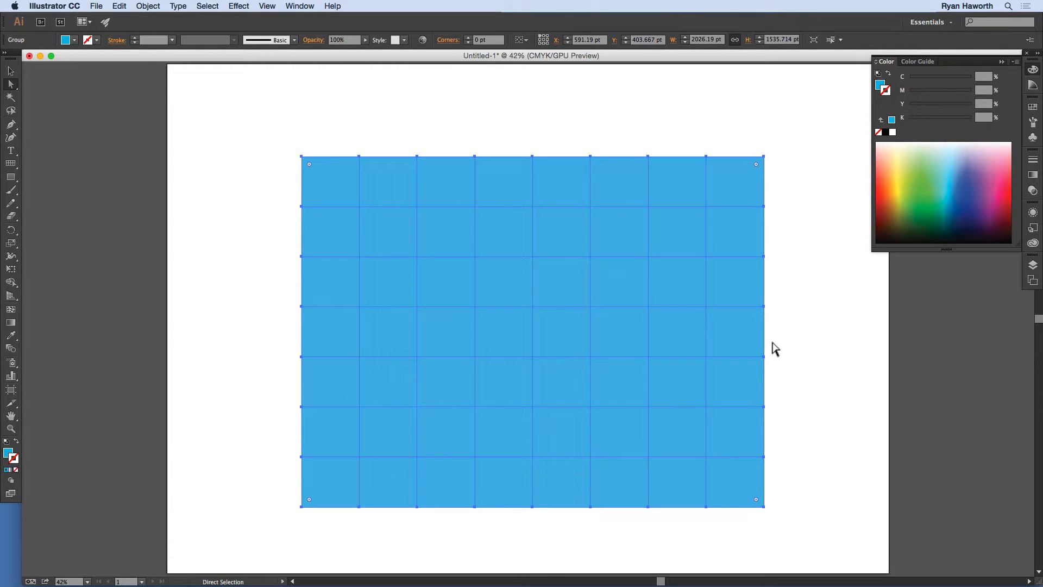
Ungroup the blue-filled grid, move its background rectangle off to the lower right and delete it.
key(shift+super+g)
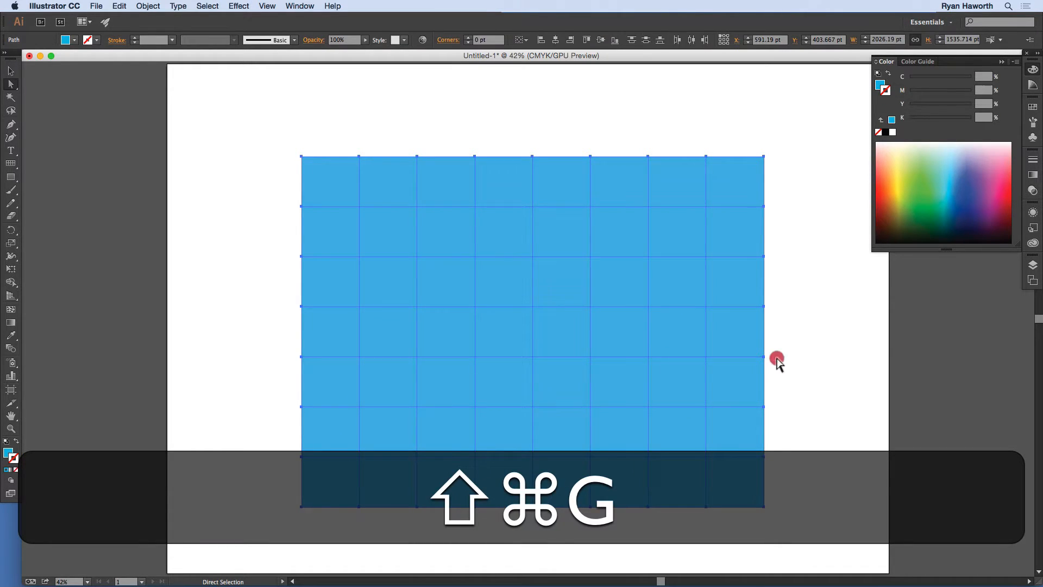
click(776, 360)
key(v)
click(737, 338)
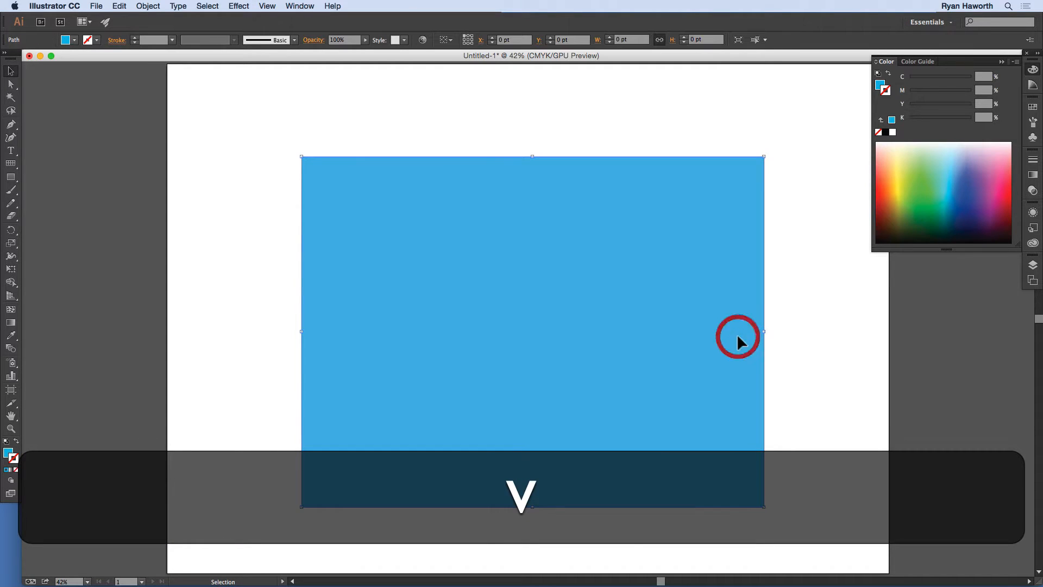
drag(739, 334, 838, 365)
key(BackSpace)
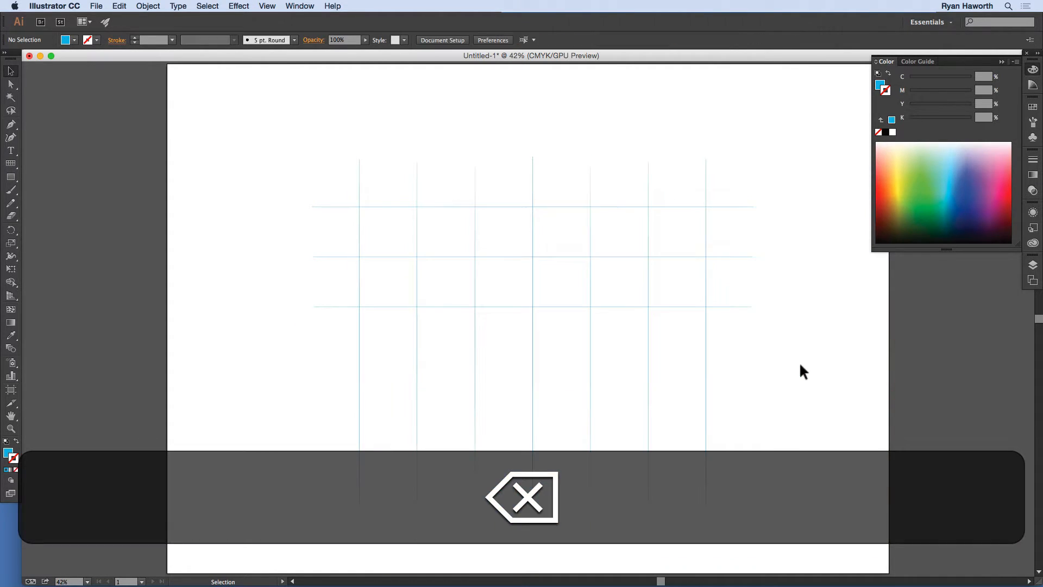
Move two horizontal divider lines and the middle vertical one out of place, and delete all the artwork.
drag(692, 257, 465, 318)
drag(607, 206, 564, 129)
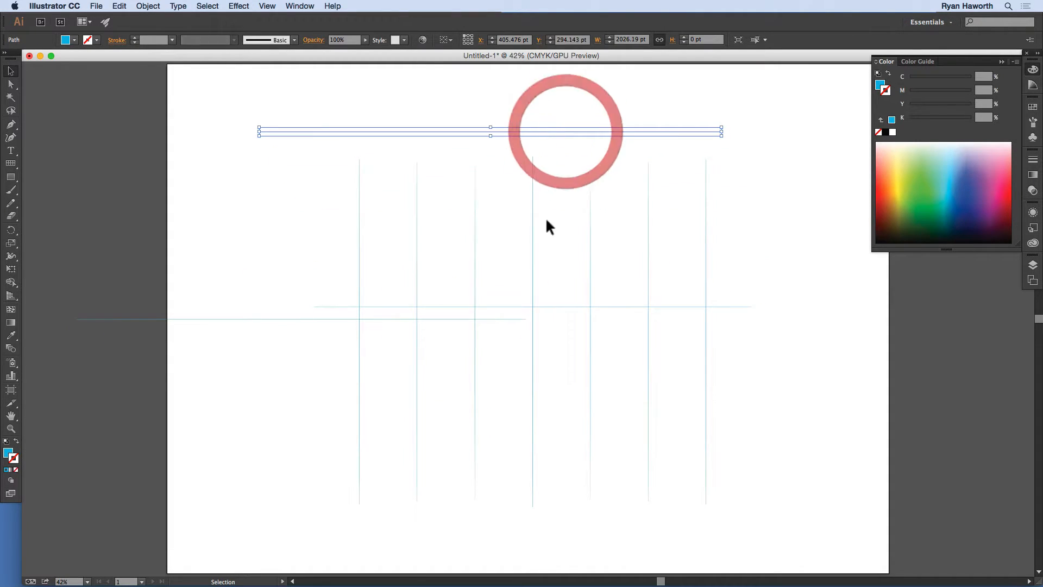
drag(534, 240, 623, 179)
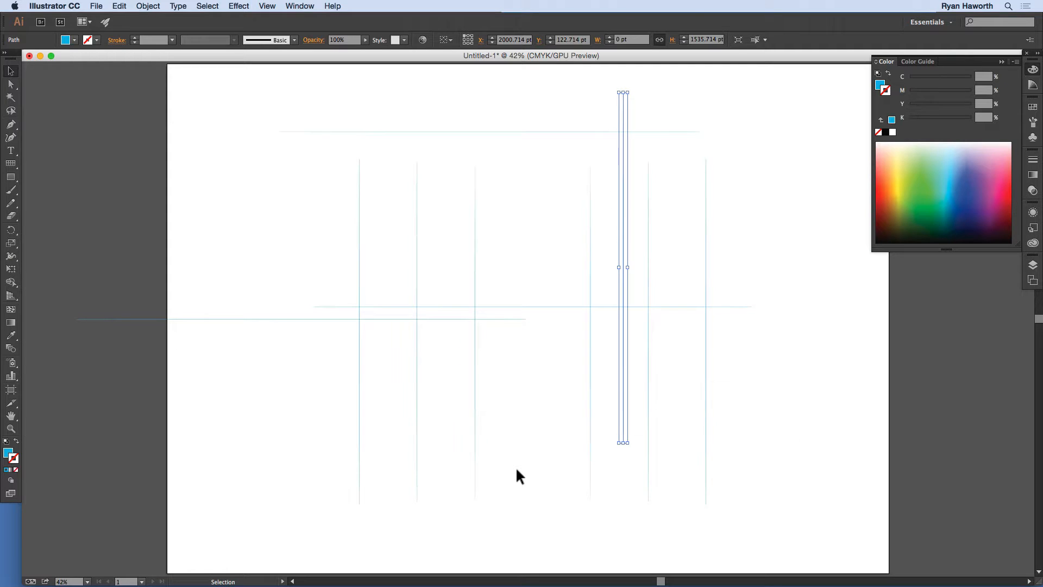
key(super+a)
key(super+BackSpace)
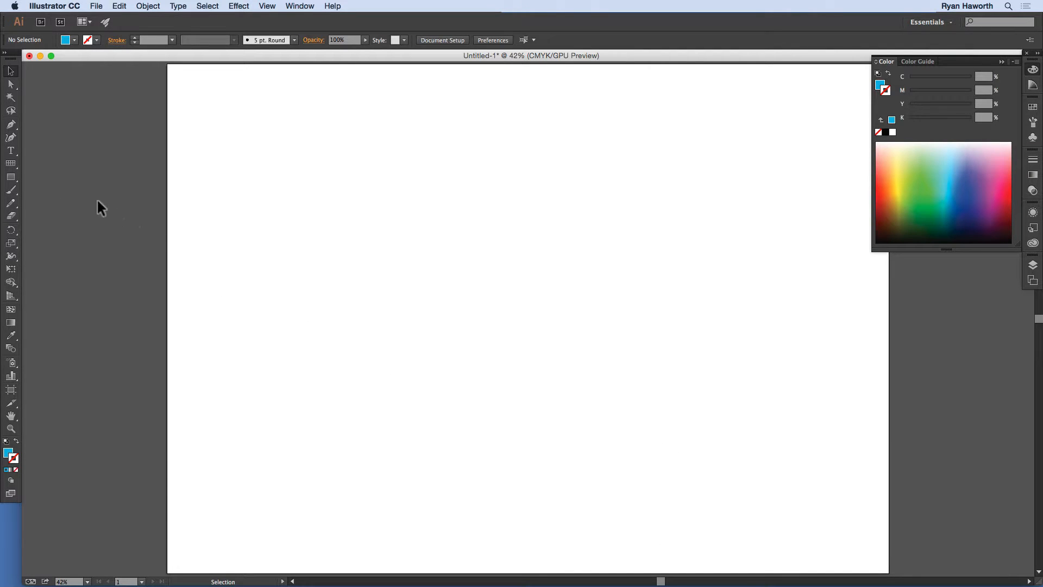
Draw a spiral about 1183 by 963 pt with the Spiral tool on the right half of the artboard, using no fill.
click(11, 164)
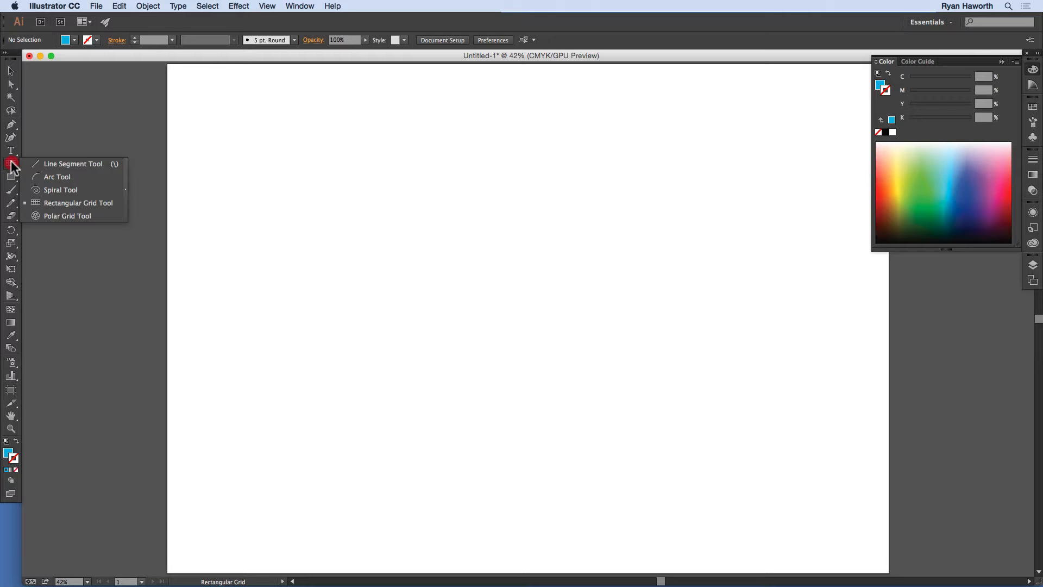
click(57, 190)
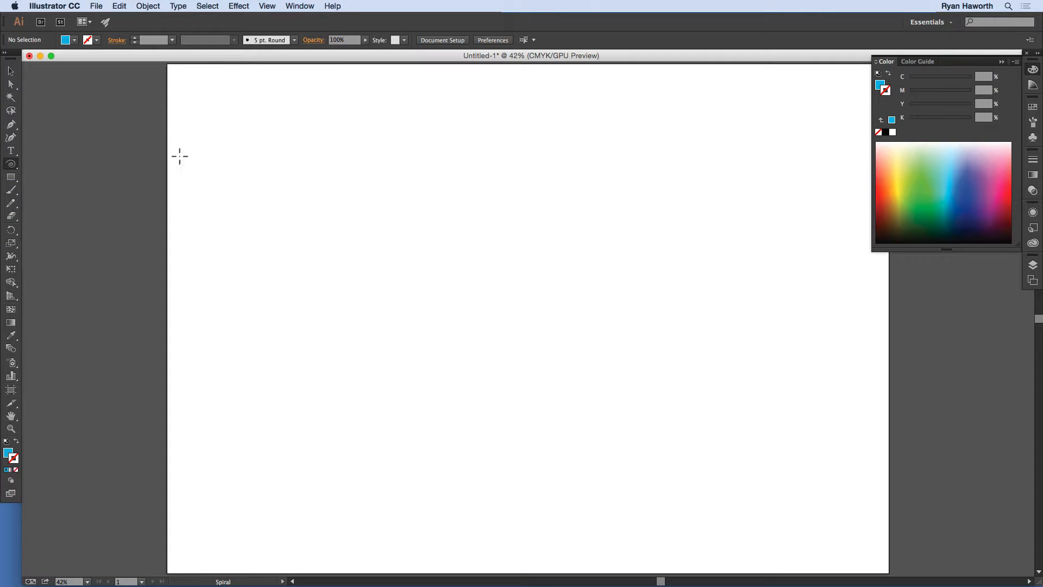
key(slash)
drag(669, 326, 501, 259)
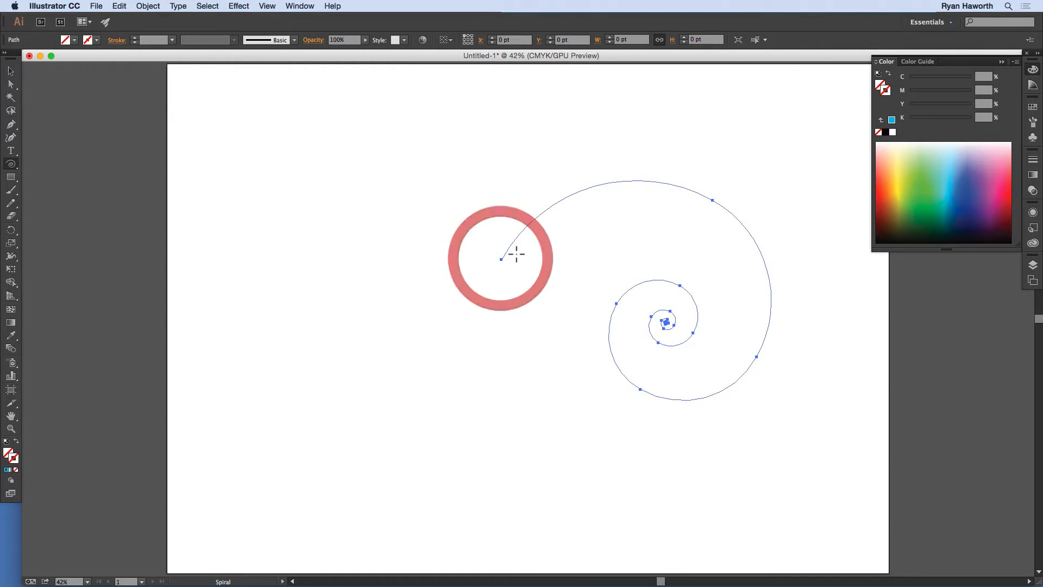
Apply the default 1 pt black stroke to the spiral and set its fill to none.
key(d)
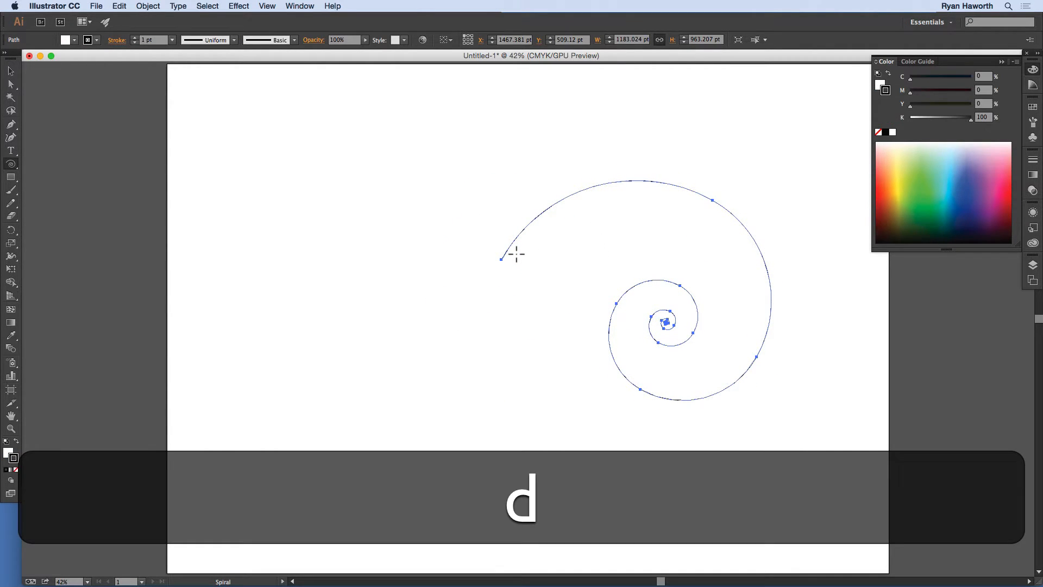
key(x)
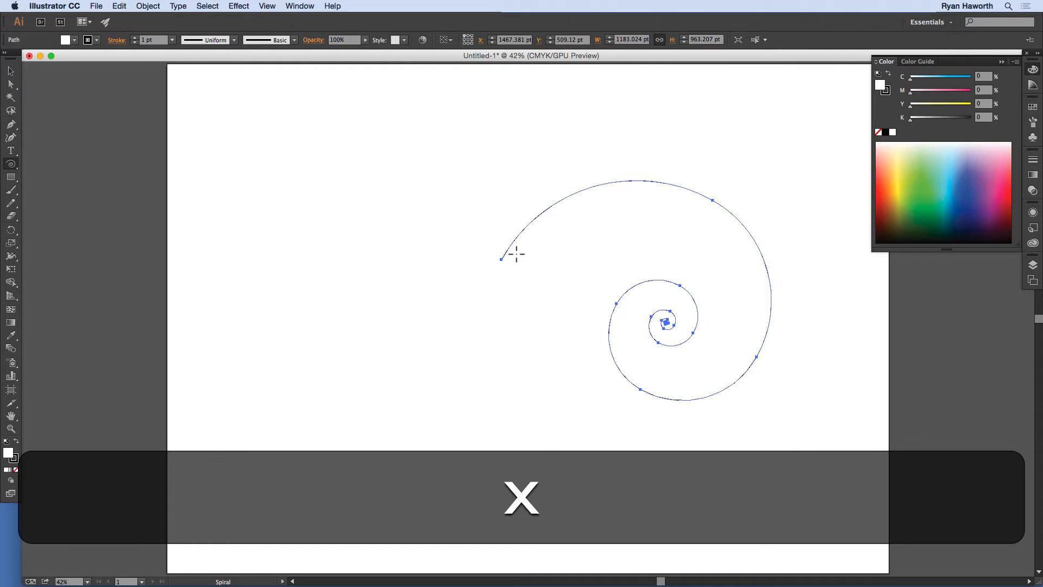
key(slash)
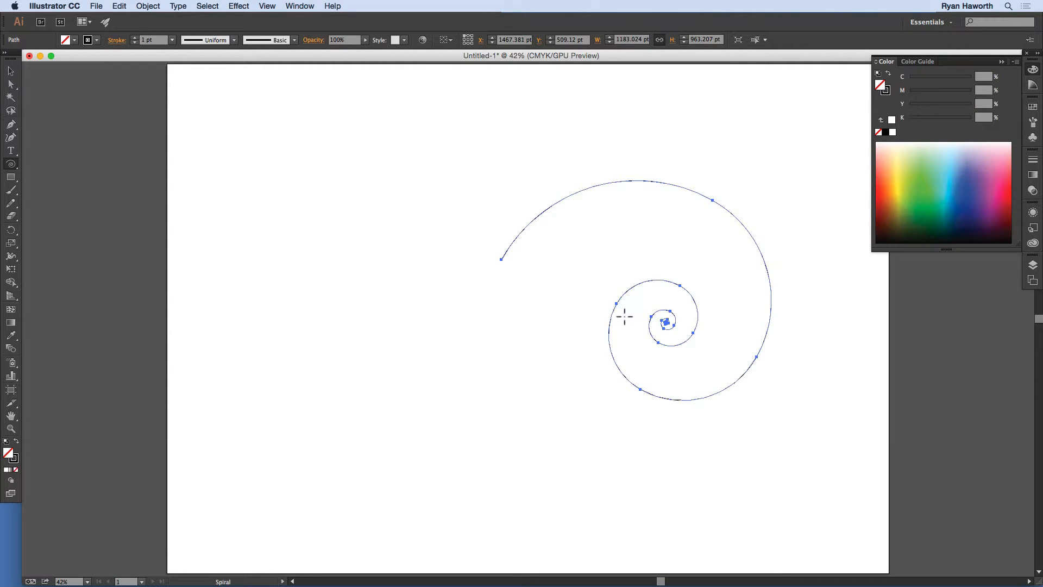
Reposition the spiral towards the artboard's upper left, reselect it, move it across to the right side and delete it.
key(space)
key(super)
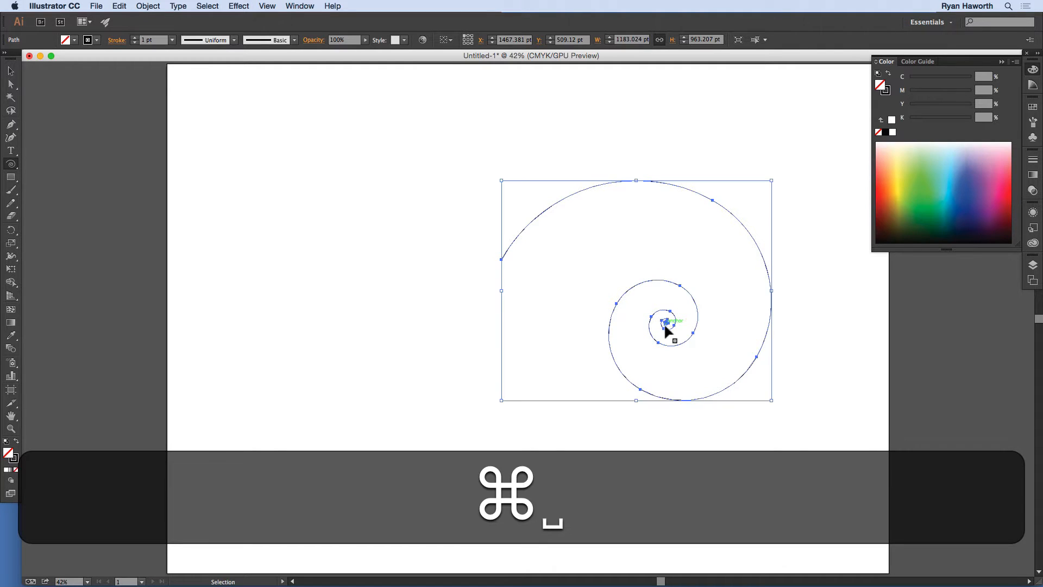
drag(667, 324, 484, 286)
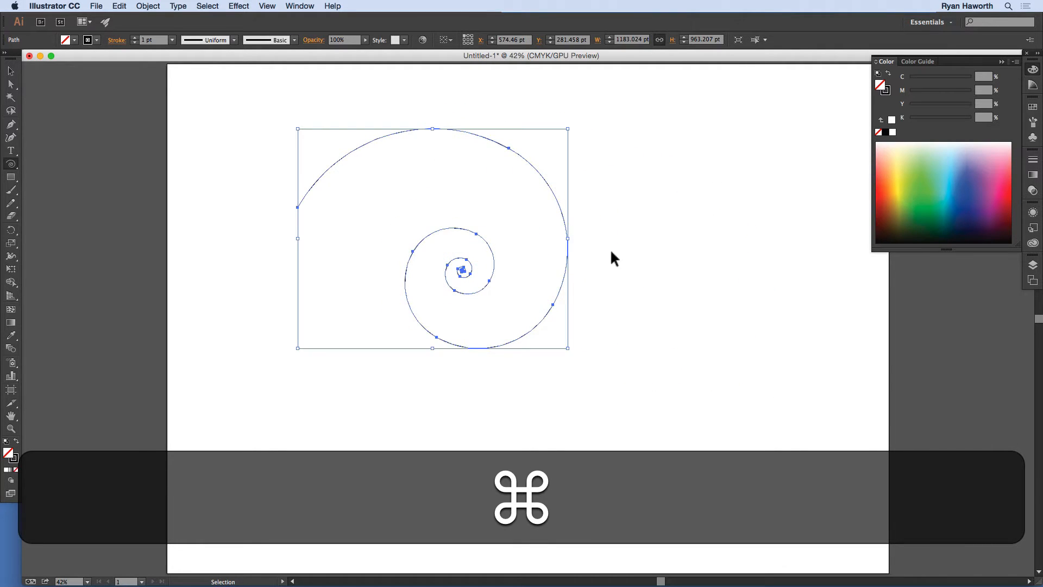
super+click(619, 254)
super+click(492, 270)
drag(552, 307, 808, 298)
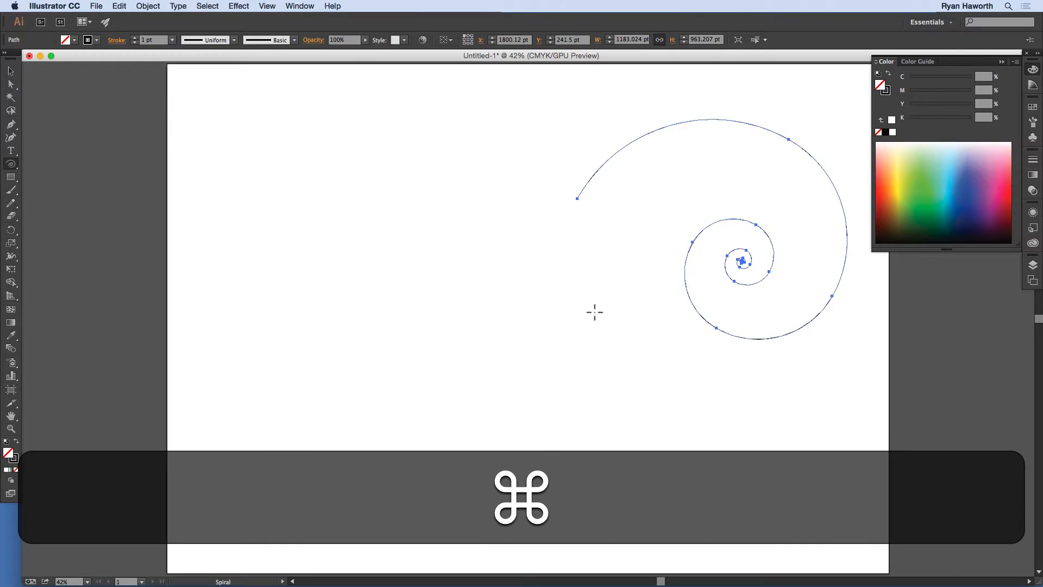
key(BackSpace)
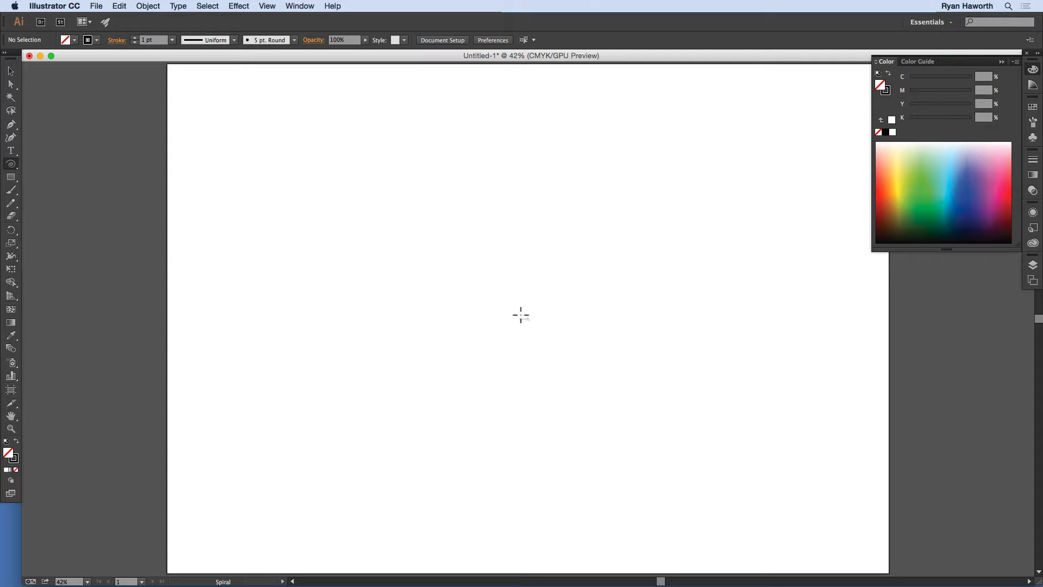
Create a spiral with radius 680.1402 pt, decay 74.03%, 103 segments and the first style, and move it to the artboard's upper right.
click(521, 315)
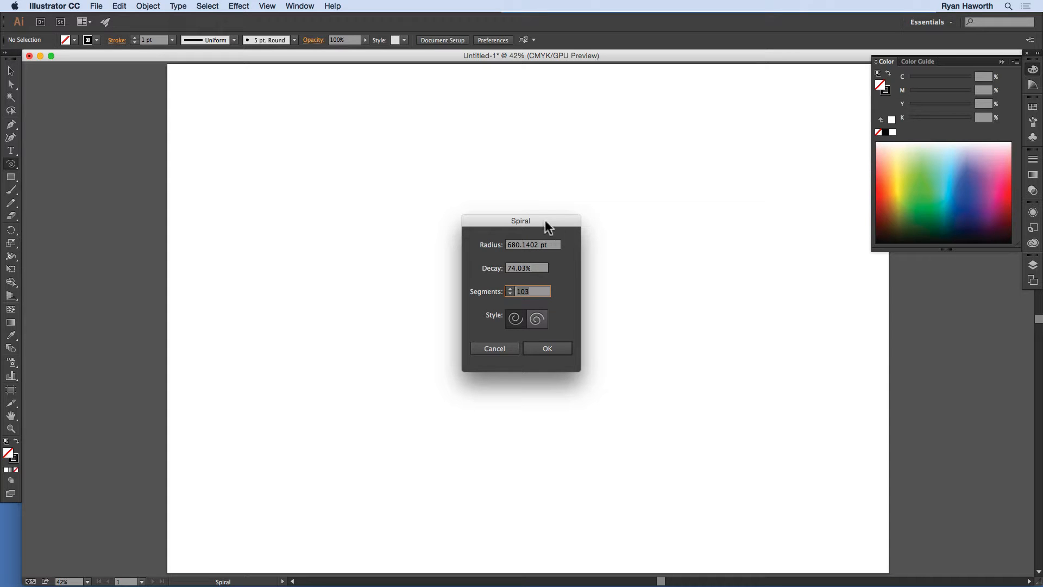
drag(519, 220, 383, 223)
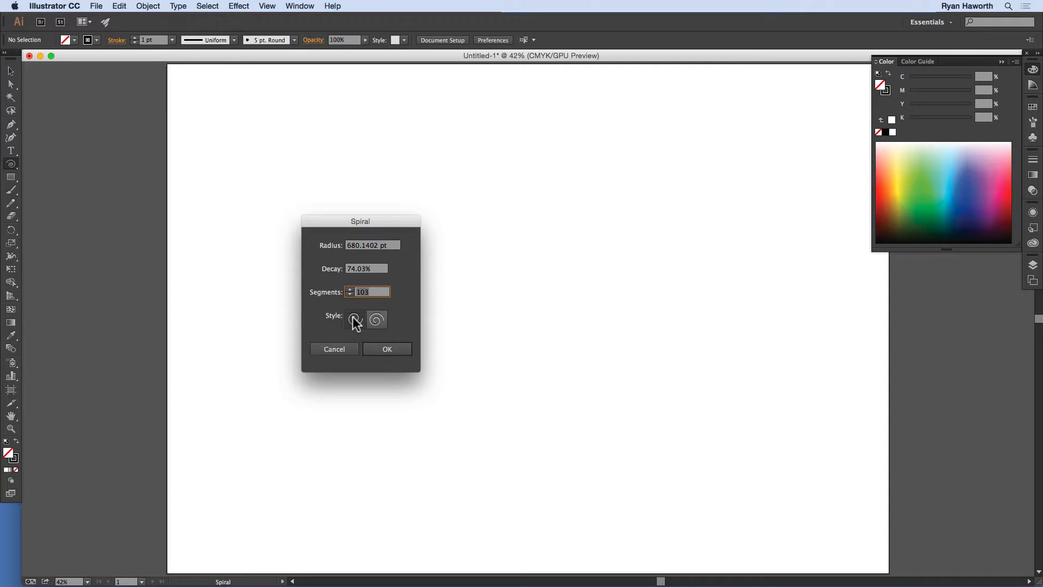
click(377, 319)
click(350, 324)
click(375, 320)
click(377, 349)
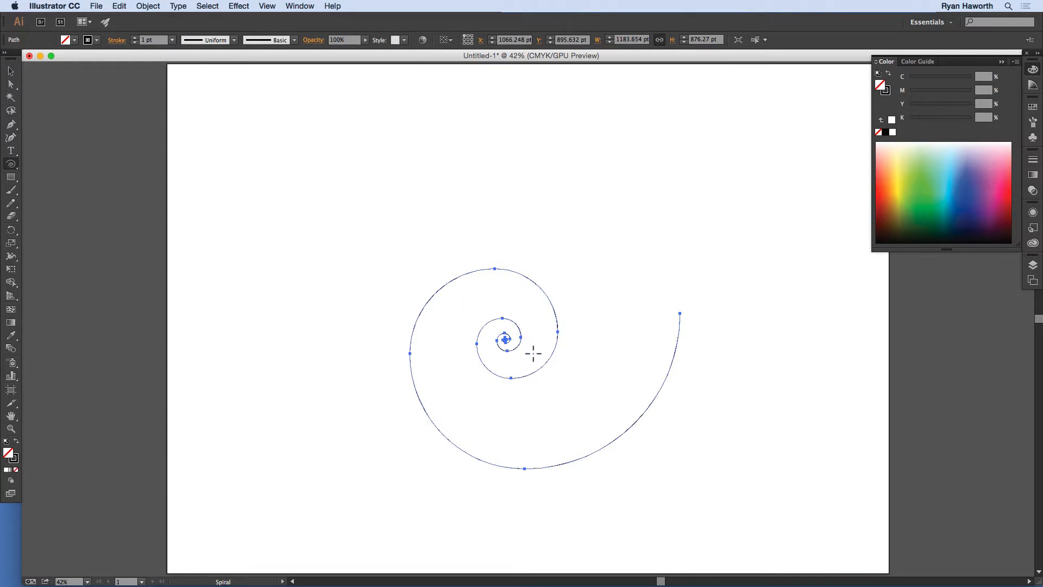
key(super)
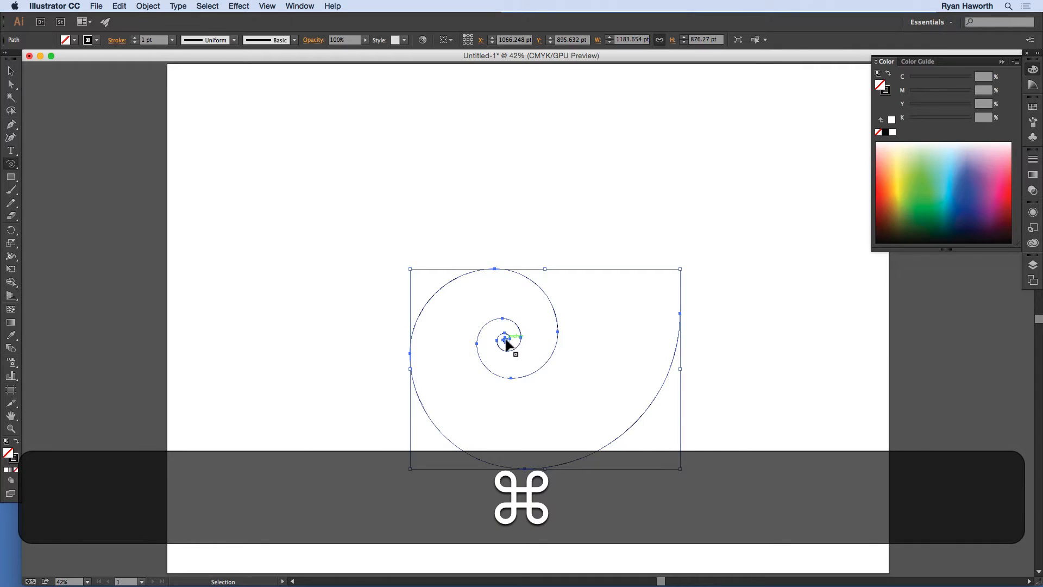
drag(505, 340, 719, 178)
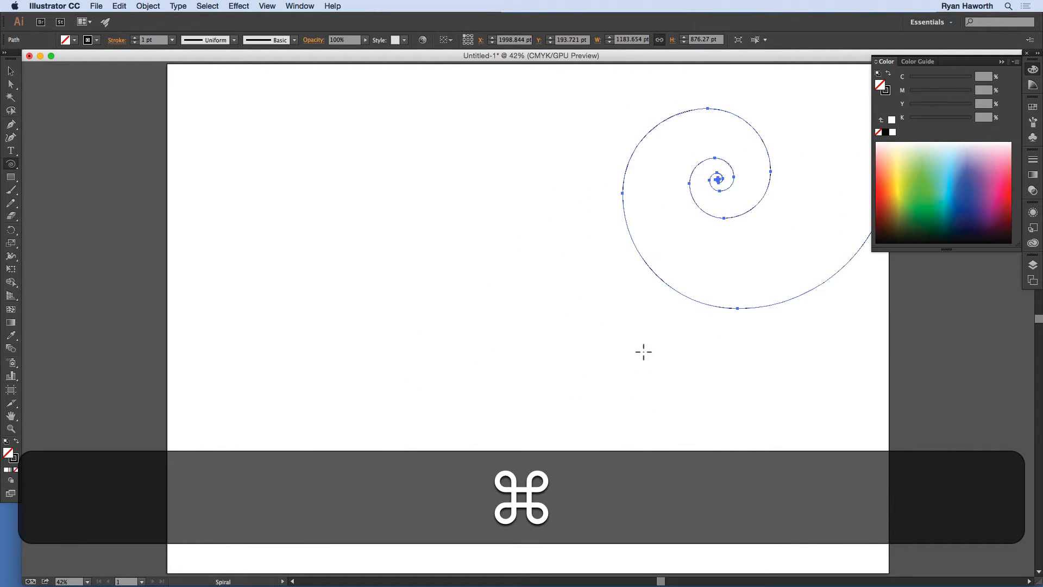
Draw a second spiral about 1189 by 880 pt on the left half of the artboard, constraining its angle.
key(space)
drag(643, 352, 668, 320)
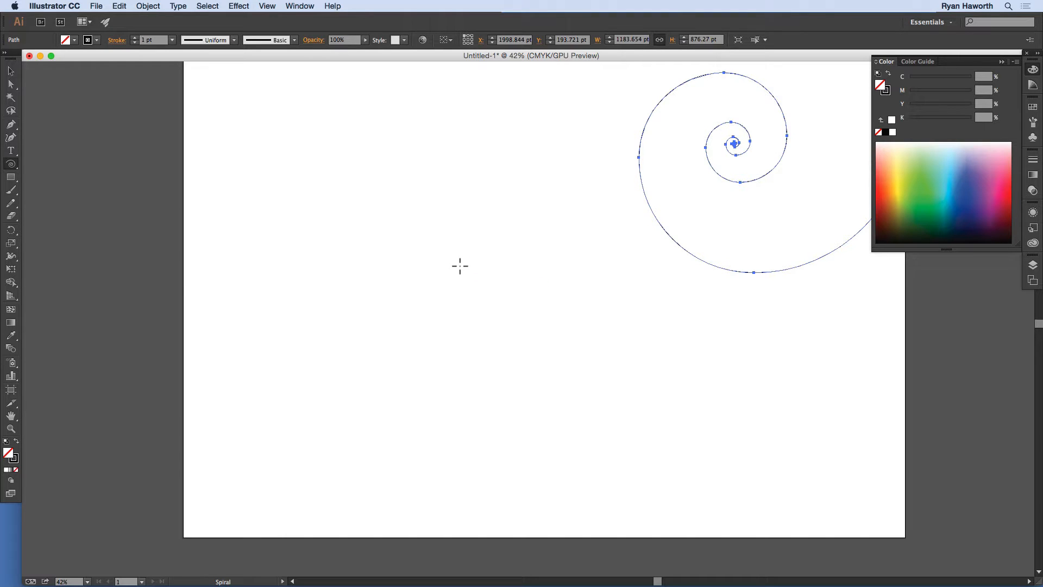
mouse_move(439, 276)
mouse_down()
mouse_move(407, 254)
mouse_move(344, 272)
mouse_move(335, 332)
mouse_move(357, 390)
mouse_move(445, 431)
mouse_move(550, 449)
mouse_move(652, 430)
mouse_move(663, 372)
mouse_move(637, 277)
mouse_move(649, 242)
mouse_move(777, 356)
mouse_move(798, 388)
mouse_move(843, 389)
mouse_move(852, 275)
mouse_move(789, 375)
mouse_move(601, 417)
mouse_move(472, 413)
mouse_move(425, 352)
mouse_move(301, 417)
mouse_move(249, 328)
mouse_move(303, 477)
mouse_move(515, 464)
mouse_move(575, 426)
mouse_move(617, 357)
mouse_move(603, 379)
mouse_move(584, 382)
mouse_move(594, 351)
mouse_move(571, 391)
mouse_move(494, 442)
mouse_move(533, 426)
mouse_move(482, 449)
mouse_move(416, 458)
mouse_move(453, 448)
mouse_move(454, 466)
mouse_move(542, 438)
mouse_move(603, 365)
mouse_move(601, 305)
mouse_move(566, 237)
mouse_move(494, 165)
mouse_move(434, 148)
mouse_move(347, 161)
mouse_move(293, 200)
mouse_move(302, 377)
mouse_move(263, 301)
mouse_move(306, 423)
mouse_up()
key(Up)
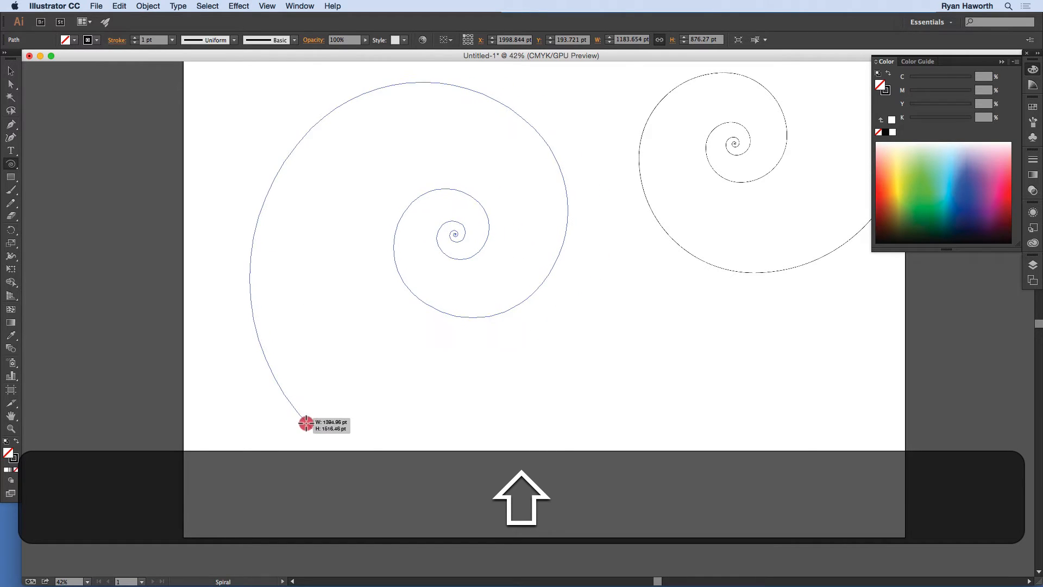
mouse_move(354, 461)
mouse_down()
mouse_move(337, 417)
mouse_move(431, 449)
mouse_move(471, 438)
mouse_move(498, 380)
mouse_move(514, 284)
mouse_move(617, 299)
mouse_up()
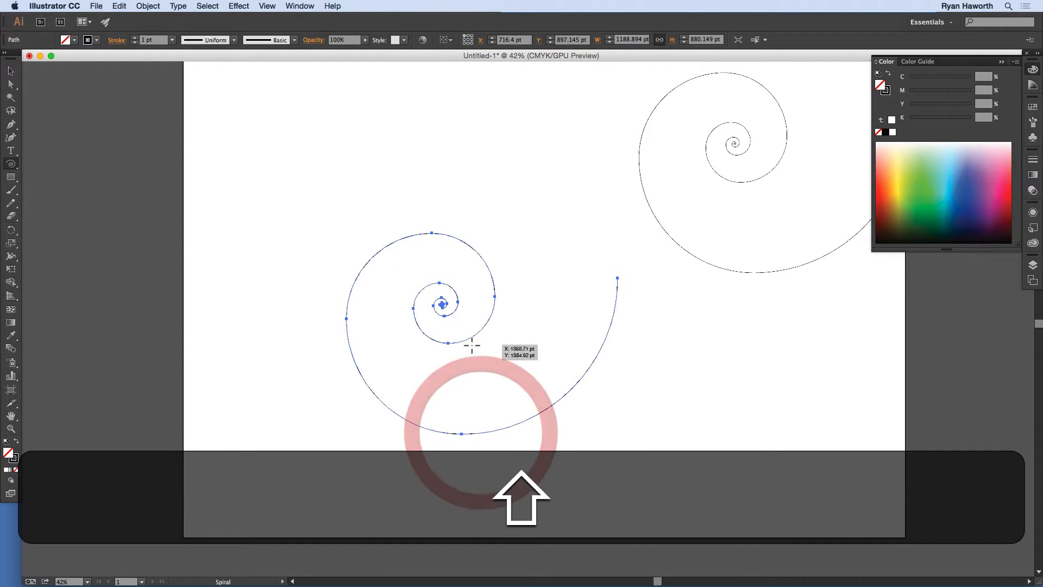
Move the new spiral to the artboard's lower right and delete both spirals.
key(super)
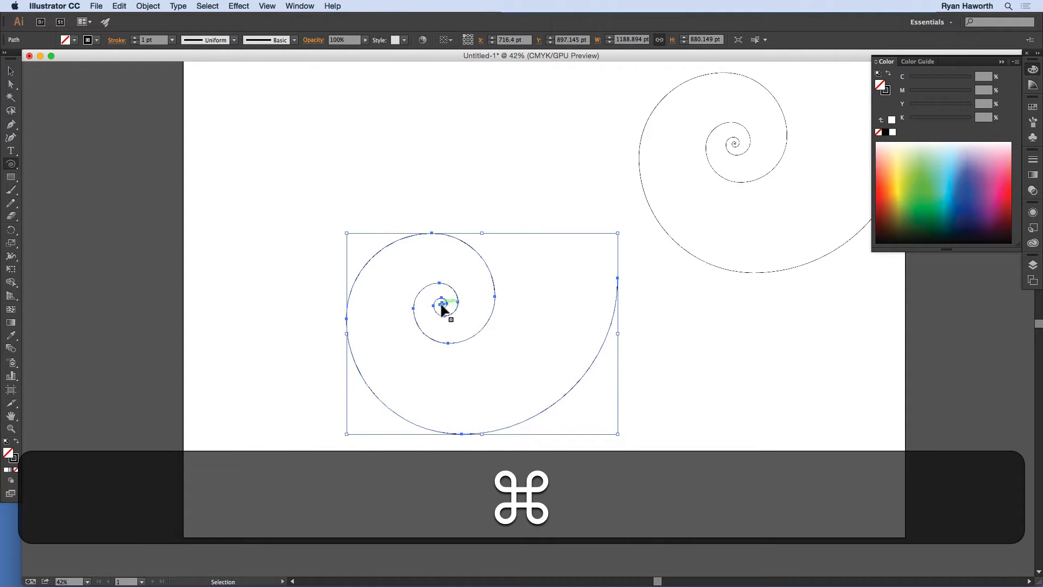
drag(441, 308, 782, 392)
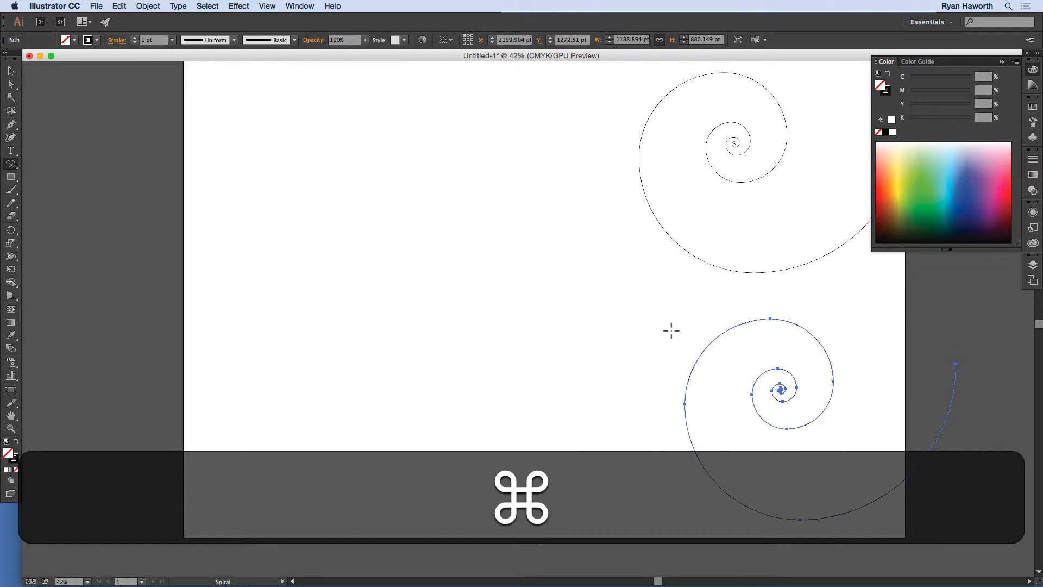
key(BackSpace)
key(super)
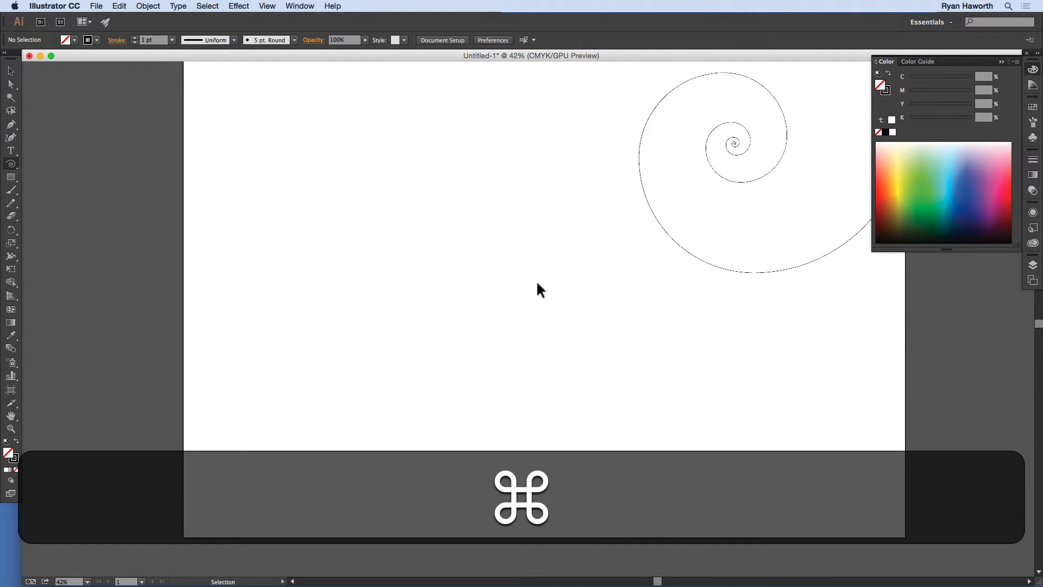
super+click(720, 268)
key(super+BackSpace)
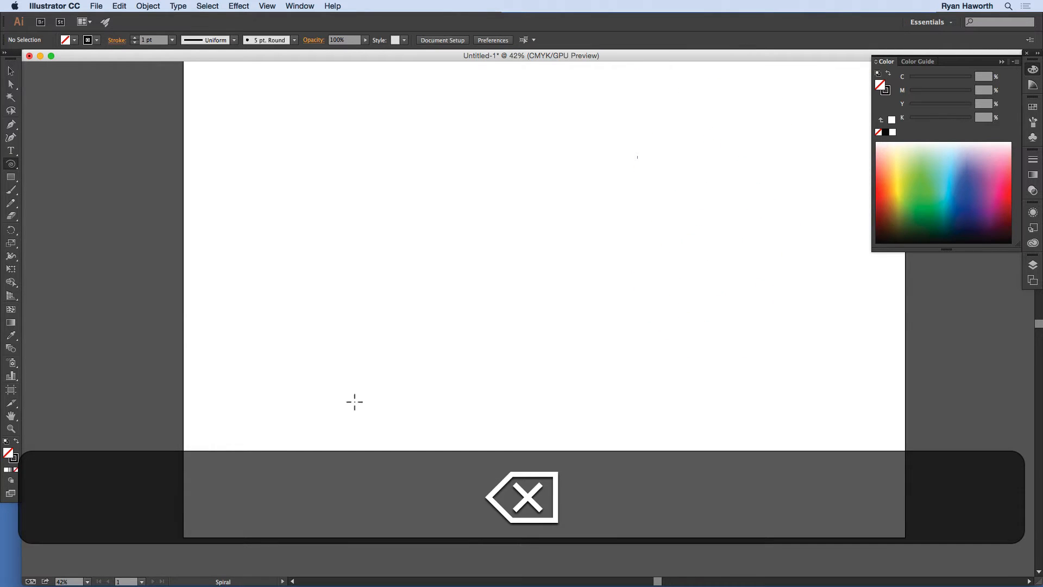
Place a spiral with radius 683.1508 pt, decay 74.03% and 103 segments, and draw a small one about 299 by 264 pt at the upper right.
click(497, 261)
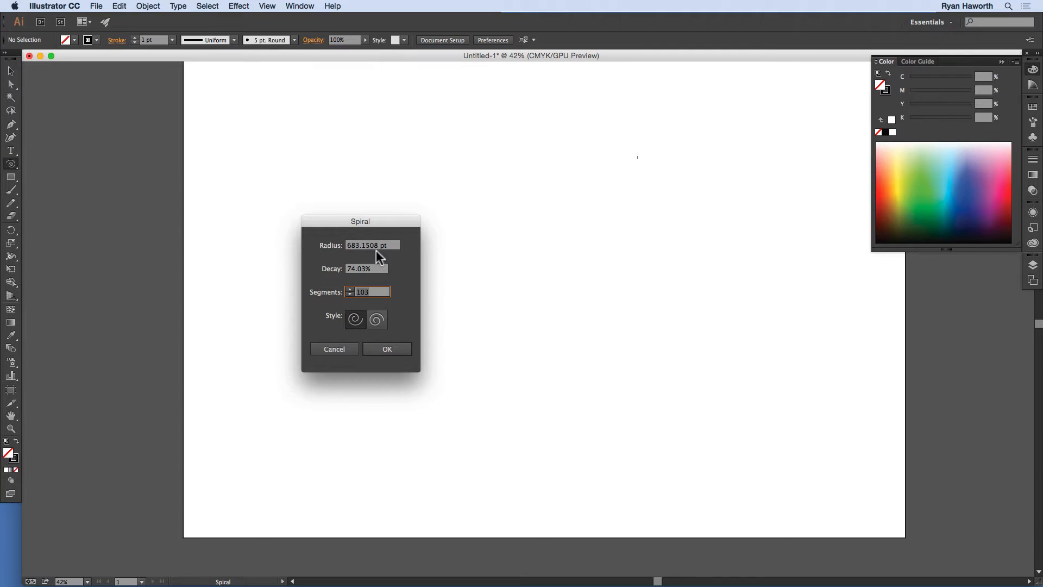
click(387, 350)
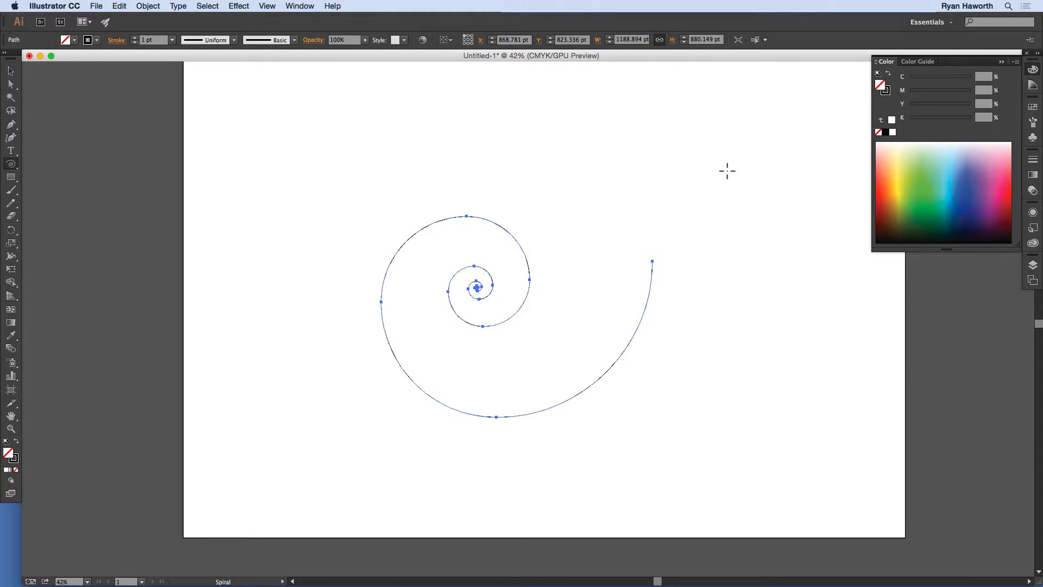
drag(697, 146, 696, 145)
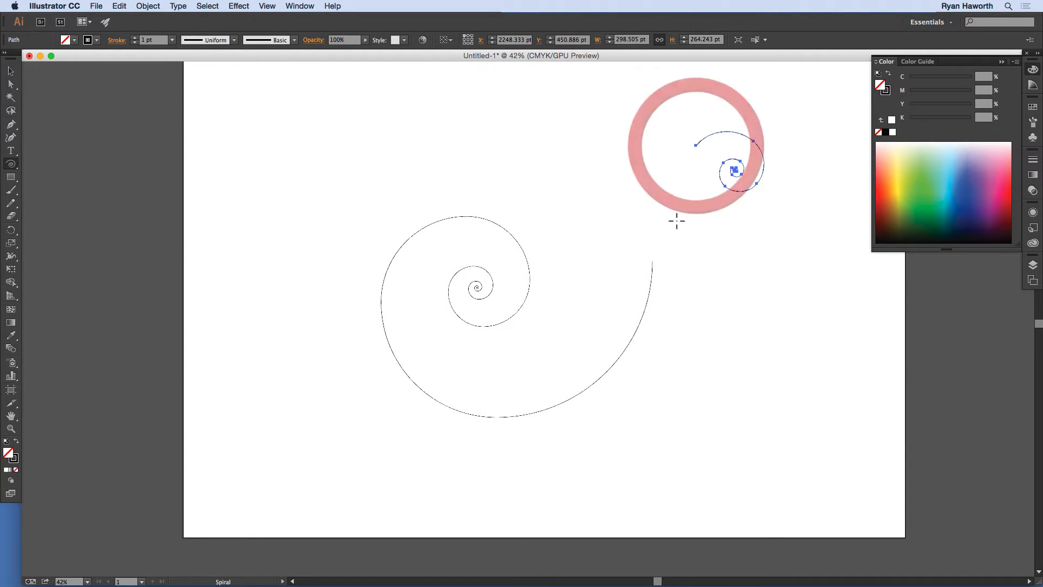
Place another small spiral with radius 178.9678 pt, decay 74.03% and 103 segments below the drawn one, and delete all three spirals.
click(711, 341)
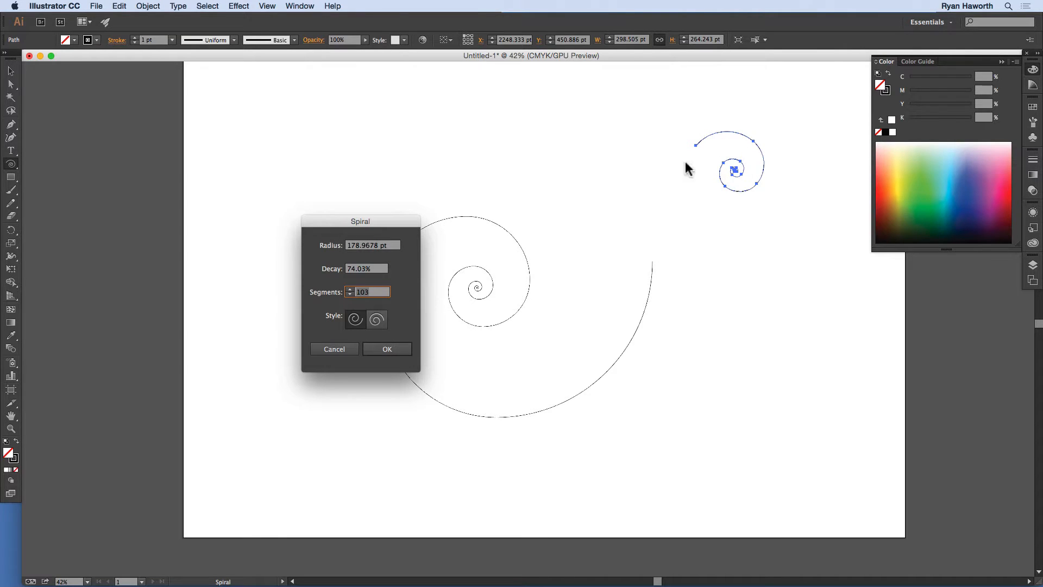
click(403, 347)
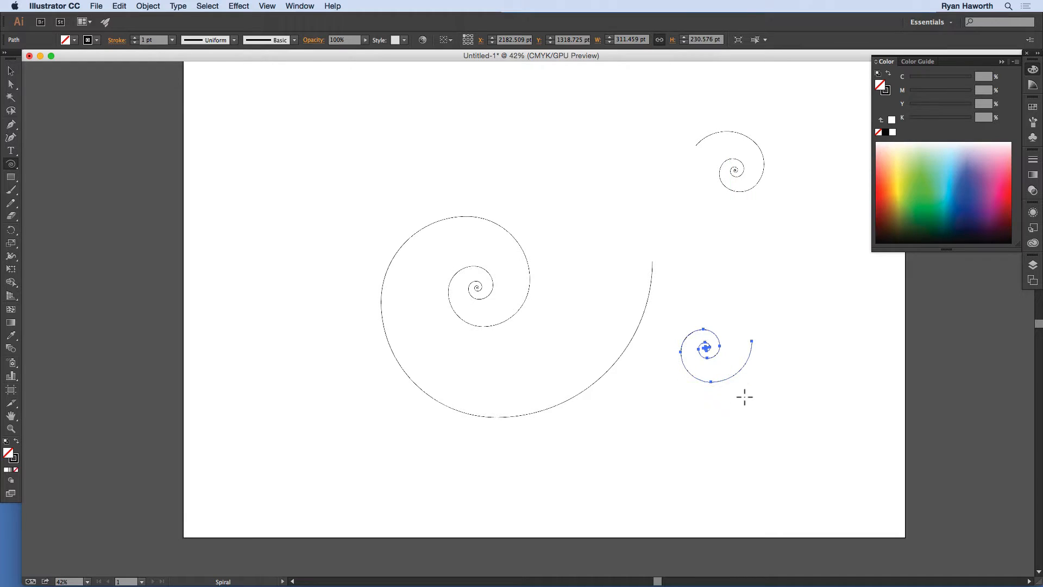
key(super)
drag(596, 250, 402, 163)
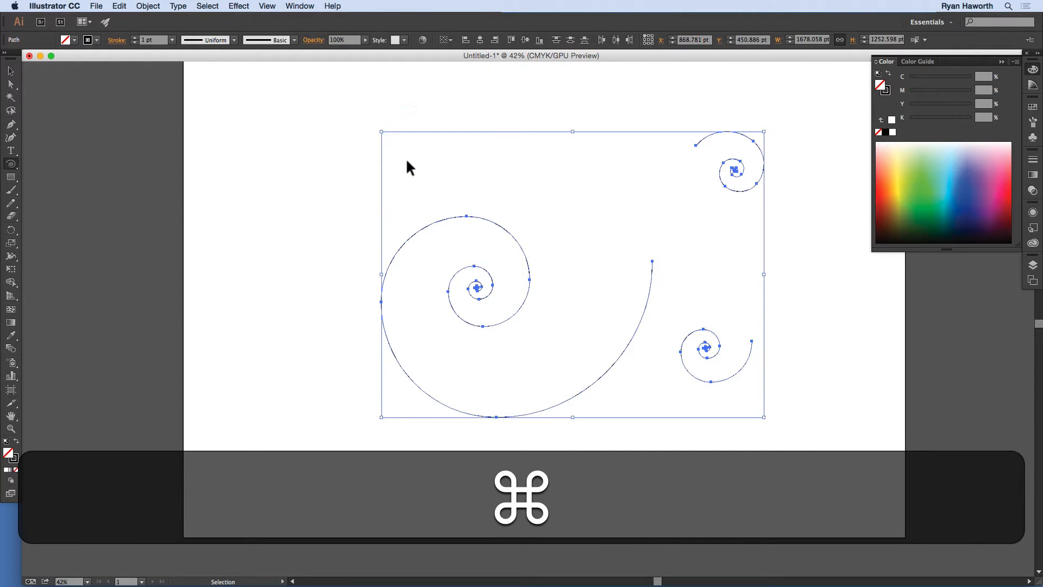
key(super+BackSpace)
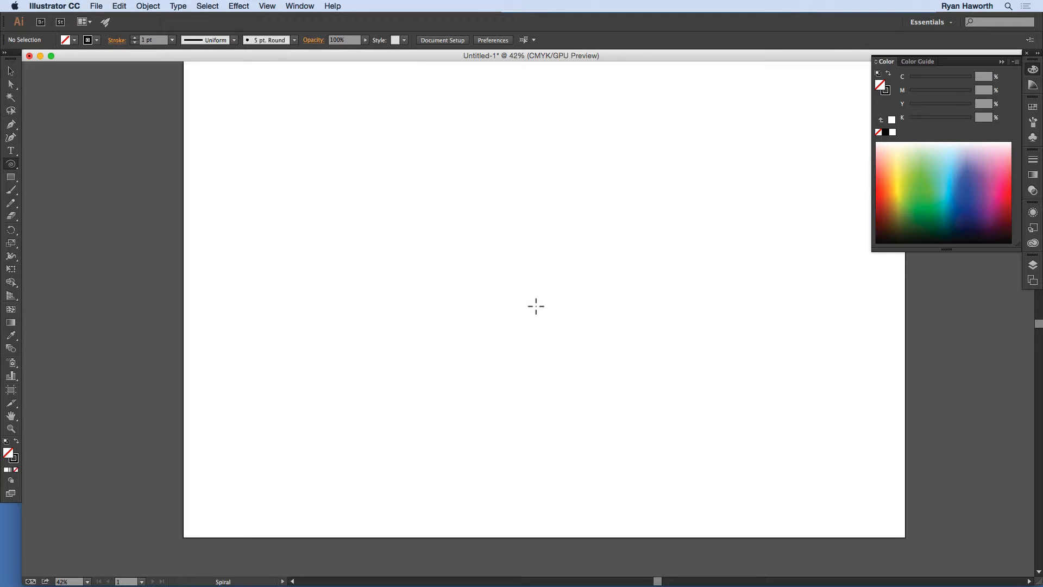
Start drawing a spiral from the middle of the artboard, removing segments one by one while sizing it.
mouse_move(503, 282)
mouse_down()
mouse_move(396, 207)
mouse_move(386, 307)
mouse_move(349, 242)
mouse_move(390, 213)
mouse_move(388, 286)
mouse_move(438, 240)
mouse_move(433, 308)
mouse_move(569, 387)
mouse_move(459, 422)
mouse_move(610, 422)
mouse_move(658, 321)
mouse_move(677, 328)
mouse_move(696, 358)
mouse_move(679, 294)
mouse_up()
key(shift)
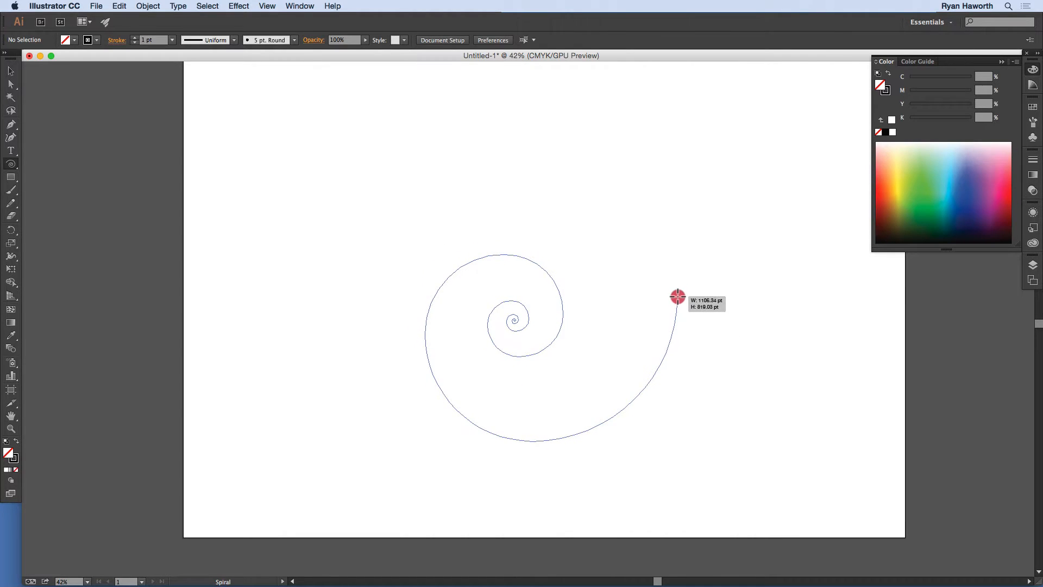
key(Down)
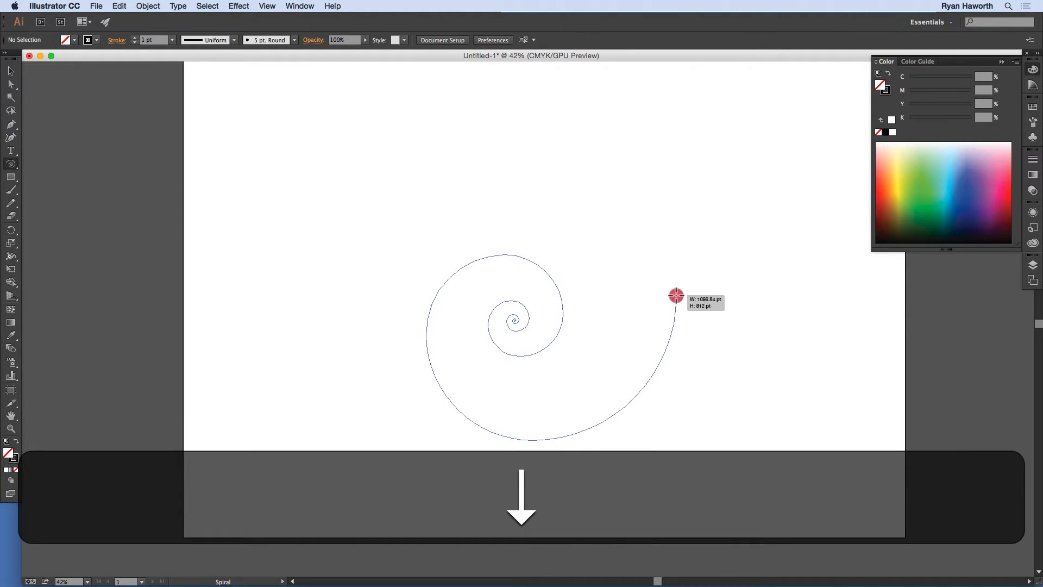
key(Down)
drag(677, 296, 742, 298)
key(Down)
key(Down)
key(Down)
key(Down)
key(Down)
key(Down)
key(Down)
key(Down)
key(Down)
Add segments back to the spiral one by one while it is still being drawn.
key(Up)
key(Up)
key(Up)
key(Up)
key(Up)
key(Up)
key(Up)
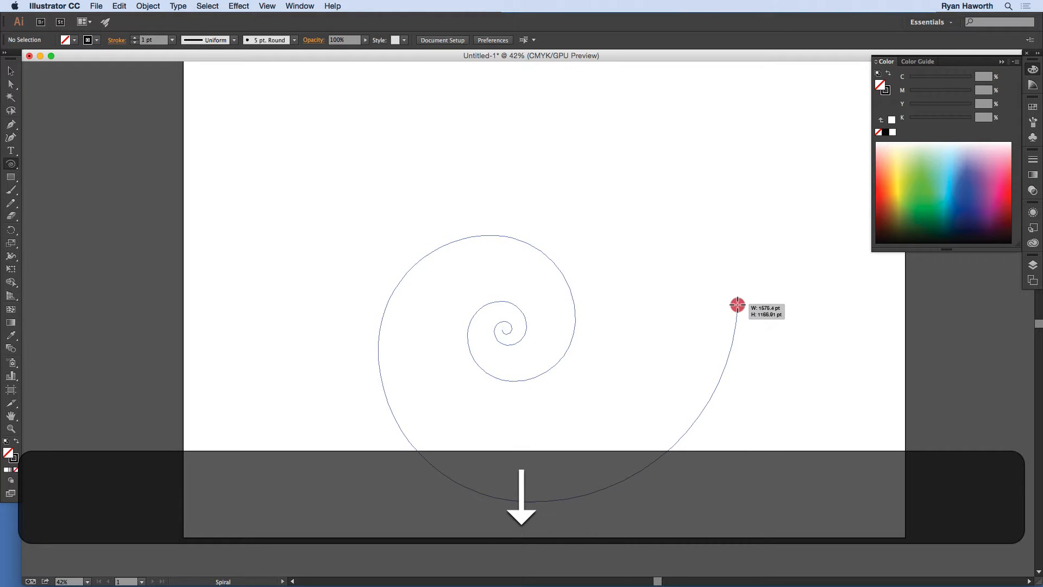
key(Up)
Finish the spiral at about 922 by 1236 pt with its outer end below the center, and delete it and a tiny stray spiral.
drag(737, 305, 501, 460)
key(Down)
key(Up)
key(Down)
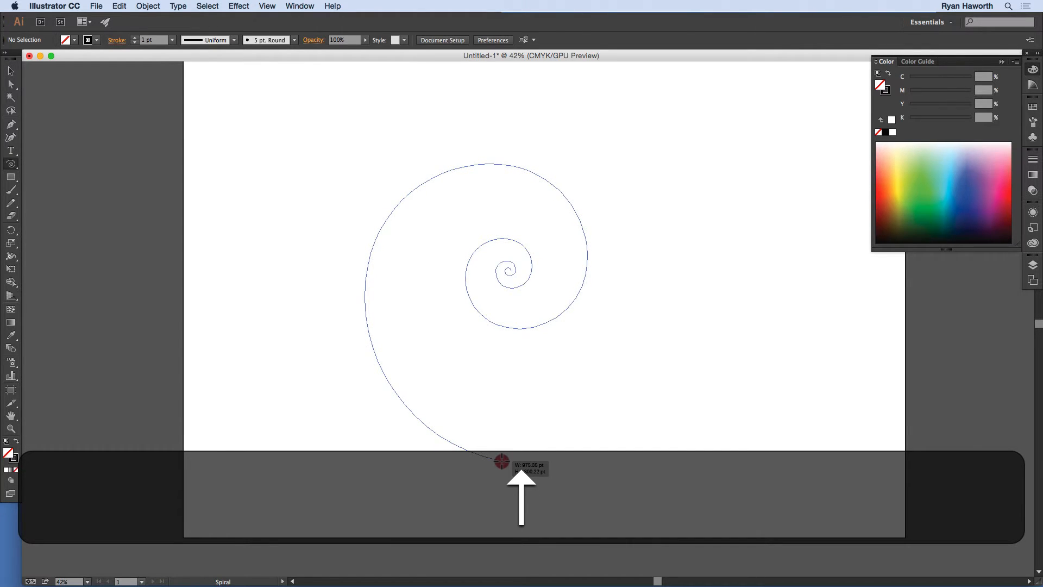
mouse_move(502, 461)
mouse_down()
mouse_move(503, 429)
mouse_move(509, 453)
mouse_up()
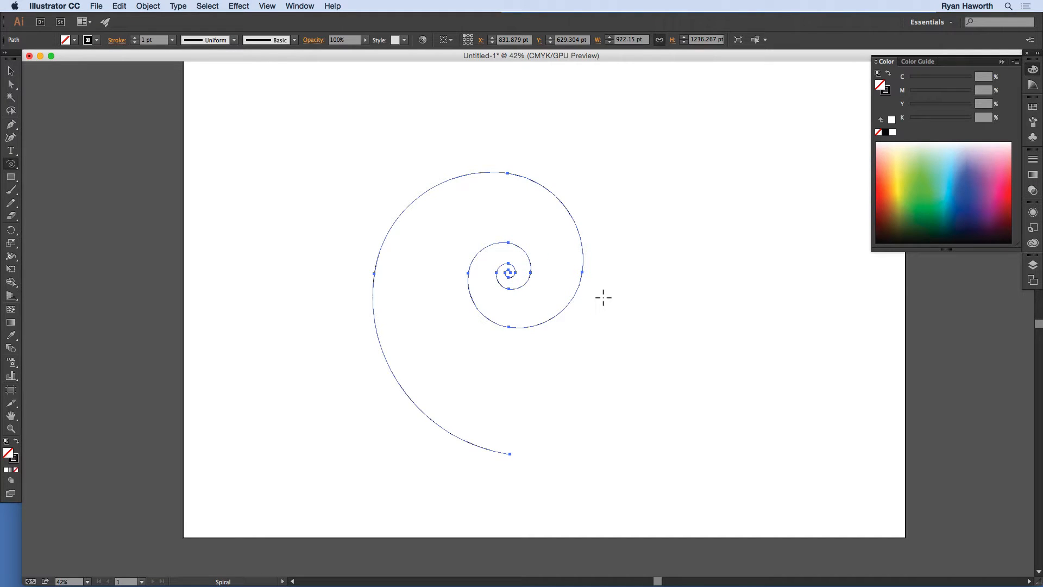
key(BackSpace)
drag(646, 392, 642, 396)
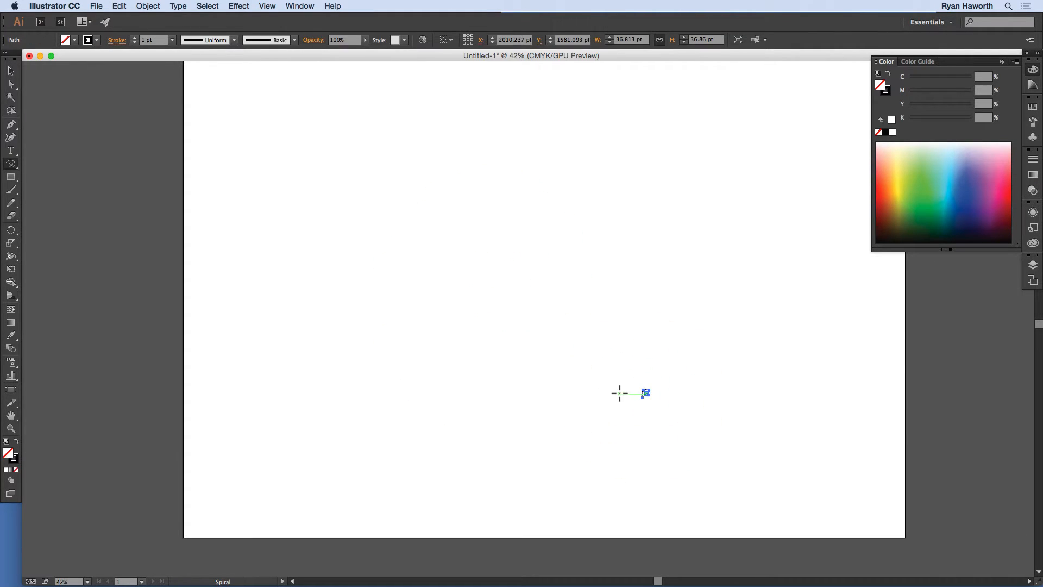
key(BackSpace)
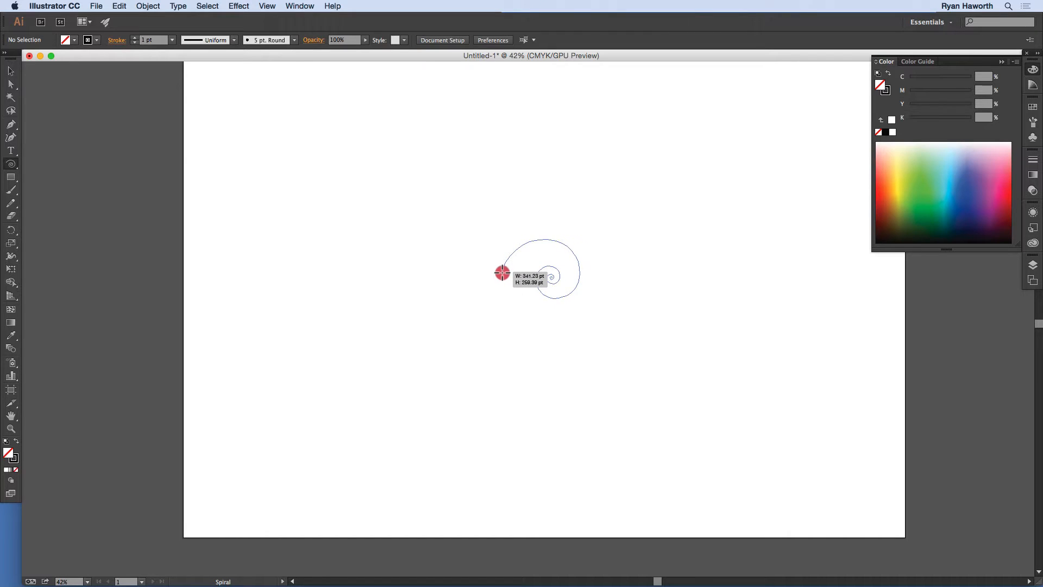
Draw a spiral, adjusting its decay through a full circle to an evenly wound coil about 1036 by 1138 pt, and delete it.
drag(500, 275, 481, 288)
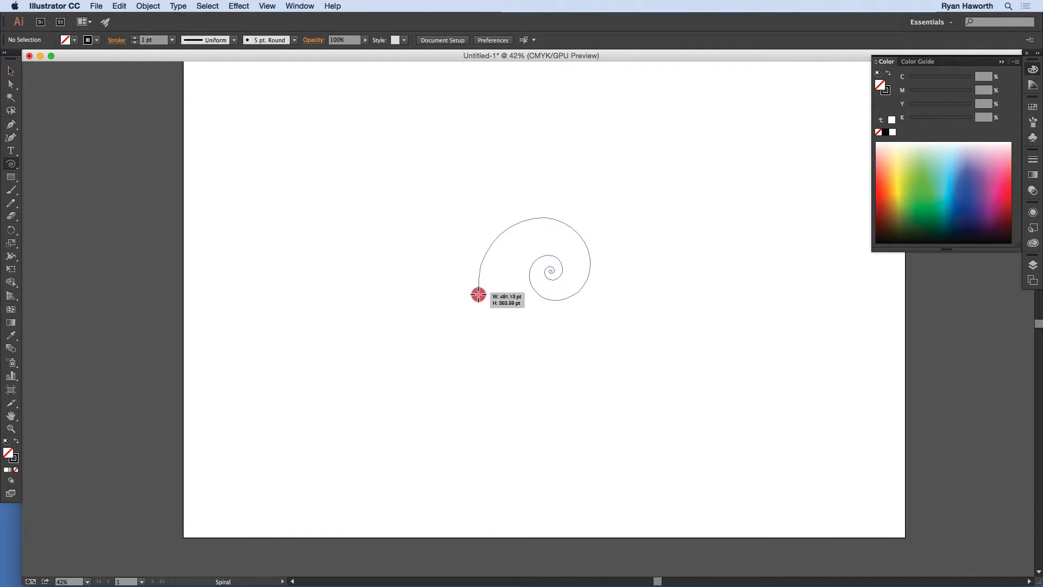
drag(478, 294, 645, 422)
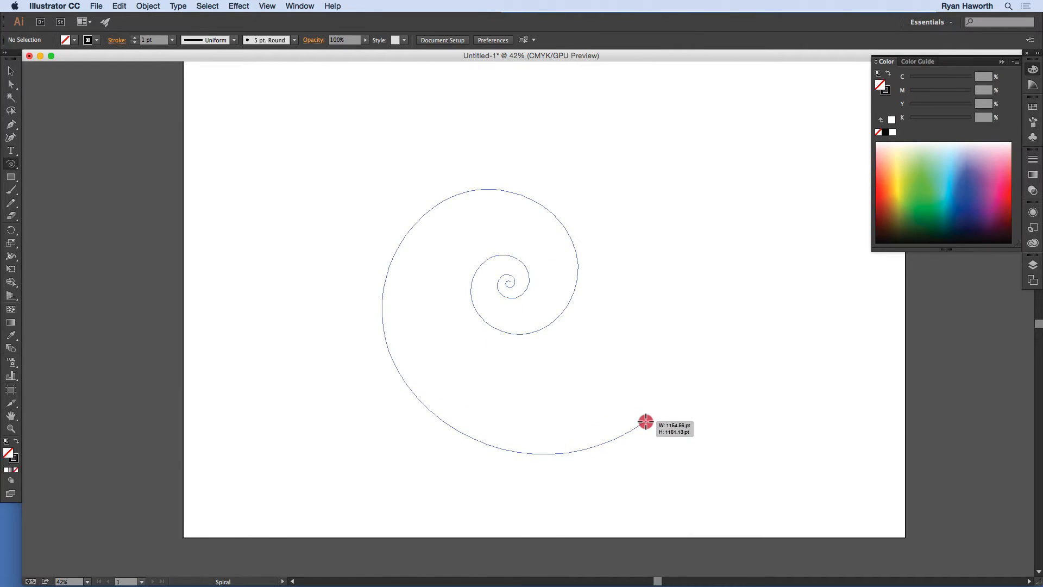
key(super)
drag(646, 422, 617, 391)
drag(616, 390, 617, 388)
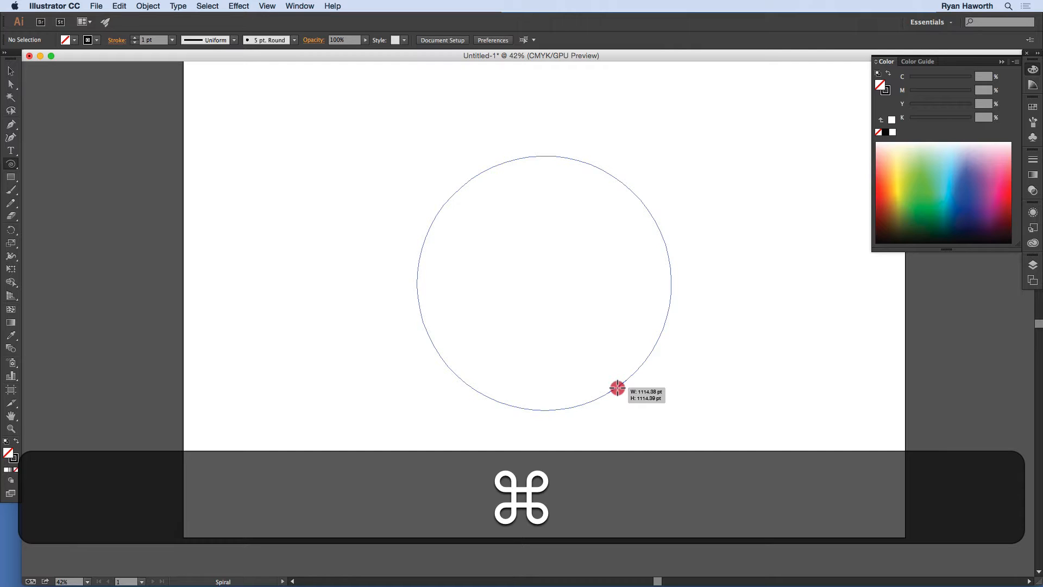
mouse_move(617, 388)
mouse_down()
mouse_move(660, 484)
mouse_move(609, 410)
mouse_up()
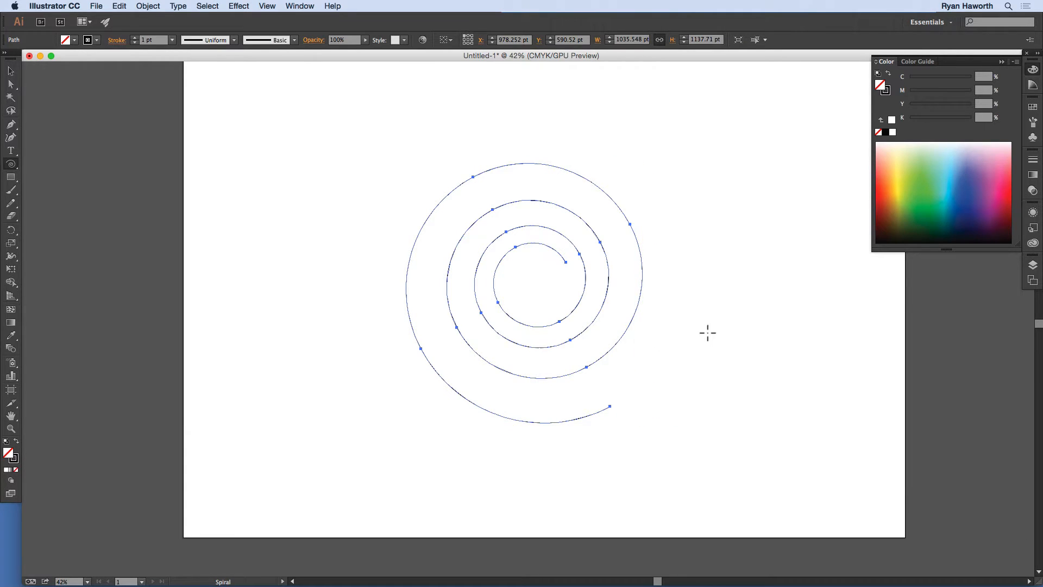
key(BackSpace)
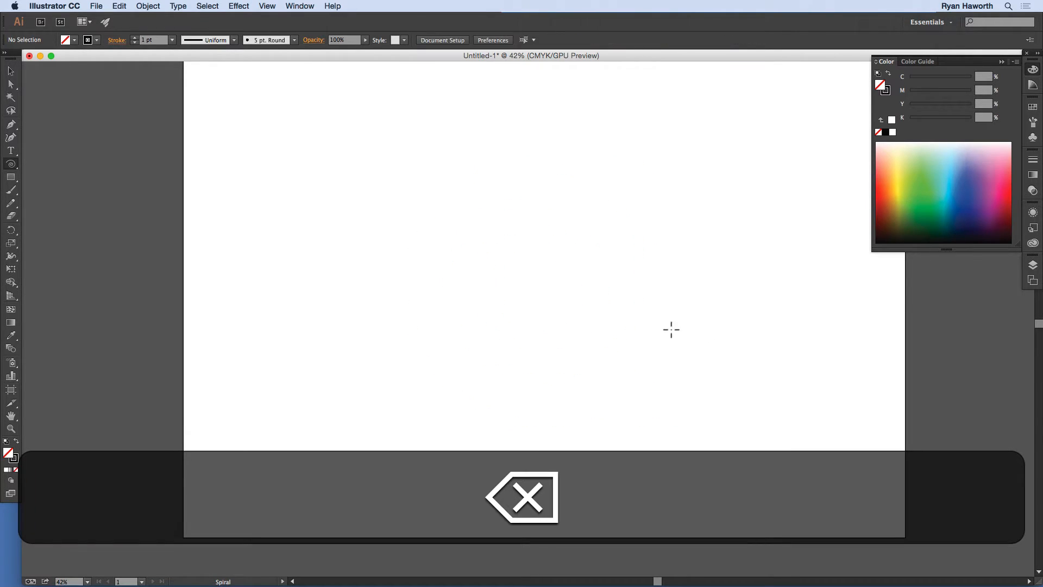
Create a spiral on the artboard's left half with a 612.1093 pt radius, 100% decay and 15 segments.
click(330, 234)
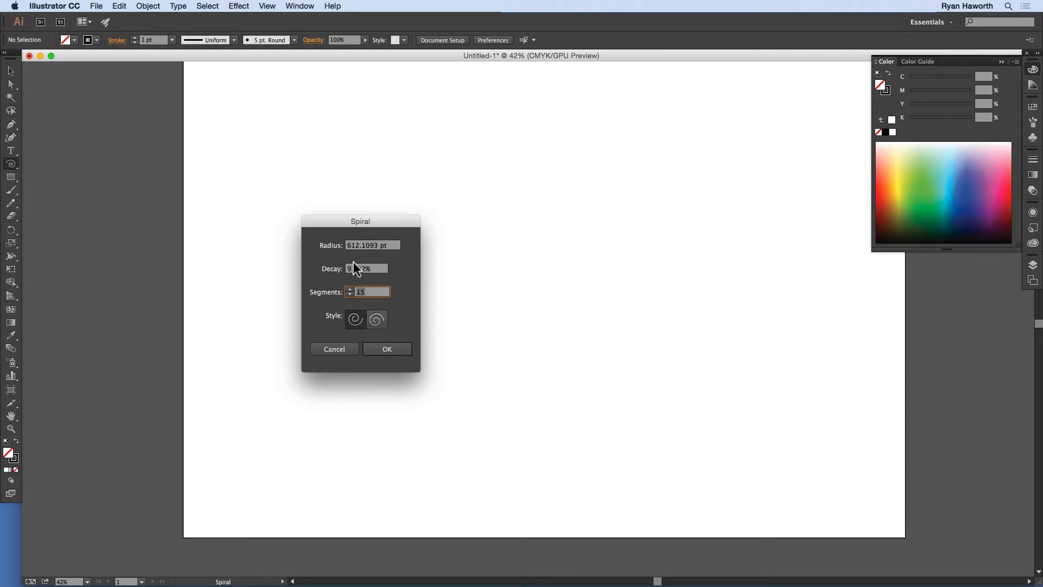
drag(373, 269, 339, 263)
text(100%)
click(389, 350)
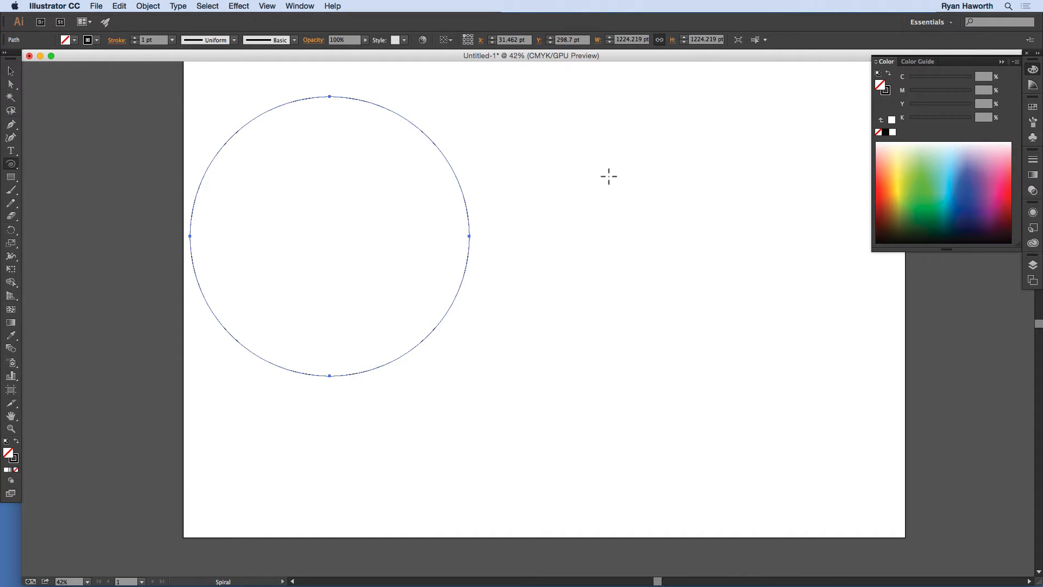
Create a second spiral to the right of the circle with 90% decay, keeping the radius at 612.1093 pt and 15 segments.
click(572, 212)
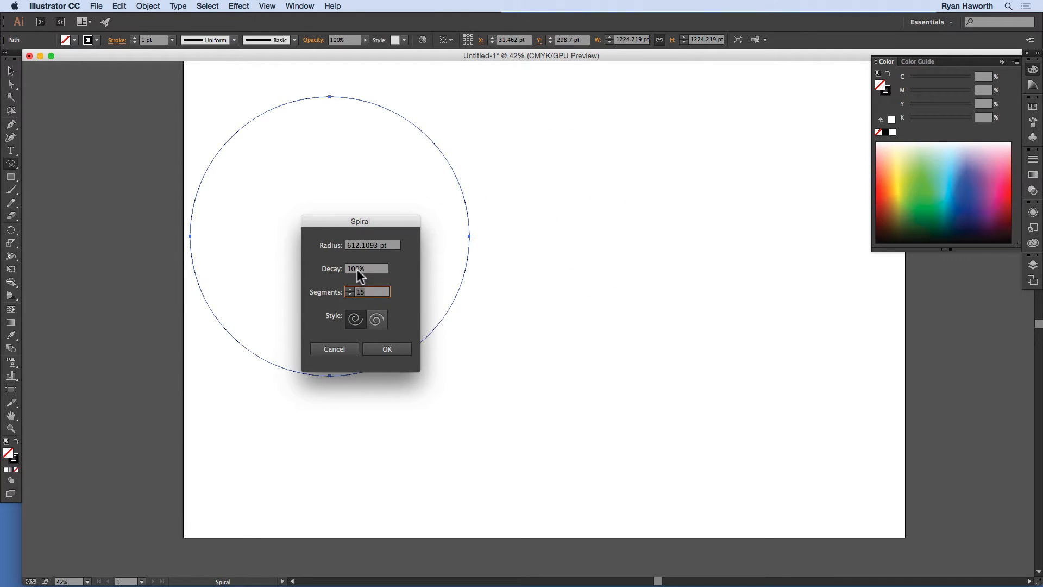
click(352, 267)
text(90)
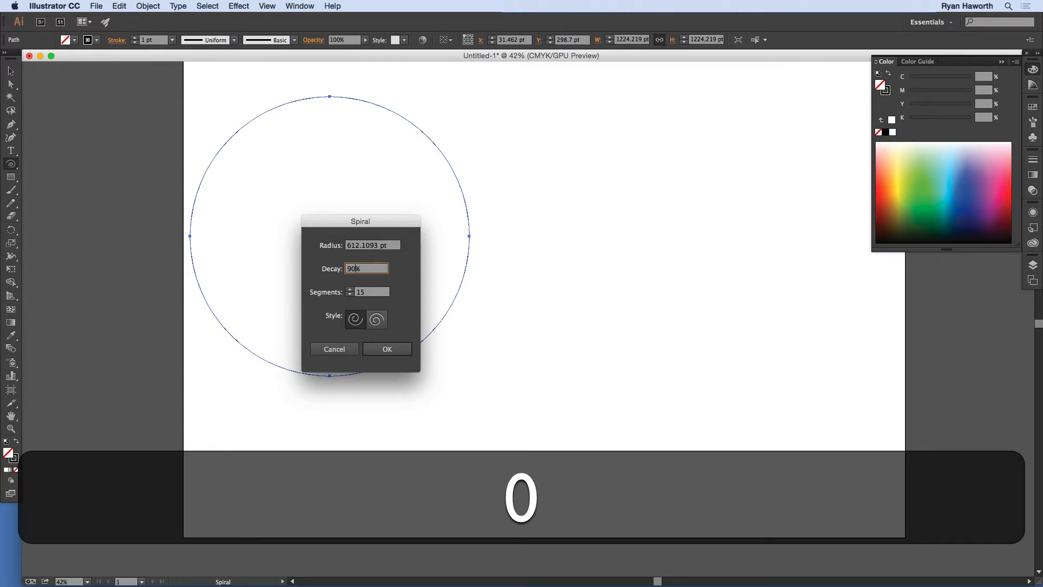
key(Return)
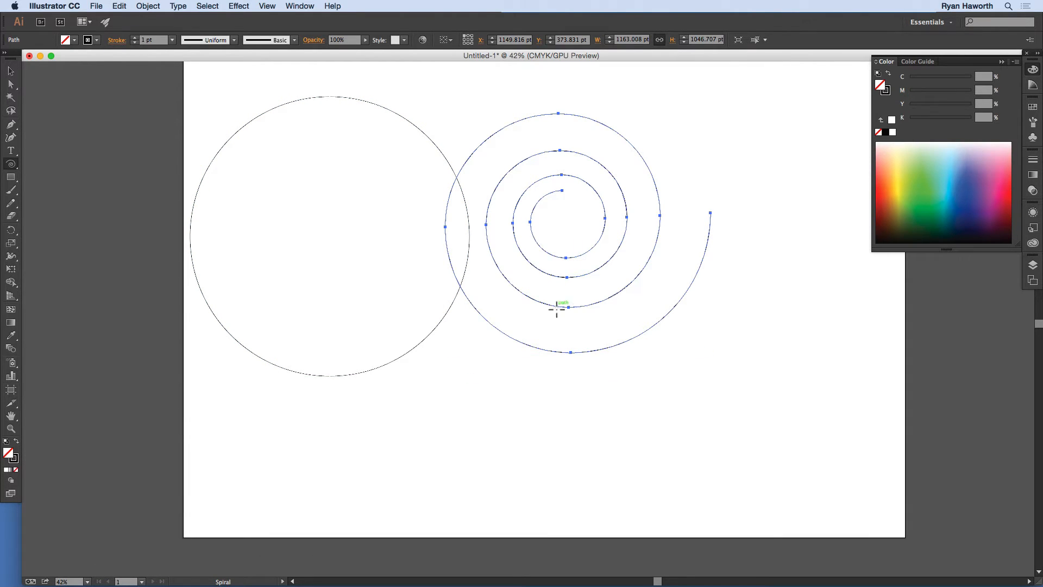
Draw a square about 612 pt wide from the spiral's lowest anchor up to its outer end, and give it a light blue stroke.
key(m)
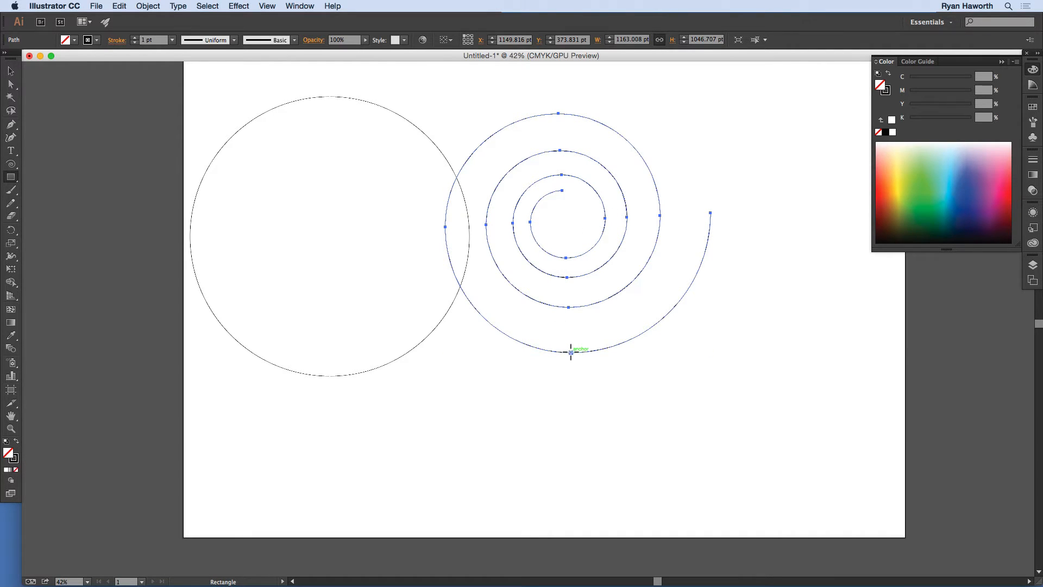
drag(571, 352, 711, 240)
click(885, 90)
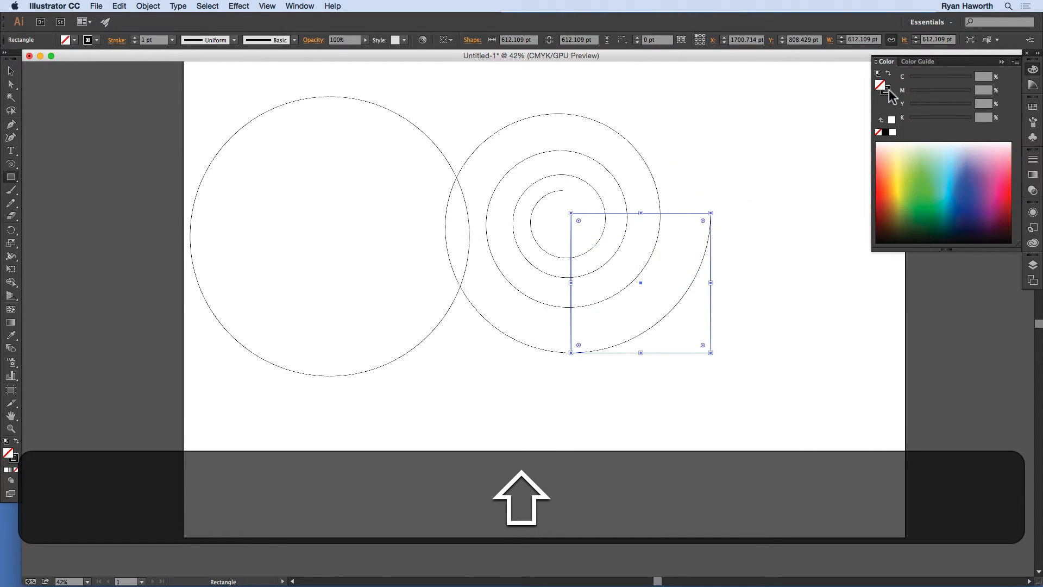
click(948, 175)
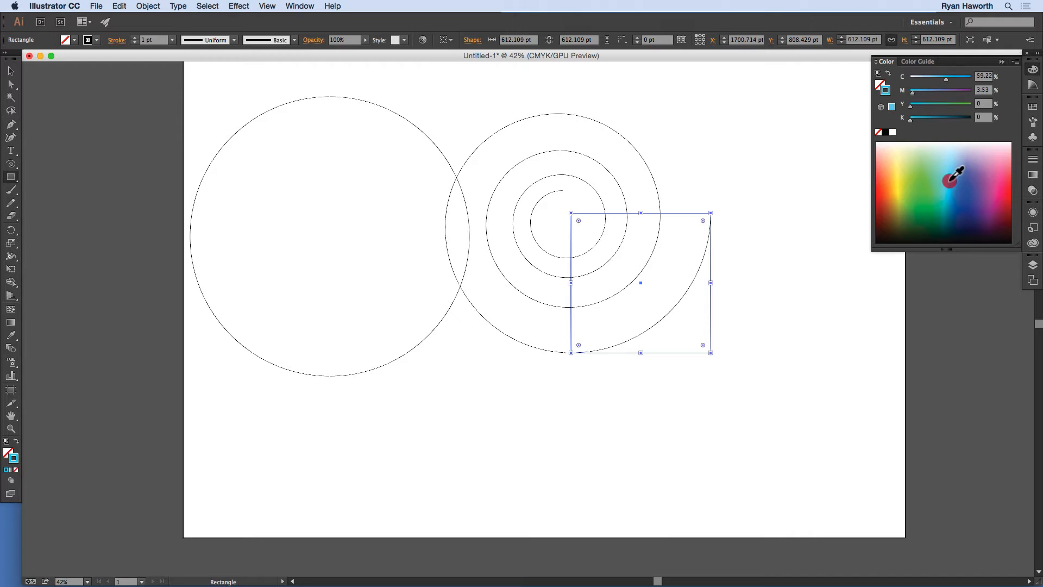
click(938, 186)
super+click(748, 247)
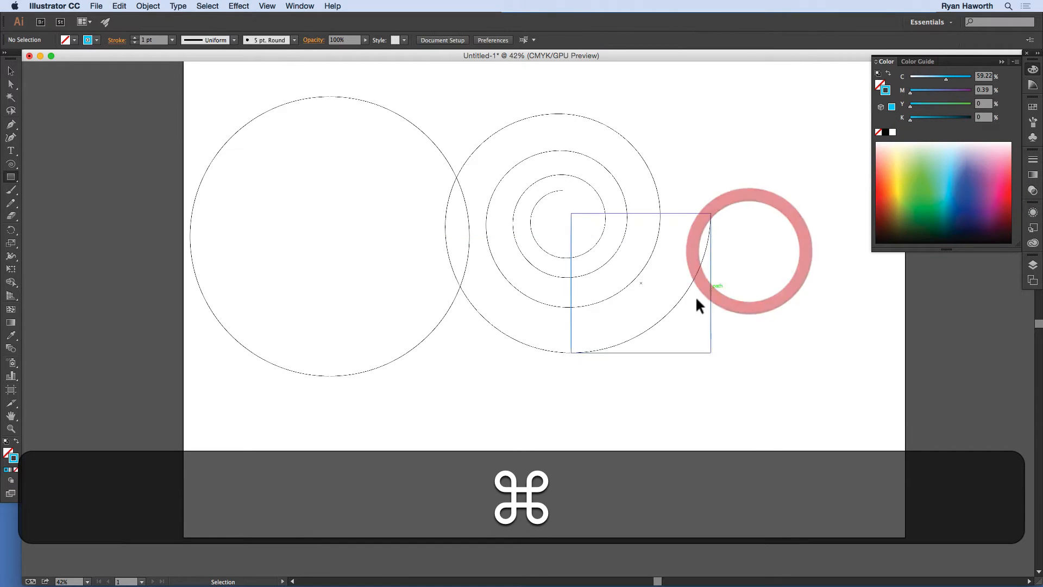
Set the light blue square's stroke weight to 6 pt and deselect it.
super+click(712, 305)
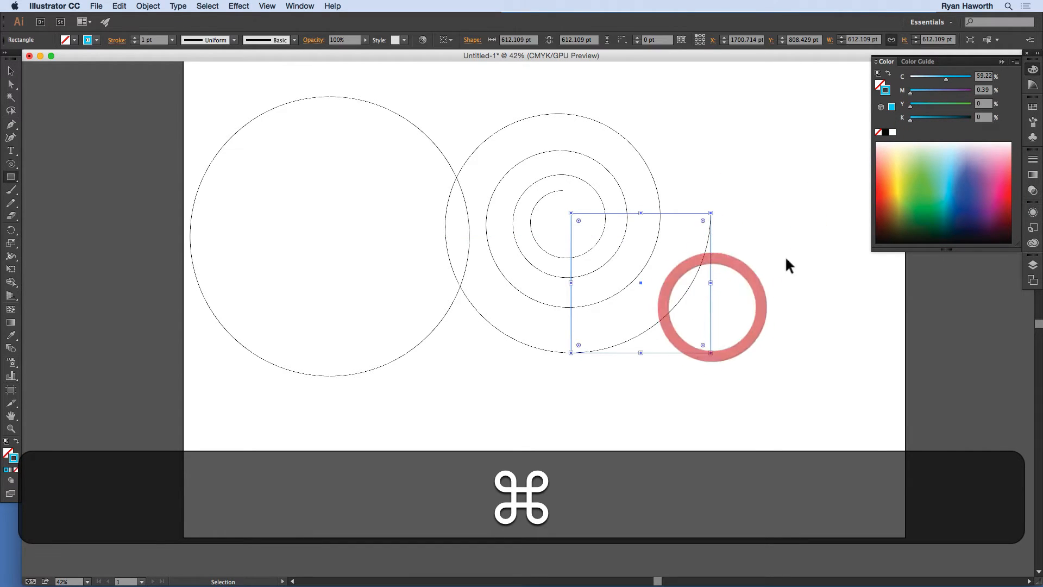
super+click(1033, 159)
click(938, 166)
text(6)
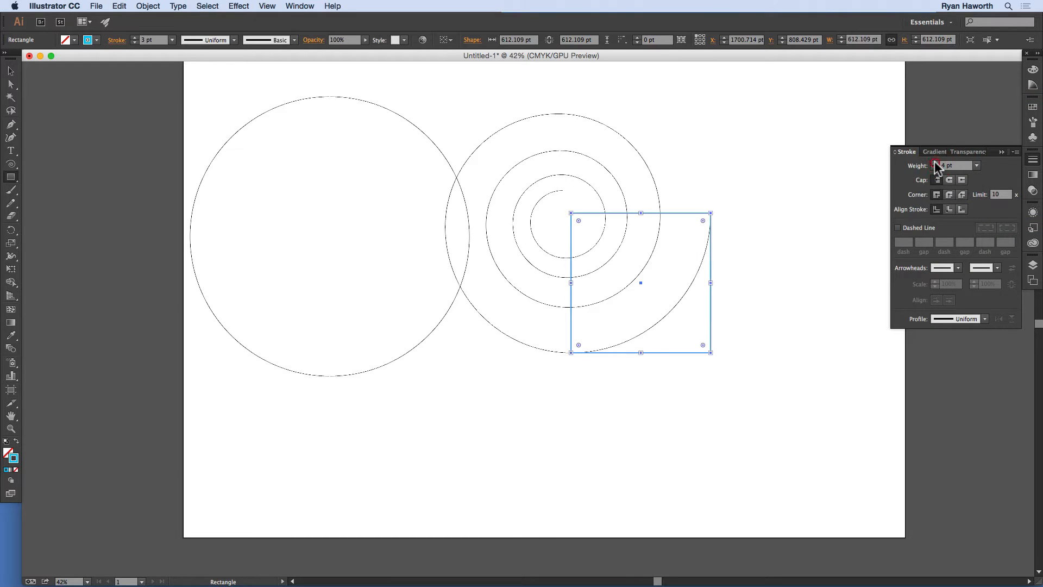
super+click(756, 244)
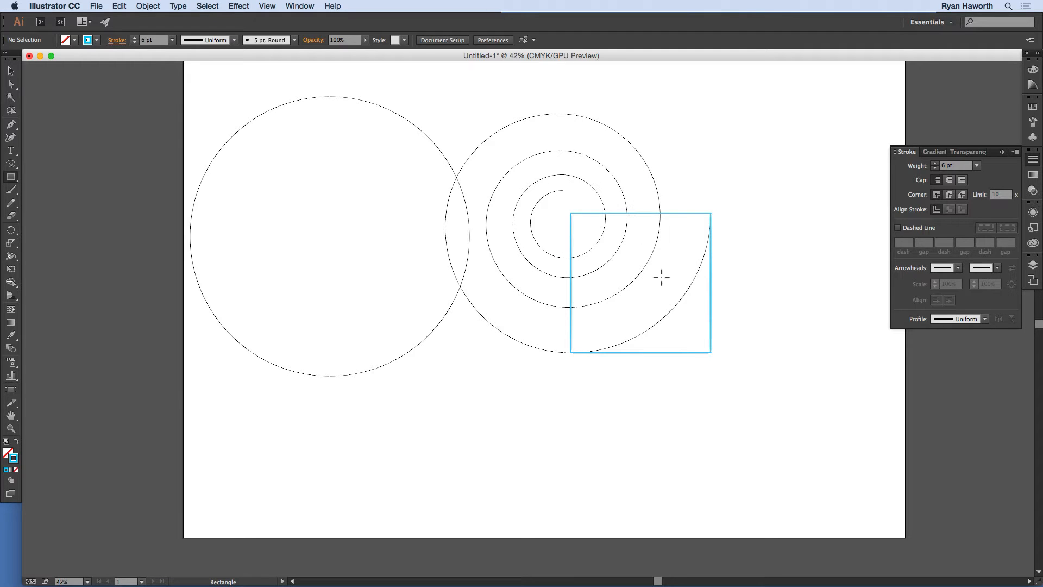
Duplicate the blue square onto the lower-right quarter of the circle.
key(v)
alt+click(700, 352)
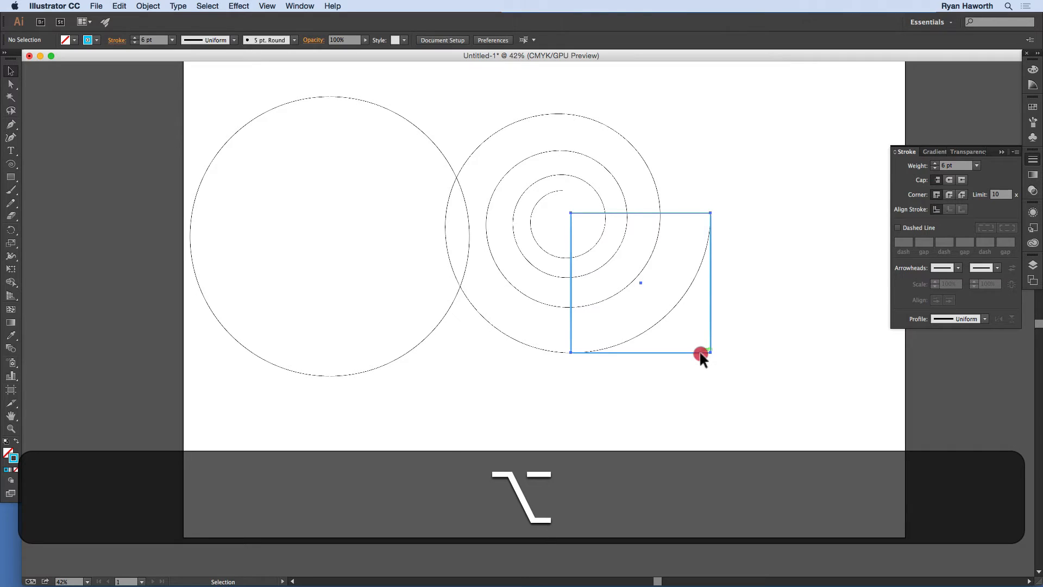
drag(700, 354, 460, 377)
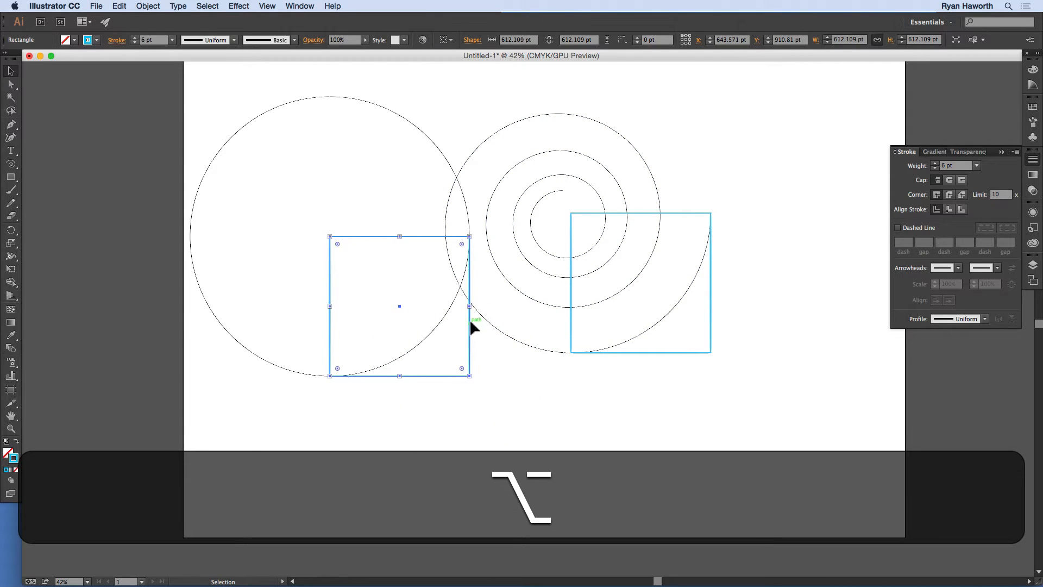
Move the 90% decay spiral together with its square to the right, clear of the circle.
click(392, 112)
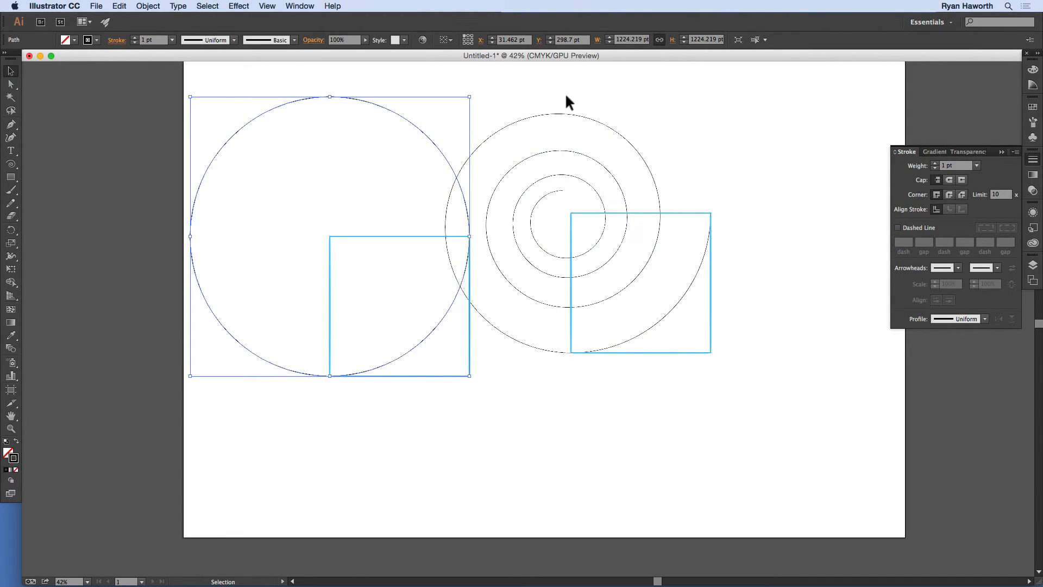
click(581, 280)
drag(555, 252, 617, 259)
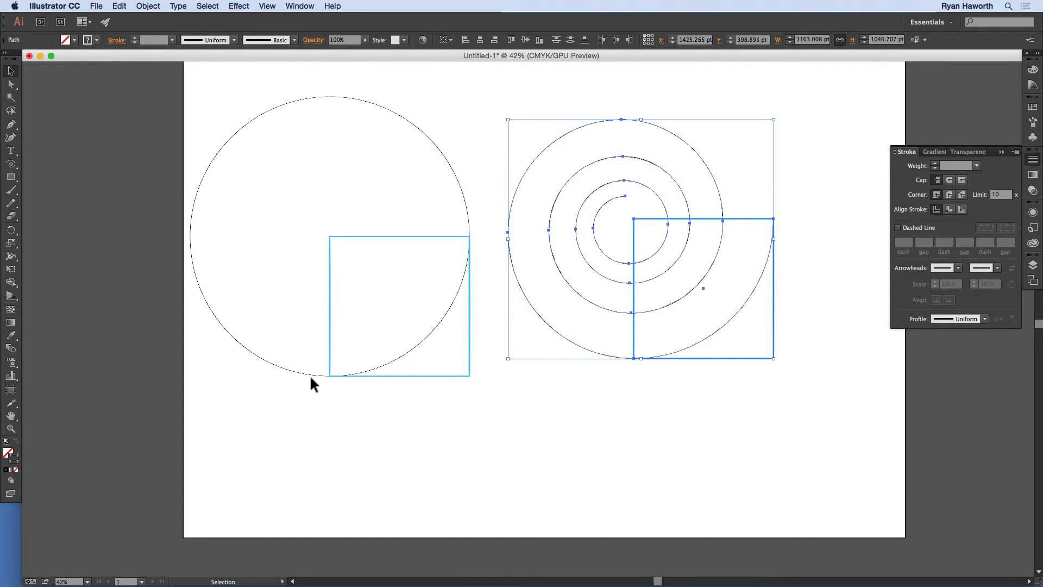
Scale the blue square on the circle uniformly to 90%.
click(388, 235)
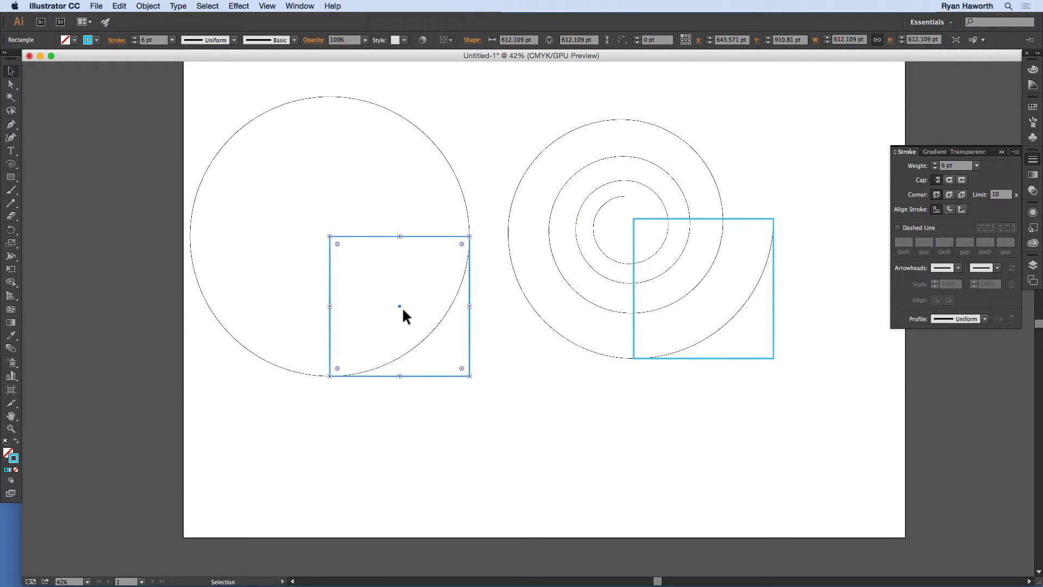
click(11, 244)
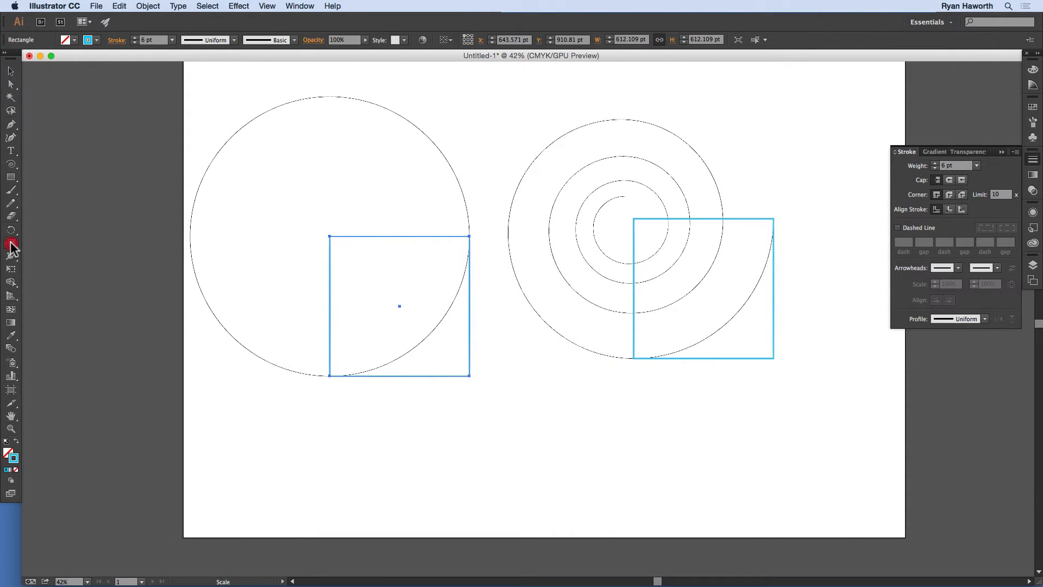
double_click(11, 244)
text(9)
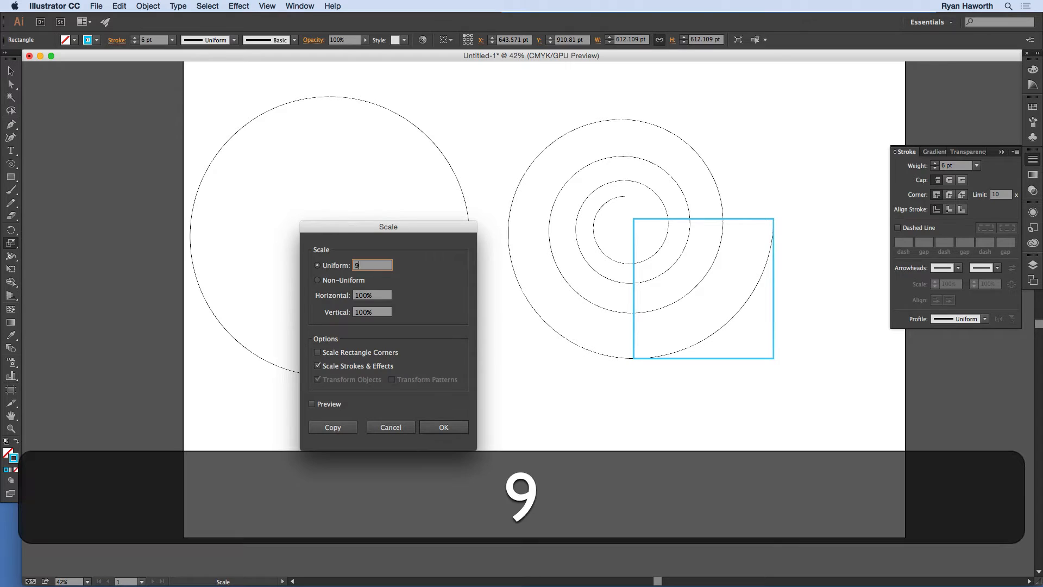
text(0%)
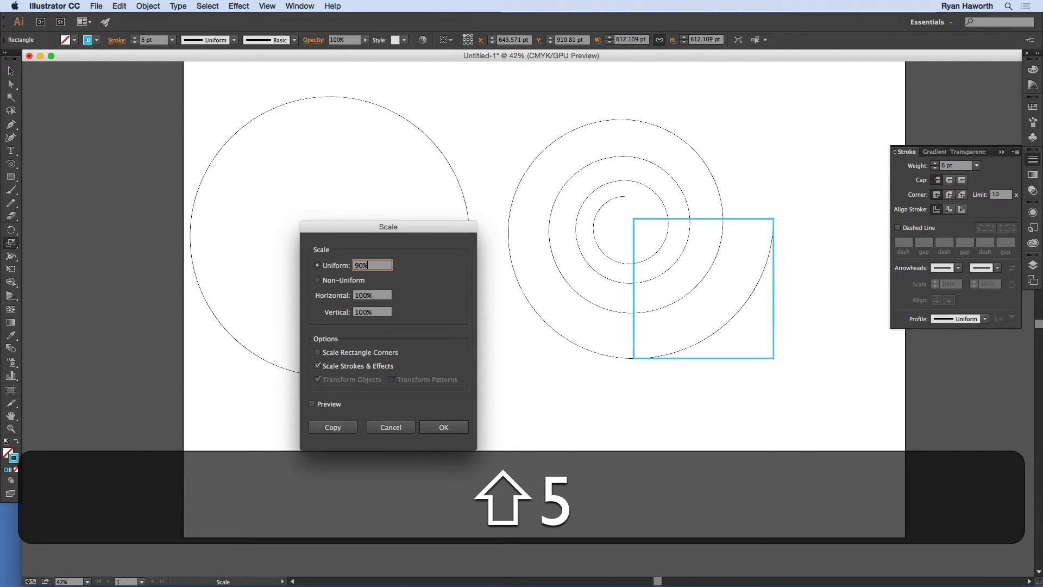
key(shift+Return)
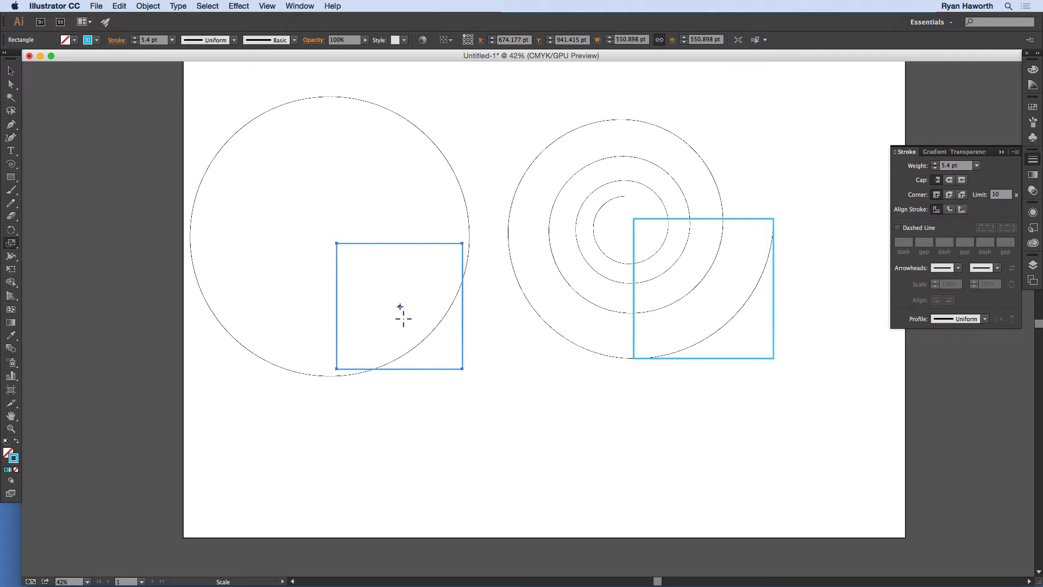
Move the scaled square against the spiral's lower-left curve, beside the spiral's larger square, and deselect it.
key(alt)
key(super)
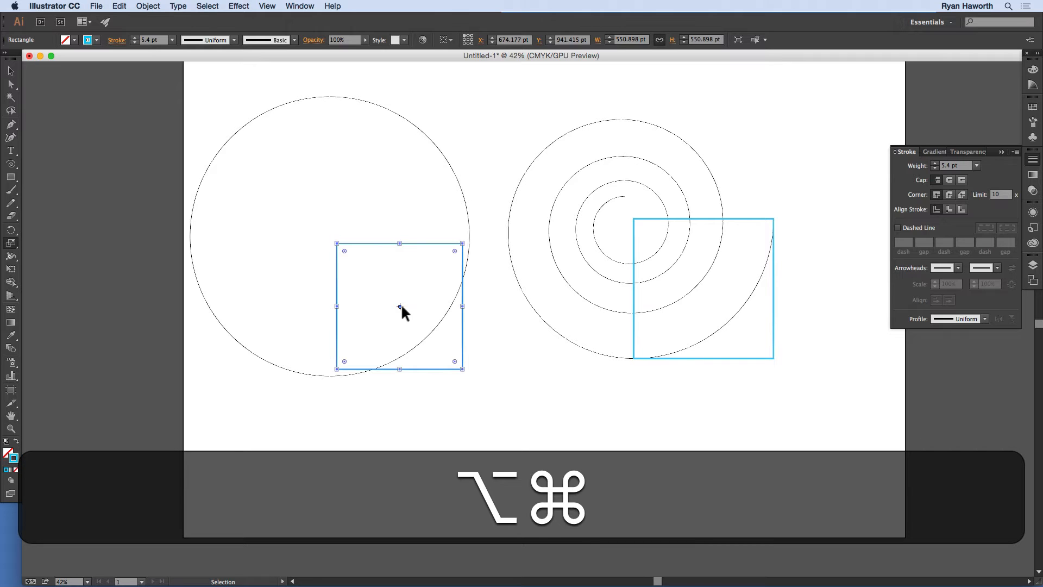
drag(400, 305, 570, 297)
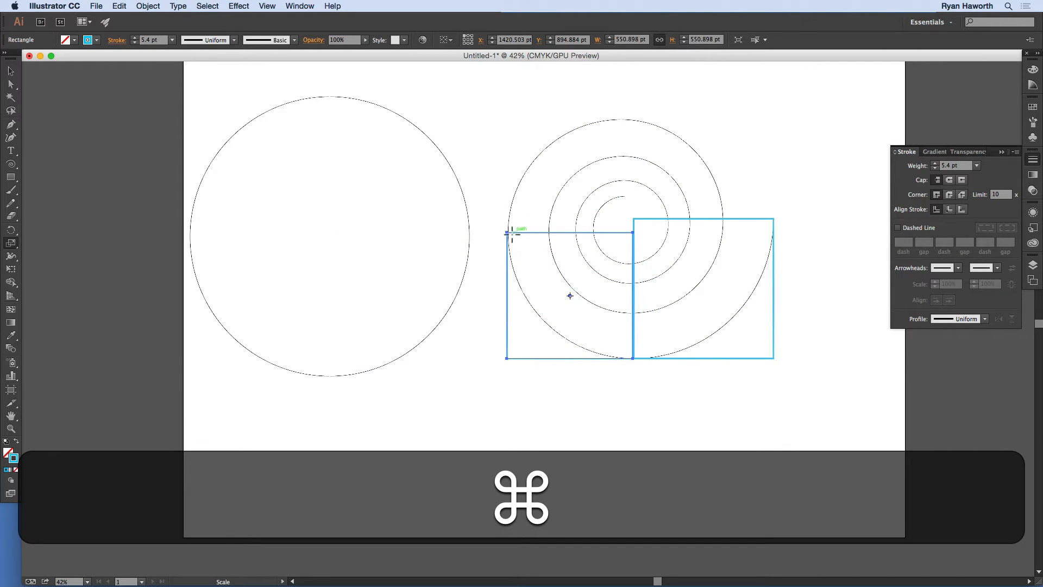
key(Right)
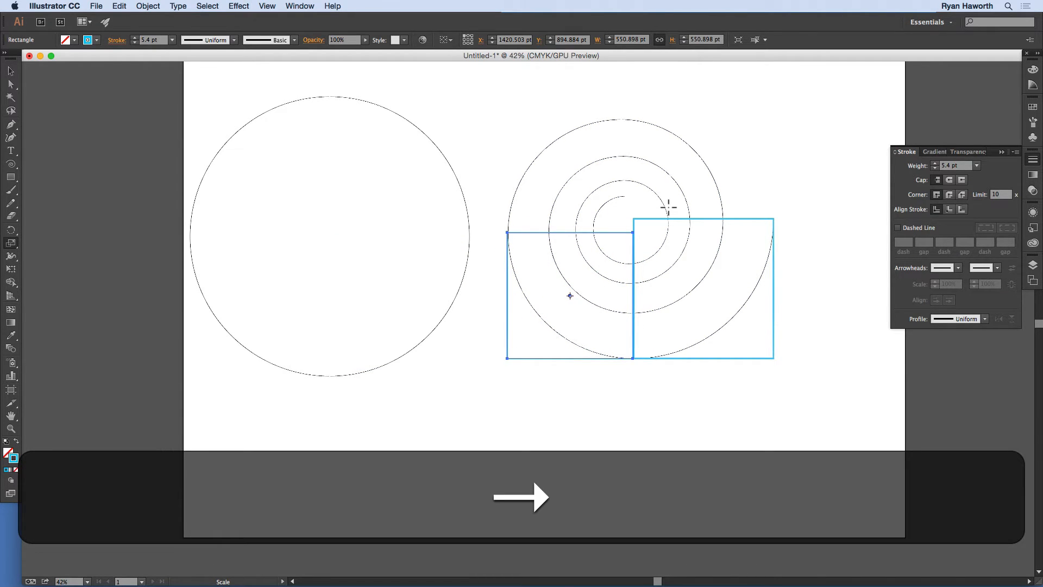
super+click(526, 380)
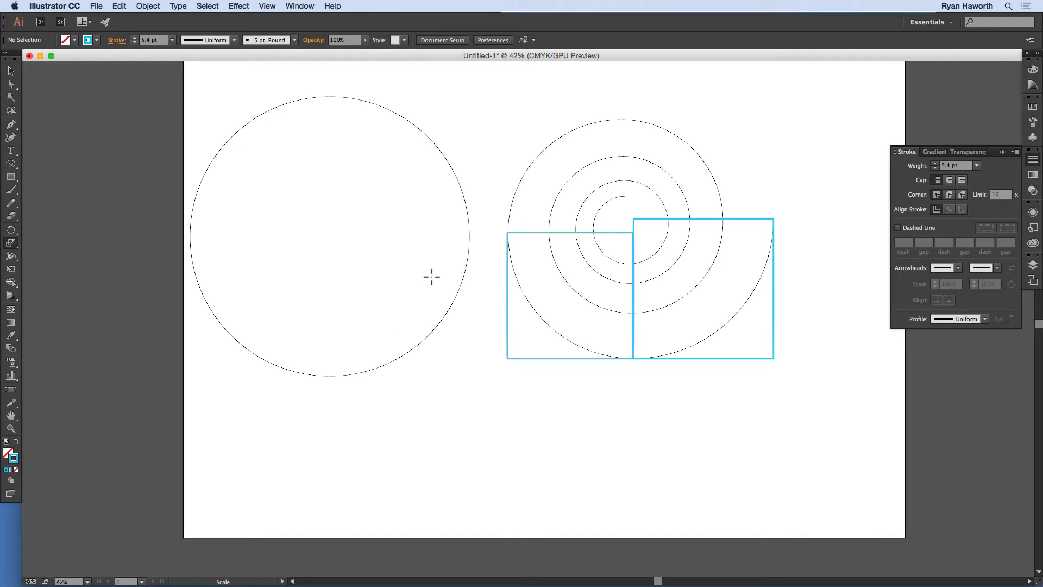
Undo the move and the 90% scaling of the circle's square.
key(super+z)
key(super+z)
key(super+z)
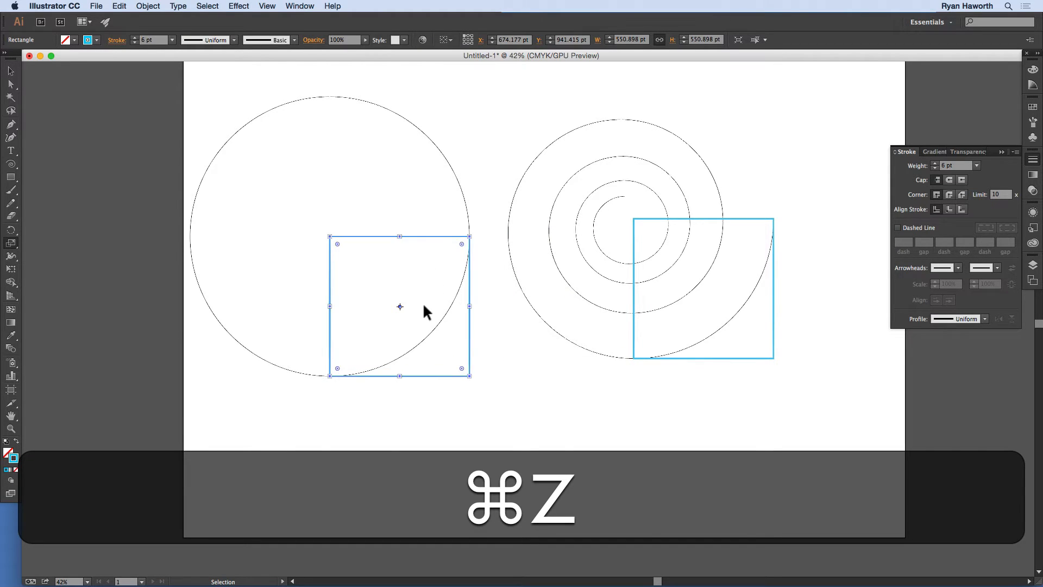
Duplicate the circle's square at full size into its other three quarters.
alt+super+click(396, 306)
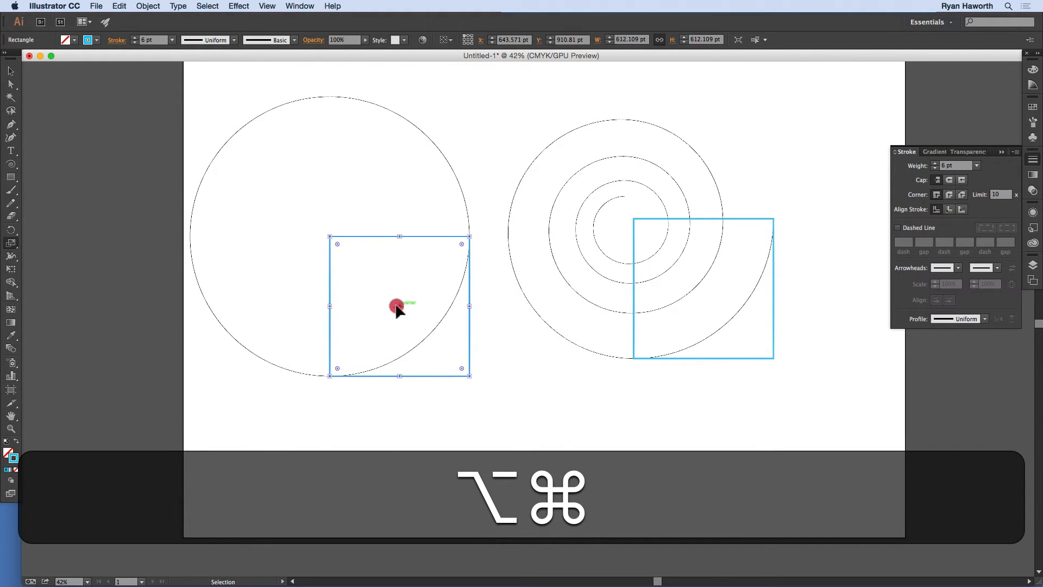
drag(397, 306, 400, 168)
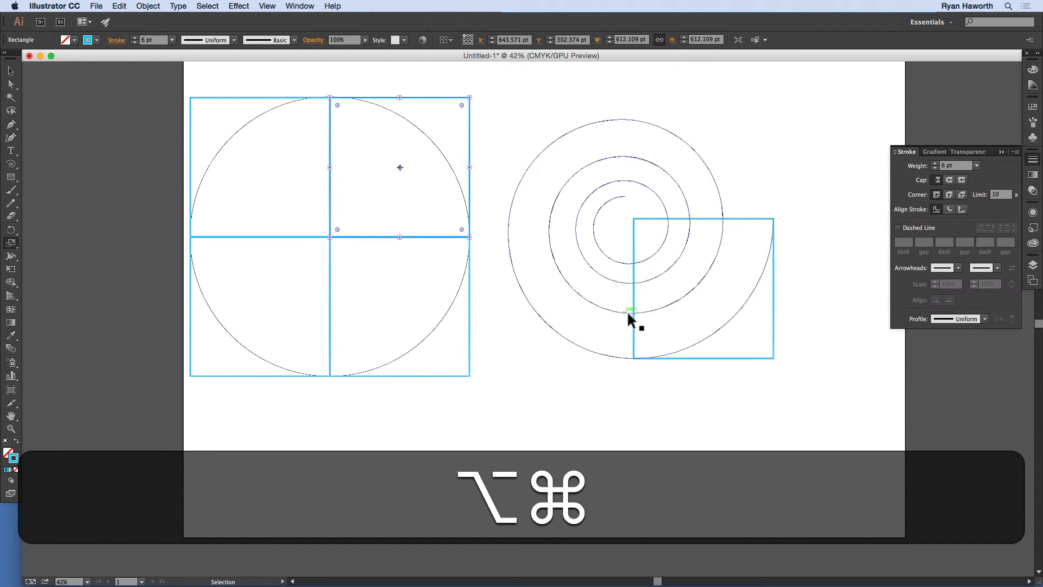
Duplicate the spiral's square to its left and fit the copy, scaled uniformly to 90%, to the spiral's lower-left quarter.
super+click(634, 295)
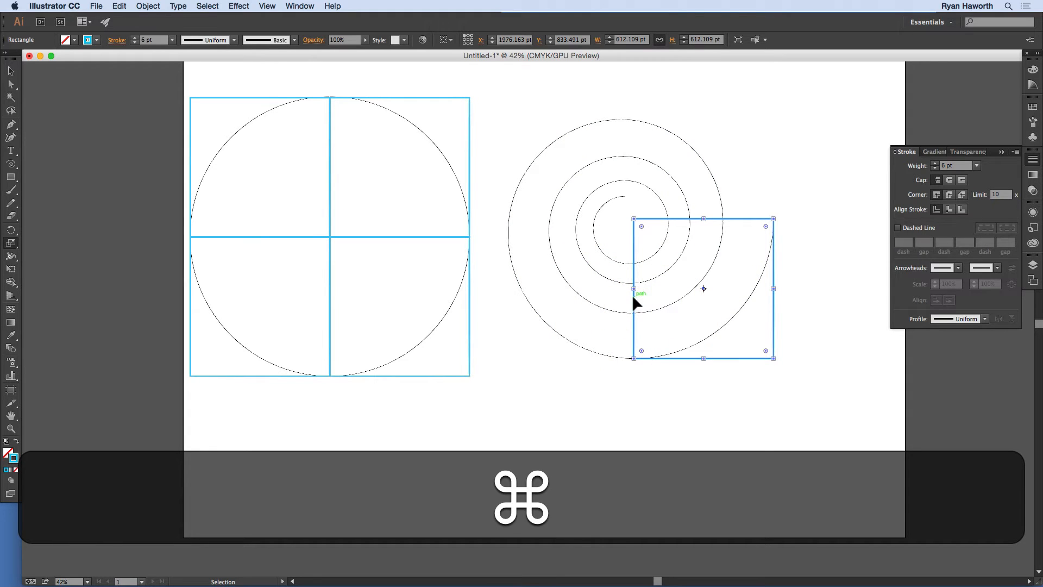
drag(695, 291, 563, 285)
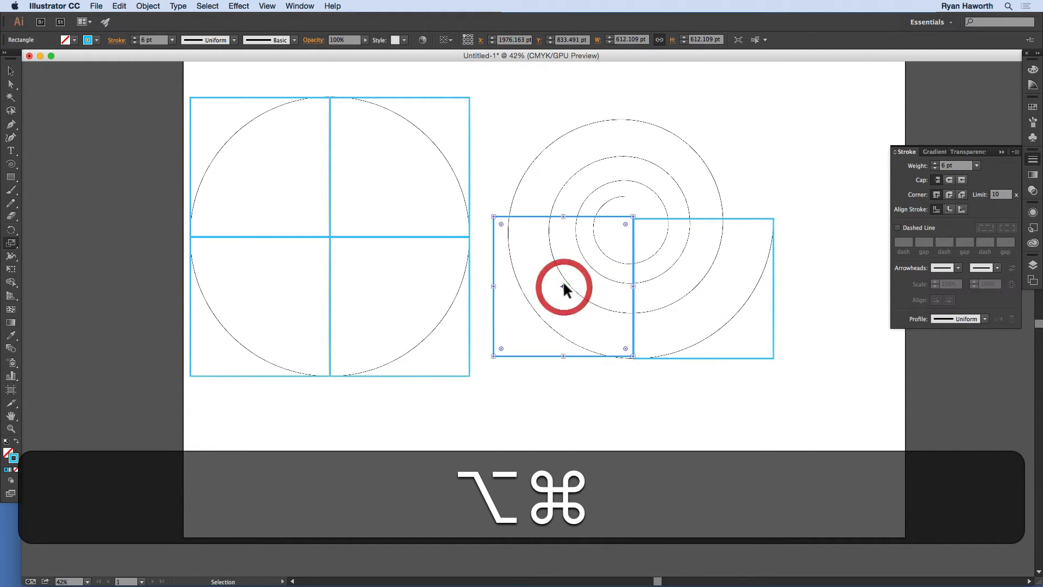
double_click(13, 241)
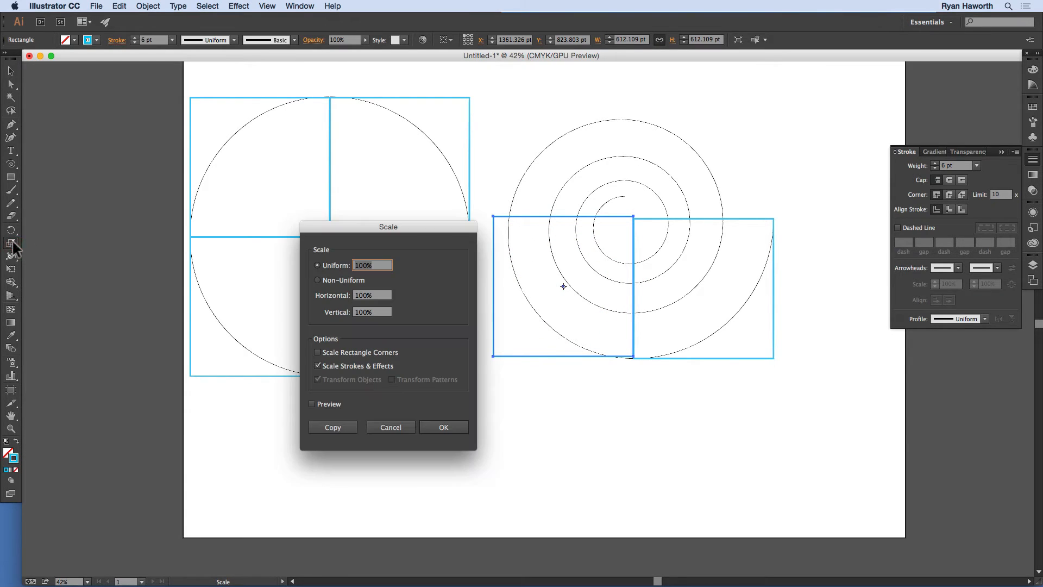
text(90)
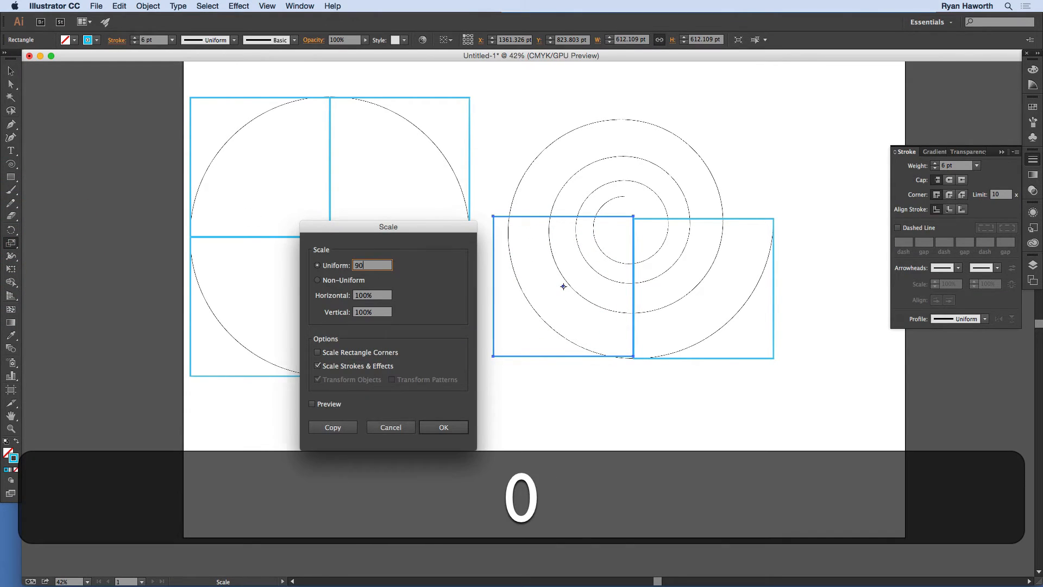
key(Return)
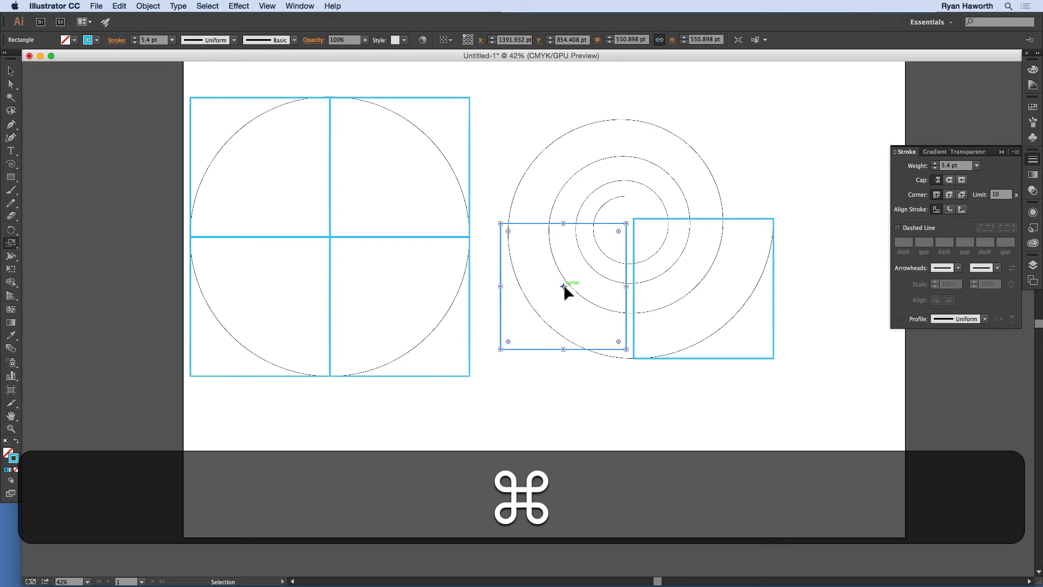
mouse_move(563, 286)
mouse_down()
mouse_move(571, 300)
mouse_move(569, 290)
mouse_up()
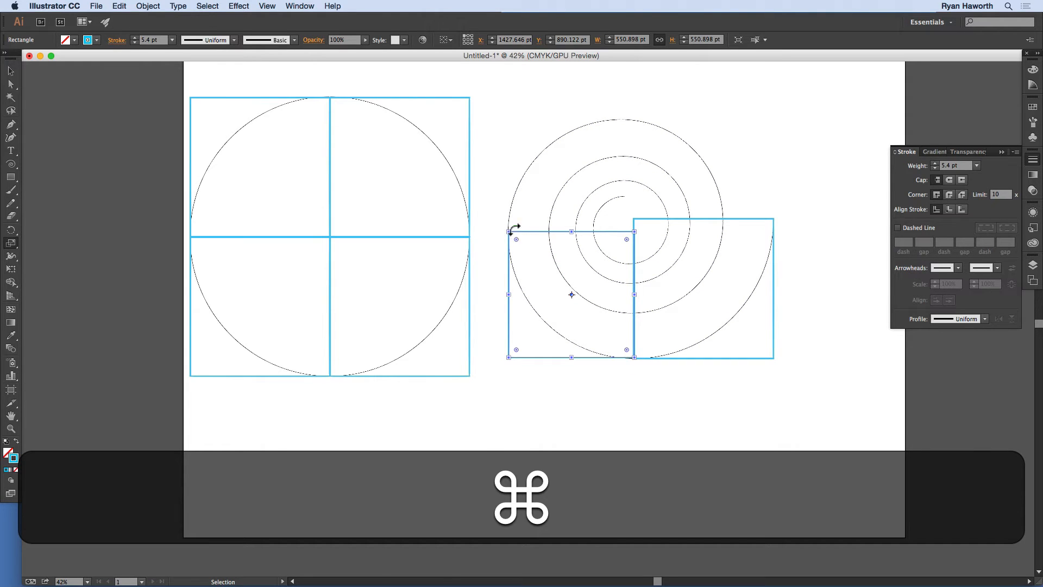
Duplicate the spiral's lower-left square upward and fit the copy, scaled uniformly to 90%, to the spiral's upper-left quarter.
drag(569, 293, 569, 152)
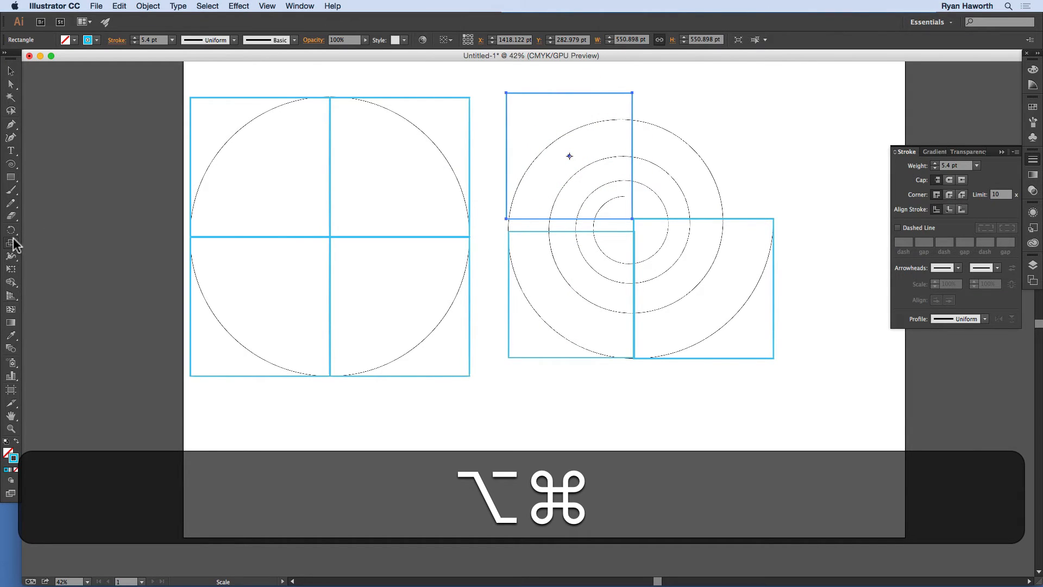
double_click(10, 243)
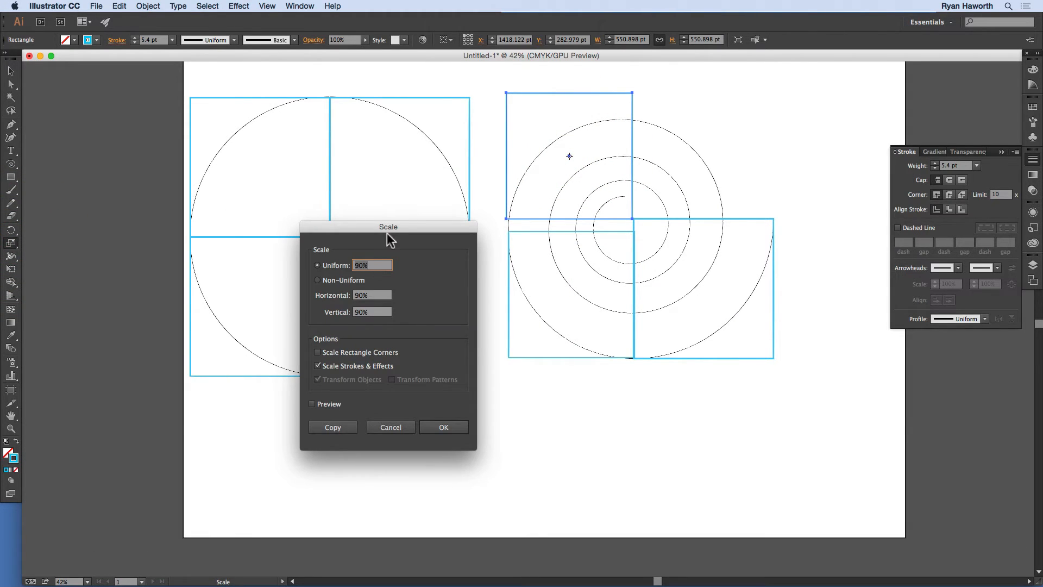
key(Return)
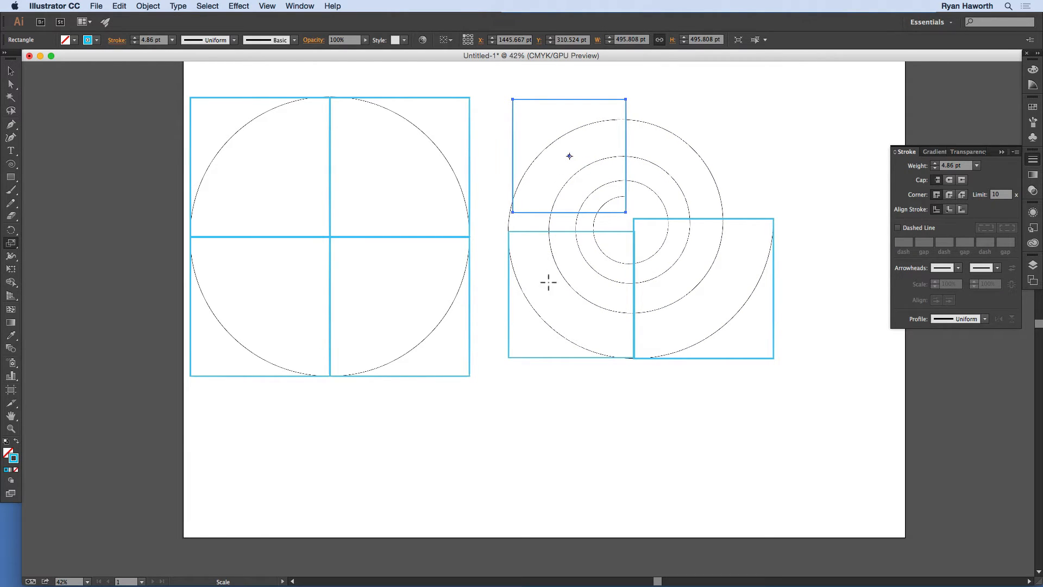
key(v)
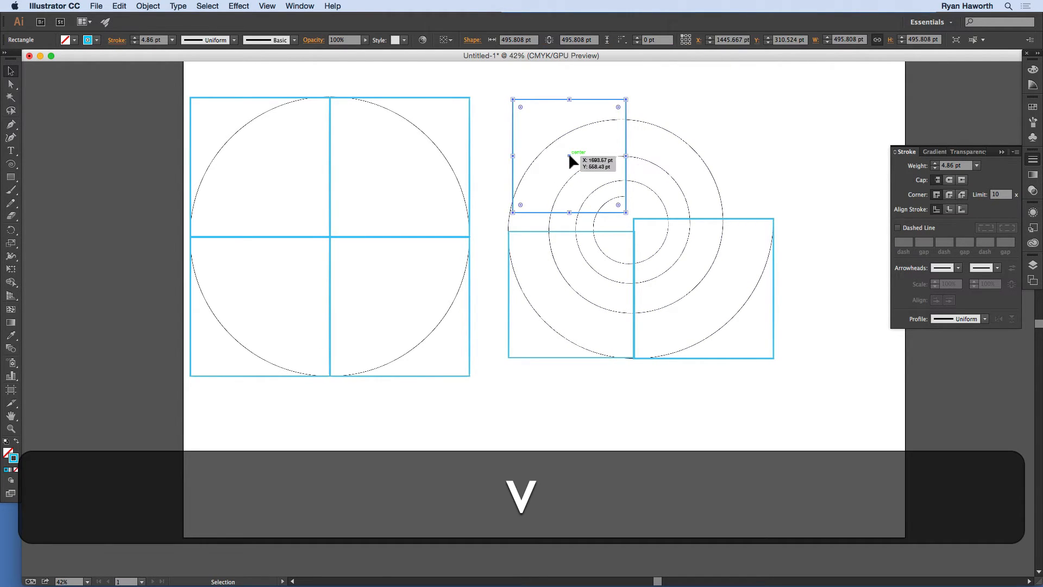
drag(569, 160, 565, 177)
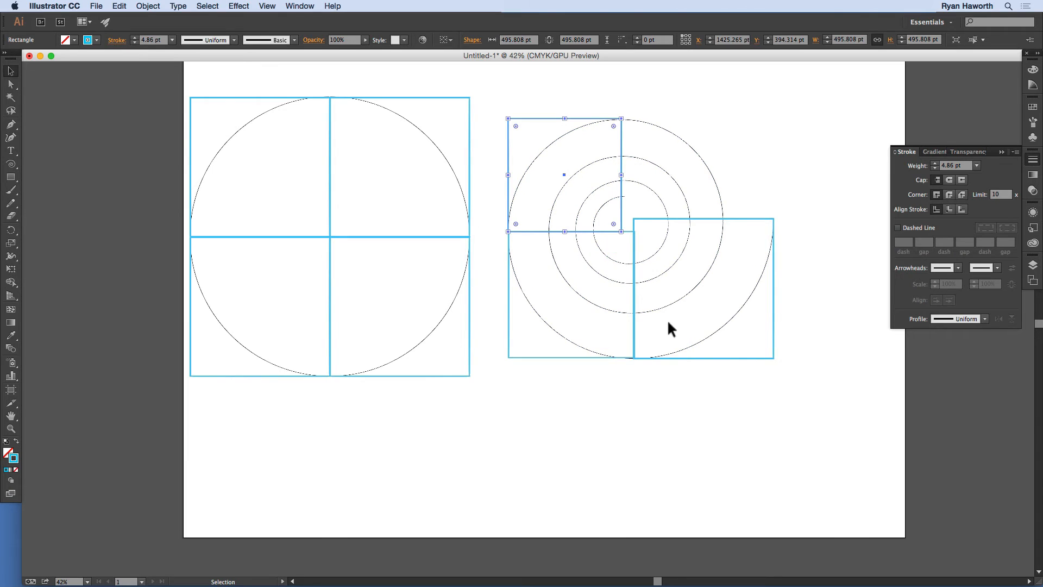
Delete the two reduced squares on the spiral's left half, keeping the full-size lower-right square.
drag(525, 100, 507, 277)
shift+click(642, 184)
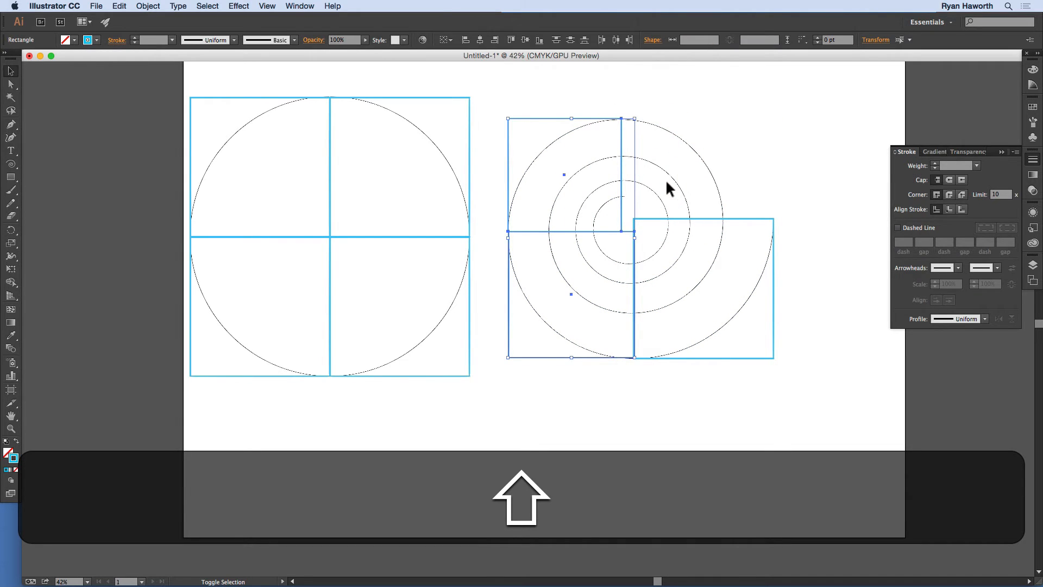
key(shift+BackSpace)
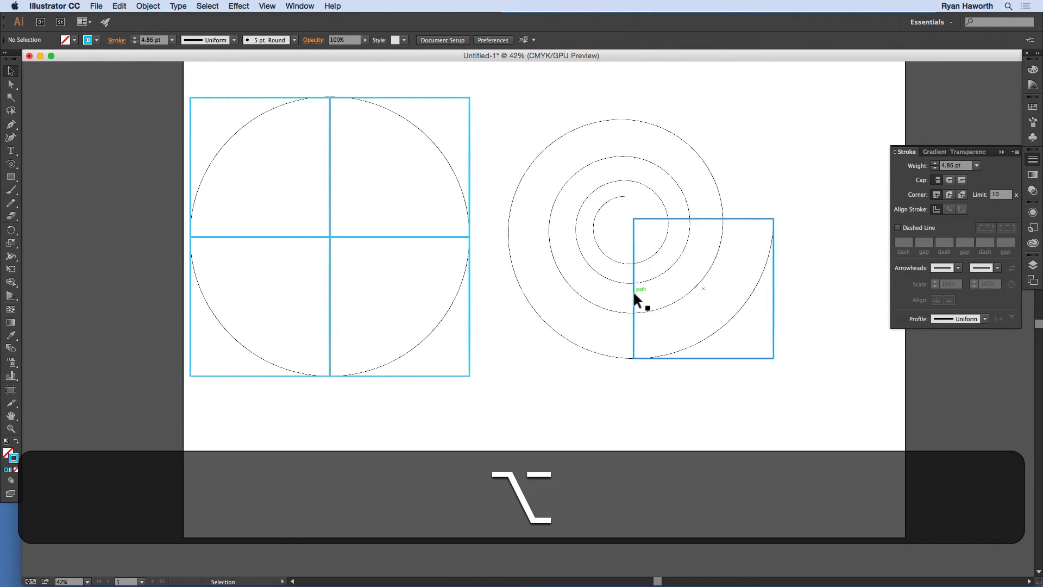
Duplicate the spiral's square to its left, scale the copy uniformly to 110%, and align it with the original's bottom edge.
drag(633, 292, 499, 292)
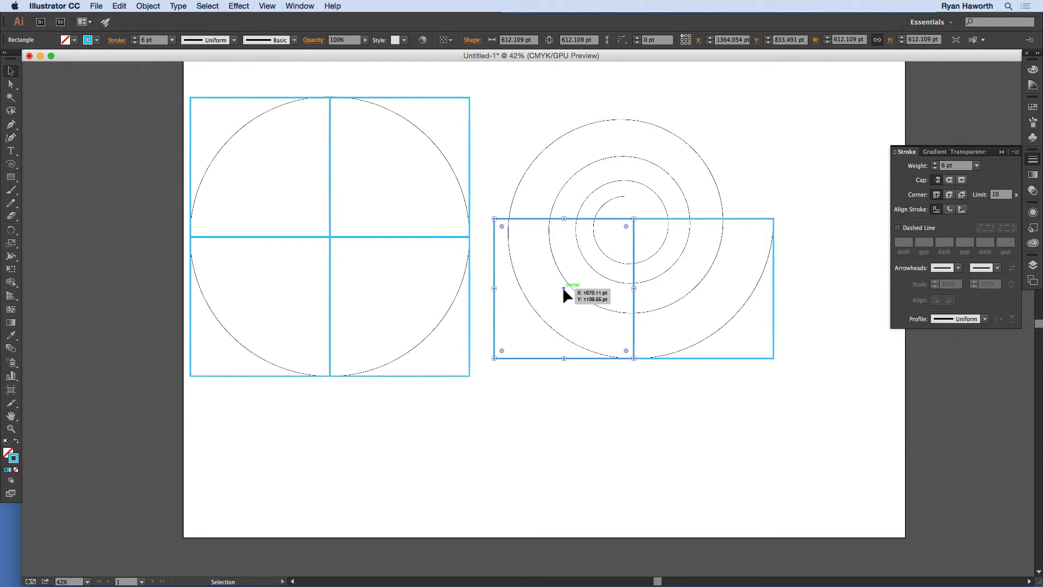
click(11, 242)
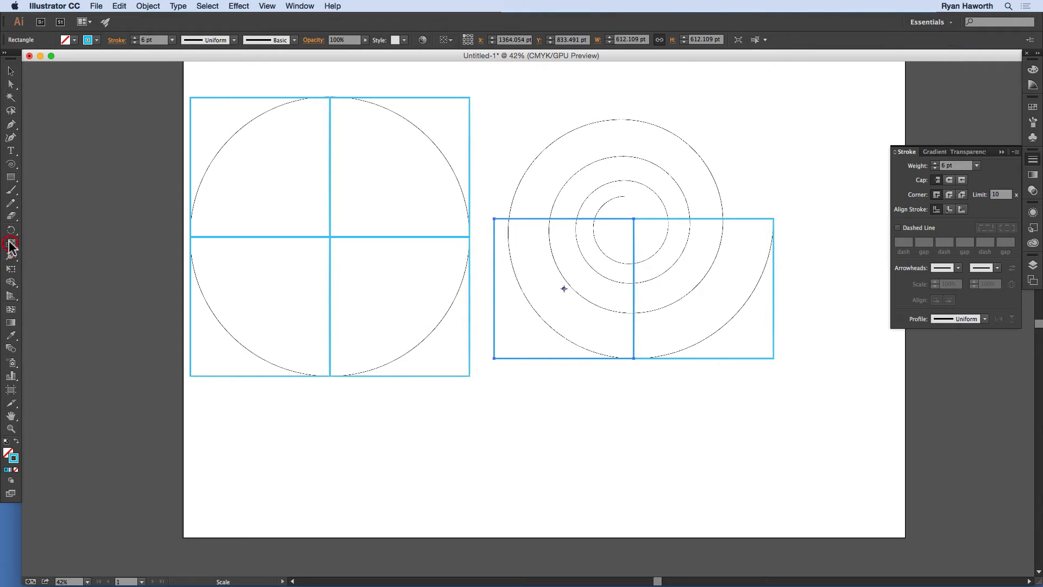
double_click(10, 243)
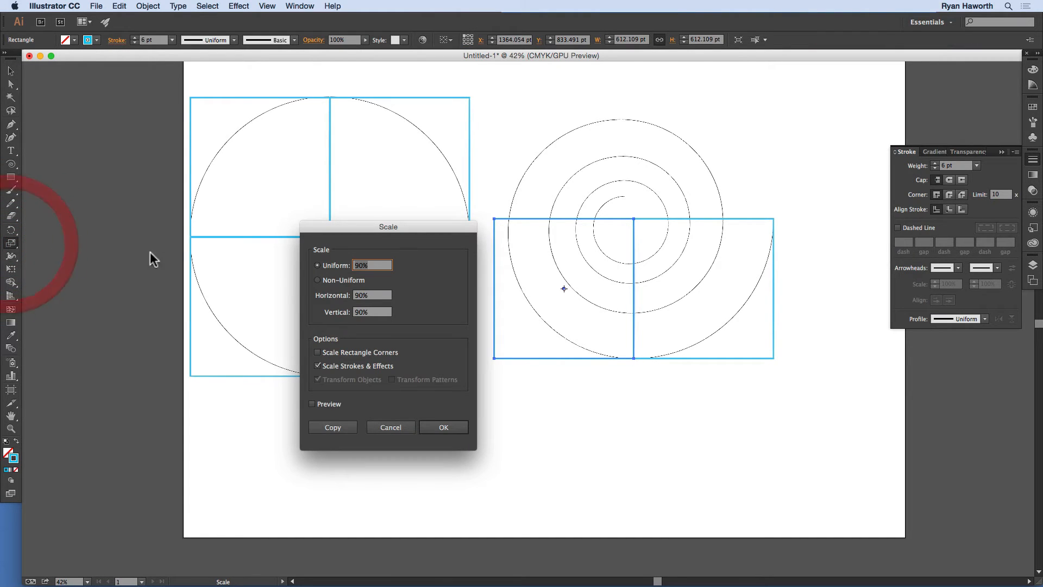
text(110)
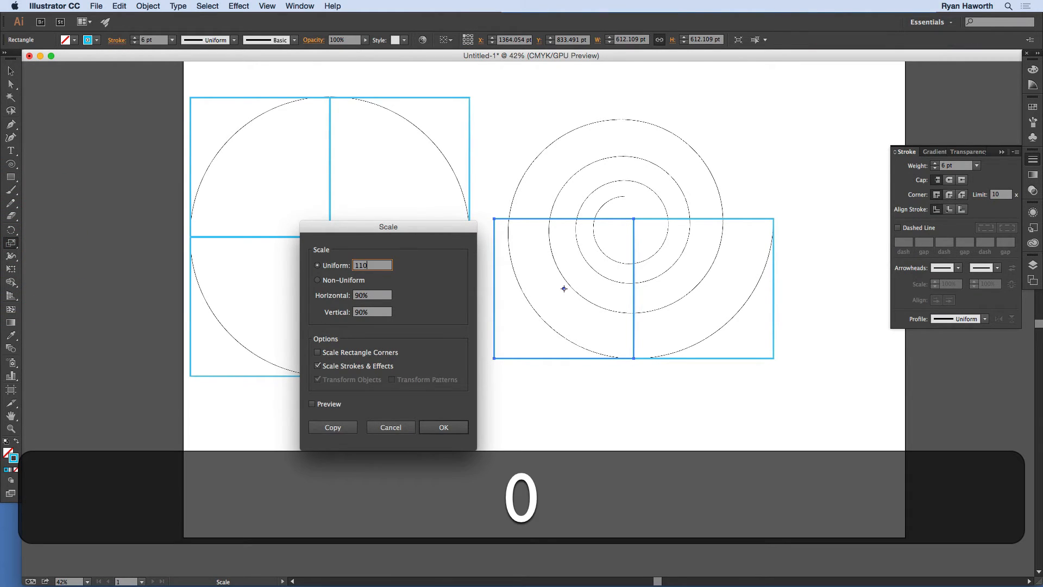
key(Return)
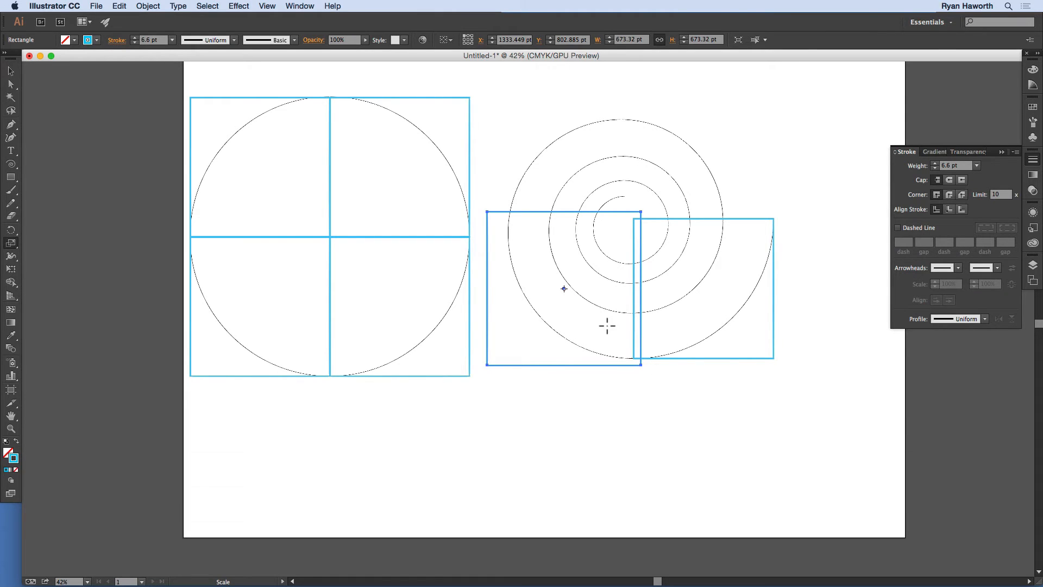
key(v)
drag(562, 285, 556, 278)
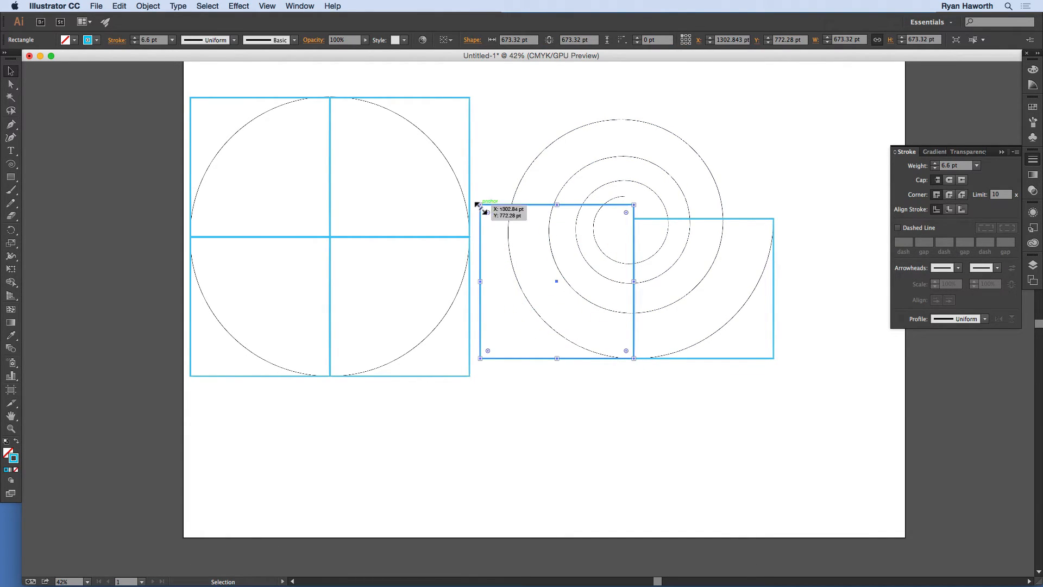
Duplicate the enlarged square upward, scale the copy uniformly to 110%, and align it with the lower square's top-left corner.
drag(556, 277, 558, 128)
key(space)
drag(670, 163, 659, 298)
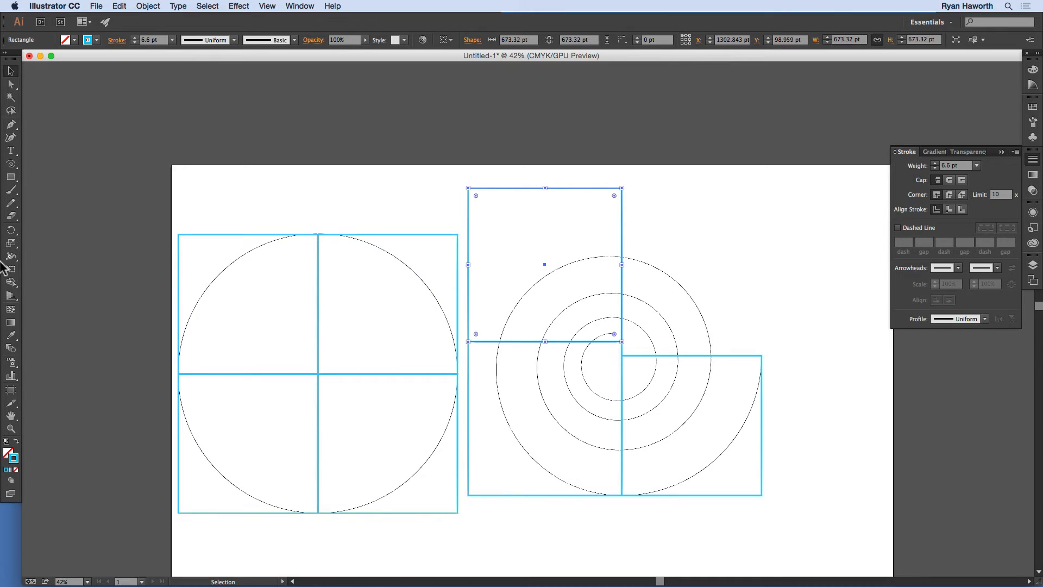
double_click(10, 243)
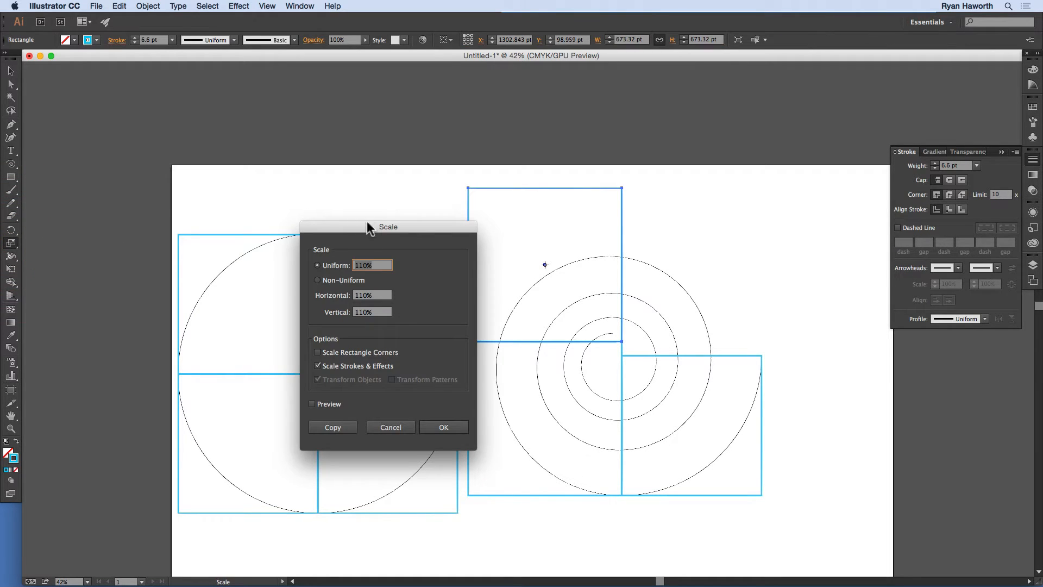
click(443, 427)
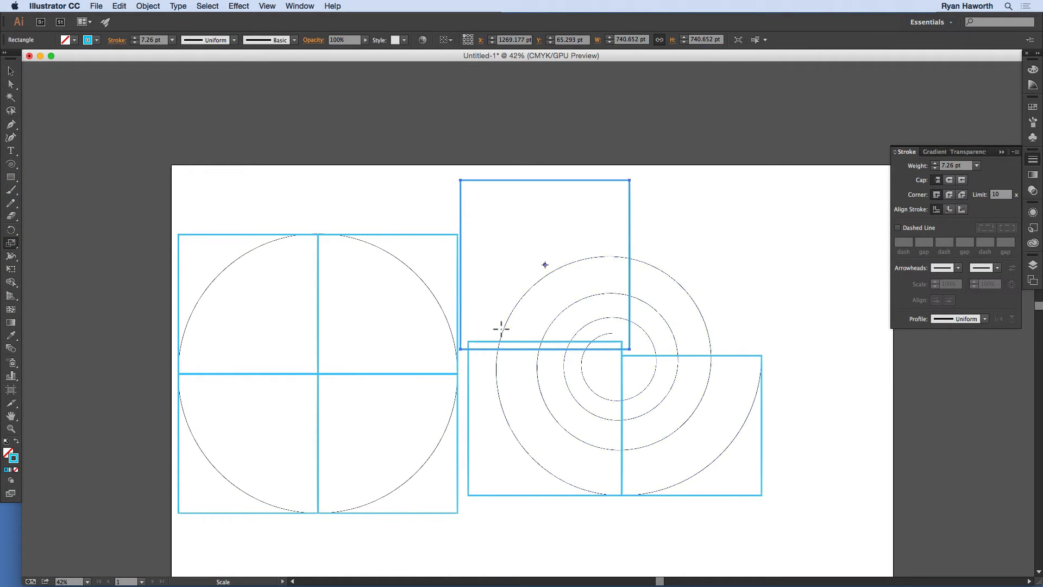
key(v)
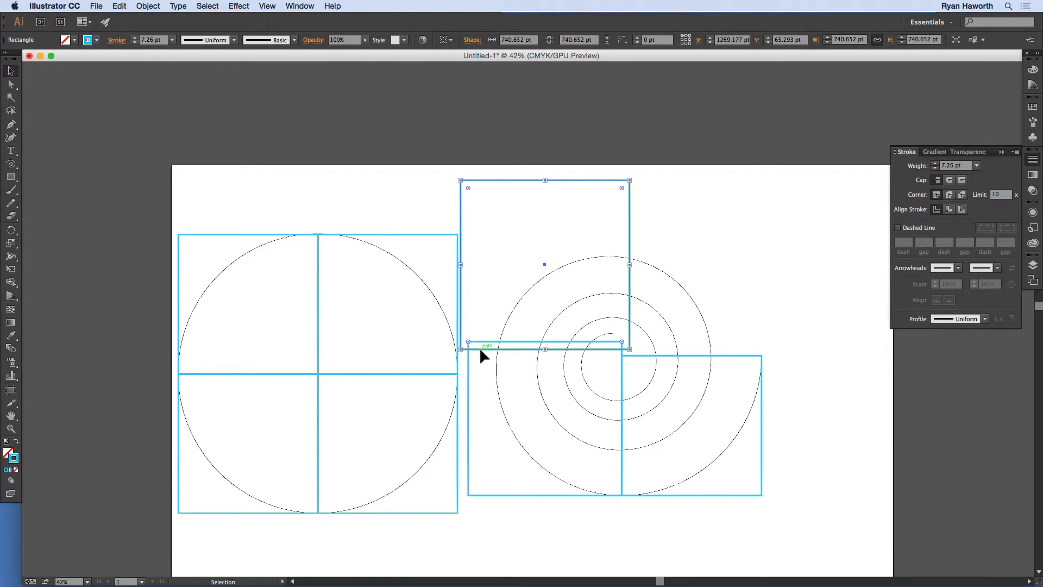
drag(480, 352, 494, 339)
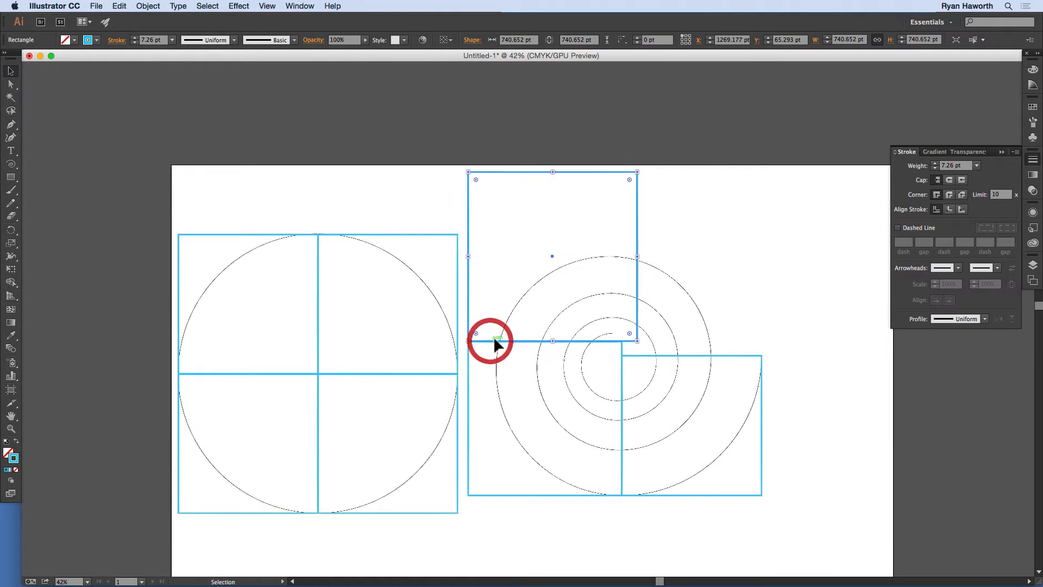
Duplicate the upper-left square to its right, scale the copy uniformly to 110%, and align their top edges and adjoining sides.
drag(553, 261, 727, 255)
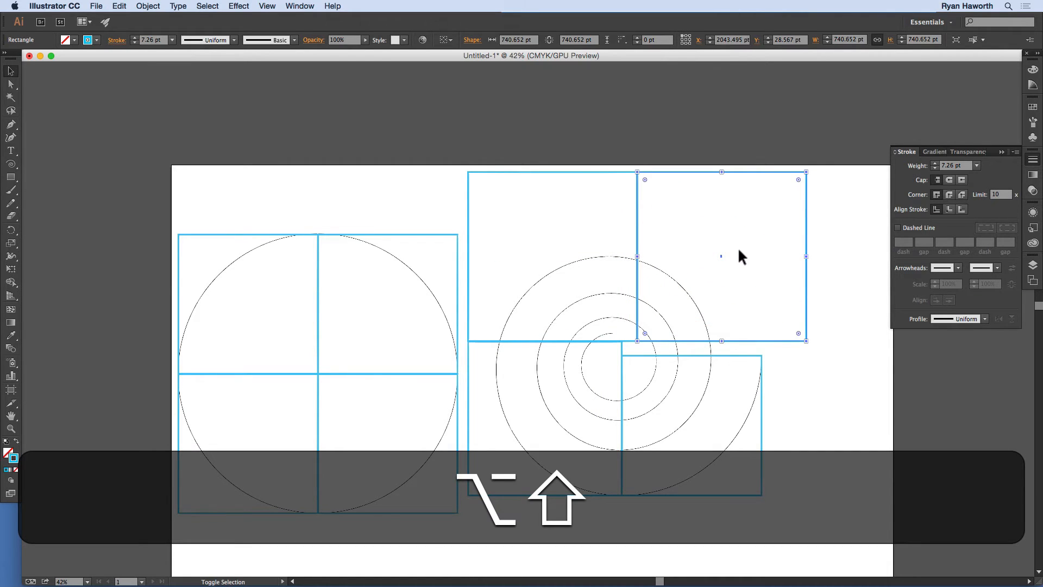
click(11, 243)
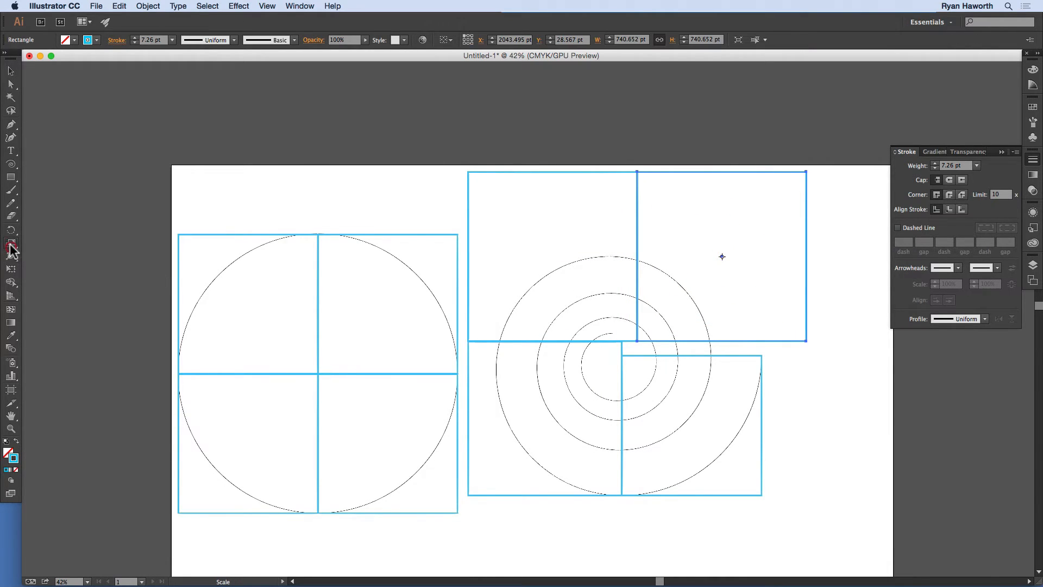
double_click(11, 247)
click(431, 421)
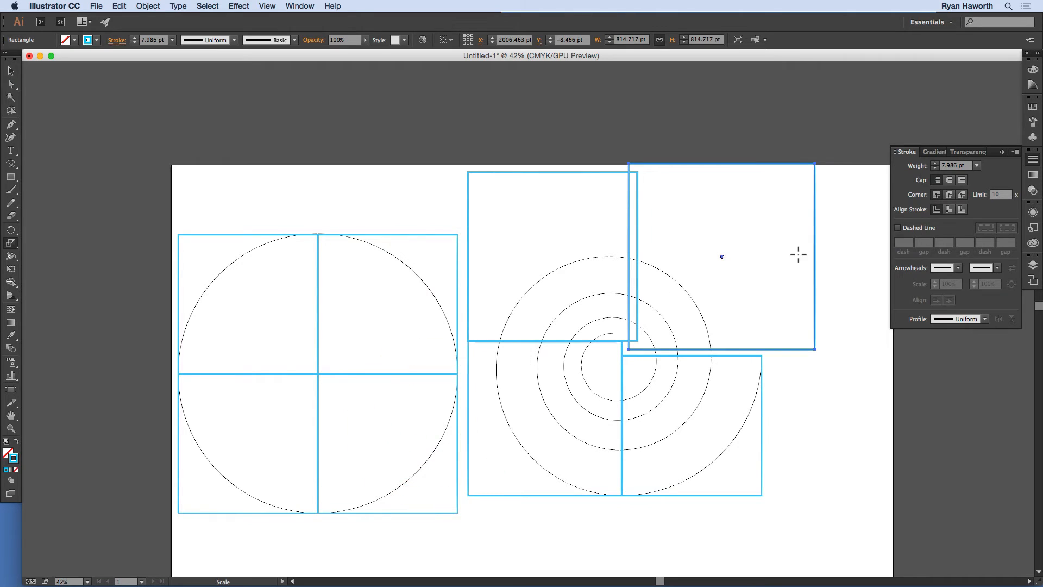
key(v)
drag(721, 258, 731, 265)
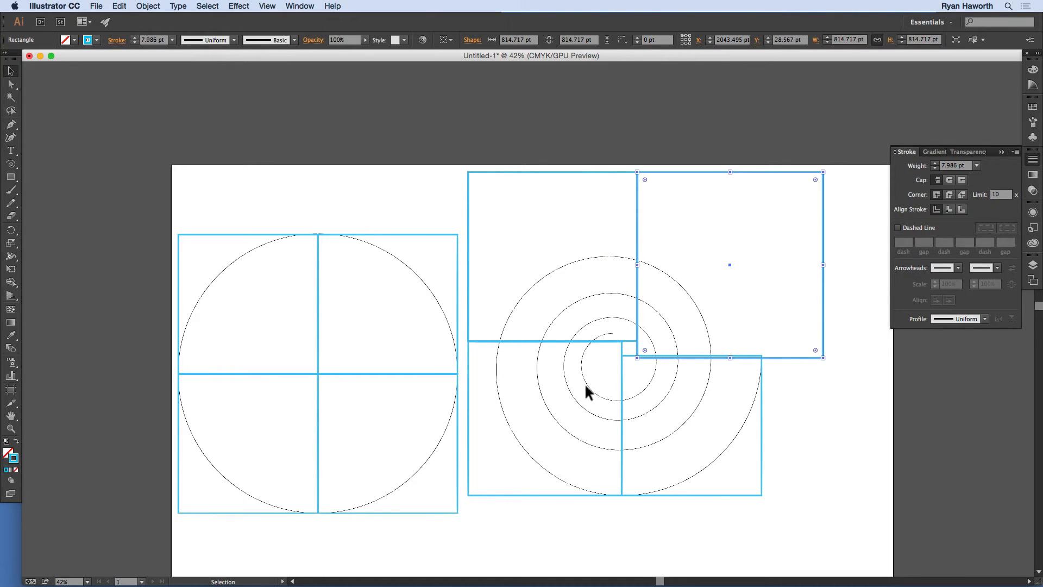
Create a spiral with a radius of 612.1093 pt, 110% decay and 15 segments.
click(10, 164)
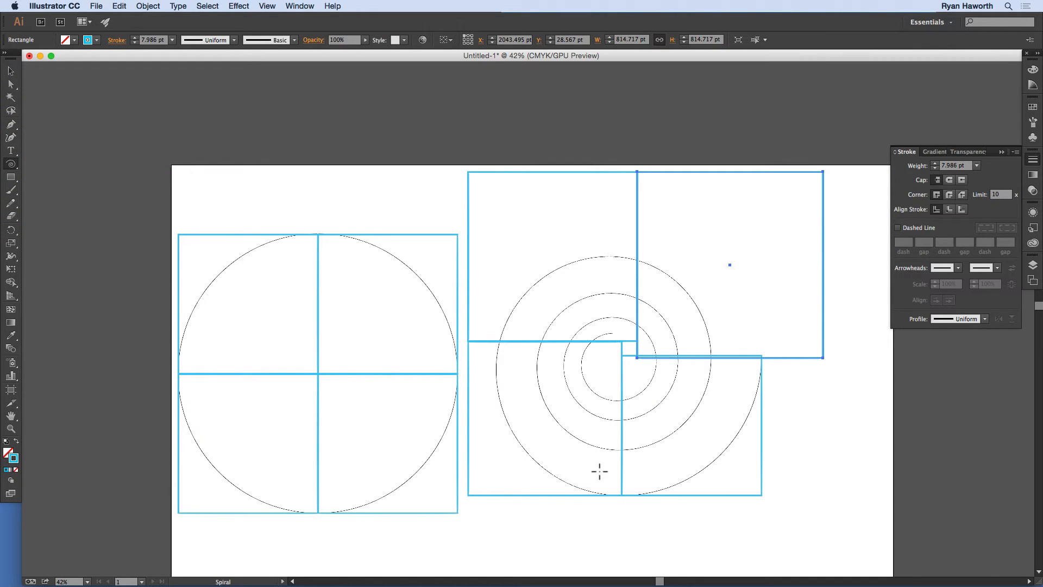
click(564, 510)
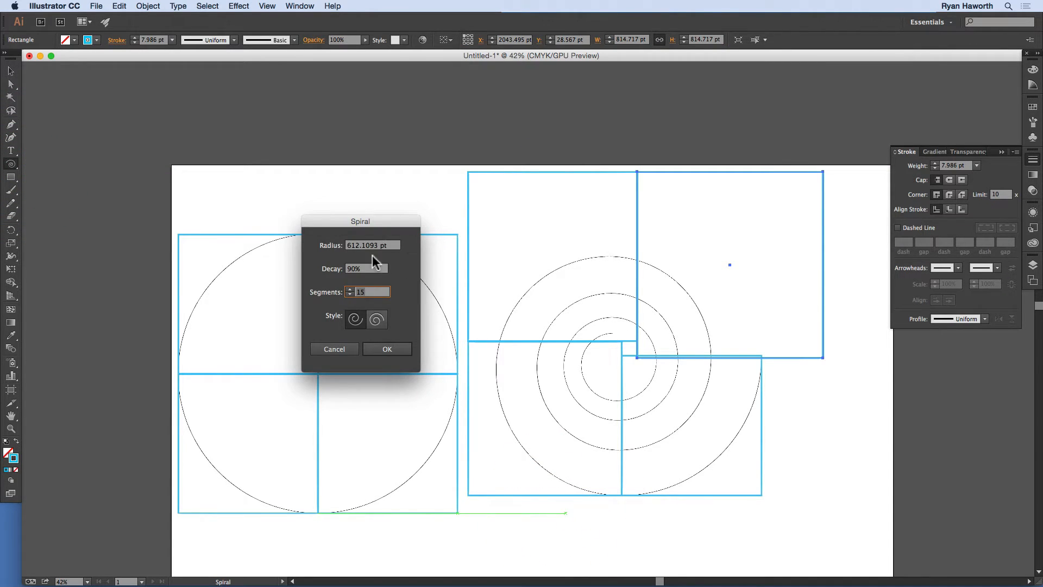
double_click(354, 269)
text(1)
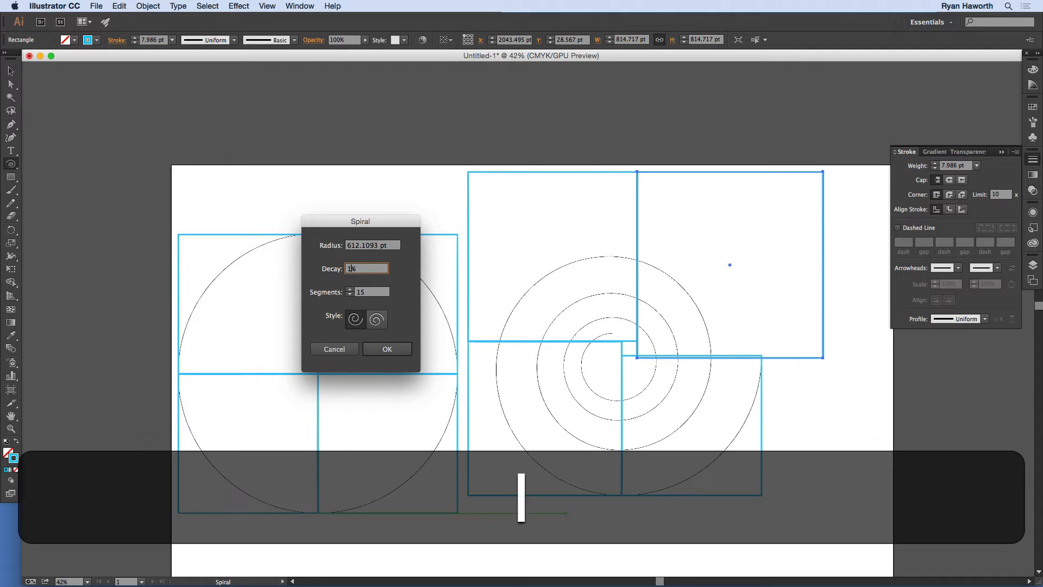
text(10)
key(Return)
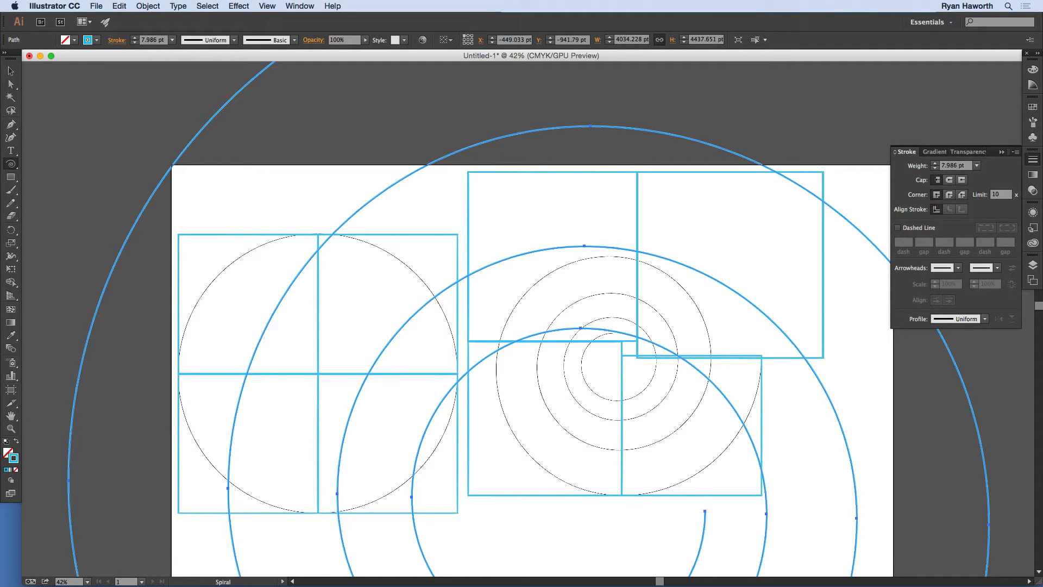
Give the new spiral the default black 1 pt stroke and remove its fill.
key(super+minus)
key(super+minus)
key(super+minus)
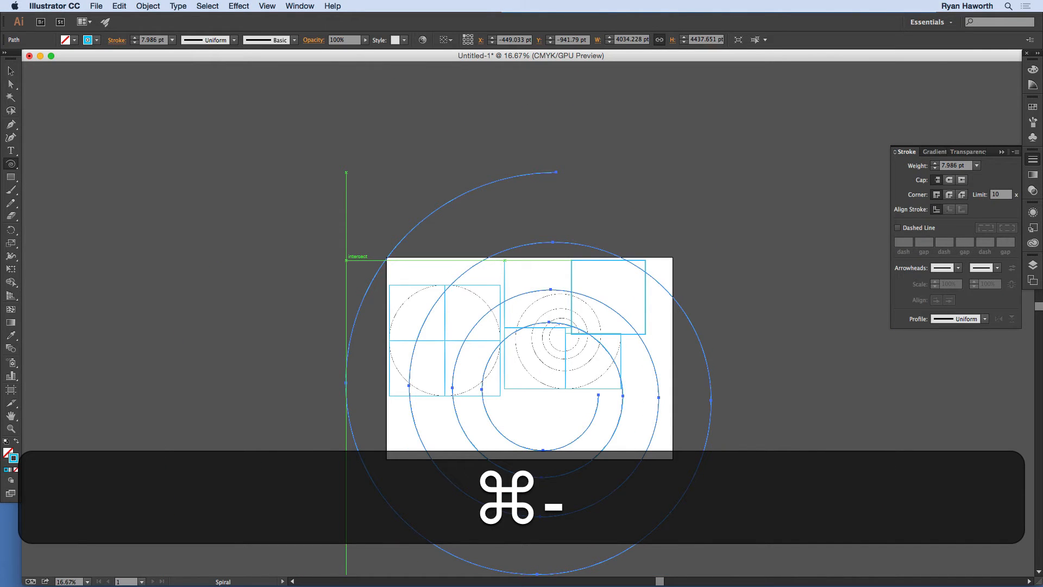
key(d)
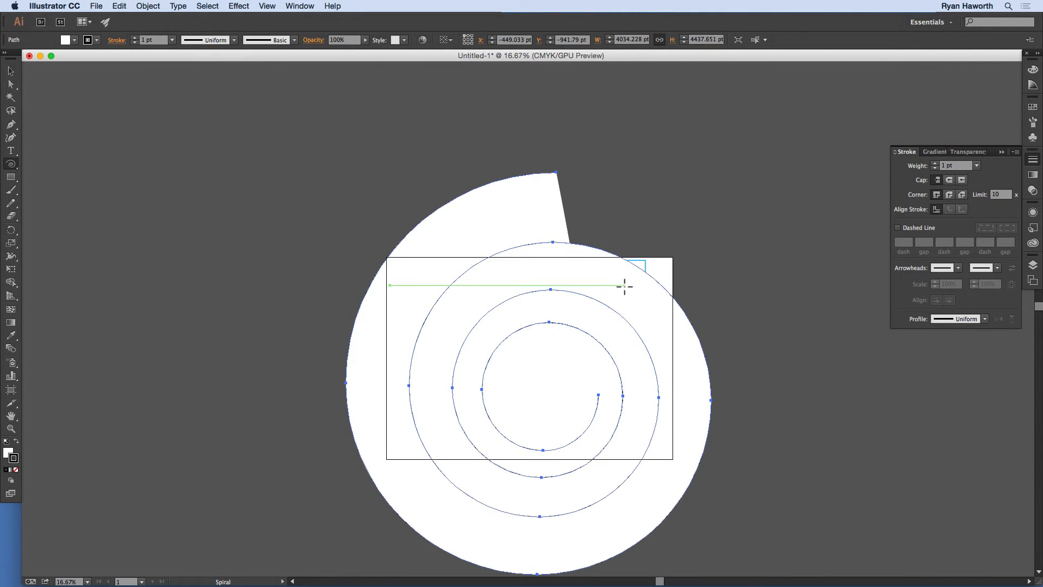
key(x)
key(slash)
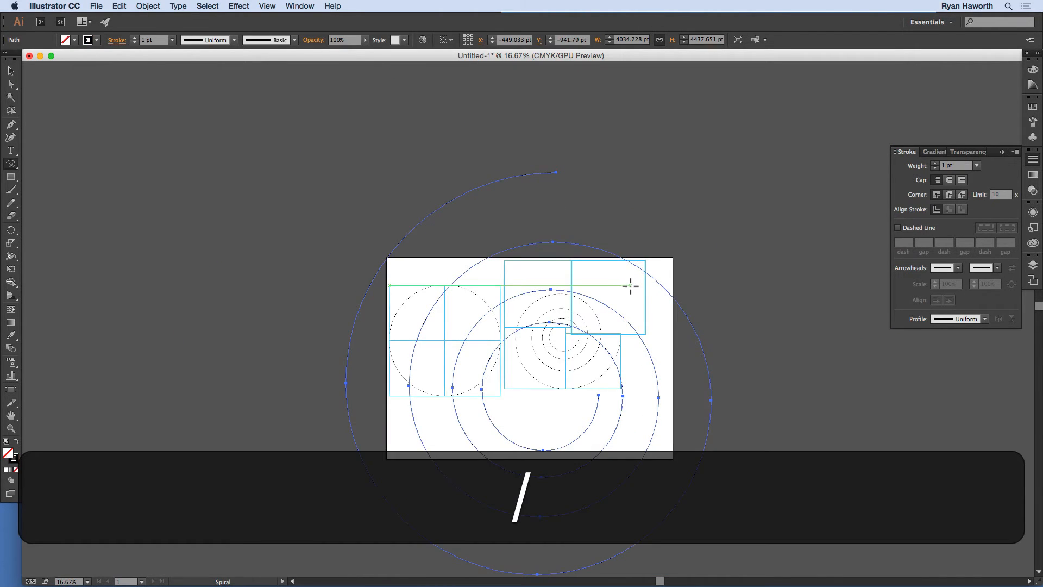
Move the new spiral onto the growing squares so its innermost quarter fits the lower-right square.
key(v)
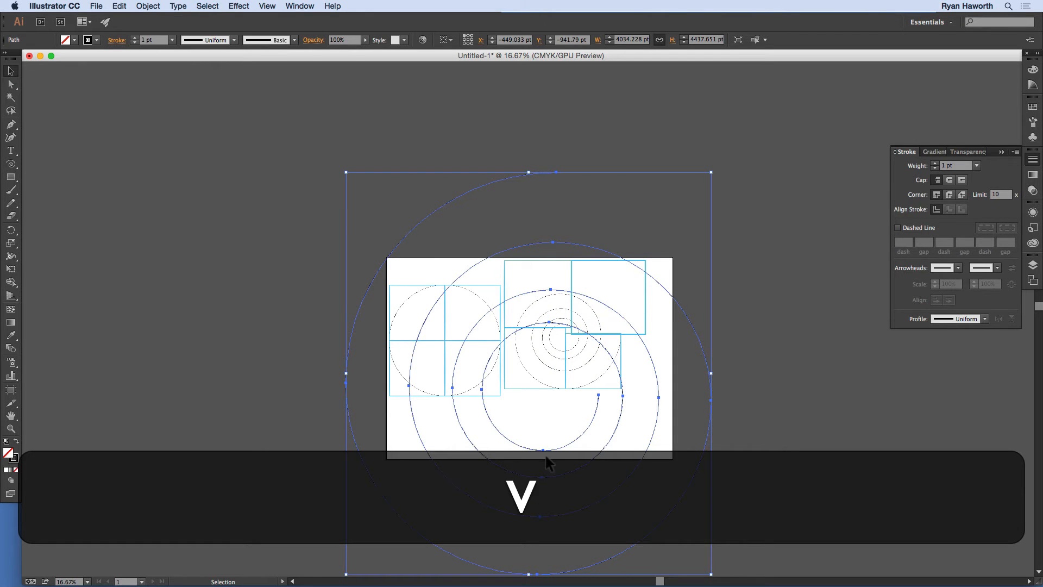
drag(542, 450, 565, 389)
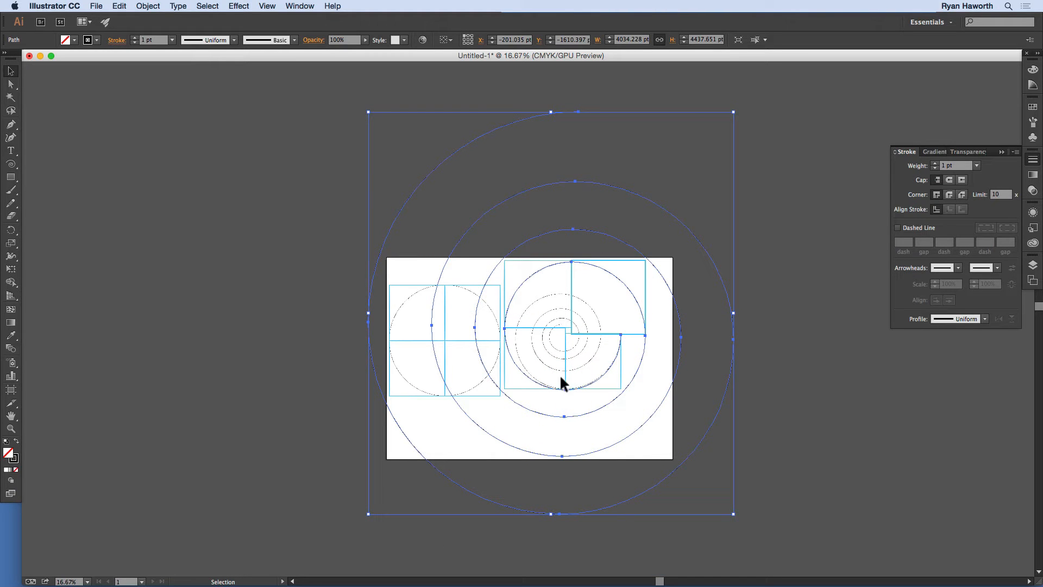
key(super+space)
drag(500, 256, 589, 282)
drag(556, 397, 537, 339)
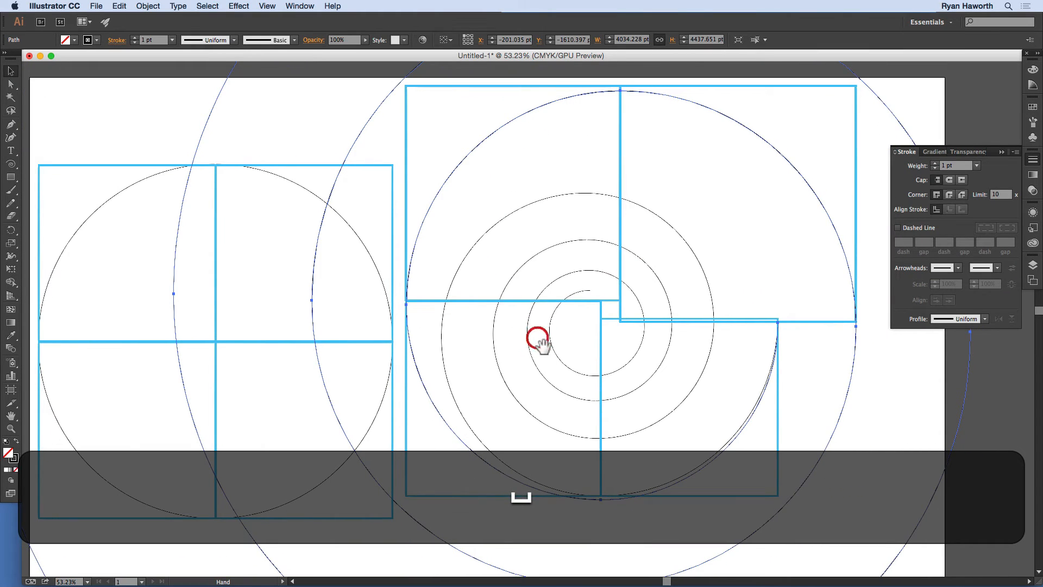
drag(601, 498, 601, 487)
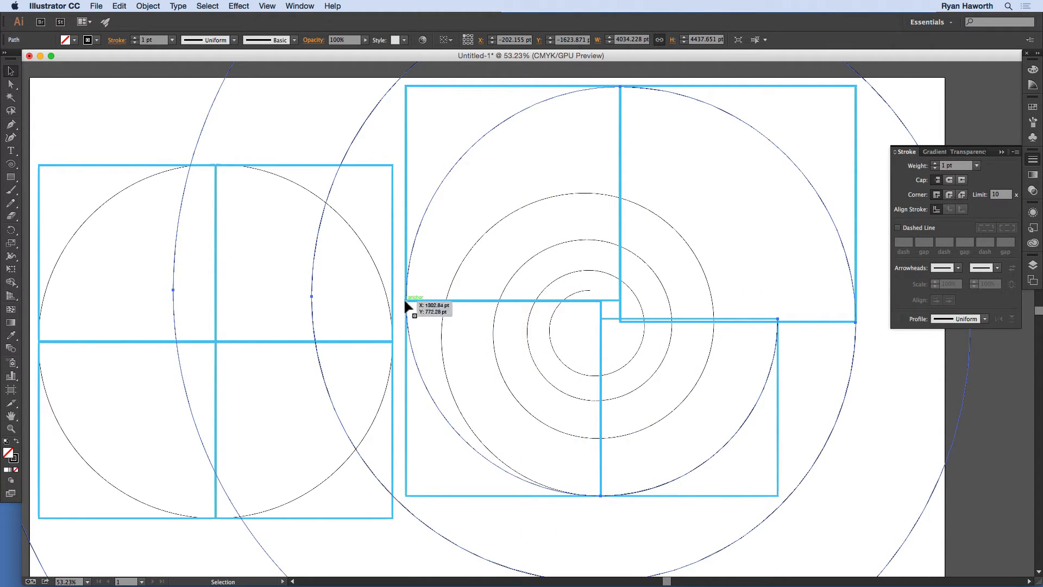
key(space)
drag(541, 282, 524, 386)
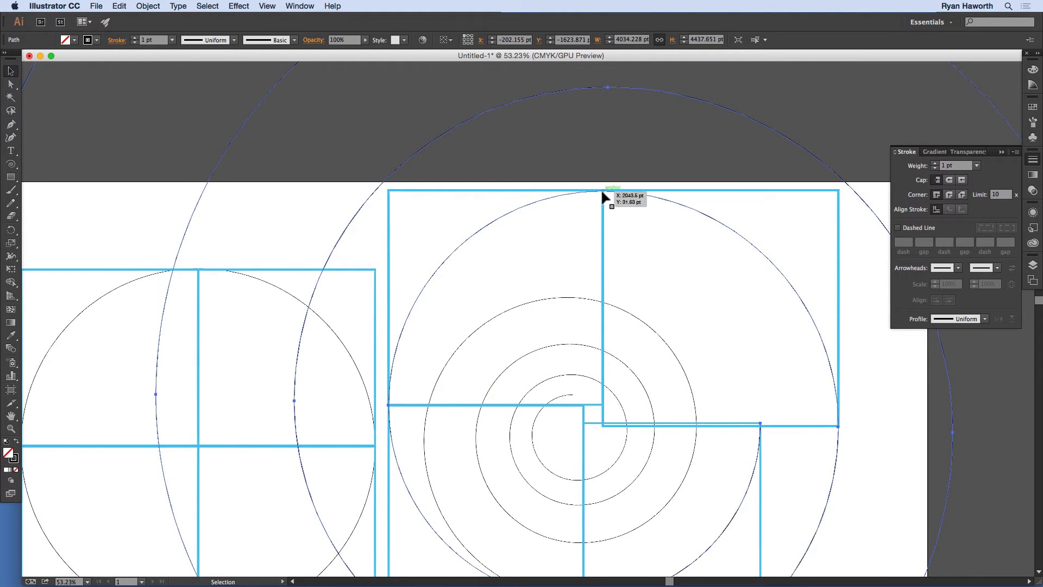
key(space)
drag(710, 324, 600, 221)
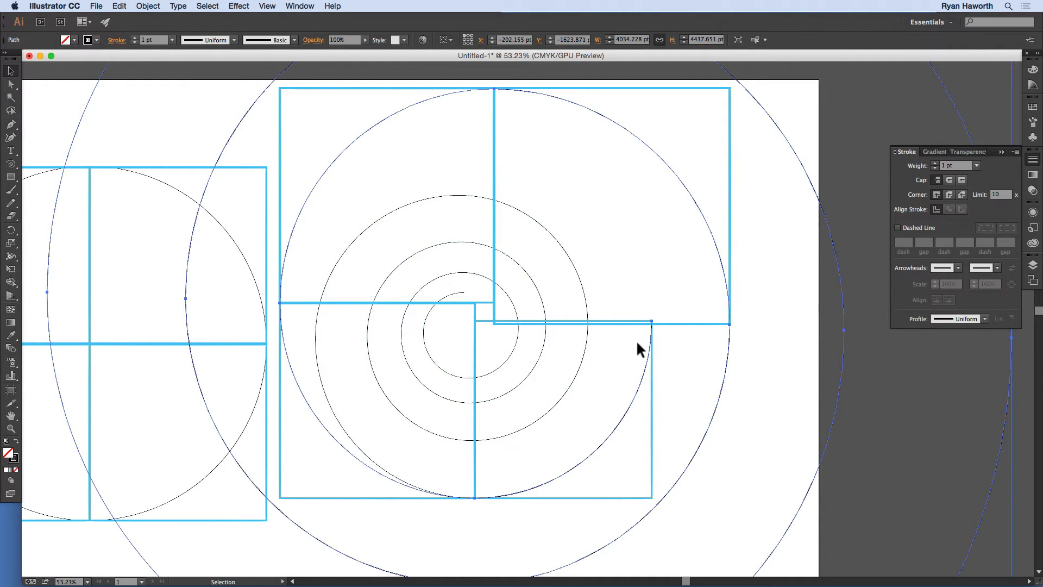
Delete all the circles, squares and spirals from the canvas to leave an empty artboard.
key(super+minus)
key(super+minus)
key(super+minus)
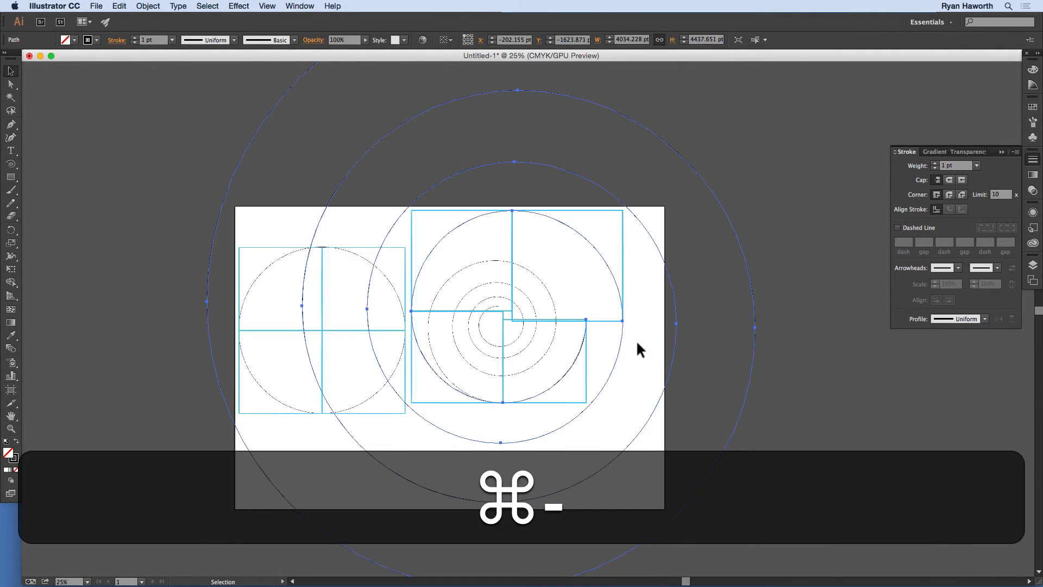
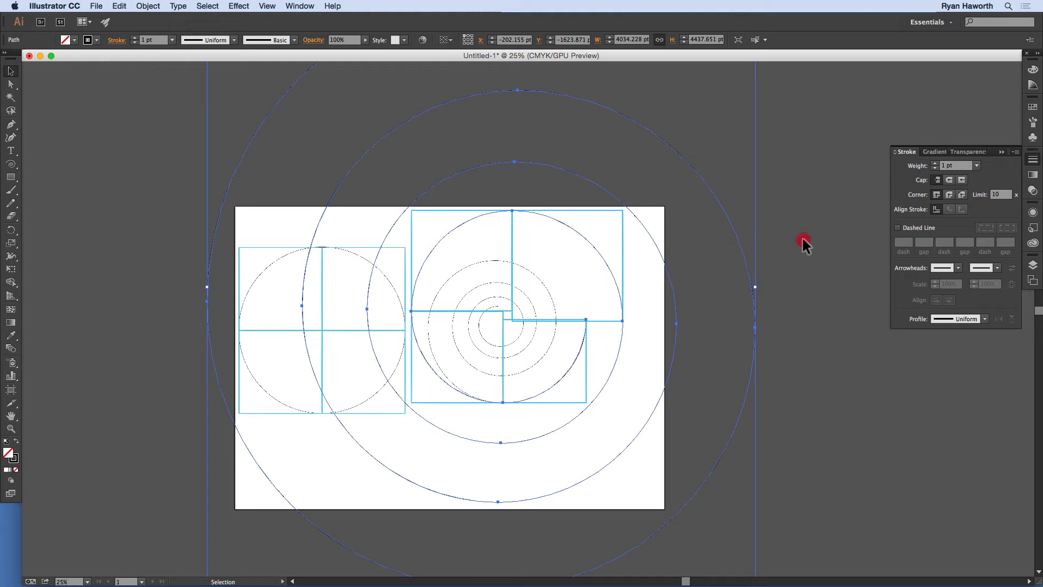
mouse_move(802, 237)
mouse_down()
mouse_move(452, 419)
mouse_move(177, 455)
mouse_up()
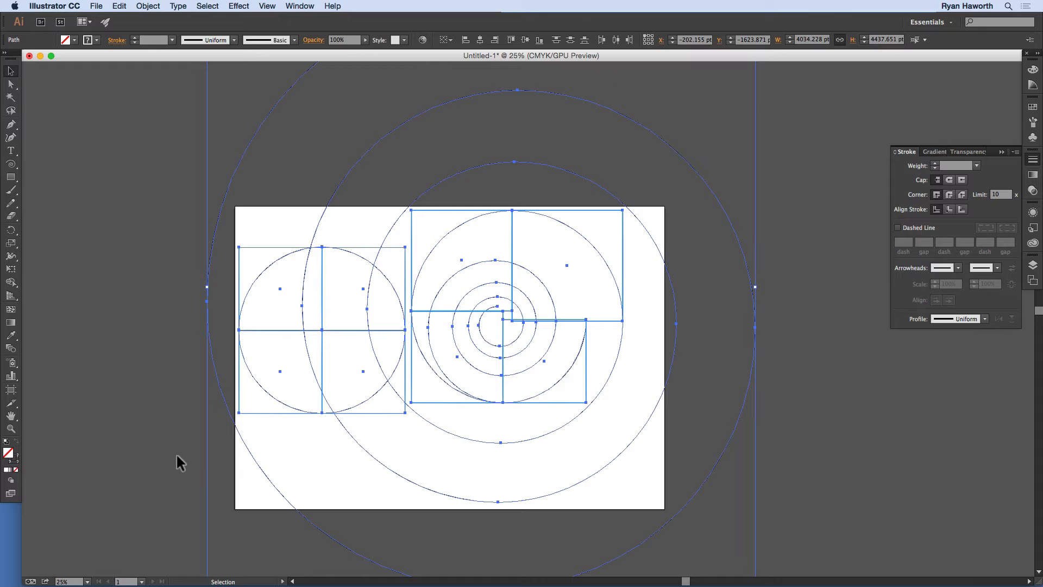
key(BackSpace)
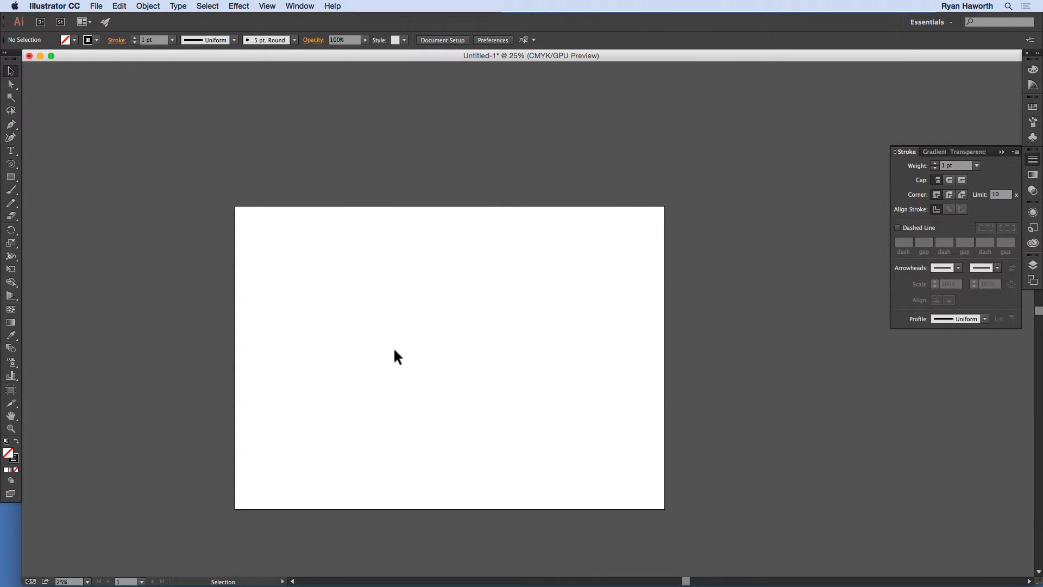
Try drawing a spiral about 1171 pt wide and 1135 pt high near the artboard's middle, adding segments while shaping it.
click(11, 164)
scroll(385, 330, up, 3)
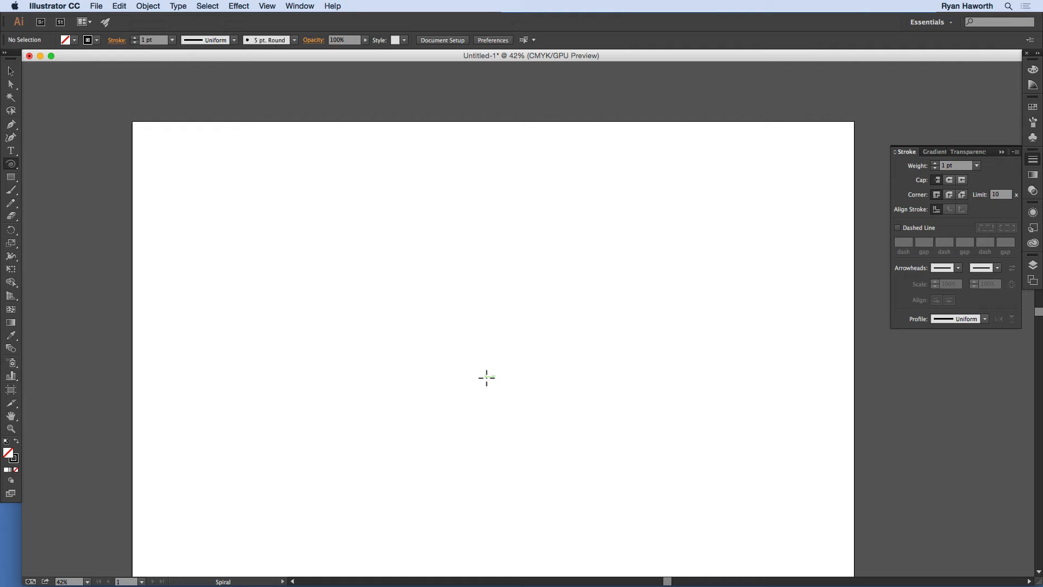
drag(540, 341, 465, 457)
key(Up)
key(Up)
key(Up)
key(Up)
key(Down)
key(Up)
key(super)
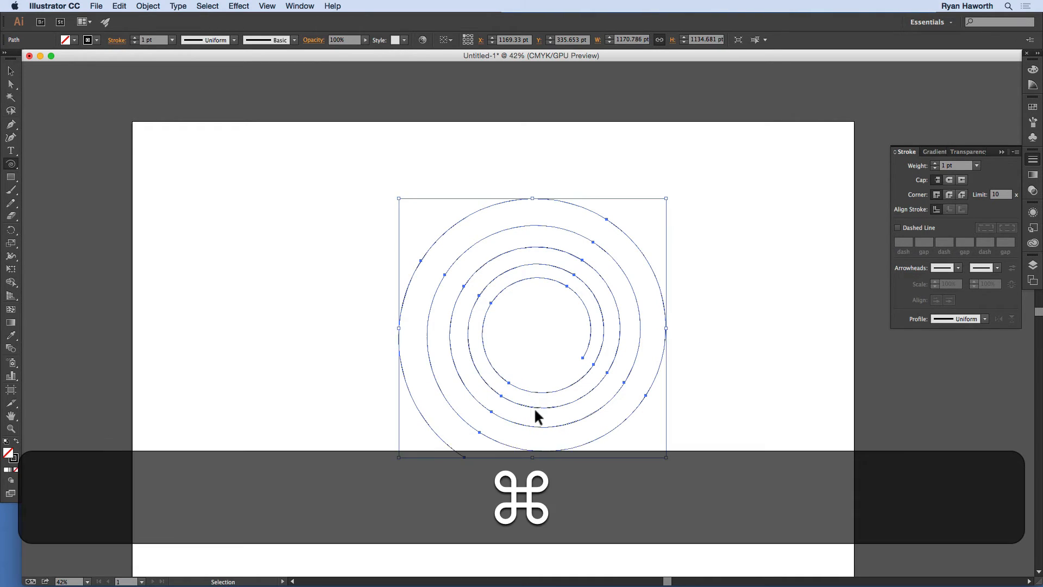
key(super+z)
Draw a smaller test spiral about 813 pt wide and 860 pt high, and delete it.
drag(525, 395, 516, 294)
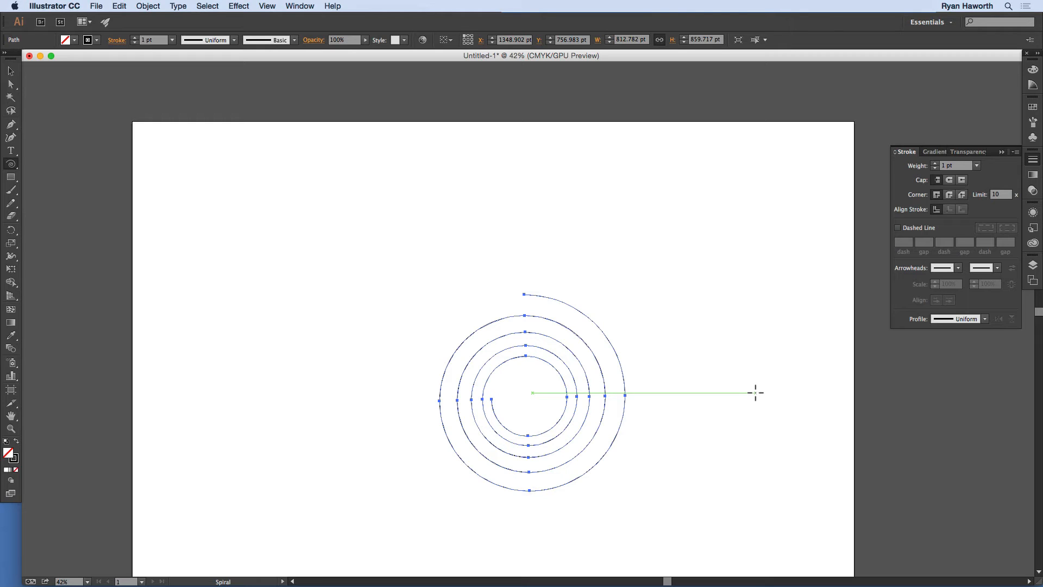
key(super+0)
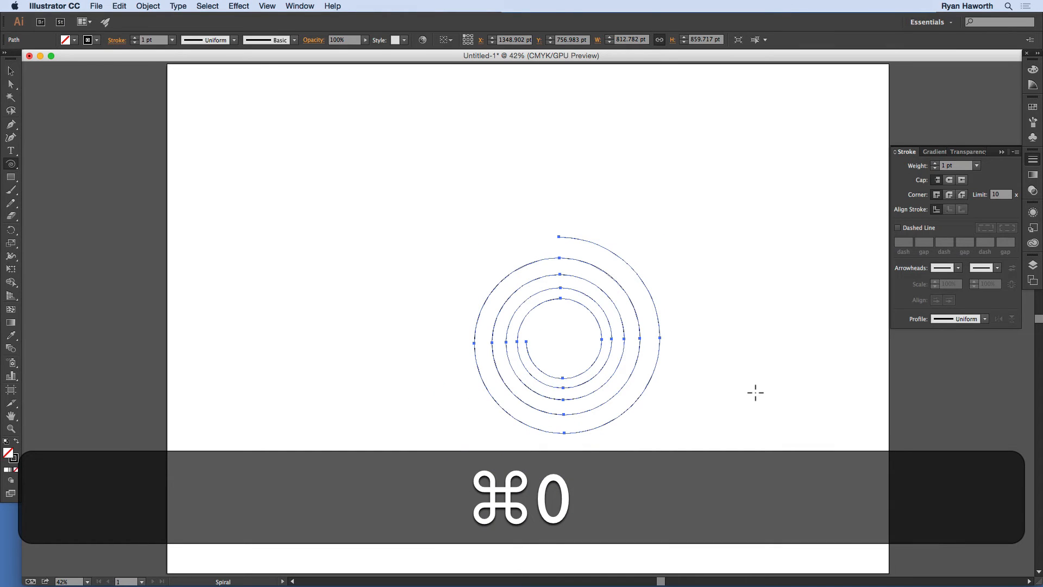
key(BackSpace)
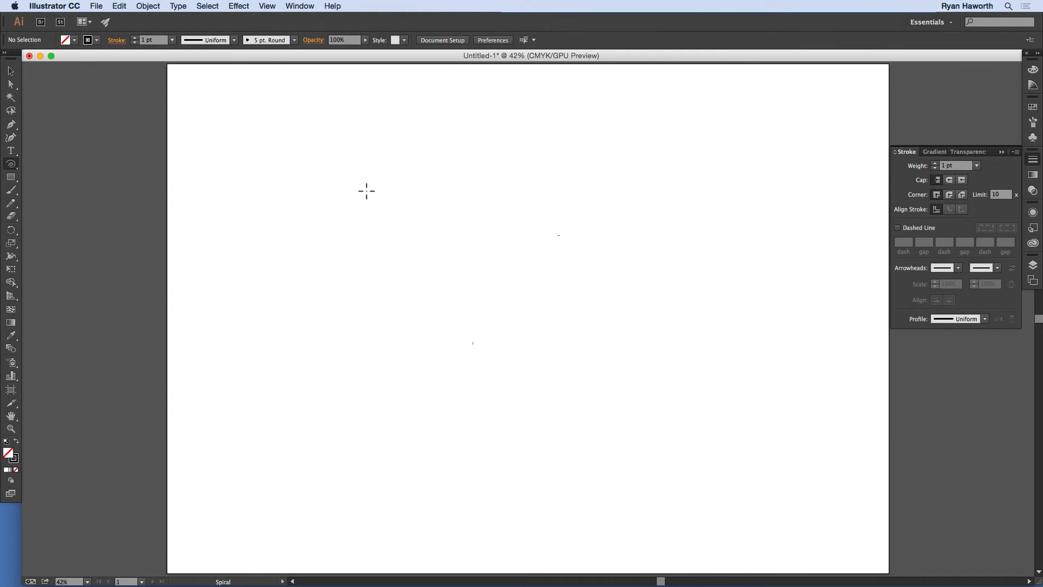
Draw a spiral about 983 by 818 pt in the artboard's upper-left area, adjusting segments and decay so its loops shrink quickly toward the centre.
drag(369, 196, 271, 221)
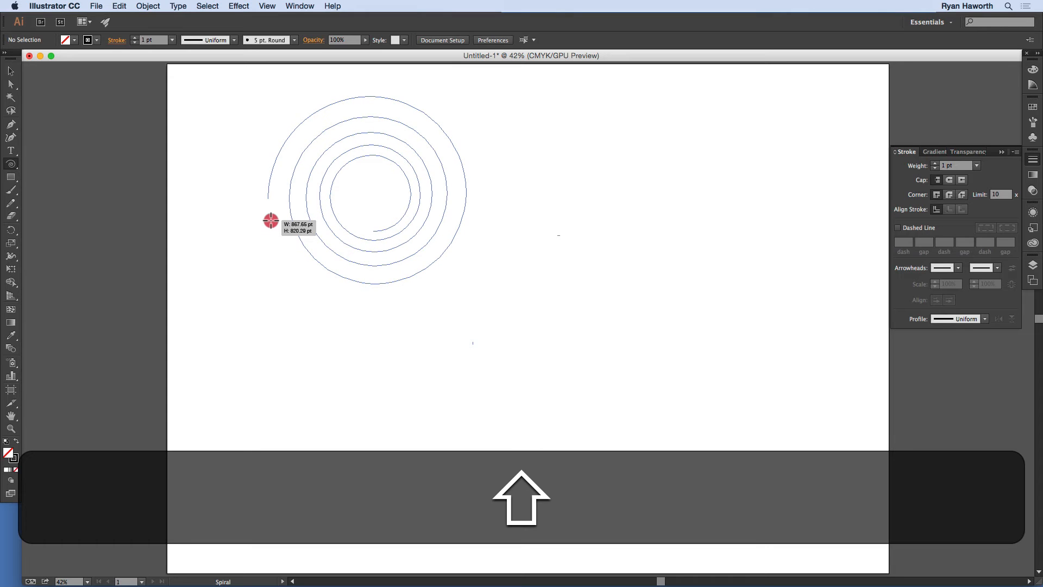
key(Down)
key(Down)
key(Down)
key(Down)
key(Down)
key(Down)
key(Down)
key(Down)
drag(271, 221, 250, 176)
key(Up)
key(Up)
key(Up)
key(Up)
key(Down)
key(Down)
key(Up)
key(Up)
key(Up)
key(Up)
key(Up)
key(Up)
key(super)
key(shift)
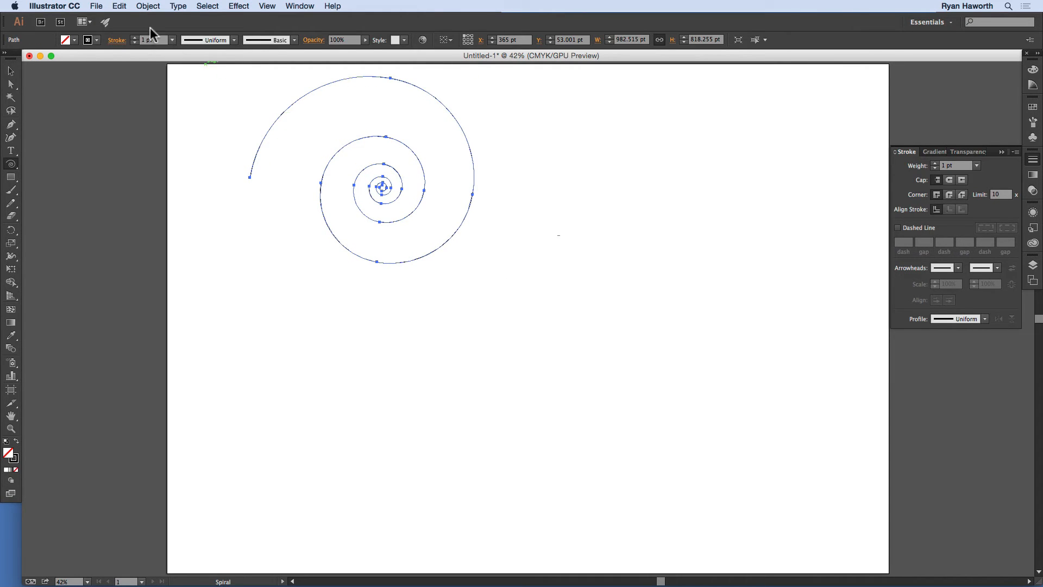
Set the spiral's stroke to 10 pt and apply the long tapered width profile that bulges near one end.
drag(134, 38, 135, 38)
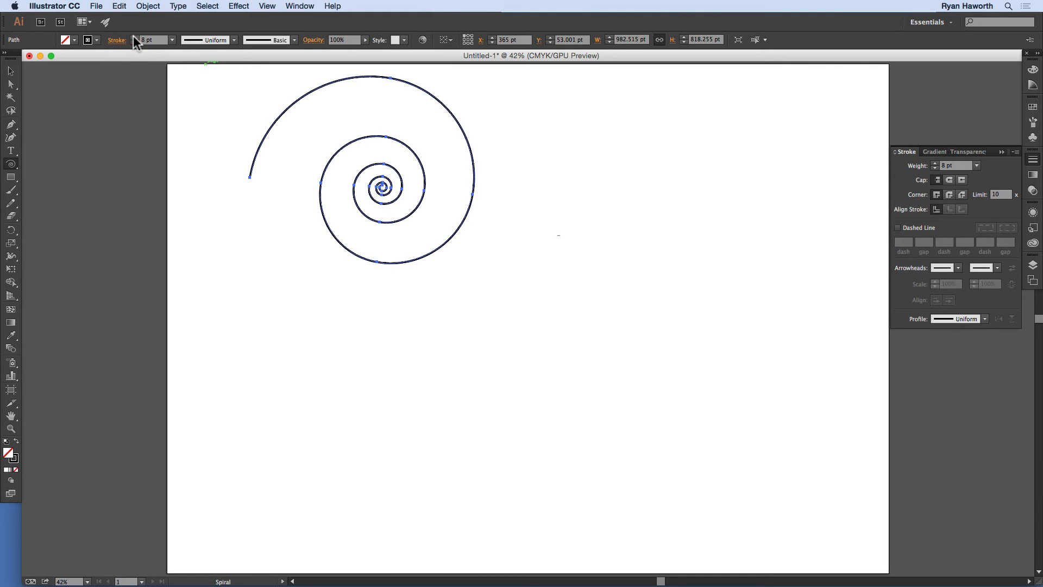
click(235, 41)
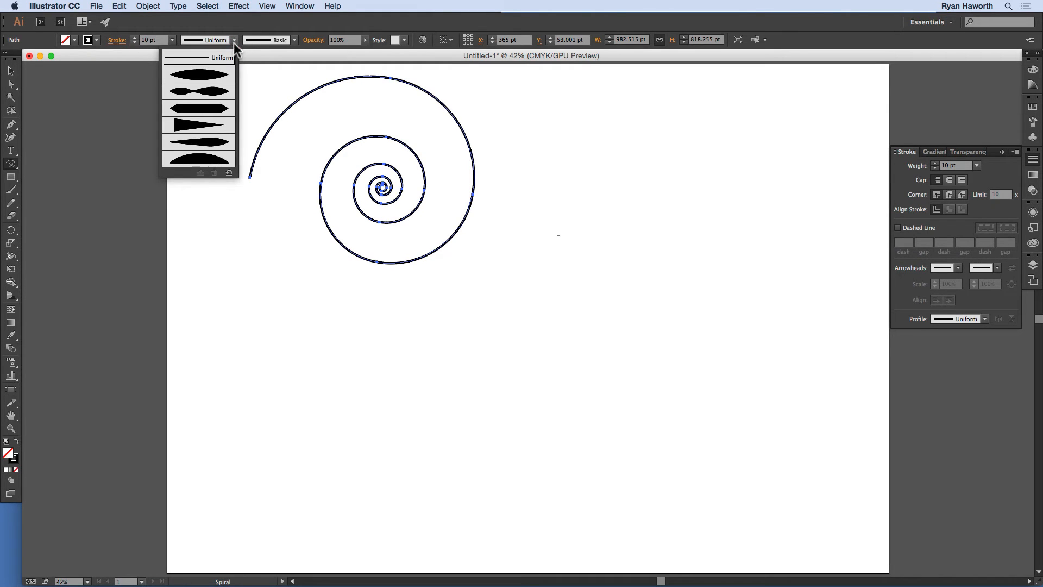
click(212, 144)
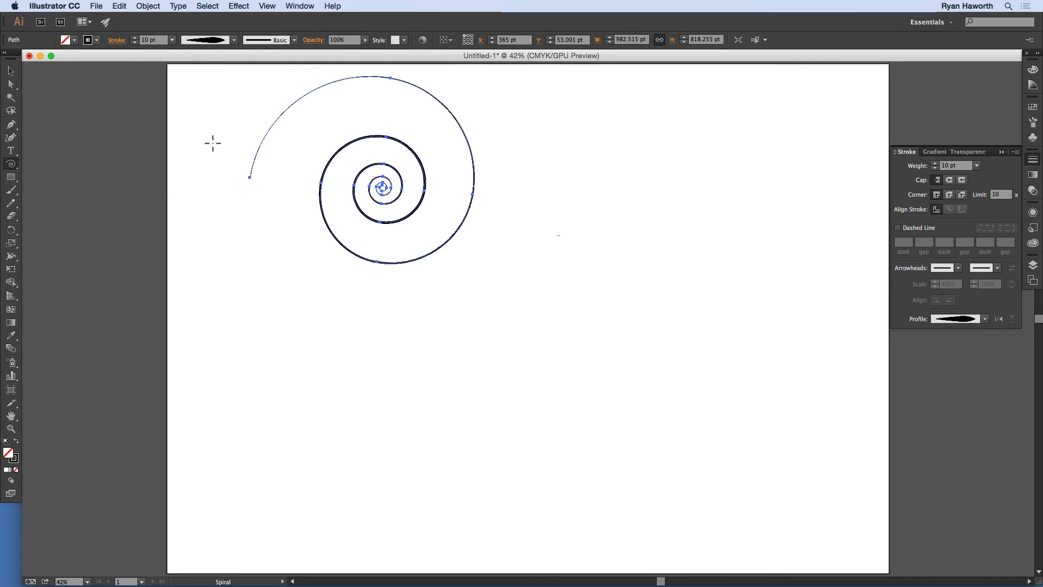
Try the double-bulge width profile on the spiral, restore the long tapered profile, and deselect the spiral.
click(234, 41)
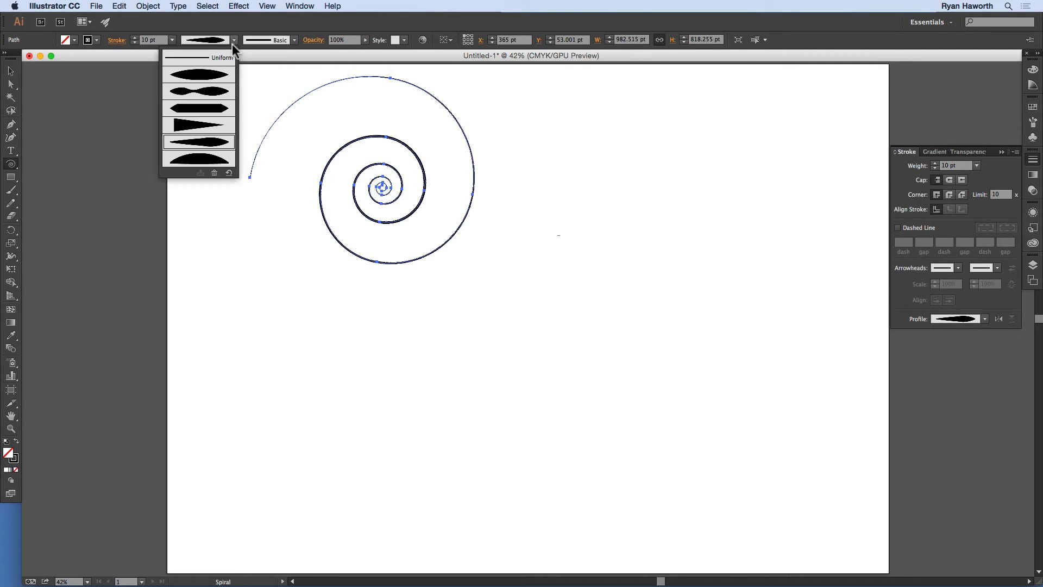
click(215, 91)
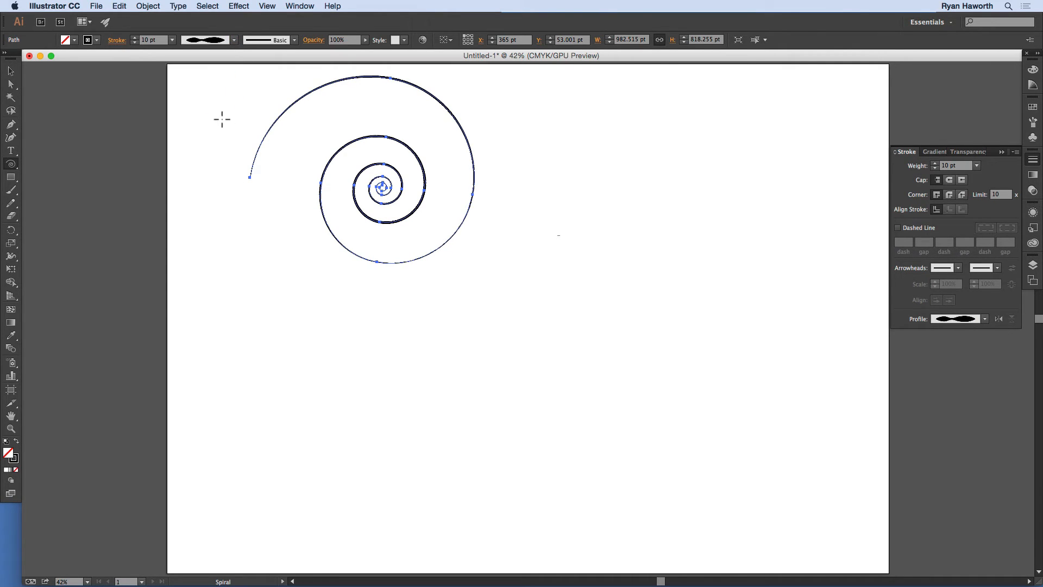
click(226, 41)
click(217, 144)
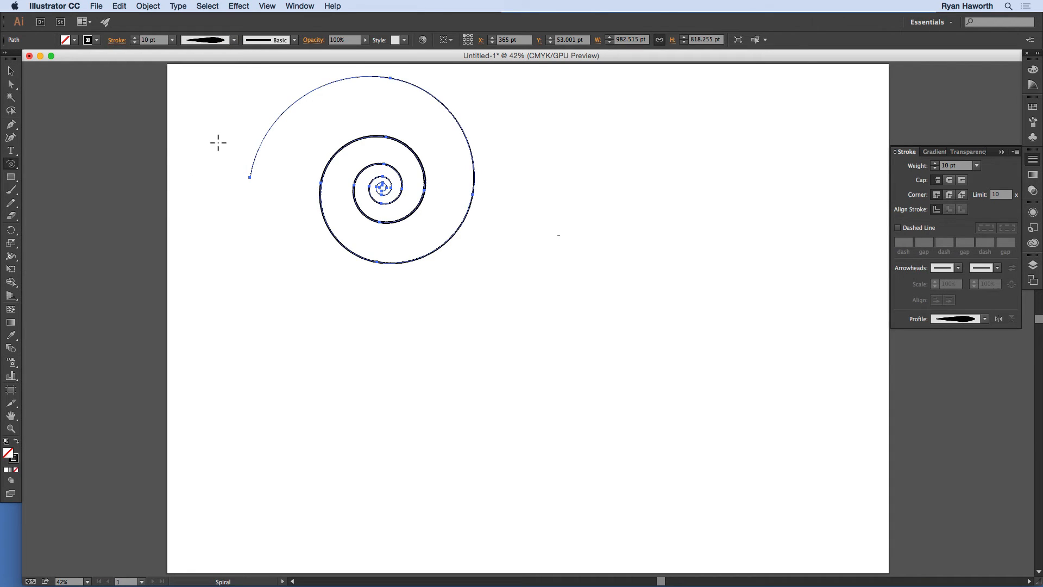
super+click(413, 300)
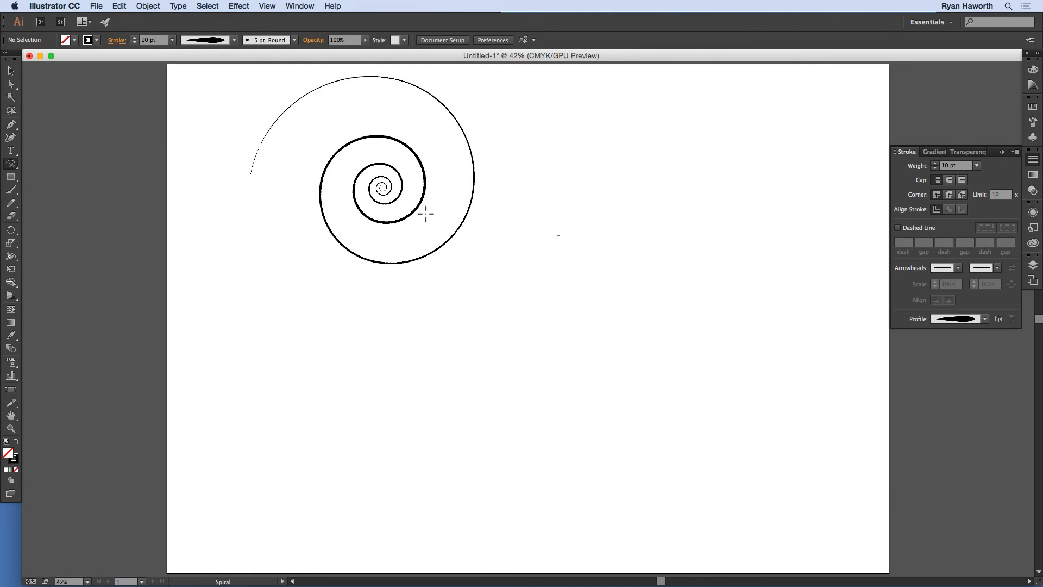
Recolour the spiral's stroke light pink, with about 17% magenta and 0% cyan, yellow and black.
key(v)
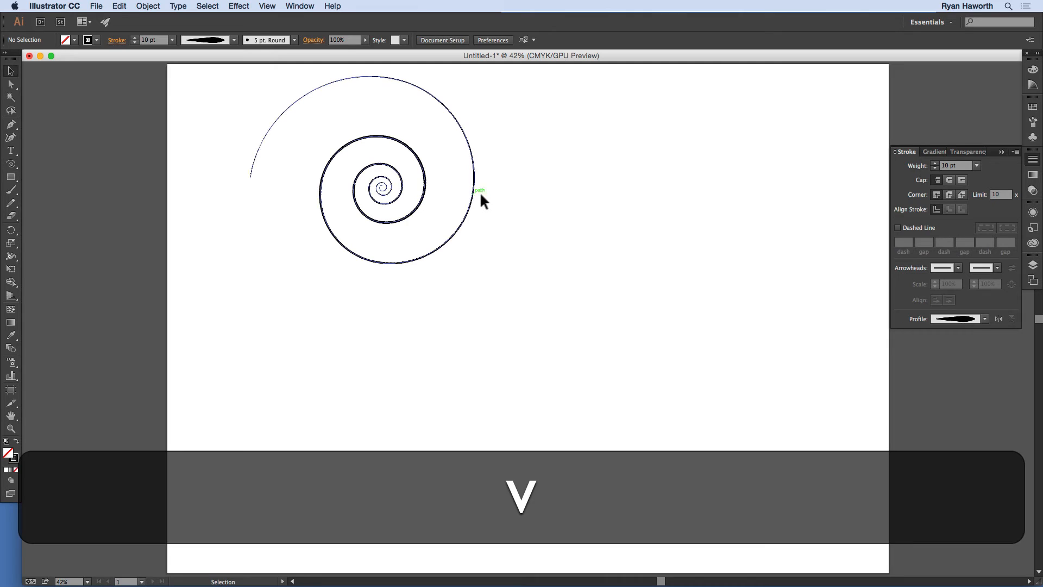
click(369, 220)
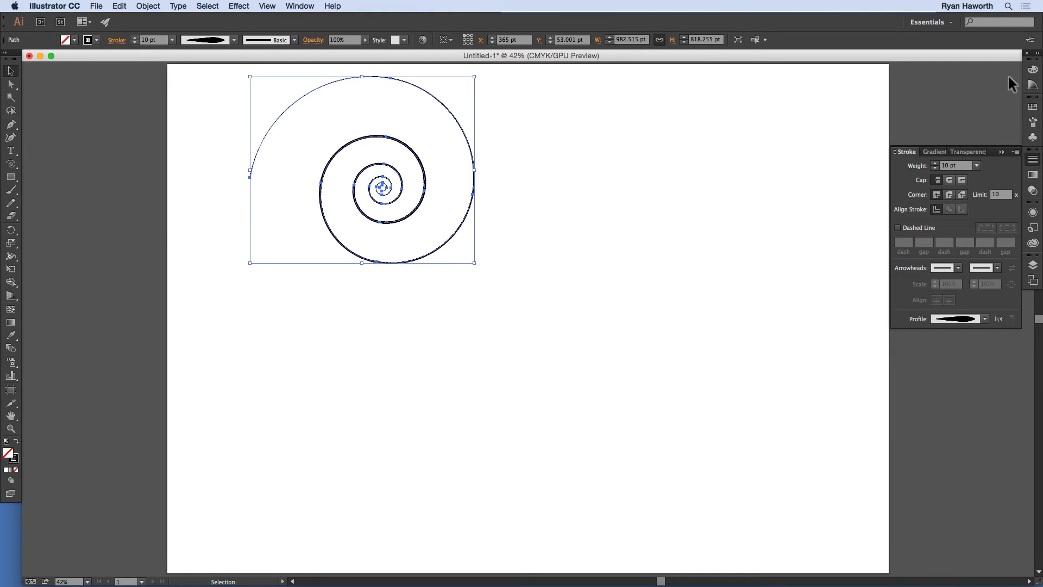
click(1028, 69)
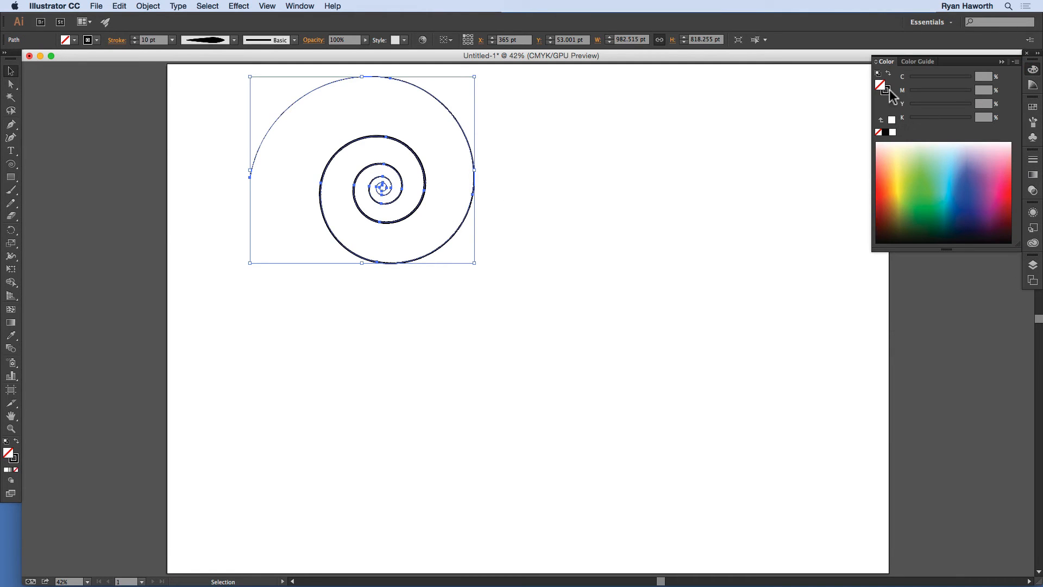
click(887, 91)
mouse_move(933, 166)
mouse_down()
mouse_move(883, 201)
mouse_move(1000, 157)
mouse_move(994, 144)
mouse_up()
click(599, 197)
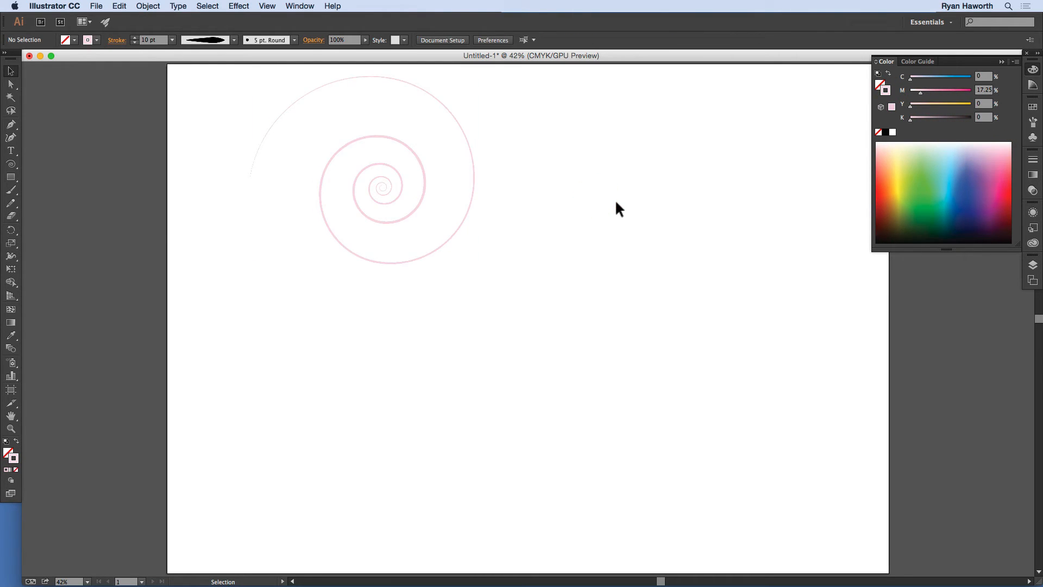
Move the pink spiral down and slightly right on the artboard, and scale it proportionally to about half size.
key(space)
drag(577, 211, 594, 303)
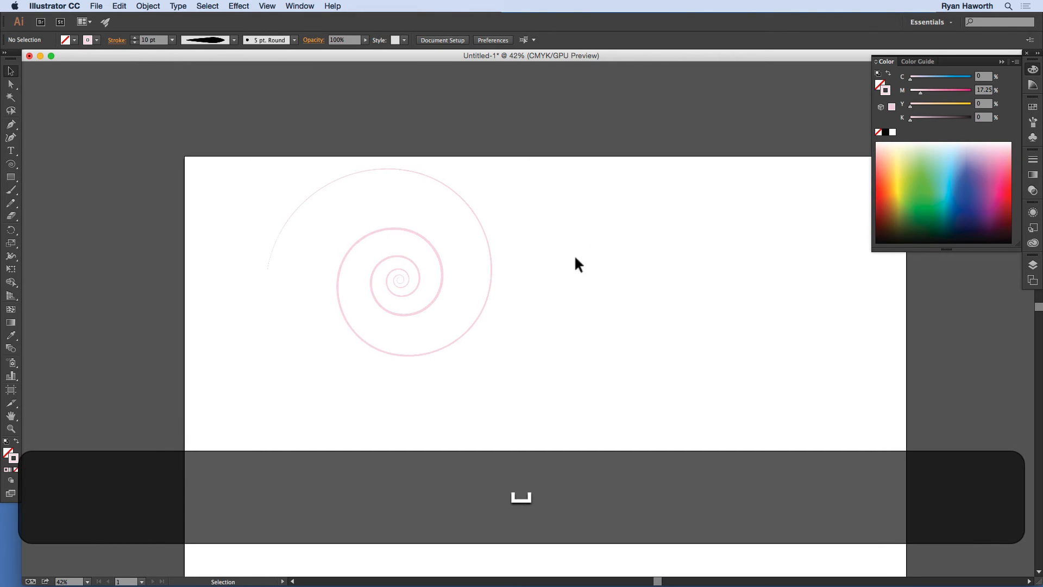
drag(417, 266, 437, 336)
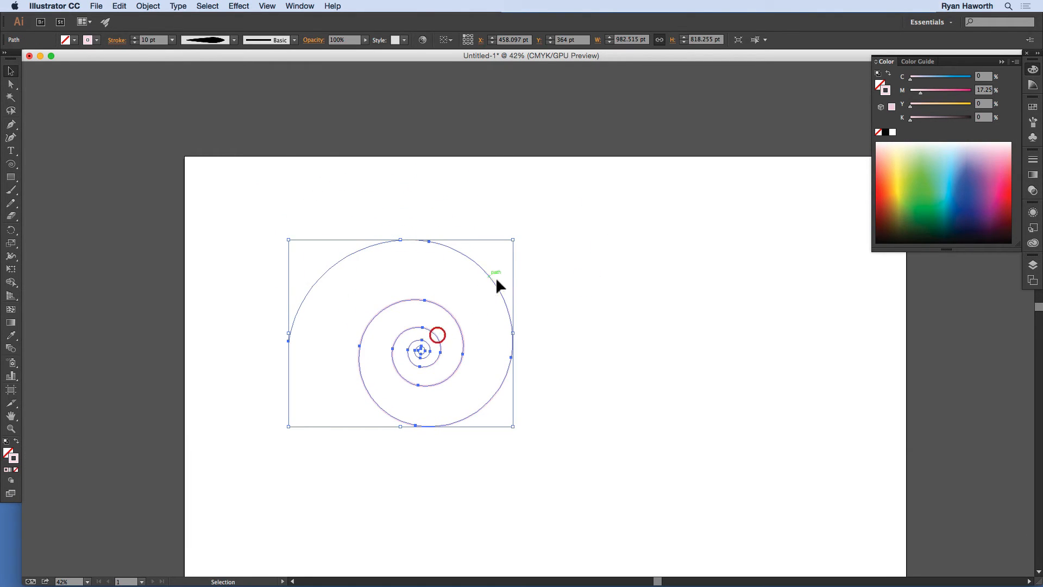
drag(513, 239, 457, 286)
click(490, 267)
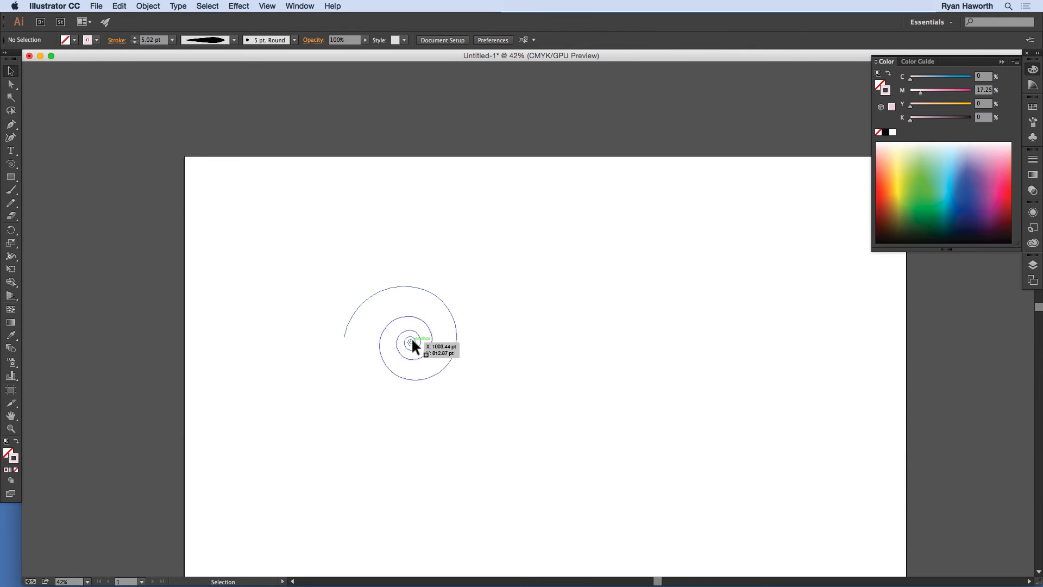
Draw a circle about 320 pt in diameter centred on the spiral's inner end.
key(l)
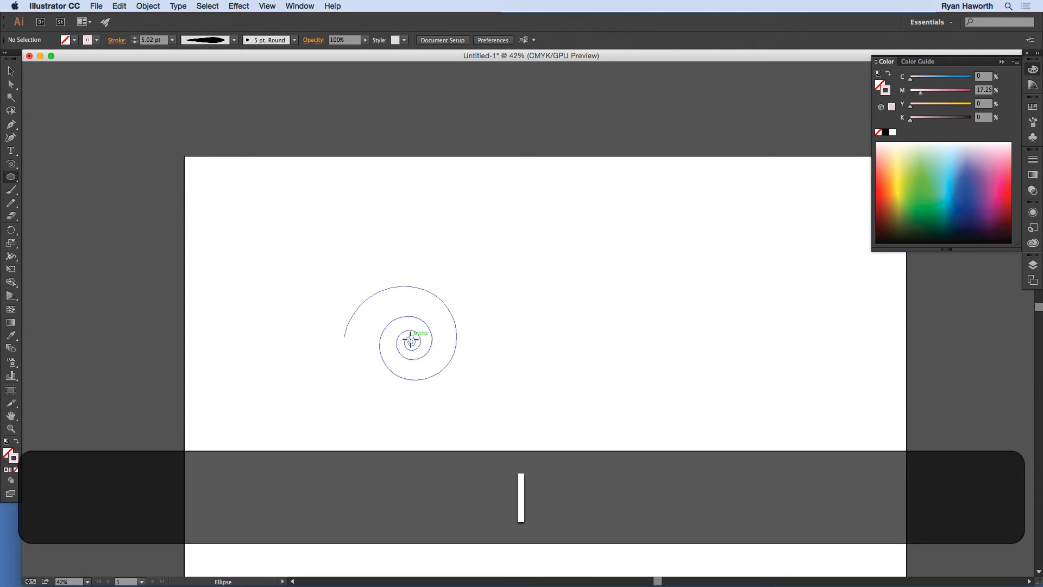
key(super+space)
drag(413, 342, 679, 494)
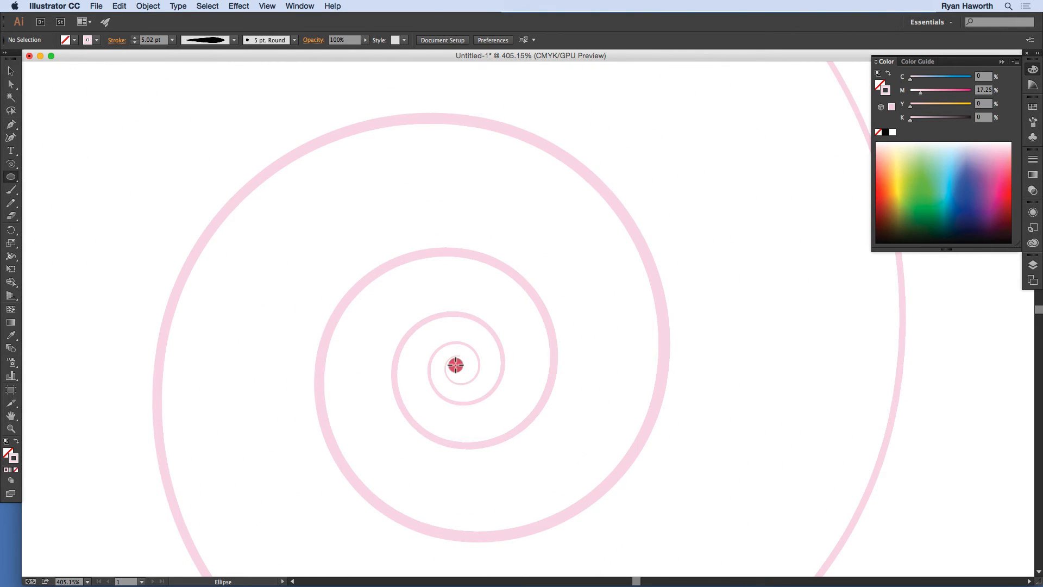
drag(456, 364, 103, 198)
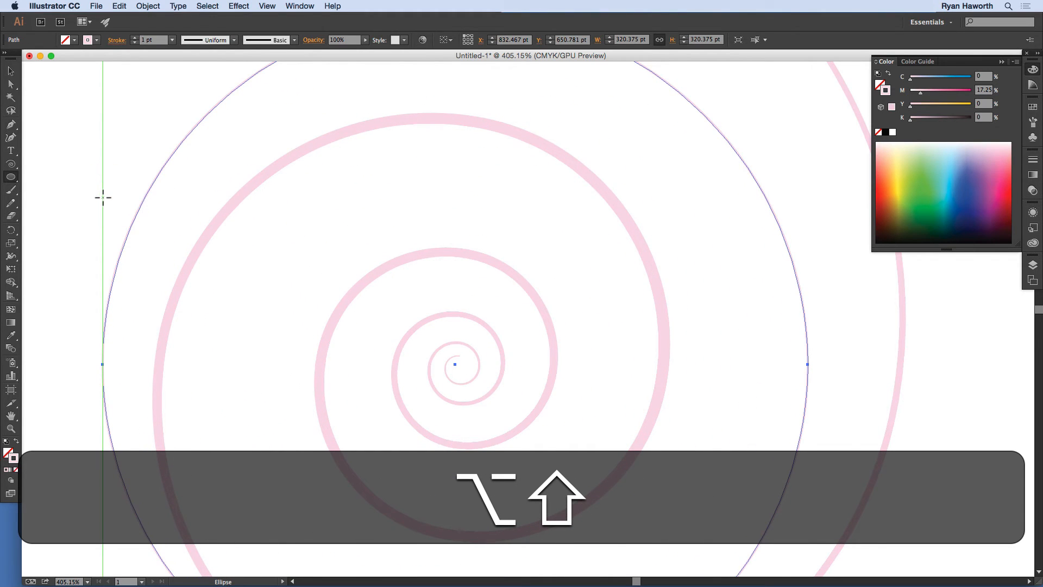
Give the circle a solid black fill with no stroke.
key(super+minus)
key(super+minus)
key(super+minus)
key(super+minus)
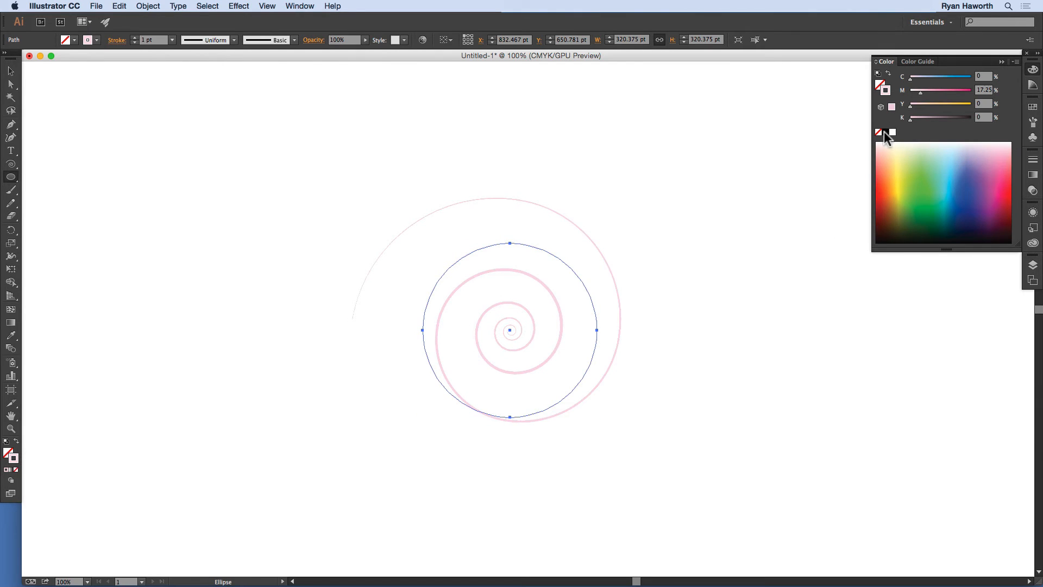
click(885, 132)
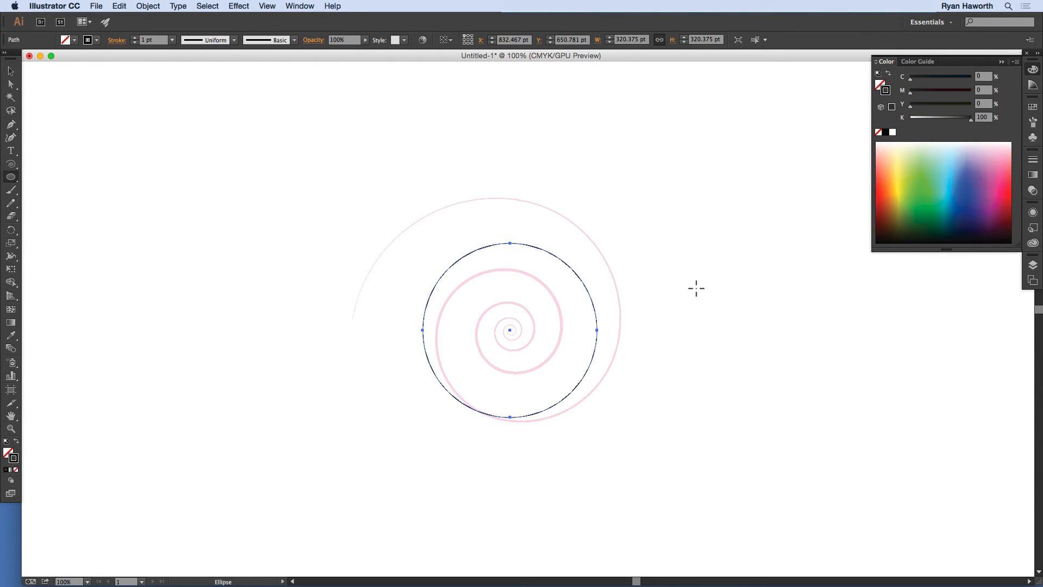
key(shift+x)
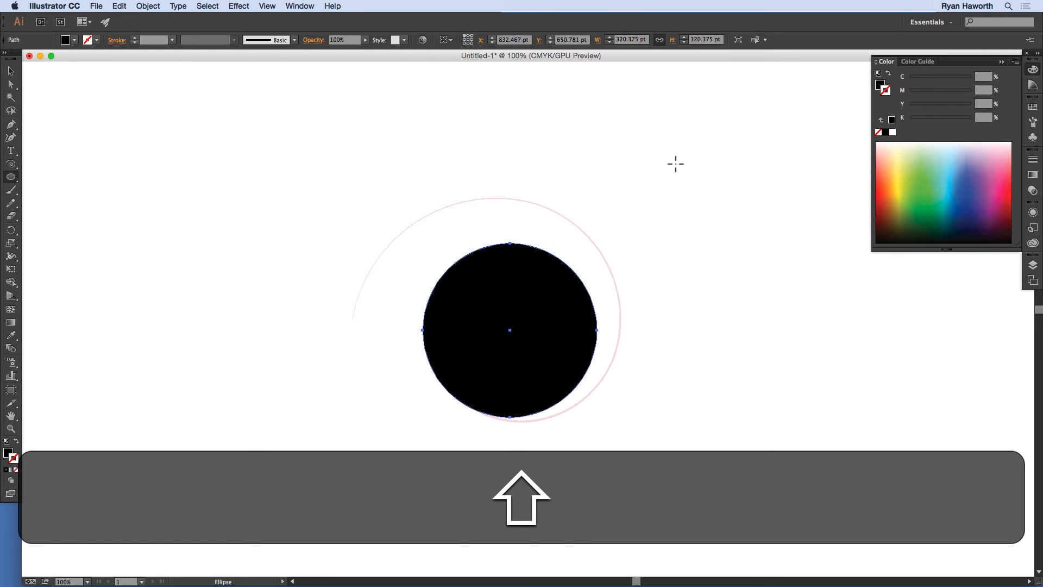
Send the black circle behind the pink spiral and deselect it.
key(shift+super+bracketleft)
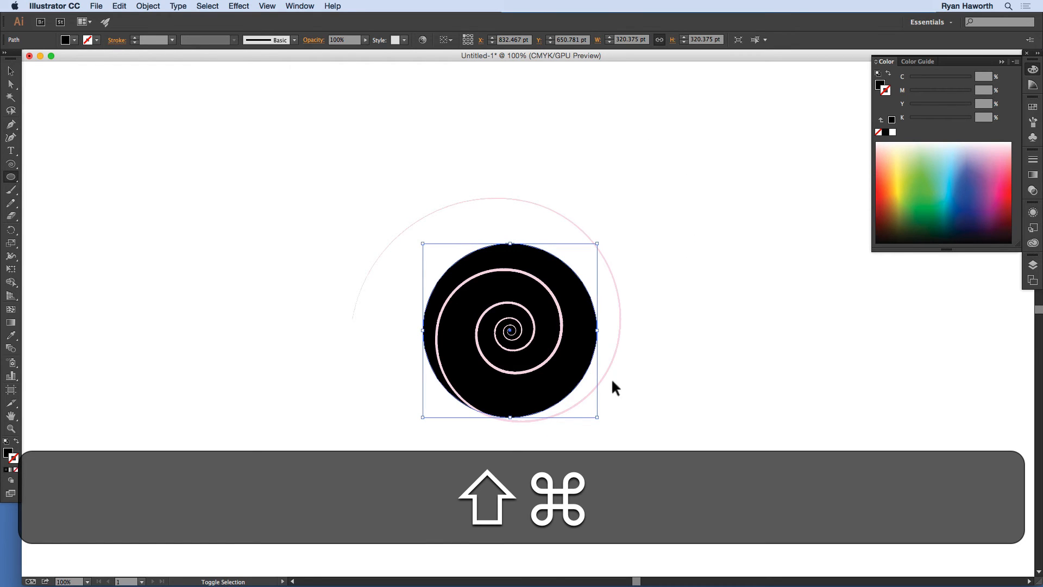
click(647, 376)
key(Escape)
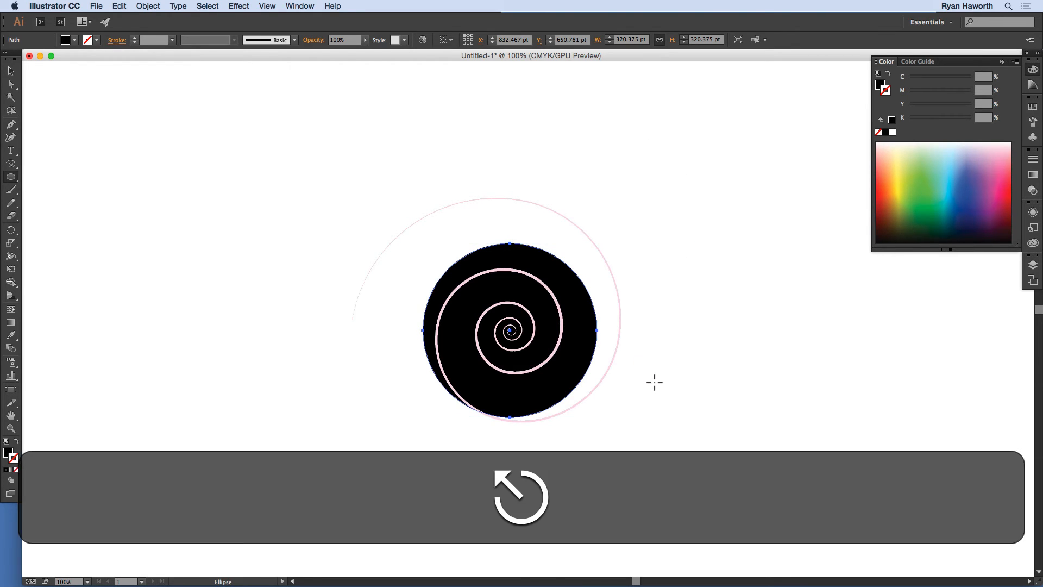
super+click(654, 380)
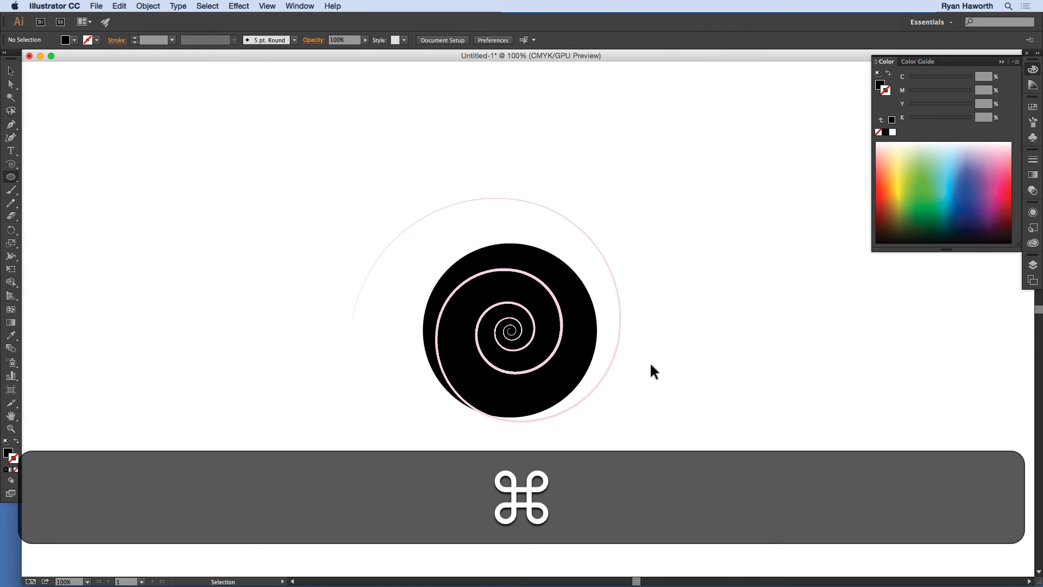
key(super+minus)
key(super+minus)
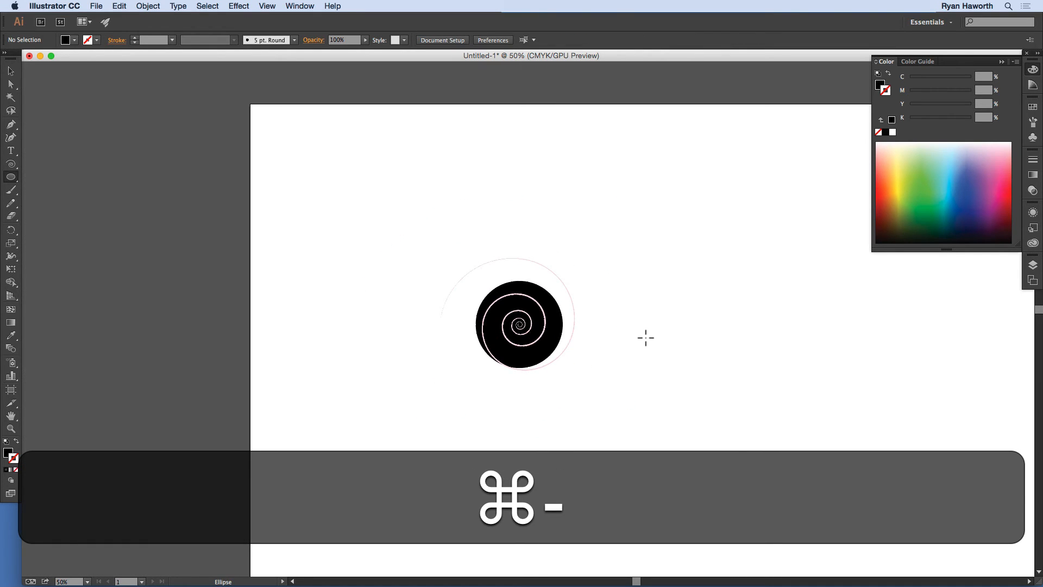
Enlarge the black circle proportionally from its centre to about 588 pt in diameter so it encloses the whole spiral.
super+click(559, 339)
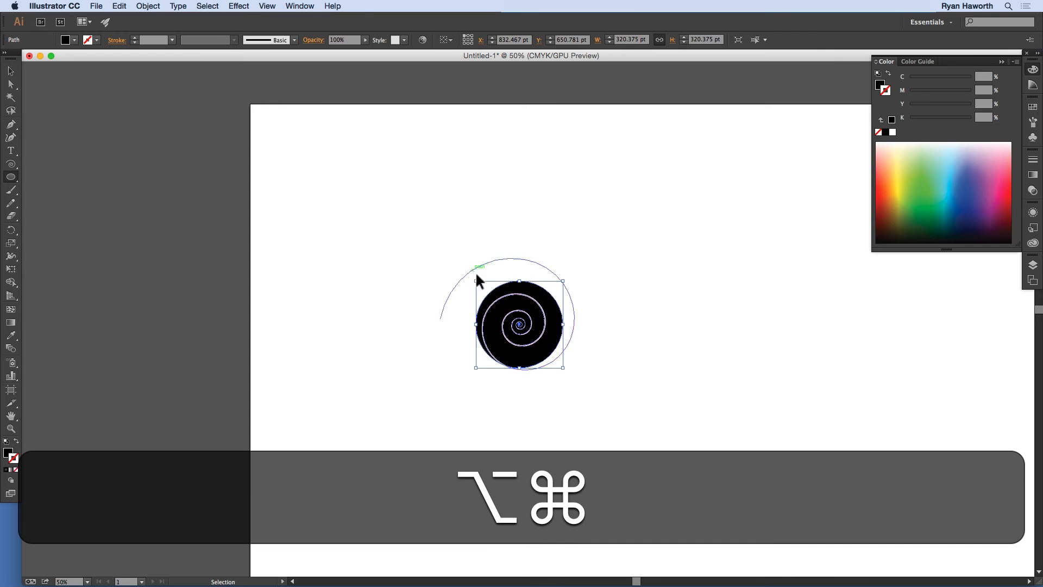
drag(477, 281, 424, 244)
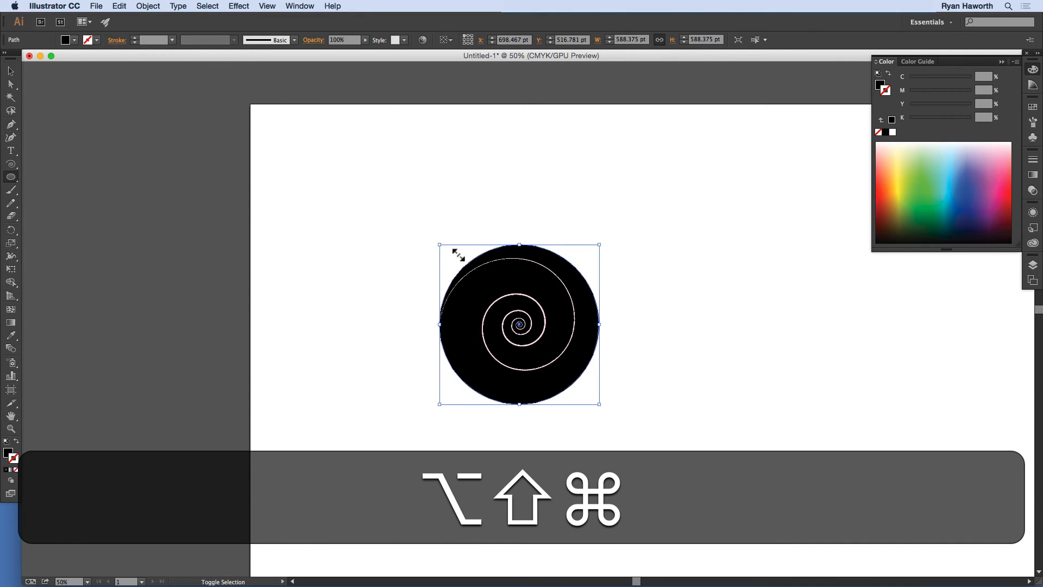
alt+shift+super+click(620, 338)
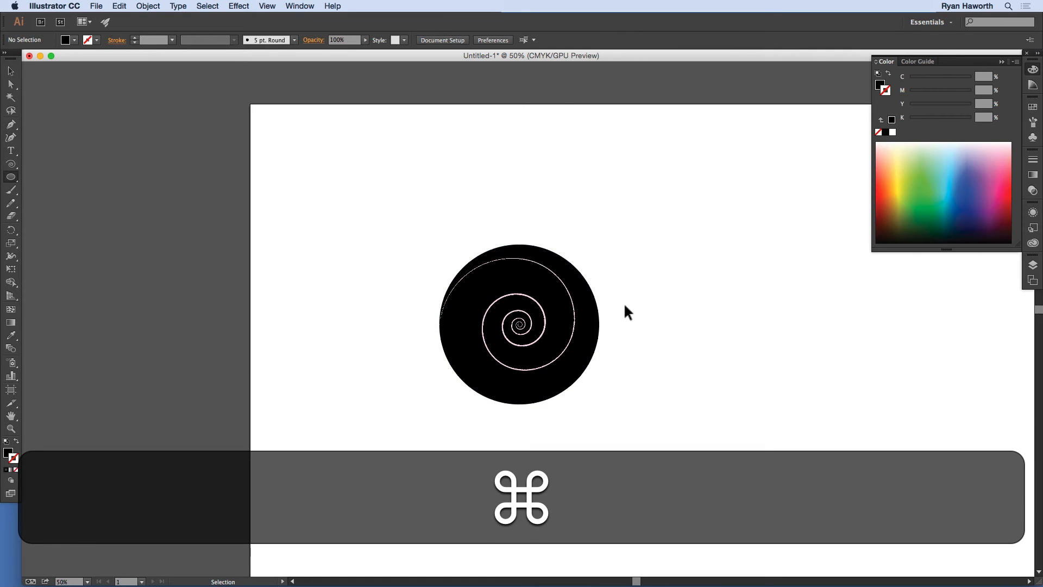
Duplicate the black circle and its spiral horizontally to the right so the two circles touch edge to edge.
key(super+minus)
key(space)
drag(594, 365, 488, 388)
drag(370, 253, 514, 408)
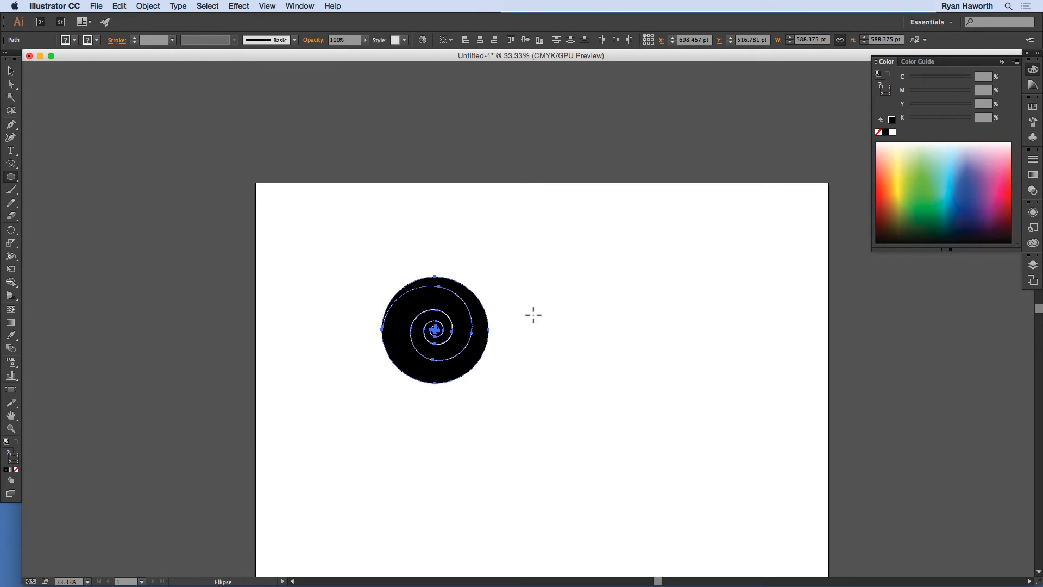
key(v)
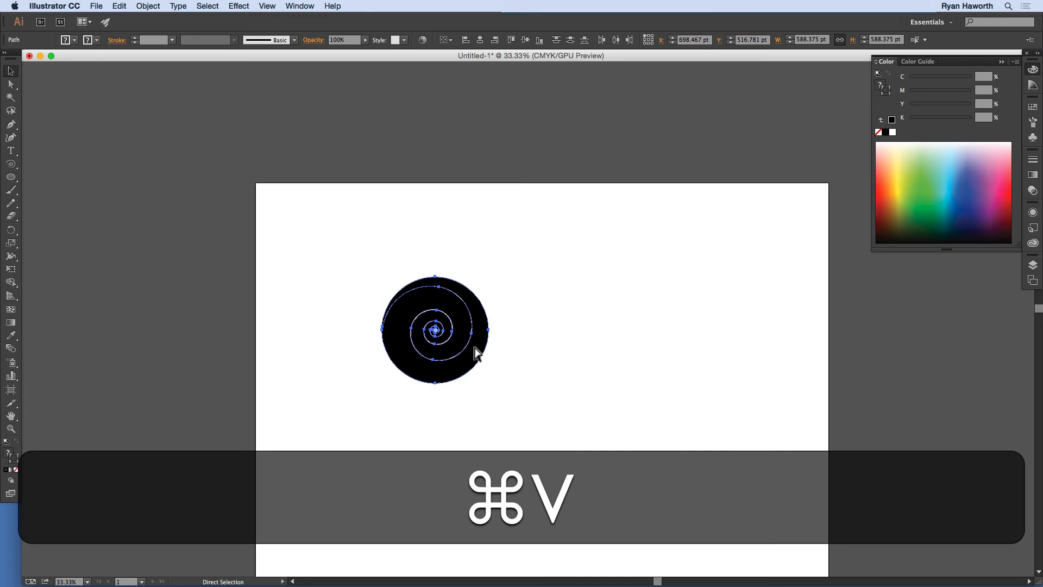
drag(478, 352, 585, 352)
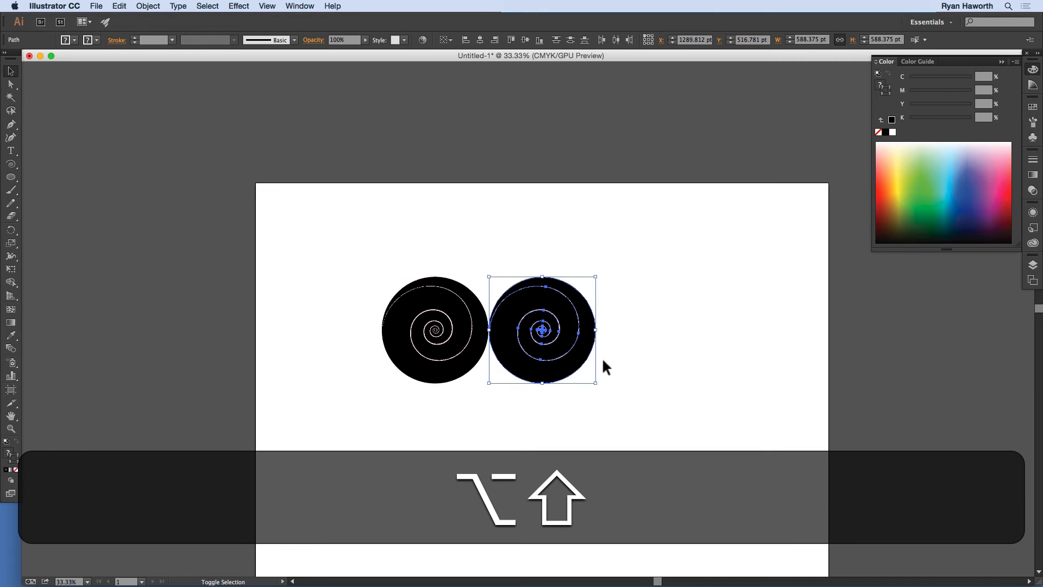
click(652, 320)
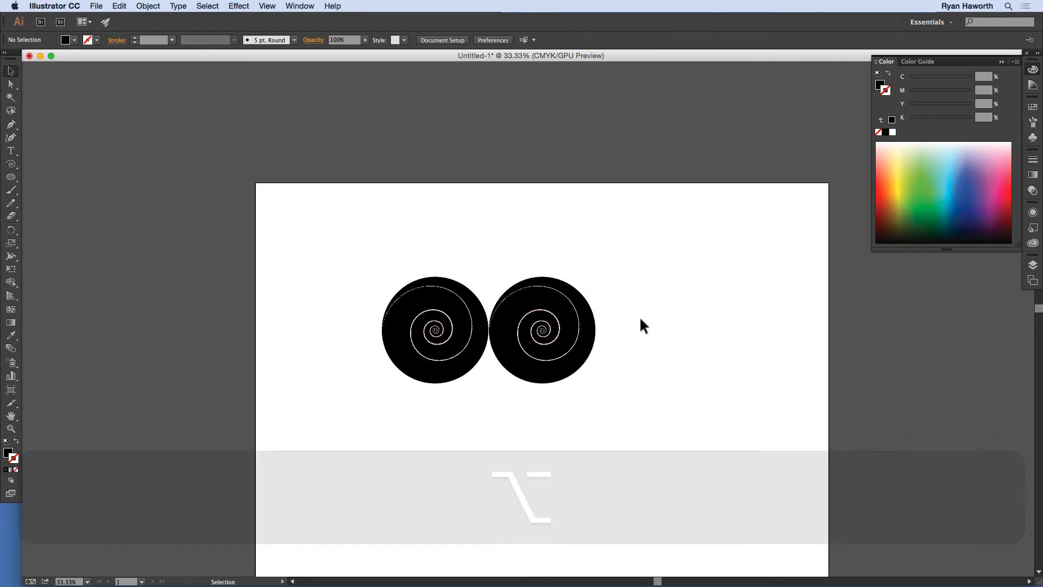
Colour the second spiral's stroke green and give its circle a pale lavender fill with no stroke.
click(578, 335)
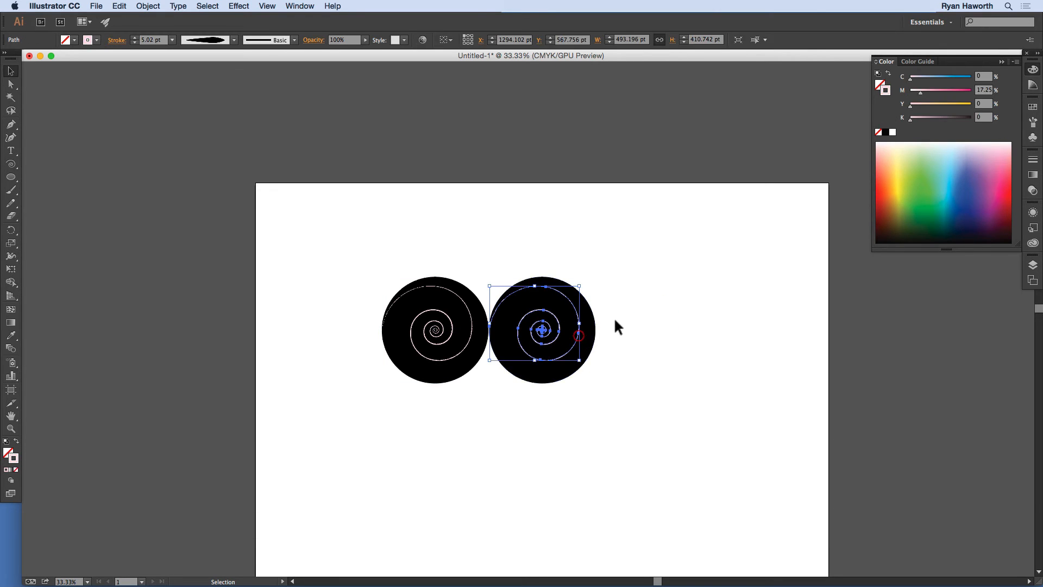
drag(922, 241, 919, 178)
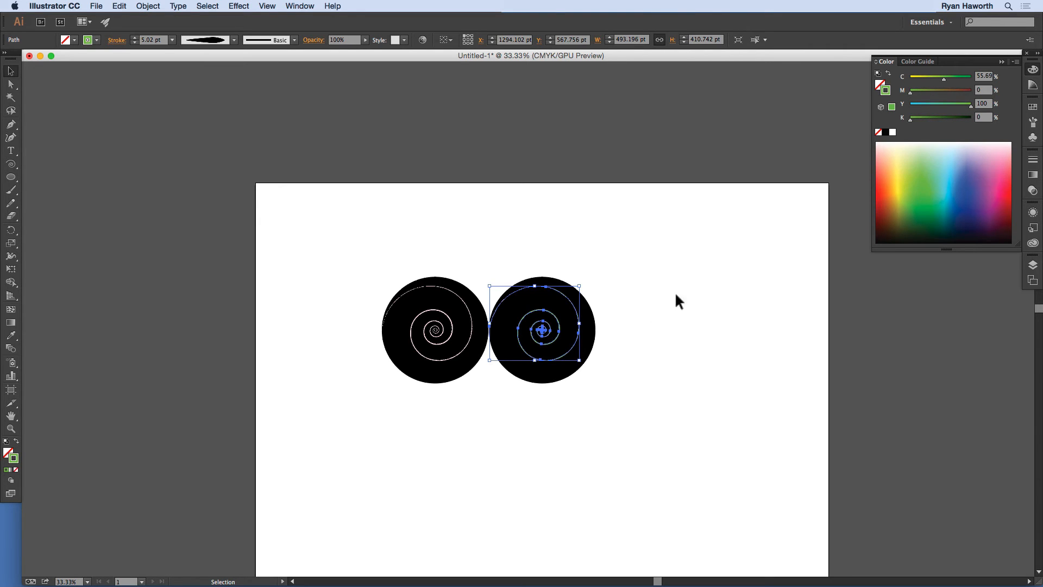
click(596, 329)
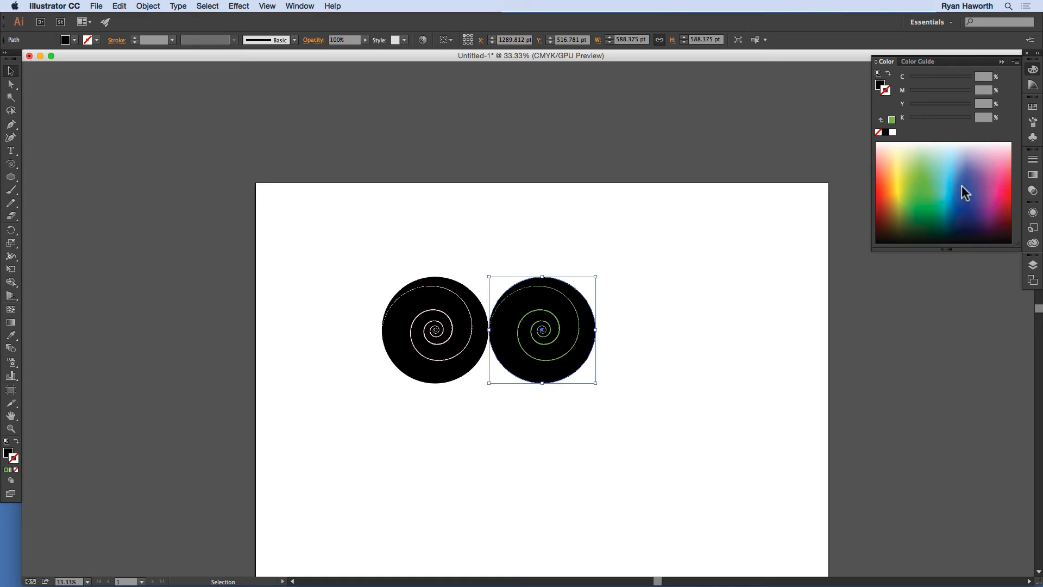
mouse_move(965, 193)
mouse_down()
mouse_move(956, 182)
mouse_move(970, 180)
mouse_move(988, 142)
mouse_move(955, 143)
mouse_move(964, 145)
mouse_up()
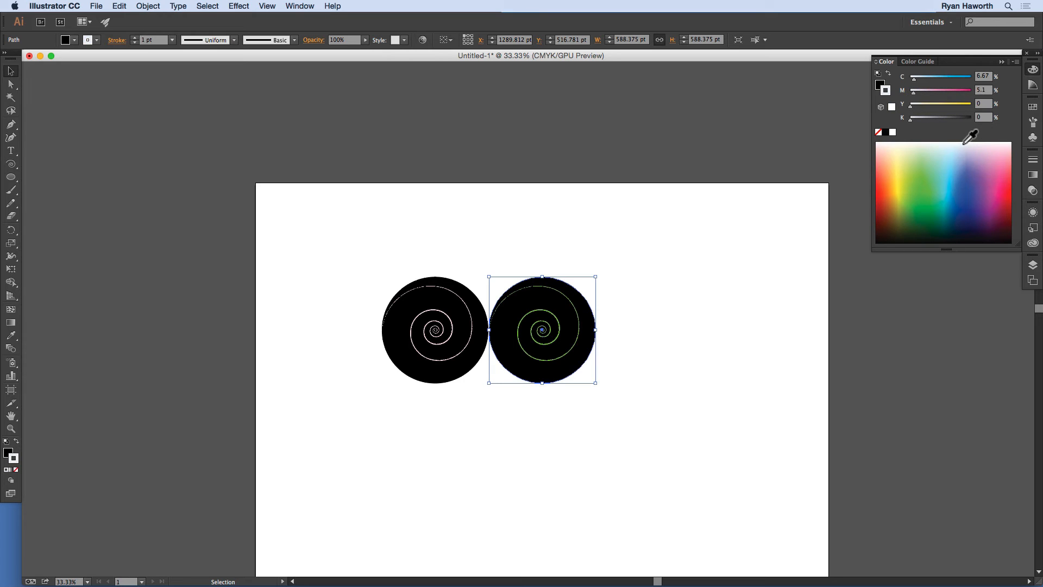
key(shift+x)
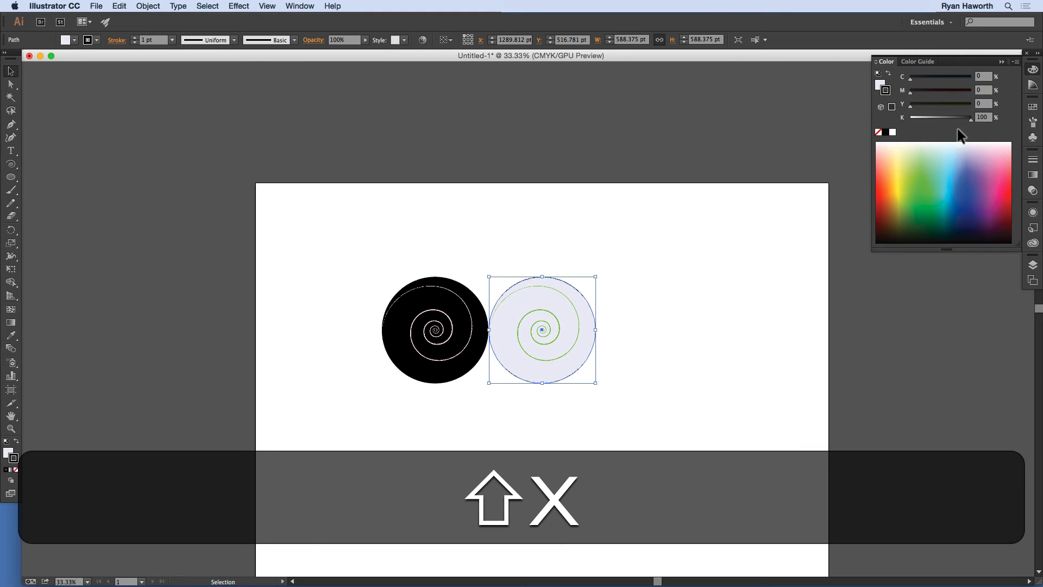
click(878, 132)
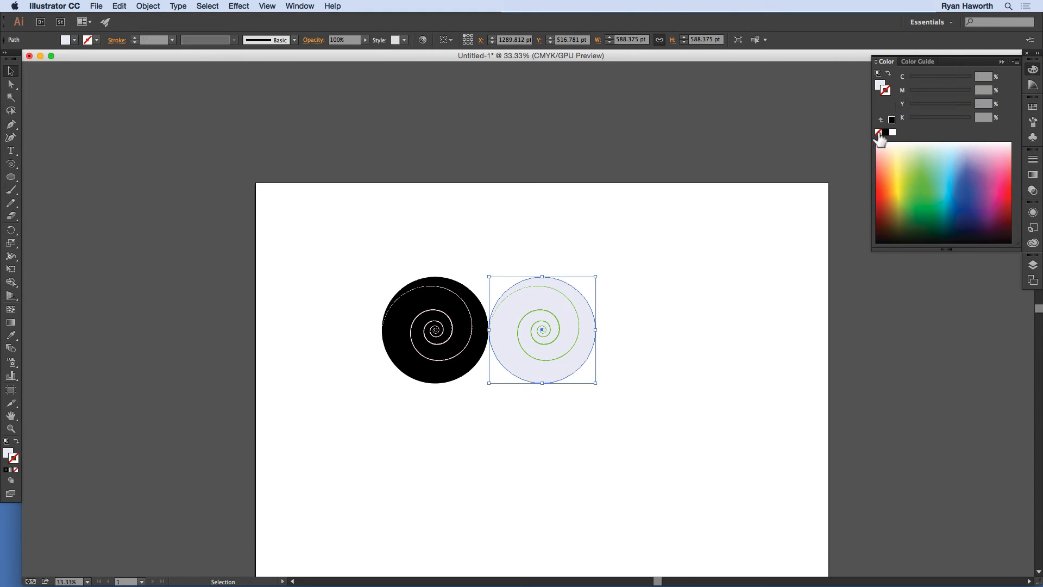
click(644, 334)
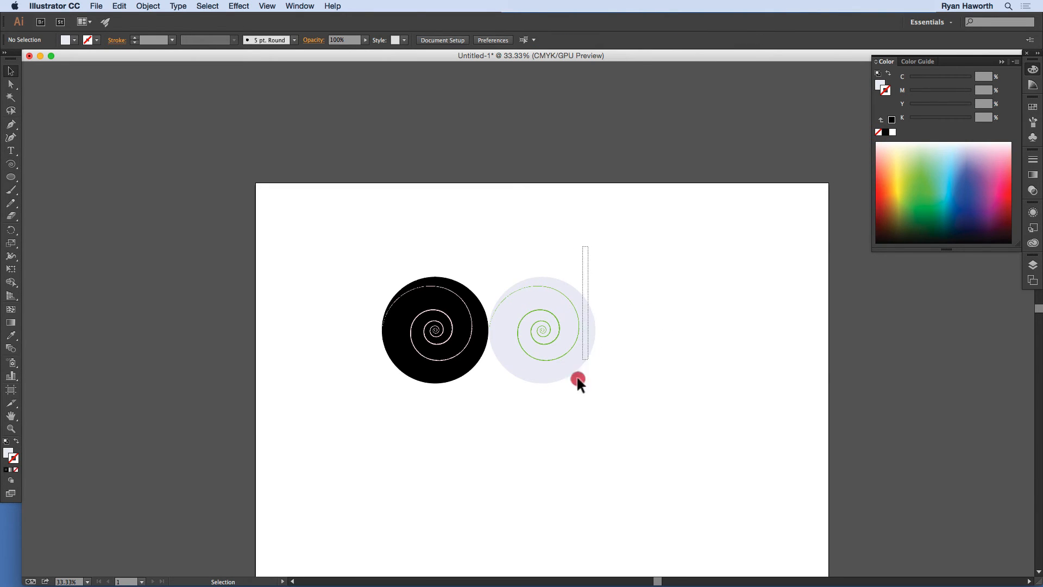
Duplicate the lavender circle and green spiral to the right, edge to edge, and fill the new circle red with no stroke.
drag(549, 330, 659, 328)
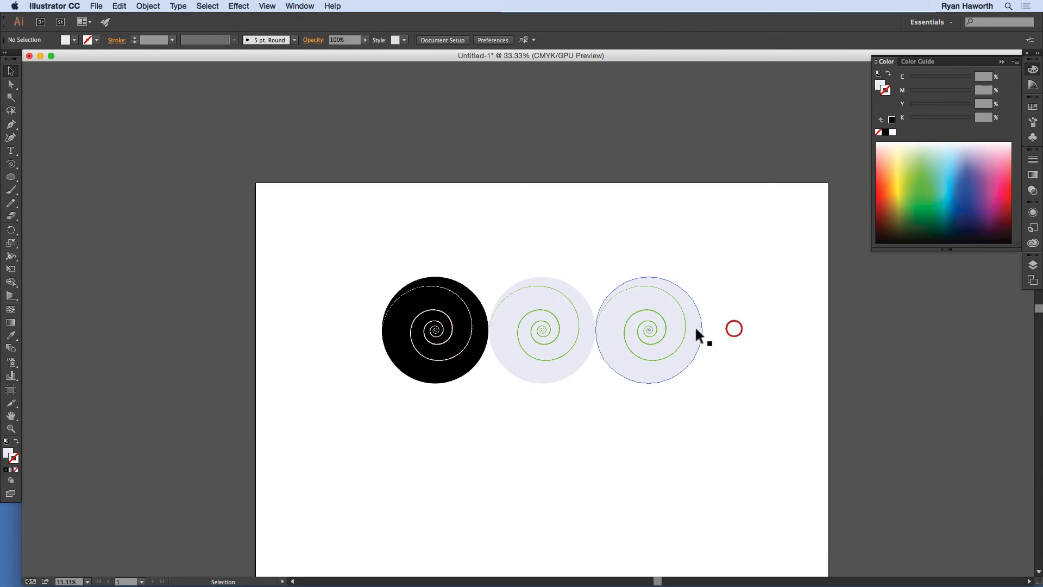
click(698, 334)
click(884, 193)
drag(882, 197, 879, 192)
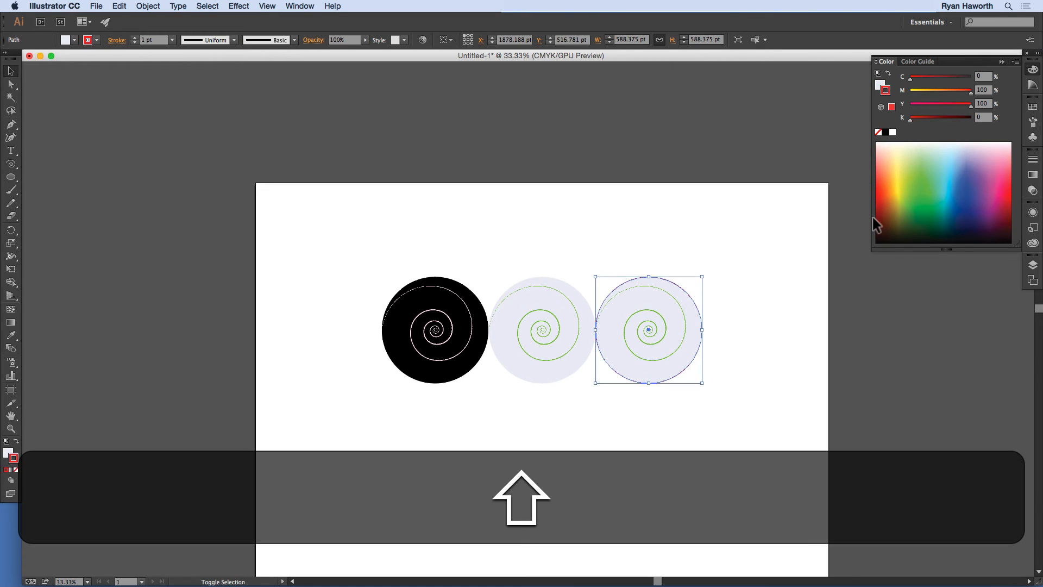
key(shift+x)
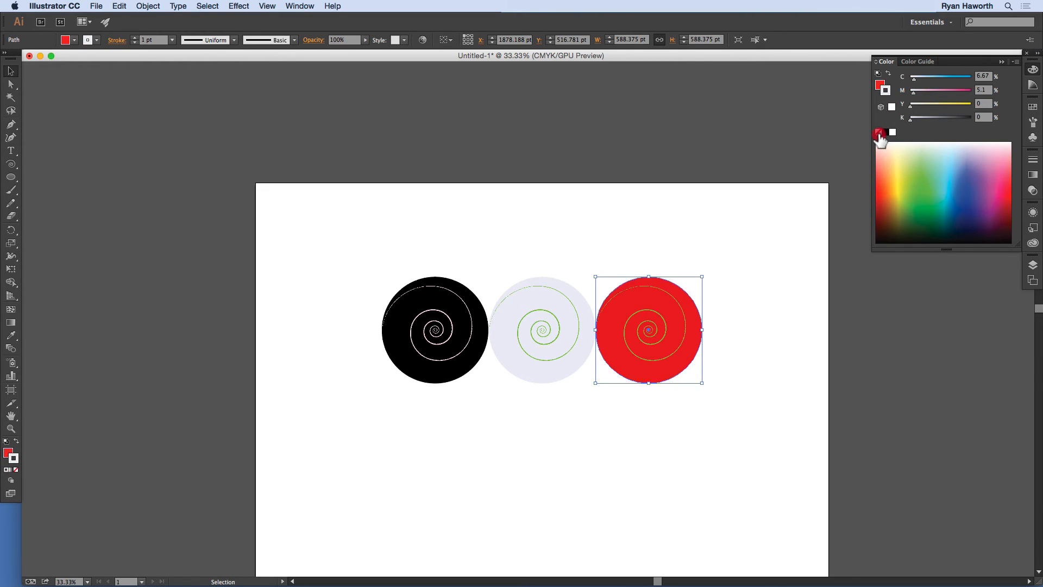
click(878, 132)
click(720, 324)
Colour the stroke of the spiral on the red circle yellow-orange.
click(685, 332)
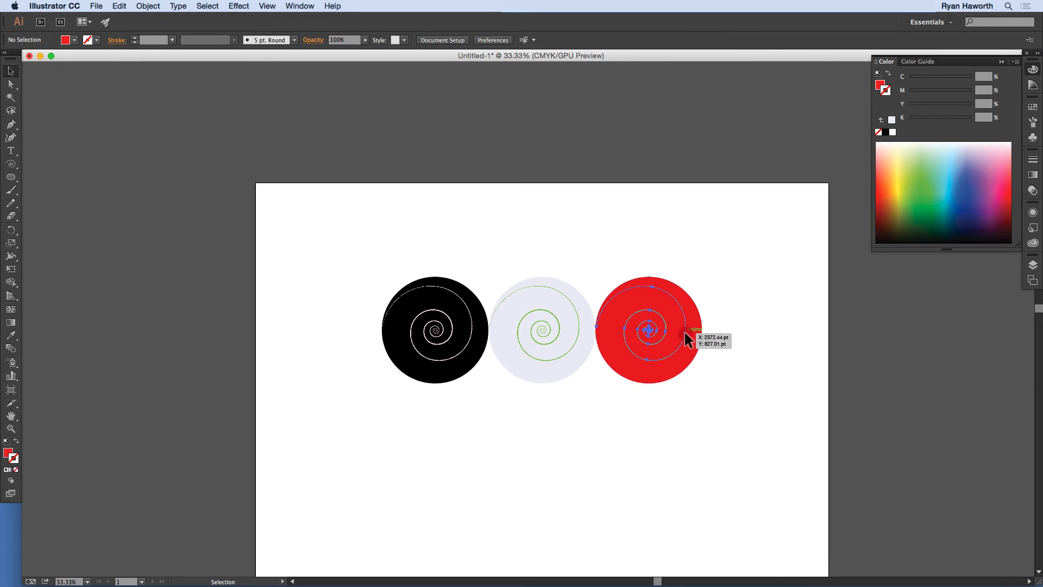
drag(897, 184, 894, 191)
click(699, 370)
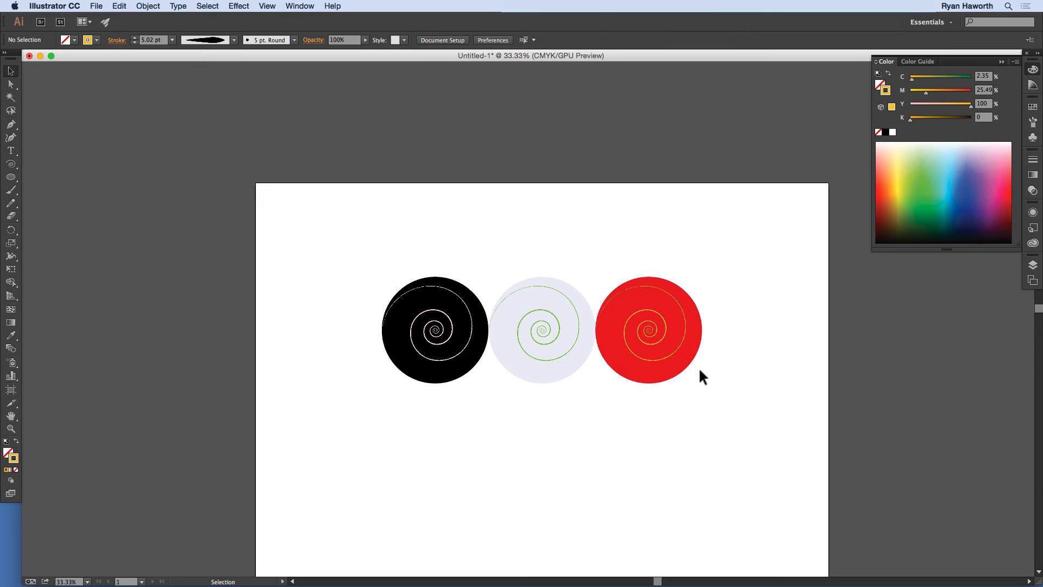
Duplicate the row of three spiral circles directly below and shift the copied row left by about half a circle's width.
drag(709, 251, 432, 403)
drag(544, 335, 536, 423)
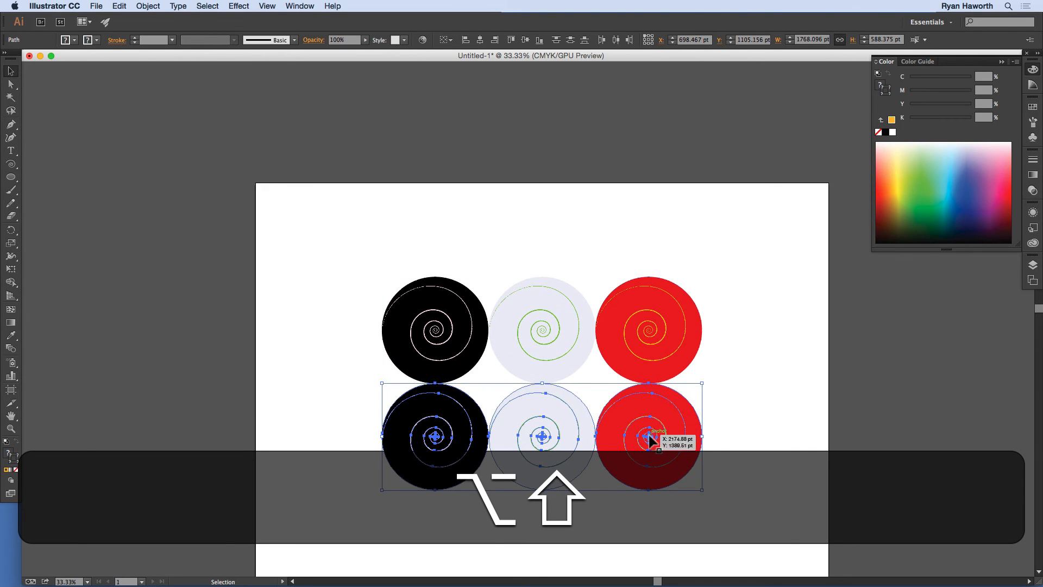
drag(647, 436, 597, 433)
key(super+z)
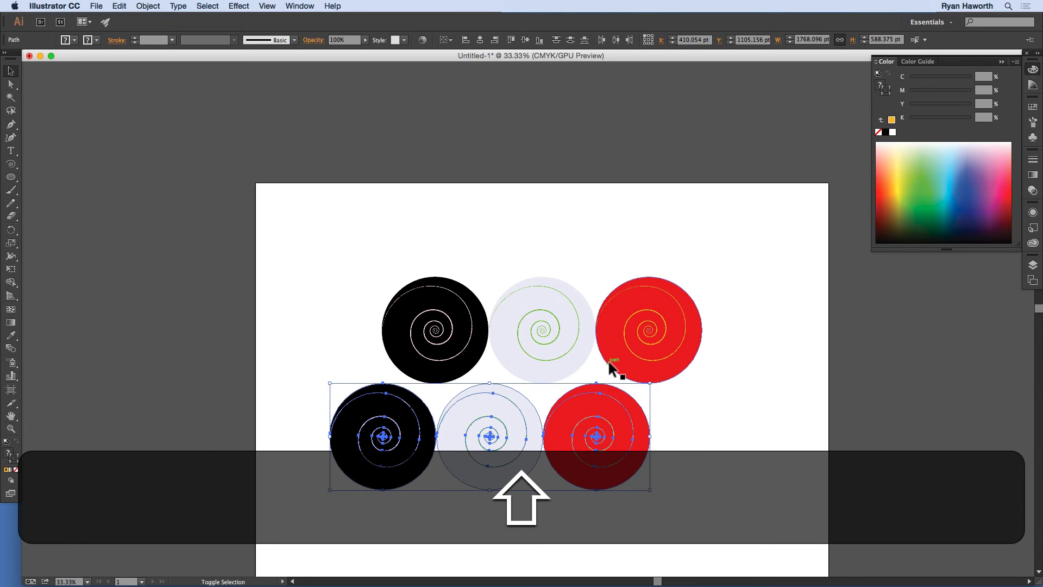
Nudge the lower row up about 70 pt so its circles nest into the gaps of the upper row.
key(shift+Up)
key(shift+Up)
key(shift+Up)
key(shift+Up)
key(shift+Up)
key(shift+Up)
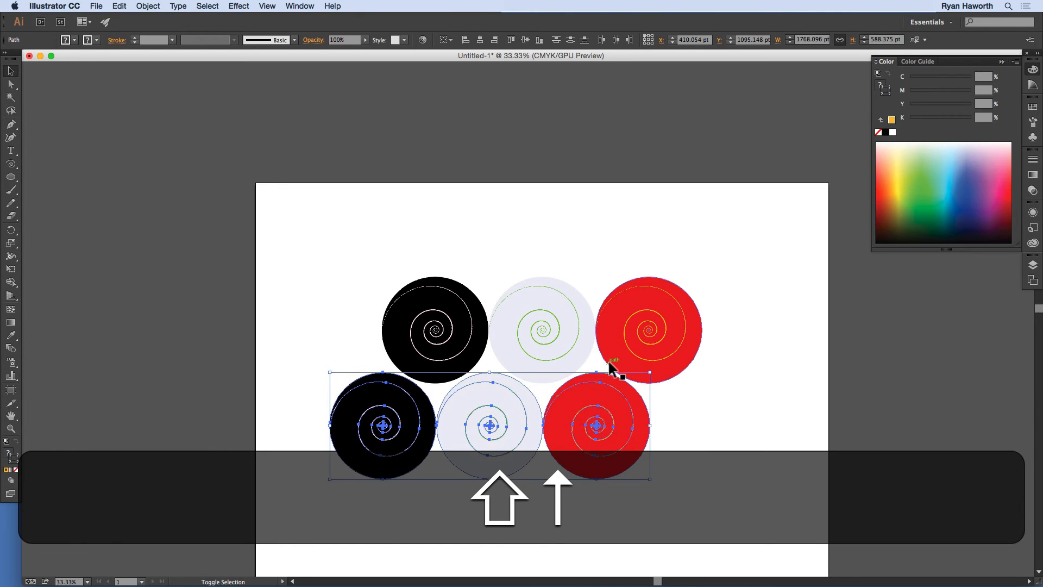
key(shift+Up)
key(shift+Up)
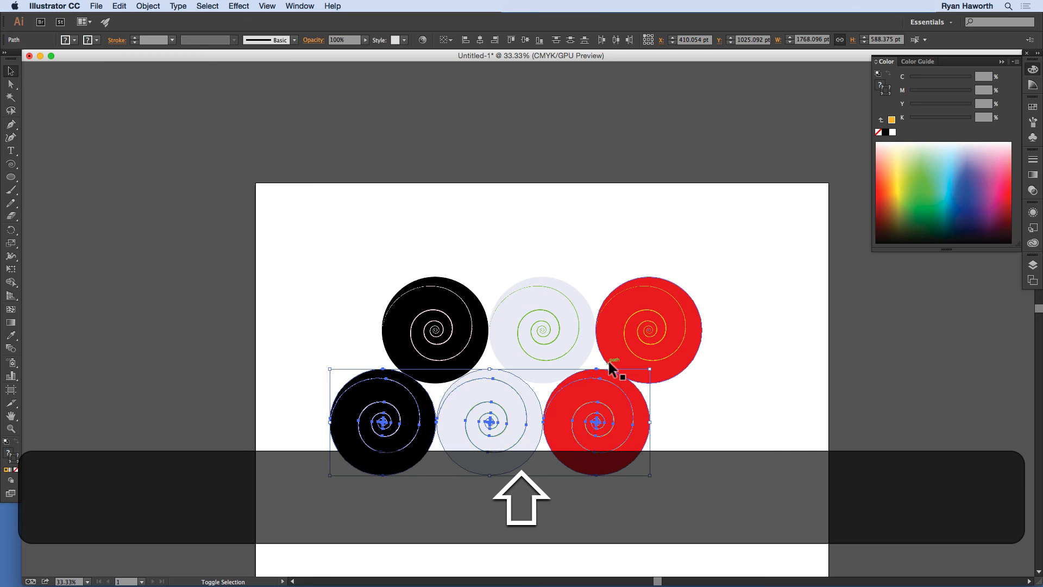
key(shift+Down)
click(516, 508)
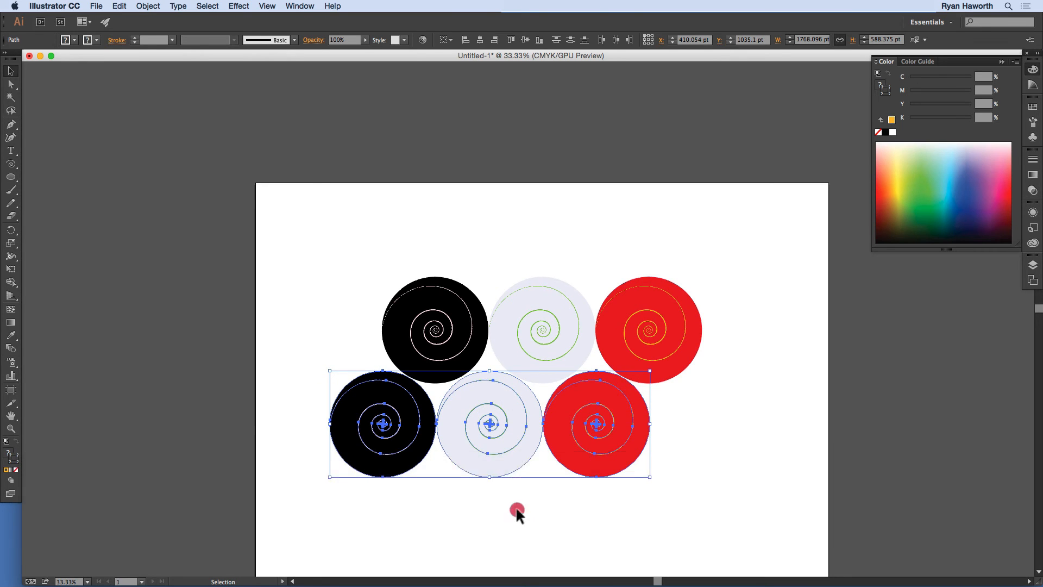
Fill the black circle in the lower row with pale mint green.
click(429, 423)
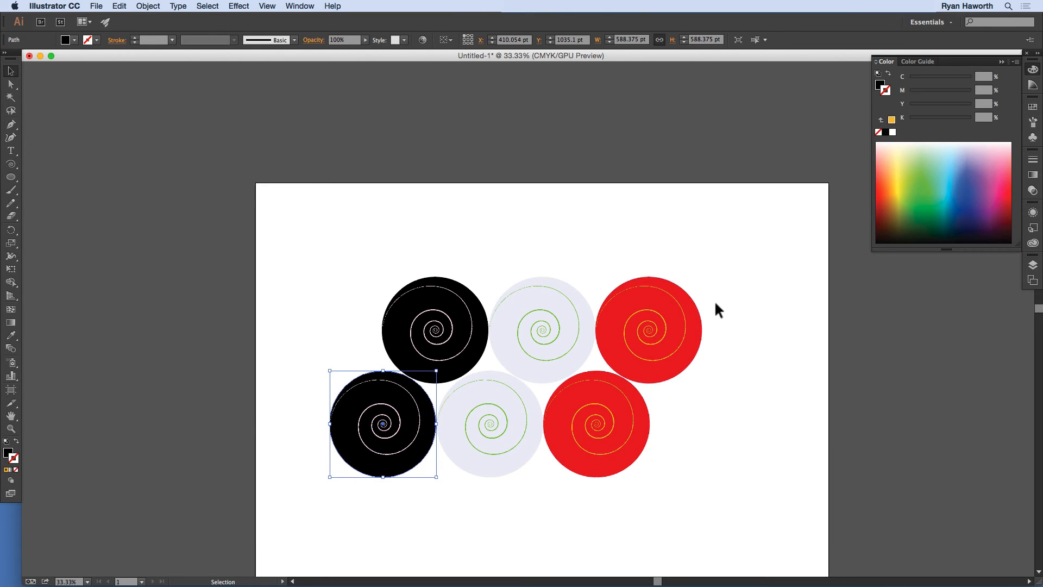
key(x)
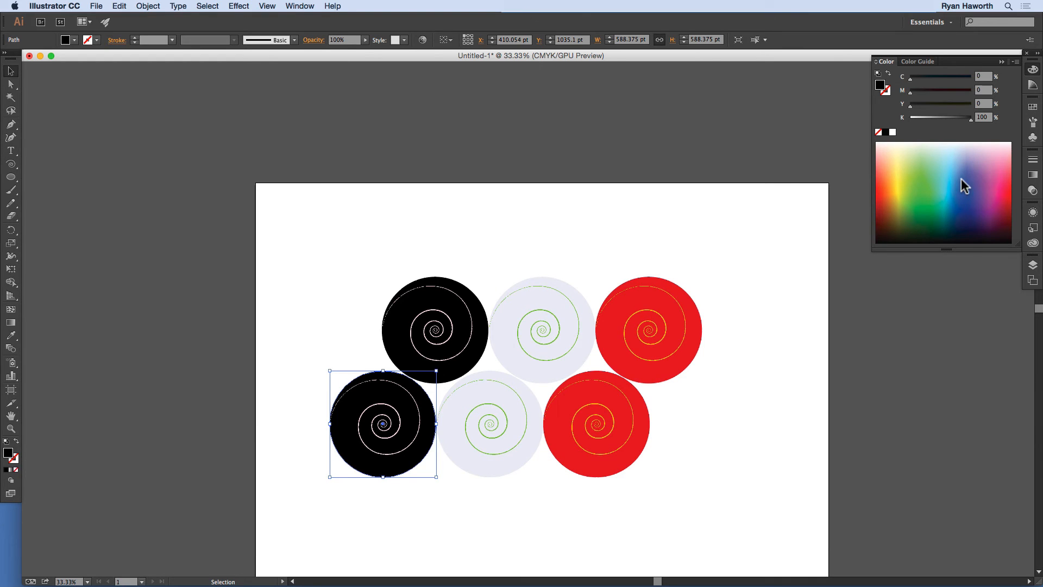
drag(964, 185, 939, 158)
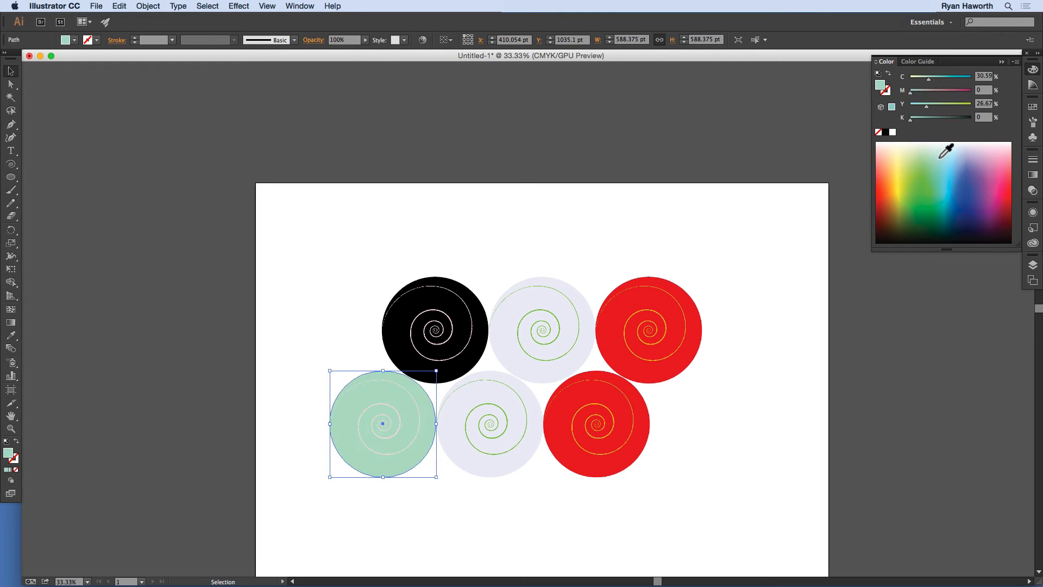
click(444, 480)
Colour the stroke of the spiral on the mint green circle dark purple.
click(398, 422)
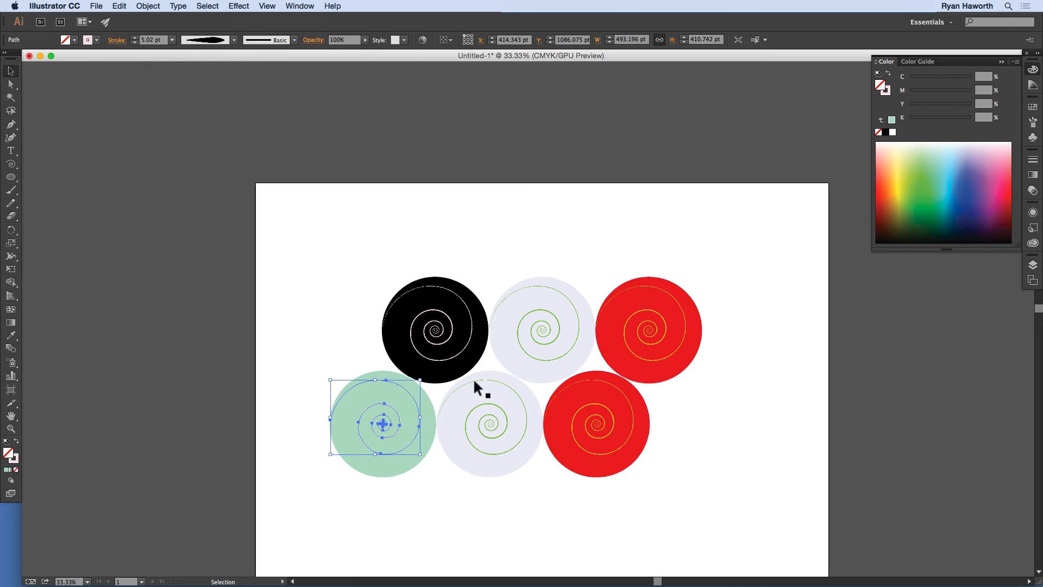
key(x)
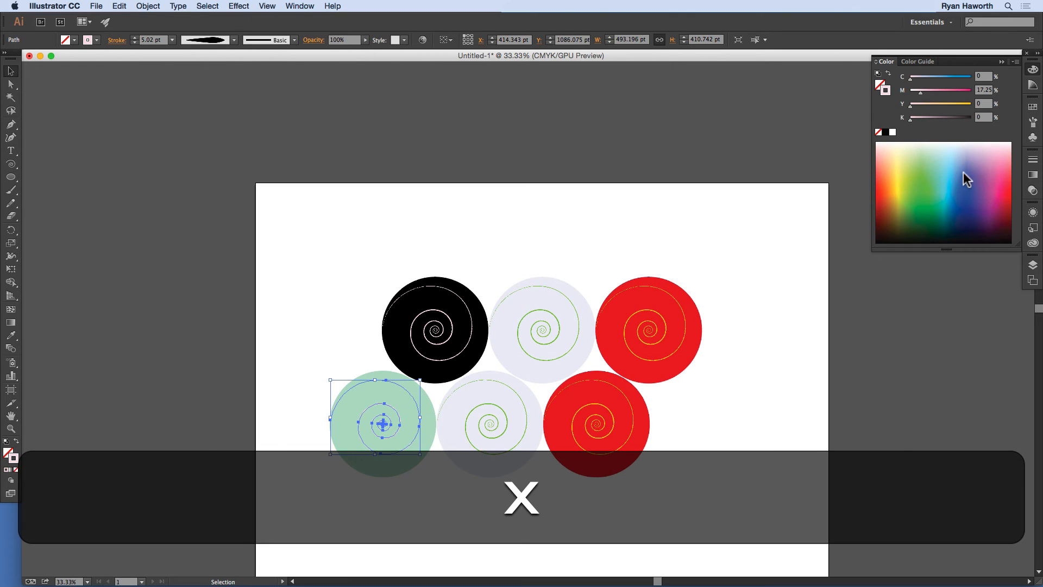
click(981, 218)
drag(980, 218, 982, 217)
click(458, 503)
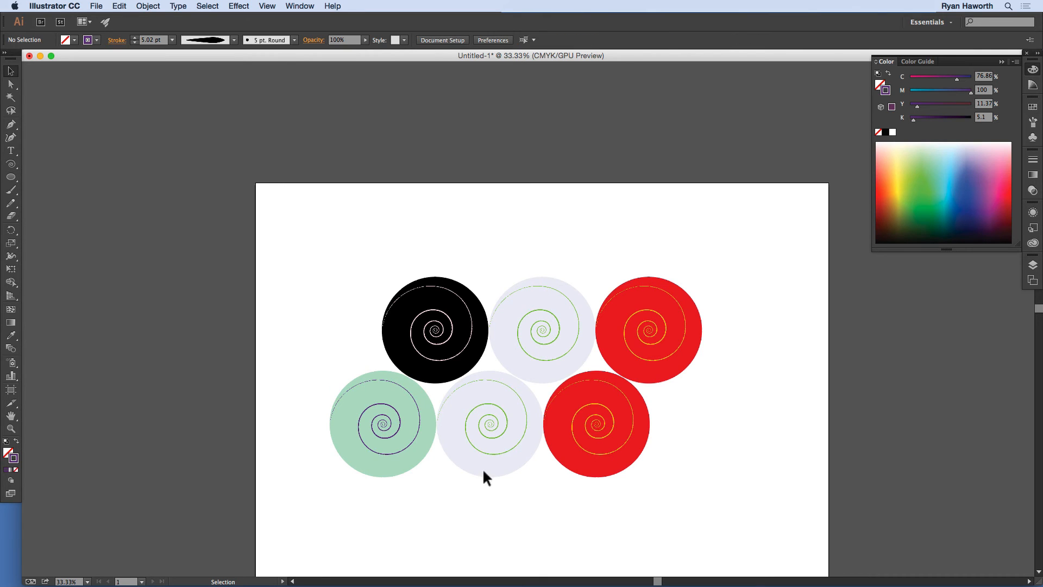
Give the lavender circle in the lower row a pale yellow fill with no stroke.
click(506, 462)
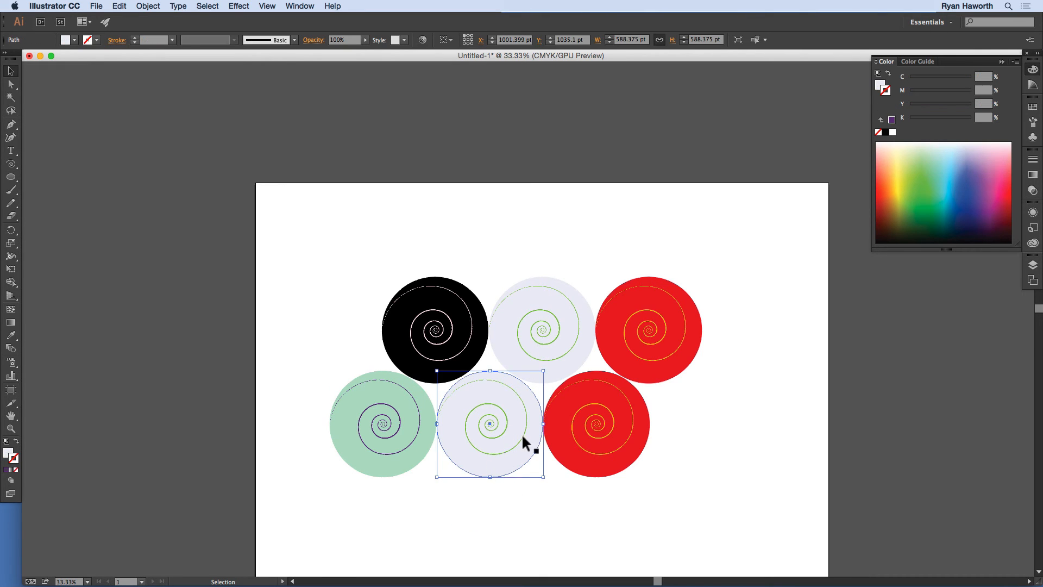
drag(903, 181, 899, 152)
key(shift+x)
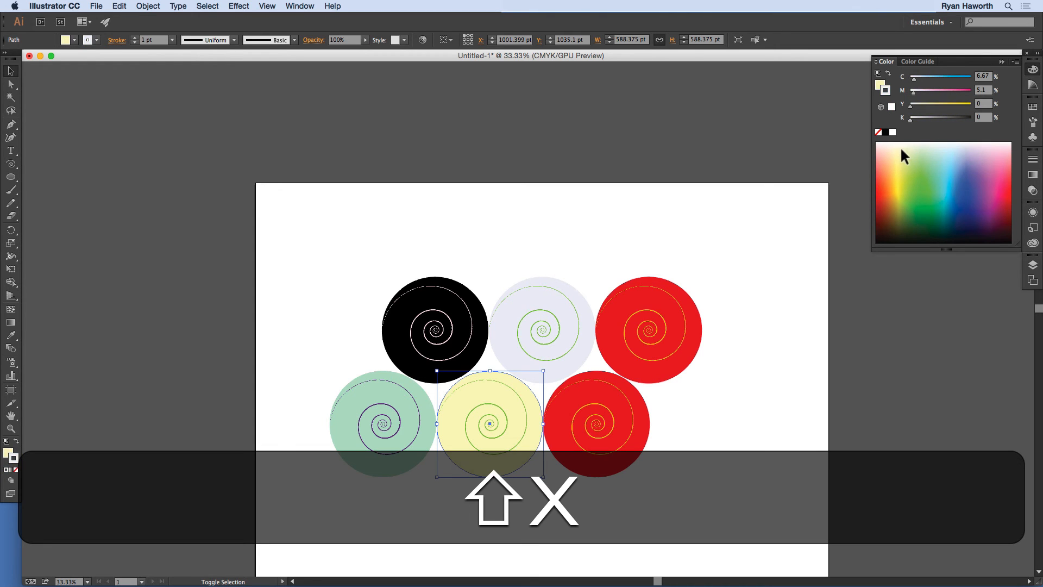
click(878, 132)
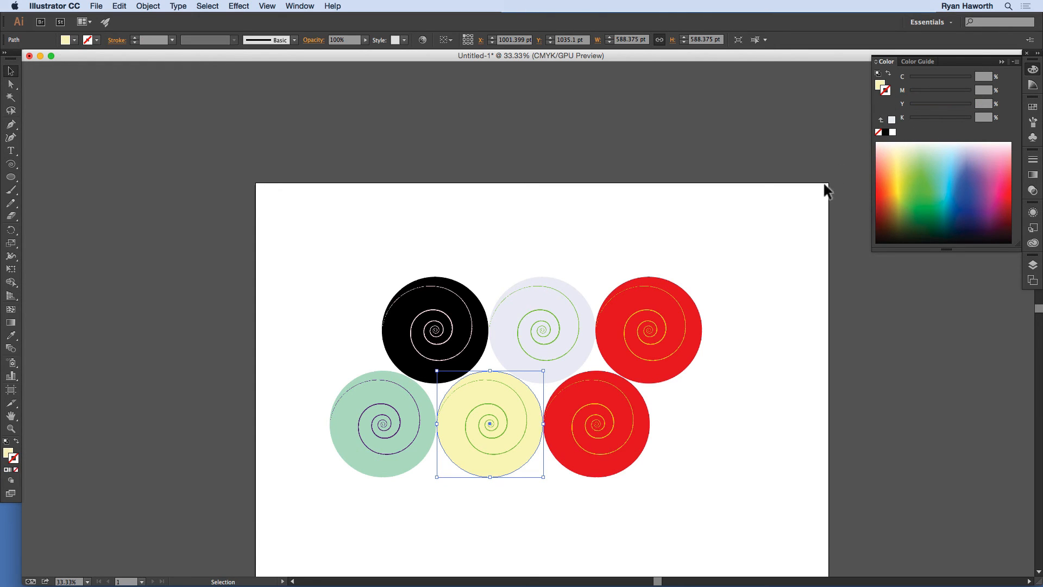
click(505, 498)
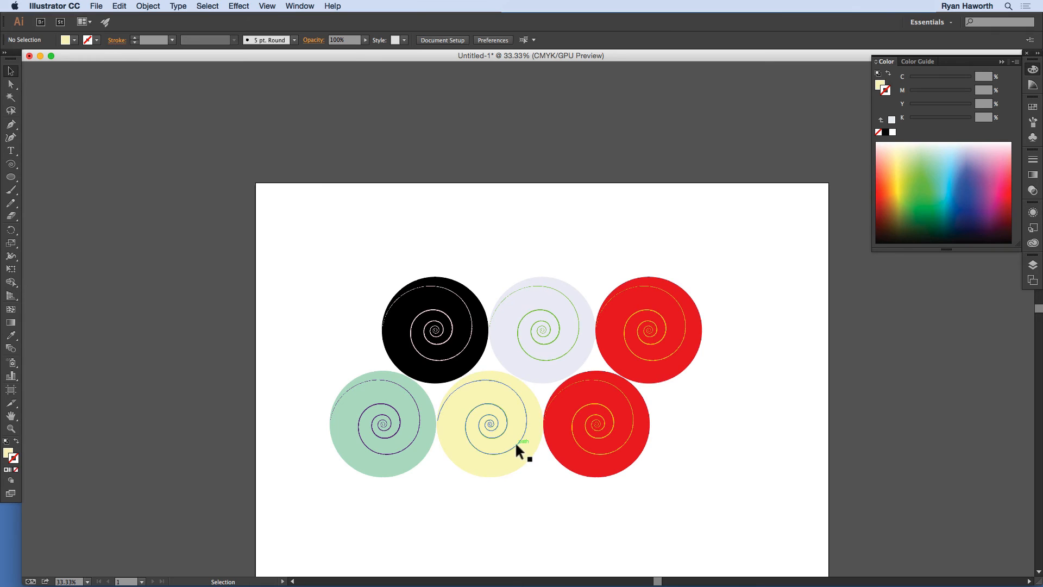
Try a dark green stroke on the spiral of the pale yellow circle.
click(515, 441)
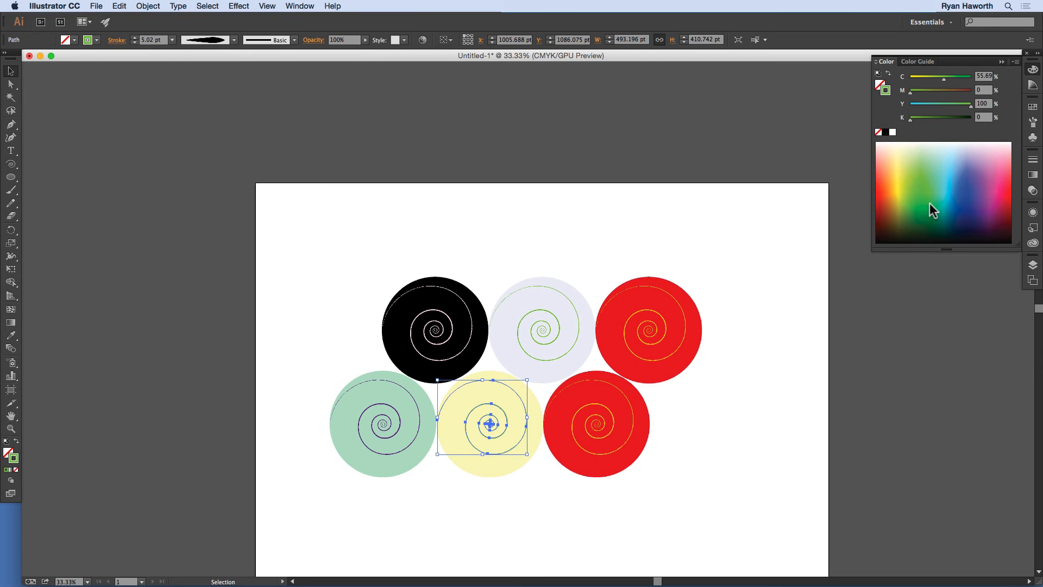
mouse_move(932, 209)
mouse_down()
mouse_move(939, 227)
mouse_move(912, 231)
mouse_up()
click(703, 447)
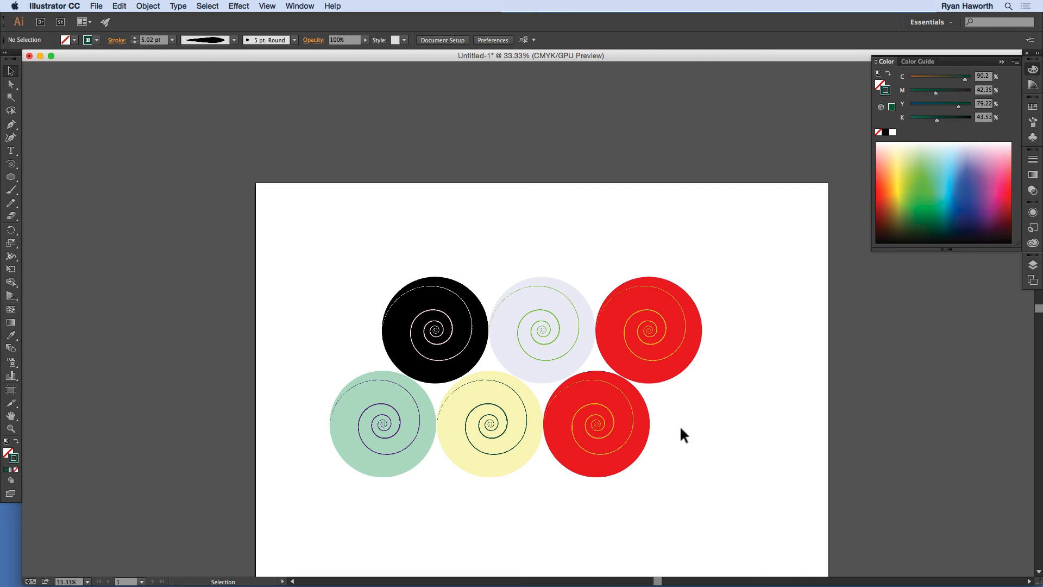
click(618, 431)
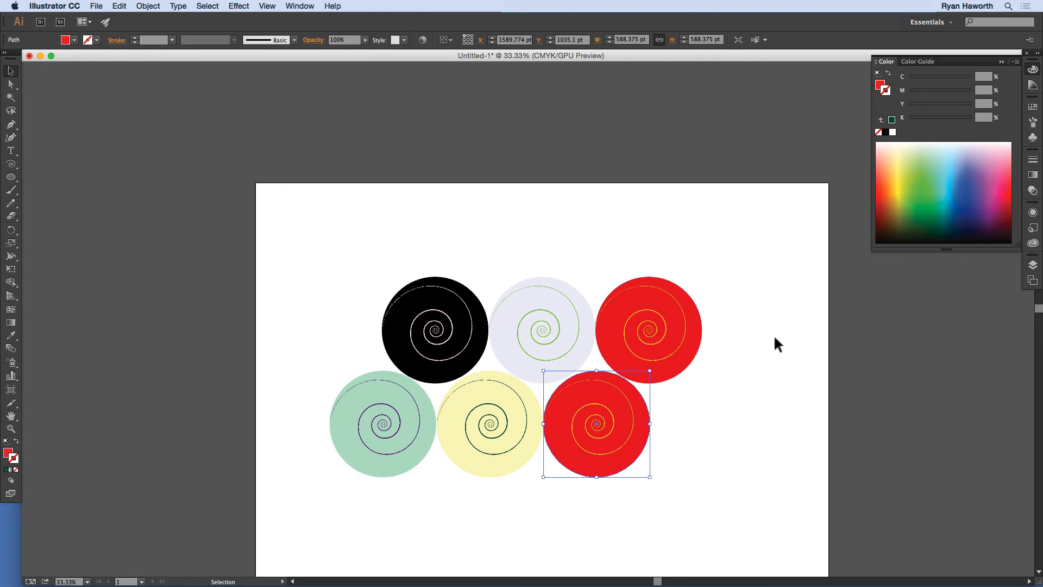
Colour the stroke of the spiral on the pale yellow circle brown.
click(515, 441)
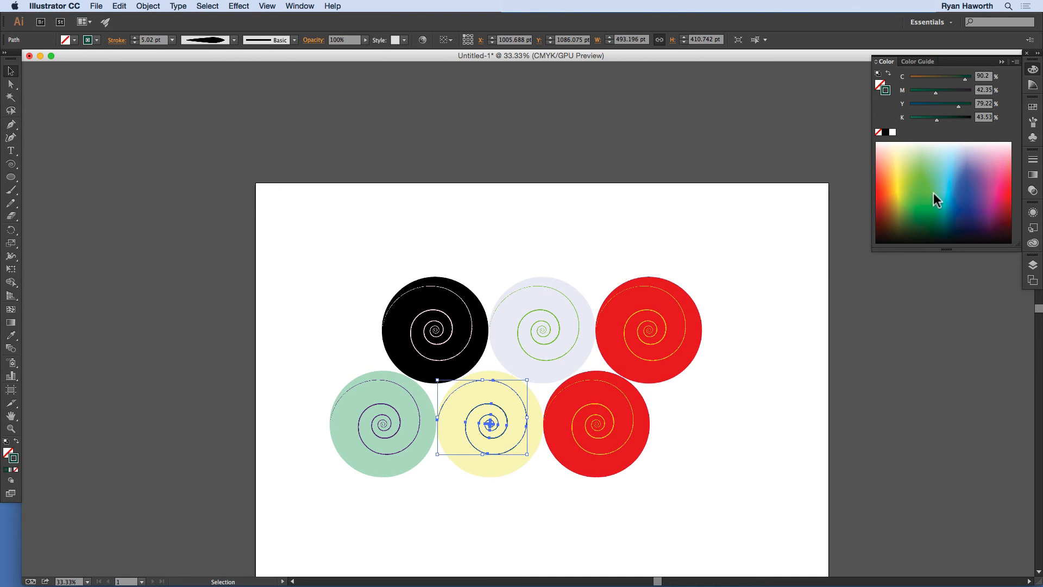
drag(916, 199, 880, 228)
click(670, 444)
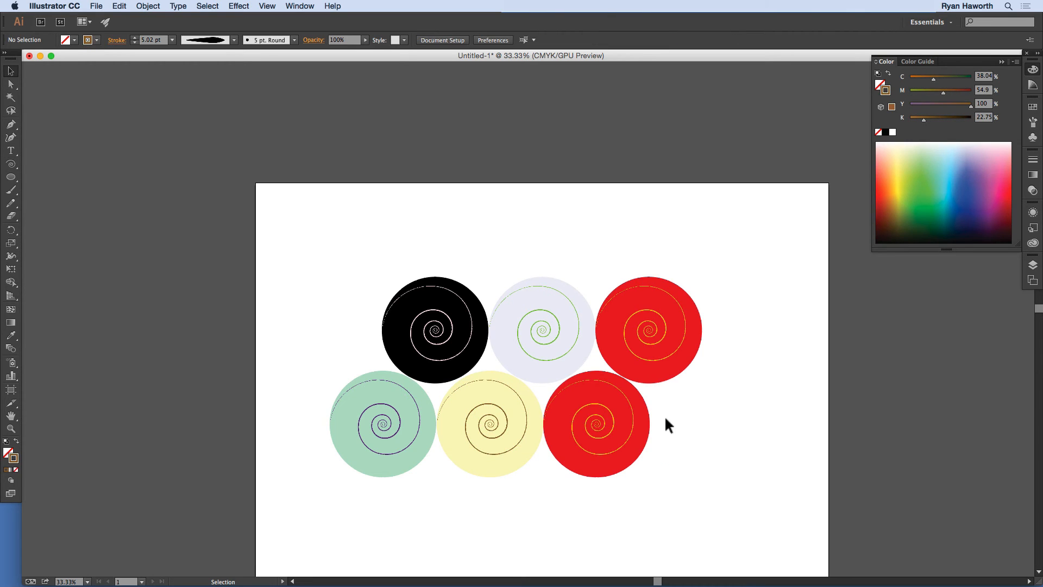
Colour the stroke of the spiral on the lower row's red circle magenta.
click(614, 418)
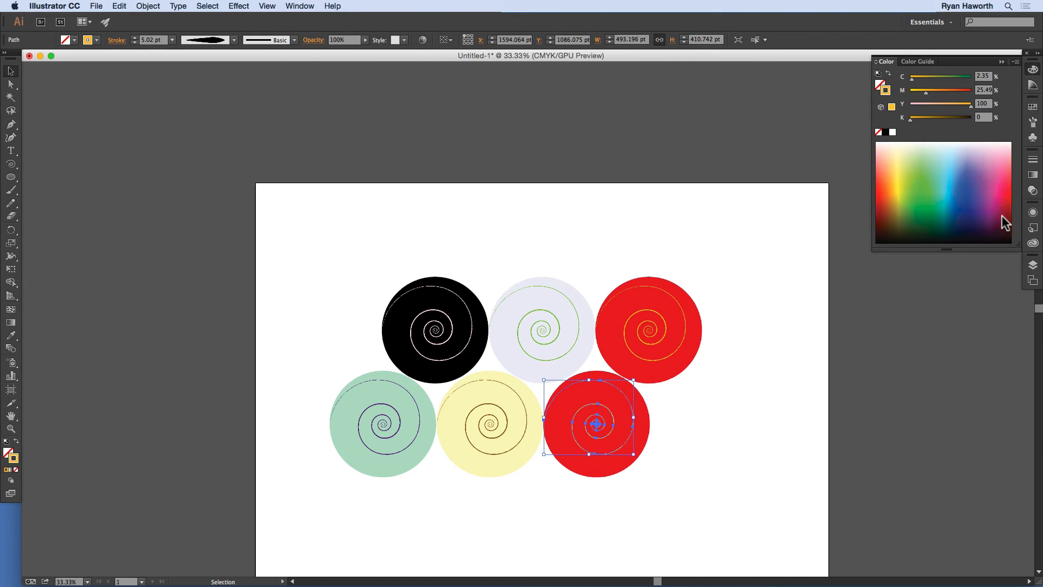
drag(987, 224, 993, 216)
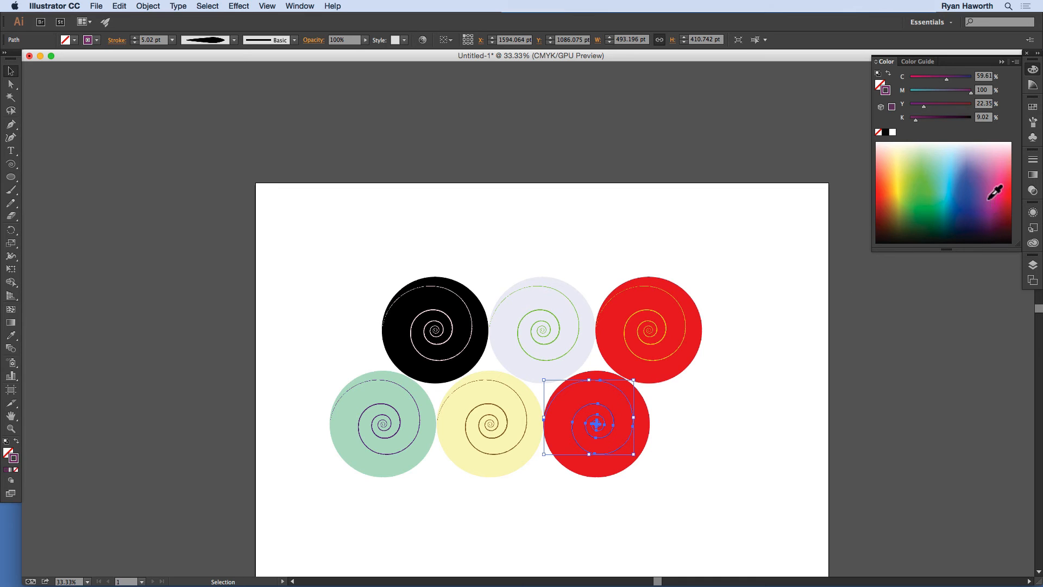
click(991, 196)
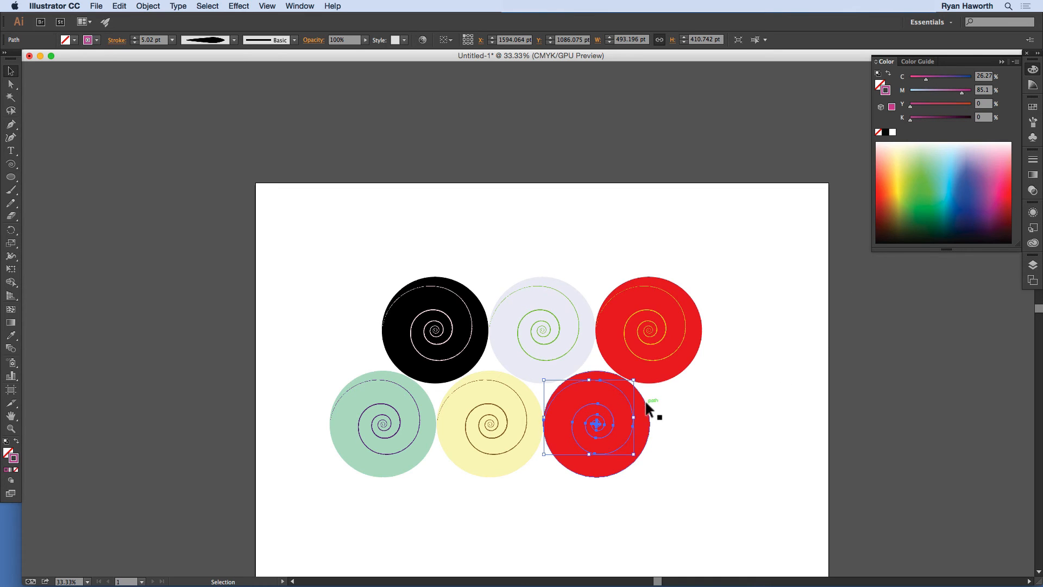
Give the red circle in the lower row a pale blue fill with no stroke.
click(644, 422)
mouse_move(920, 174)
mouse_down()
mouse_move(917, 147)
mouse_move(944, 147)
mouse_move(937, 154)
mouse_up()
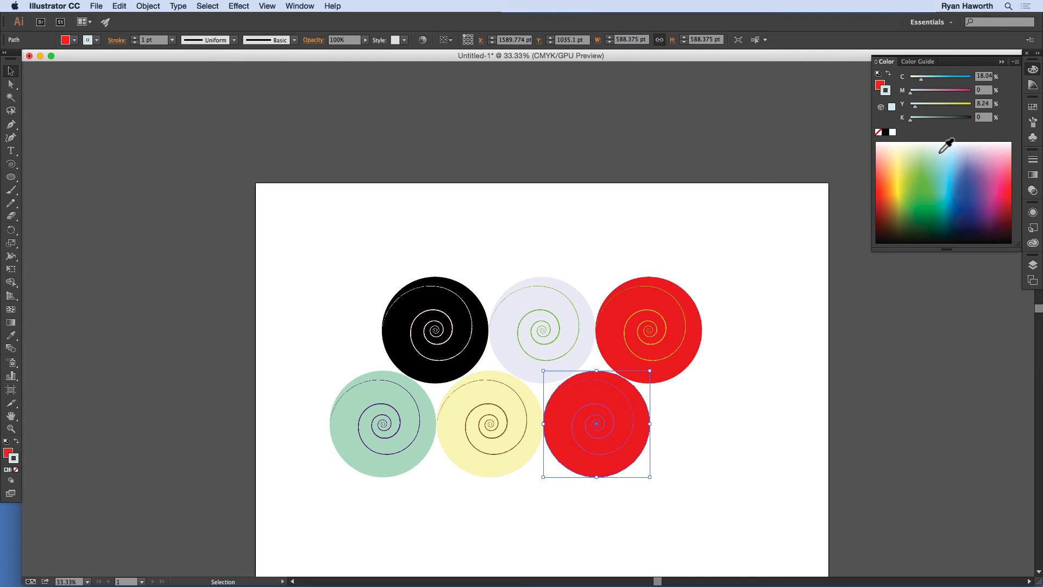
key(shift+x)
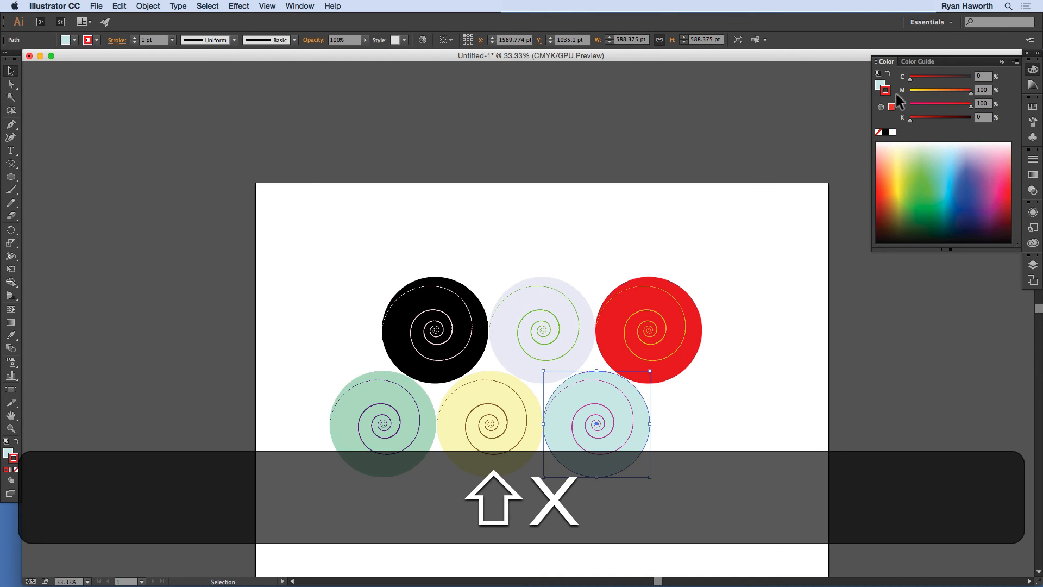
click(878, 132)
click(721, 406)
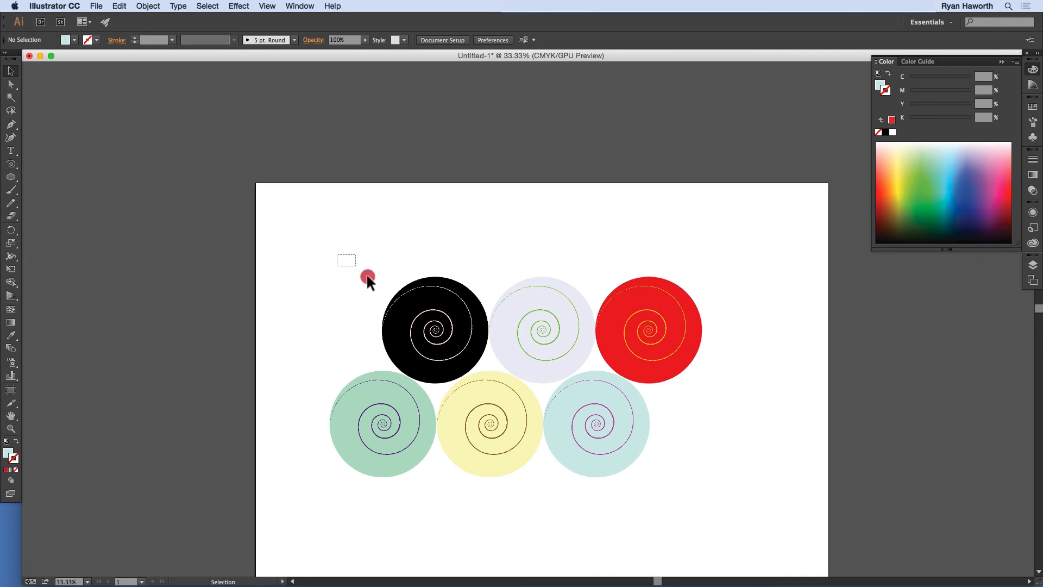
Save both rows of spiral circles together as a new pattern swatch.
drag(367, 275, 737, 484)
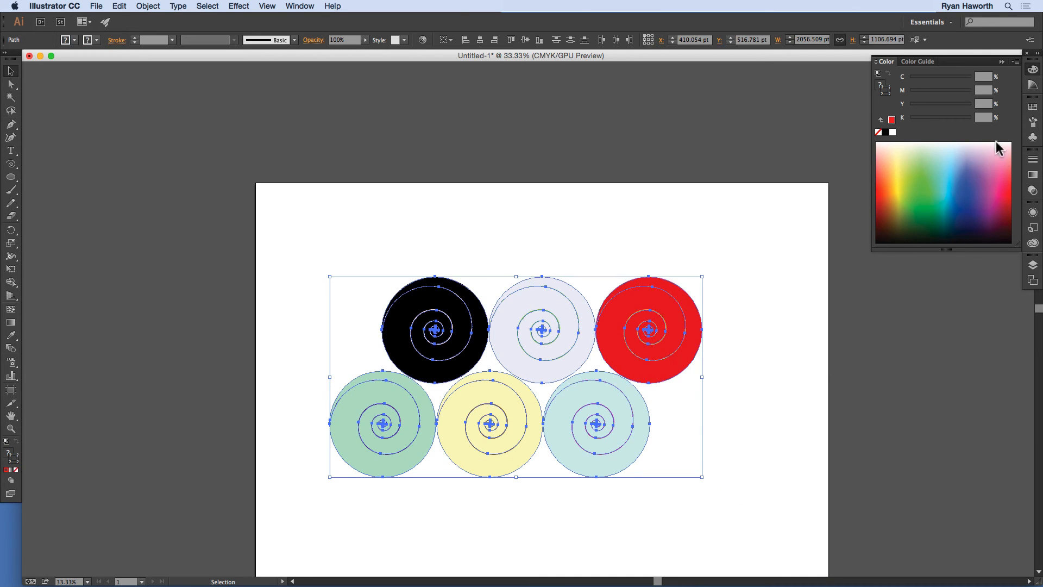
click(1028, 124)
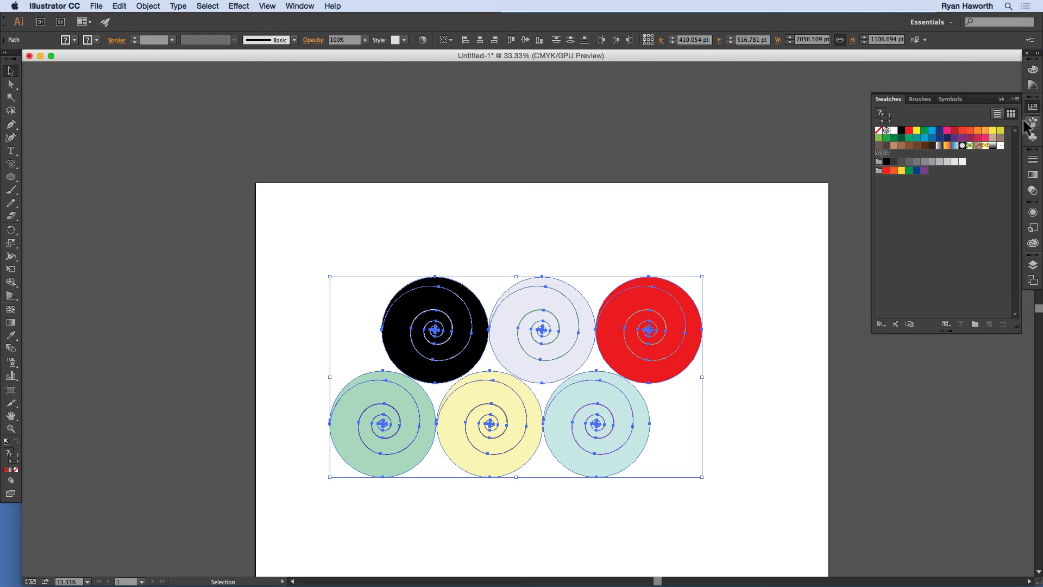
drag(652, 342, 934, 222)
click(738, 325)
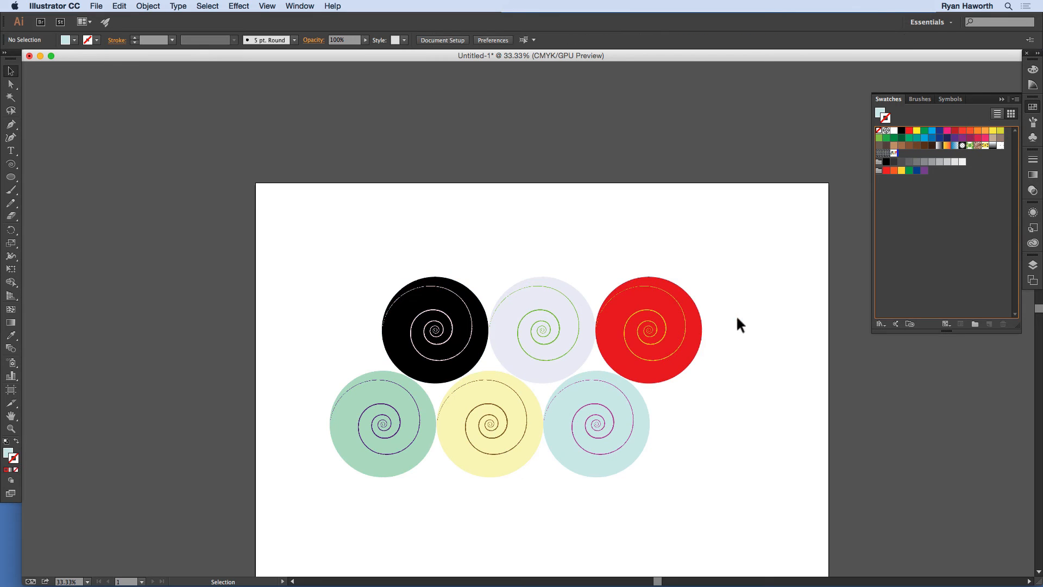
Move all six spiral circles off the artboard, beyond its upper-left corner.
drag(704, 371, 391, 470)
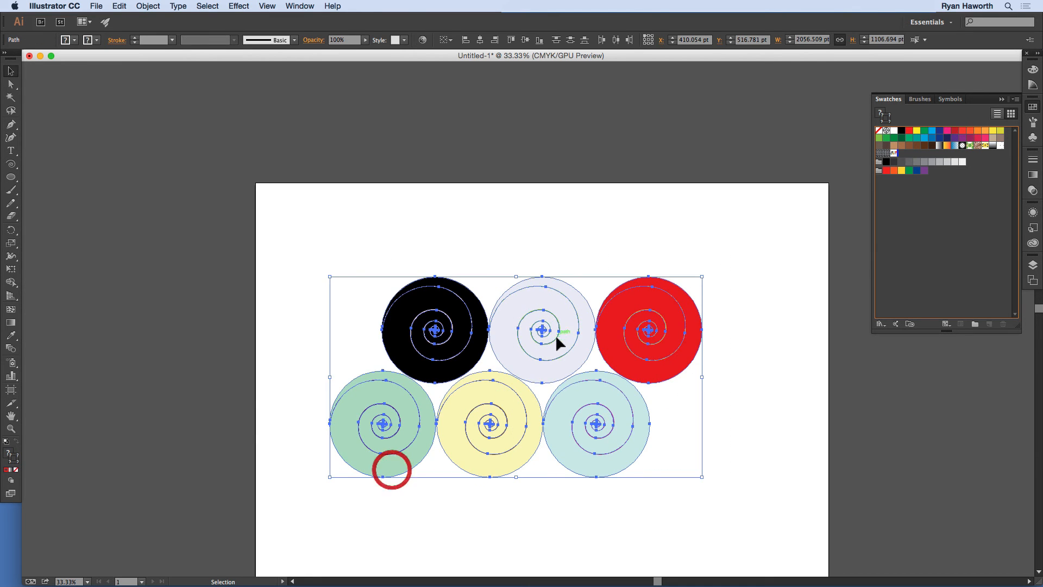
drag(559, 346, 204, 265)
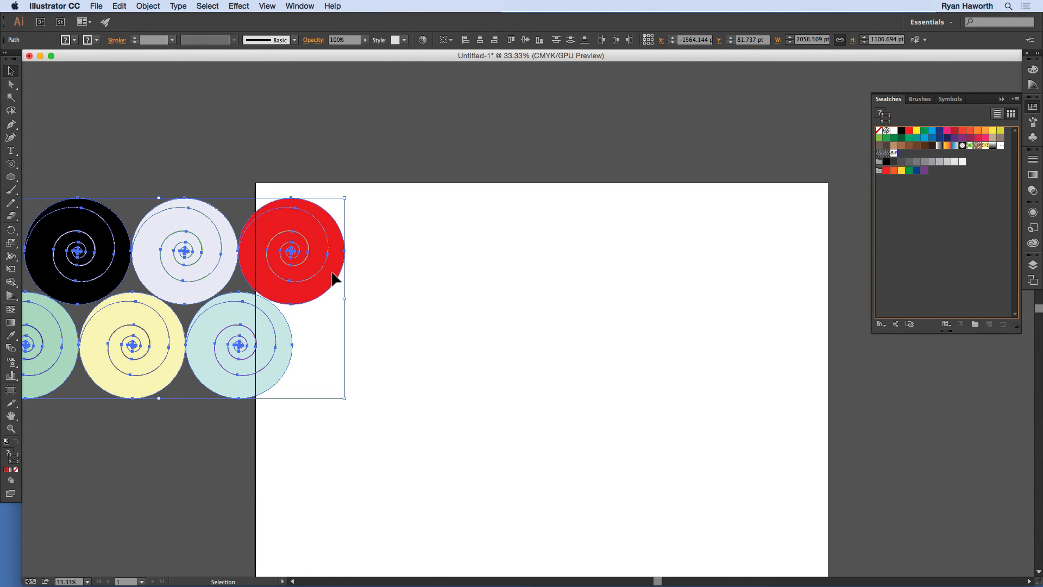
drag(335, 278, 246, 181)
click(391, 255)
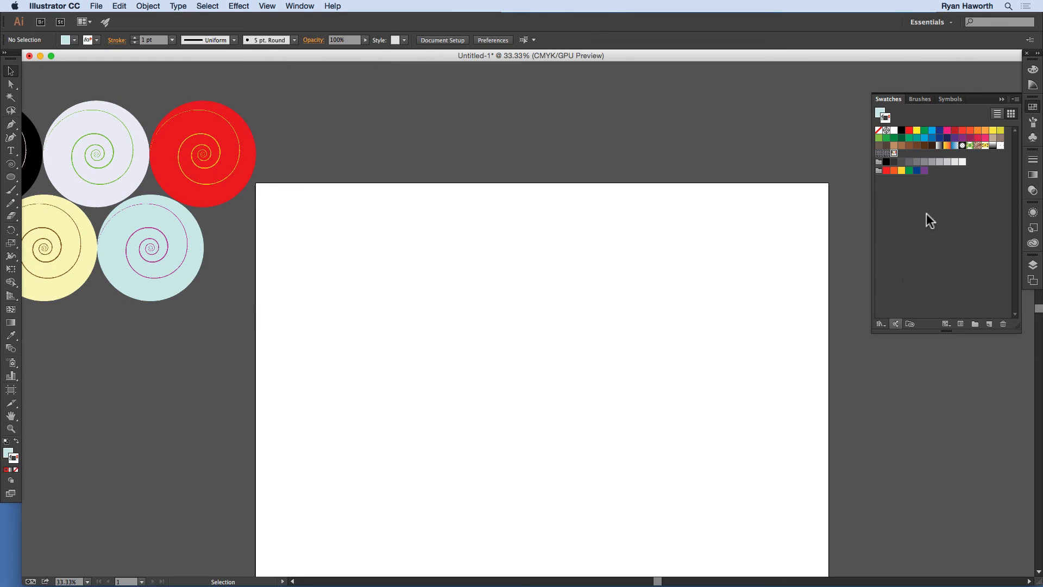
Open the new spiral pattern swatch for editing, set its tile type to Brick by Row and size the tile to the art.
double_click(891, 152)
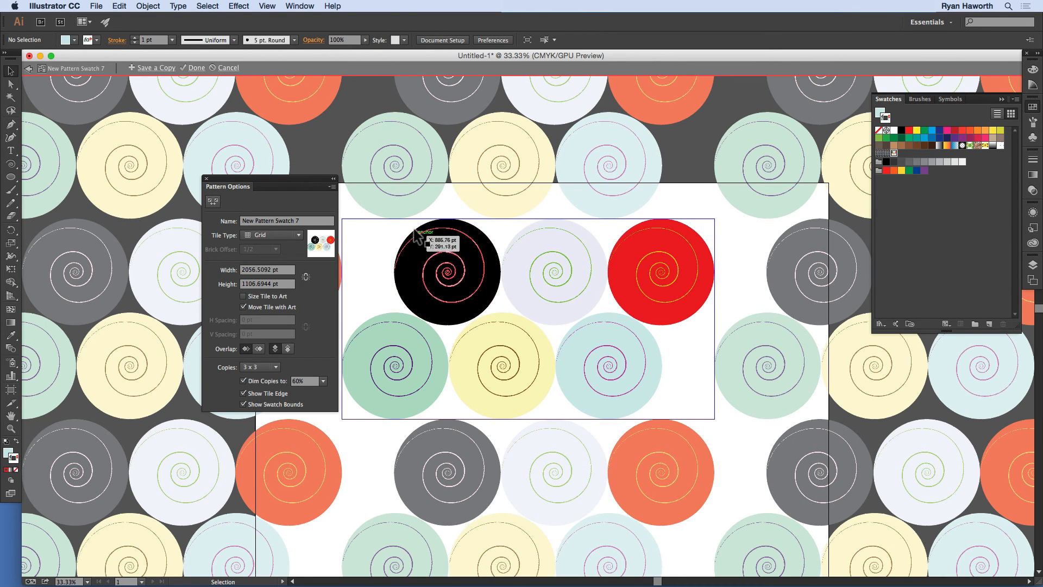
click(295, 234)
click(287, 257)
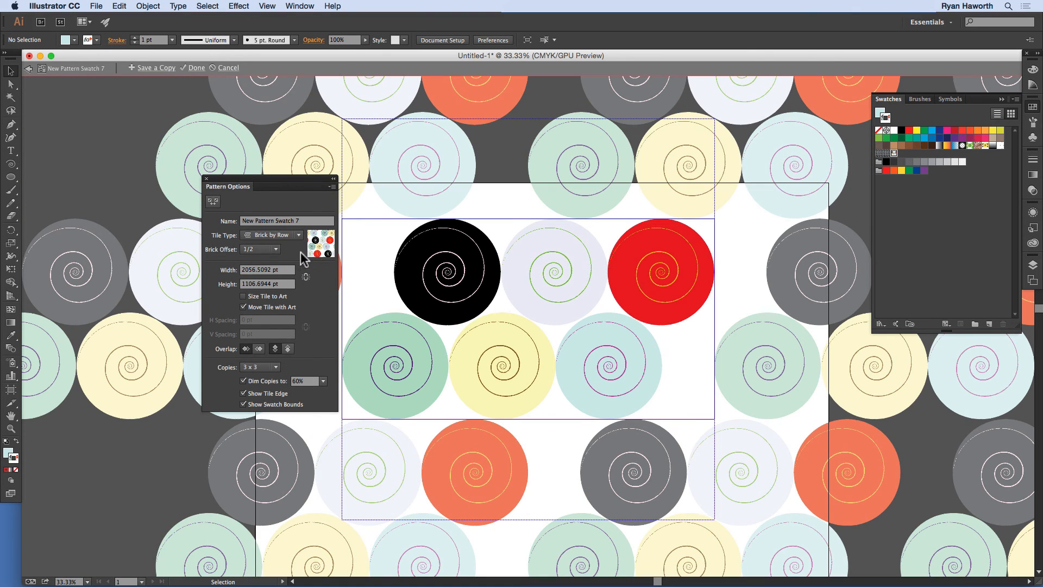
click(243, 296)
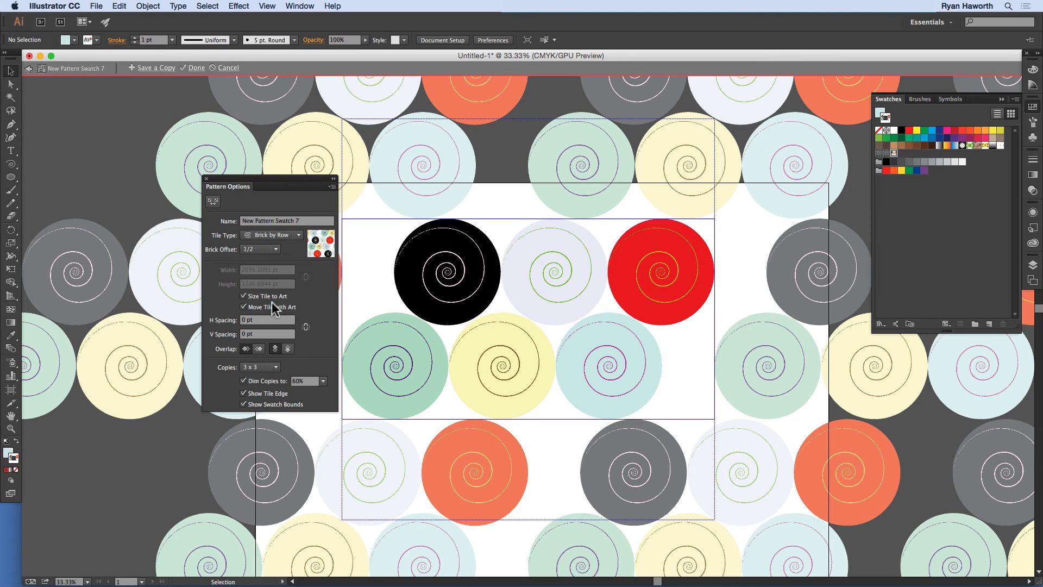
Set the pattern's horizontal spacing to -286 pt and finish editing the pattern.
click(245, 319)
text(-)
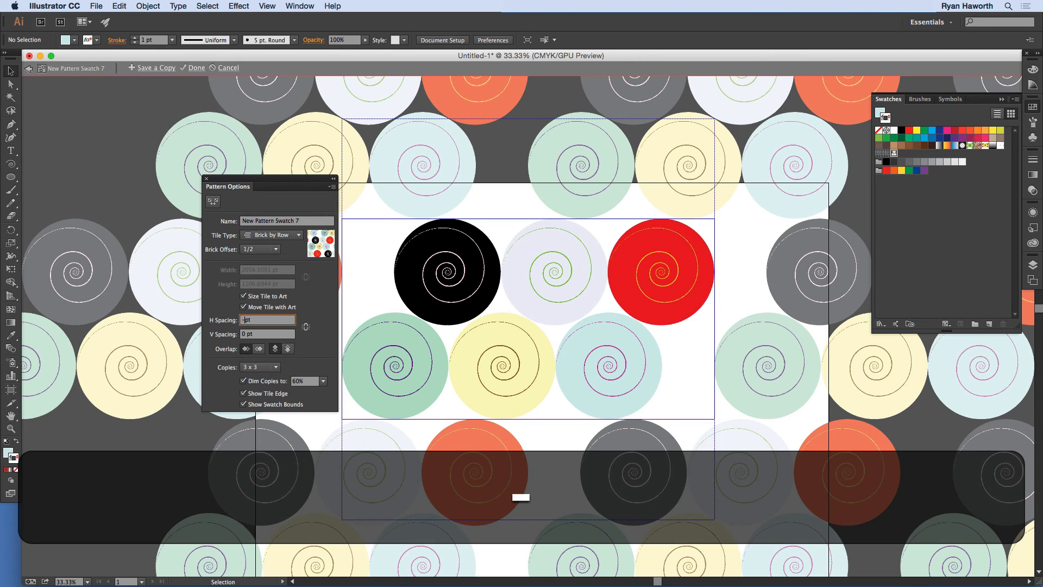
text(286)
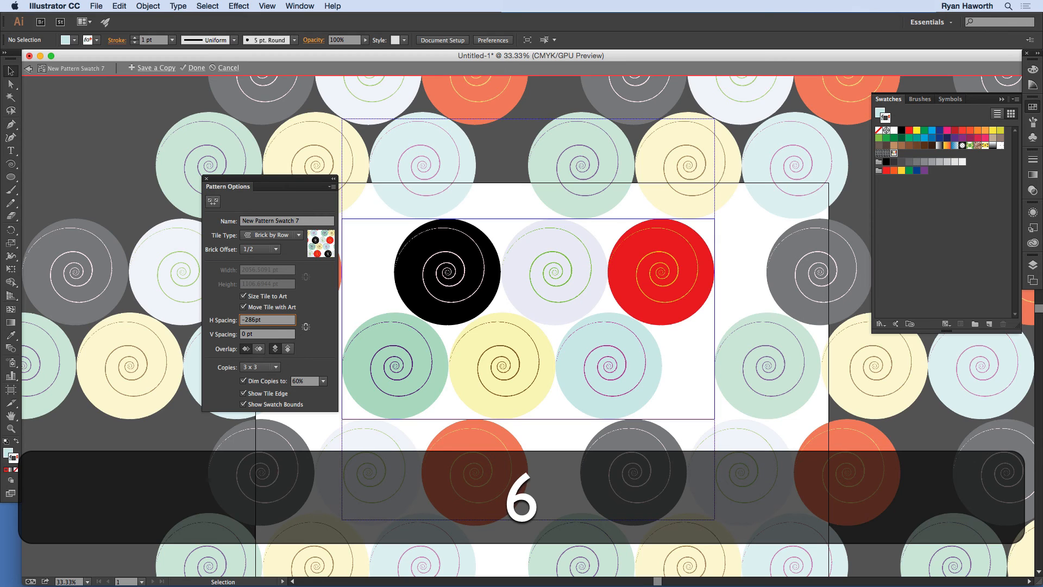
key(Return)
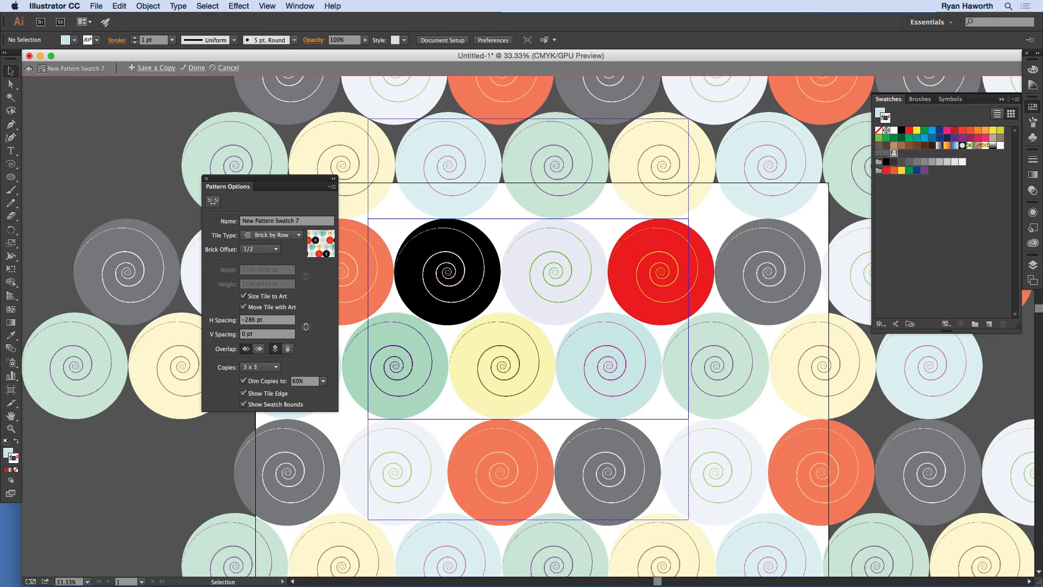
click(195, 68)
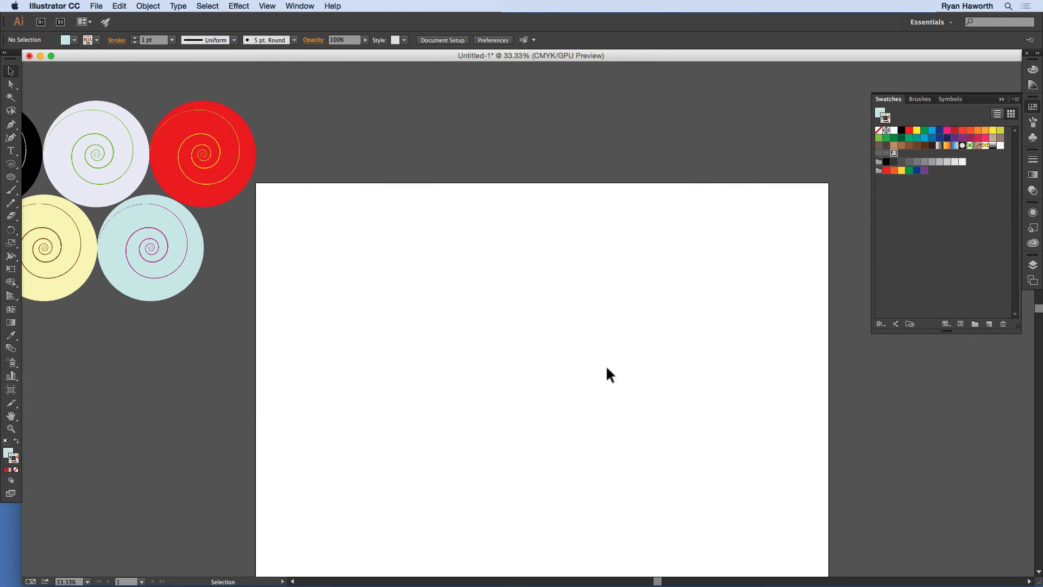
Draw a rectangle about 3165 by 2232 pt over the whole artboard, filled with the spiral pattern and without a stroke.
key(m)
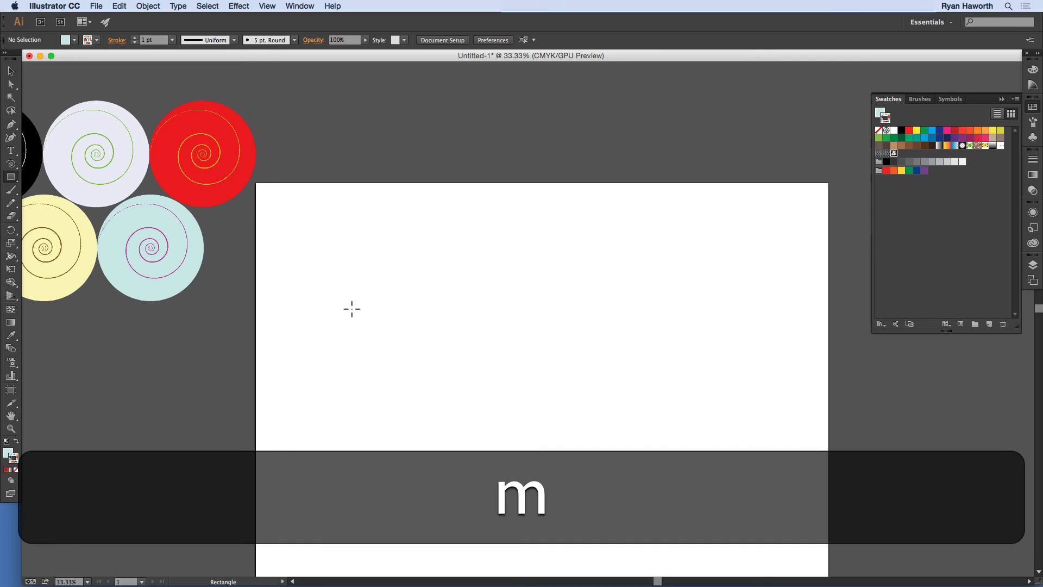
key(x)
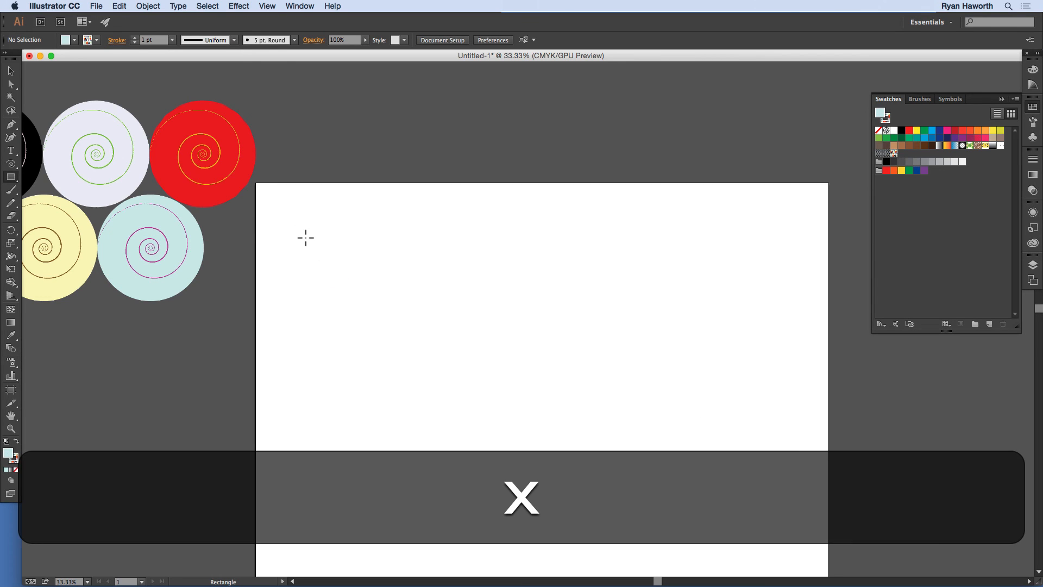
key(shift+x)
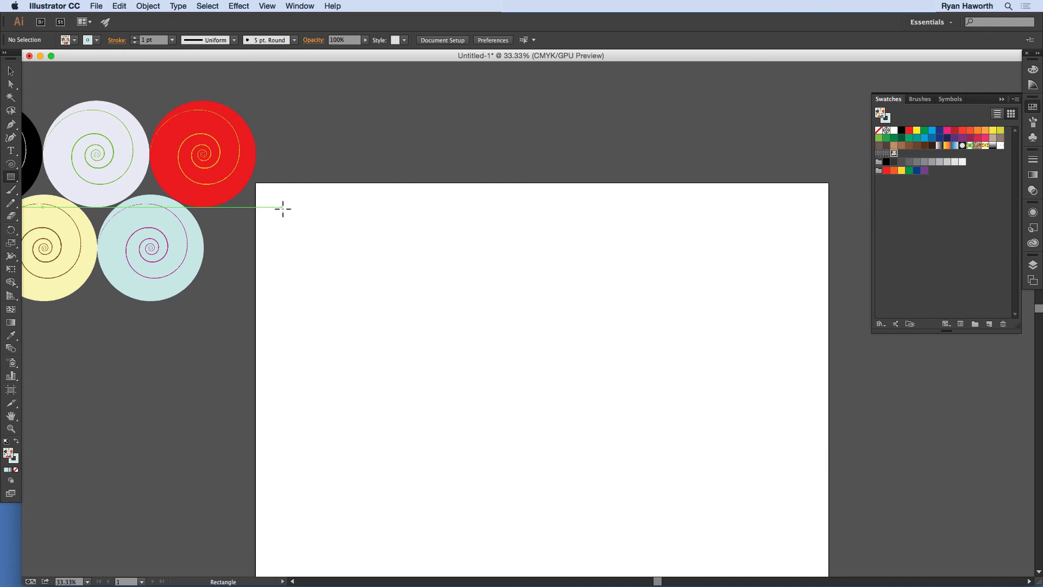
key(x)
key(slash)
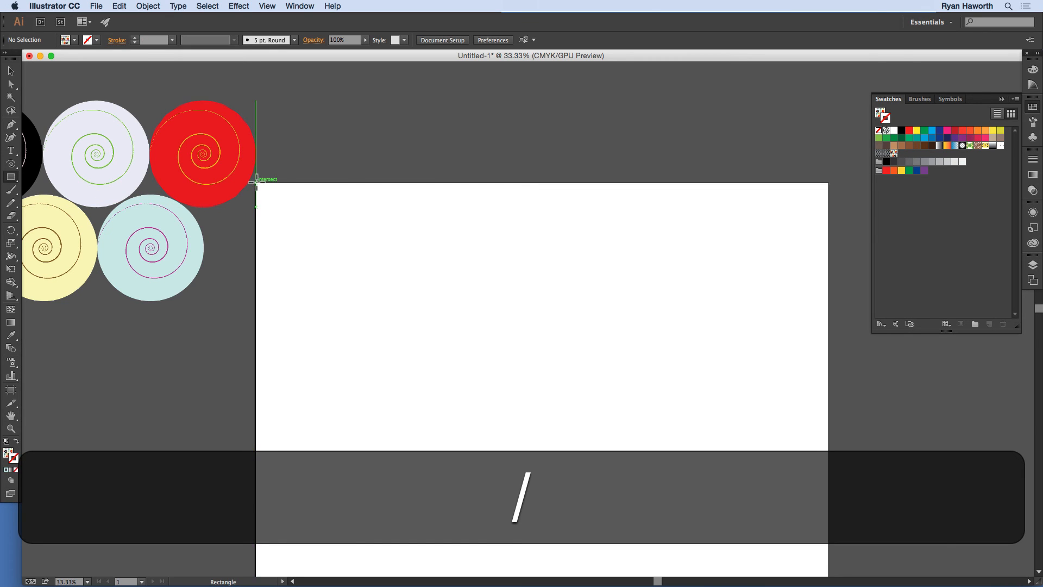
mouse_move(256, 183)
mouse_down()
mouse_move(562, 337)
mouse_move(810, 536)
mouse_move(839, 576)
mouse_move(847, 524)
mouse_move(832, 509)
mouse_up()
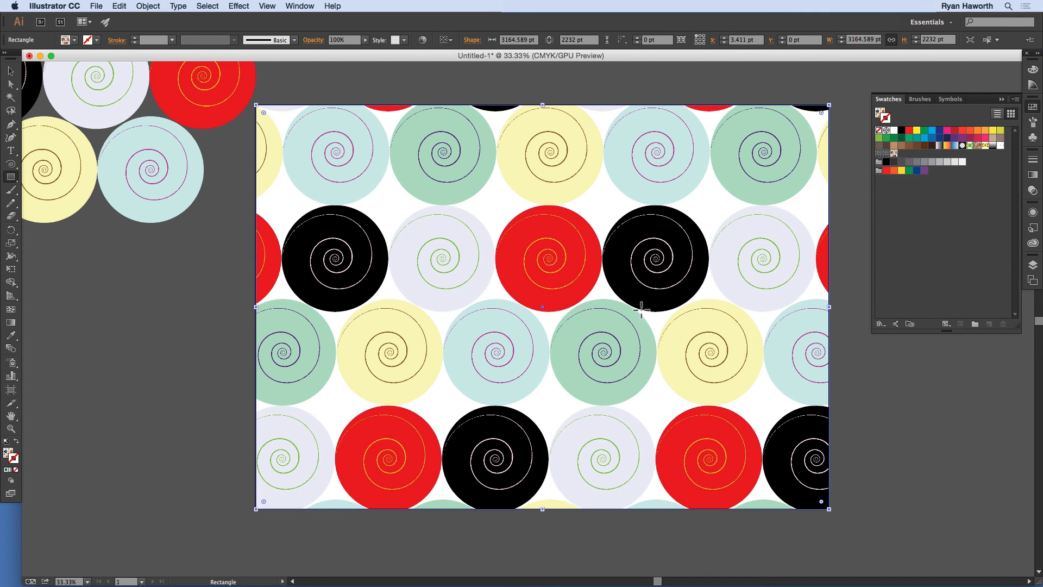
key(space)
drag(642, 308, 615, 338)
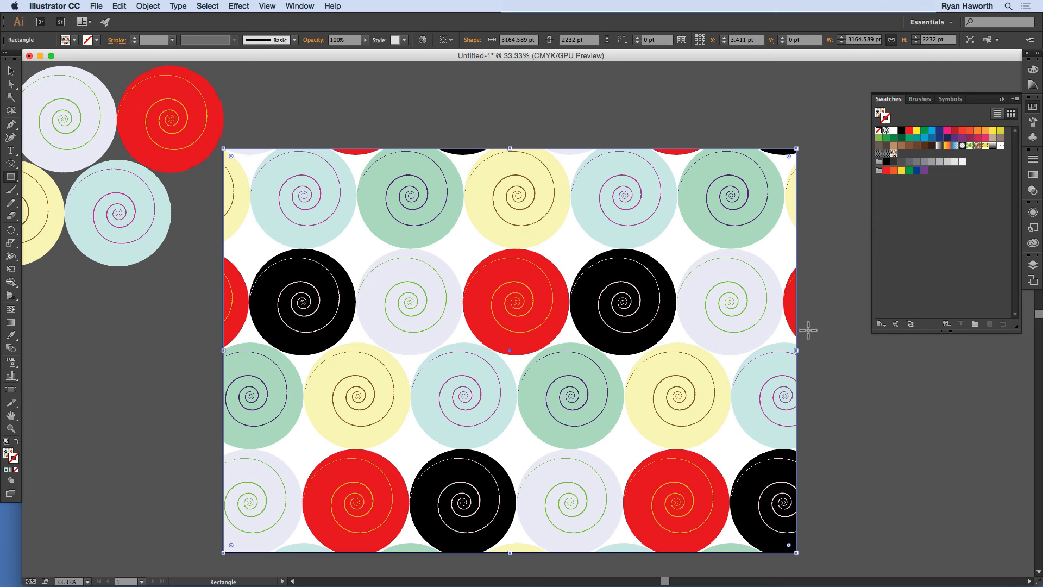
Reopen the spiral pattern swatch for editing and change its tile type to Grid.
double_click(893, 154)
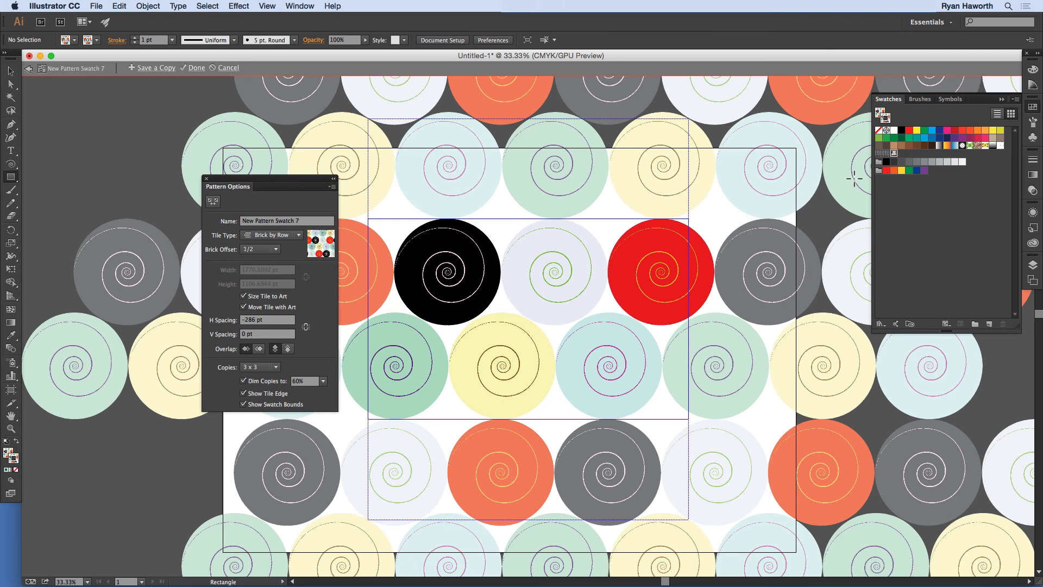
click(272, 235)
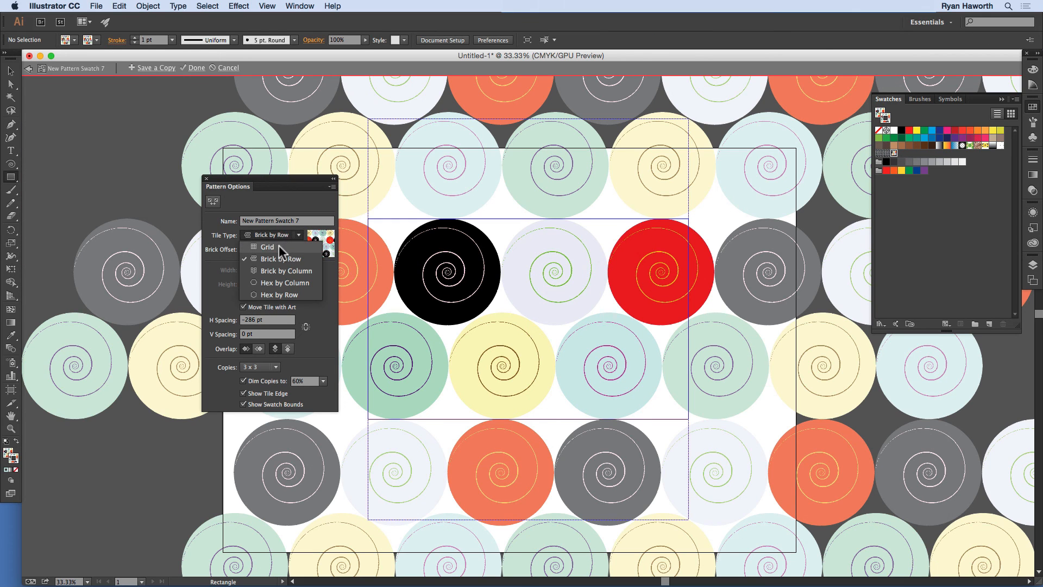
click(279, 244)
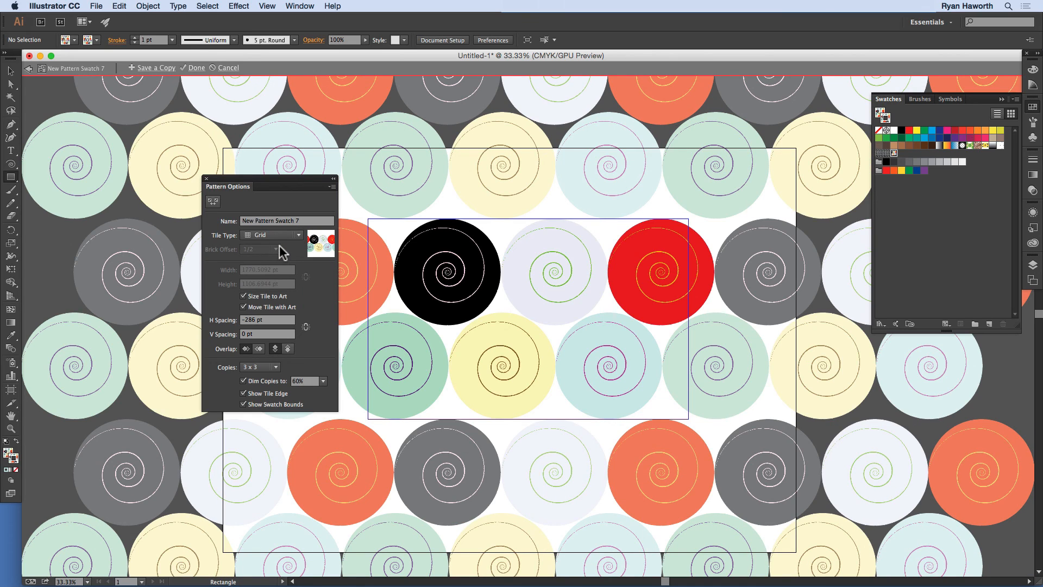
Set the pattern's vertical spacing to -286 pt.
click(246, 332)
text(-)
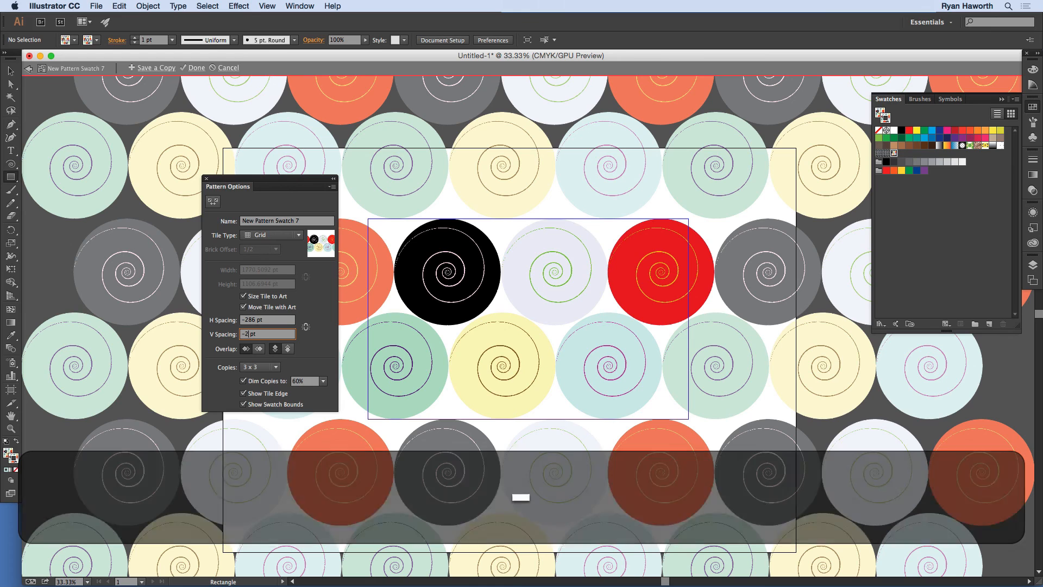
text(286)
key(Tab)
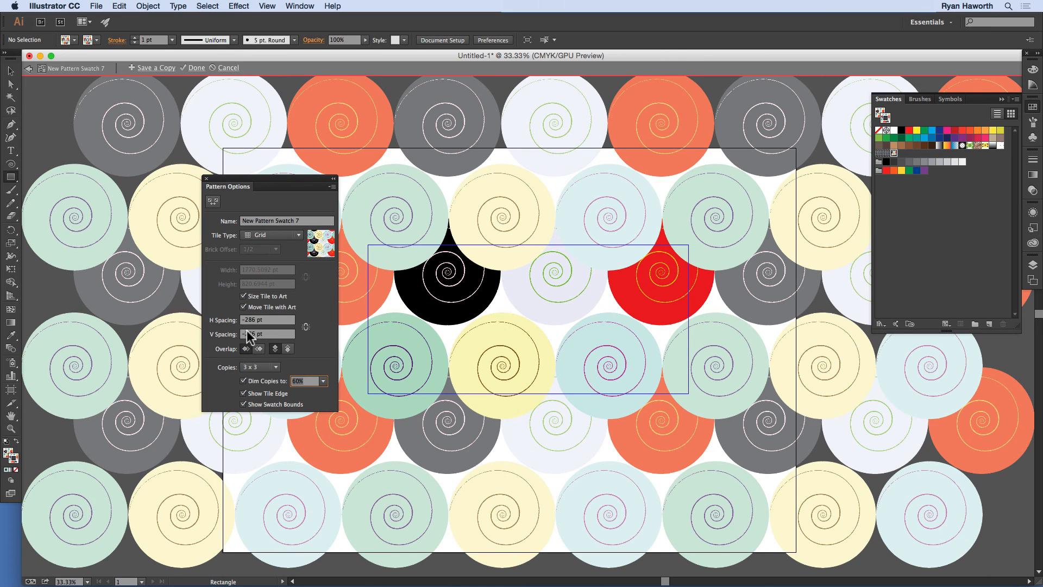
Set the pattern's vertical spacing to -143 pt.
drag(243, 334, 259, 332)
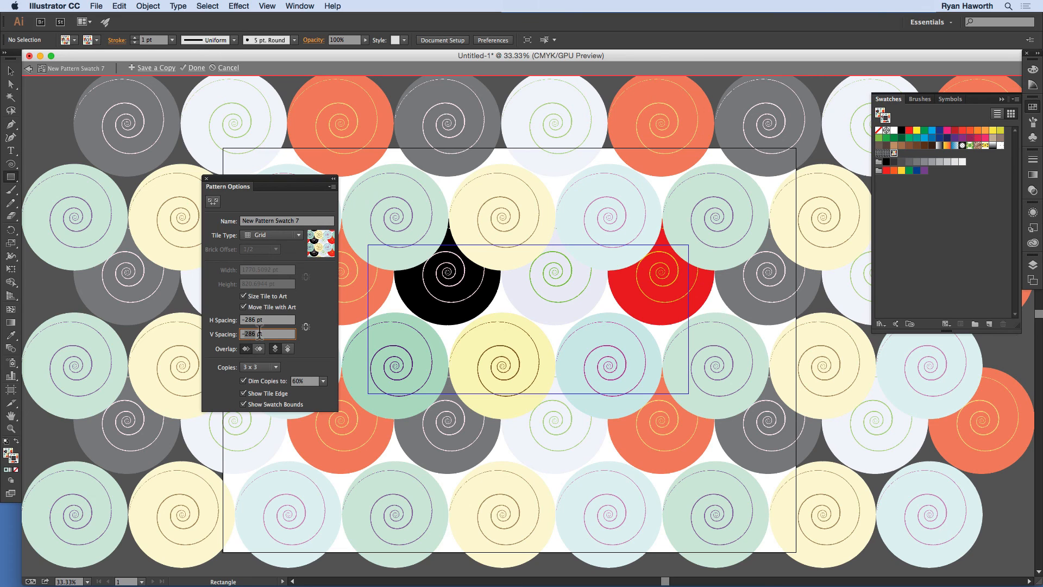
text(-143)
key(Tab)
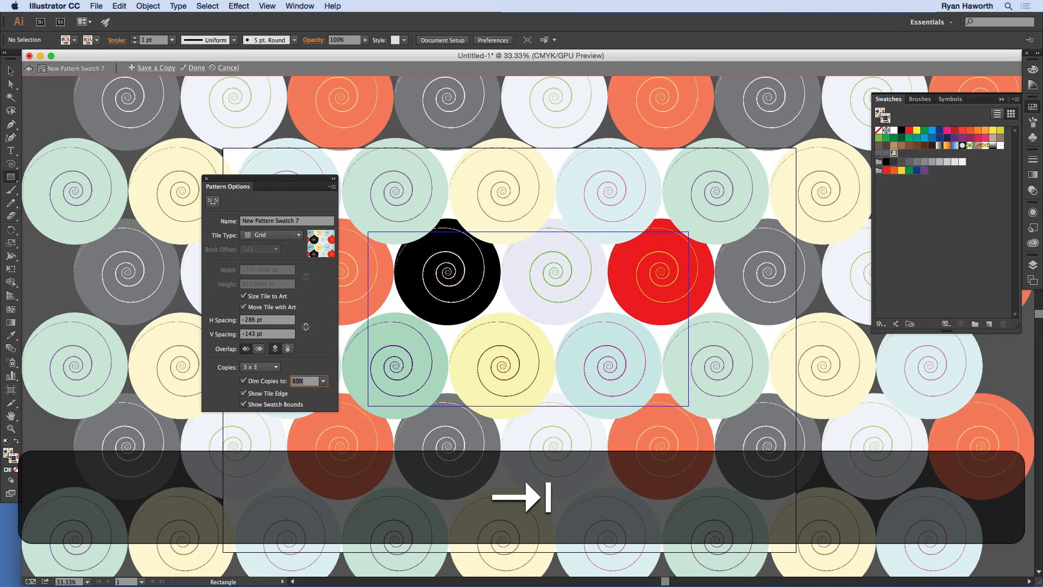
Lower the dimming value of the pattern copies to 54%.
key(Down)
key(Down)
key(Down)
key(Down)
key(Down)
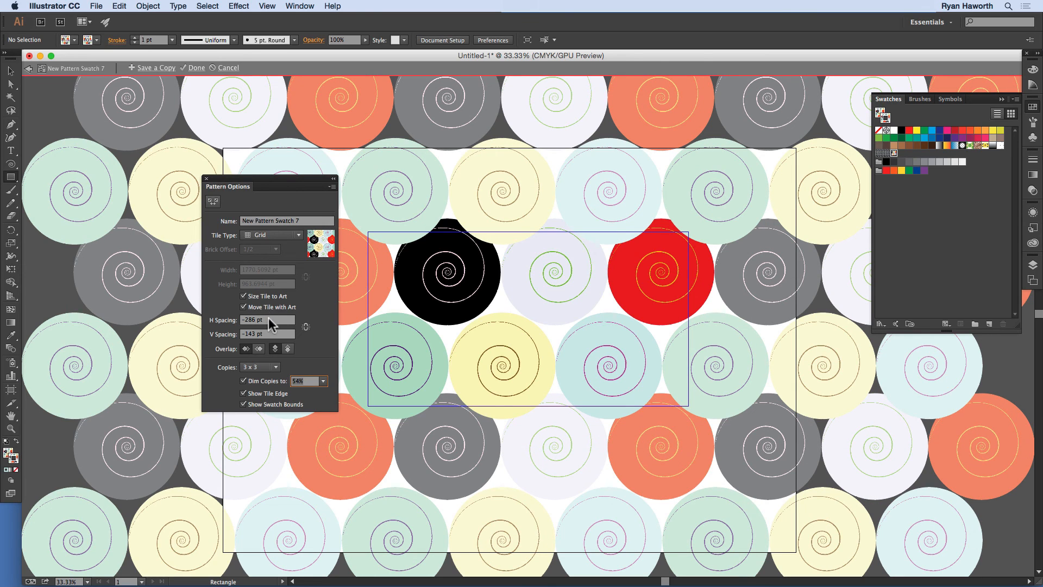
Set the pattern's vertical spacing to -72 pt.
click(245, 334)
text(0)
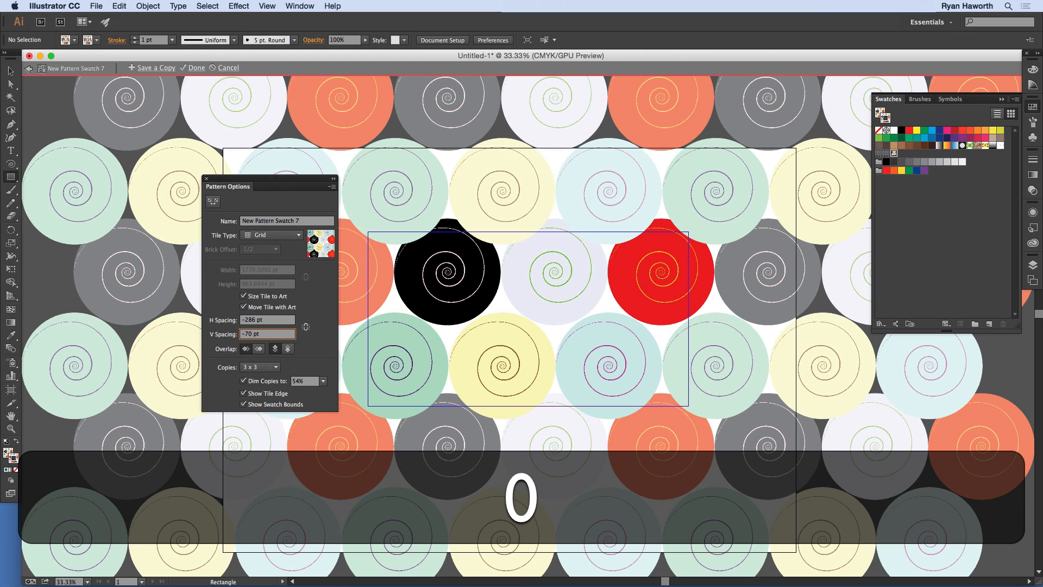
key(BackSpace)
text(2)
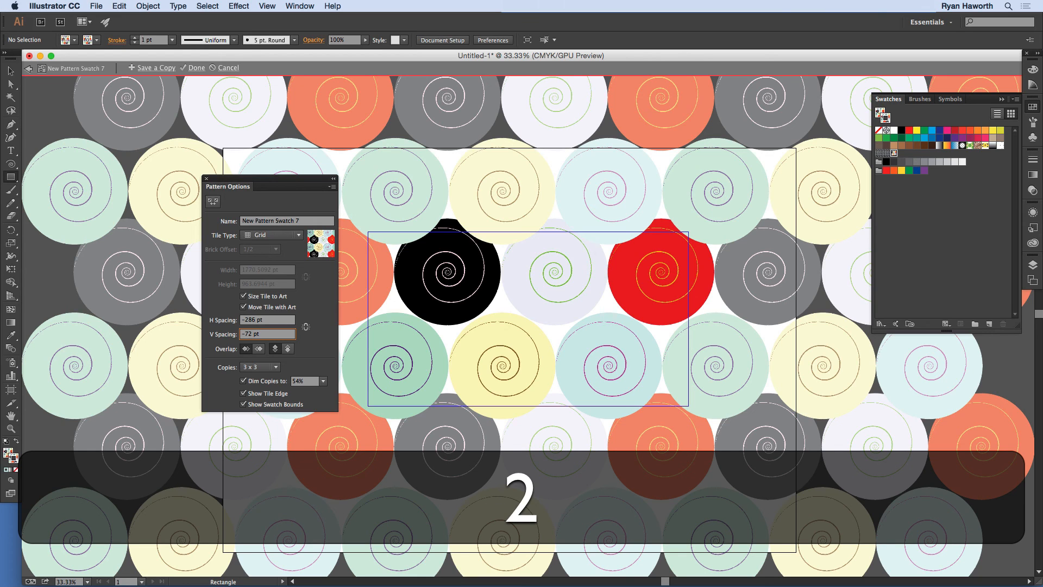
key(Tab)
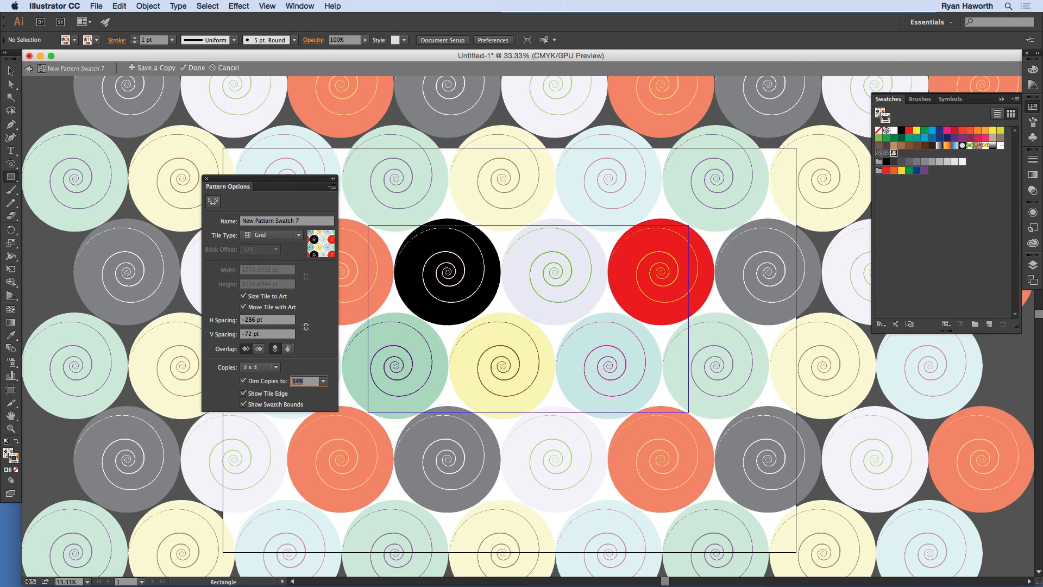
key(Down)
key(Up)
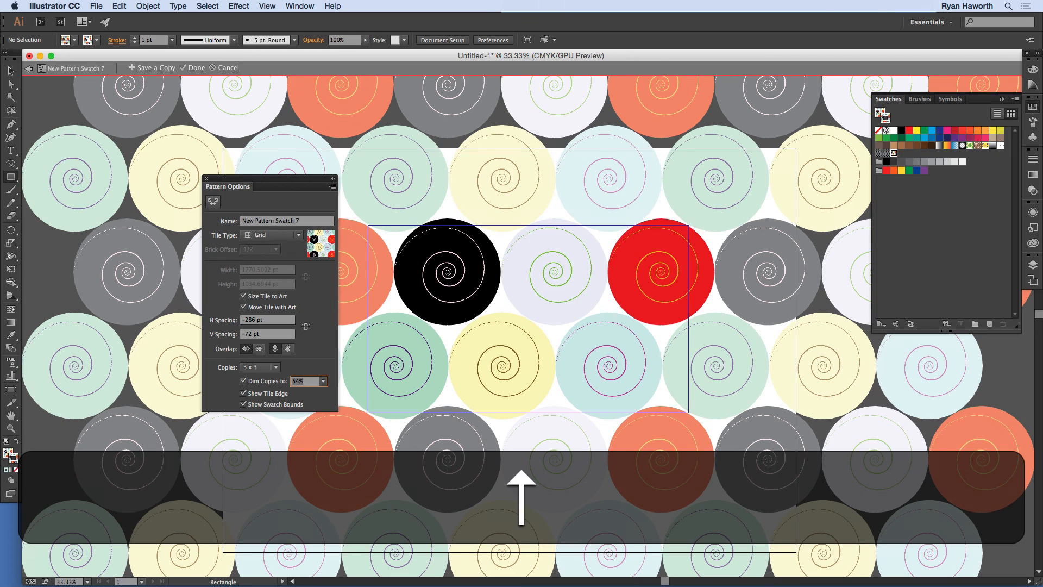
Set the pattern's vertical spacing to -71 pt and finish editing the pattern.
click(252, 335)
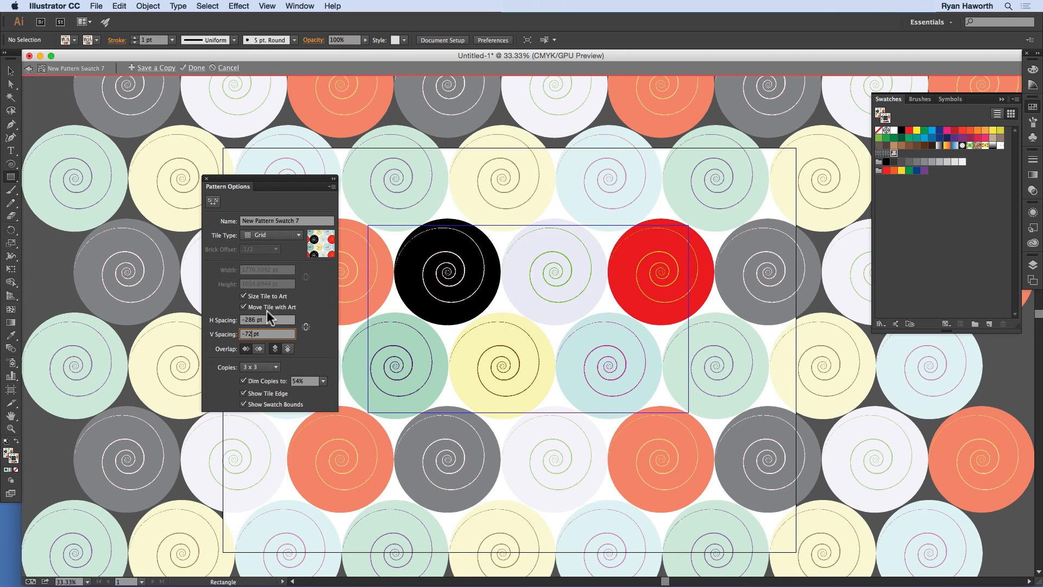
key(BackSpace)
text(1)
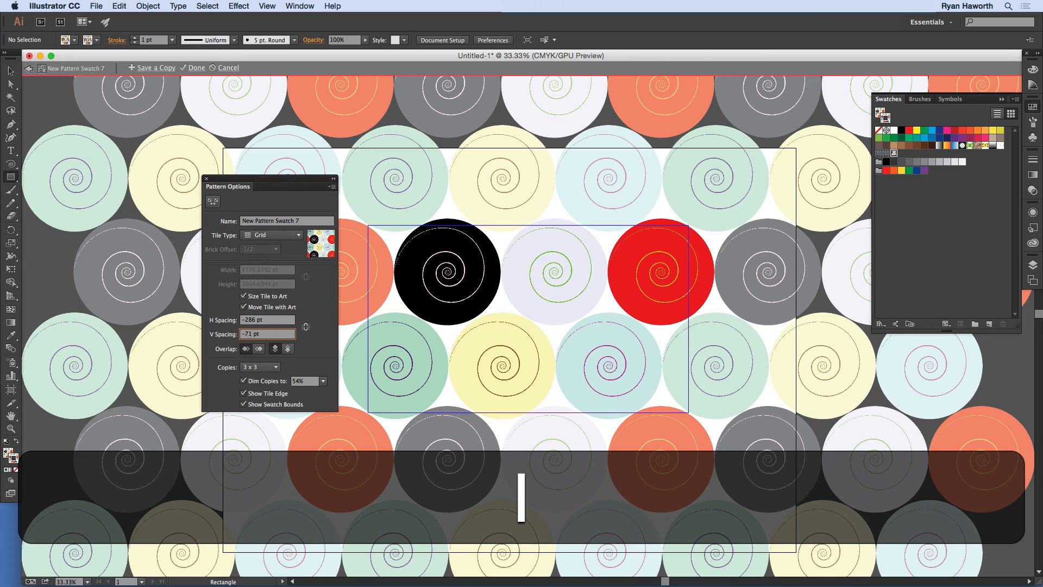
key(Return)
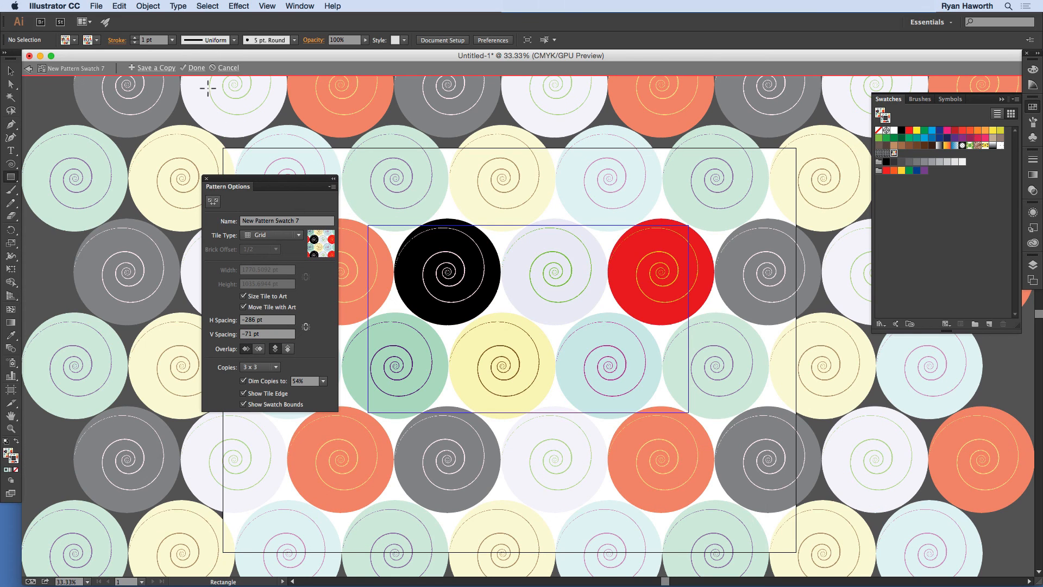
click(197, 68)
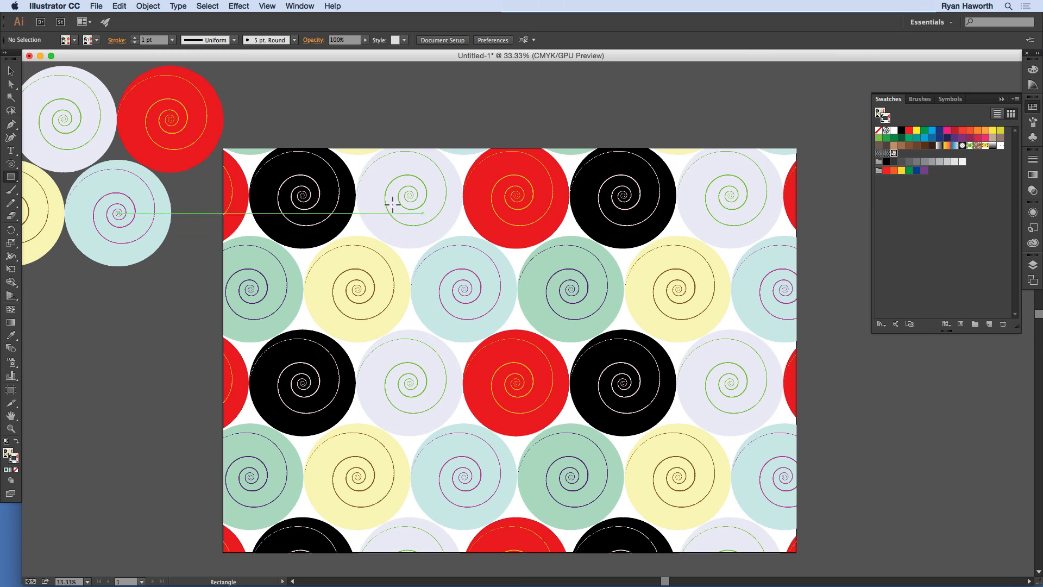